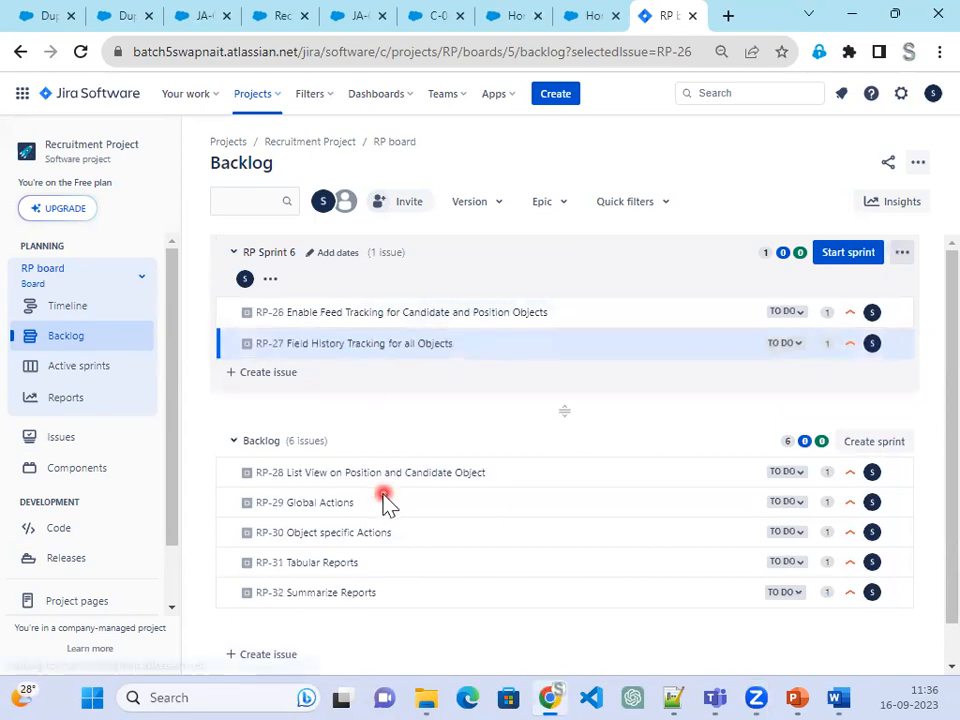
# Move issues RP-28, RP-29 and RP-30 from the backlog into RP Sprint 6 and start the sprint
pyautogui.moveTo(377, 478); pyautogui.dragTo(407, 368)
pyautogui.moveTo(320, 495); pyautogui.dragTo(342, 418)
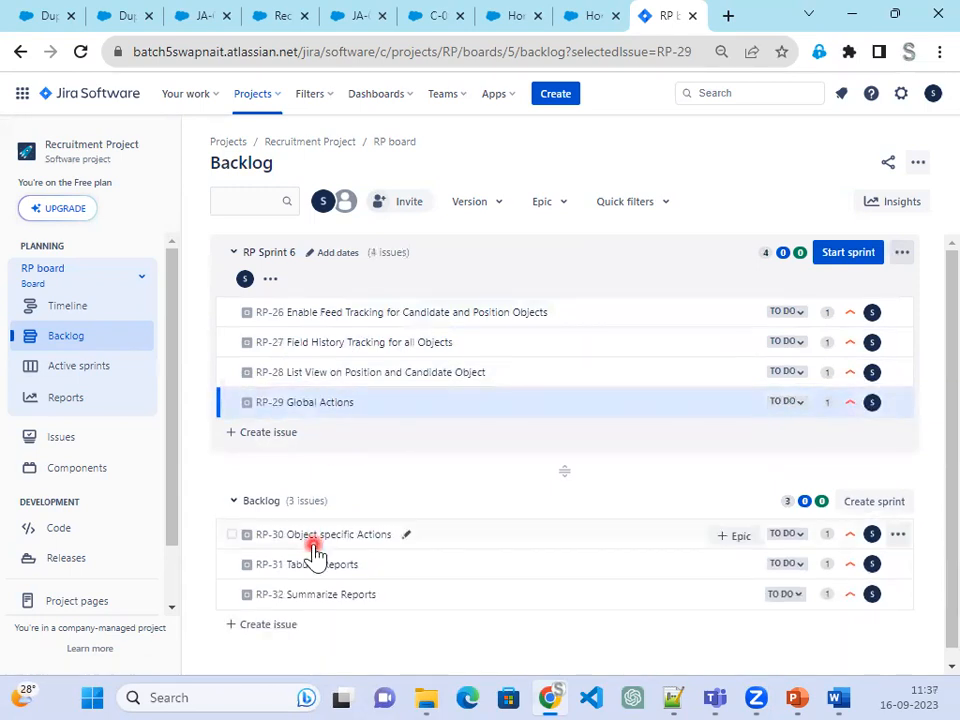
pyautogui.moveTo(313, 549); pyautogui.dragTo(329, 424)
pyautogui.moveTo(294, 566); pyautogui.dragTo(339, 469)
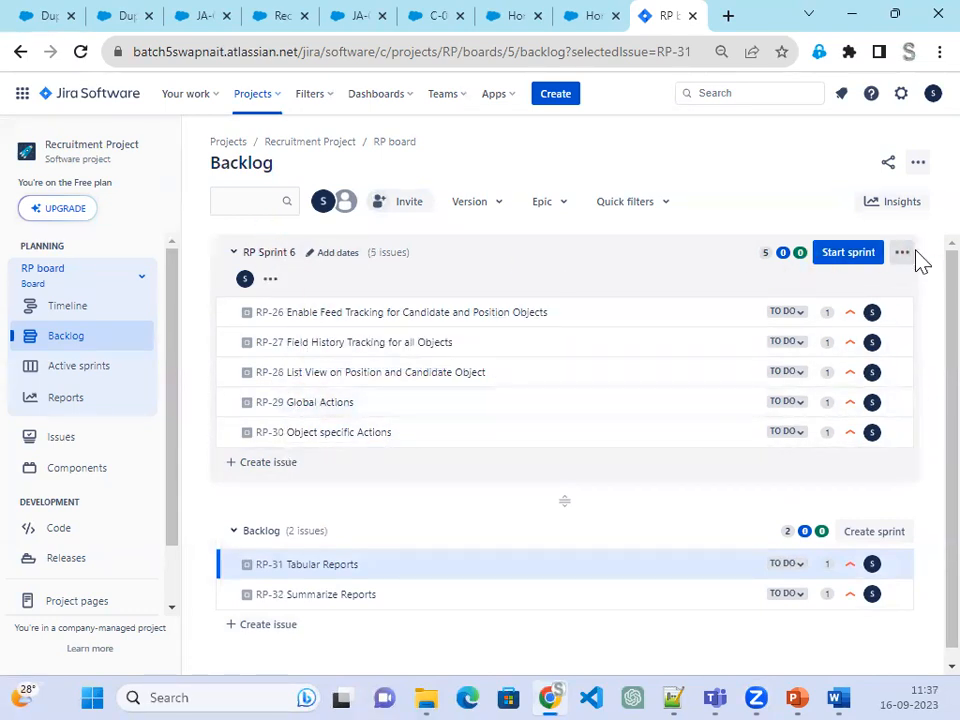
pyautogui.click(862, 254)
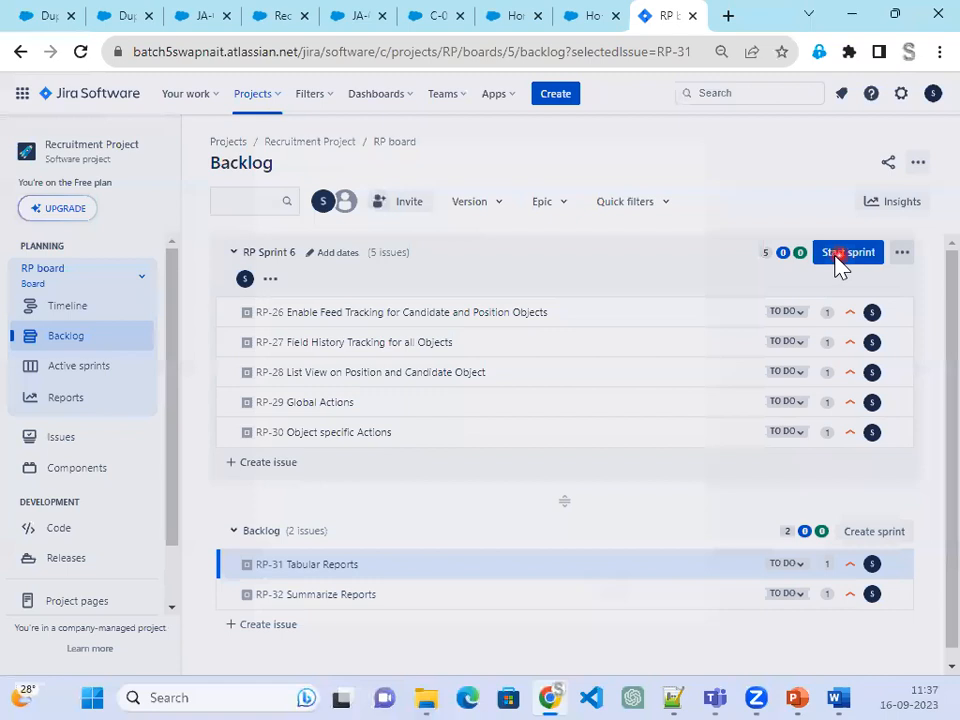
pyautogui.click(603, 562)
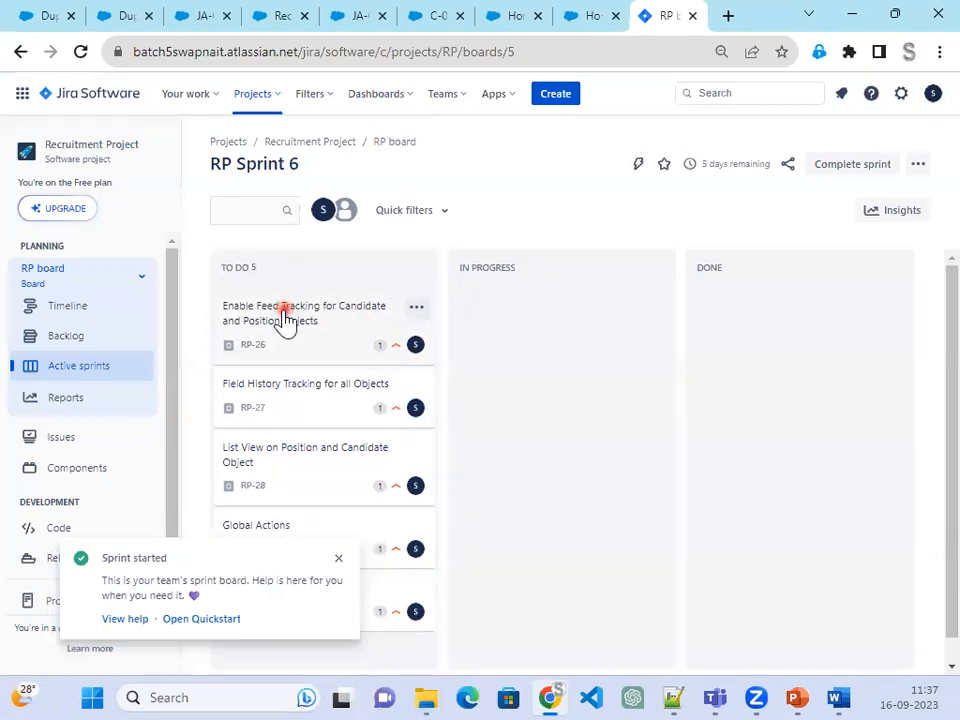
# Set issue RP-26 to In Progress and highlight "Feed Tracking" in its description
pyautogui.click(283, 320)
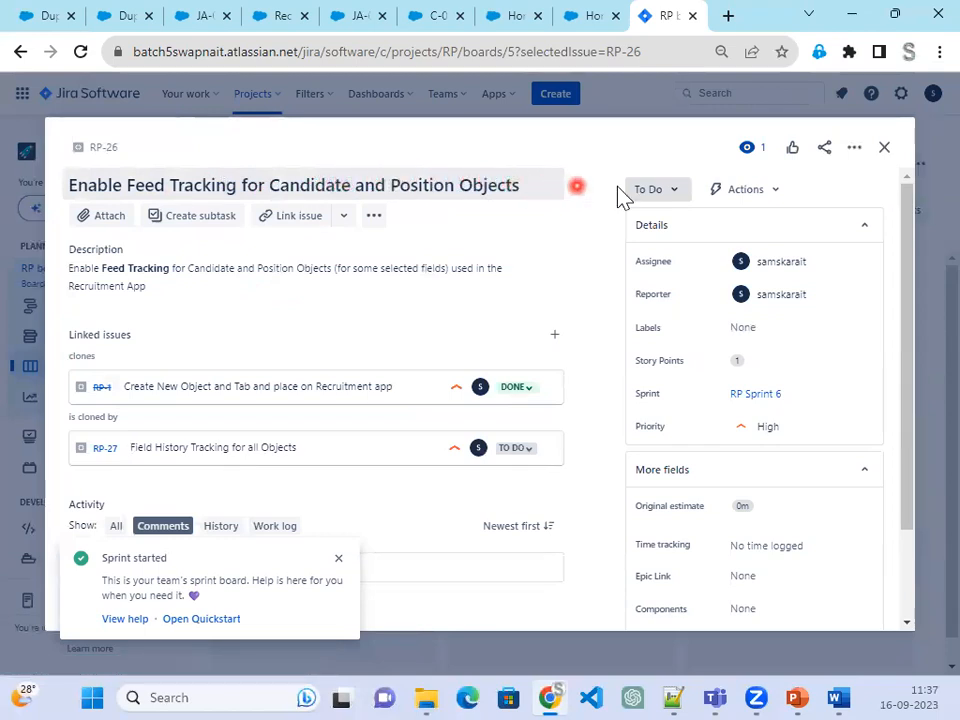
pyautogui.click(662, 190)
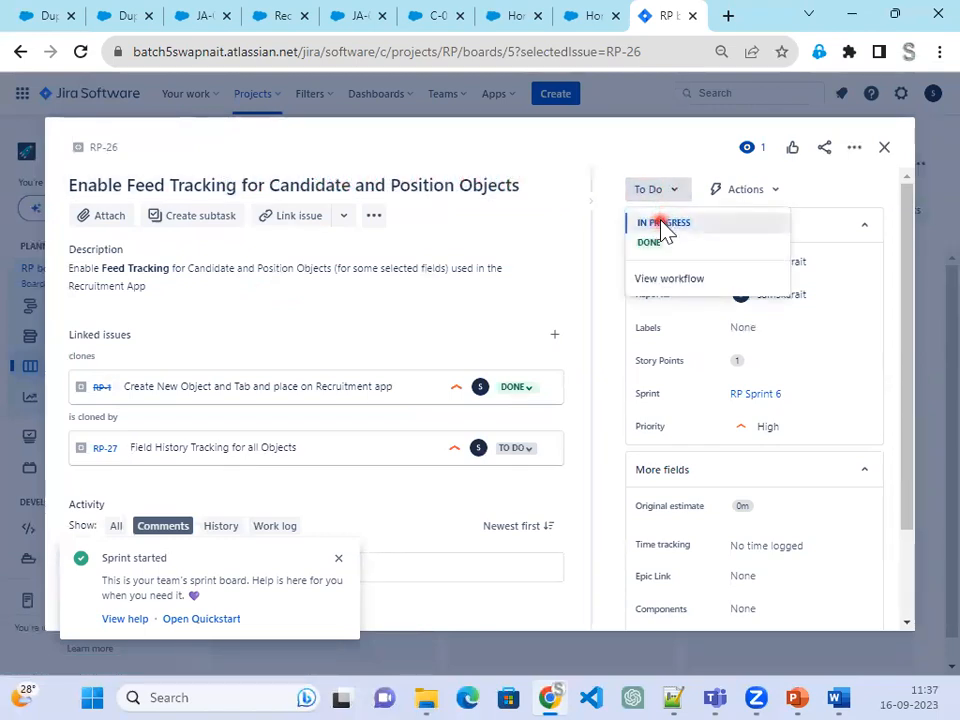
pyautogui.click(662, 223)
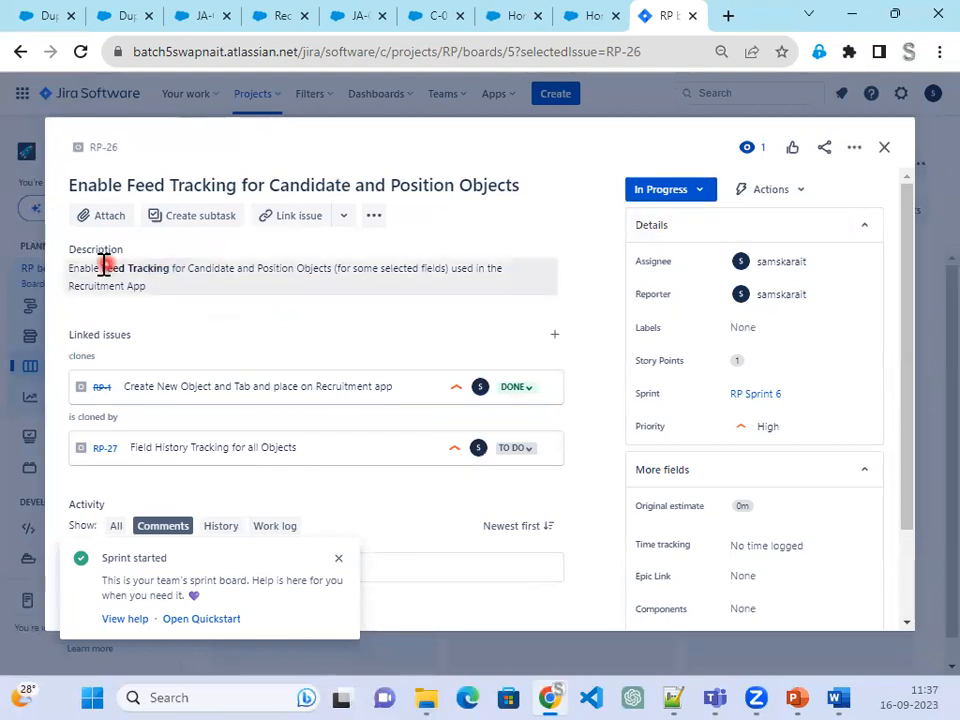
pyautogui.moveTo(102, 268); pyautogui.dragTo(176, 270)
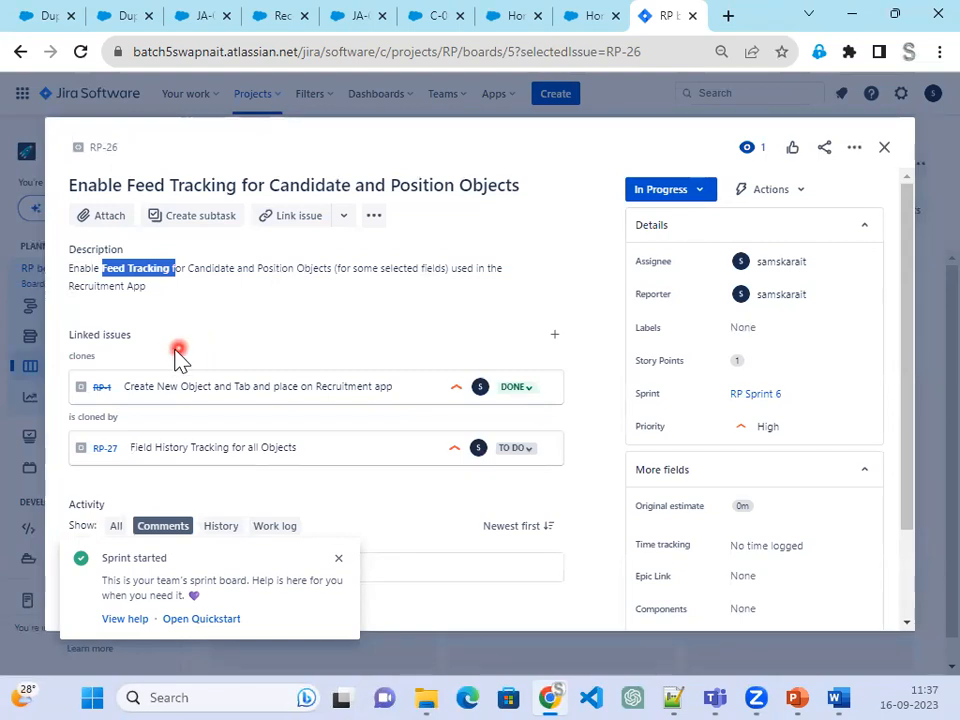
# Switch to Salesforce on the JA-0003 job application record and open Setup for the current app
pyautogui.click(436, 17)
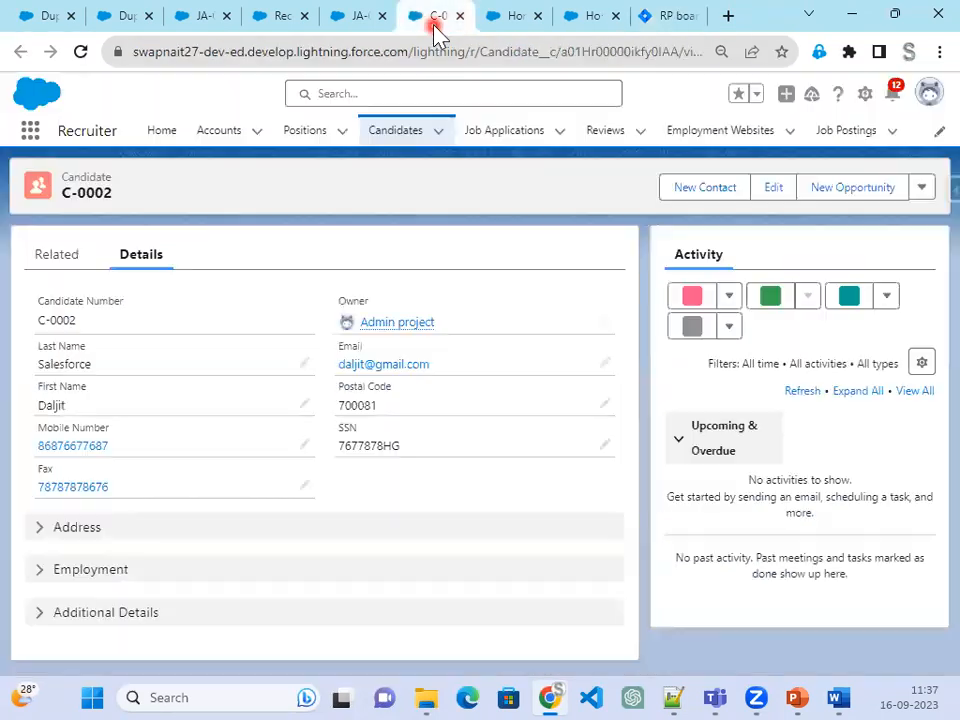
pyautogui.click(364, 18)
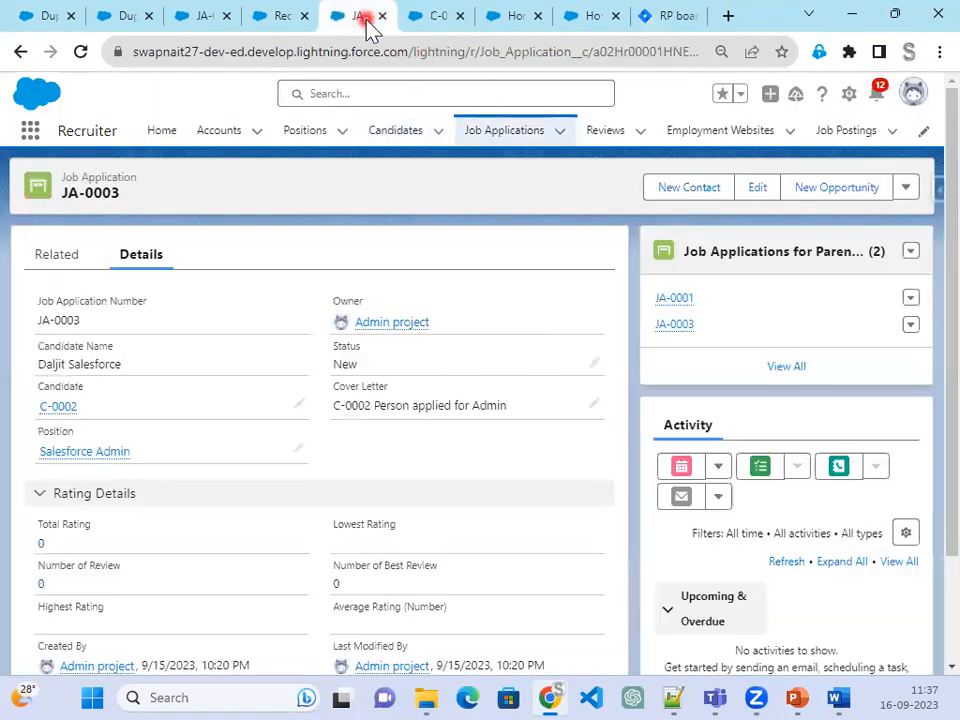
pyautogui.click(666, 17)
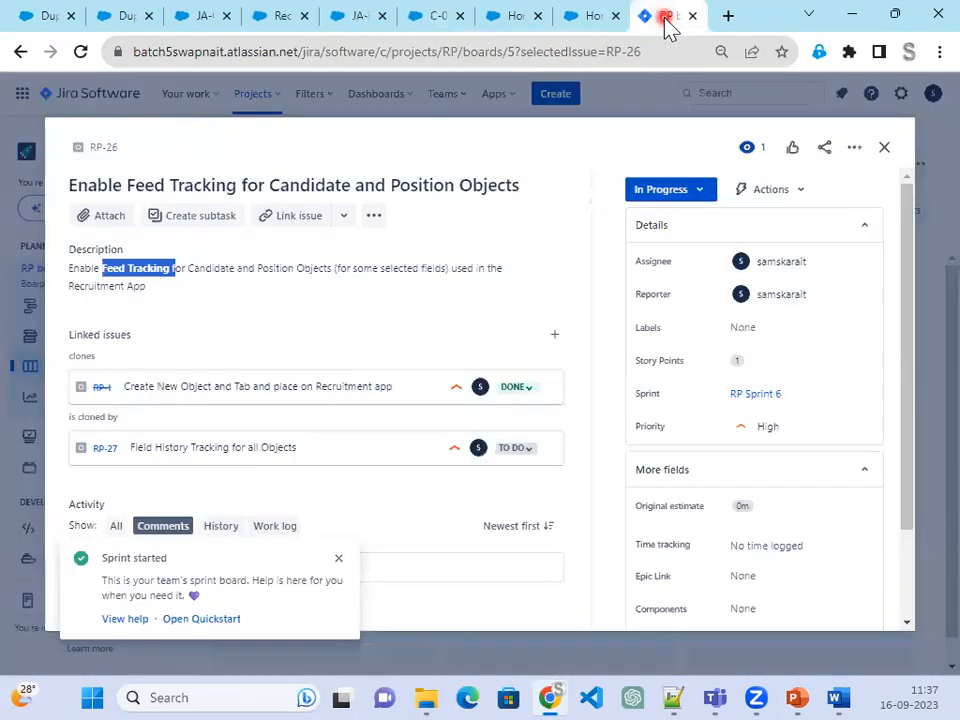
pyautogui.click(340, 18)
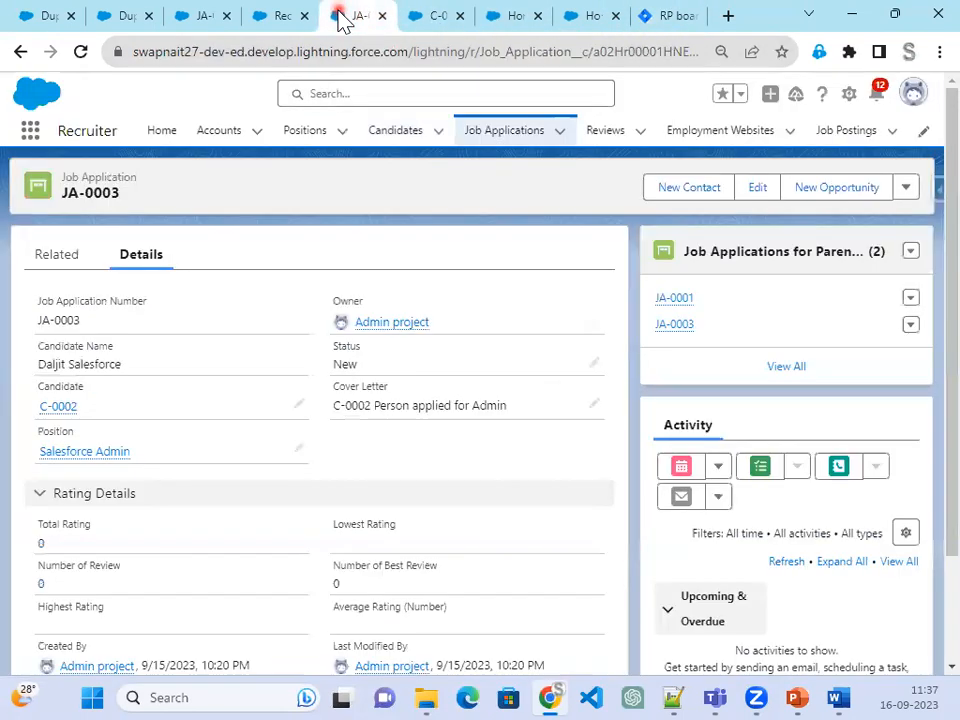
pyautogui.click(848, 95)
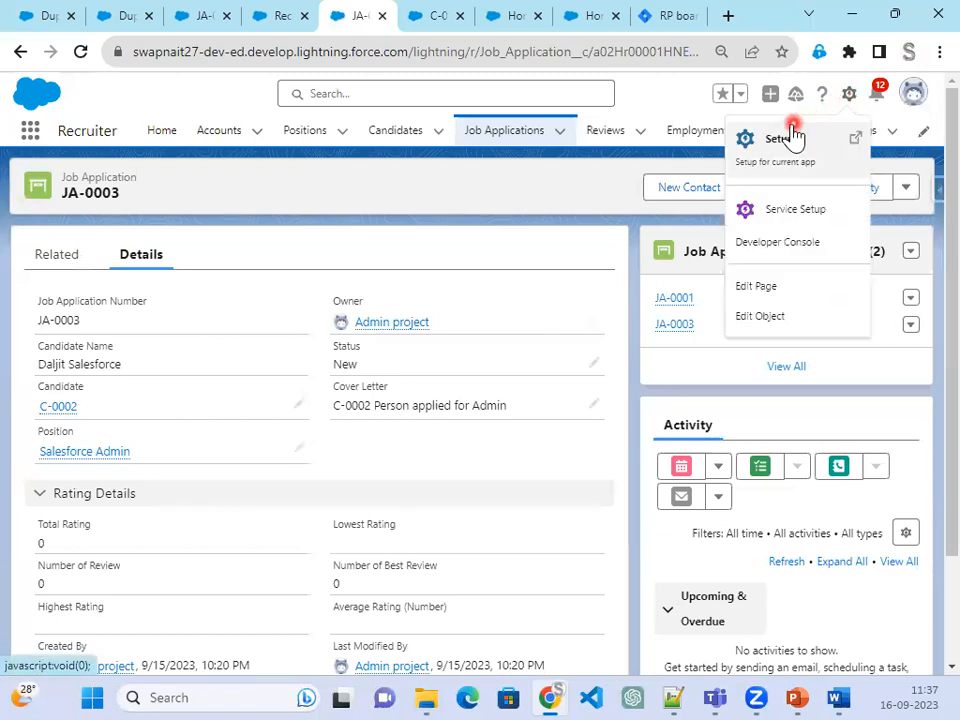
pyautogui.click(778, 143)
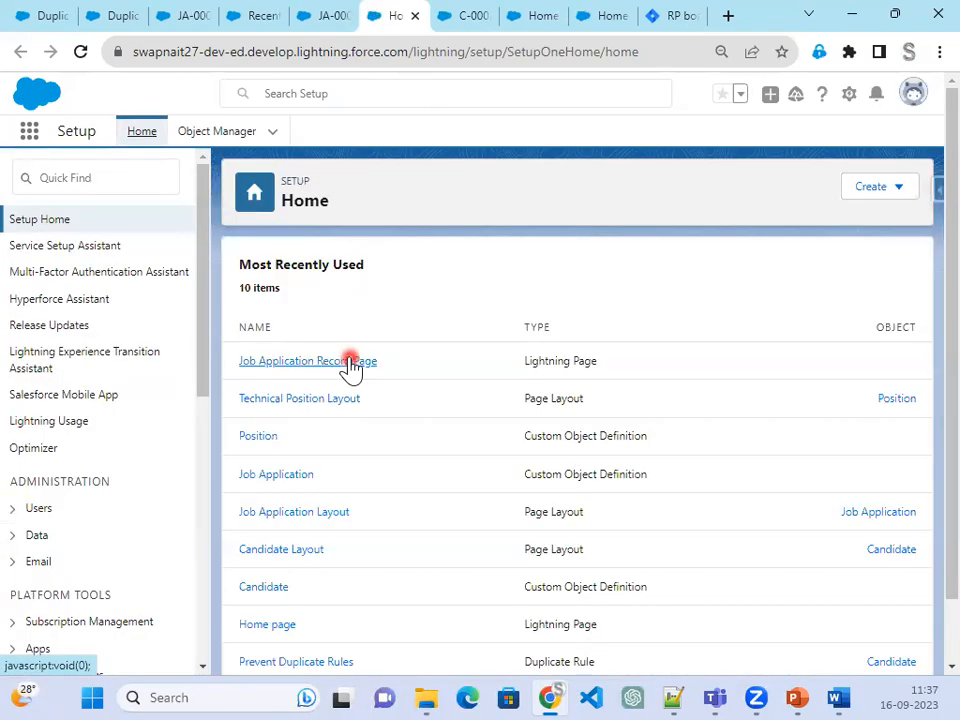
# Look up the Position object in Object Manager and view its details and its fields and relationships
pyautogui.click(66, 178)
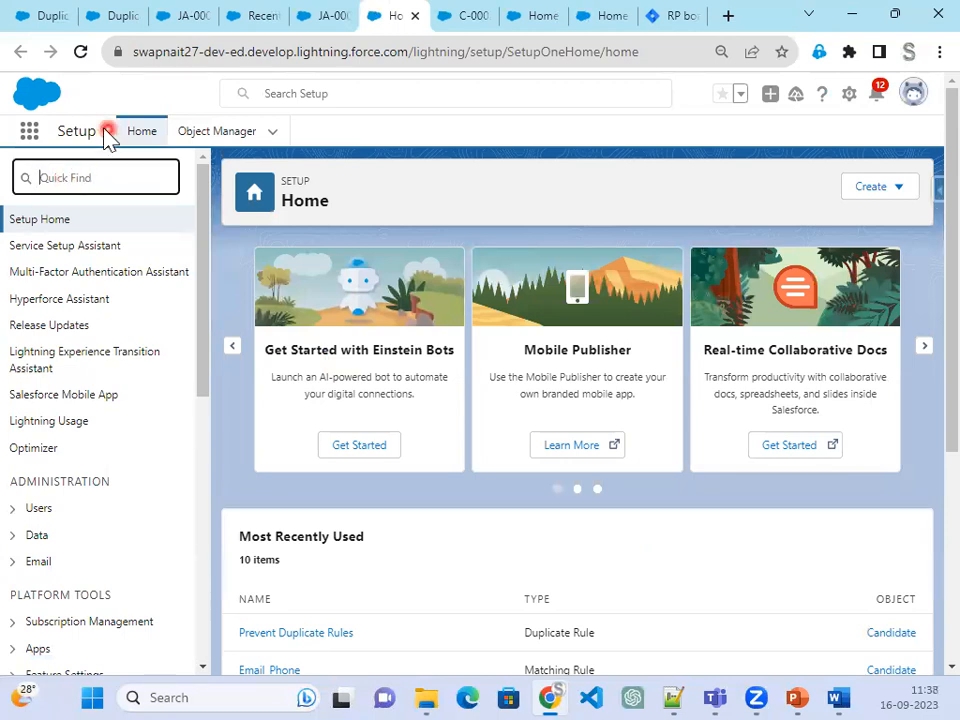
pyautogui.click(235, 133)
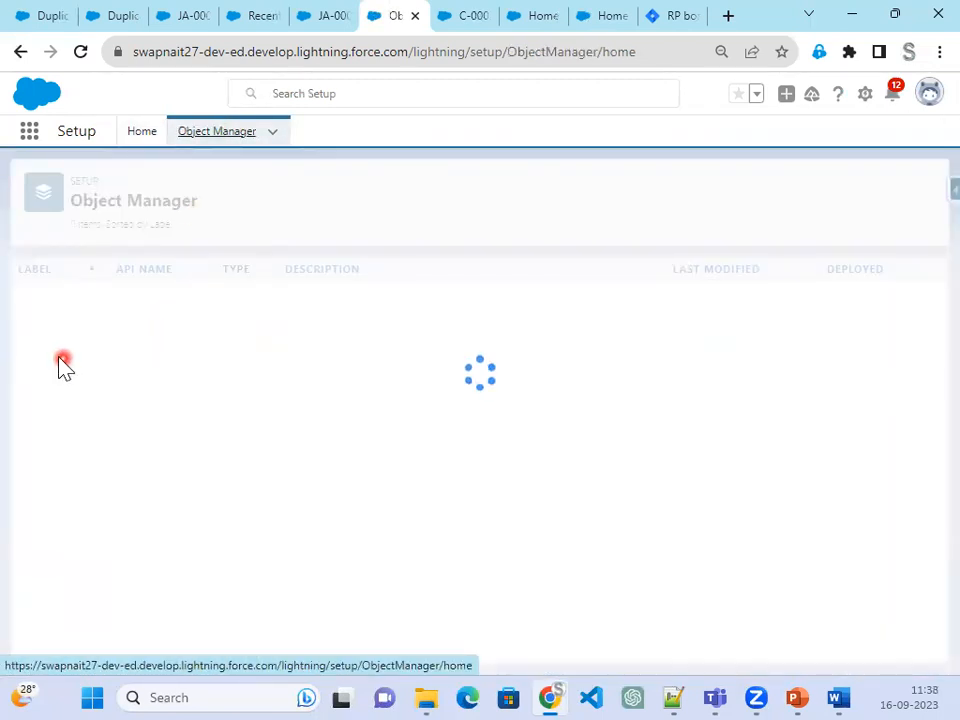
pyautogui.click(681, 183)
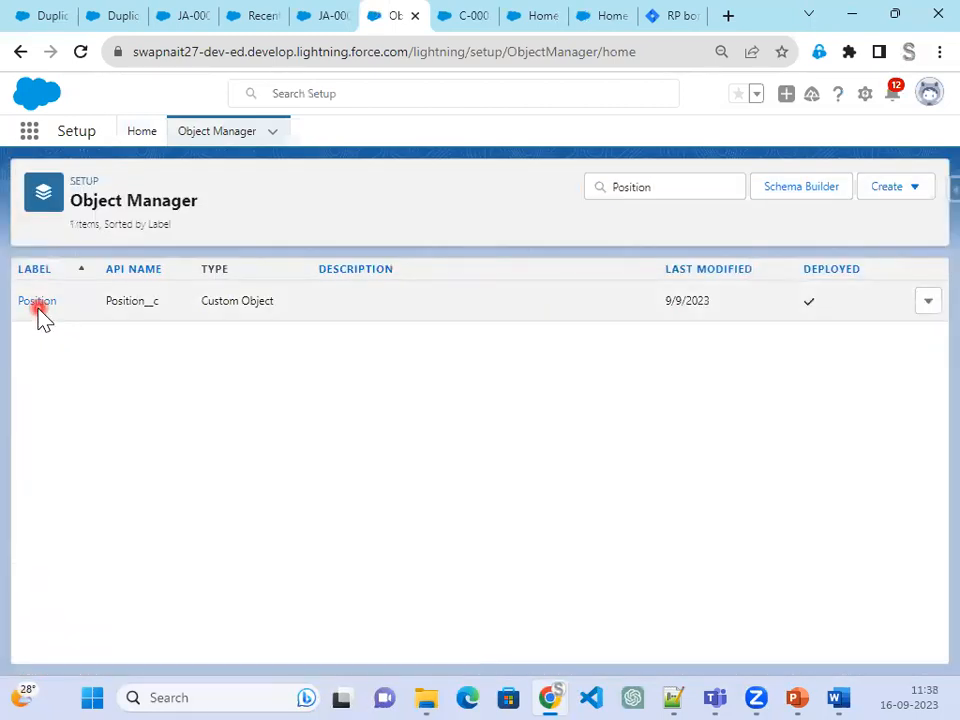
pyautogui.click(35, 302)
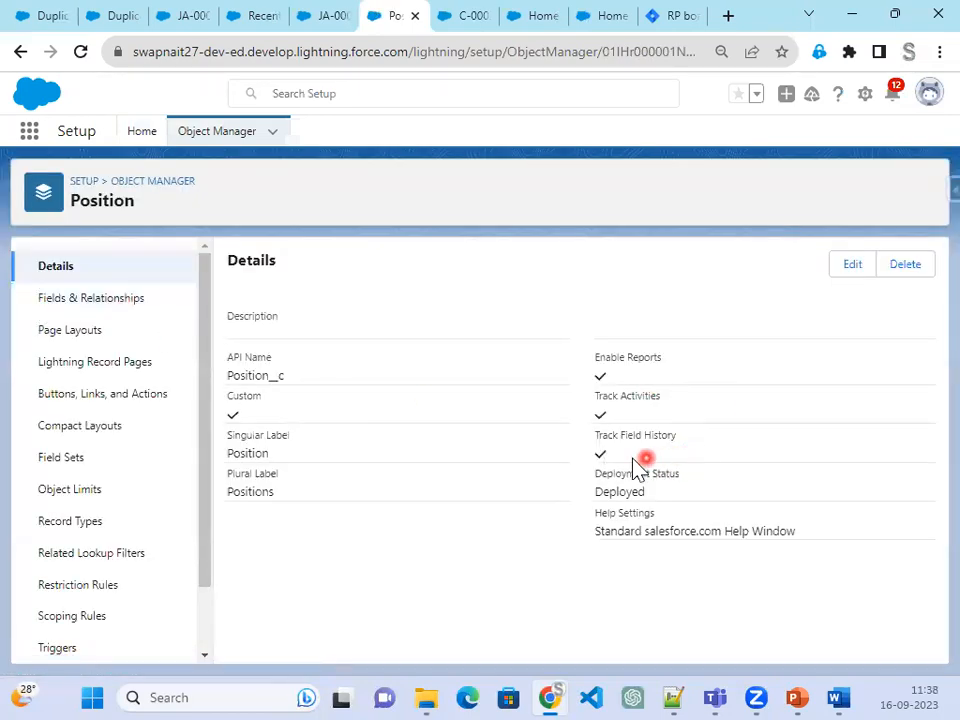
pyautogui.click(86, 298)
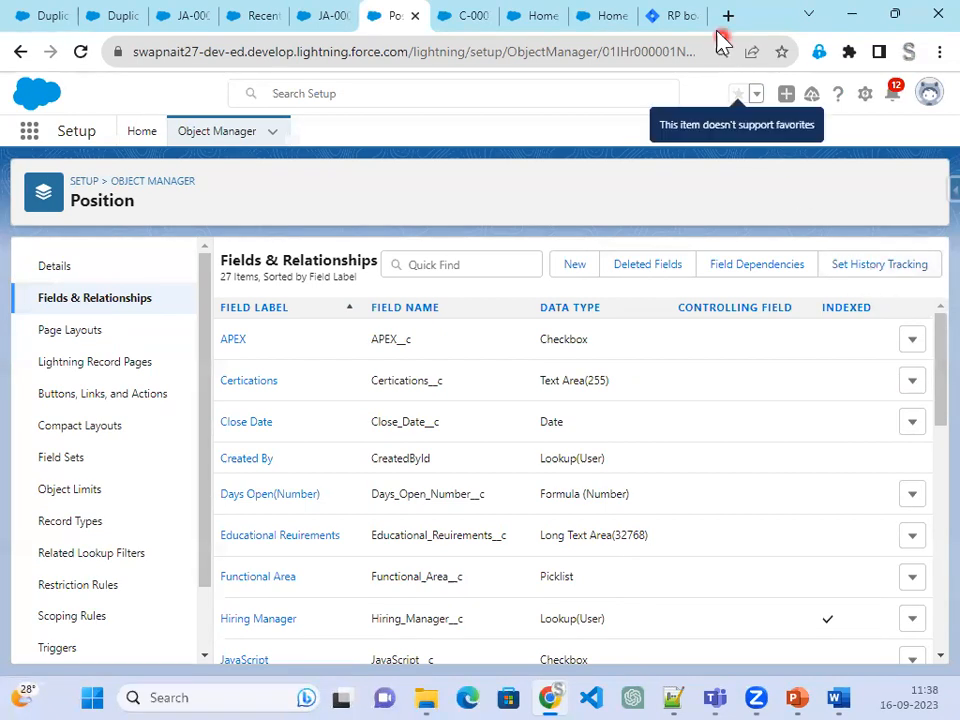
# Recheck the Feed Tracking requirement in Jira issue RP-26 and return to the Position object in Salesforce Setup
pyautogui.click(672, 16)
pyautogui.moveTo(172, 271); pyautogui.dragTo(190, 290)
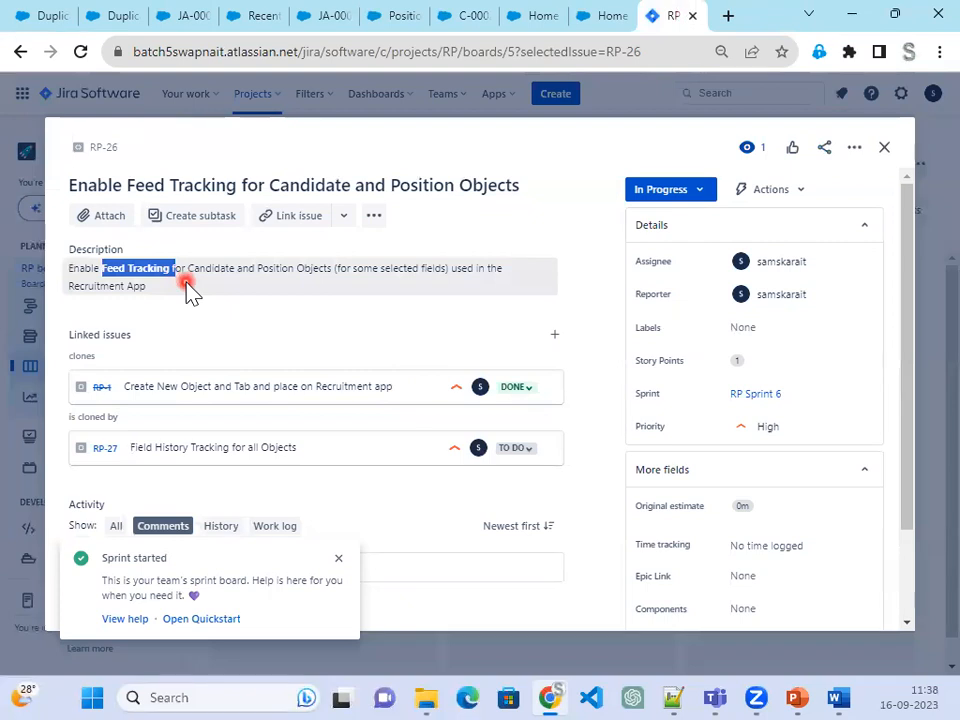
pyautogui.click(445, 17)
pyautogui.click(398, 18)
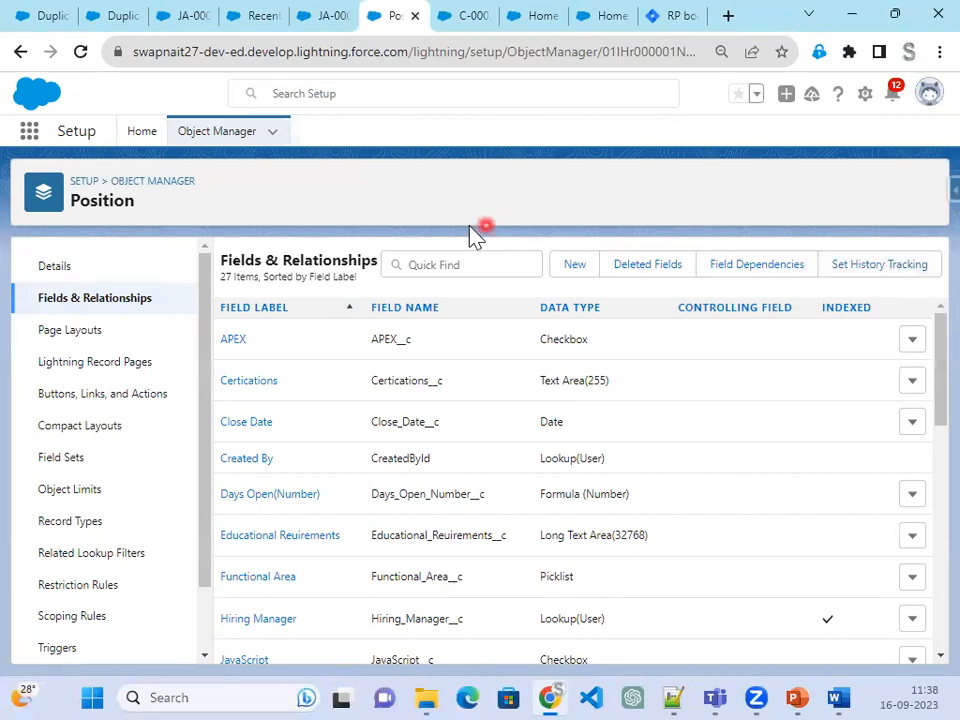
# Search Setup for "Fee" and open the Feed Tracking settings
pyautogui.click(141, 124)
pyautogui.click(88, 180)
pyautogui.write('Fe')
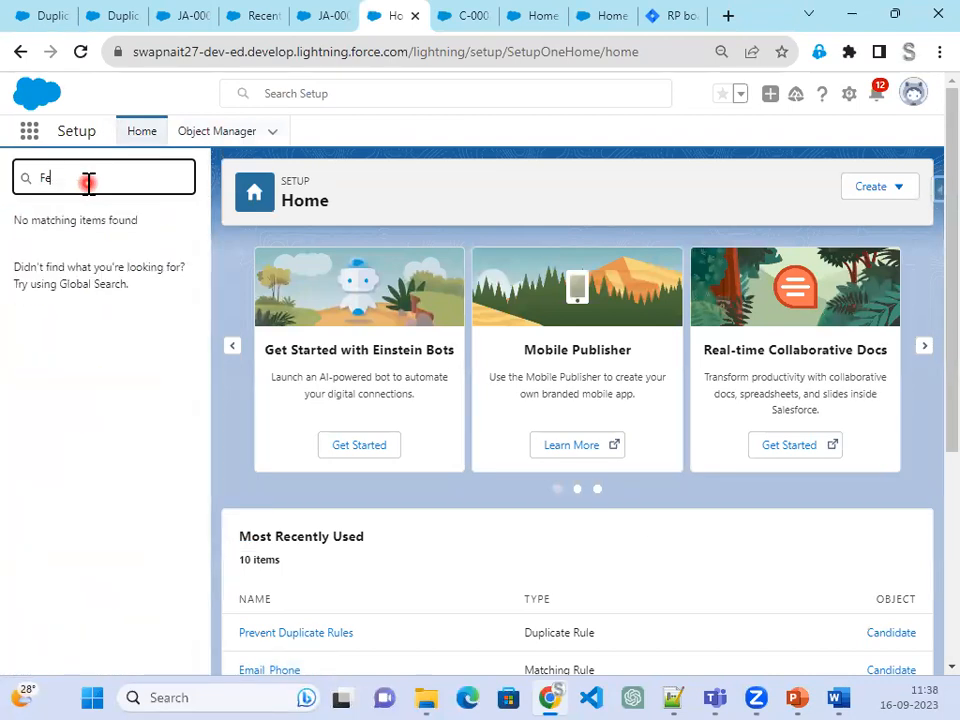
pyautogui.write('de')
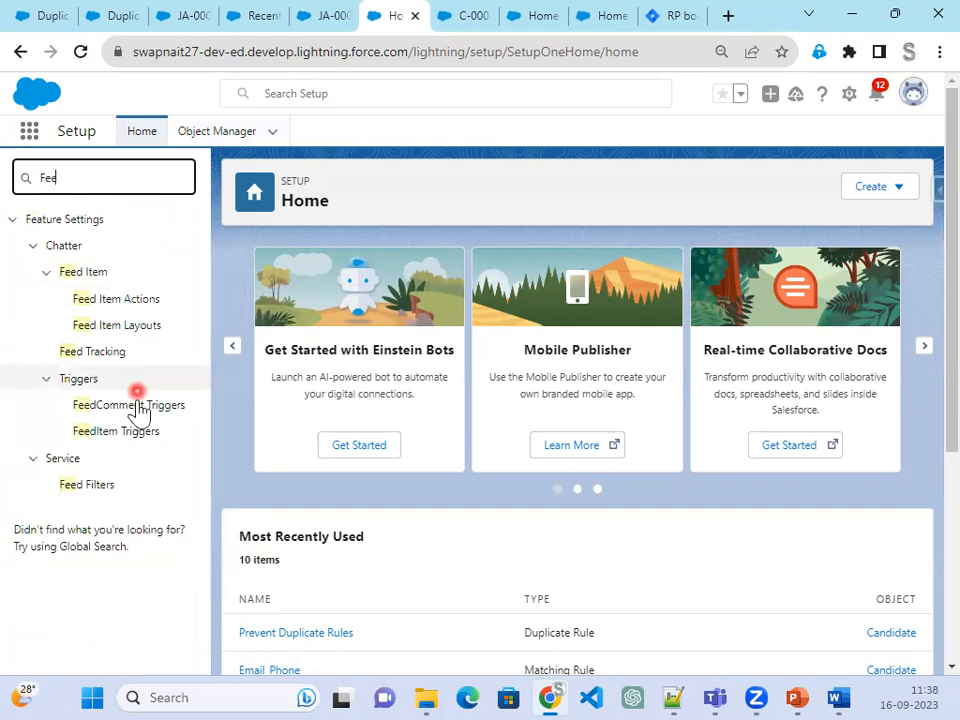
pyautogui.click(105, 354)
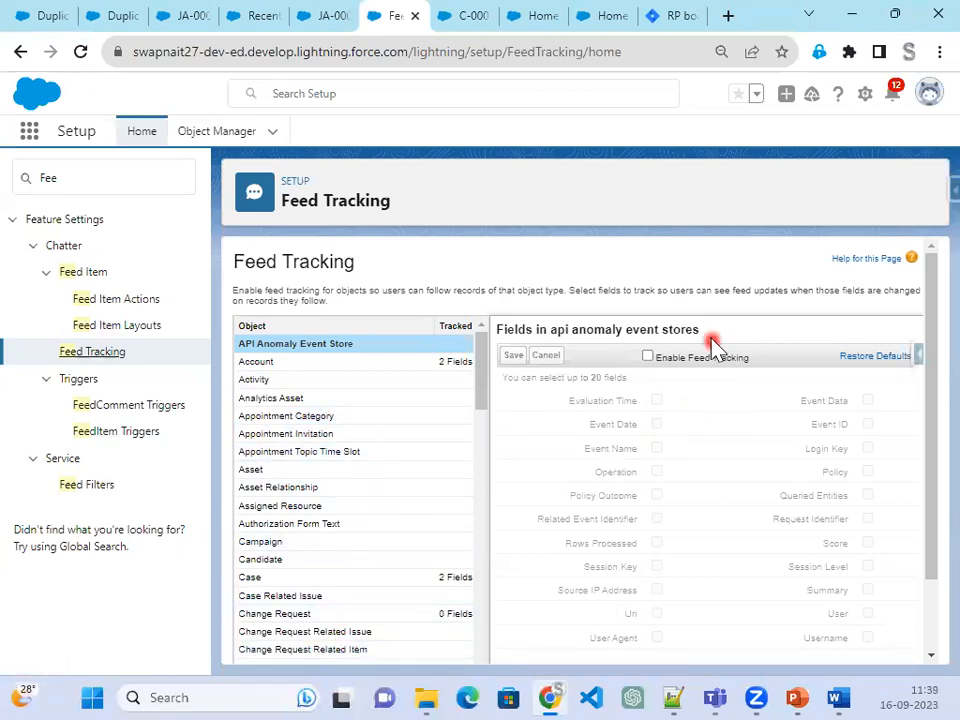
# Examine the Enable Feed Tracking option and the page's explanation of following records
pyautogui.click(688, 370)
pyautogui.moveTo(663, 359); pyautogui.dragTo(758, 362)
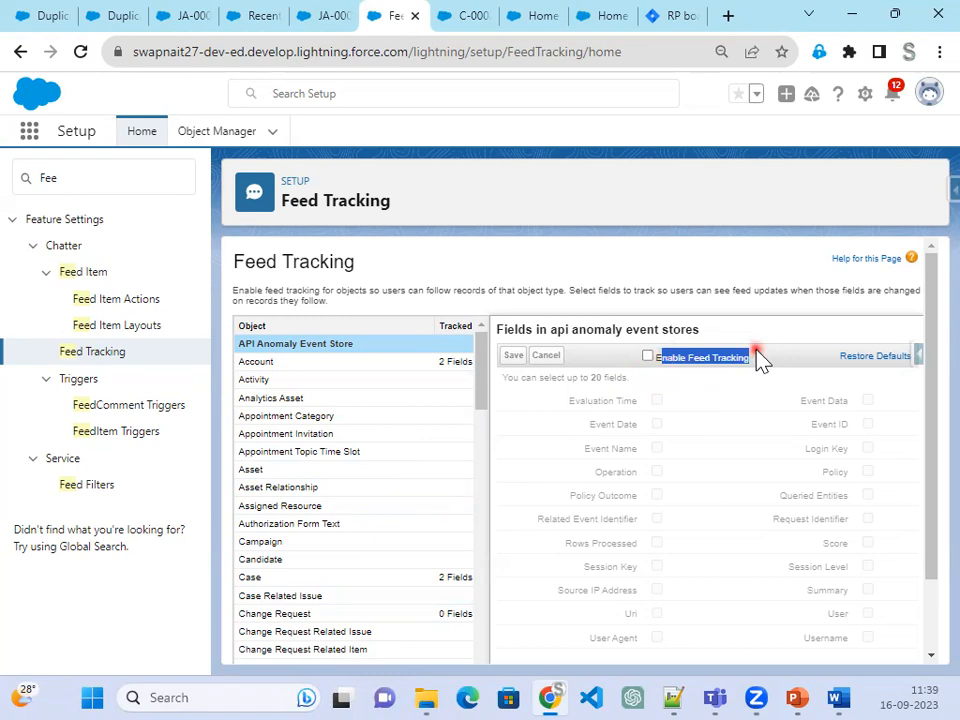
pyautogui.moveTo(315, 290); pyautogui.dragTo(566, 292)
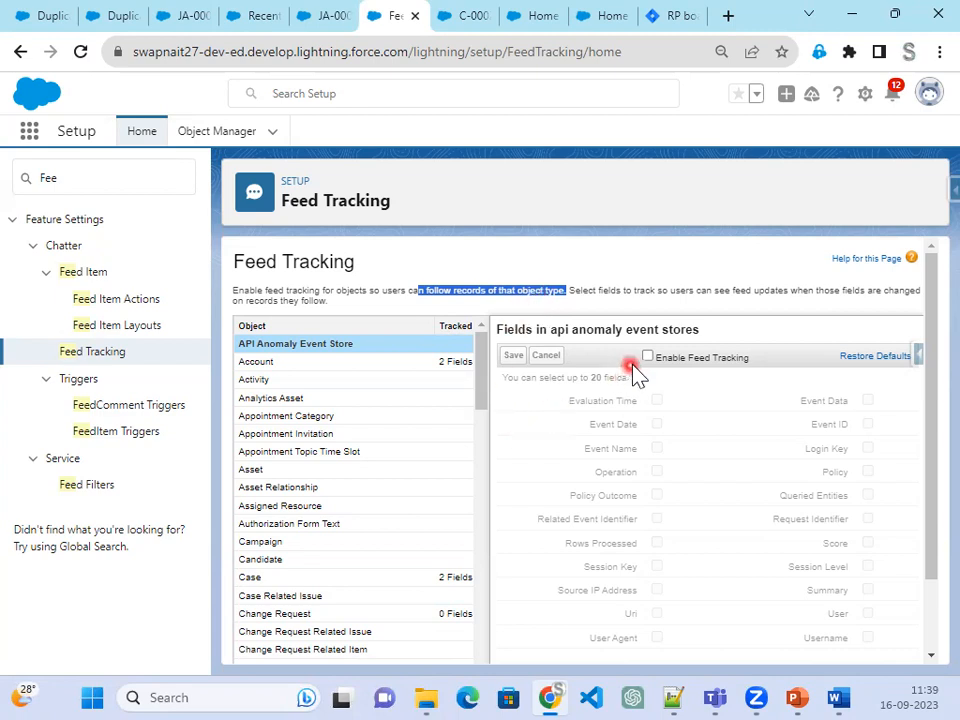
# Find the Position object in the feed tracking list and enable feed tracking for it
pyautogui.scroll(-8, 339, 560)
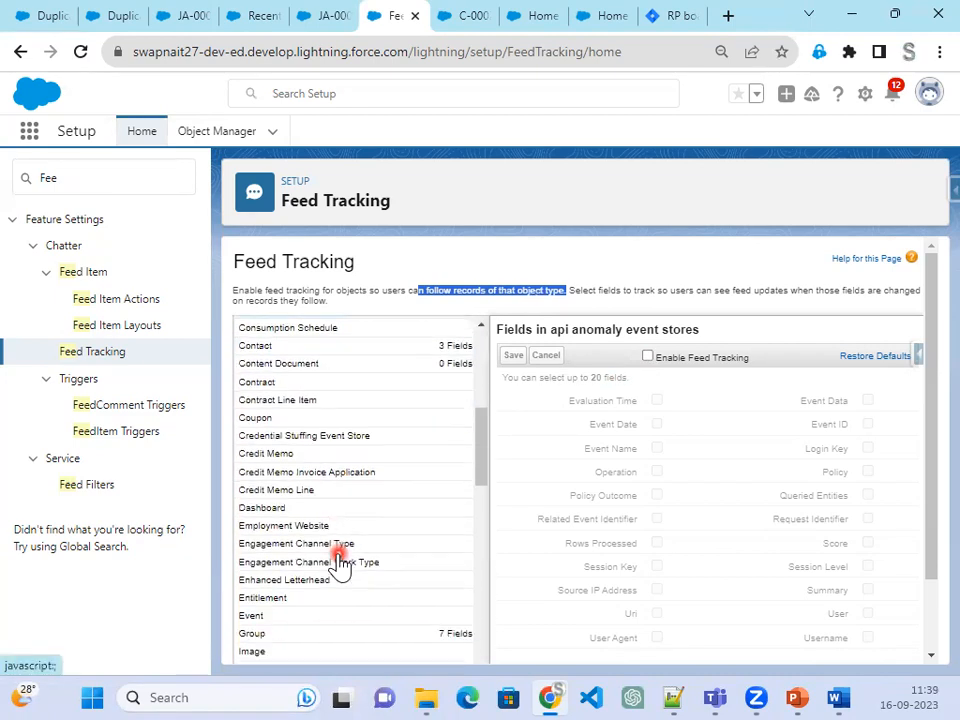
pyautogui.scroll(-3, 339, 562)
pyautogui.scroll(-2, 339, 562)
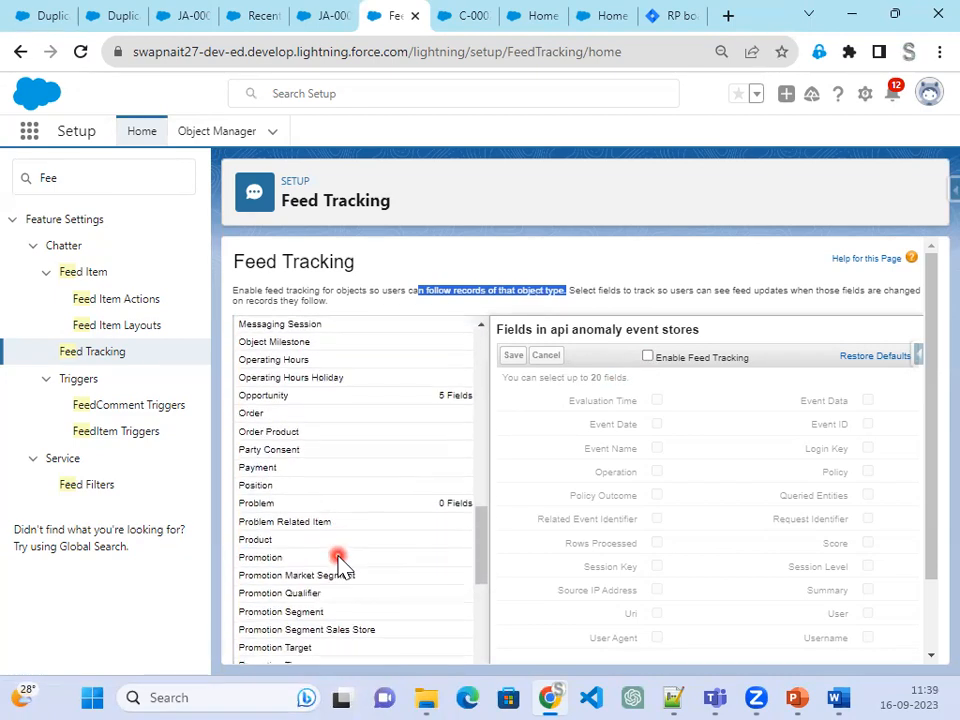
pyautogui.click(315, 486)
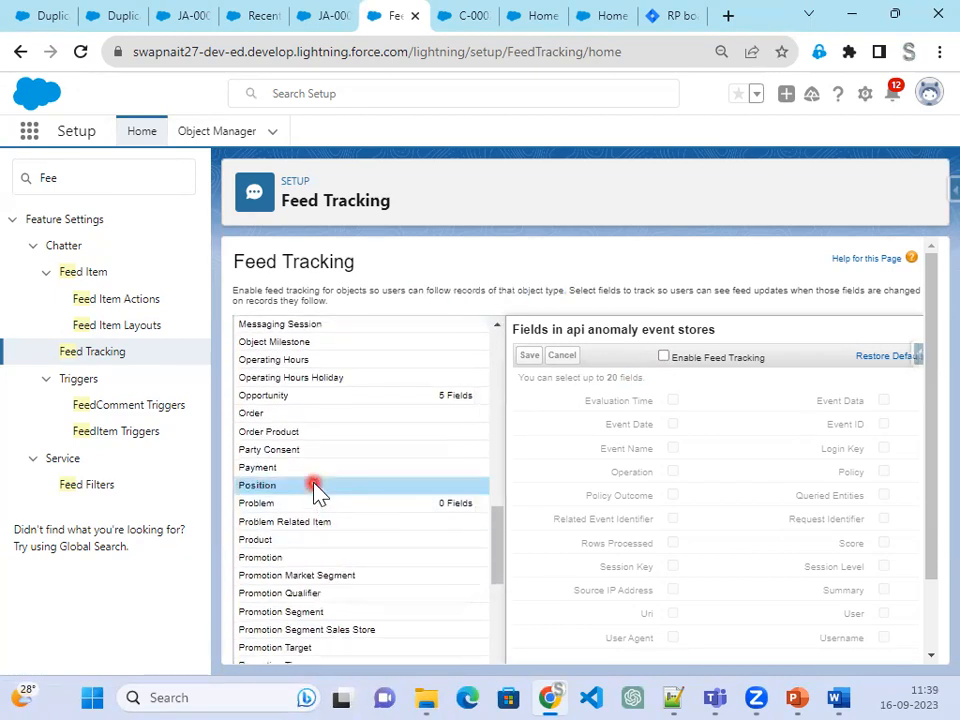
pyautogui.click(663, 357)
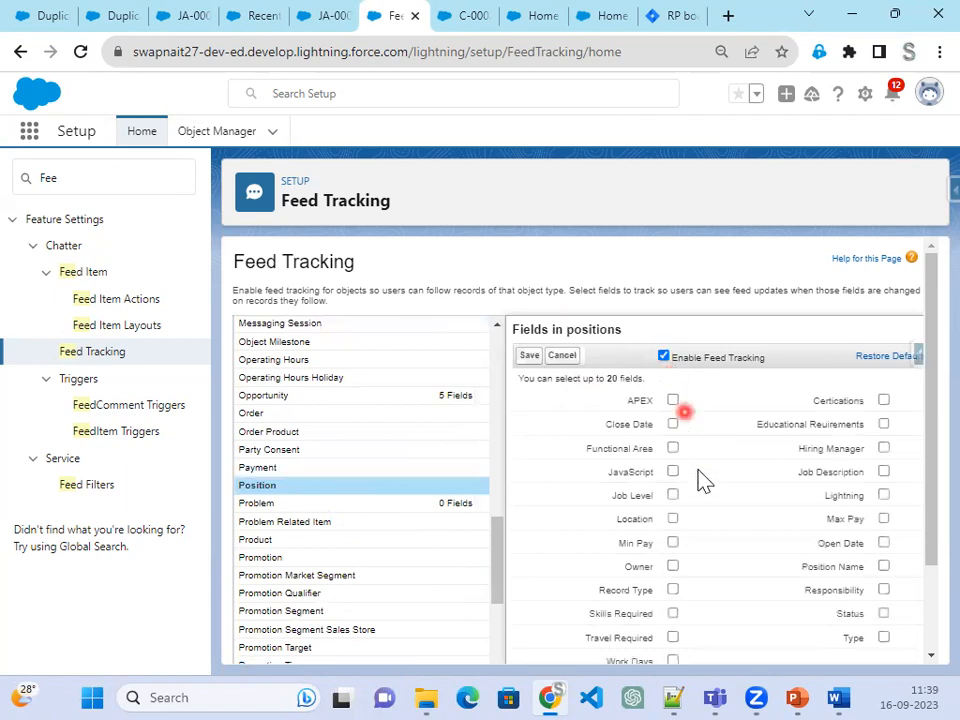
# Select Location, Job Level, Min Pay, Position Name and Status as Position's tracked fields, and check the field limit
pyautogui.click(673, 519)
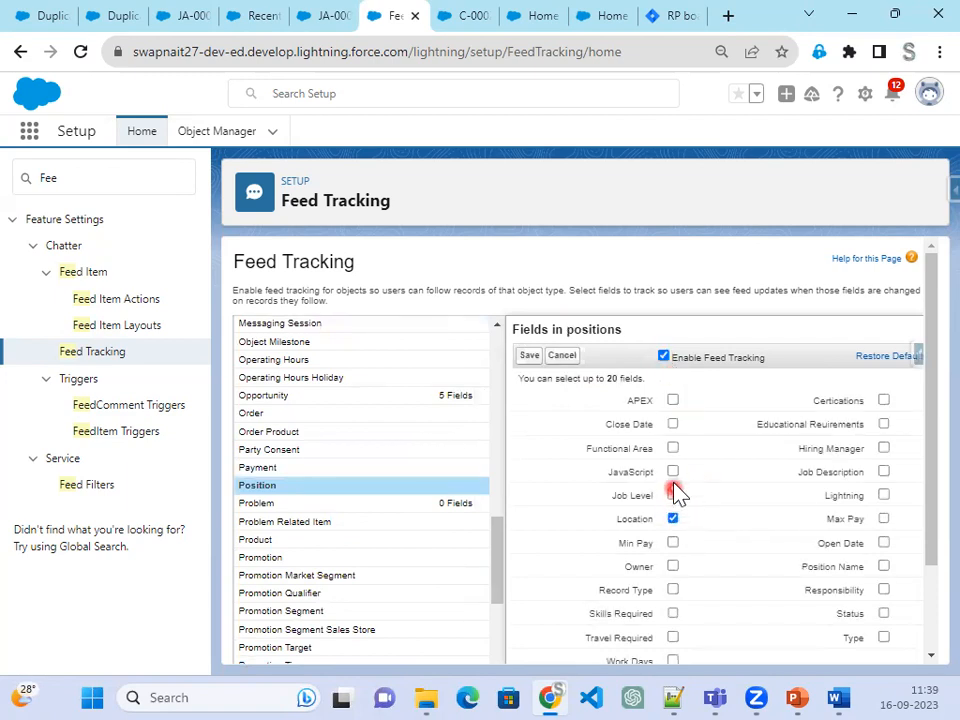
pyautogui.click(673, 496)
pyautogui.click(673, 542)
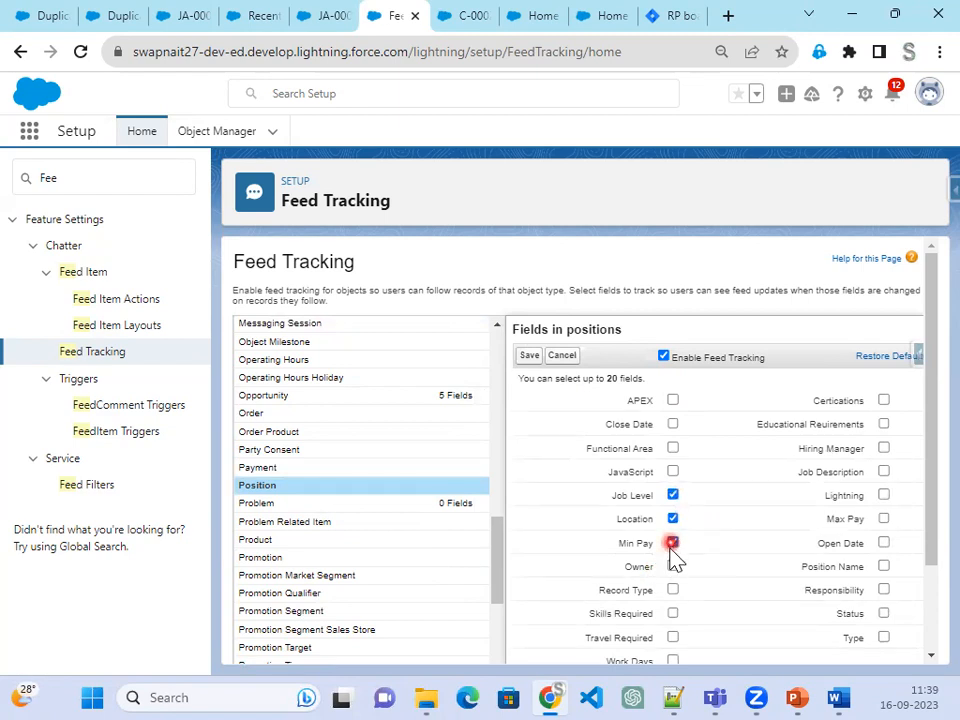
pyautogui.click(884, 567)
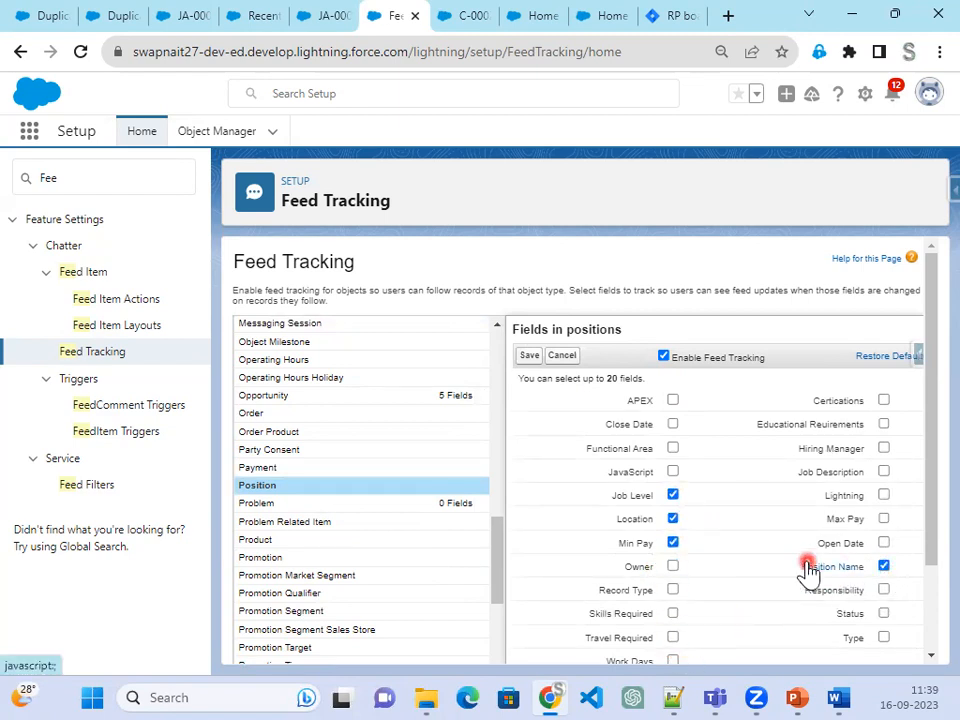
pyautogui.scroll(-1, 850, 560)
pyautogui.click(884, 521)
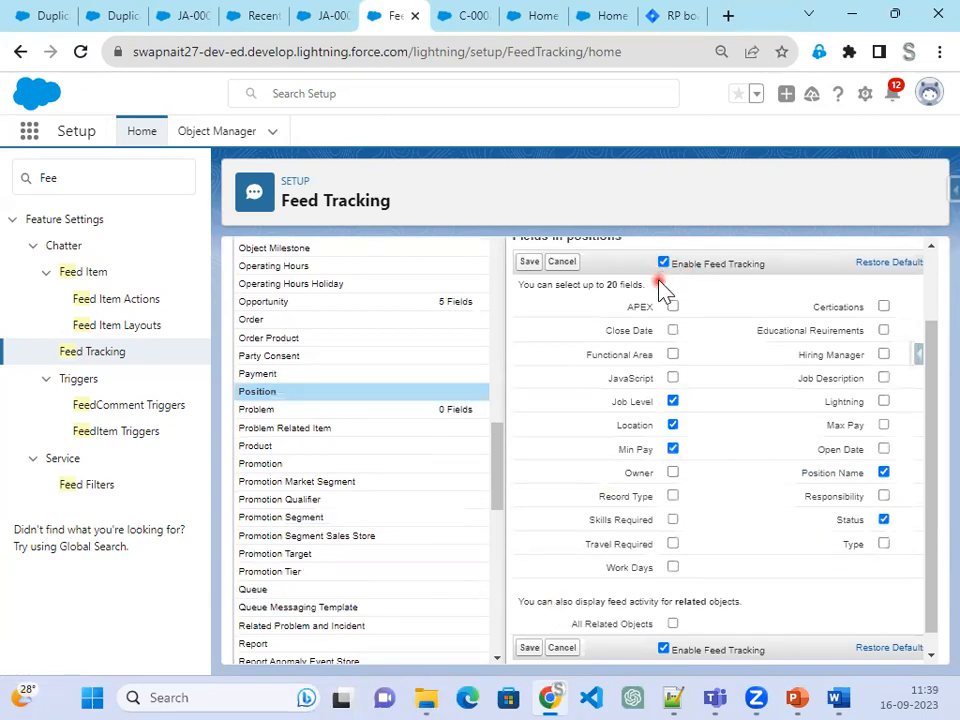
pyautogui.moveTo(646, 286); pyautogui.dragTo(620, 288)
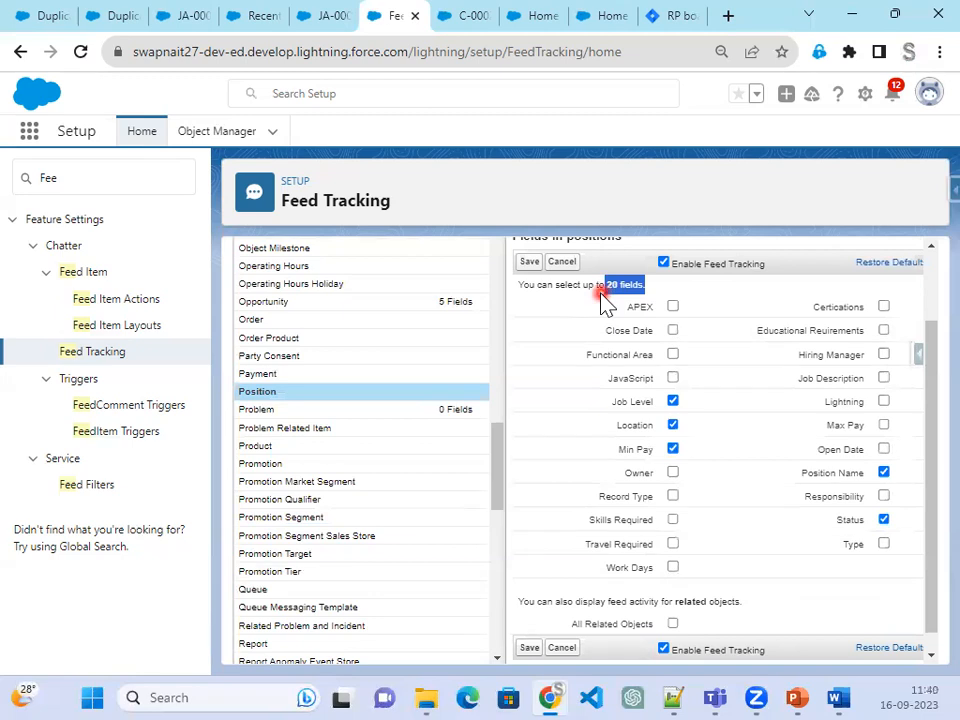
# Save Position's feed tracking selection, and enable feed tracking for the Candidate object
pyautogui.click(526, 648)
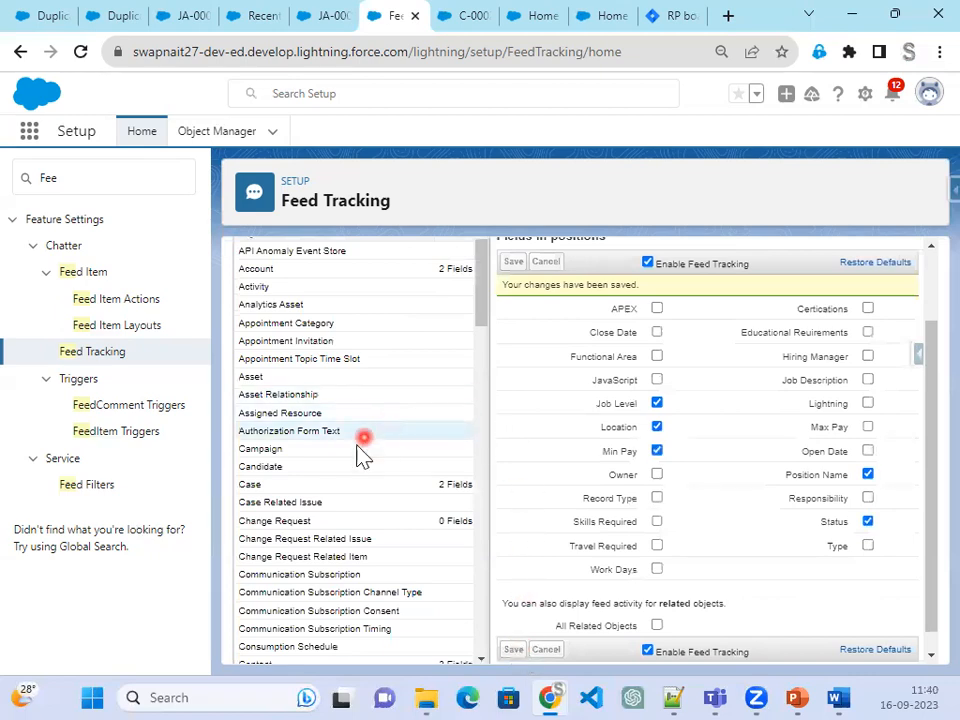
pyautogui.click(317, 467)
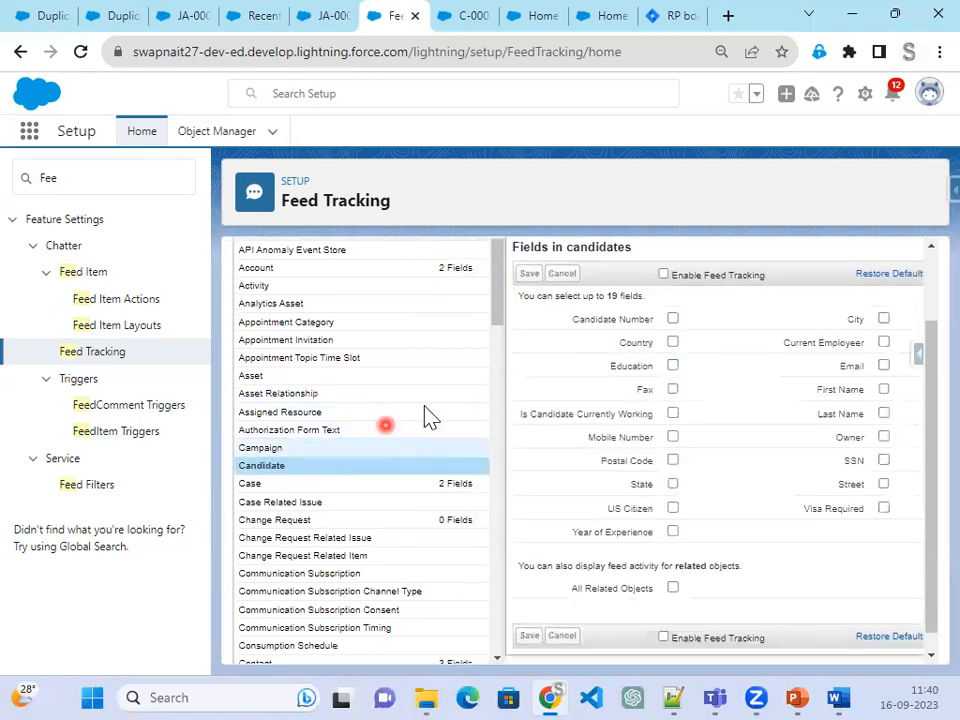
pyautogui.click(664, 268)
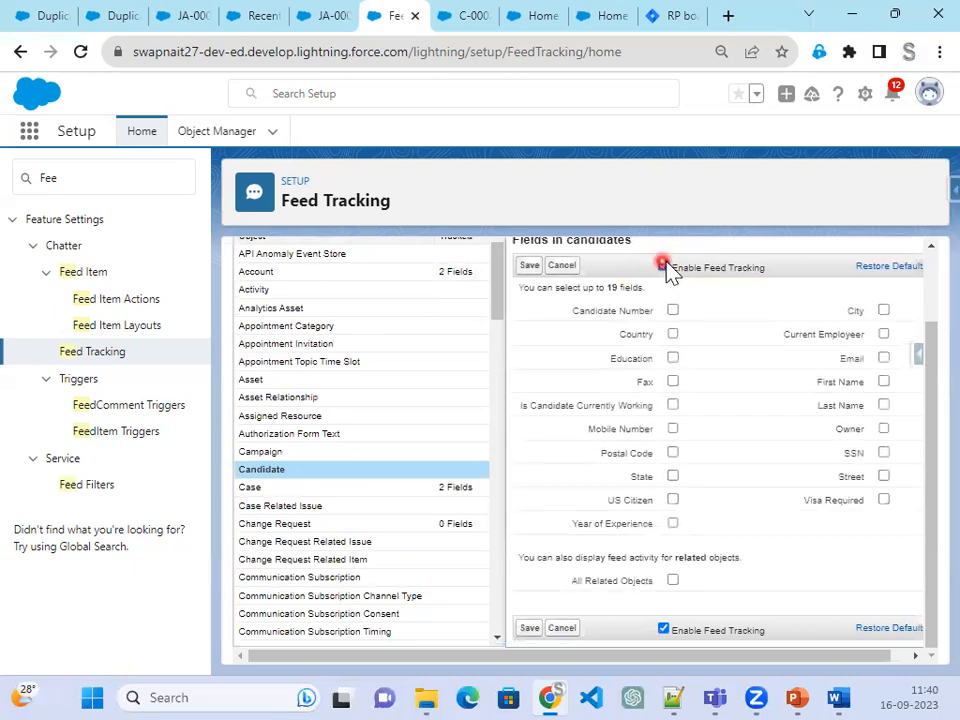
# Select Candidate Number, Email, First Name, Mobile Number, Postal Code and State as Candidate's tracked fields, and save the settings
pyautogui.click(672, 311)
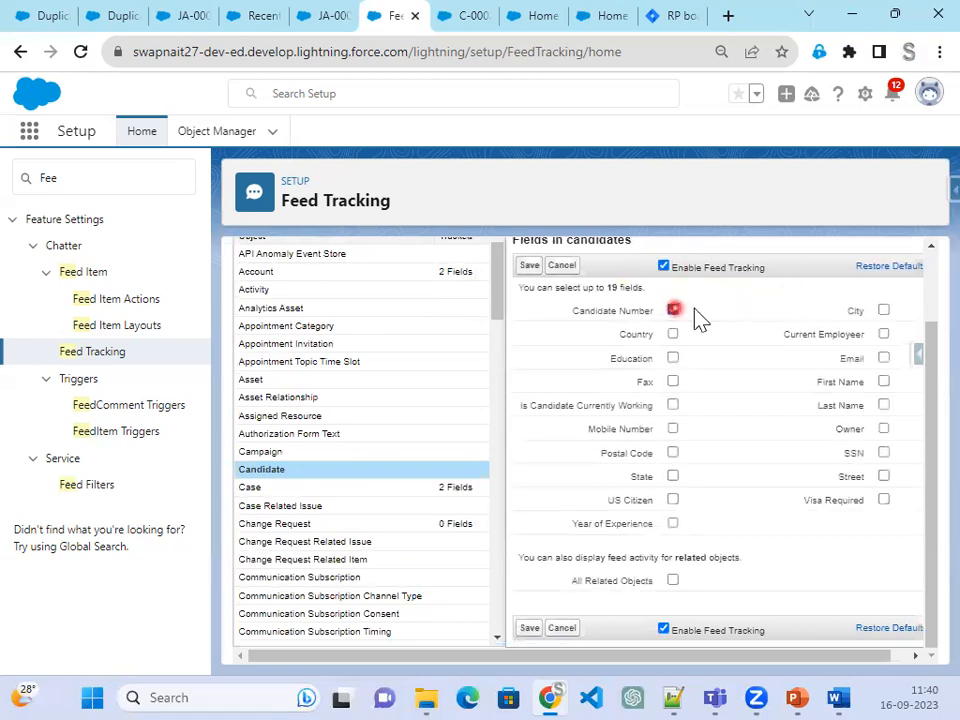
pyautogui.click(883, 359)
pyautogui.click(884, 383)
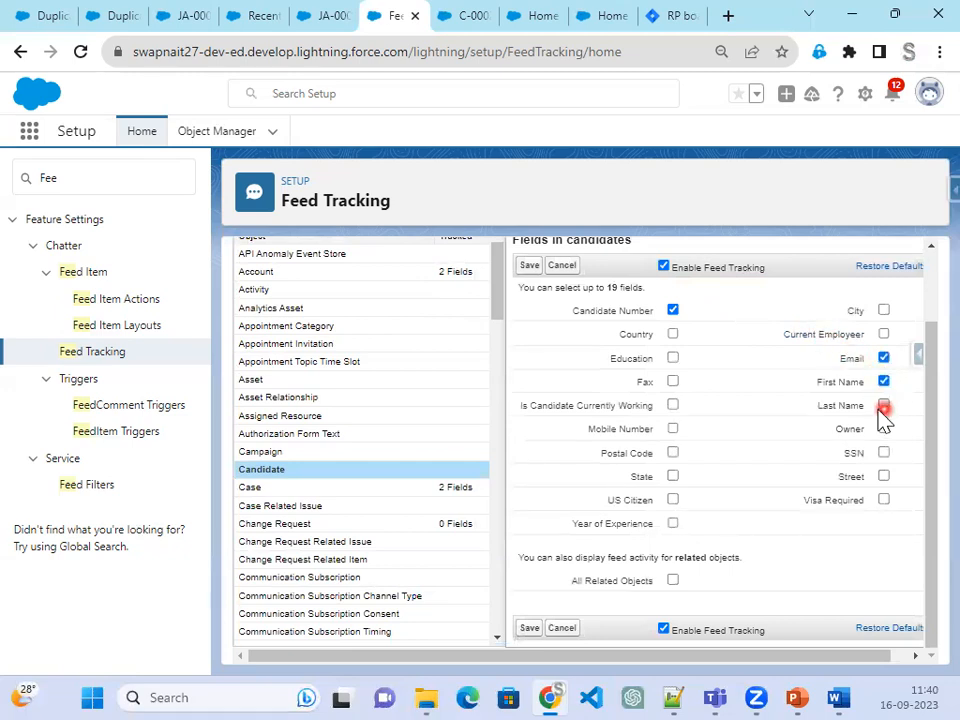
pyautogui.click(672, 429)
pyautogui.click(672, 476)
pyautogui.click(527, 628)
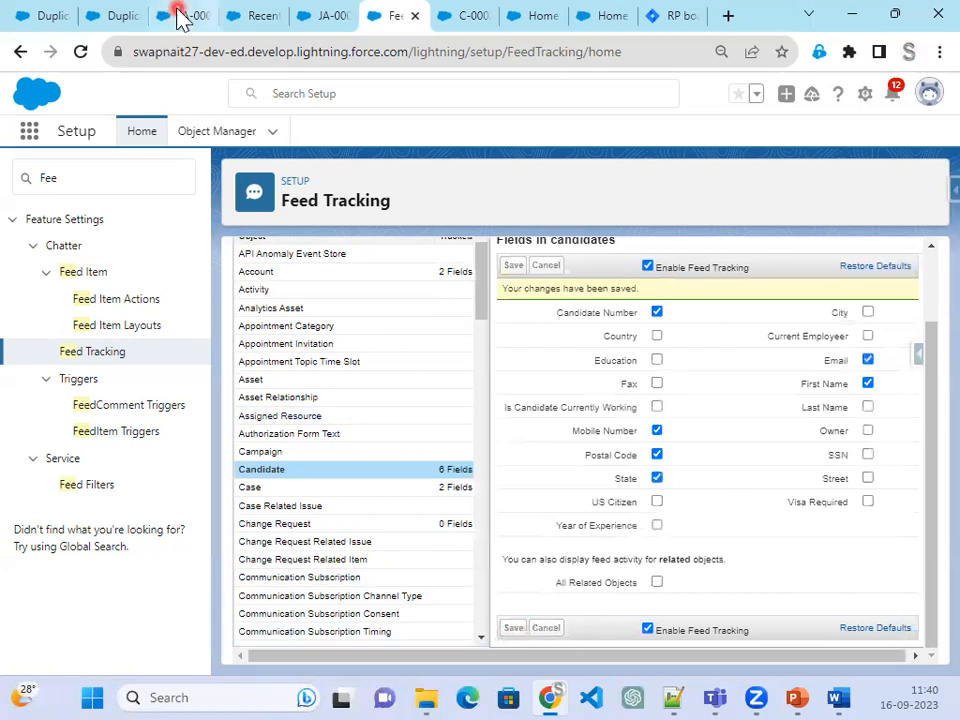
# Switch to Jira, move issue RP-26 to Done, and open issue RP-27, Field History Tracking for all Objects
pyautogui.click(648, 22)
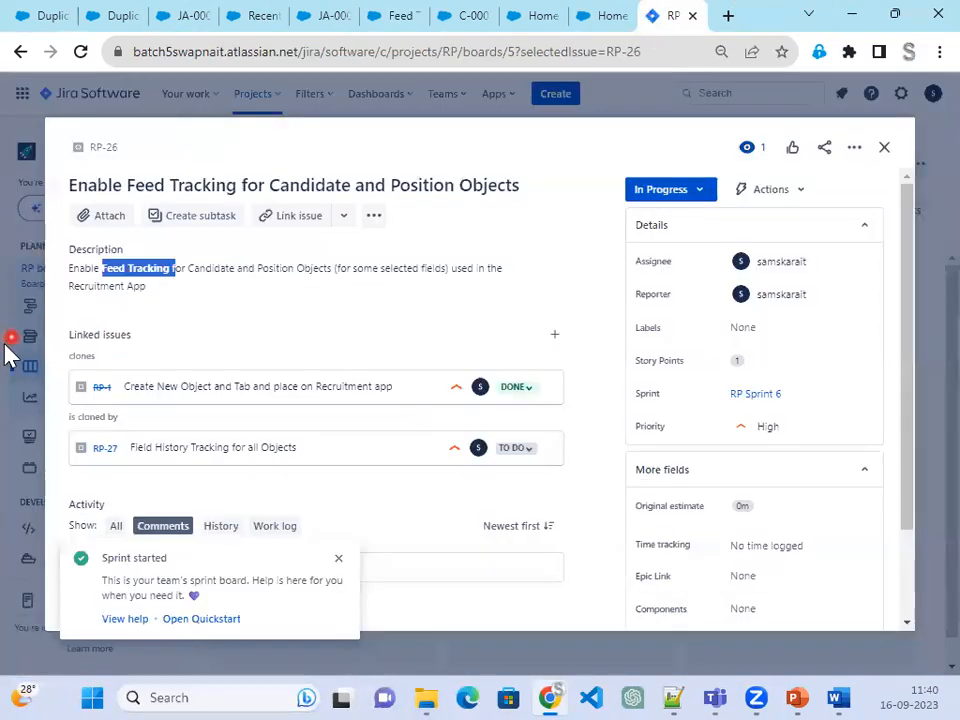
pyautogui.moveTo(94, 266); pyautogui.dragTo(350, 312)
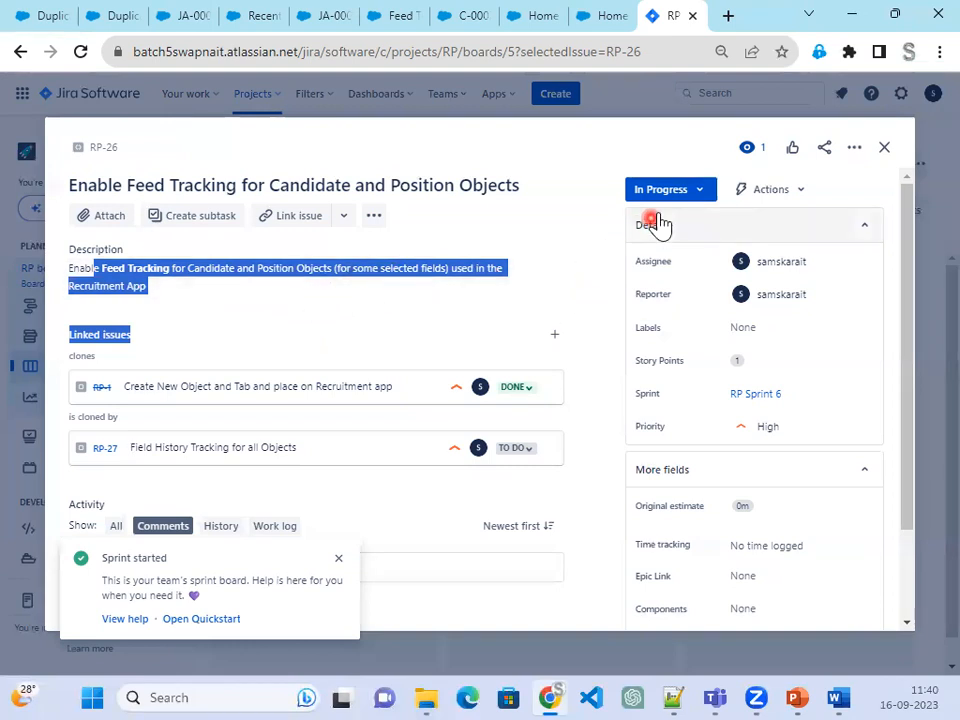
pyautogui.click(698, 191)
pyautogui.click(678, 243)
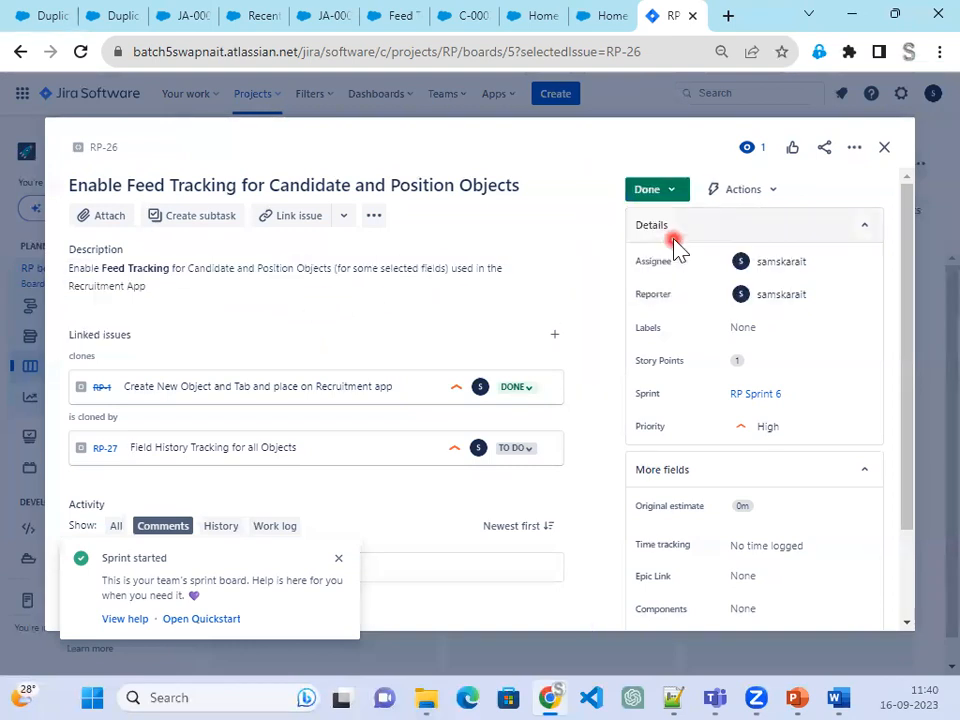
pyautogui.click(884, 148)
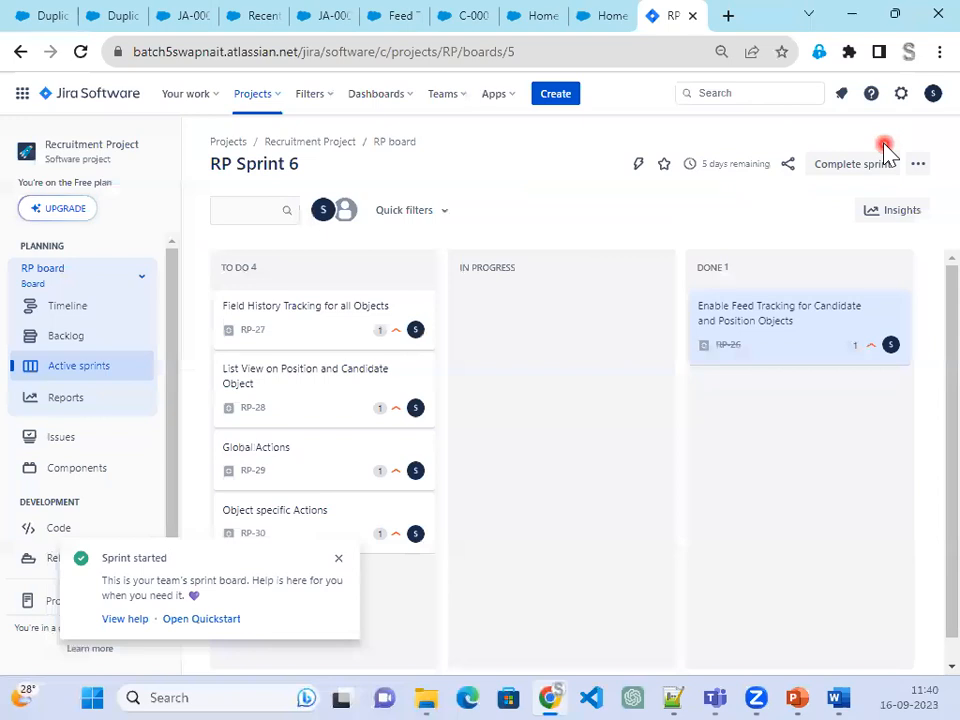
pyautogui.click(318, 326)
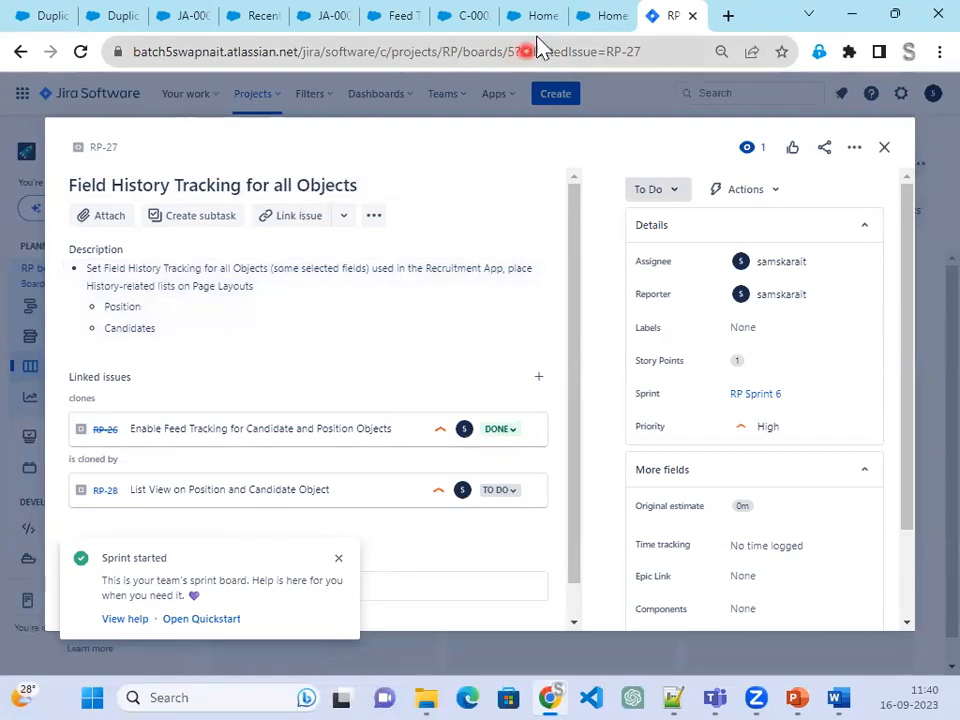
# Close the two spare Salesforce Home pages and return to the Feed Tracking setup page
pyautogui.click(608, 16)
pyautogui.click(546, 16)
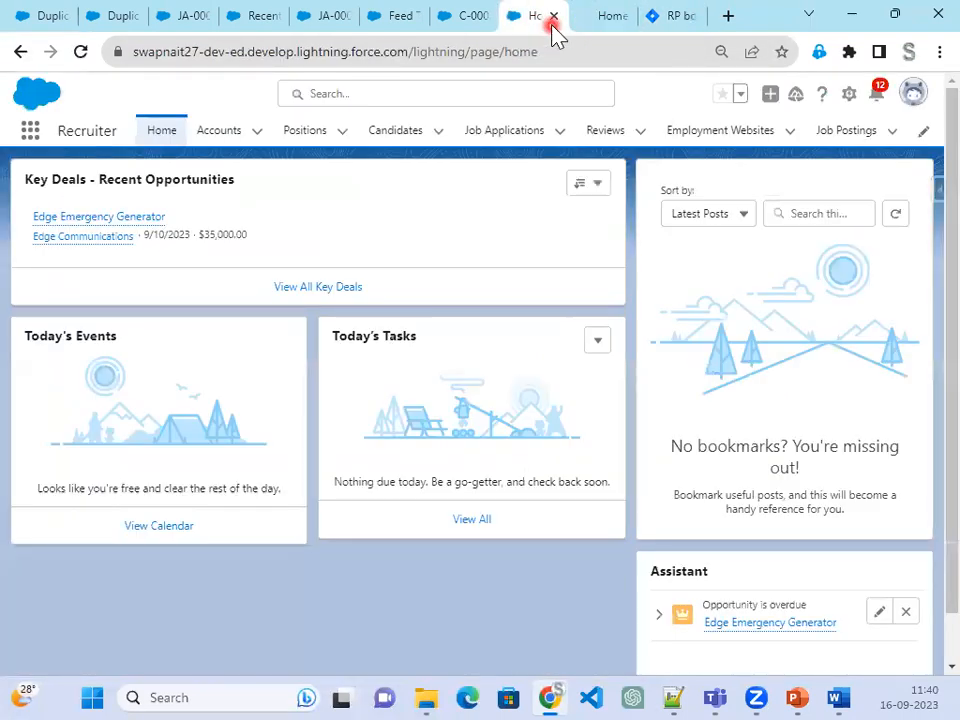
pyautogui.click(553, 16)
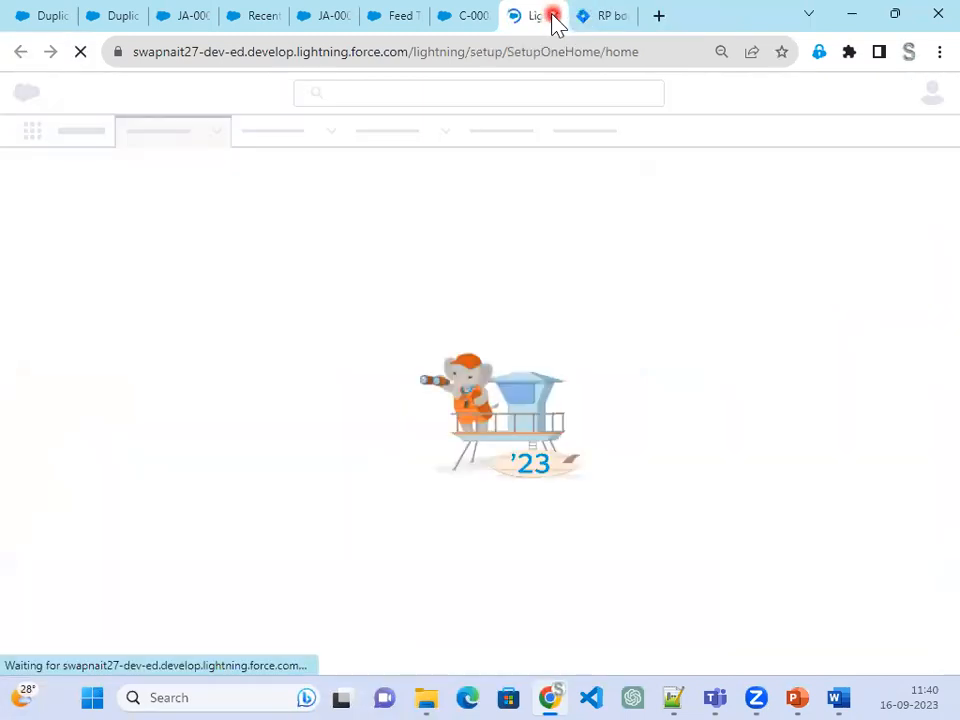
pyautogui.hotkey('ctrl', 'w')
pyautogui.click(465, 20)
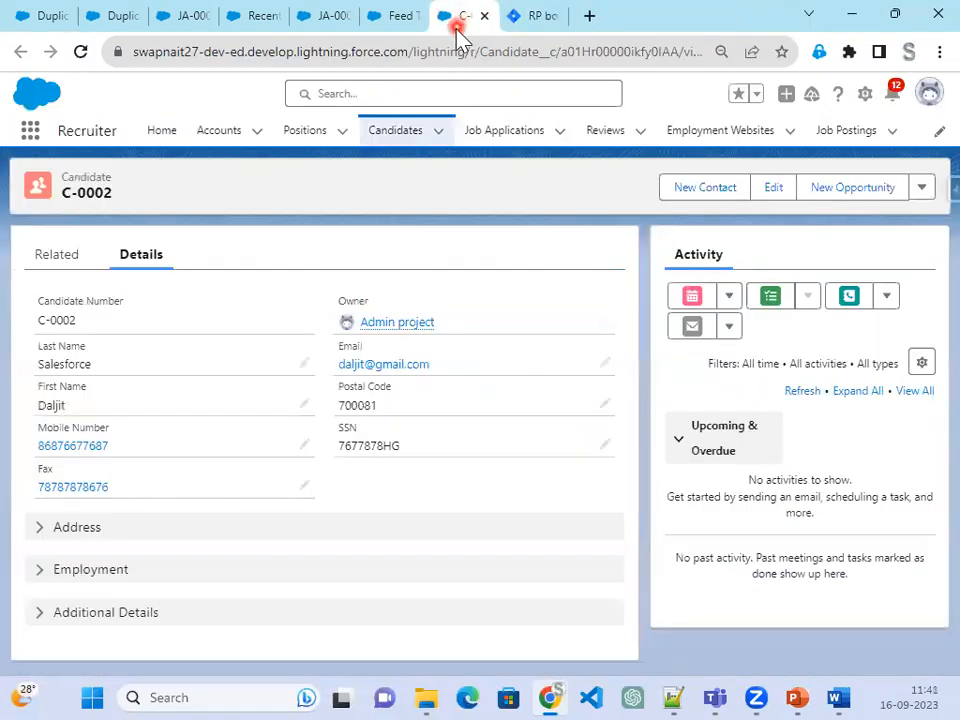
pyautogui.click(392, 22)
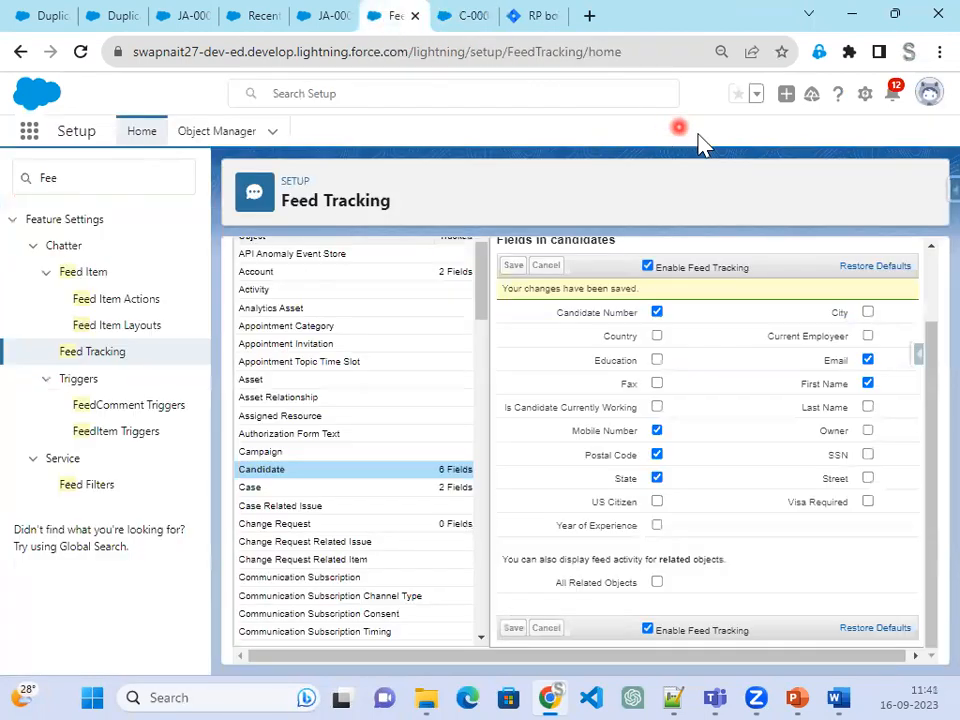
# Find the Position object in Object Manager and open the history tracking settings for its fields
pyautogui.click(222, 134)
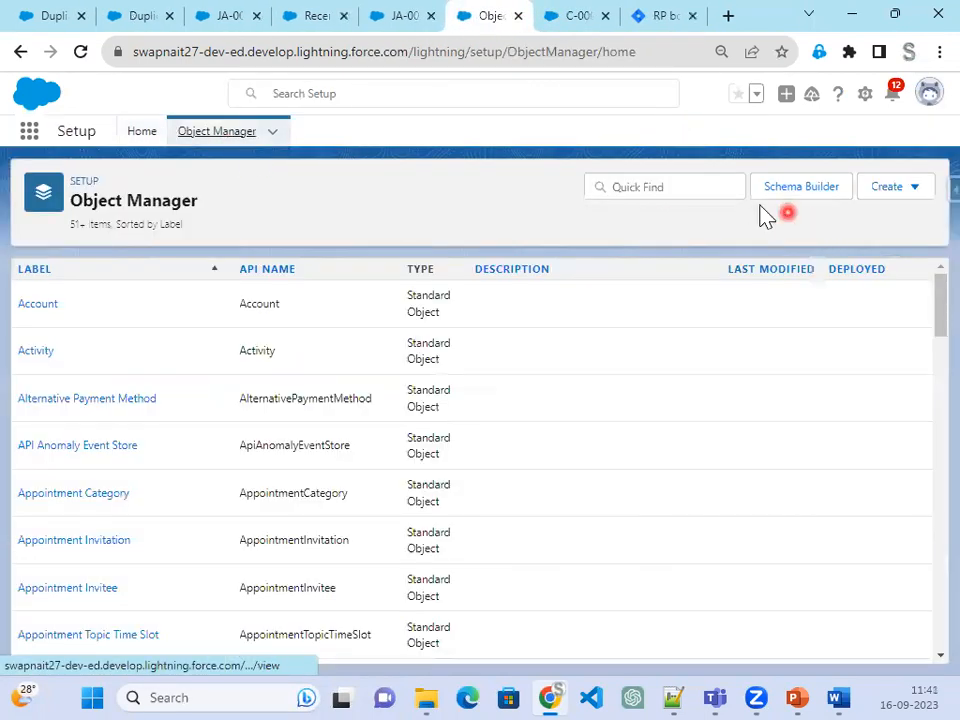
pyautogui.click(707, 186)
pyautogui.write('Position')
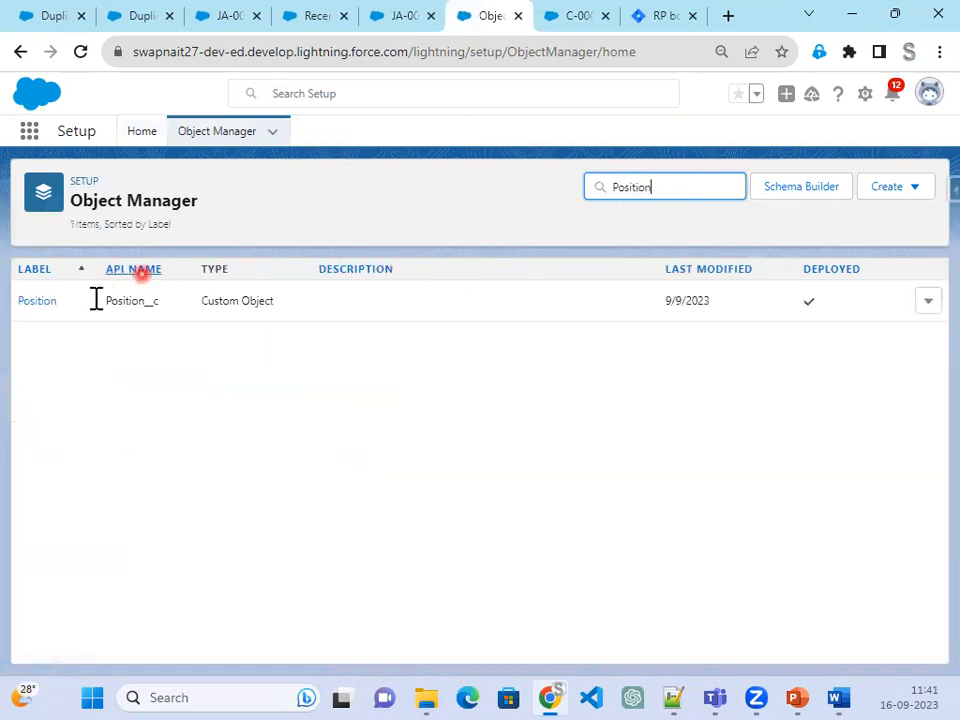
pyautogui.click(28, 309)
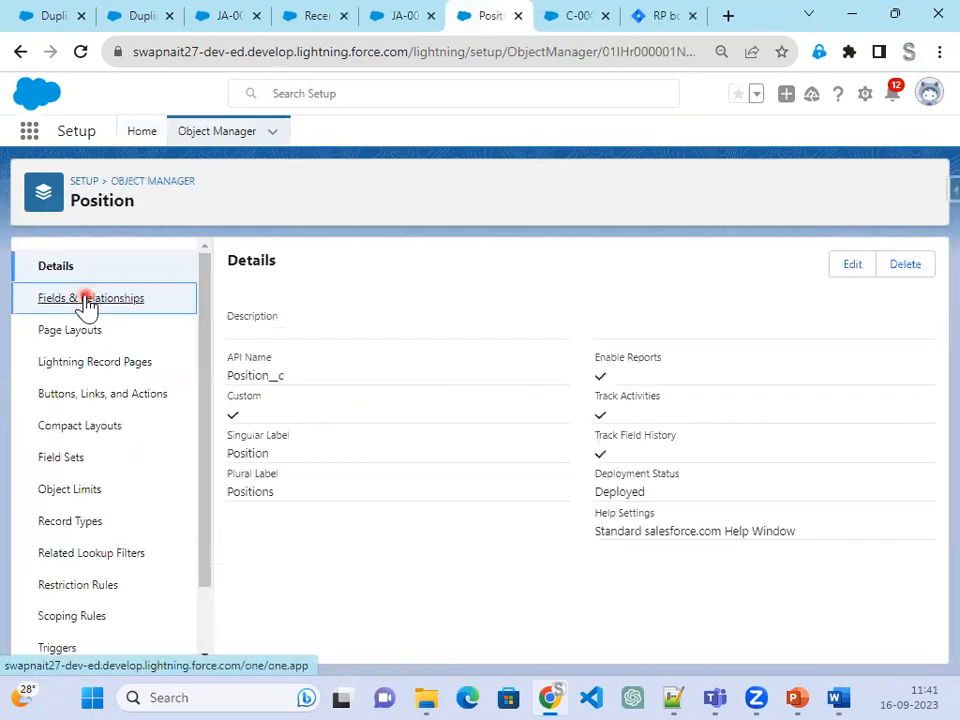
pyautogui.click(86, 300)
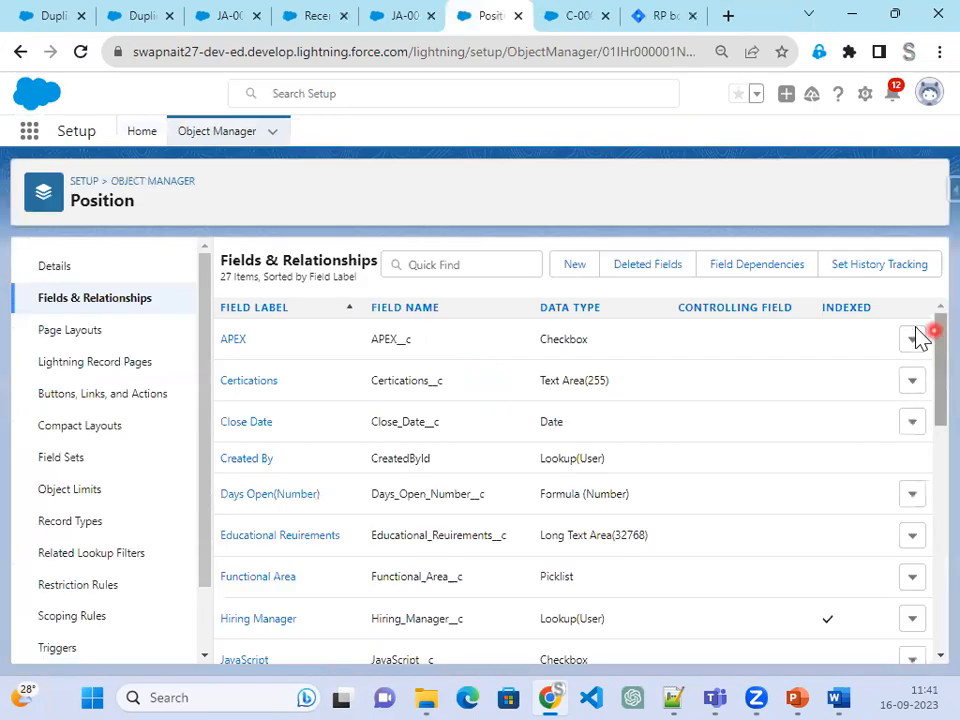
pyautogui.click(905, 268)
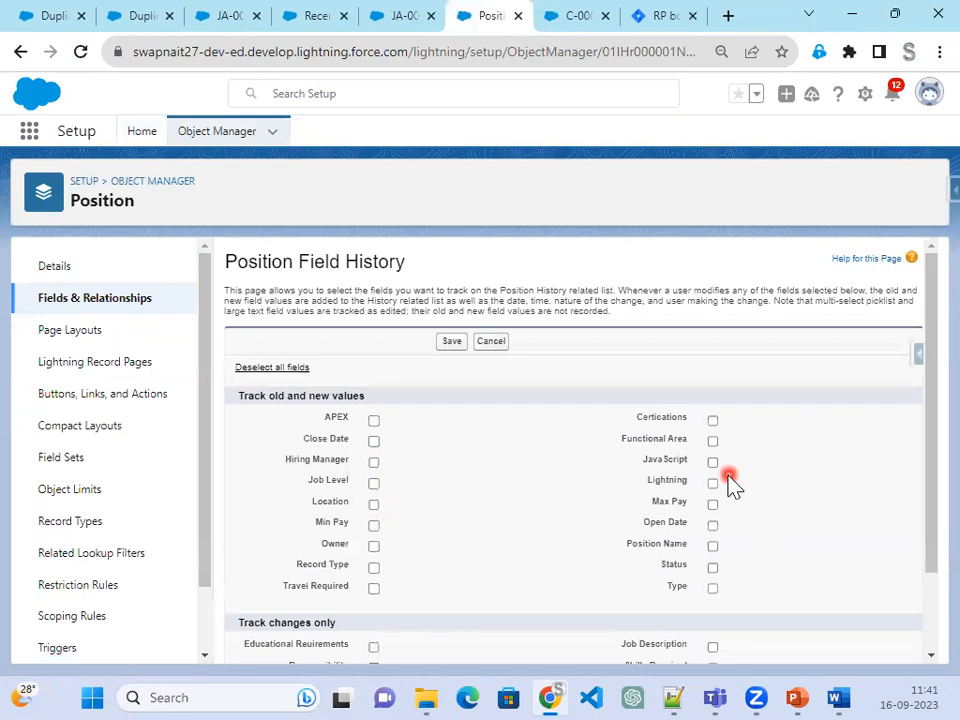
# Track Position's history for Location, Min Pay, Max Pay, Open Date, Status and, as changes only, Educational Reuirements, and save
pyautogui.click(712, 505)
pyautogui.click(712, 525)
pyautogui.click(712, 567)
pyautogui.click(374, 525)
pyautogui.scroll(-1, 572, 570)
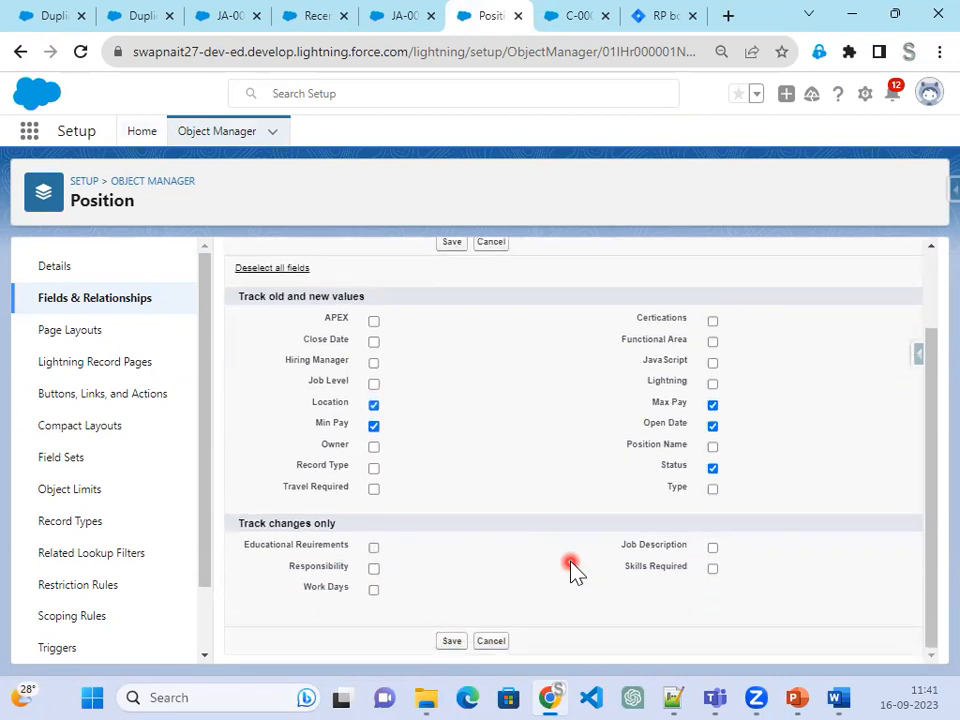
pyautogui.moveTo(240, 524); pyautogui.dragTo(341, 531)
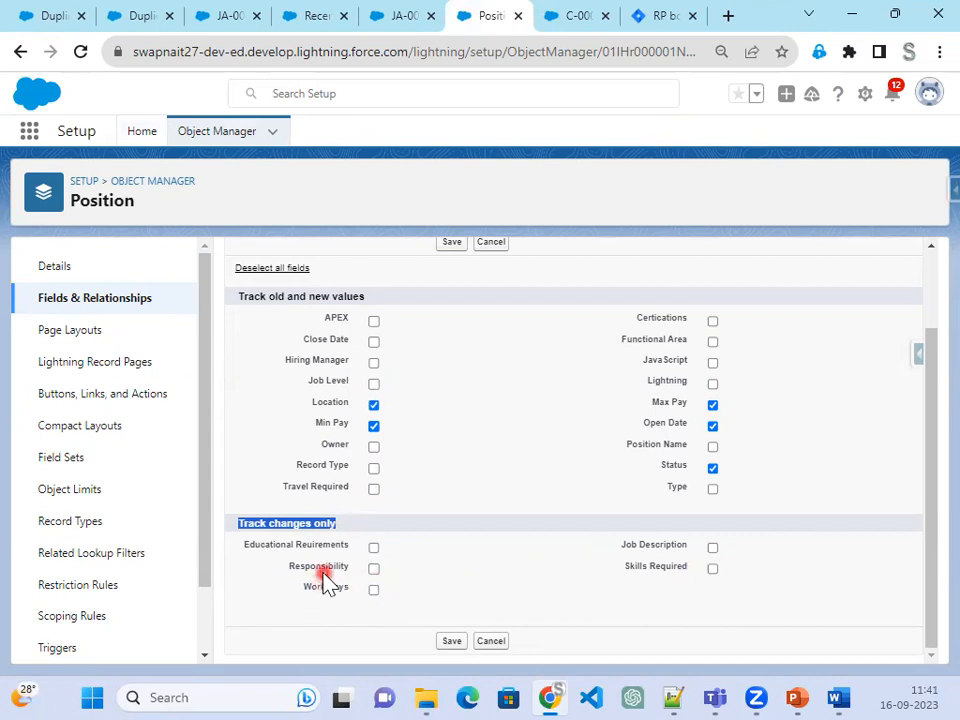
pyautogui.click(374, 548)
pyautogui.click(449, 643)
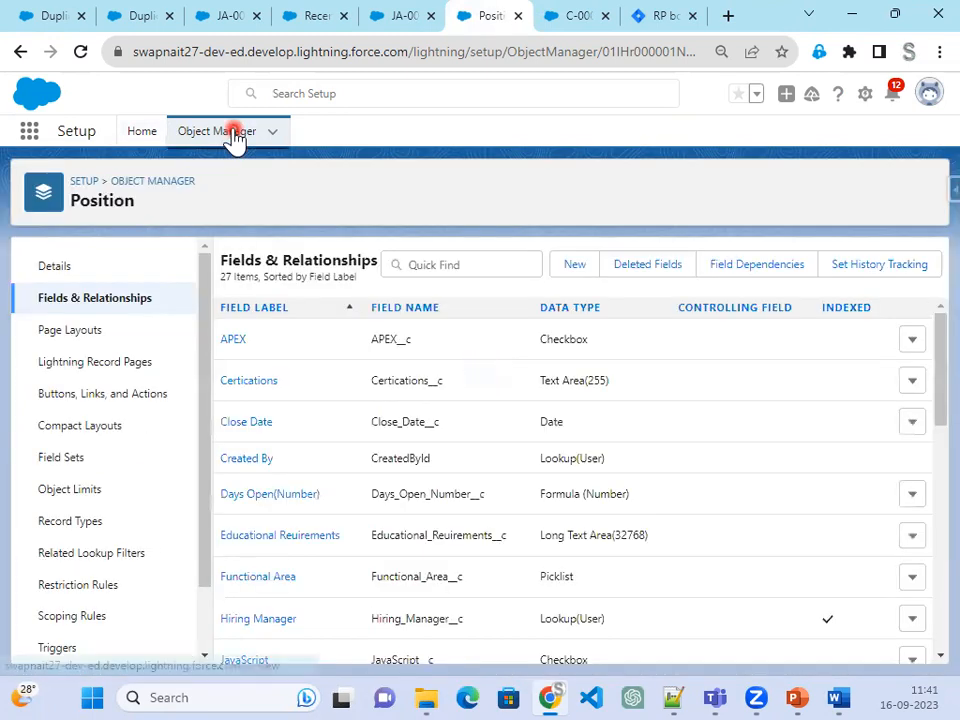
# Search Object Manager for "Candi" and open the history tracking settings for the Candidate object's fields
pyautogui.click(236, 132)
pyautogui.click(680, 186)
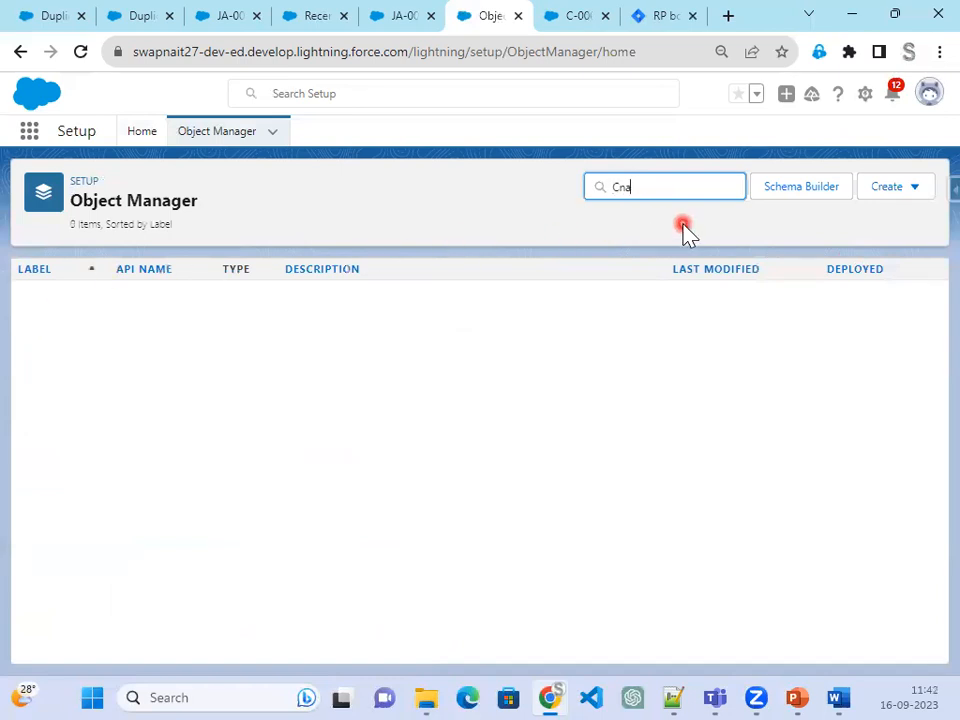
pyautogui.press('BackSpace')
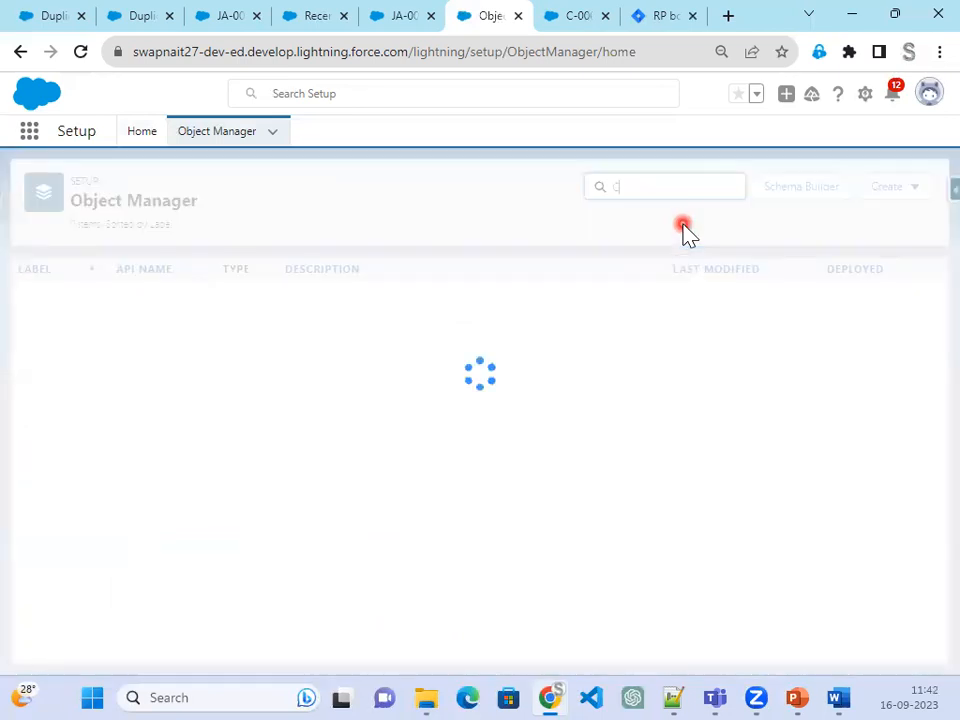
pyautogui.write('a')
pyautogui.write('r')
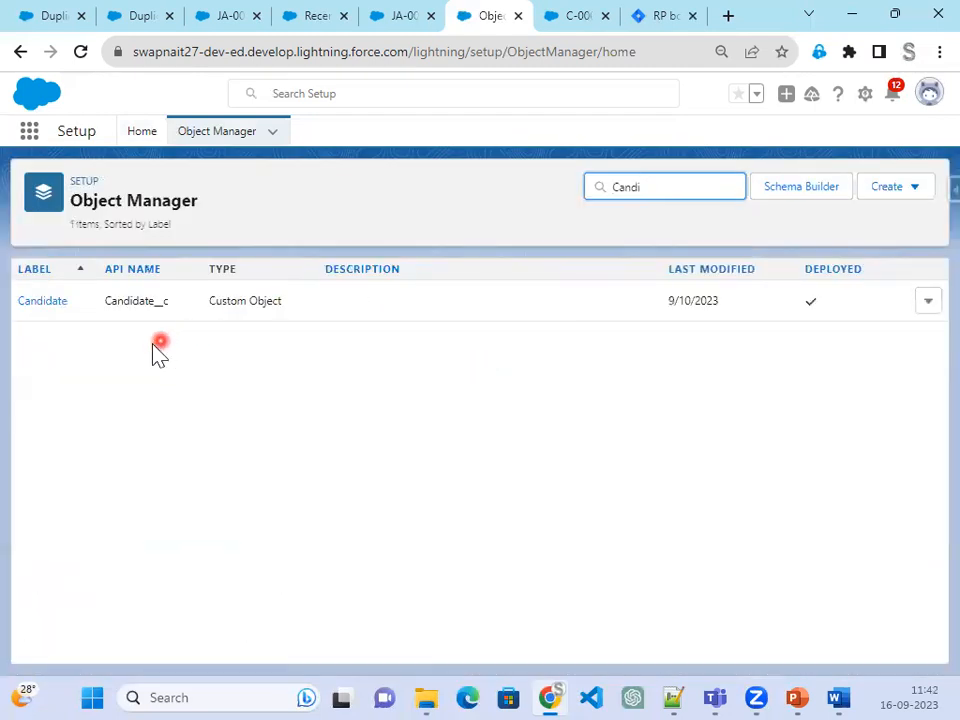
pyautogui.click(41, 305)
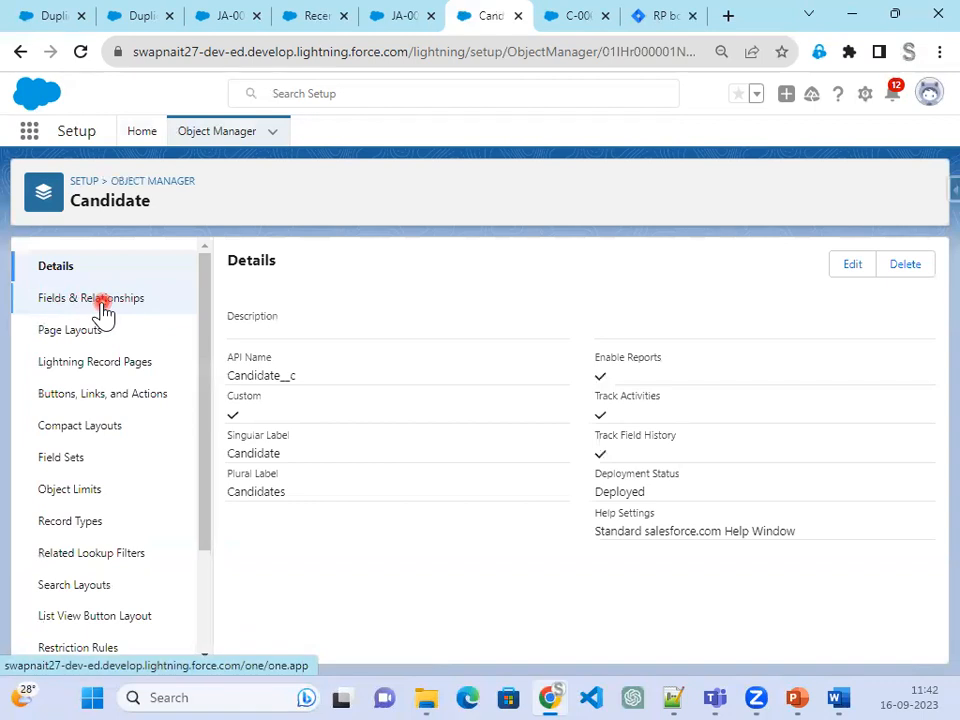
pyautogui.click(100, 303)
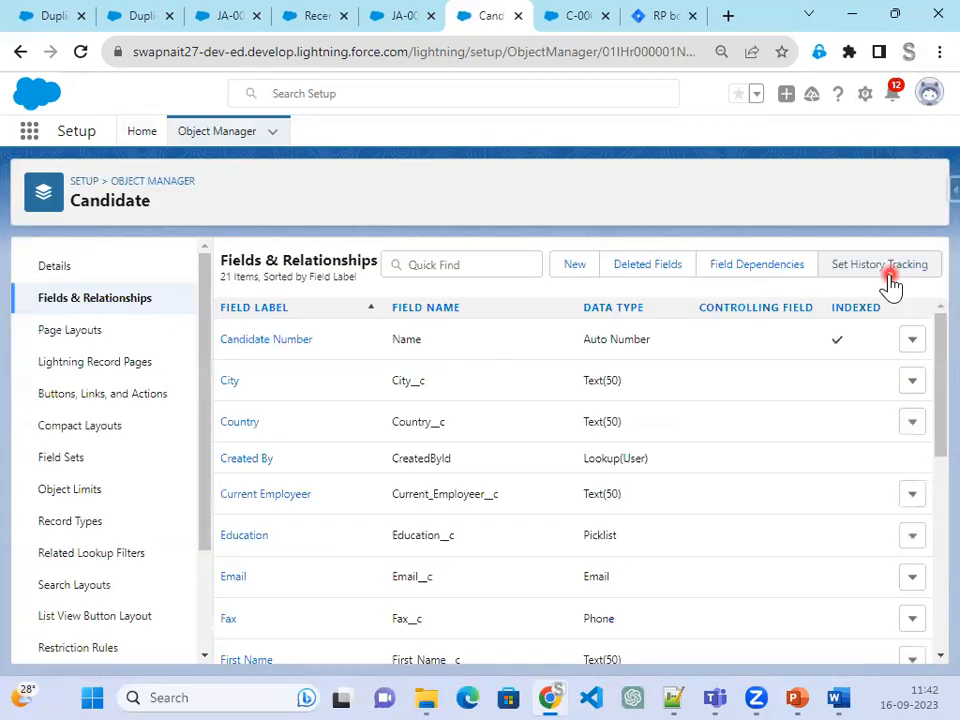
pyautogui.click(890, 285)
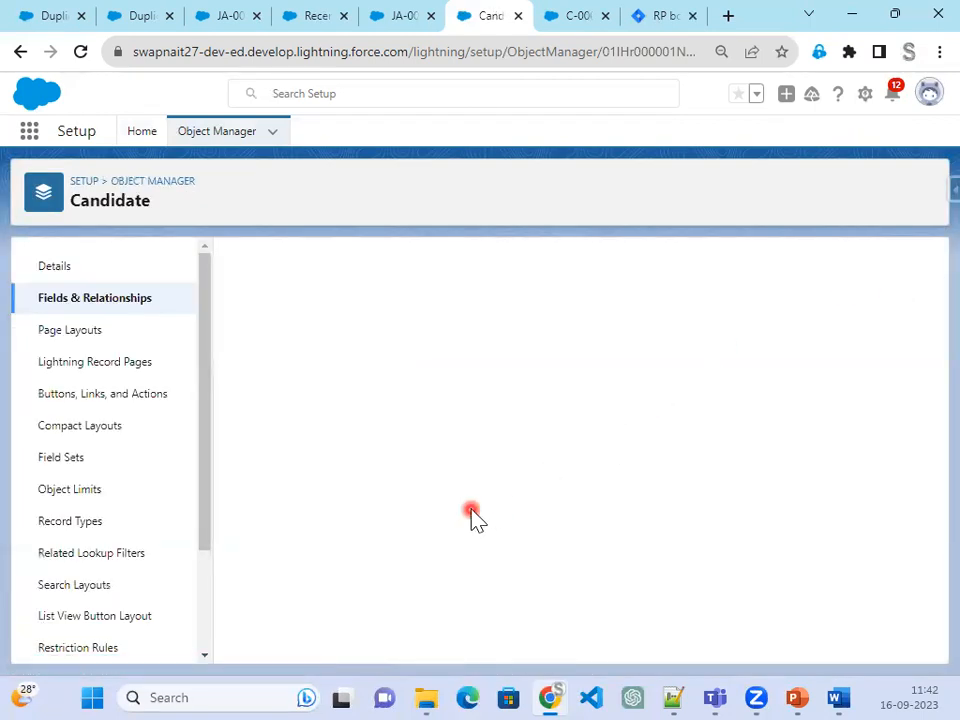
# Select Candidate fields for history tracking, including Country, Education, Postal Code and Year of Experience, and save the selection
pyautogui.click(374, 442)
pyautogui.click(375, 462)
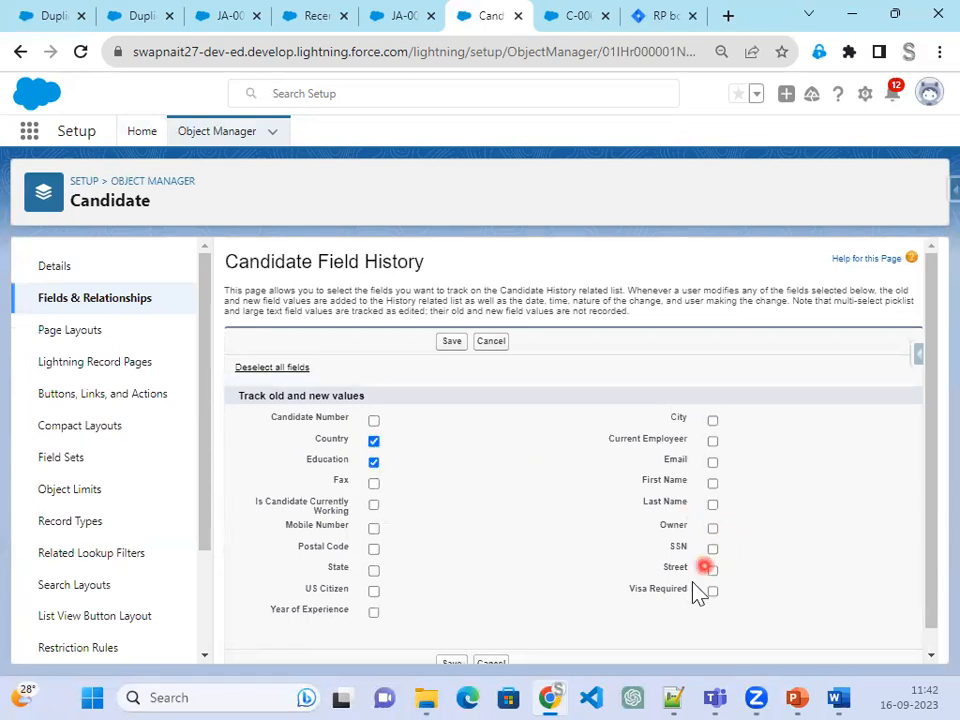
pyautogui.click(374, 549)
pyautogui.click(376, 582)
pyautogui.click(374, 612)
pyautogui.click(451, 341)
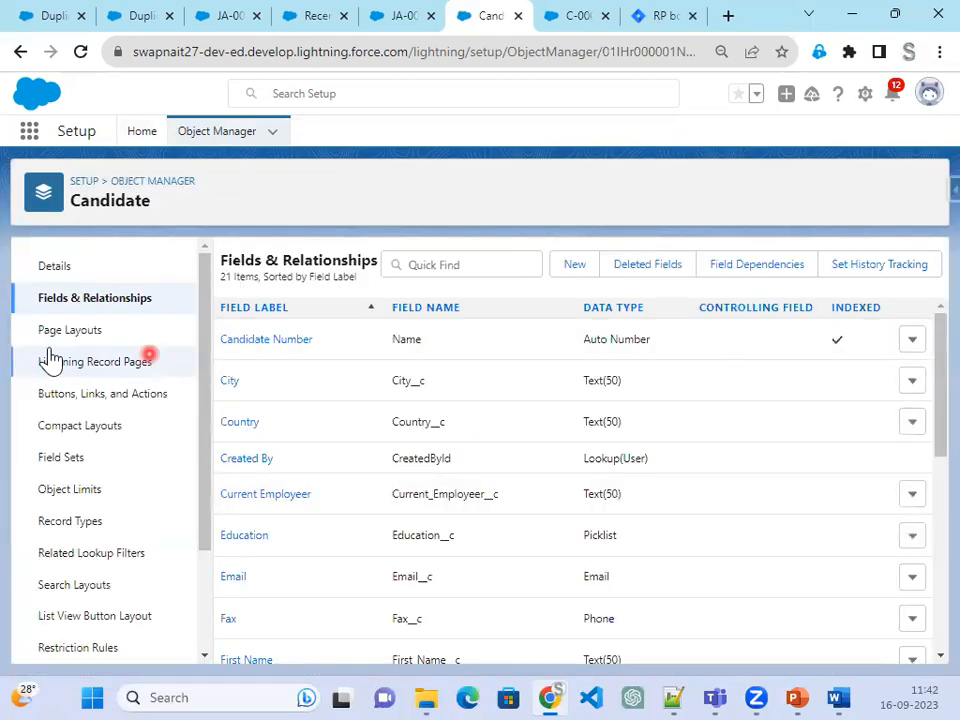
# Search Object Manager for "Employment" and open the Employment Website object
pyautogui.click(214, 140)
pyautogui.click(666, 185)
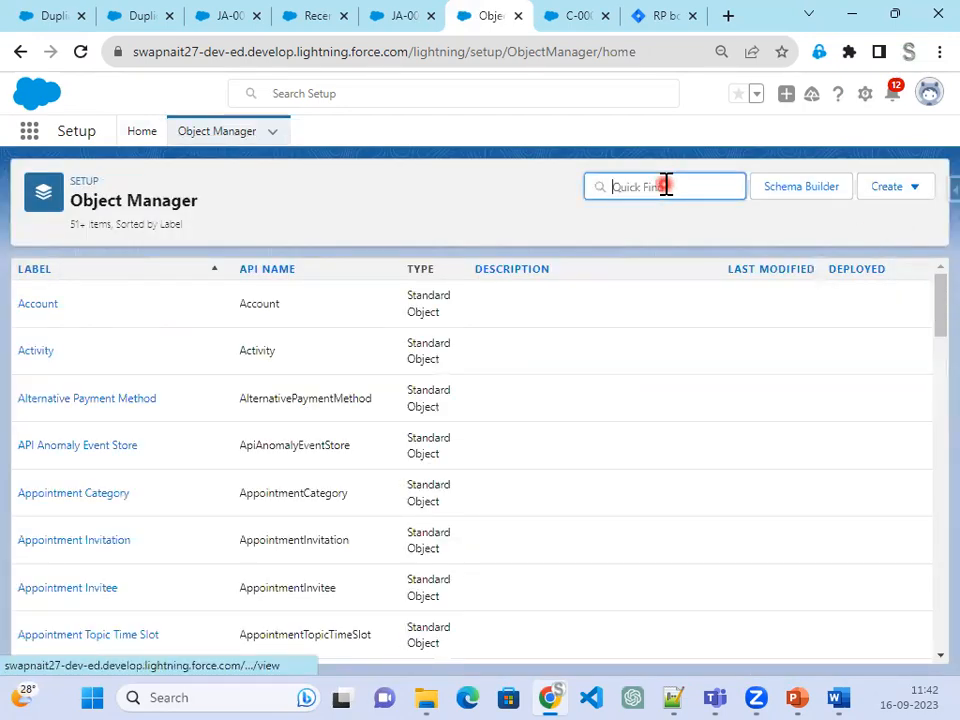
pyautogui.write('Em')
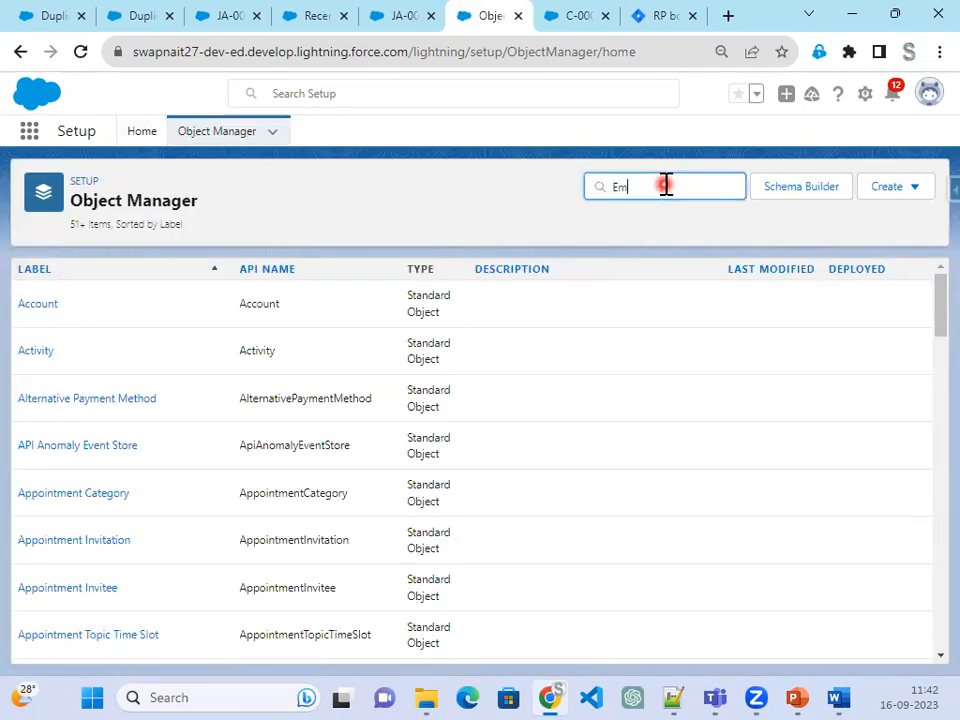
pyautogui.write('ployment')
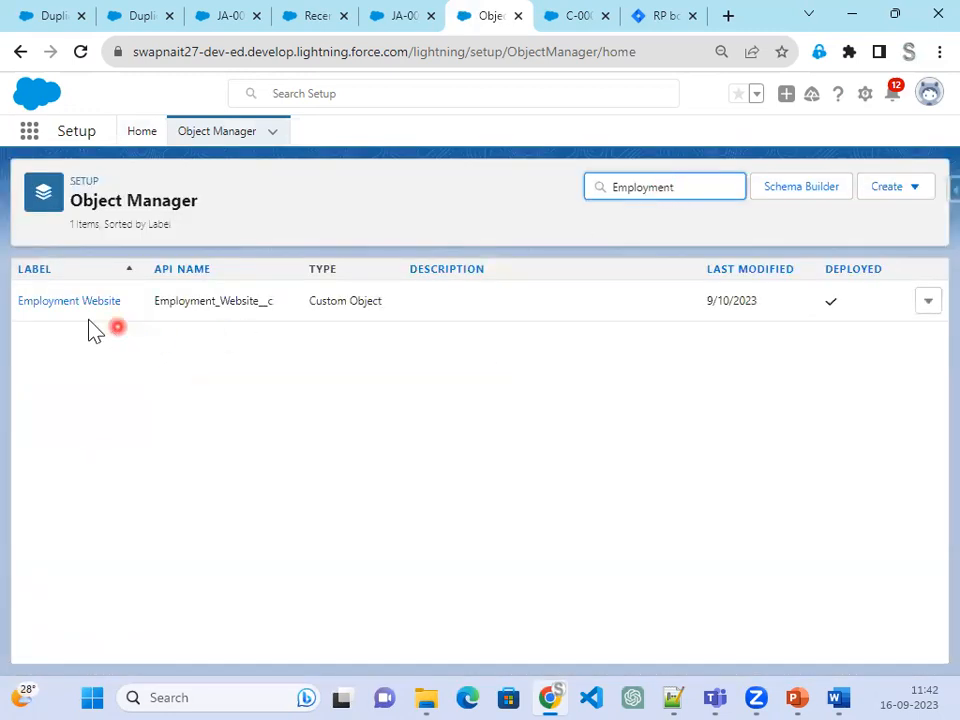
pyautogui.click(58, 303)
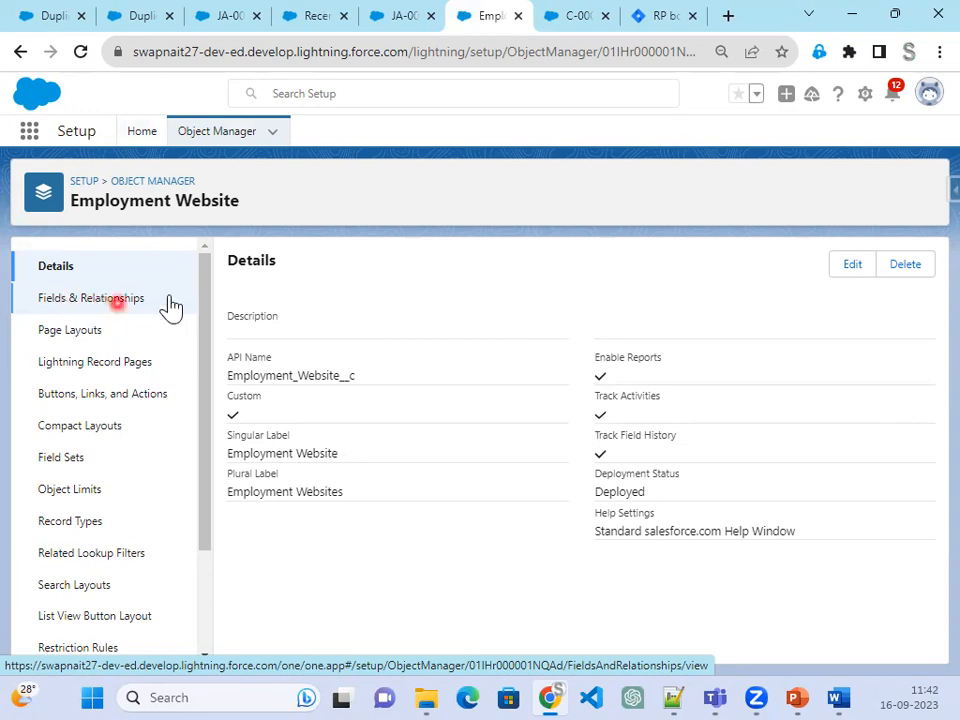
# Track field history for Maximum Budget and Price per Post on the Employment Website object, and save
pyautogui.click(68, 308)
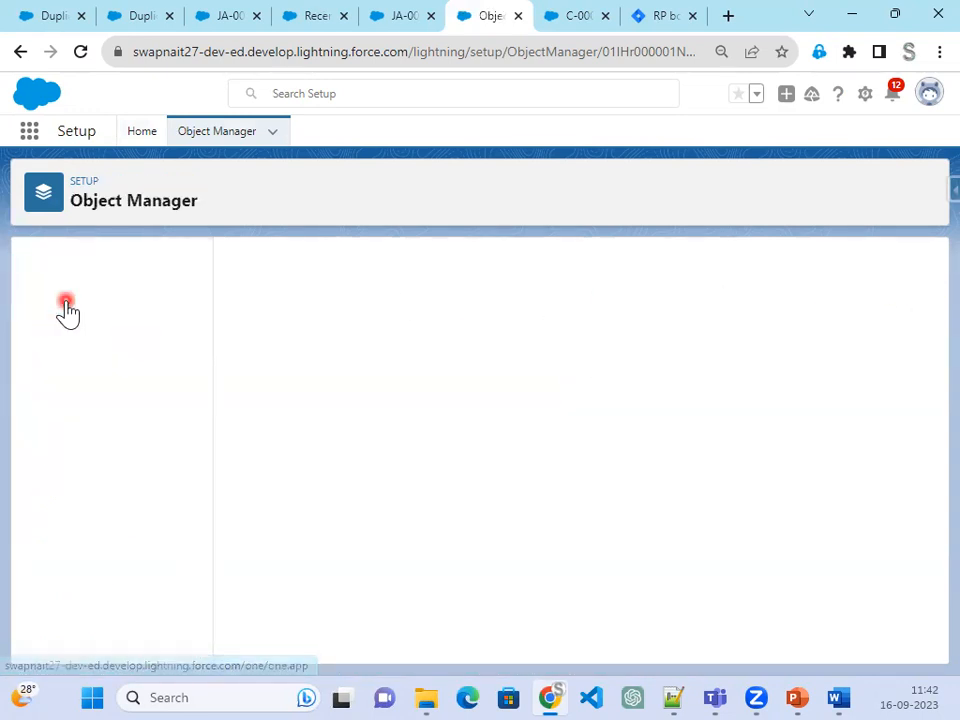
pyautogui.click(893, 270)
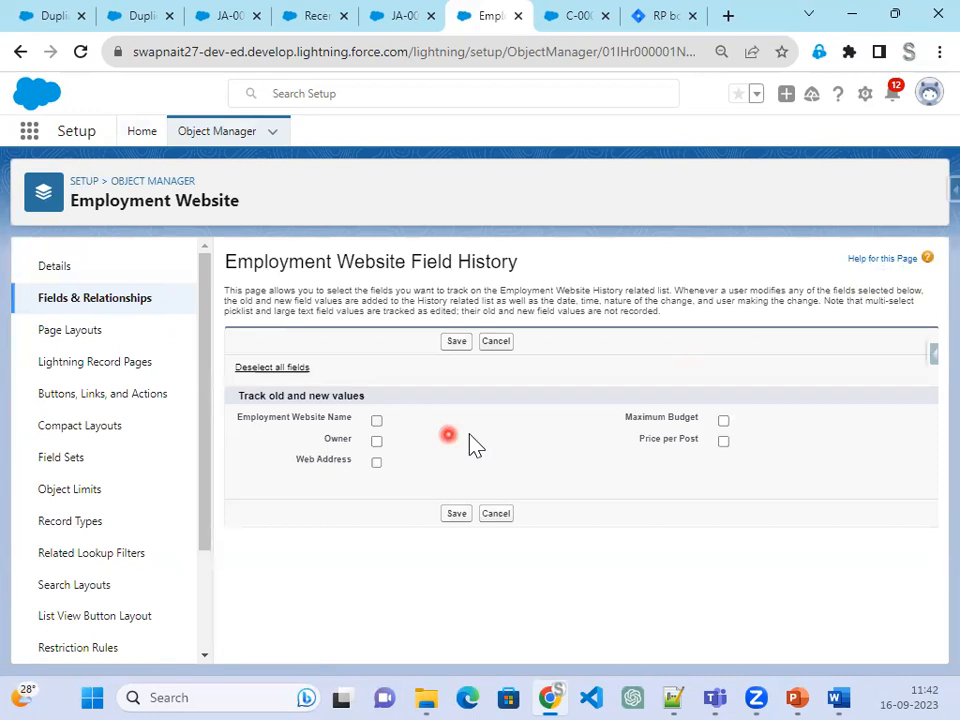
pyautogui.click(723, 421)
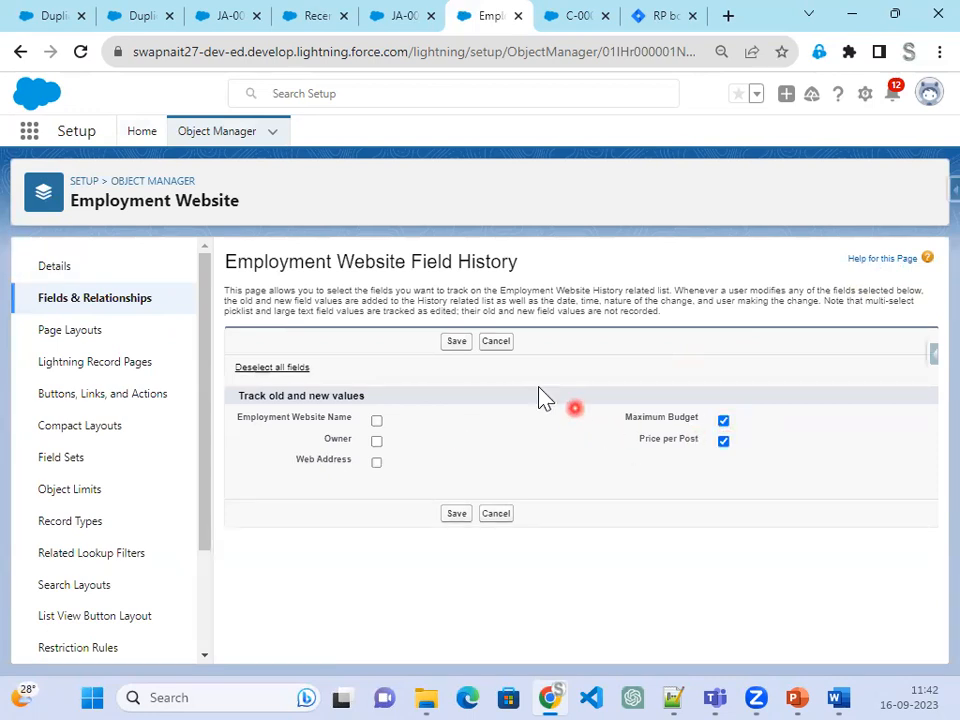
pyautogui.click(456, 342)
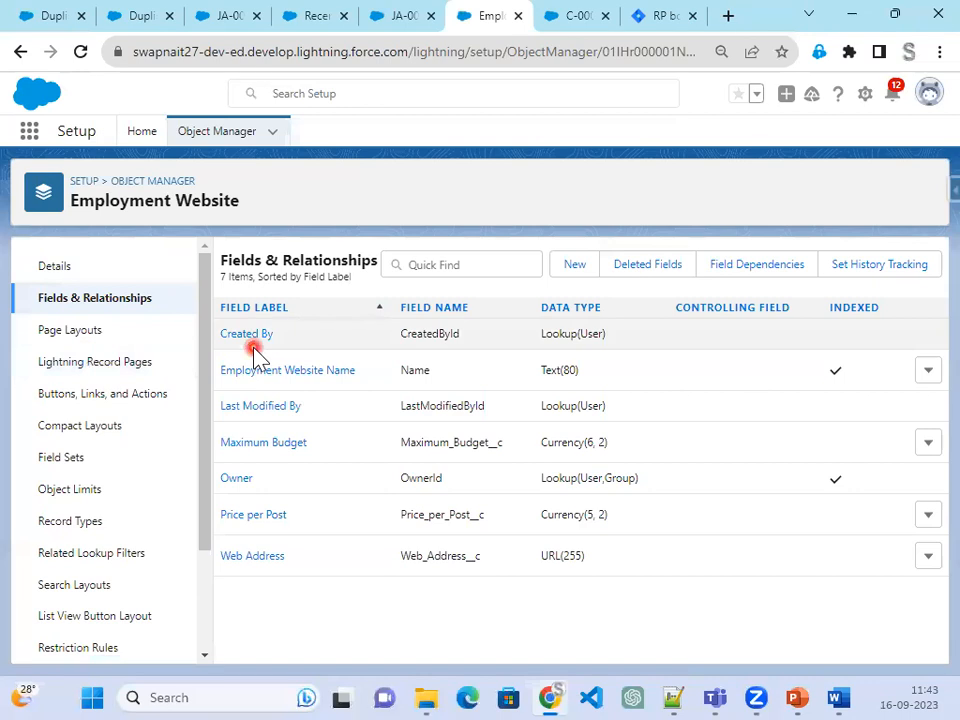
# Switch to Jira, move issue RP-27 through In Progress to Done, and close the issue
pyautogui.click(568, 20)
pyautogui.click(650, 18)
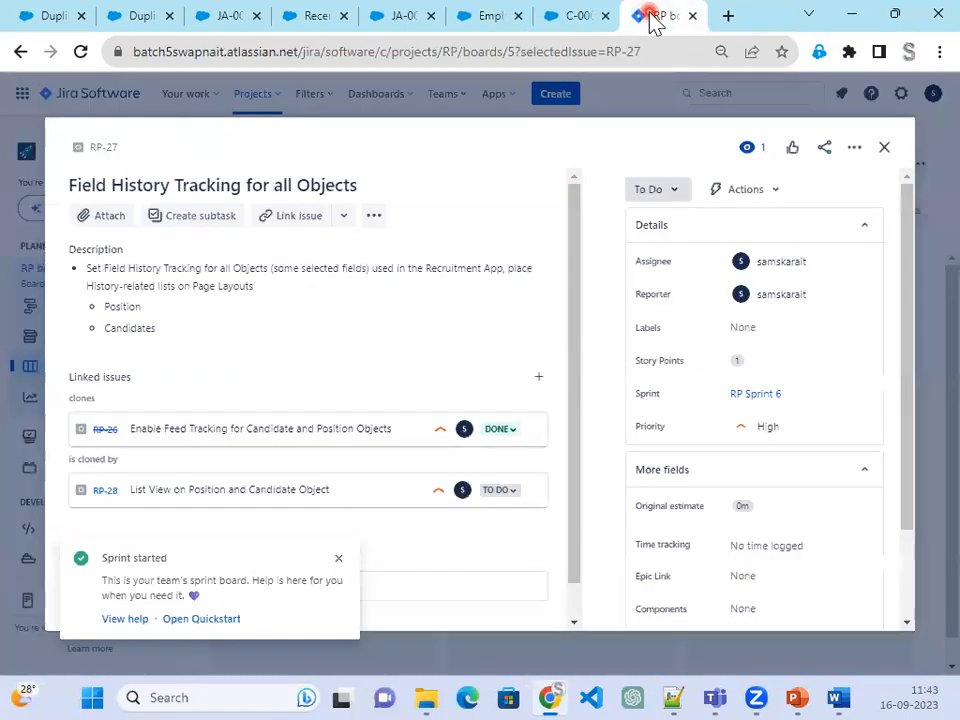
pyautogui.click(672, 192)
pyautogui.click(664, 223)
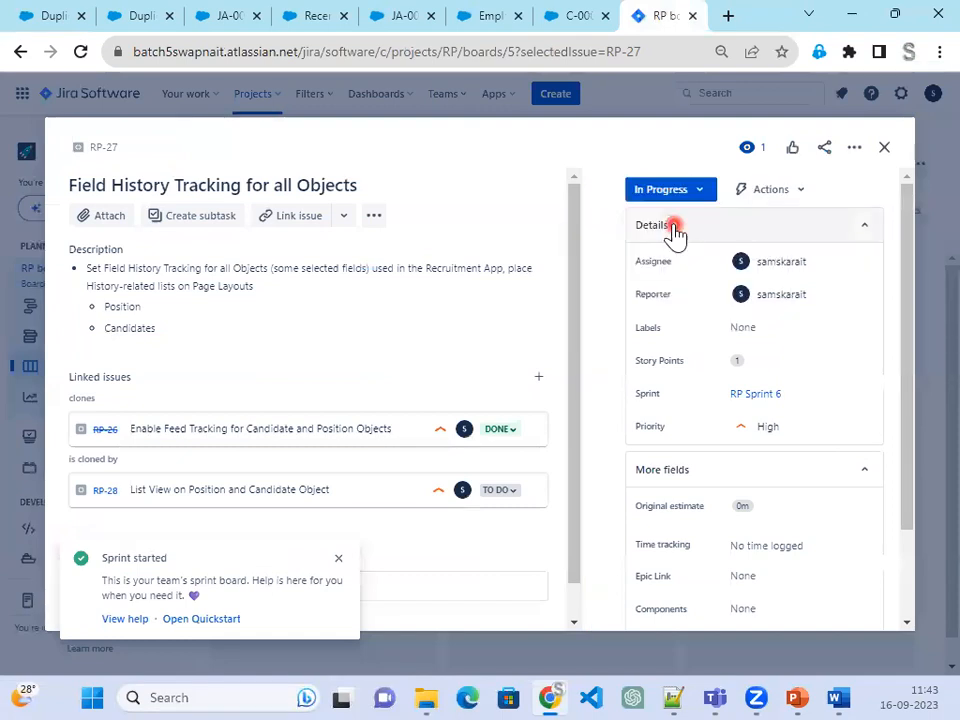
pyautogui.click(681, 188)
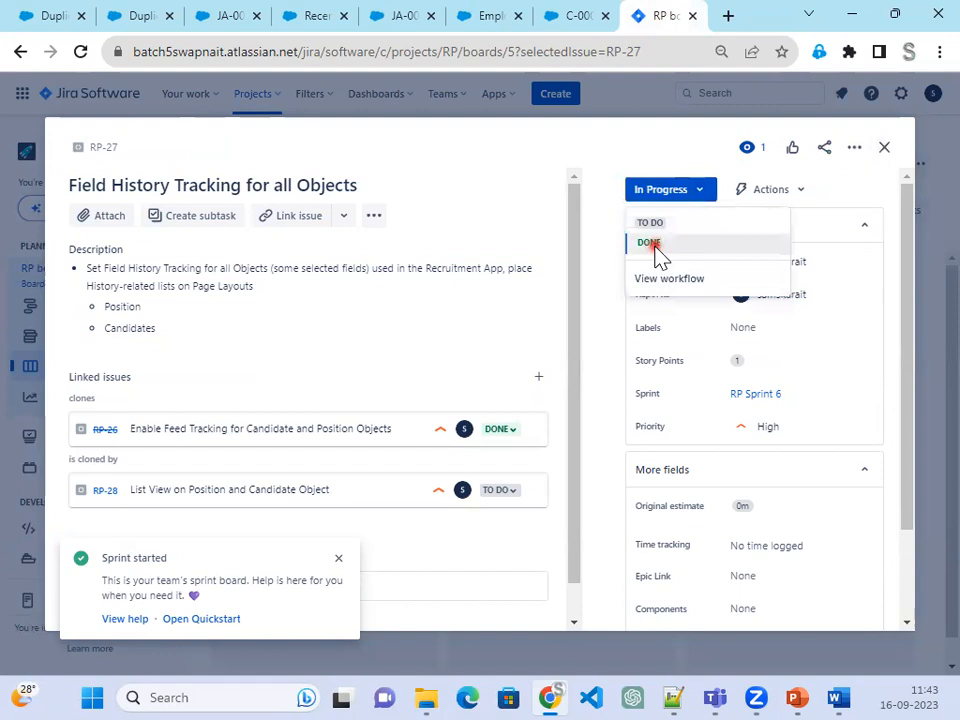
pyautogui.click(652, 246)
pyautogui.click(887, 152)
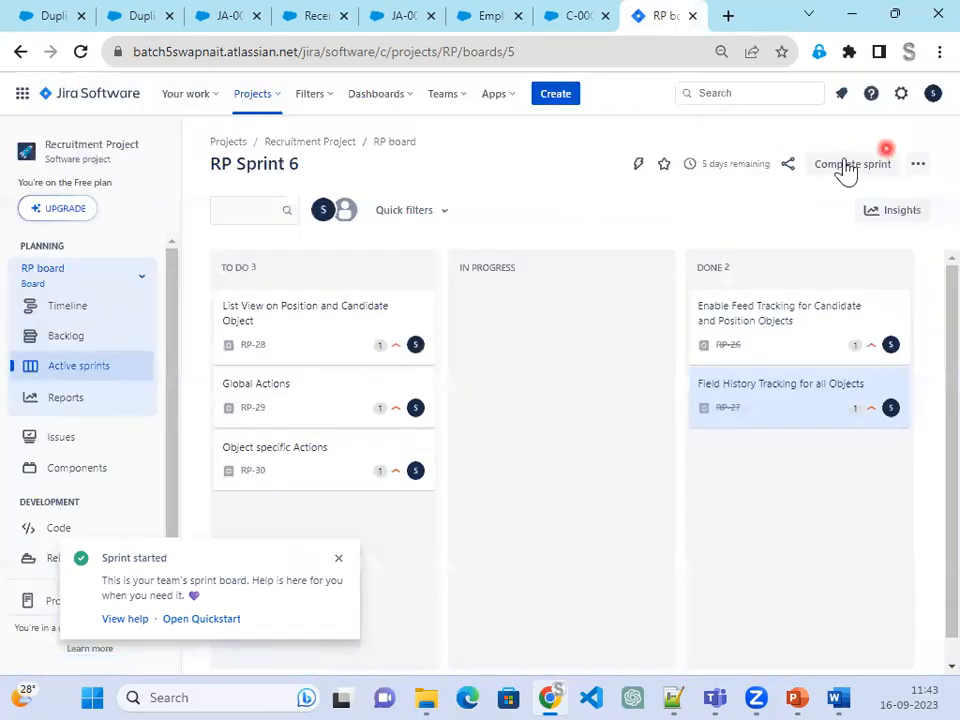
# Look at issue RP-28 in Jira, and read the list view requirements on the Step 38 slide of the Project presentation in PowerPoint
pyautogui.click(292, 327)
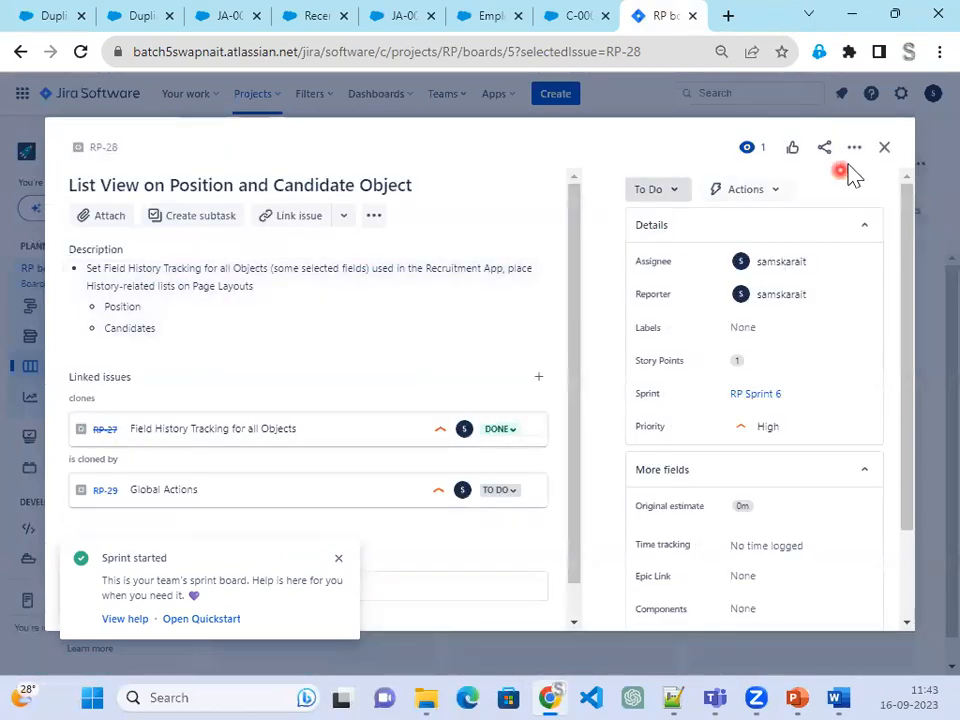
pyautogui.click(884, 150)
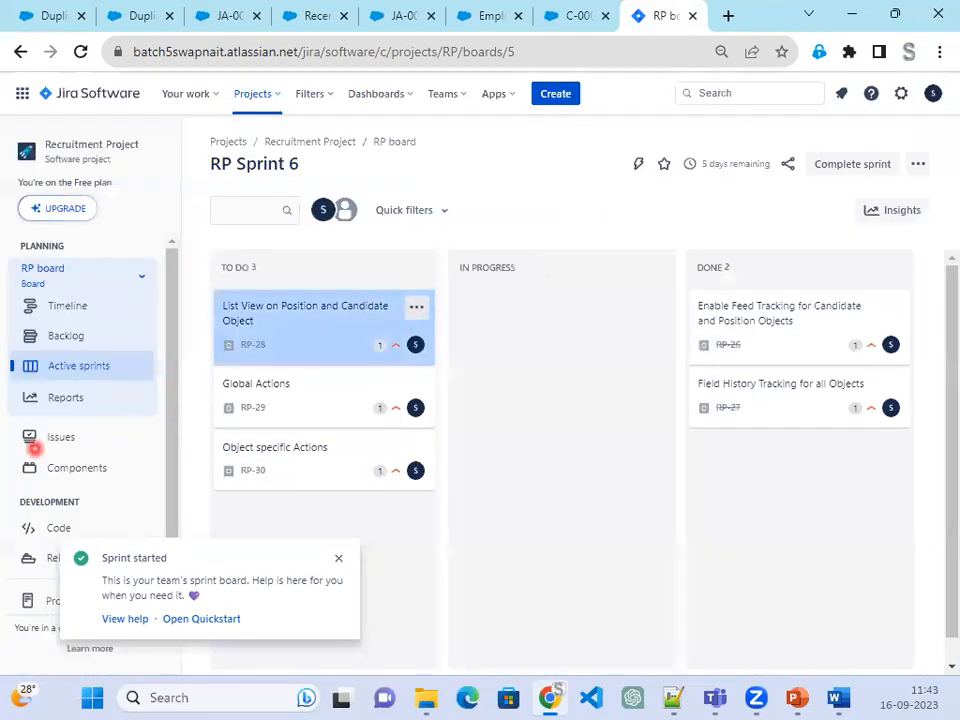
pyautogui.click(797, 698)
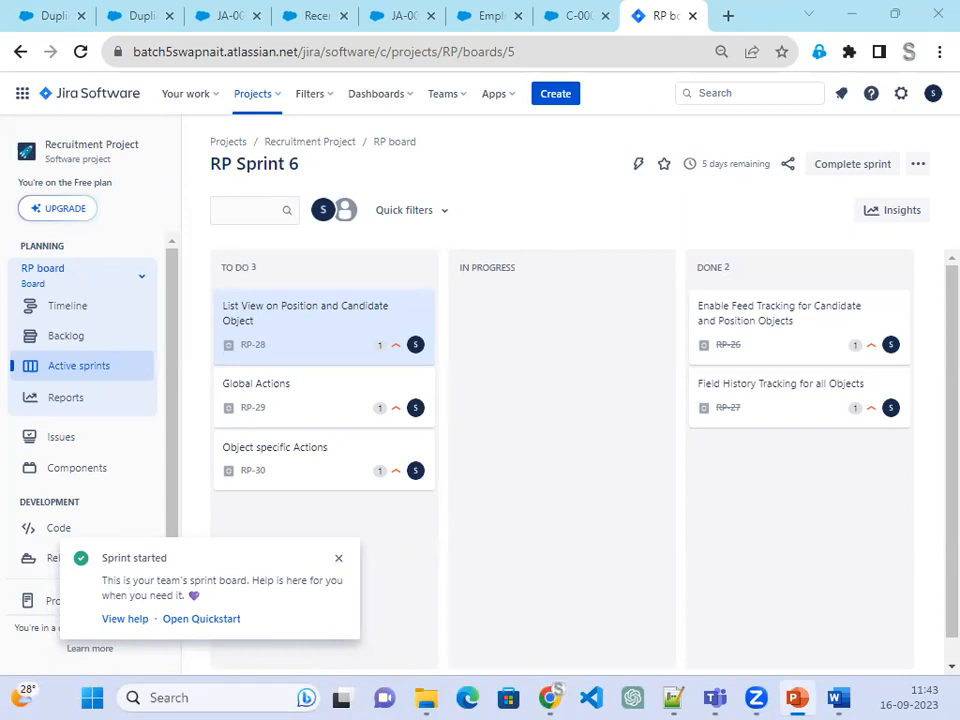
pyautogui.click(680, 300)
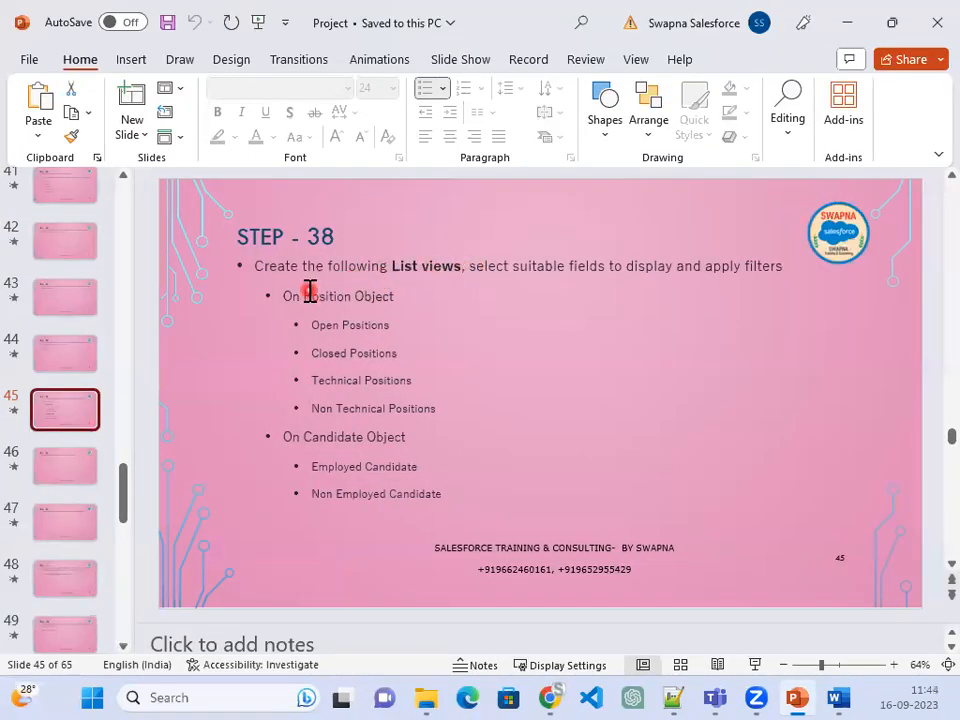
pyautogui.moveTo(317, 294); pyautogui.dragTo(394, 290)
pyautogui.moveTo(304, 437); pyautogui.dragTo(408, 437)
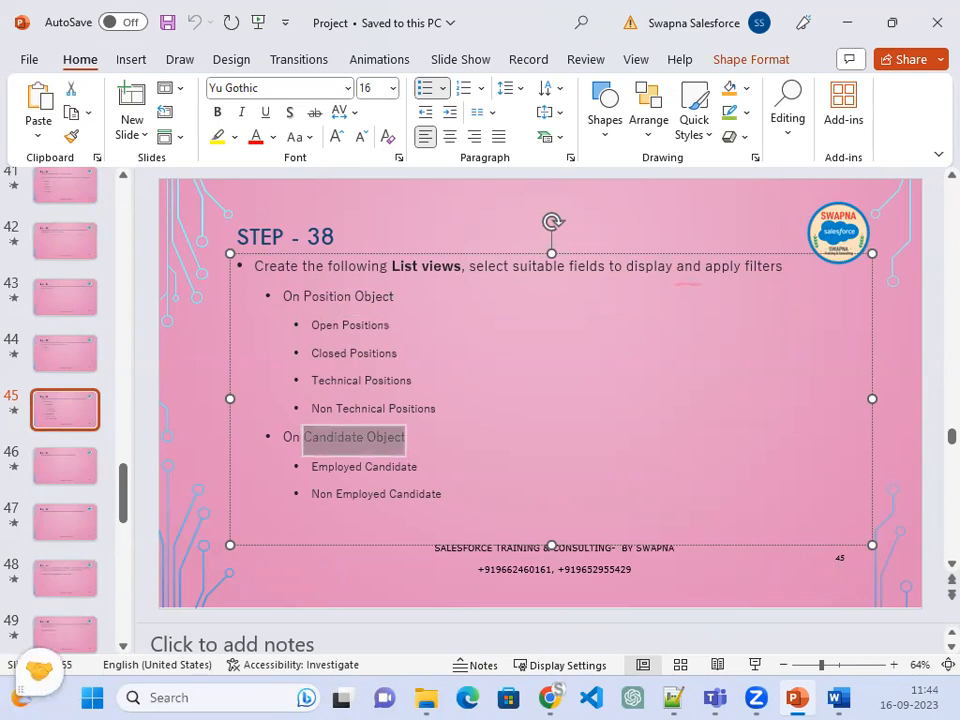
# Mark the four Position and two Candidate list views on the Step 38 slide in red pen, and clear the markings
pyautogui.moveTo(397, 321); pyautogui.dragTo(421, 326)
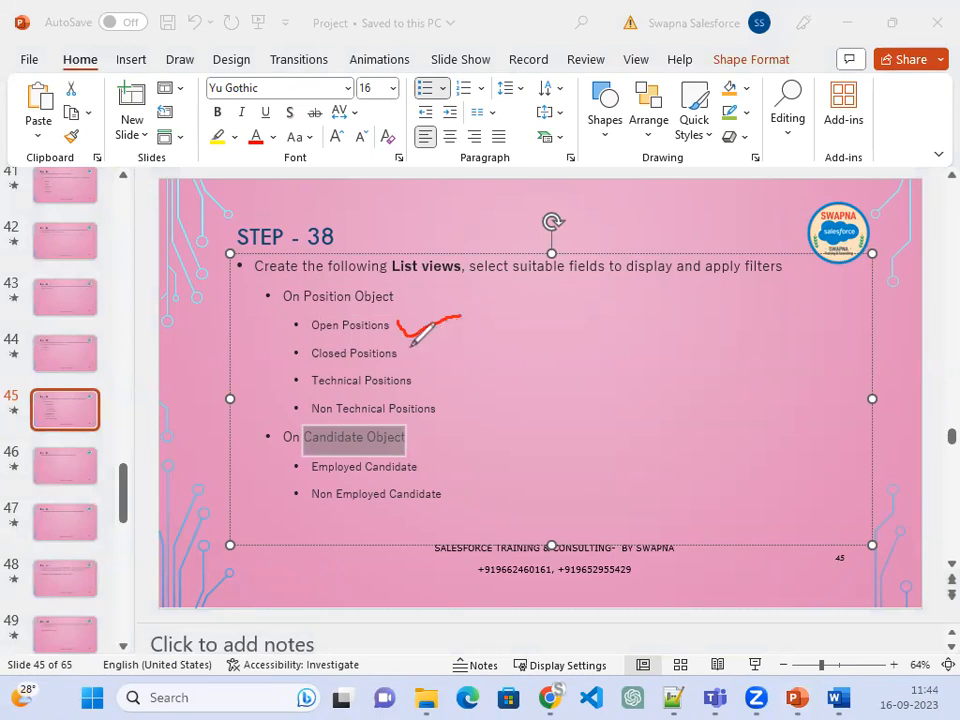
pyautogui.moveTo(396, 338)
pyautogui.mouseDown()
pyautogui.moveTo(425, 358)
pyautogui.moveTo(479, 331)
pyautogui.mouseUp()
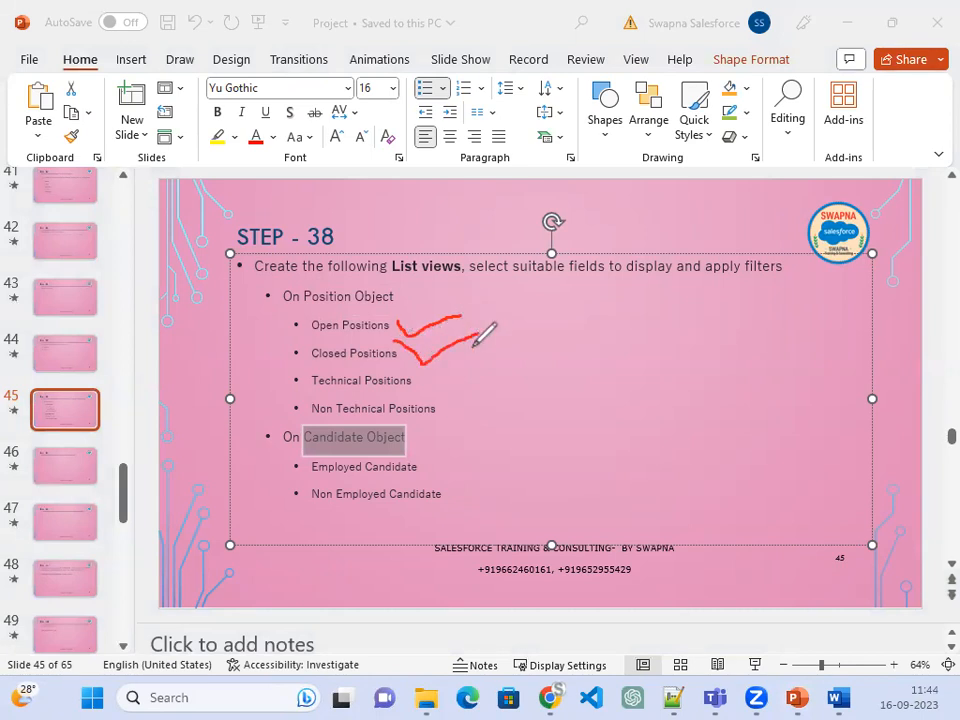
pyautogui.moveTo(428, 388); pyautogui.dragTo(506, 360)
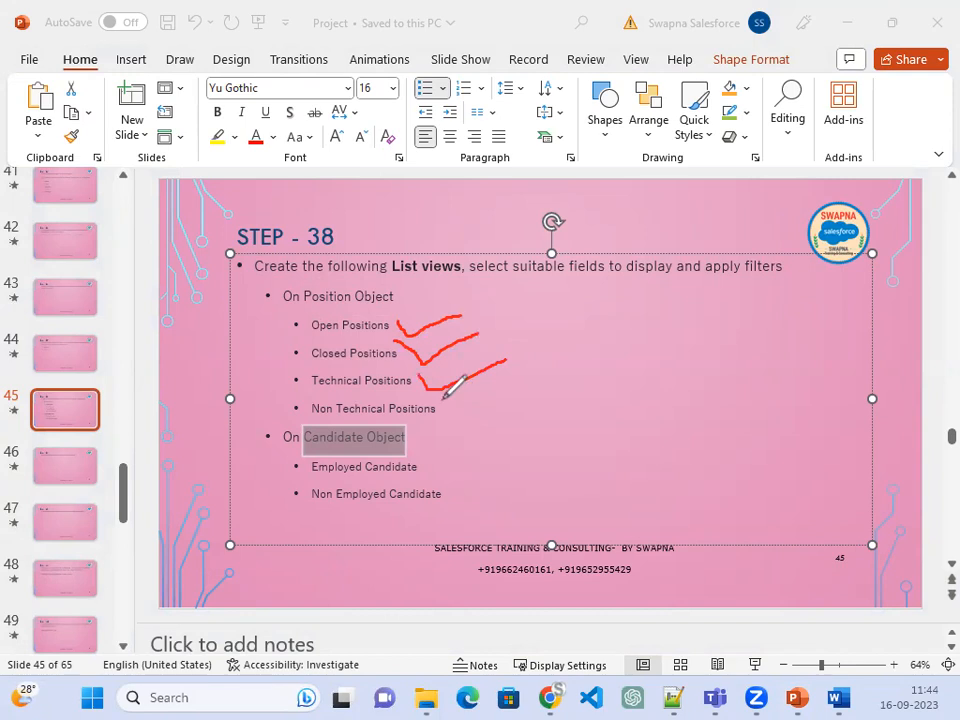
pyautogui.moveTo(461, 398); pyautogui.dragTo(540, 373)
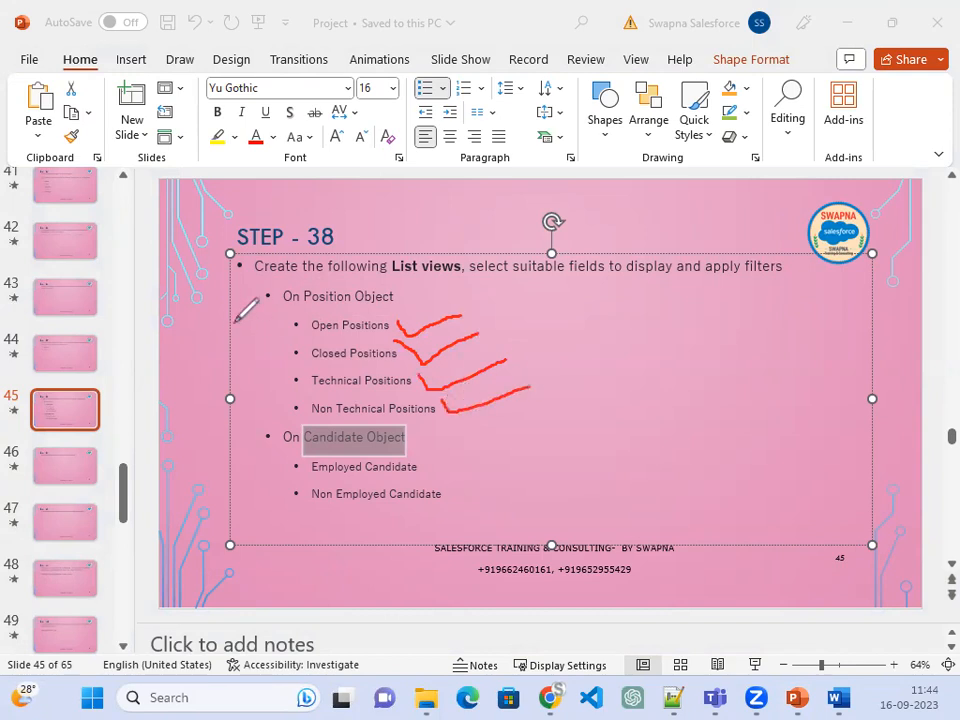
pyautogui.moveTo(245, 326)
pyautogui.mouseDown()
pyautogui.moveTo(262, 360)
pyautogui.moveTo(262, 420)
pyautogui.mouseUp()
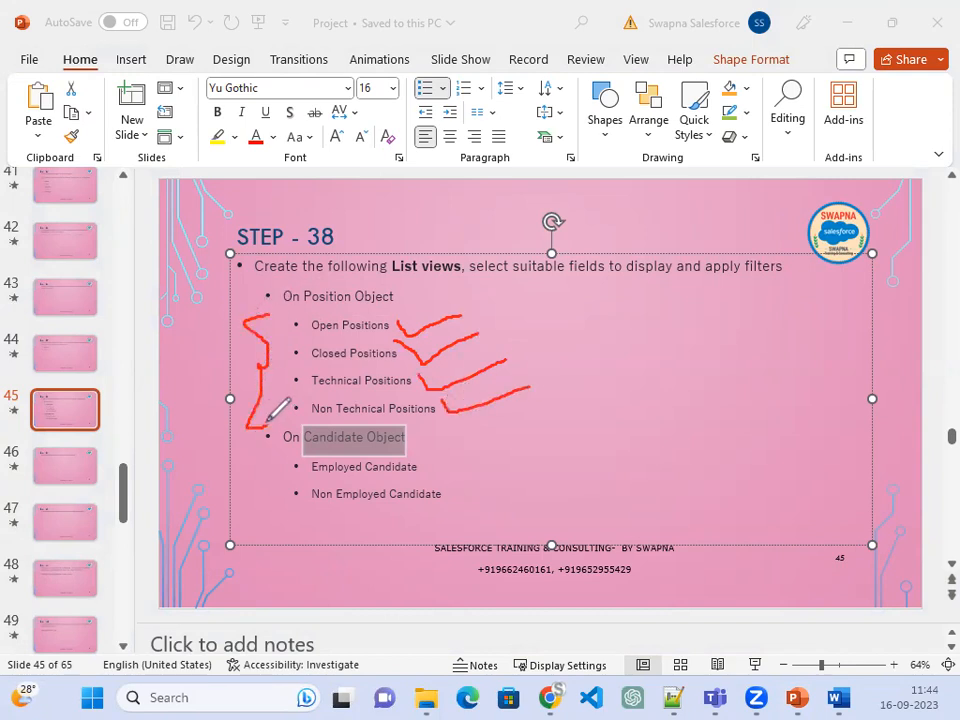
pyautogui.moveTo(258, 357); pyautogui.dragTo(252, 354)
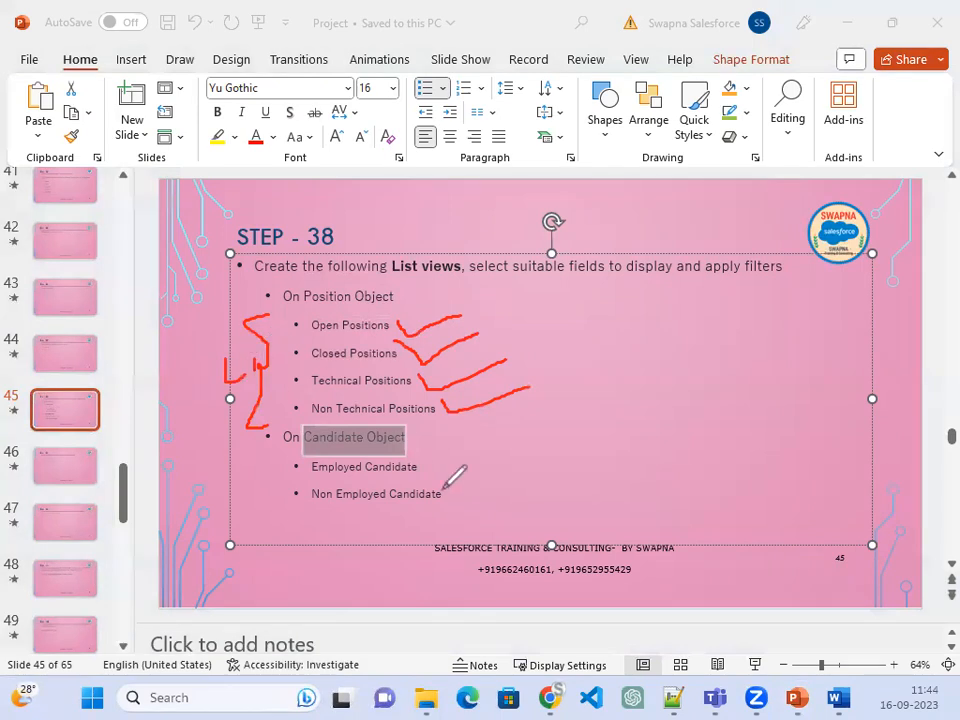
pyautogui.moveTo(434, 464)
pyautogui.mouseDown()
pyautogui.moveTo(452, 461)
pyautogui.moveTo(442, 525)
pyautogui.mouseUp()
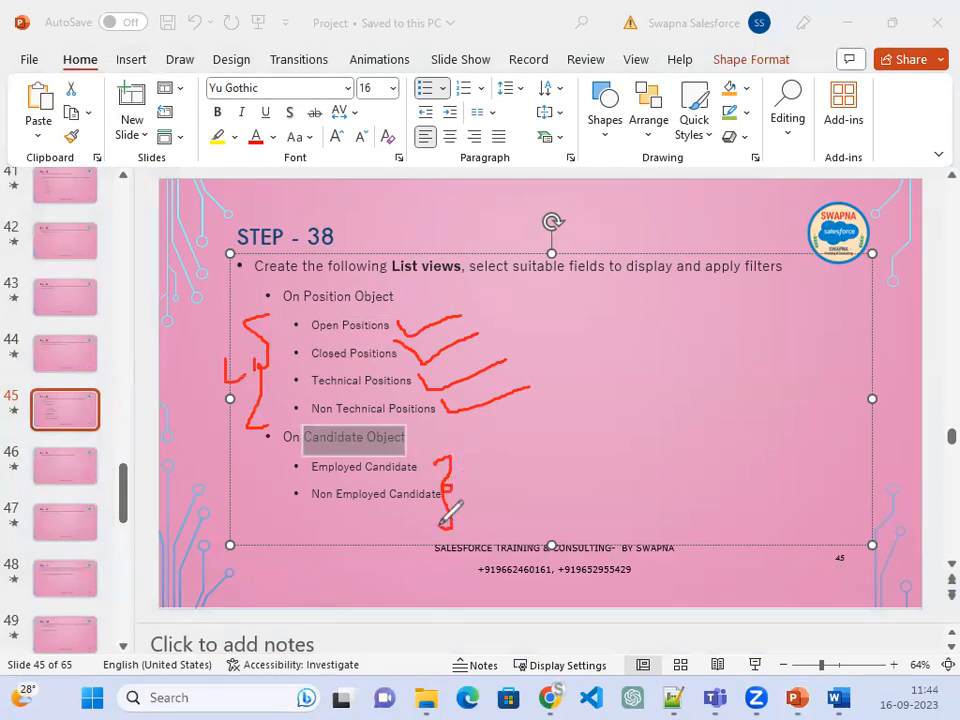
pyautogui.moveTo(465, 451); pyautogui.dragTo(535, 427)
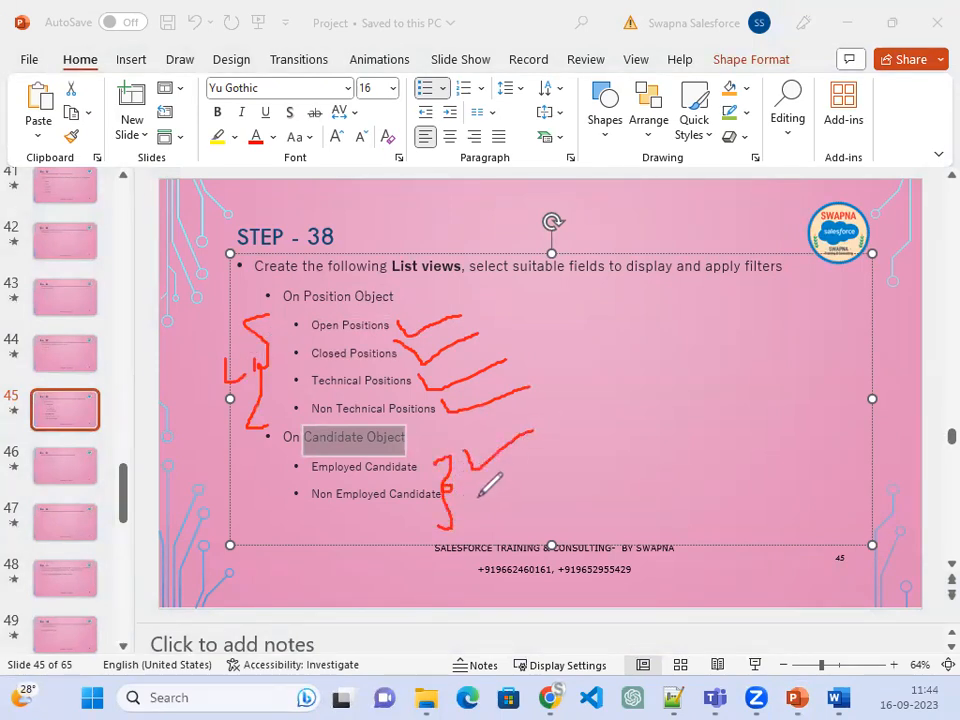
pyautogui.moveTo(472, 486); pyautogui.dragTo(537, 478)
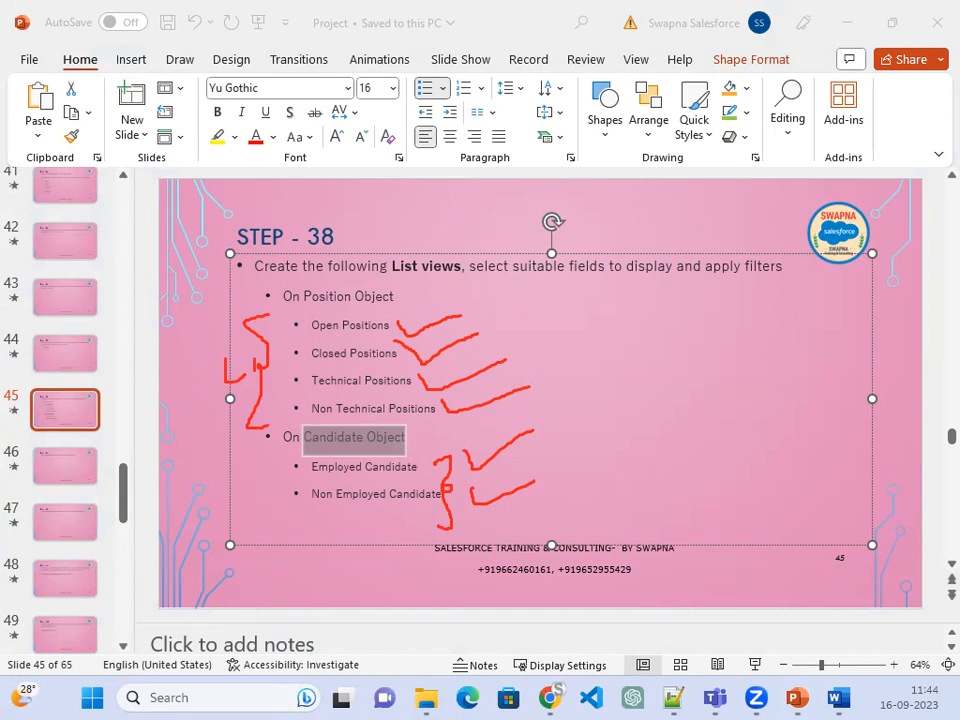
pyautogui.press('Escape')
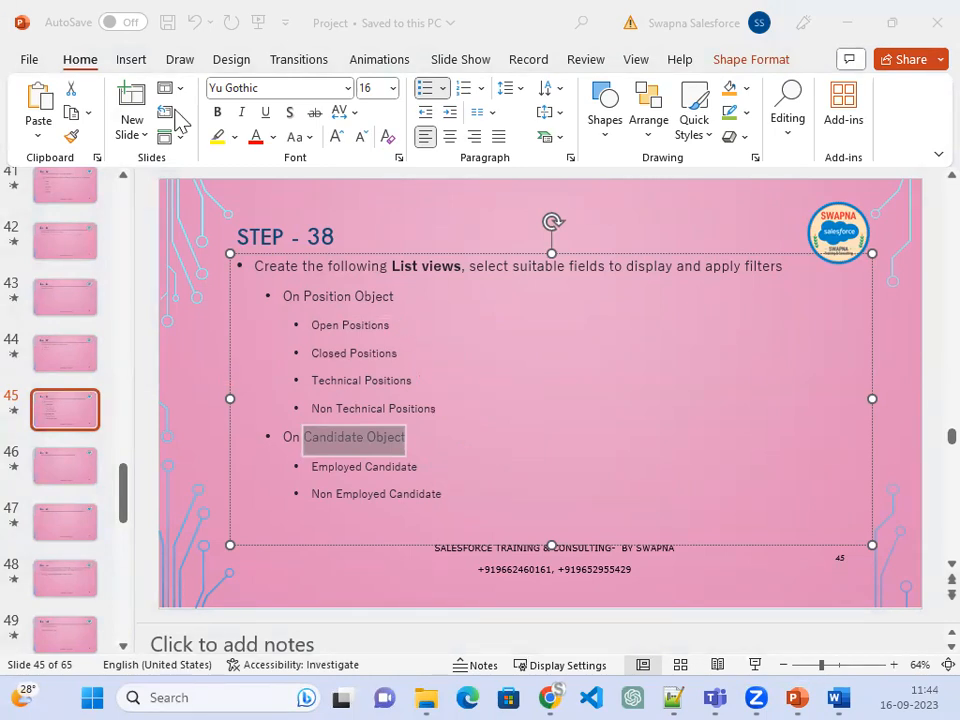
# Switch back to the Recruiter app in Salesforce, open Positions, and check its available list views
pyautogui.click(850, 22)
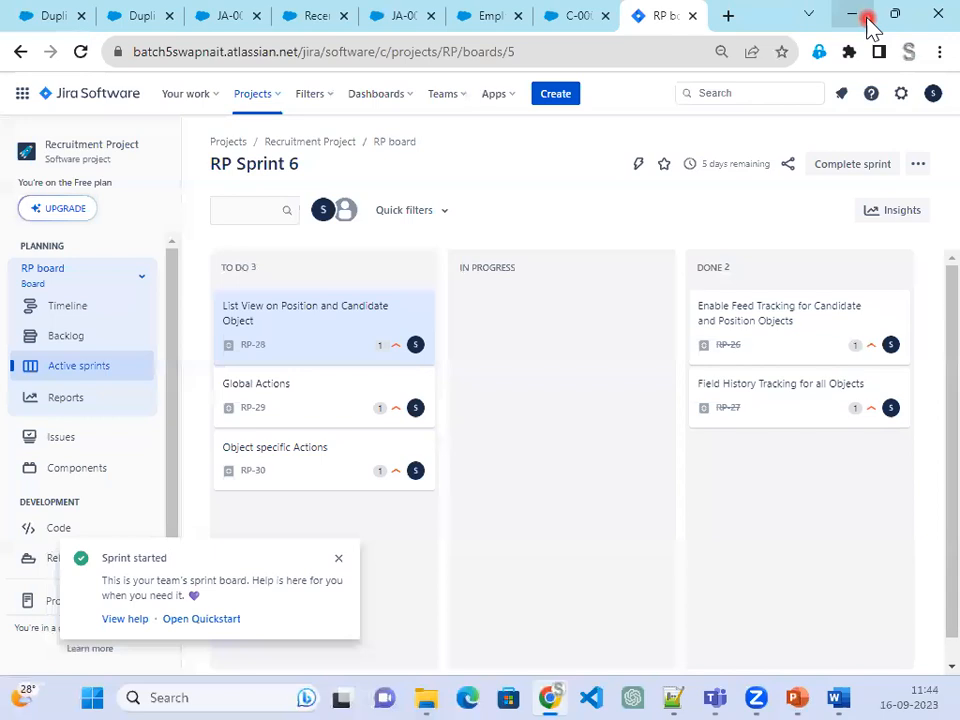
pyautogui.click(404, 16)
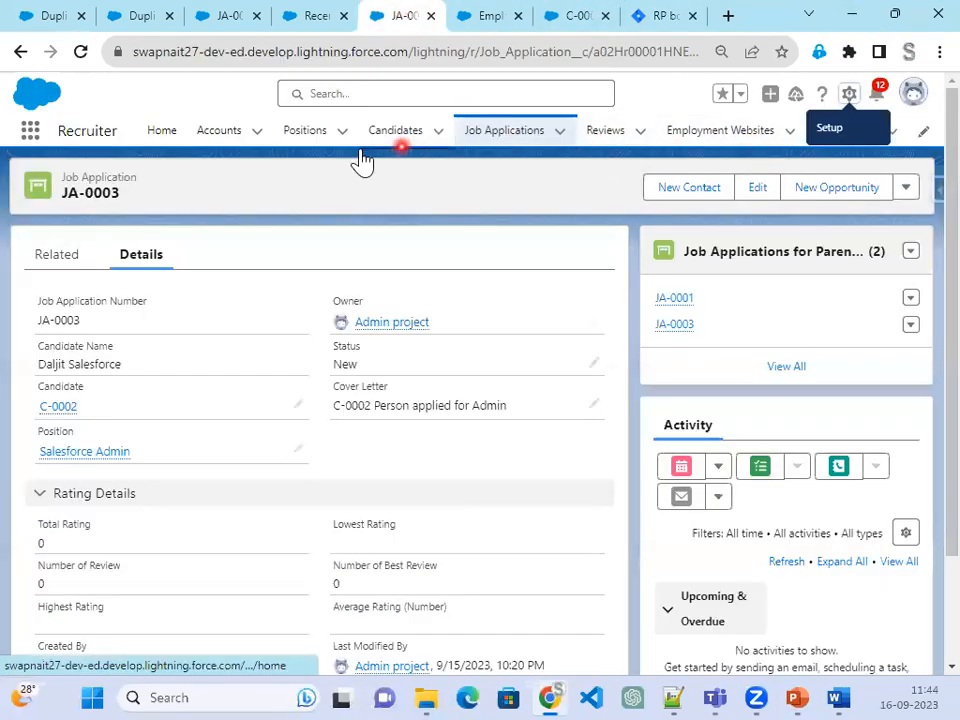
pyautogui.click(298, 136)
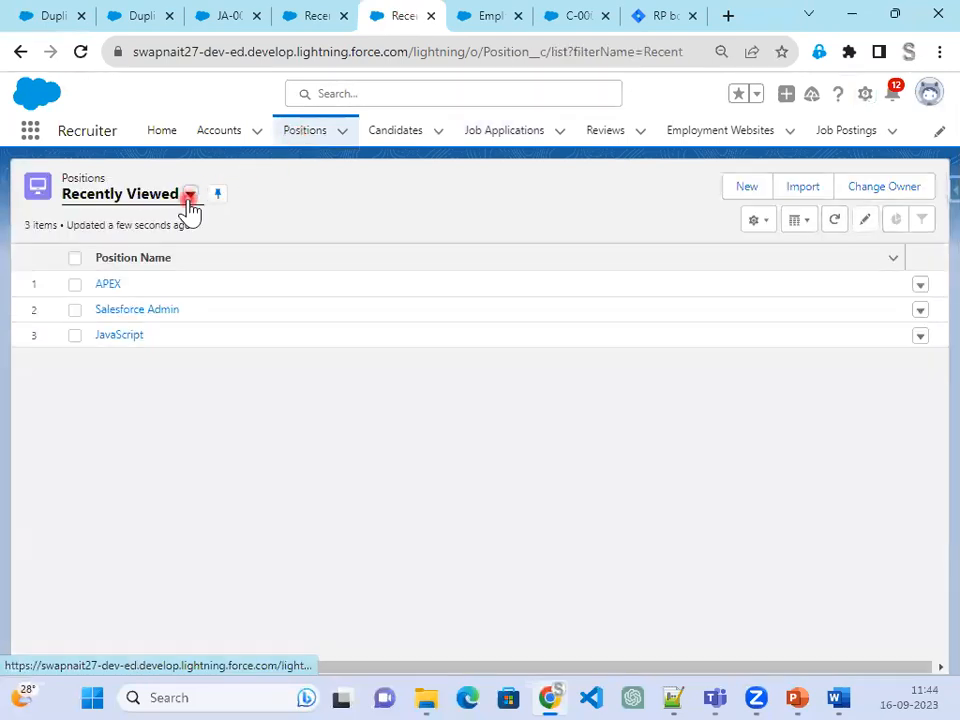
pyautogui.click(187, 206)
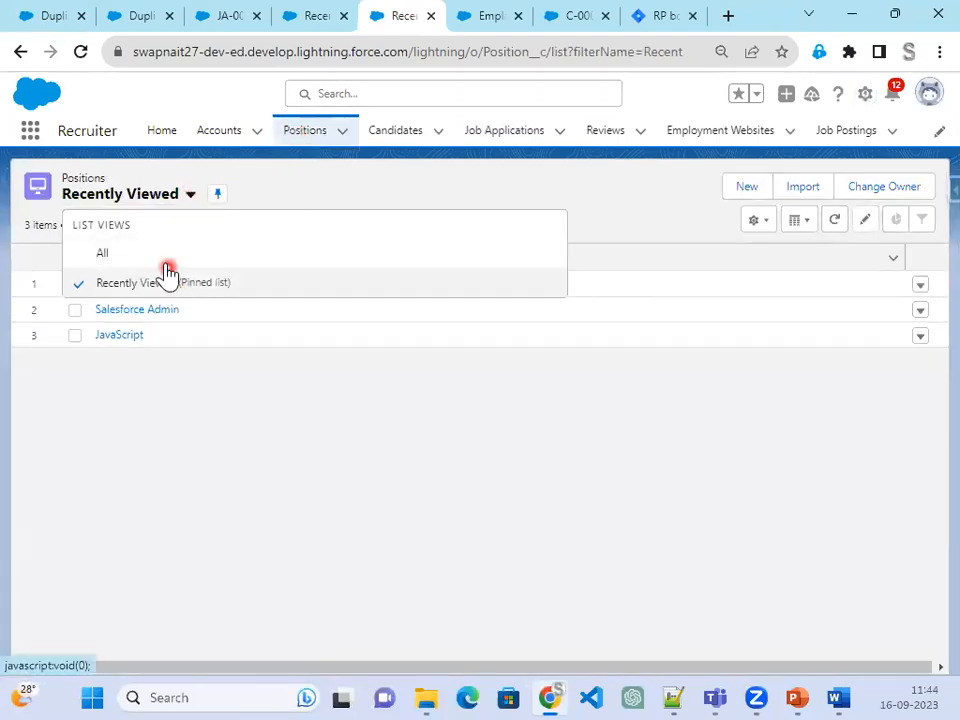
# Create a Position list view named Open Positions that all users can see
pyautogui.click(739, 189)
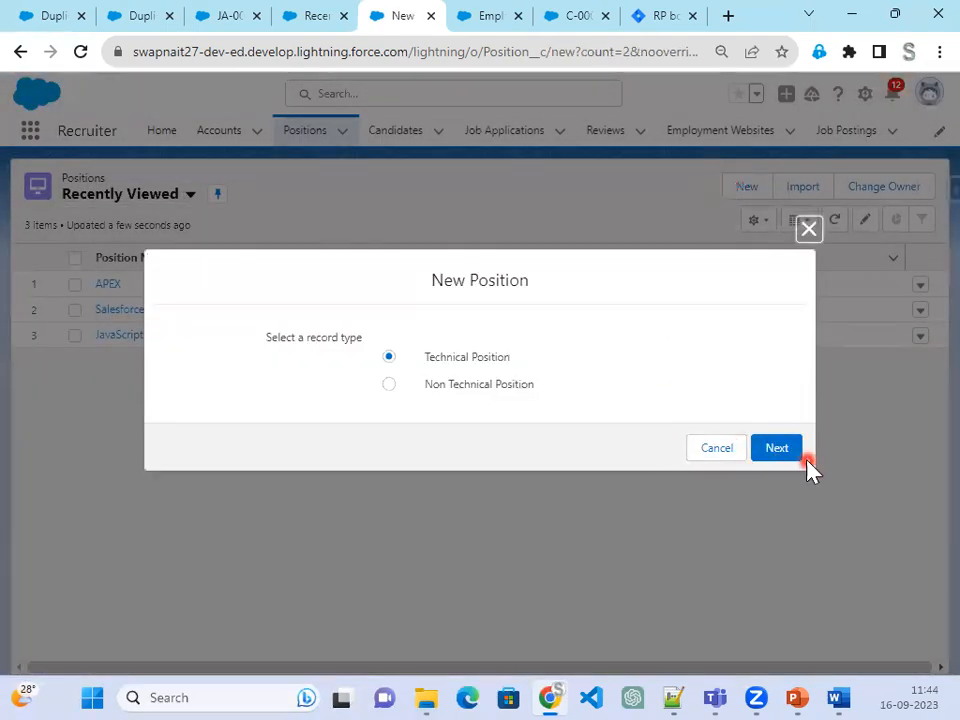
pyautogui.click(808, 229)
pyautogui.click(762, 228)
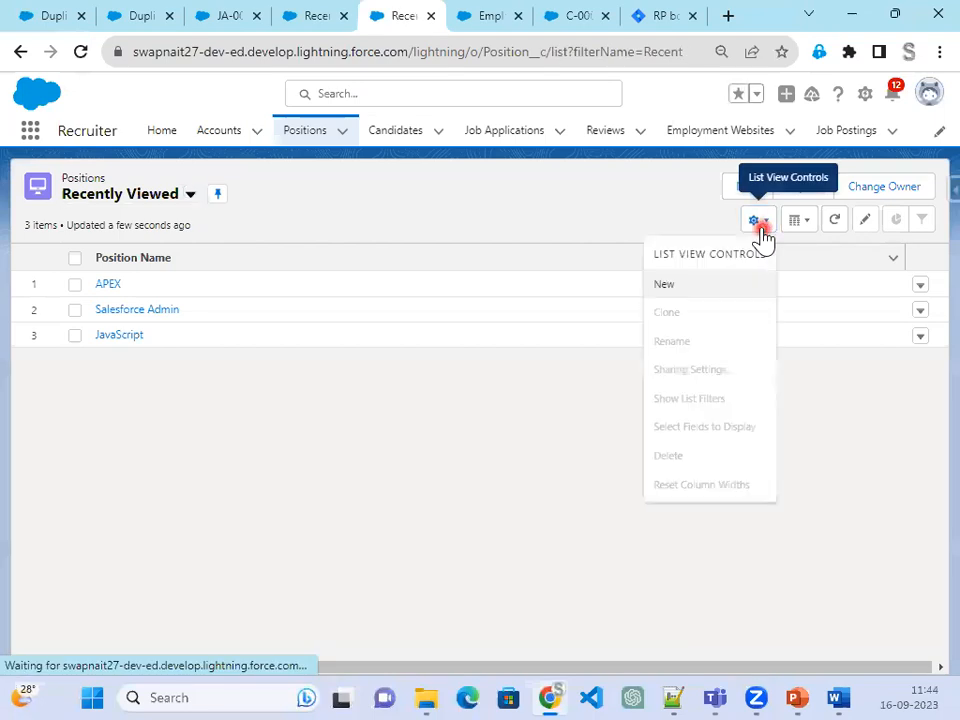
pyautogui.click(684, 287)
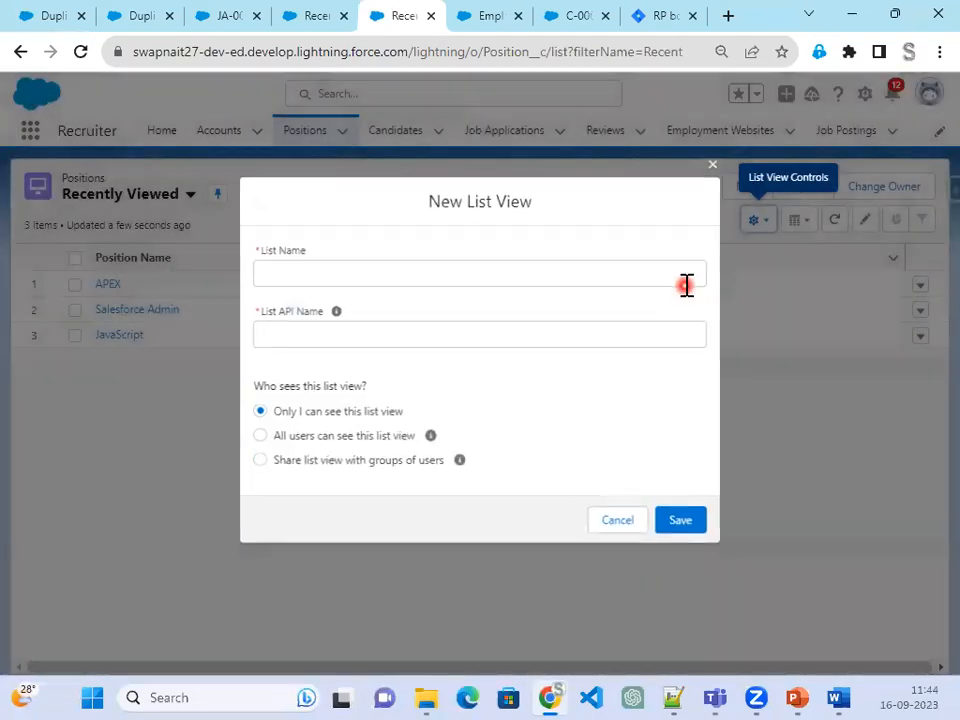
pyautogui.click(300, 271)
pyautogui.write('Open Positions')
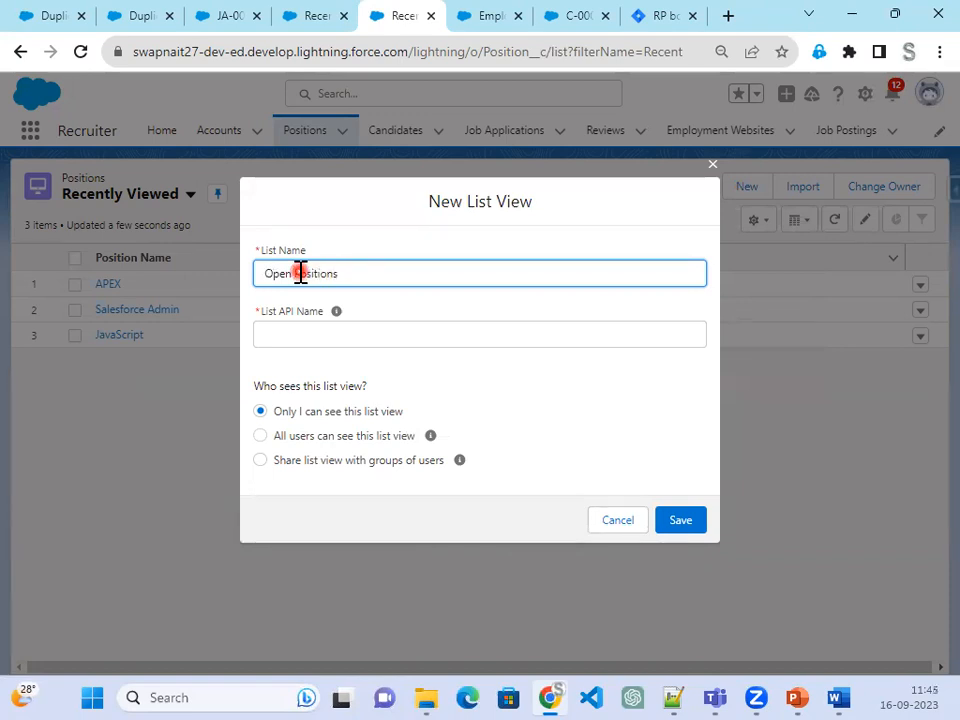
pyautogui.press('Tab')
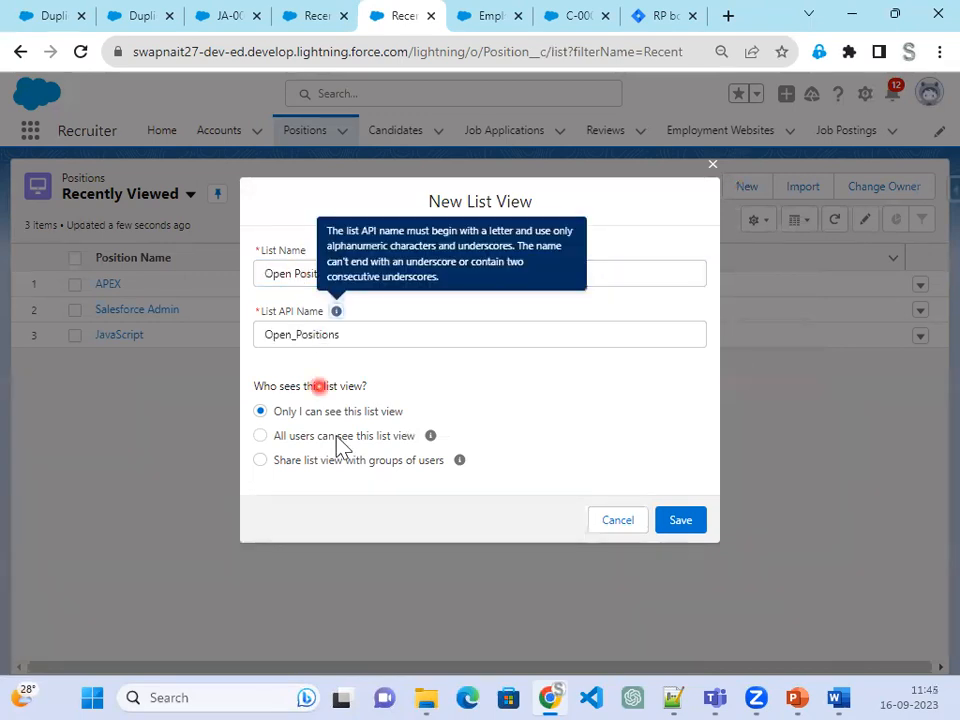
pyautogui.moveTo(395, 412); pyautogui.dragTo(305, 476)
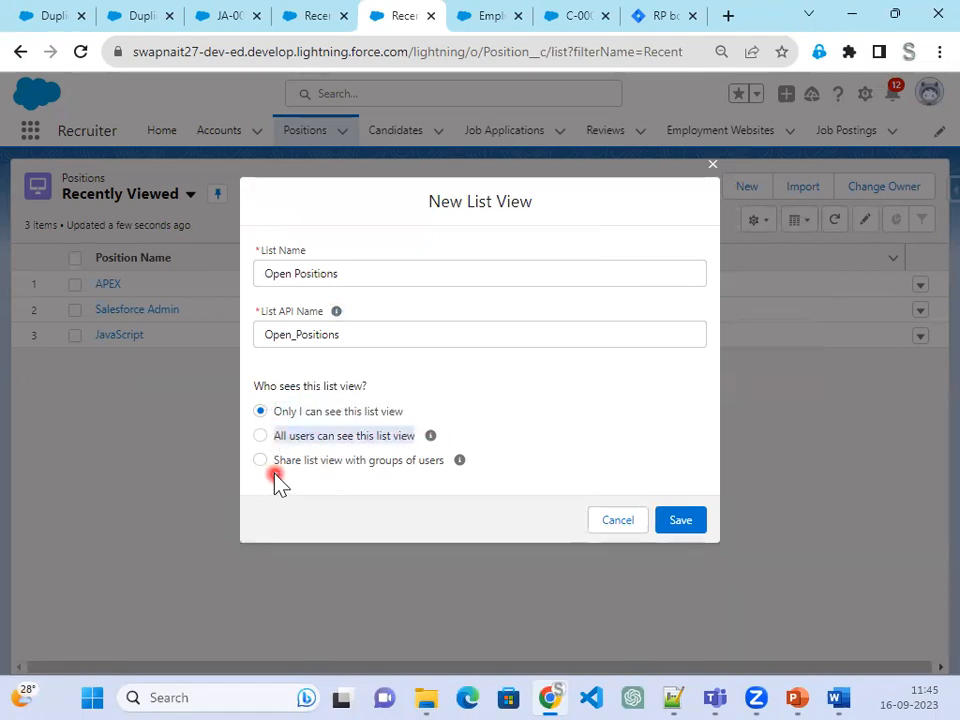
pyautogui.click(265, 433)
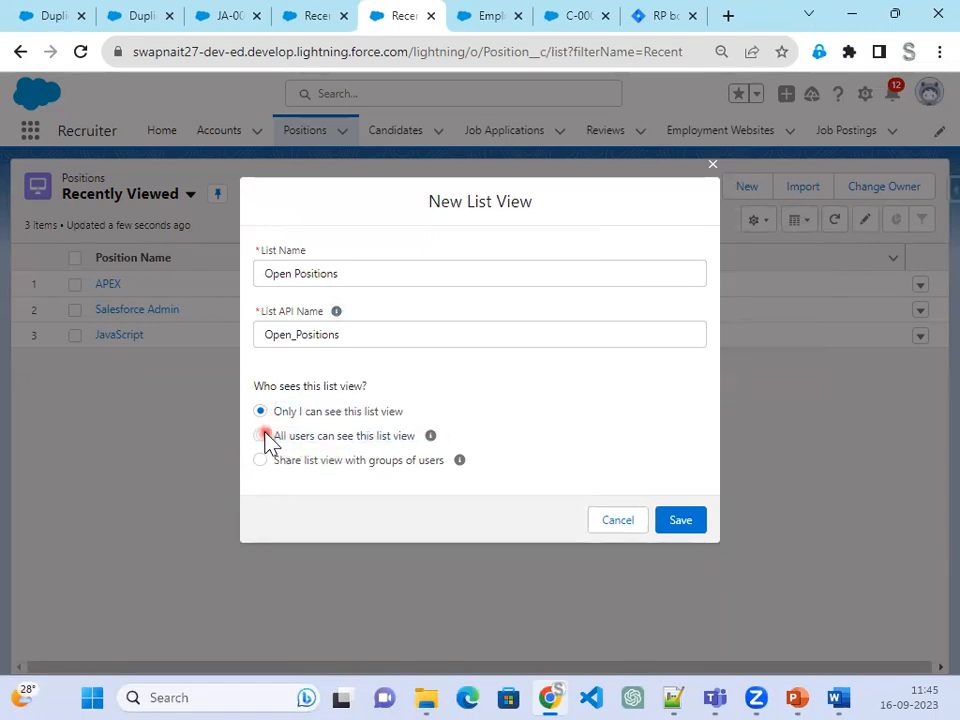
pyautogui.click(700, 522)
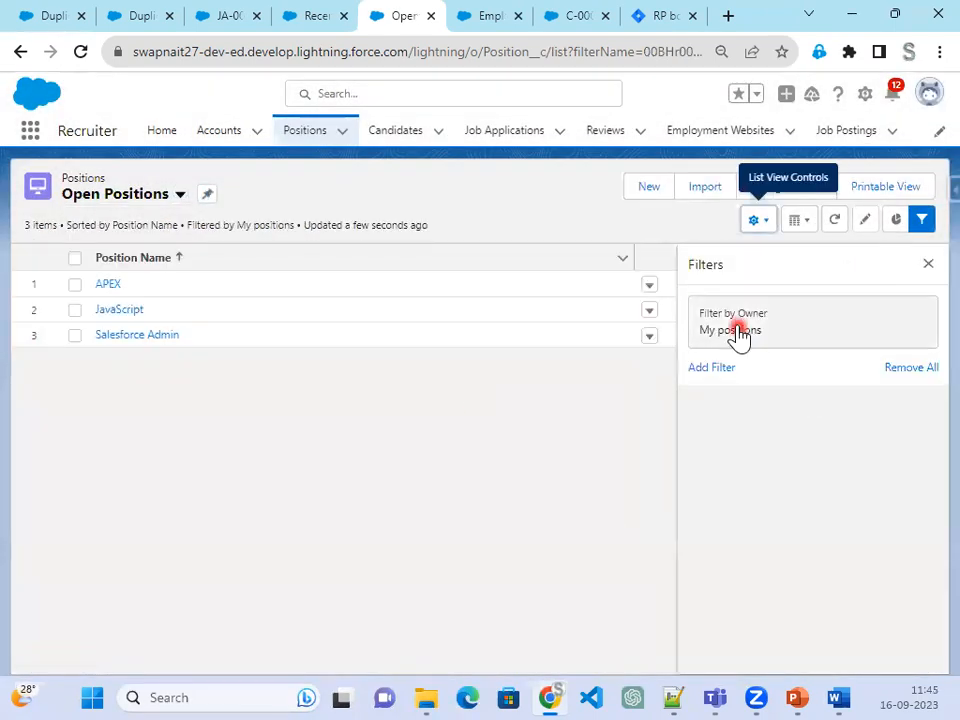
# Set the Open Positions owner filter to All positions and add a filter for Status equals New Position
pyautogui.click(737, 334)
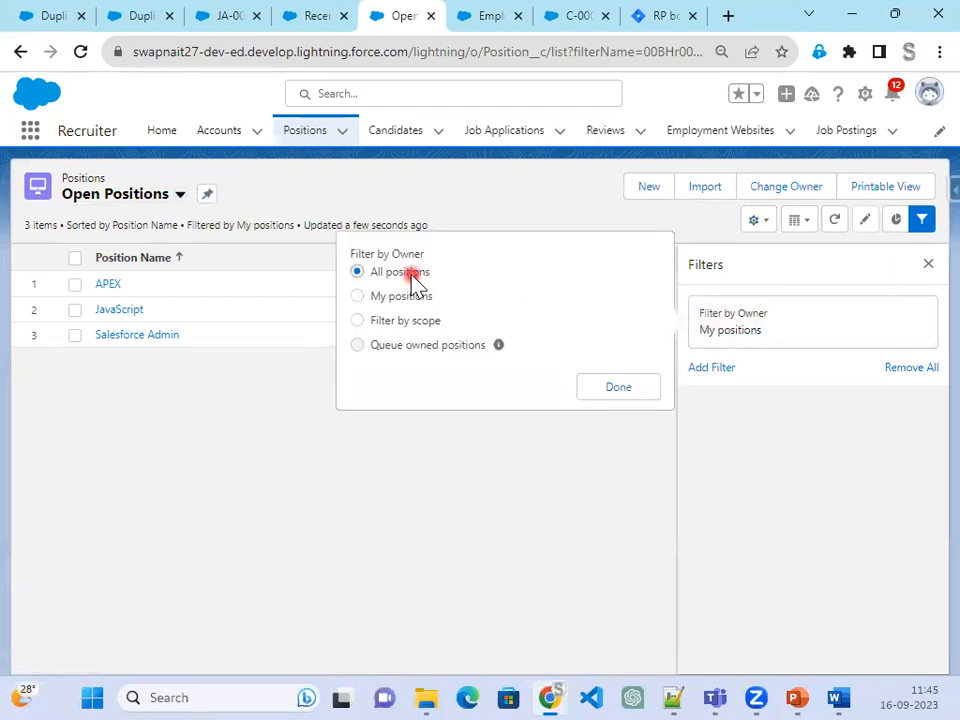
pyautogui.click(606, 390)
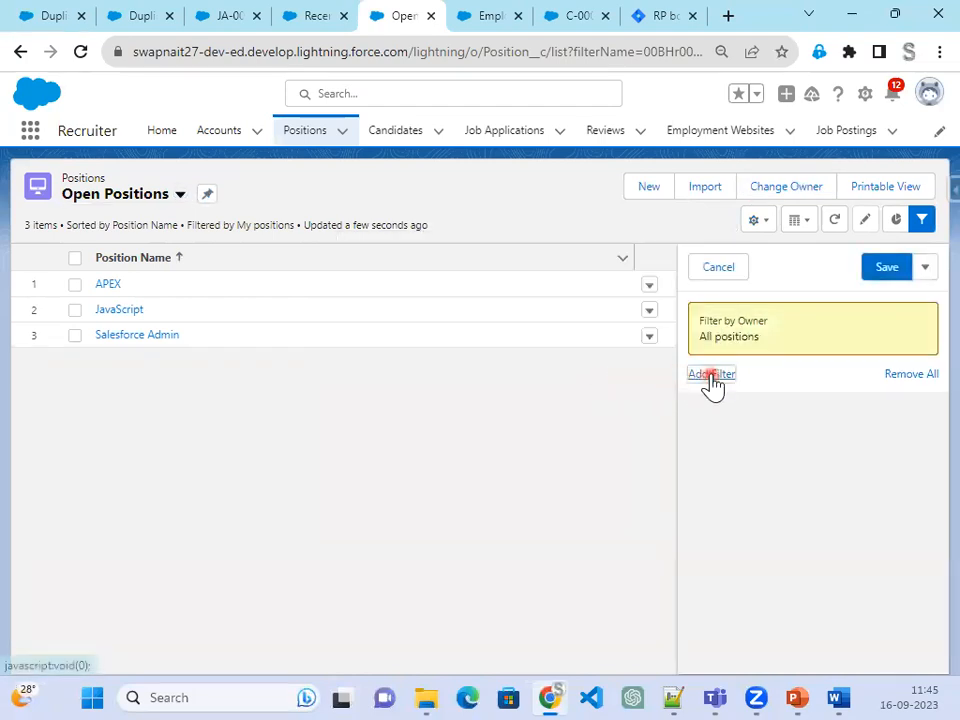
pyautogui.click(712, 376)
pyautogui.click(471, 330)
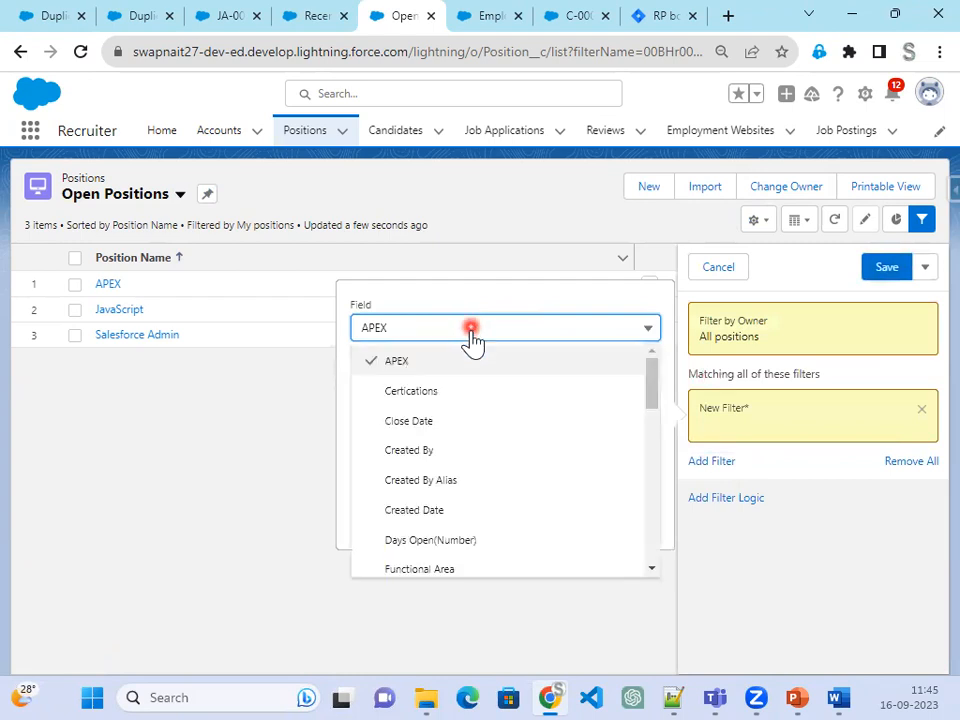
pyautogui.scroll(-6, 463, 508)
pyautogui.scroll(-4, 465, 506)
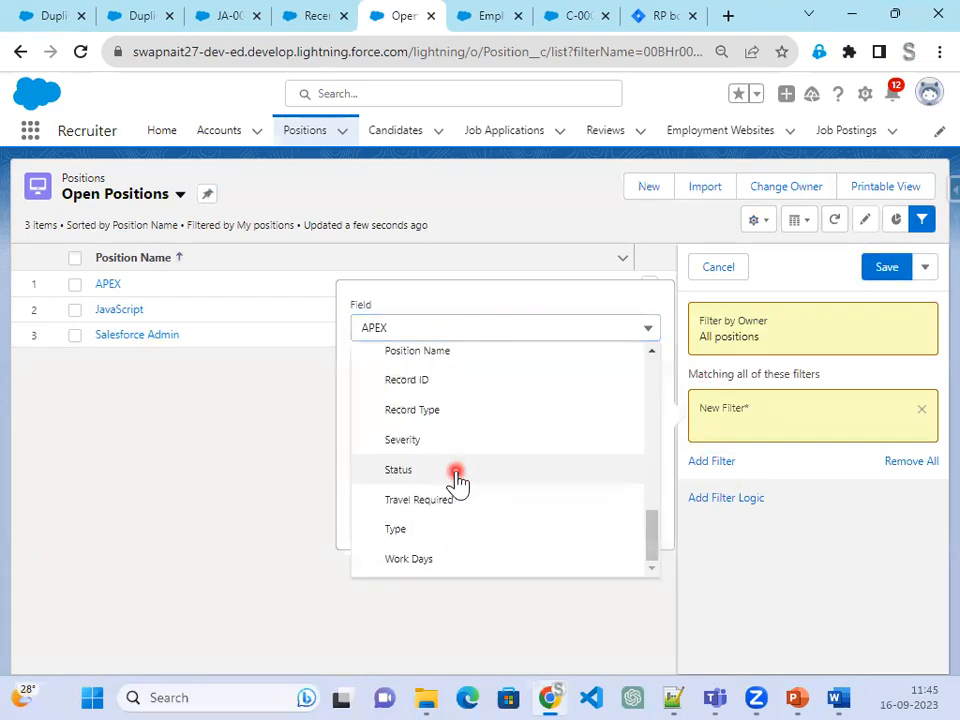
pyautogui.click(456, 476)
pyautogui.click(447, 476)
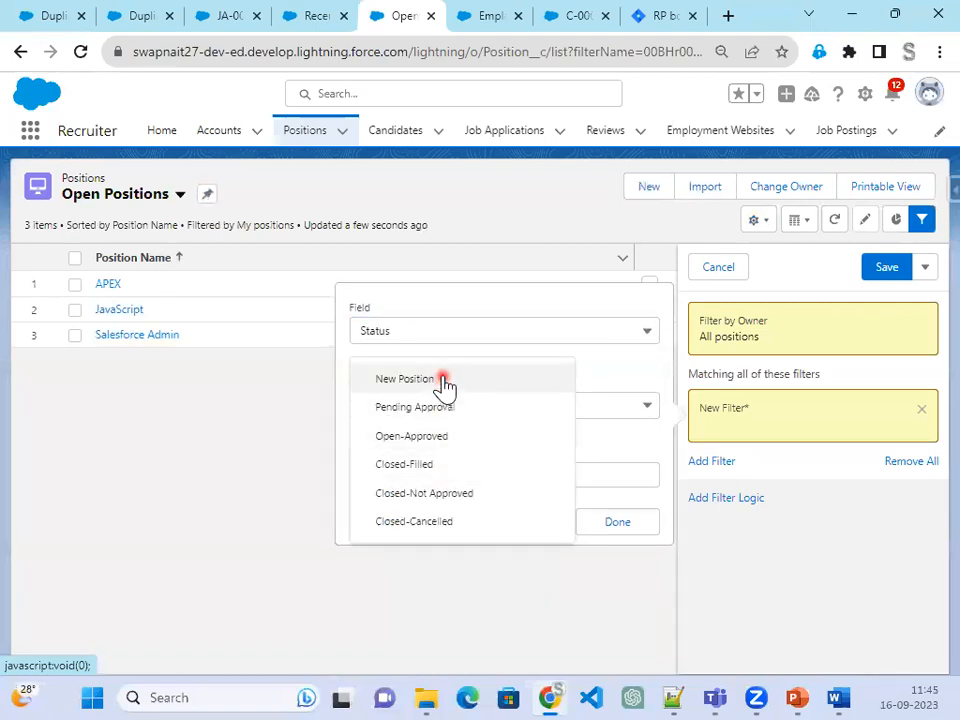
pyautogui.click(444, 383)
pyautogui.click(633, 527)
# Add Pending Approval and Open-Approved to the Status filter values, and save the list view filters
pyautogui.click(804, 426)
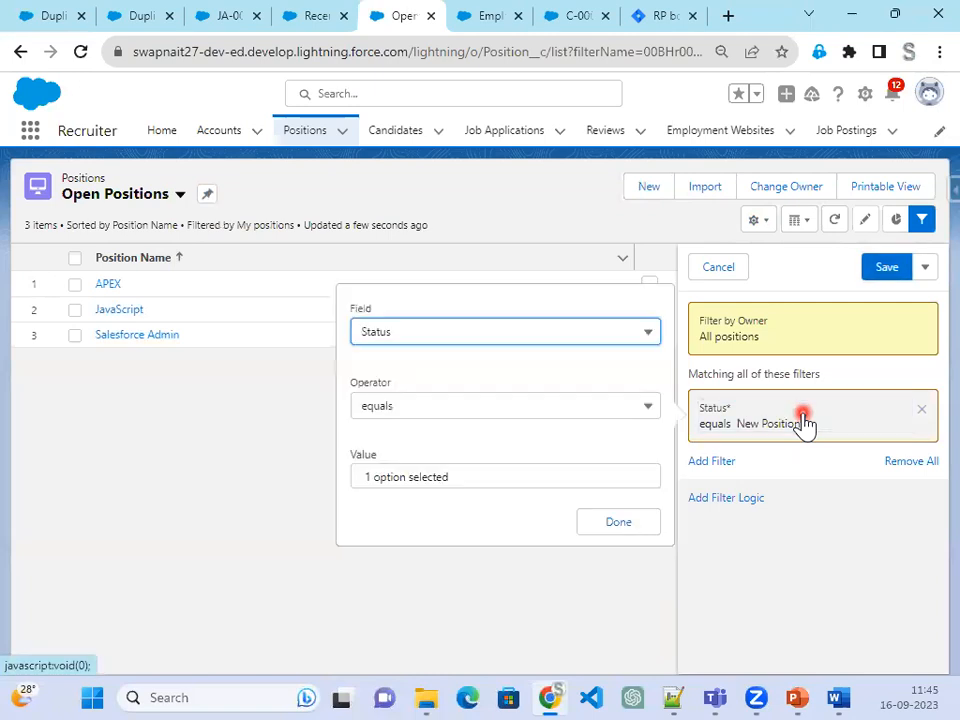
pyautogui.click(517, 478)
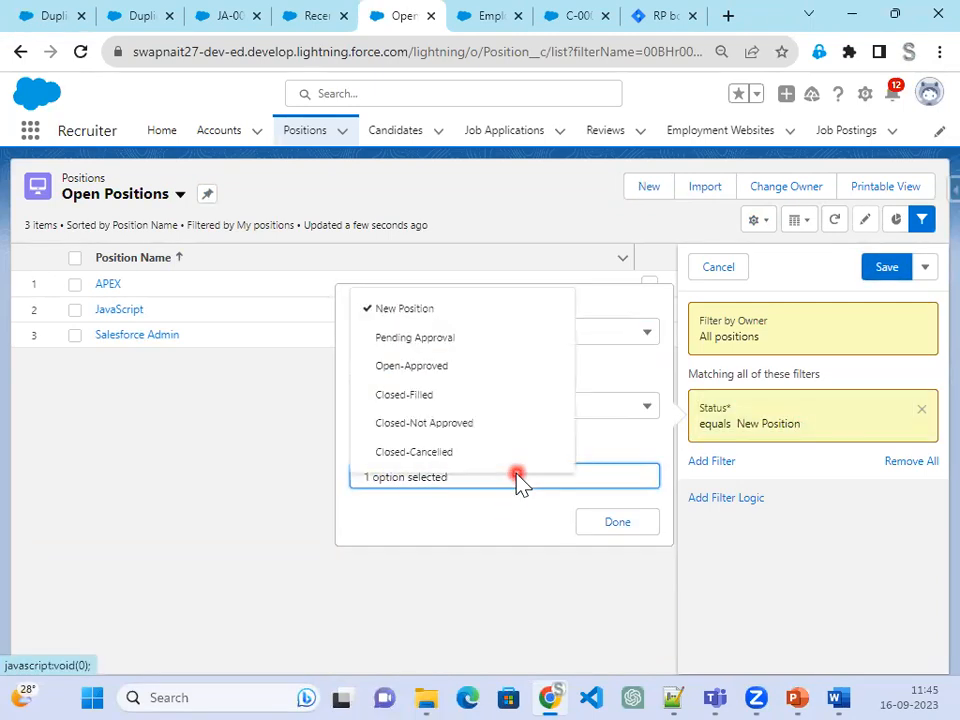
pyautogui.click(463, 339)
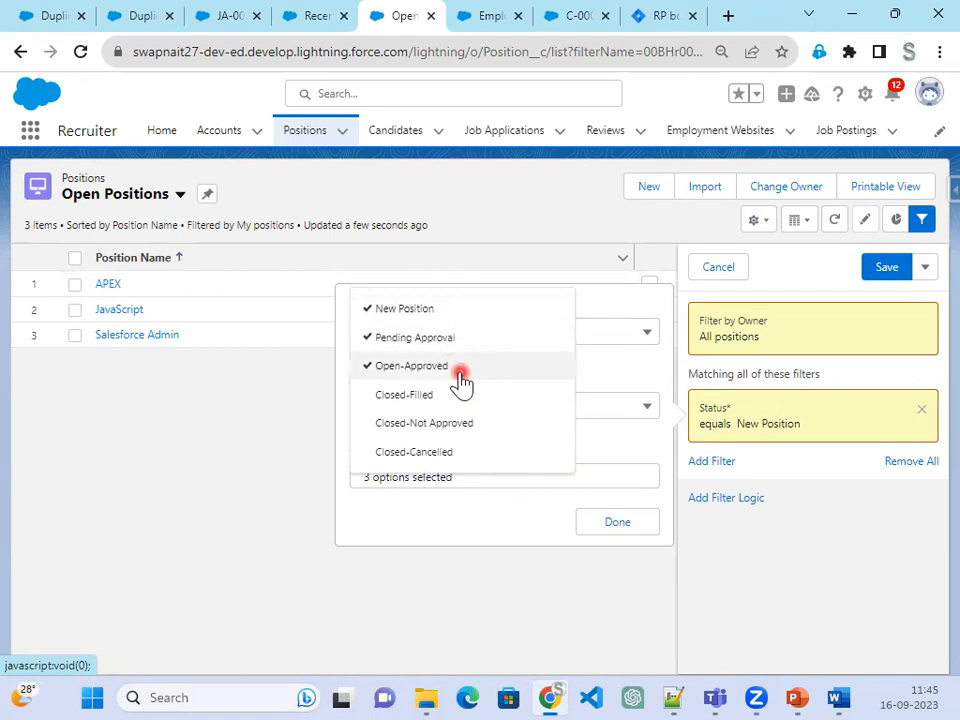
pyautogui.click(633, 522)
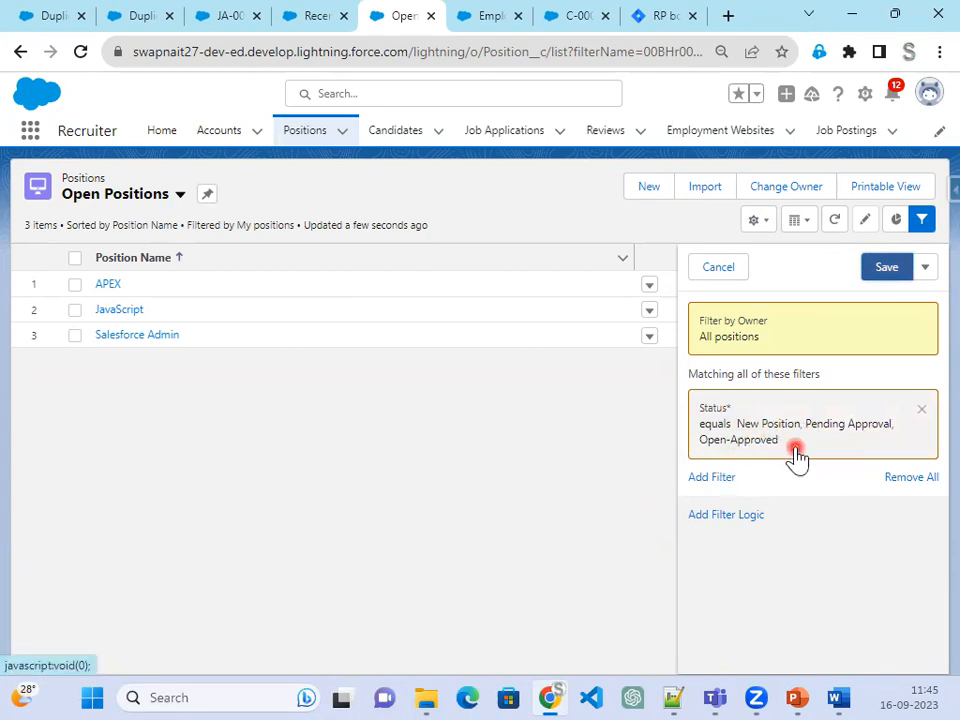
pyautogui.click(889, 268)
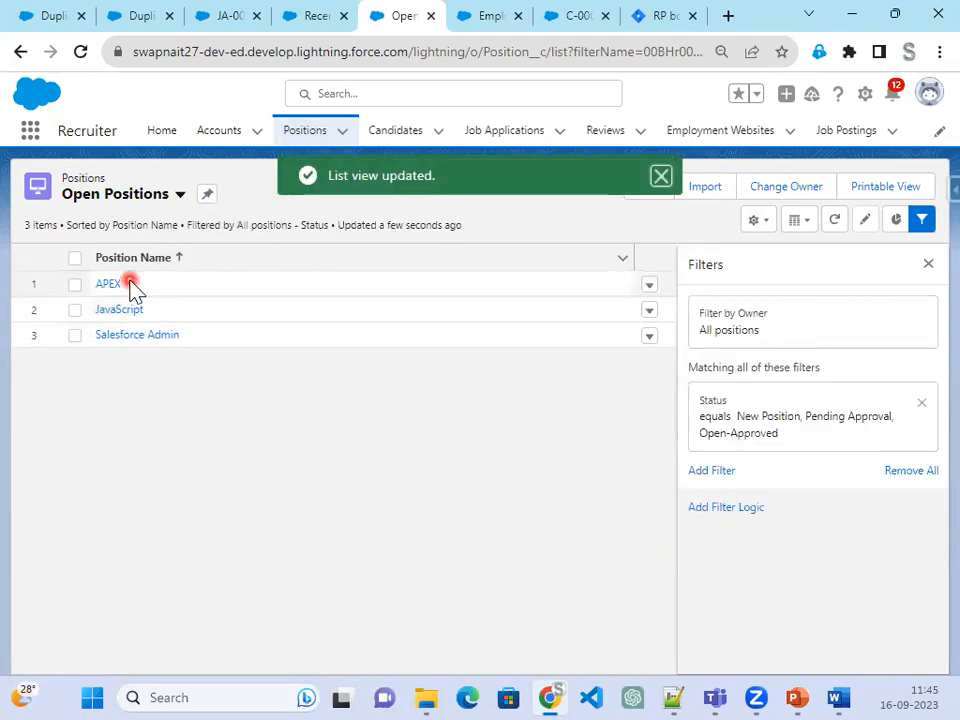
# Add the Status field to the fields displayed in the Open Positions list view
pyautogui.click(757, 222)
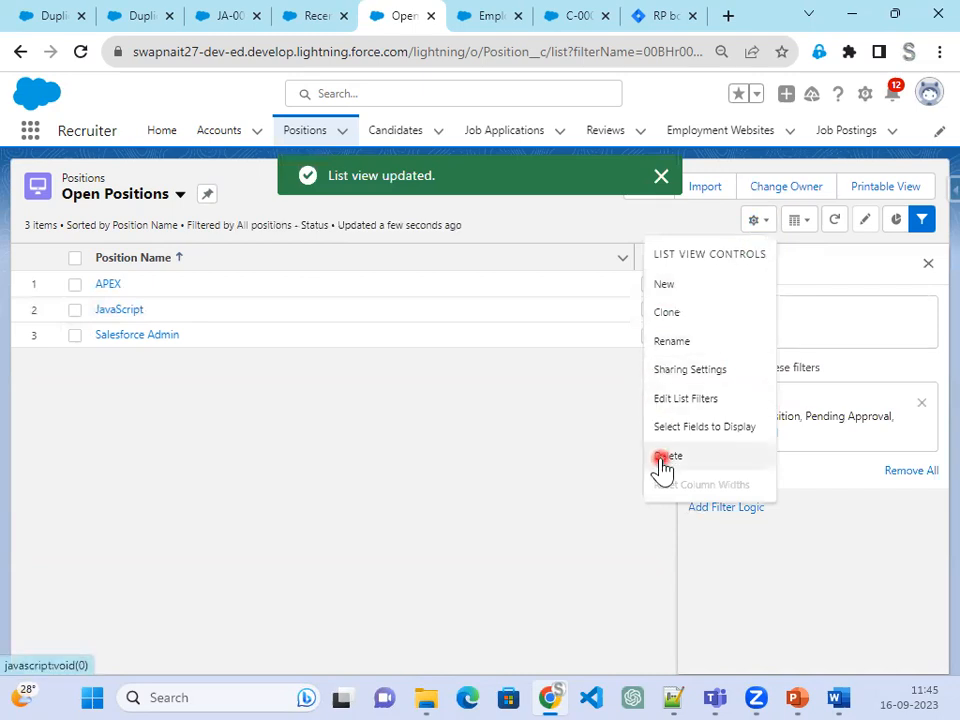
pyautogui.click(686, 427)
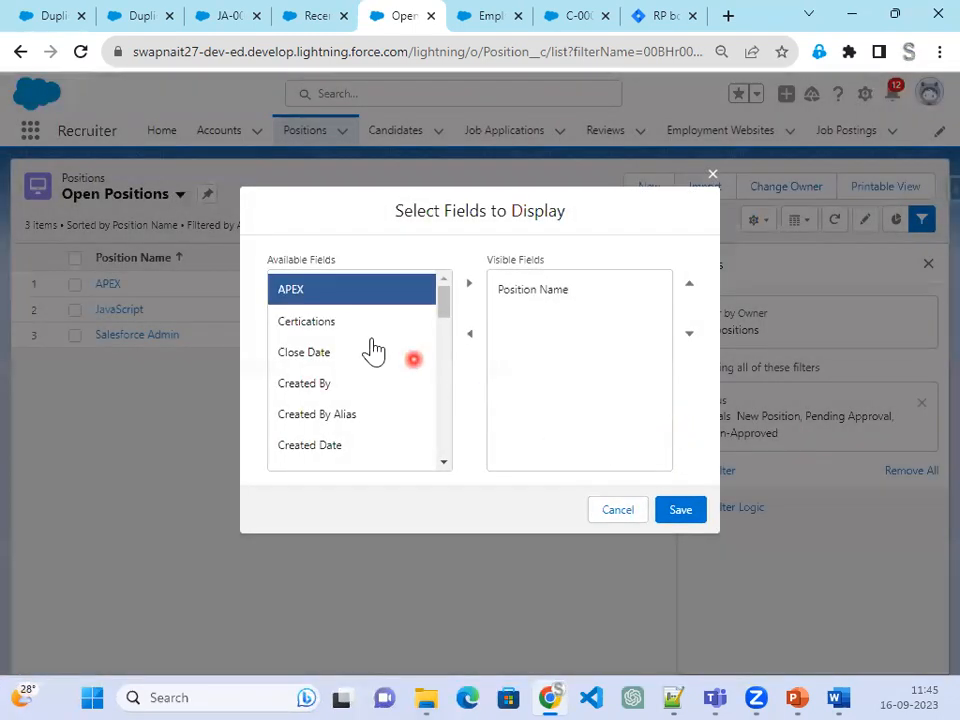
pyautogui.scroll(-2, 338, 425)
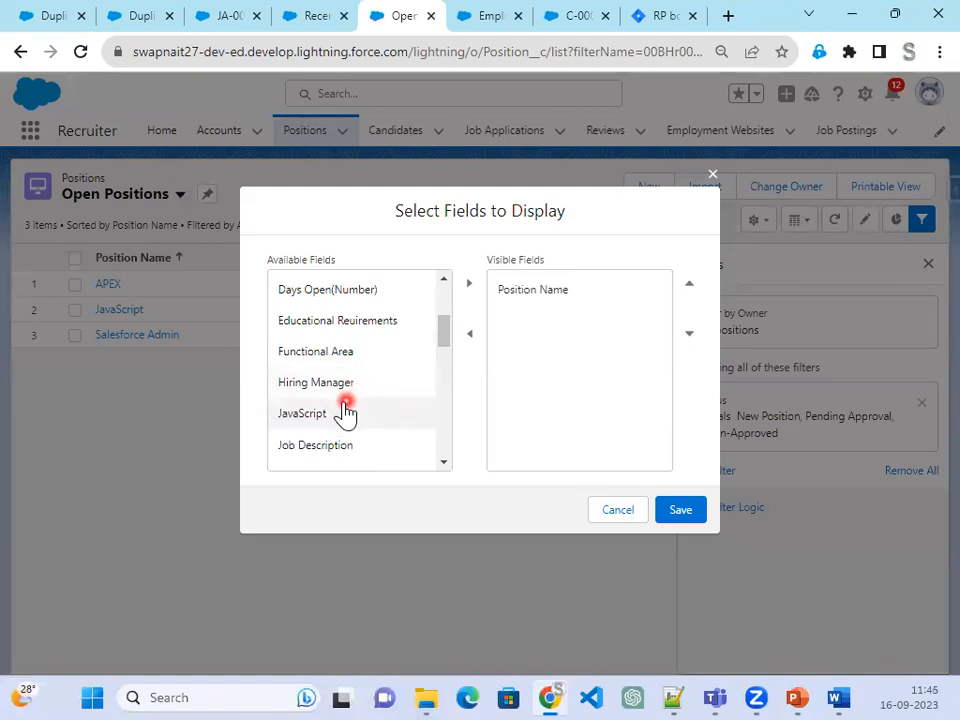
pyautogui.scroll(-3, 334, 425)
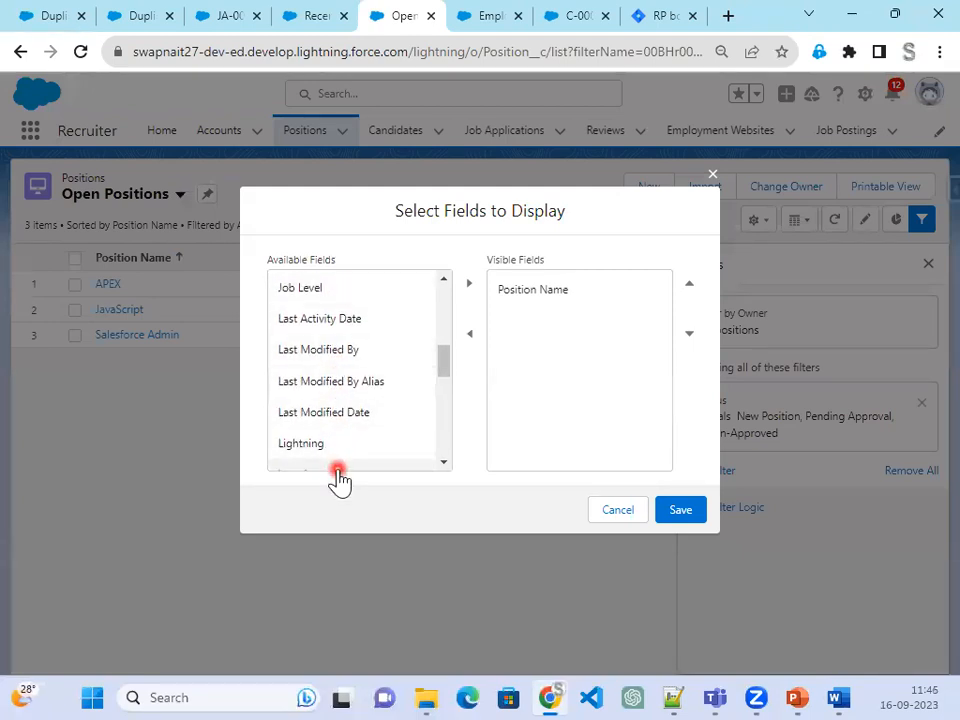
pyautogui.scroll(-5, 338, 460)
pyautogui.scroll(-2, 341, 435)
pyautogui.click(326, 384)
pyautogui.click(469, 283)
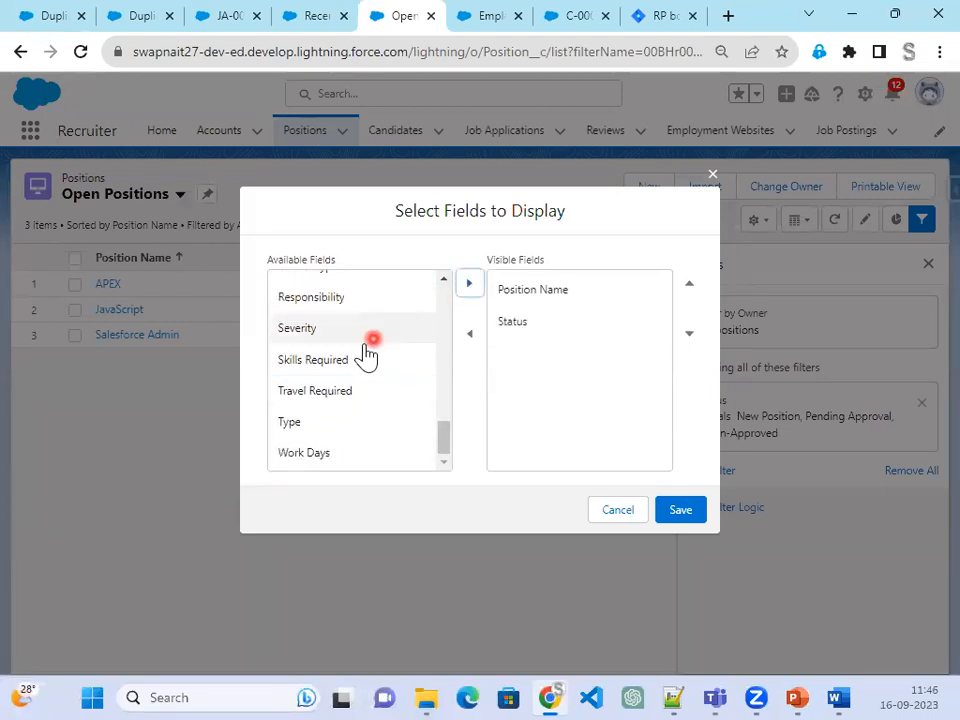
# Add Skills Required, Severity and Record Type to the displayed fields, save the selection, and hide the filters
pyautogui.click(340, 360)
pyautogui.click(469, 283)
pyautogui.click(345, 358)
pyautogui.click(467, 286)
pyautogui.click(303, 336)
pyautogui.click(468, 282)
pyautogui.click(699, 512)
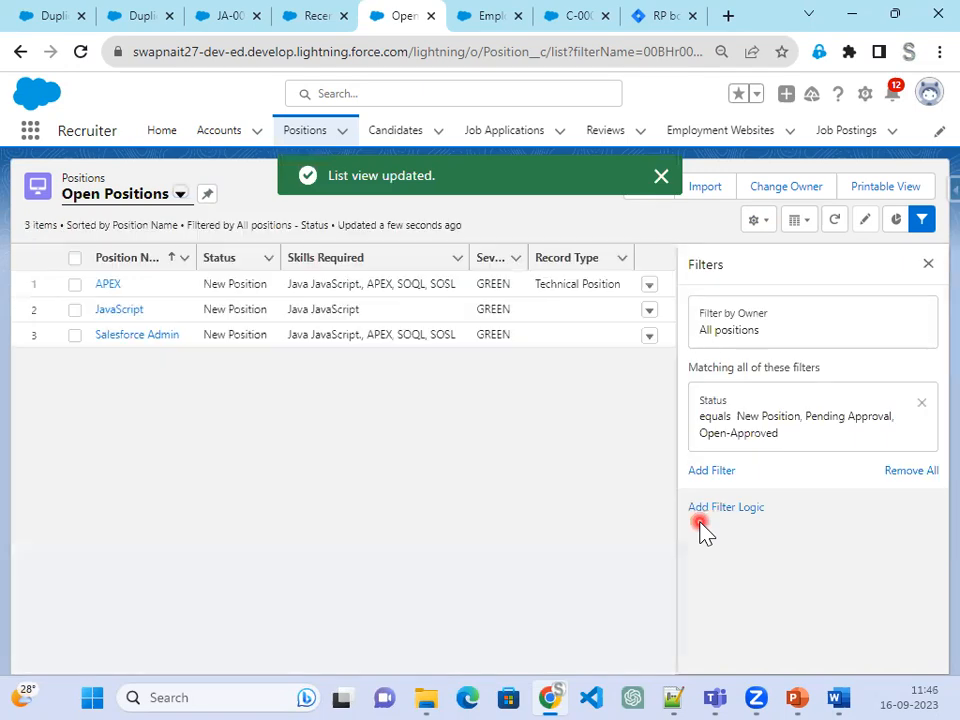
pyautogui.click(927, 266)
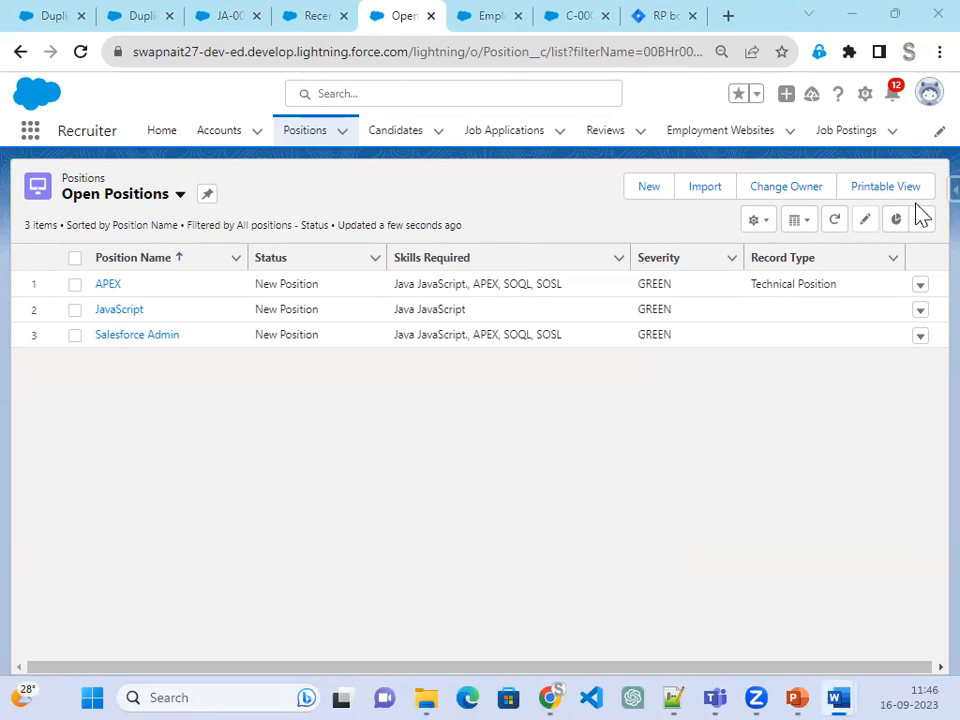
pyautogui.click(919, 311)
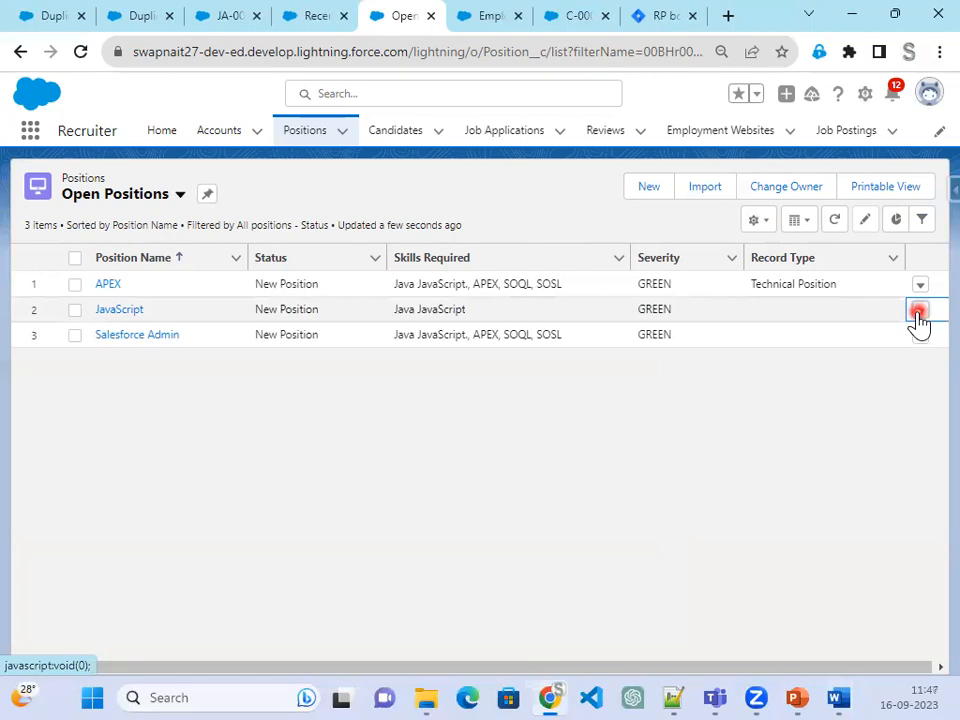
pyautogui.click(919, 313)
pyautogui.click(864, 350)
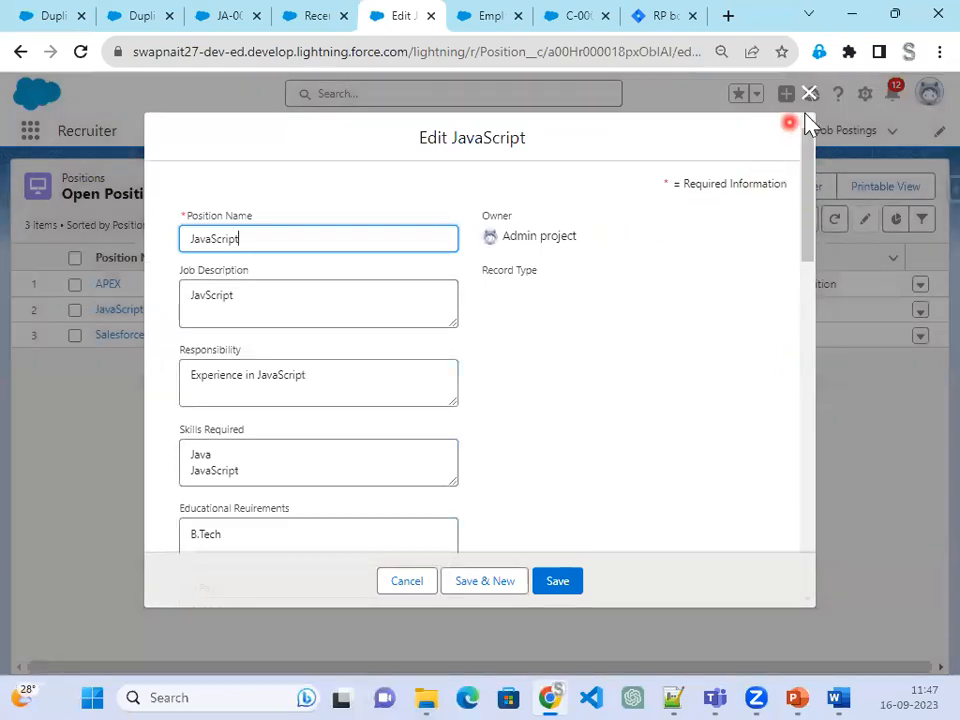
pyautogui.click(809, 94)
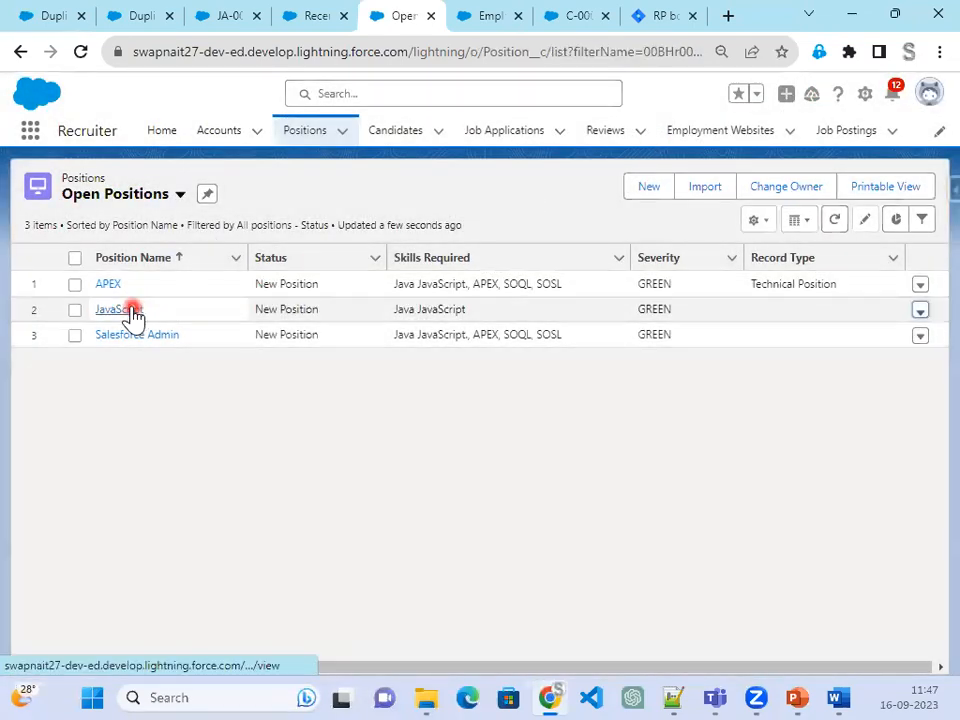
# Open the JavaScript position, change its record type to Technical Position, and save the record
pyautogui.click(118, 309)
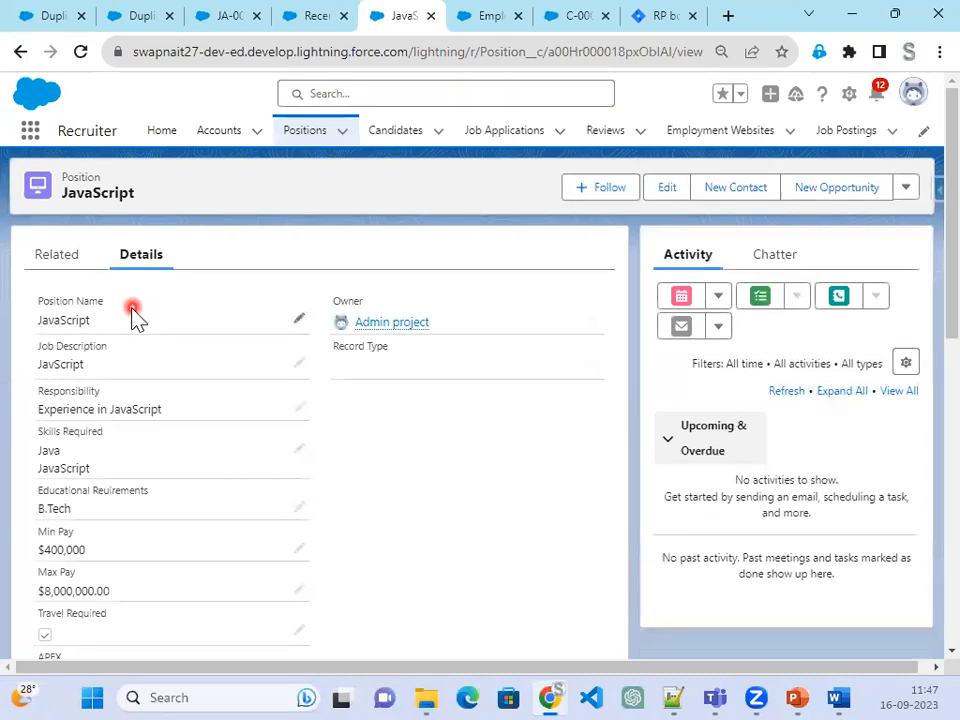
pyautogui.click(594, 366)
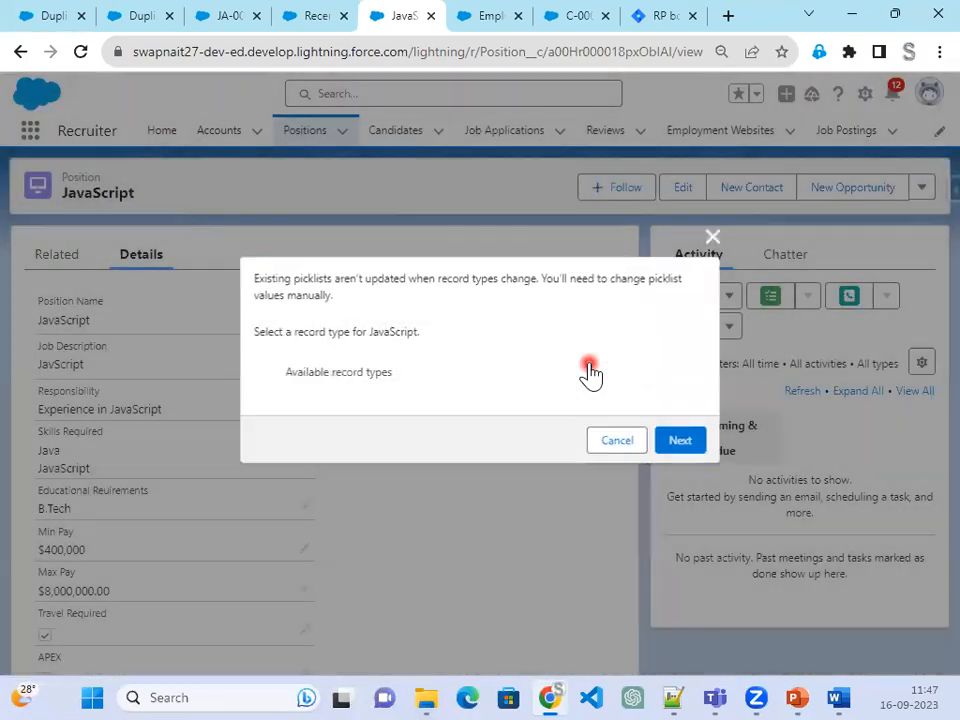
pyautogui.click(682, 495)
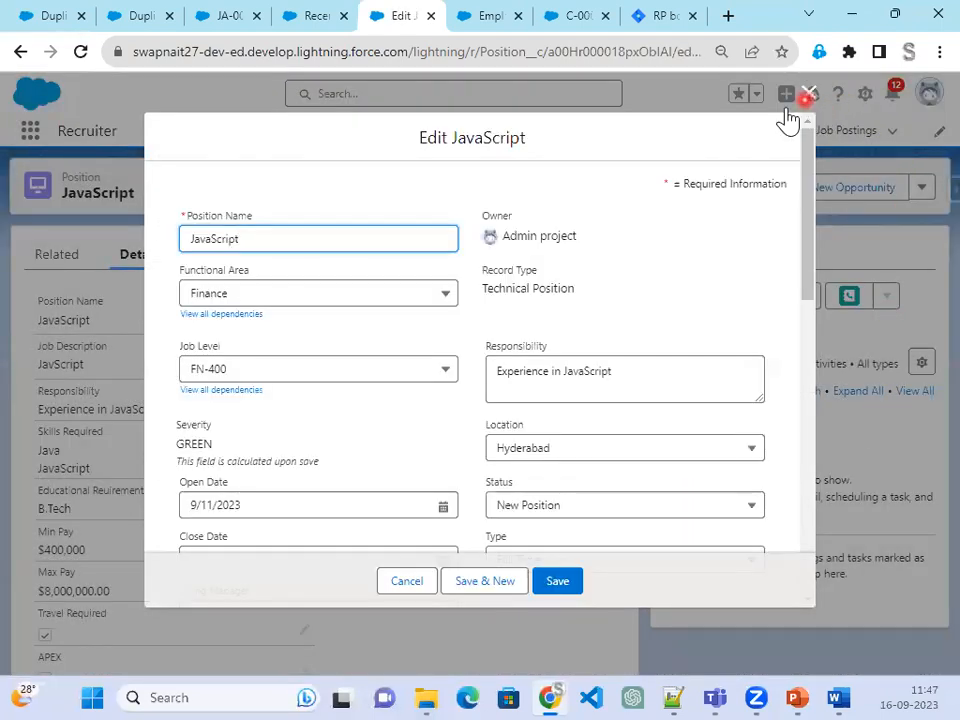
pyautogui.click(558, 583)
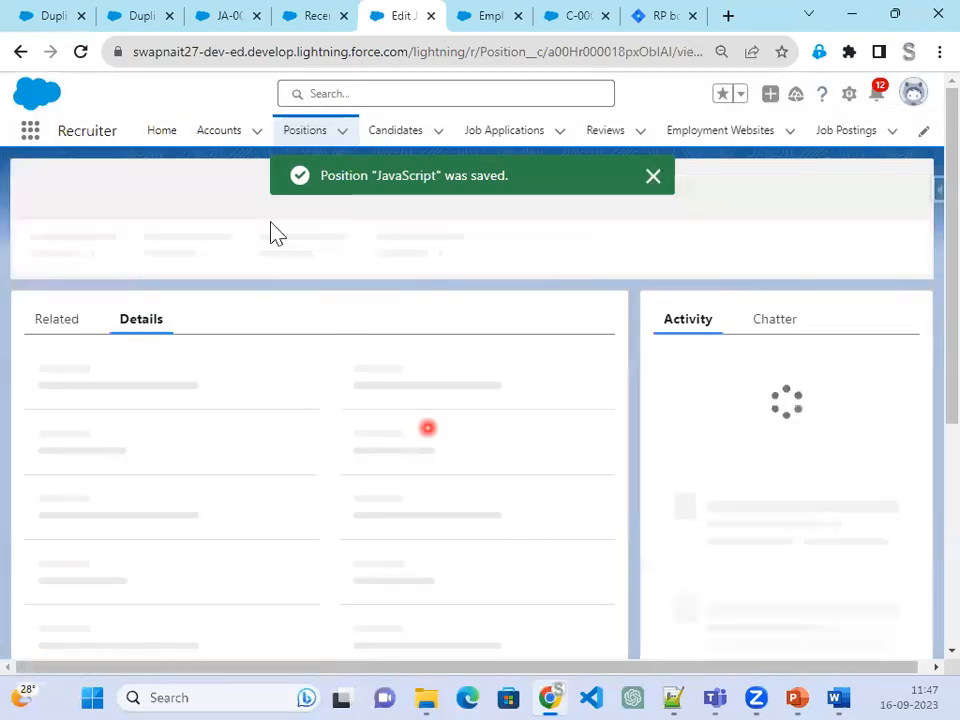
# Return to the Positions list and show the All list view to check the record types
pyautogui.click(296, 140)
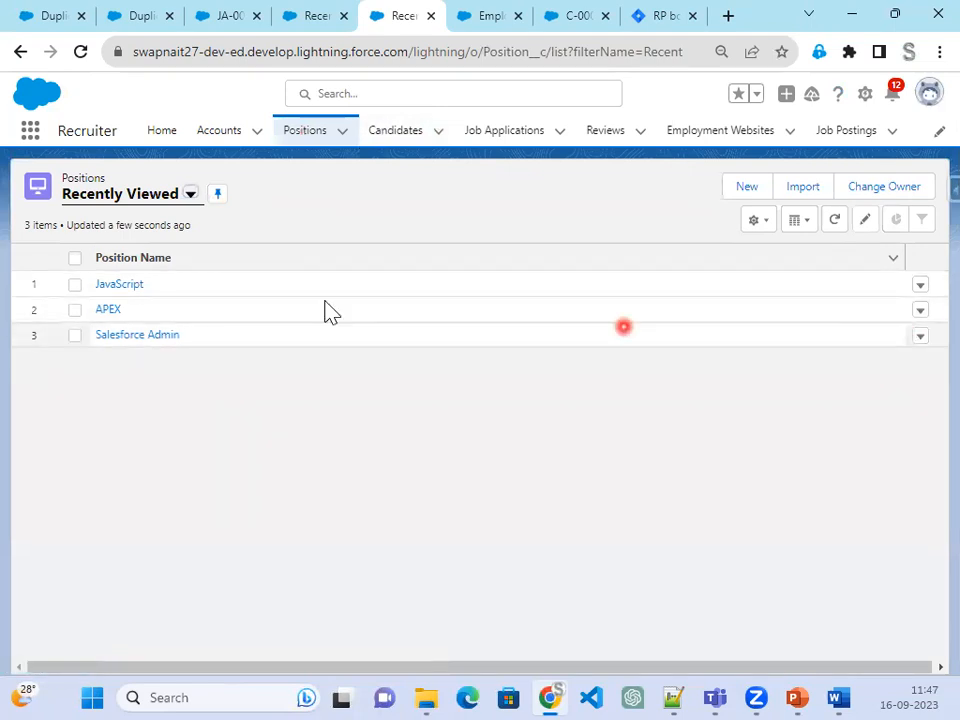
pyautogui.click(189, 195)
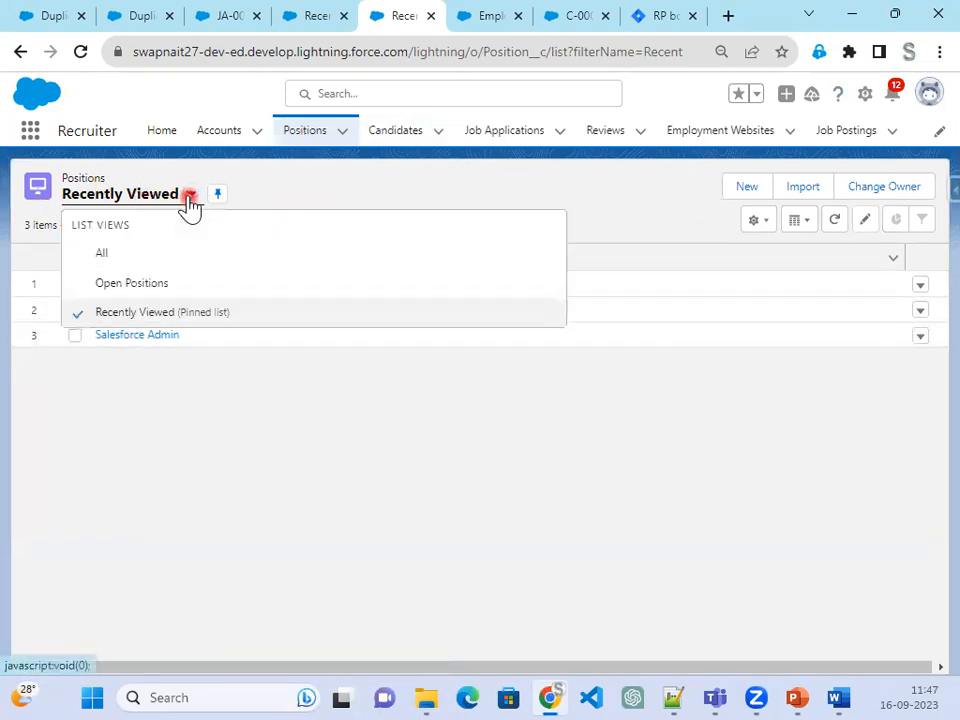
pyautogui.click(160, 254)
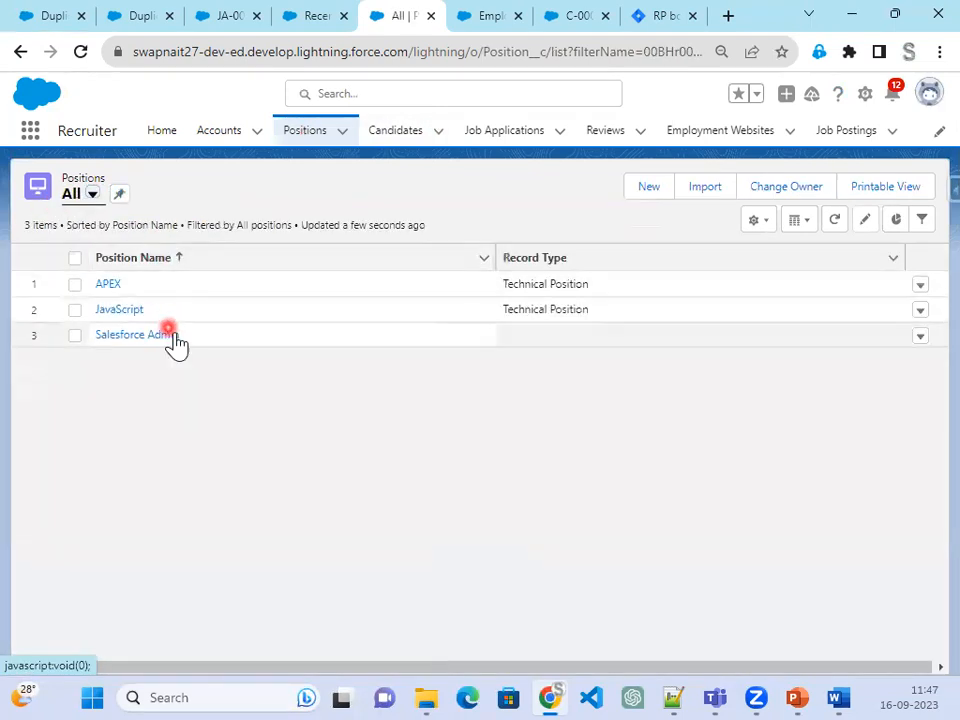
# Show the Open Positions list view of the Position object to review its records
pyautogui.click(914, 367)
pyautogui.click(92, 194)
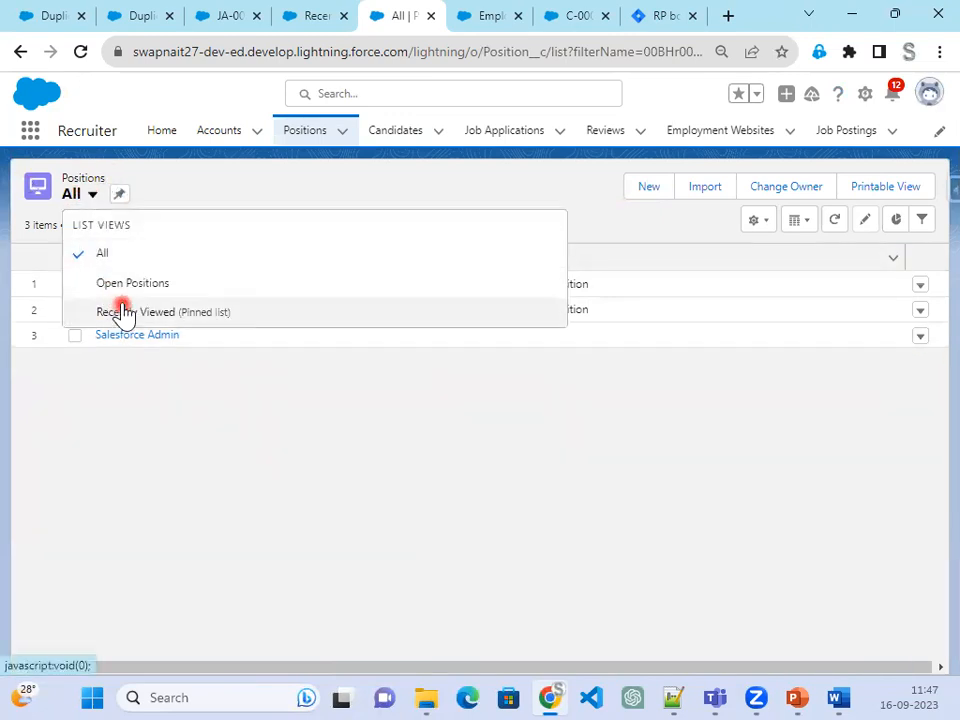
pyautogui.click(131, 286)
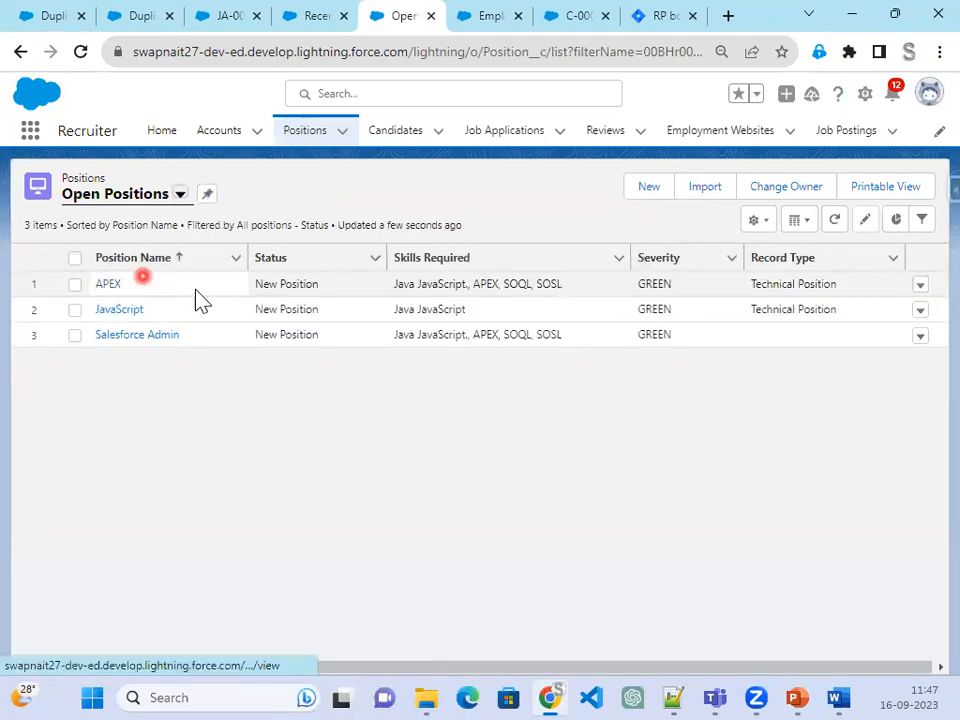
pyautogui.click(920, 336)
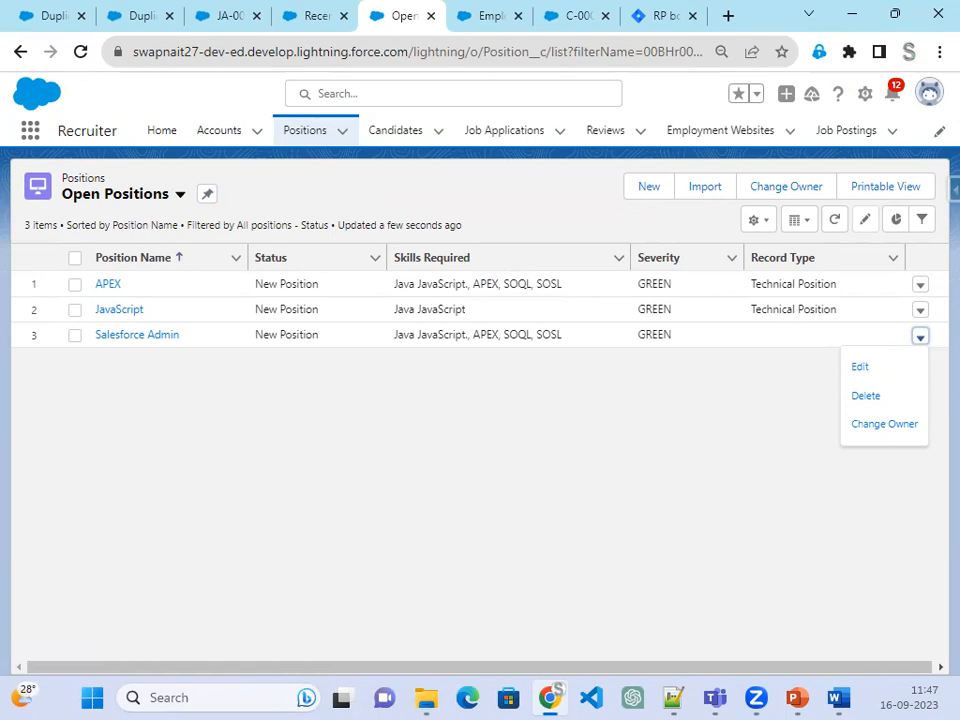
pyautogui.click(860, 367)
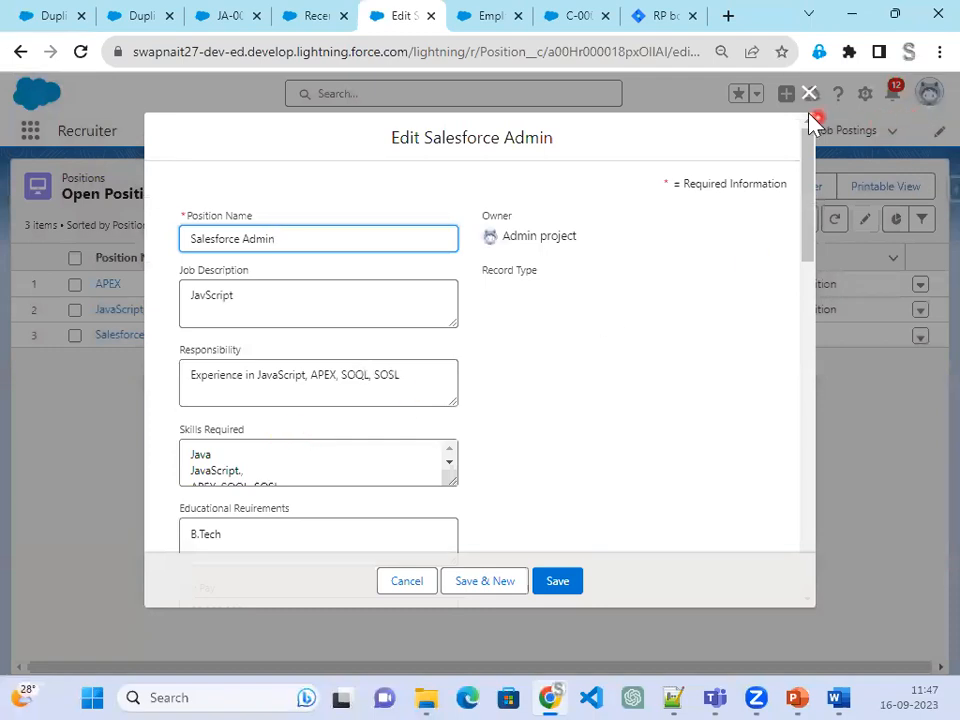
pyautogui.click(810, 94)
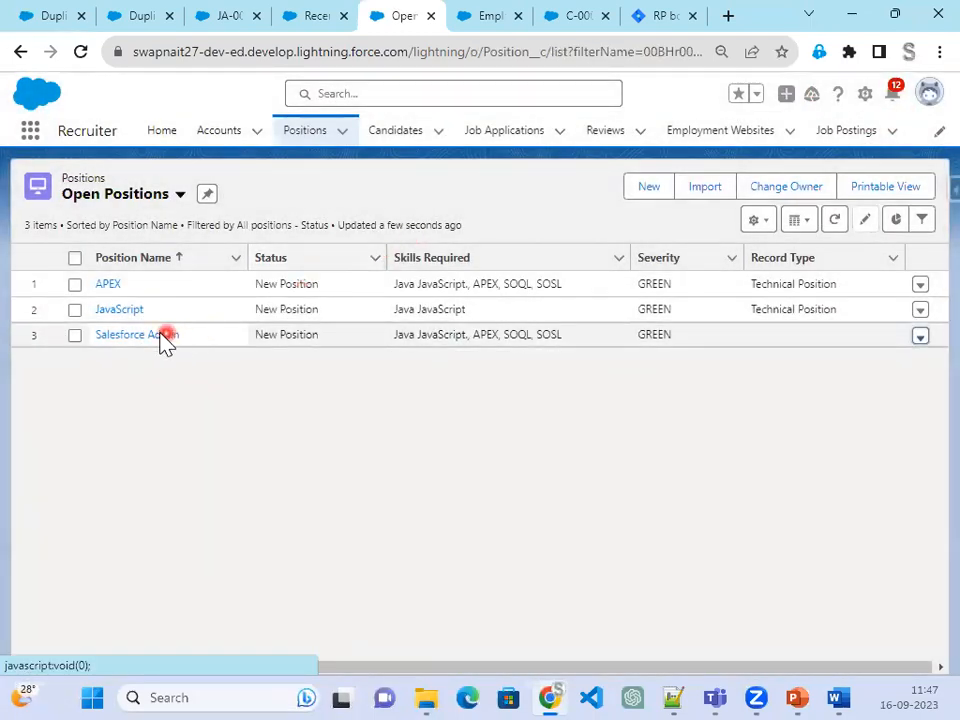
# Open the Salesforce Admin position, change its record type to Non Technical Position, and save the record
pyautogui.click(152, 338)
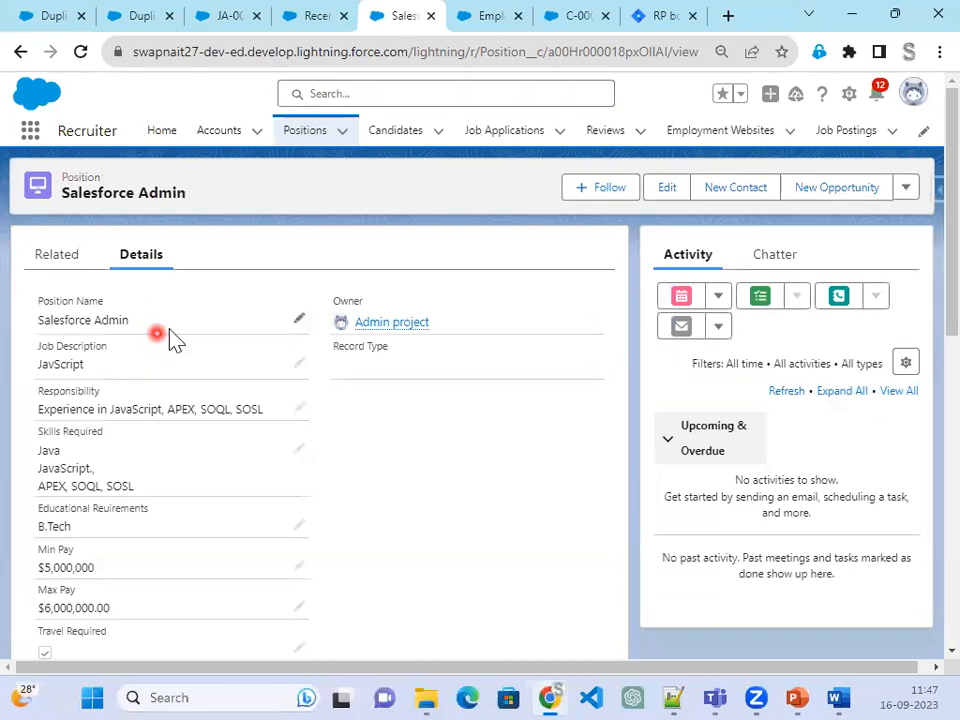
pyautogui.click(598, 369)
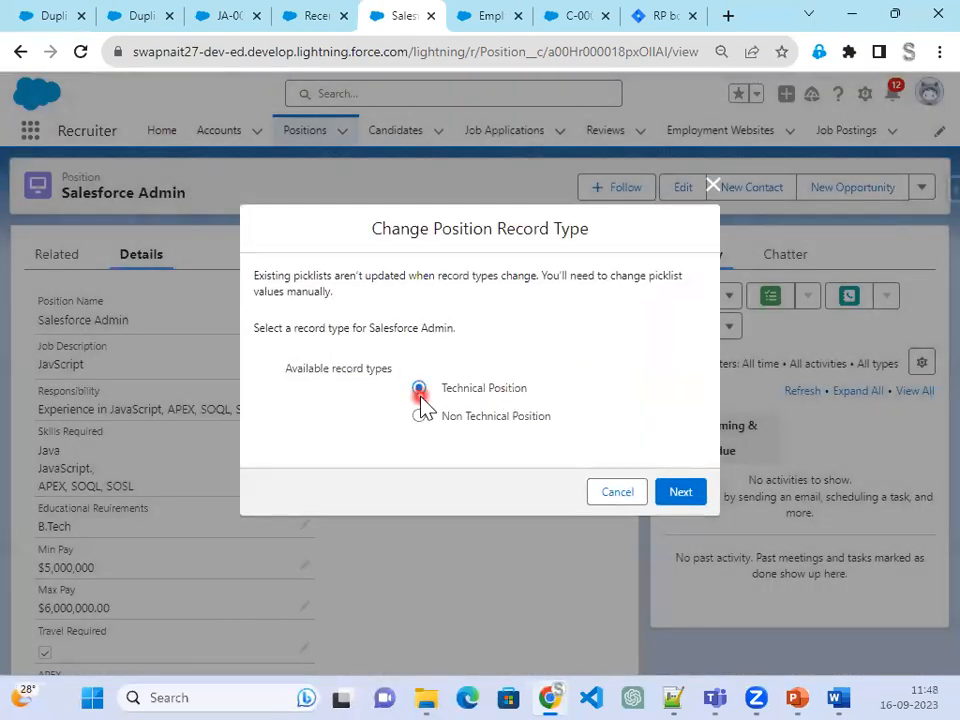
pyautogui.click(463, 416)
pyautogui.click(677, 494)
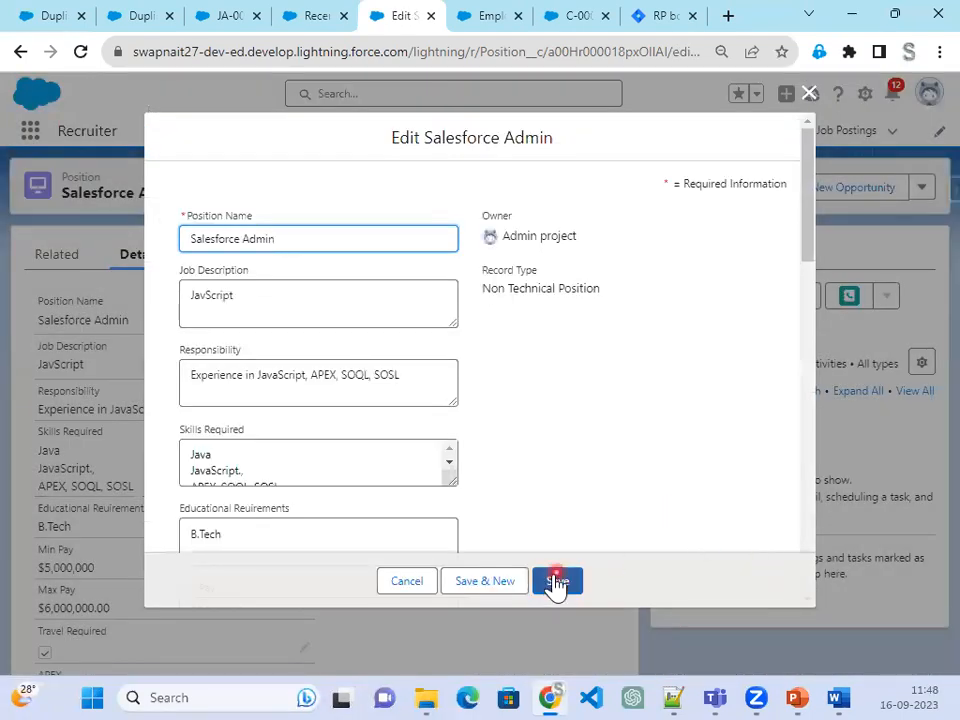
pyautogui.click(556, 582)
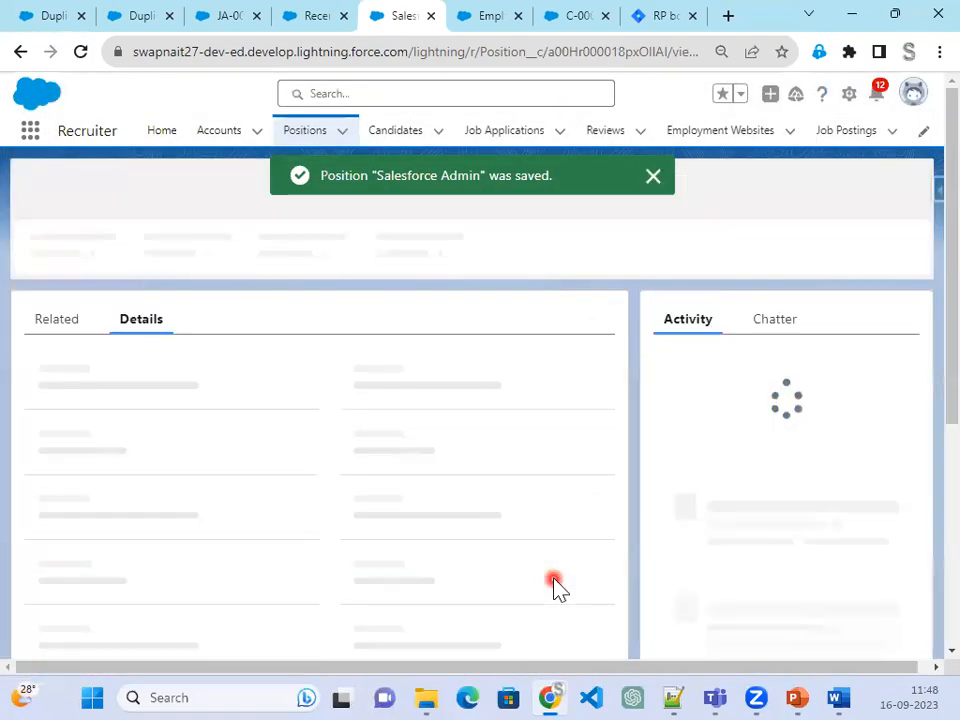
# Return to the Positions list and show the Open Positions list view to check the record types
pyautogui.click(303, 145)
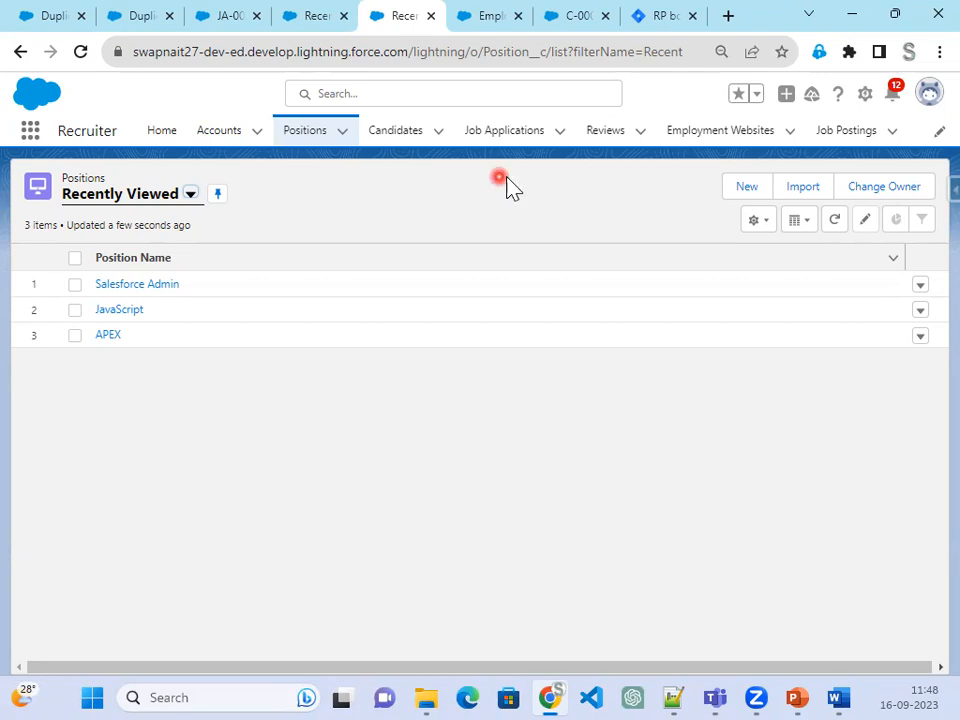
pyautogui.click(190, 196)
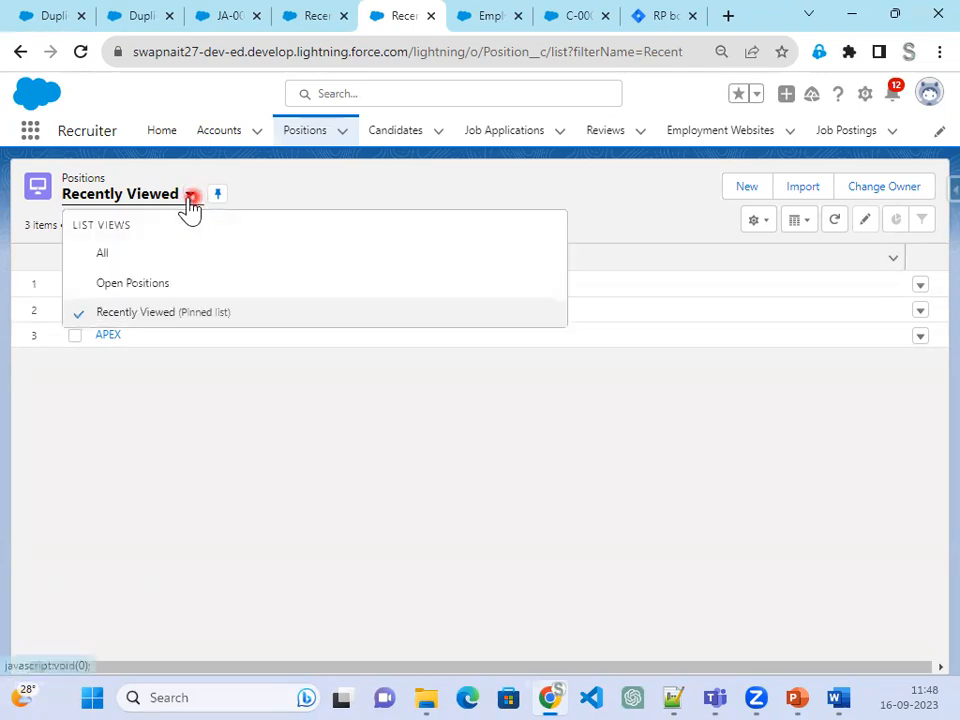
pyautogui.click(133, 284)
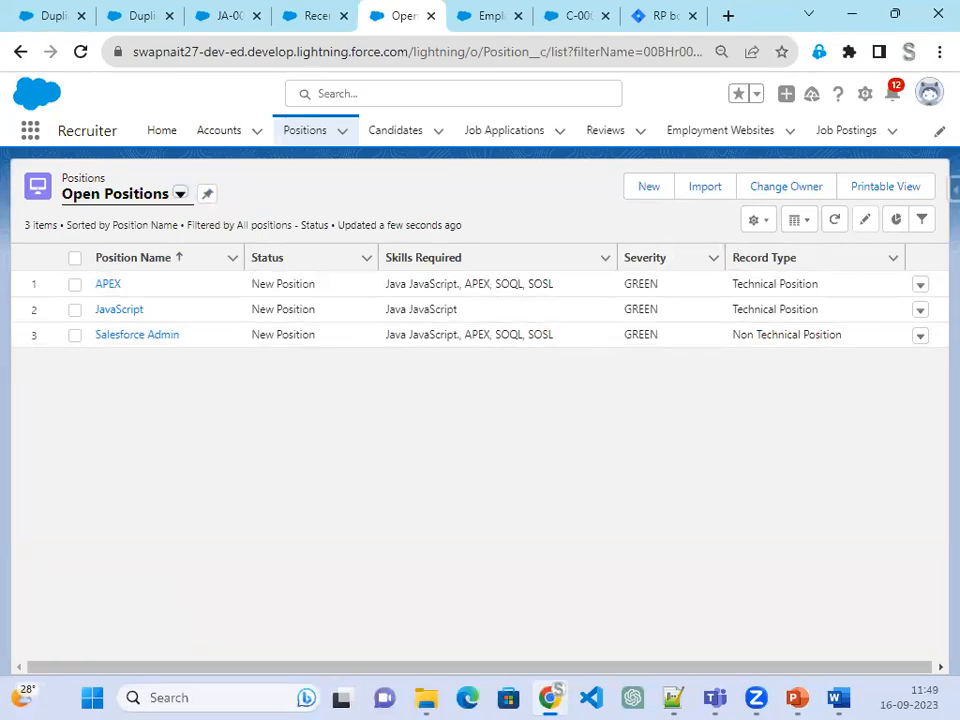
pyautogui.moveTo(841, 259); pyautogui.dragTo(855, 345)
pyautogui.moveTo(316, 391)
pyautogui.mouseDown()
pyautogui.moveTo(452, 581)
pyautogui.moveTo(664, 405)
pyautogui.moveTo(305, 381)
pyautogui.mouseUp()
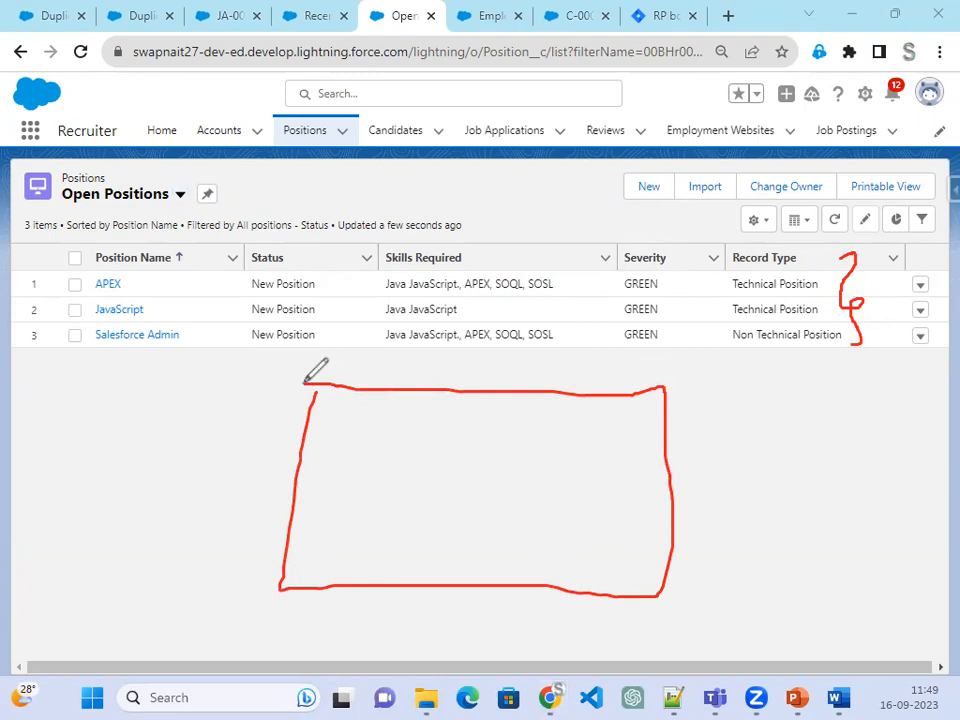
pyautogui.moveTo(474, 266); pyautogui.dragTo(428, 685)
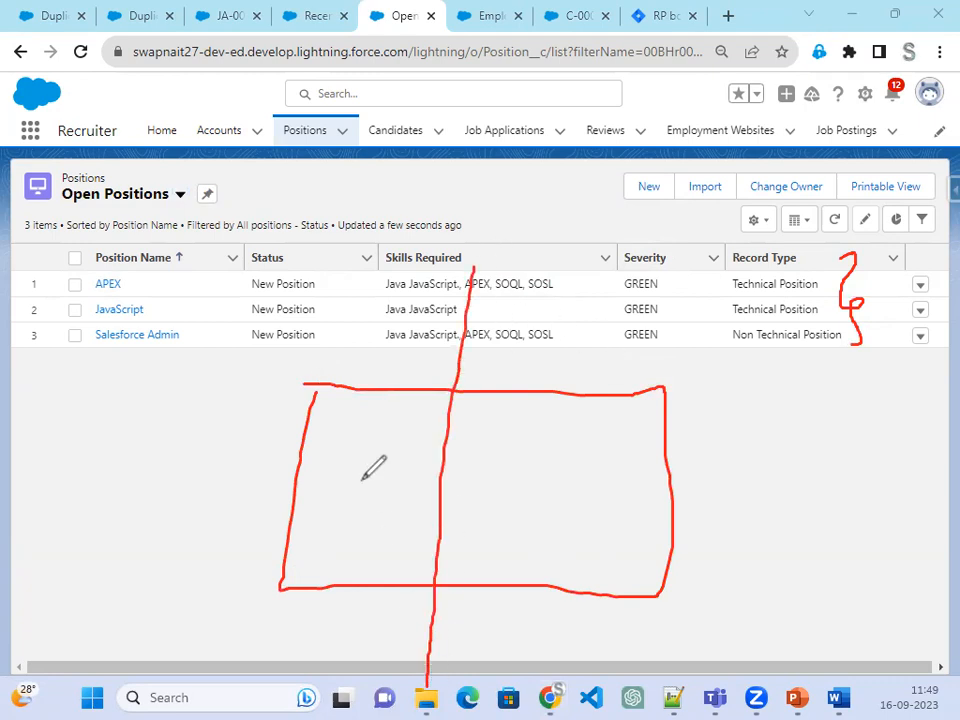
pyautogui.moveTo(91, 364)
pyautogui.mouseDown()
pyautogui.moveTo(100, 372)
pyautogui.moveTo(168, 327)
pyautogui.moveTo(183, 364)
pyautogui.moveTo(190, 350)
pyautogui.mouseUp()
pyautogui.moveTo(201, 302)
pyautogui.mouseDown()
pyautogui.moveTo(242, 340)
pyautogui.moveTo(470, 371)
pyautogui.moveTo(476, 356)
pyautogui.mouseUp()
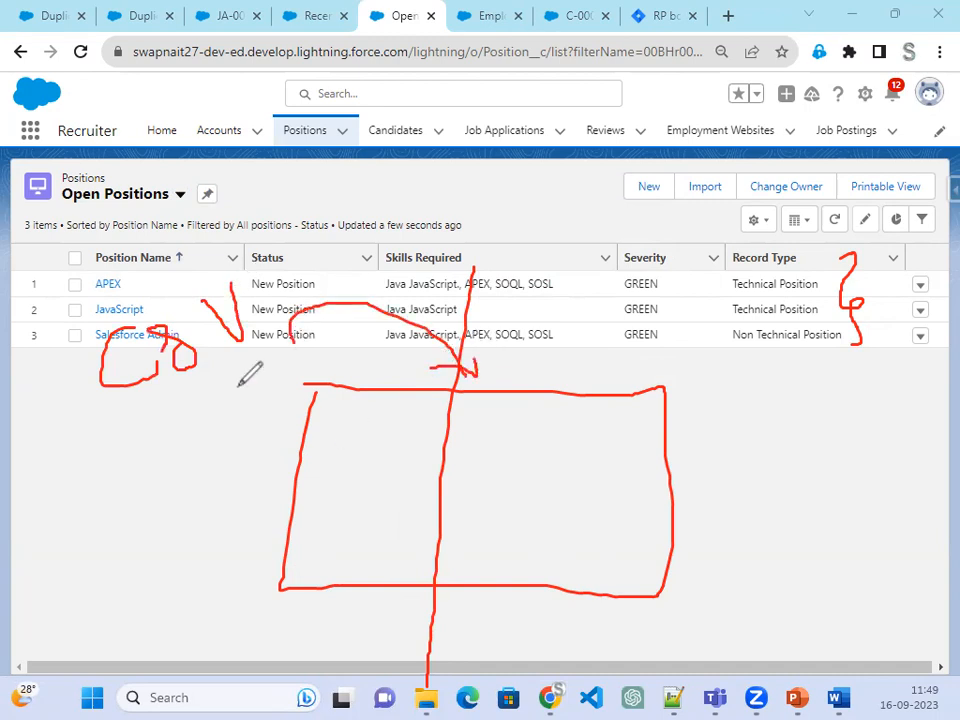
pyautogui.moveTo(165, 337)
pyautogui.mouseDown()
pyautogui.moveTo(215, 338)
pyautogui.moveTo(354, 429)
pyautogui.moveTo(350, 436)
pyautogui.mouseUp()
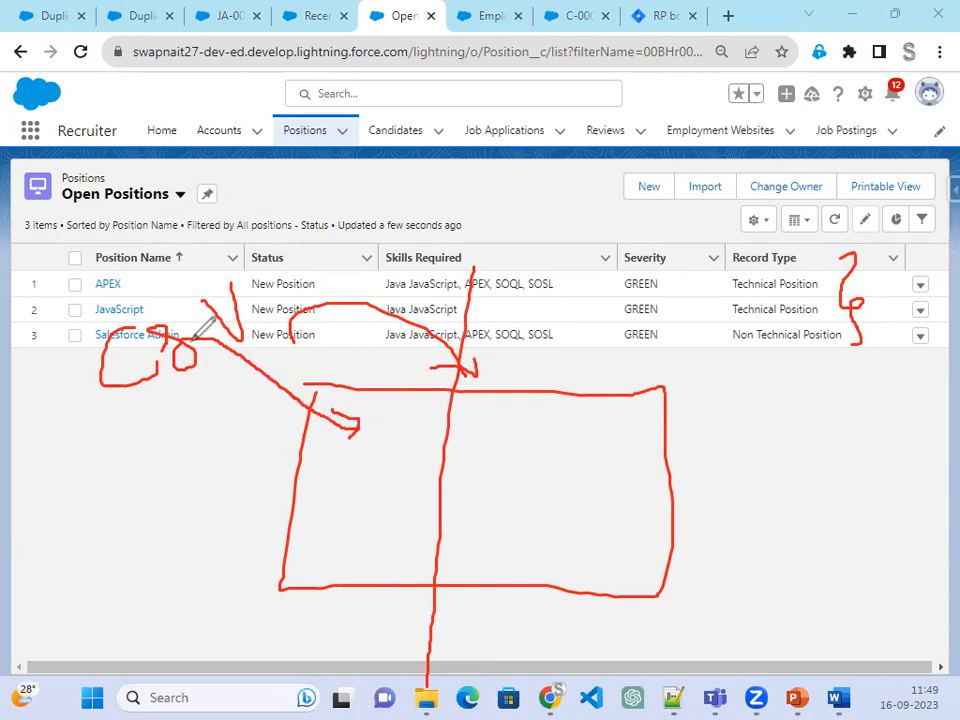
pyautogui.moveTo(310, 444); pyautogui.dragTo(374, 446)
pyautogui.moveTo(300, 478); pyautogui.dragTo(364, 479)
pyautogui.moveTo(298, 508); pyautogui.dragTo(353, 521)
pyautogui.moveTo(368, 461)
pyautogui.mouseDown()
pyautogui.moveTo(509, 464)
pyautogui.moveTo(511, 479)
pyautogui.mouseUp()
pyautogui.moveTo(609, 454)
pyautogui.mouseDown()
pyautogui.moveTo(619, 433)
pyautogui.moveTo(724, 375)
pyautogui.mouseUp()
pyautogui.moveTo(780, 336); pyautogui.dragTo(795, 398)
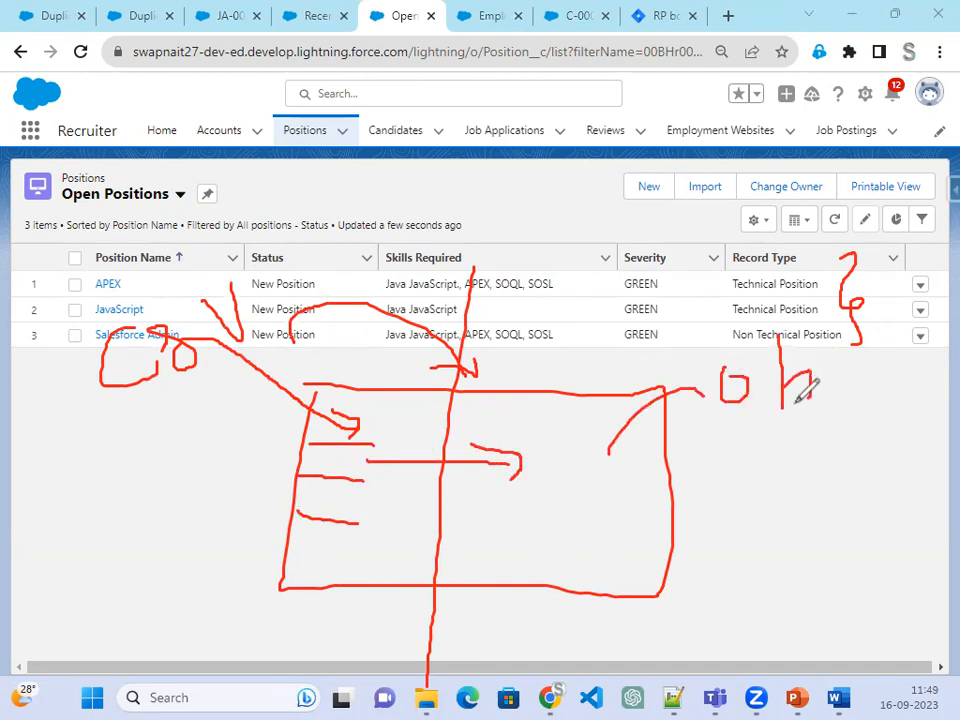
pyautogui.moveTo(852, 365); pyautogui.dragTo(831, 422)
pyautogui.moveTo(858, 382)
pyautogui.mouseDown()
pyautogui.moveTo(904, 369)
pyautogui.moveTo(934, 313)
pyautogui.moveTo(933, 351)
pyautogui.moveTo(930, 338)
pyautogui.mouseUp()
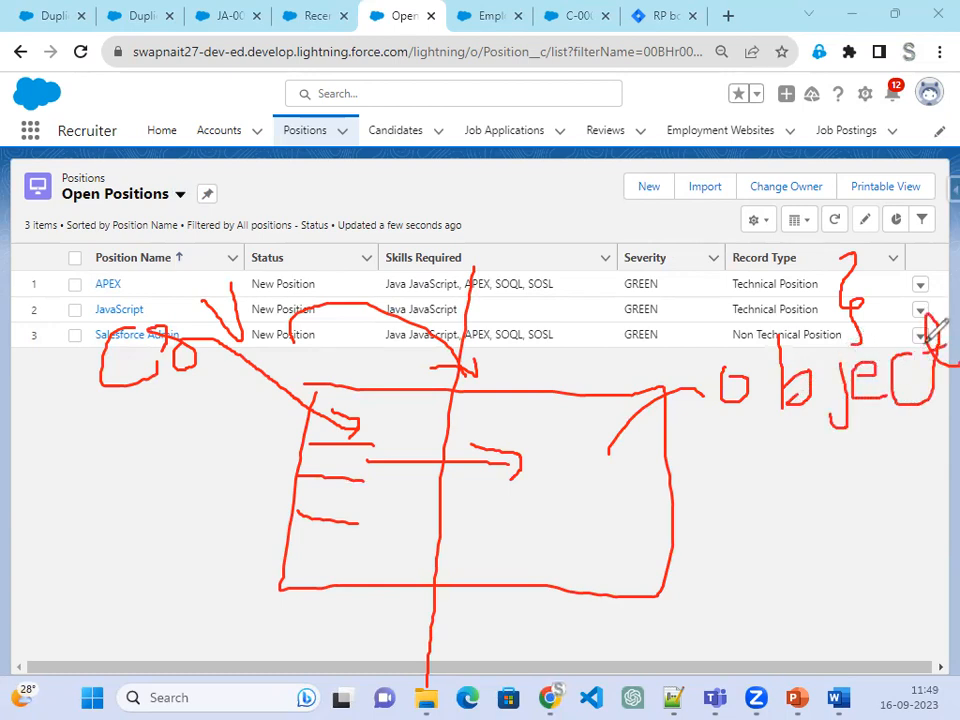
pyautogui.moveTo(347, 463)
pyautogui.mouseDown()
pyautogui.moveTo(343, 431)
pyautogui.moveTo(328, 476)
pyautogui.moveTo(385, 452)
pyautogui.mouseUp()
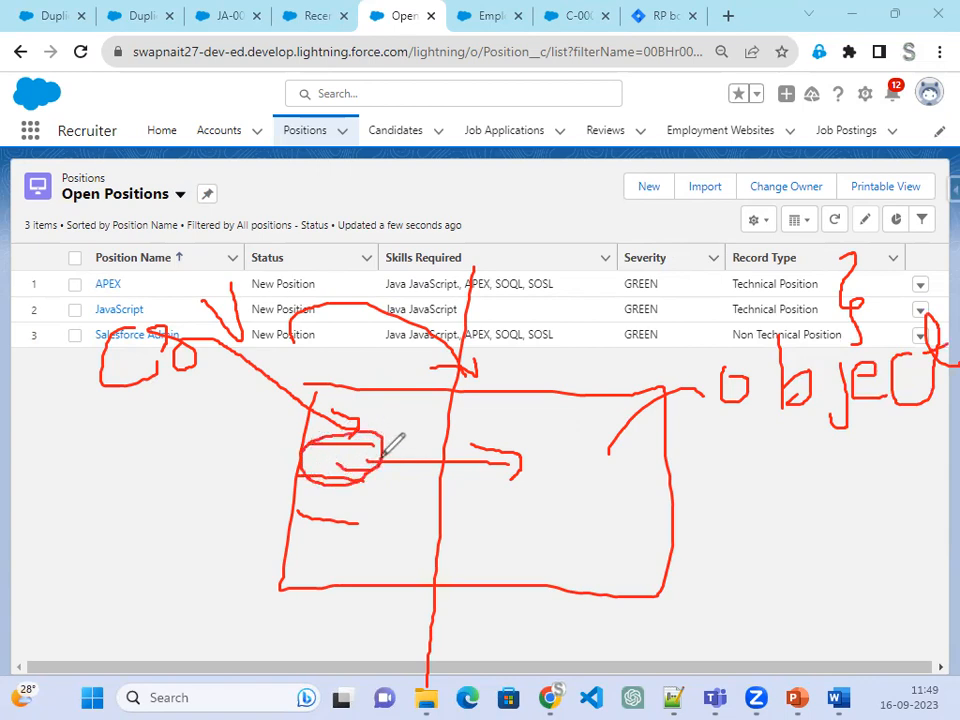
pyautogui.moveTo(528, 432)
pyautogui.mouseDown()
pyautogui.moveTo(611, 484)
pyautogui.moveTo(668, 443)
pyautogui.moveTo(538, 443)
pyautogui.mouseUp()
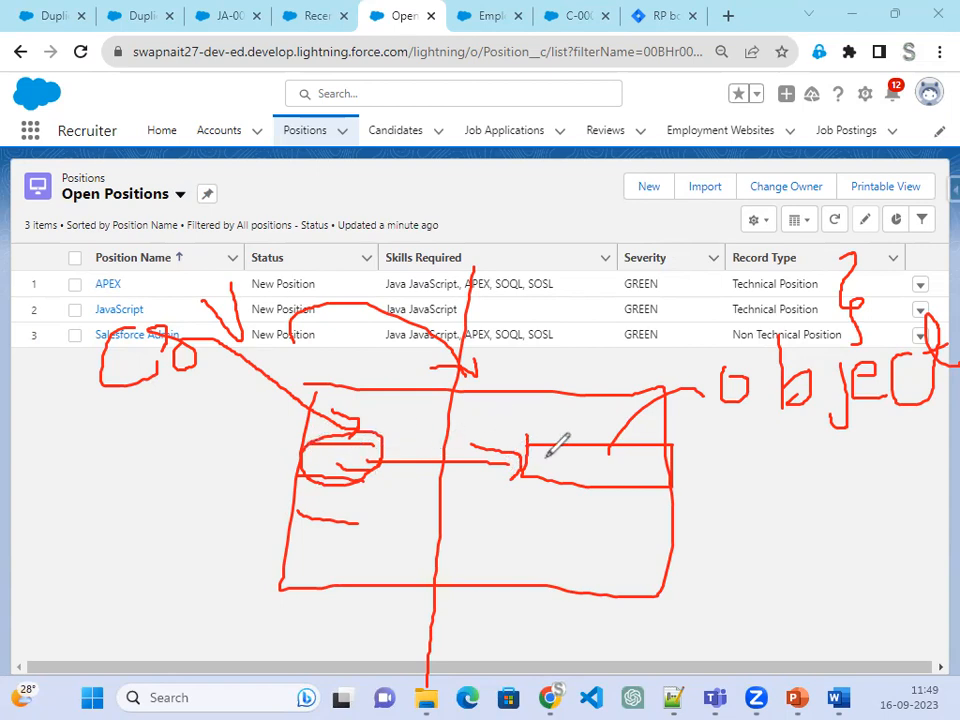
pyautogui.moveTo(476, 381)
pyautogui.mouseDown()
pyautogui.moveTo(461, 568)
pyautogui.moveTo(620, 622)
pyautogui.moveTo(668, 384)
pyautogui.moveTo(482, 372)
pyautogui.moveTo(481, 400)
pyautogui.mouseUp()
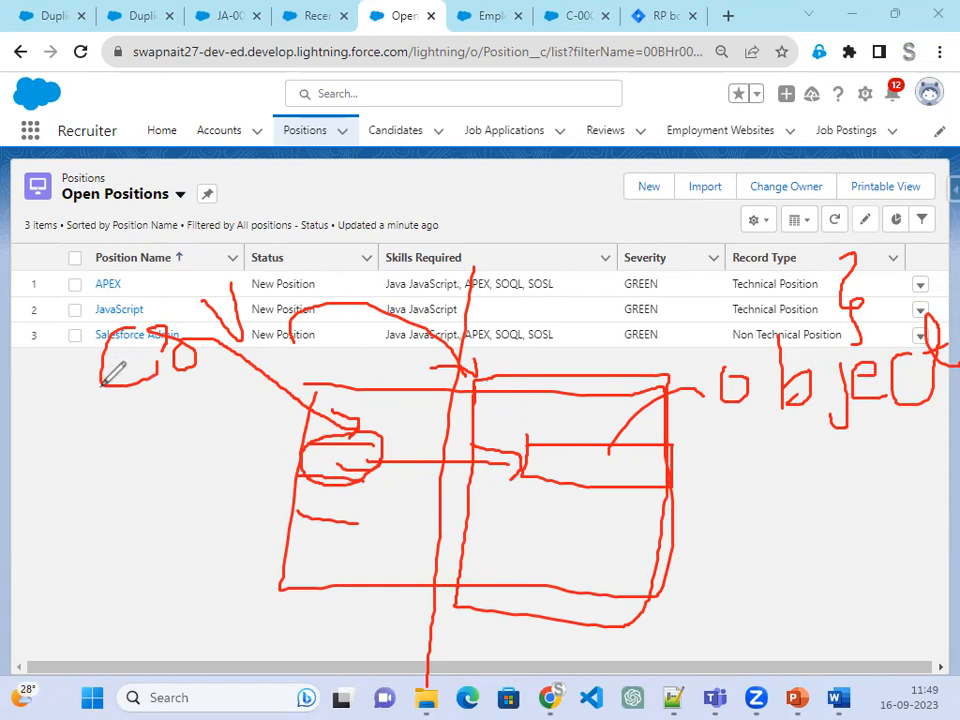
pyautogui.moveTo(104, 436); pyautogui.dragTo(104, 470)
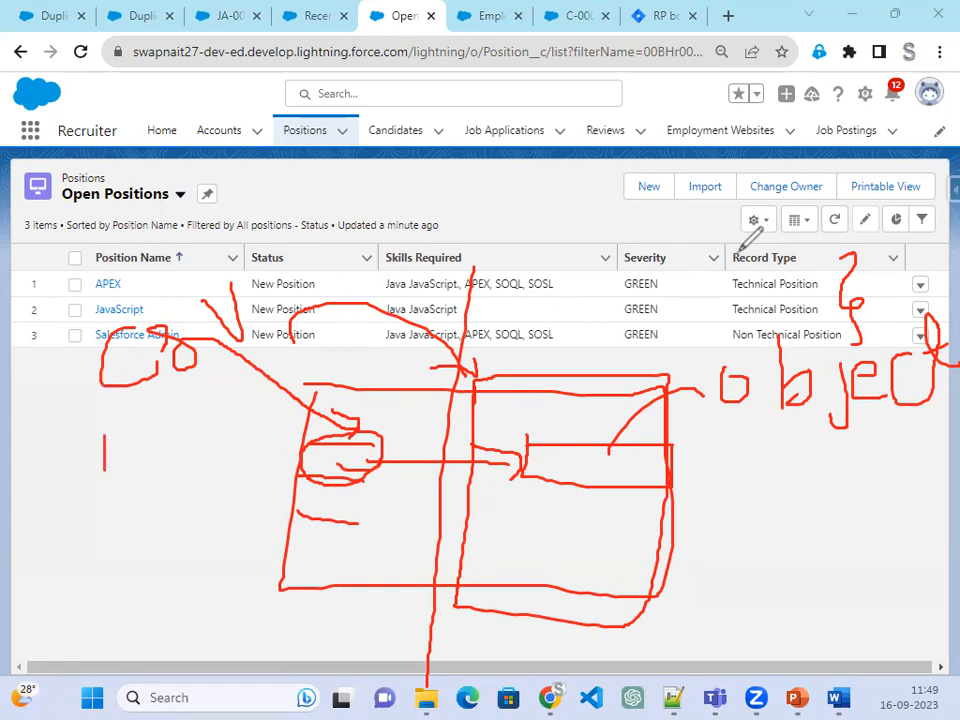
pyautogui.moveTo(760, 240)
pyautogui.mouseDown()
pyautogui.moveTo(737, 256)
pyautogui.moveTo(730, 334)
pyautogui.moveTo(847, 282)
pyautogui.moveTo(742, 240)
pyautogui.mouseUp()
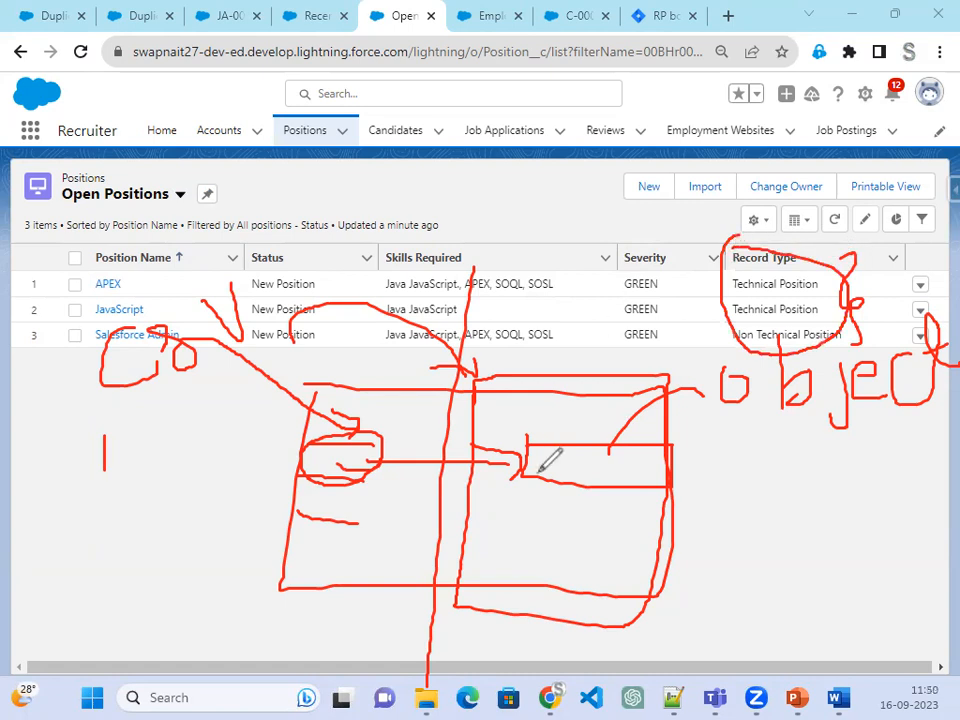
pyautogui.moveTo(534, 457); pyautogui.dragTo(535, 476)
pyautogui.moveTo(534, 460)
pyautogui.mouseDown()
pyautogui.moveTo(547, 447)
pyautogui.moveTo(541, 461)
pyautogui.moveTo(587, 447)
pyautogui.moveTo(600, 476)
pyautogui.mouseUp()
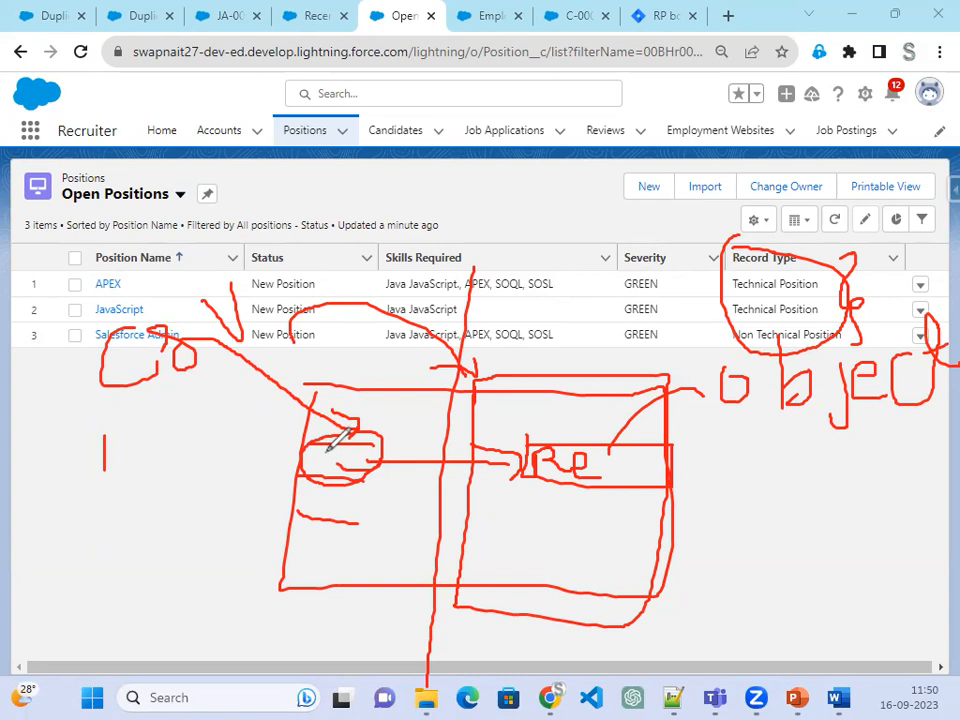
pyautogui.moveTo(327, 449)
pyautogui.mouseDown()
pyautogui.moveTo(352, 459)
pyautogui.moveTo(367, 450)
pyautogui.moveTo(389, 468)
pyautogui.mouseUp()
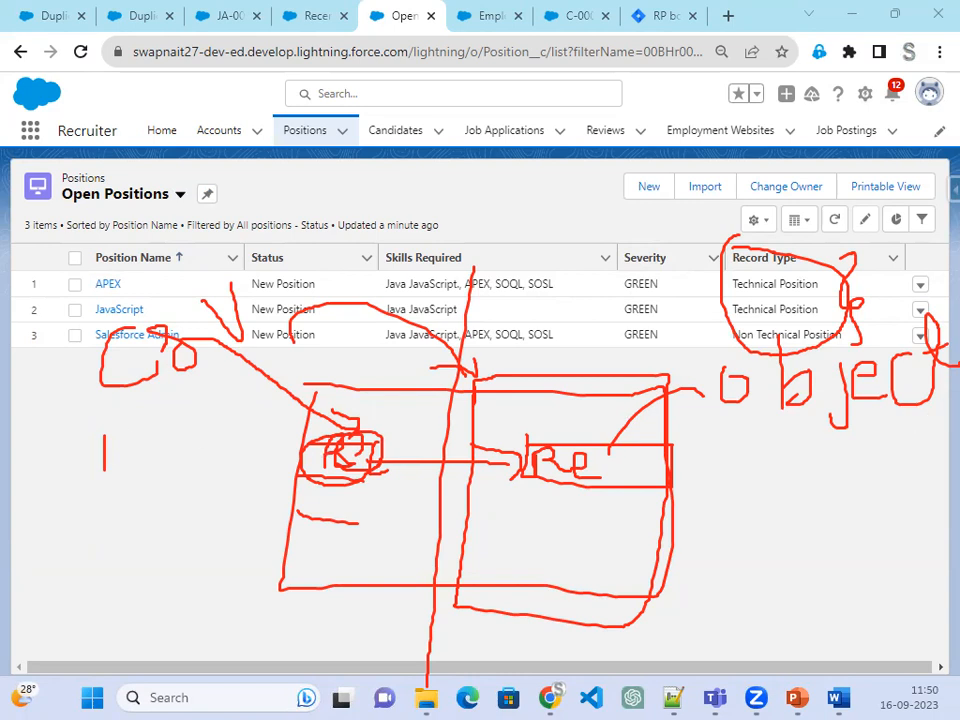
pyautogui.press('Escape')
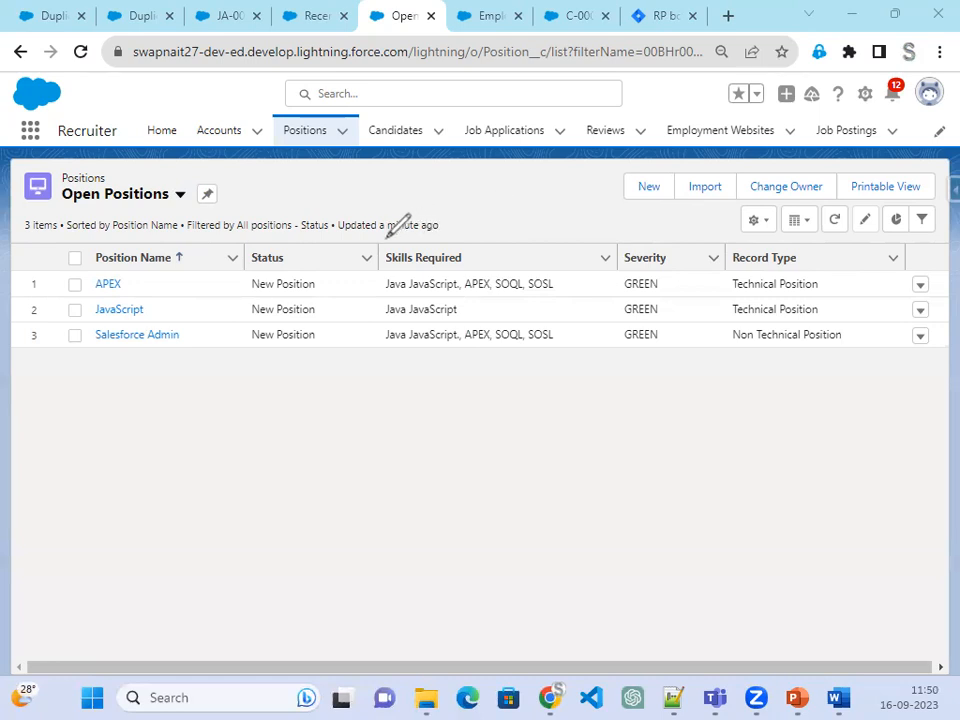
pyautogui.moveTo(286, 404)
pyautogui.mouseDown()
pyautogui.moveTo(369, 403)
pyautogui.moveTo(366, 490)
pyautogui.moveTo(376, 462)
pyautogui.mouseUp()
pyautogui.moveTo(405, 405)
pyautogui.mouseDown()
pyautogui.moveTo(405, 420)
pyautogui.moveTo(302, 516)
pyautogui.moveTo(406, 392)
pyautogui.mouseUp()
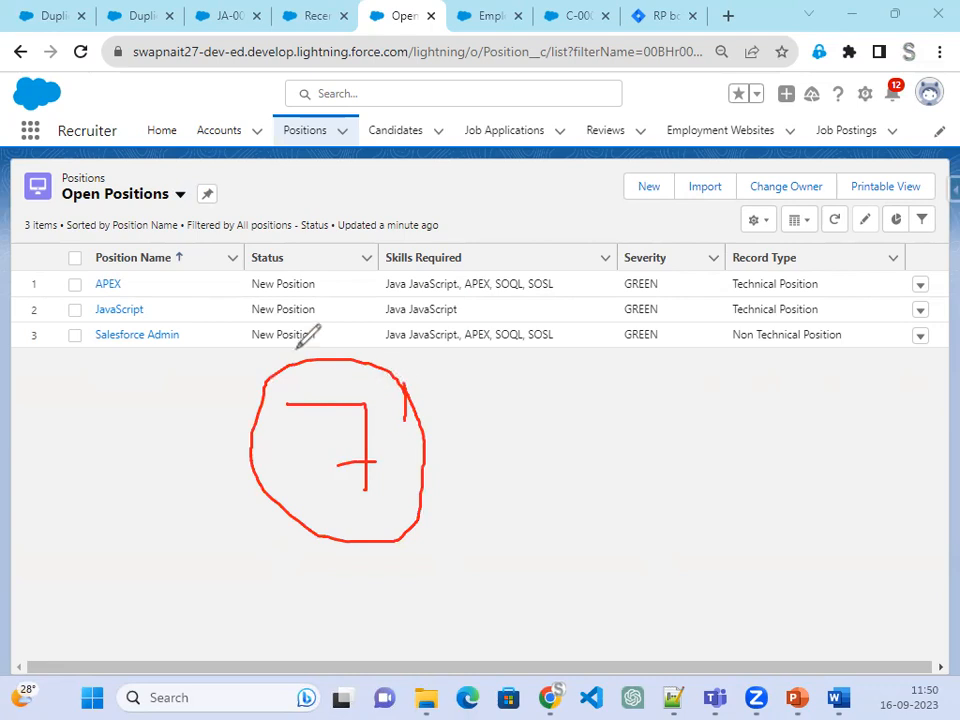
pyautogui.moveTo(803, 257)
pyautogui.mouseDown()
pyautogui.moveTo(740, 272)
pyautogui.moveTo(796, 360)
pyautogui.moveTo(803, 238)
pyautogui.mouseUp()
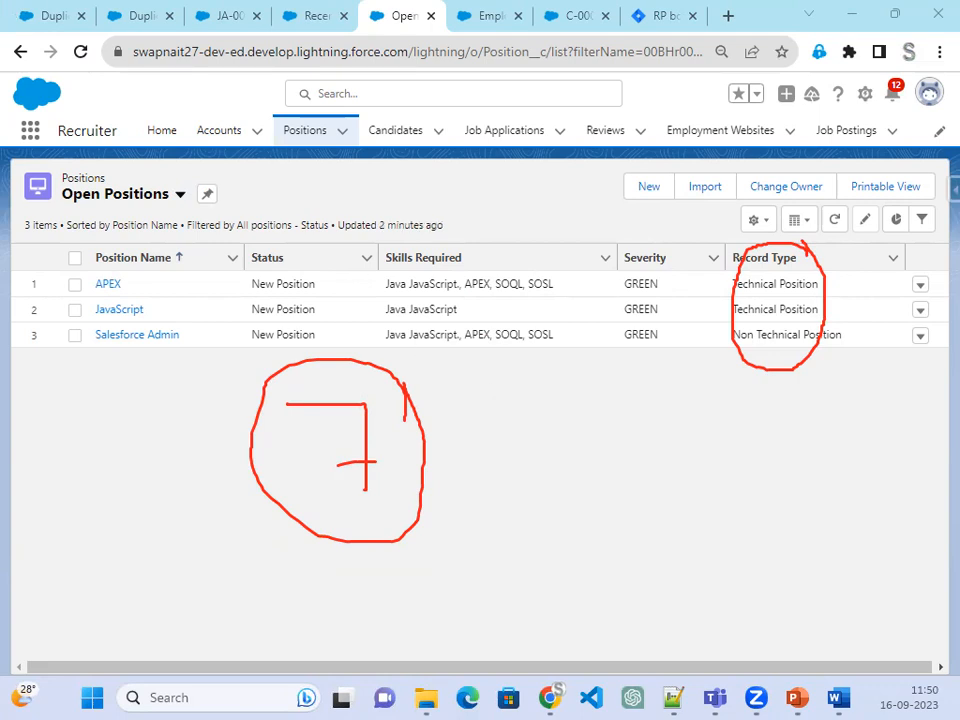
pyautogui.press('Escape')
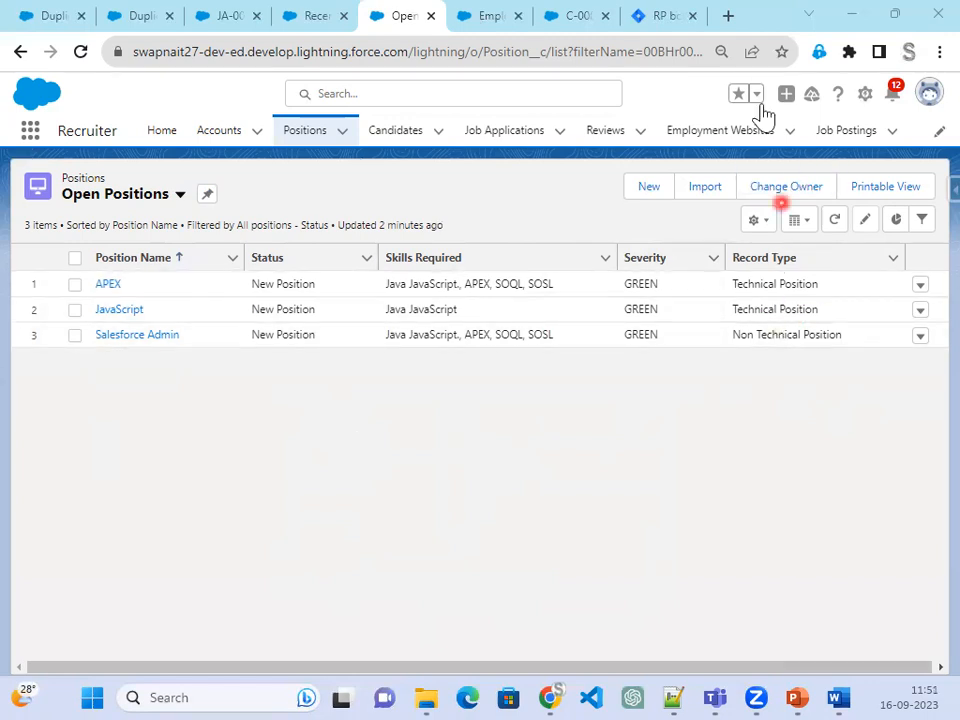
# Check the RP Sprint 6 board and switch to PowerPoint to read the required list views on the STEP - 38 slide
pyautogui.click(663, 16)
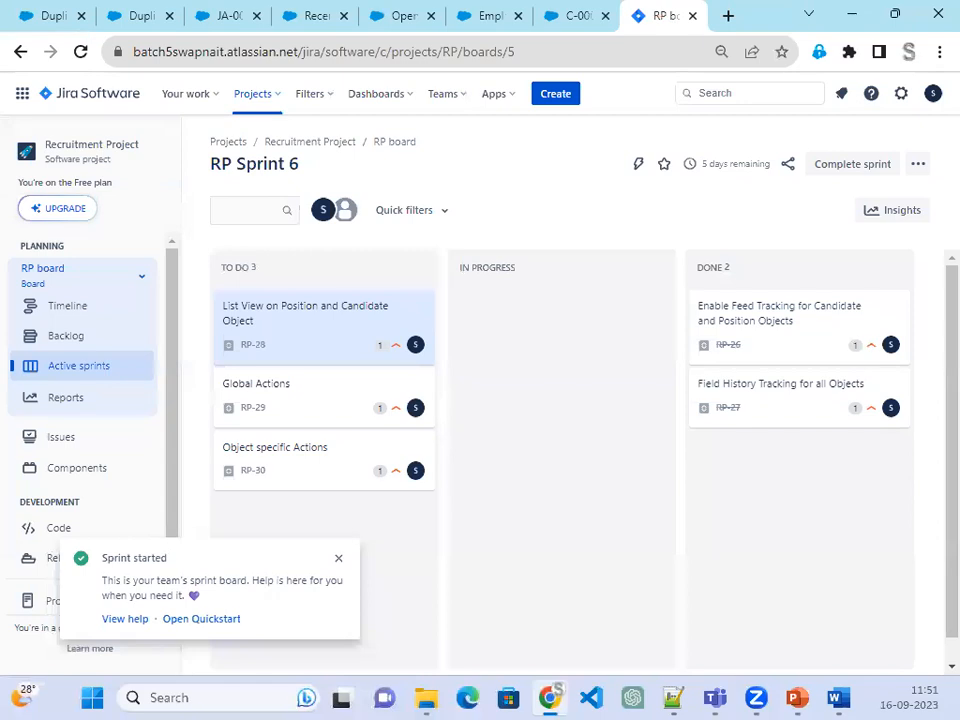
pyautogui.hotkey('alt', 'Tab')
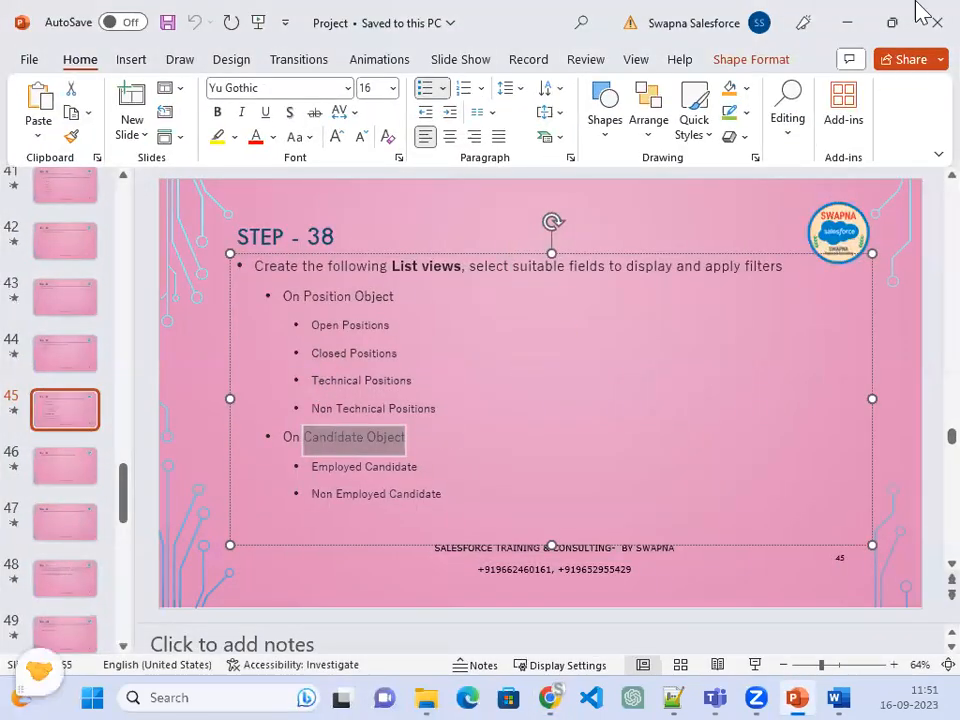
pyautogui.click(850, 22)
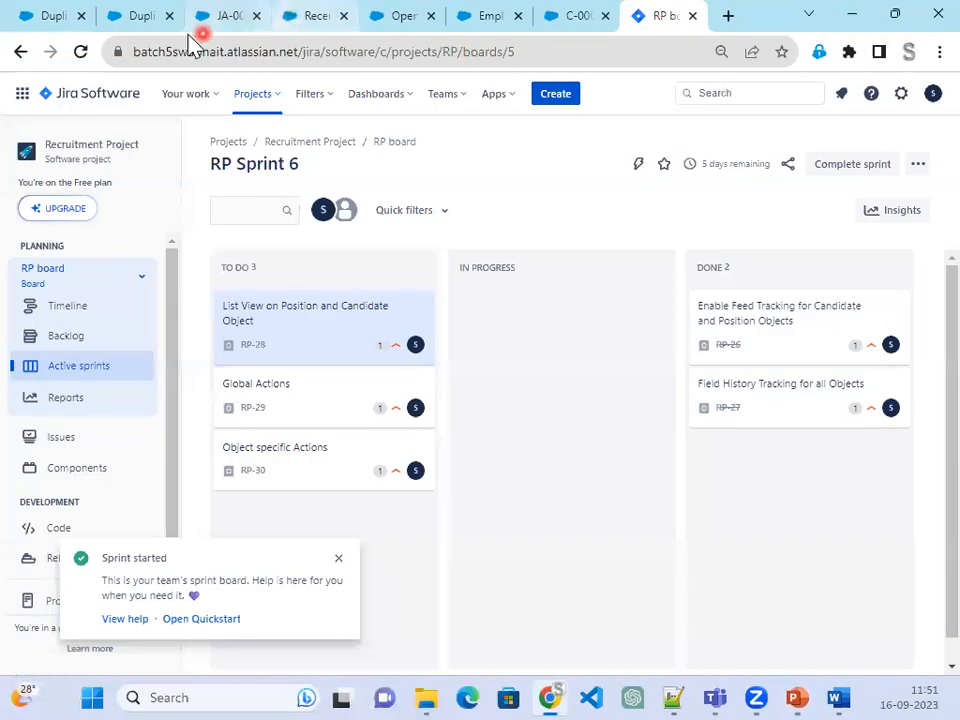
# Switch to the Salesforce Positions page and clone the Open Positions list view as Closed Positions, visible to all users
pyautogui.click(395, 16)
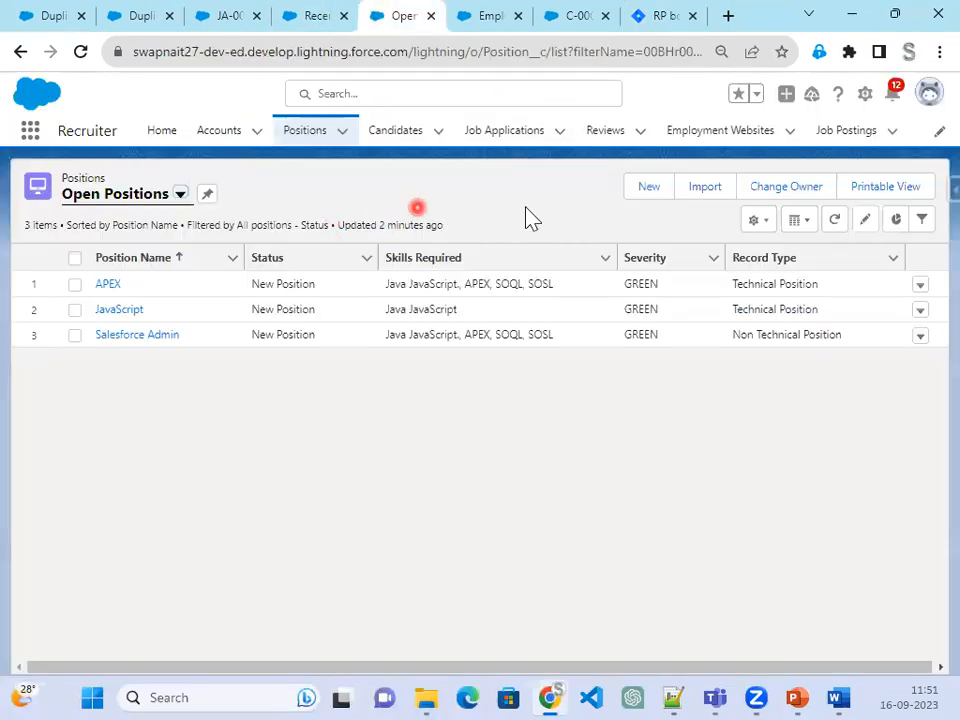
pyautogui.click(762, 222)
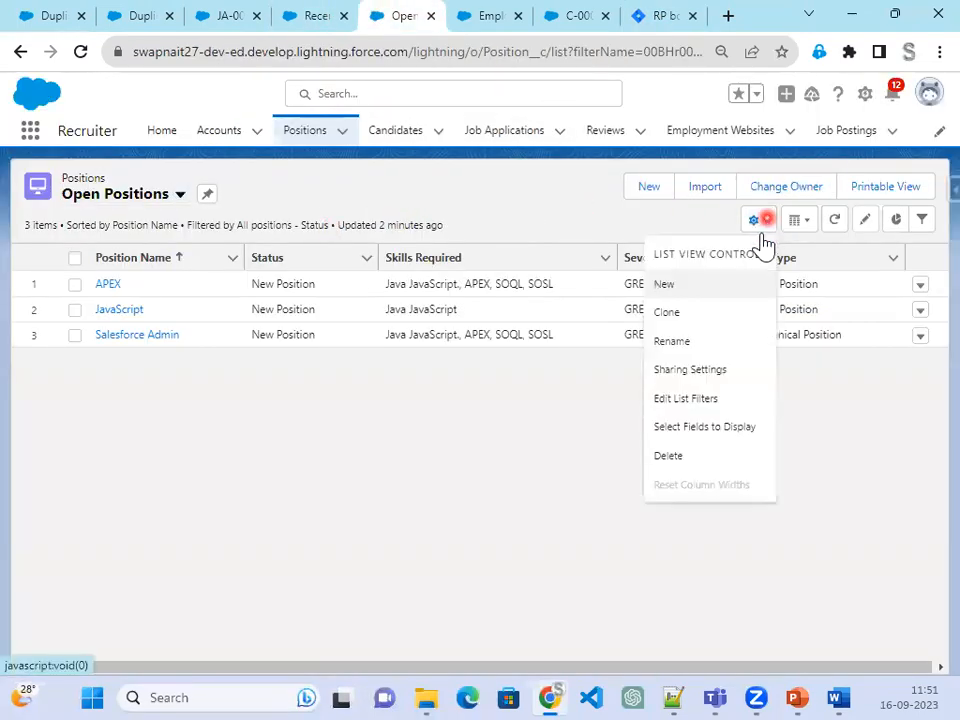
pyautogui.click(689, 322)
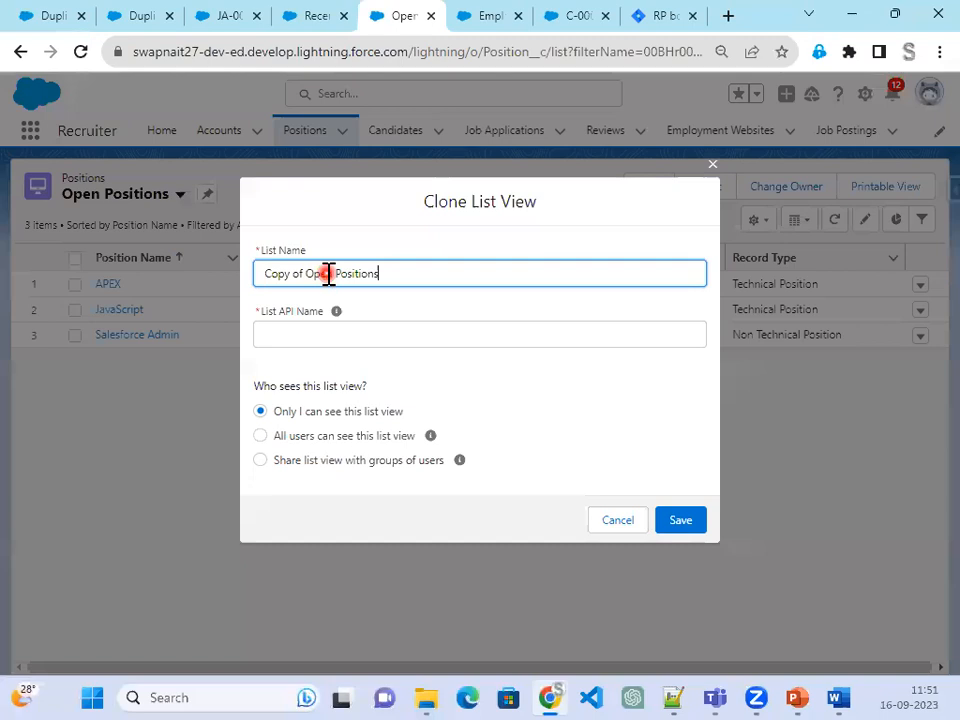
pyautogui.moveTo(330, 273); pyautogui.dragTo(229, 285)
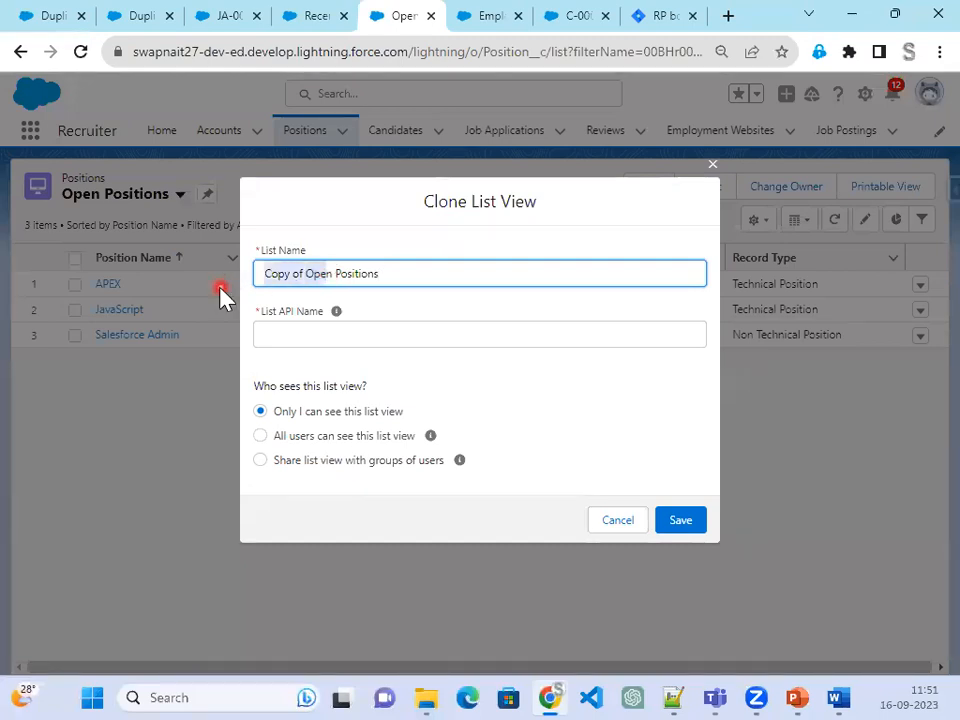
pyautogui.press('BackSpace')
pyautogui.write('Closed')
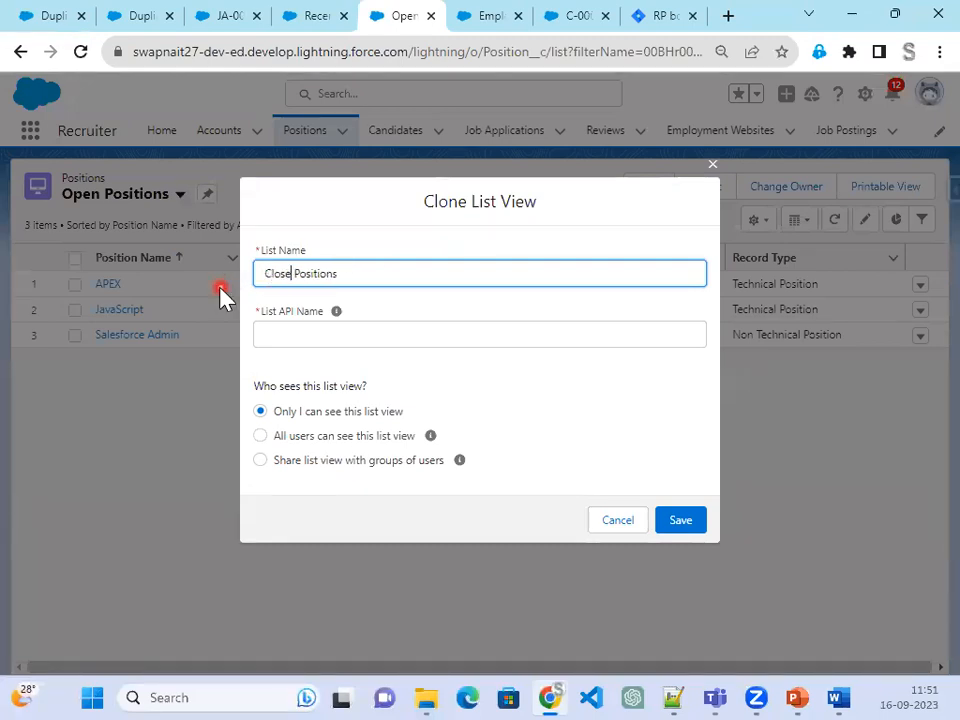
pyautogui.click(622, 410)
pyautogui.click(350, 437)
pyautogui.click(681, 521)
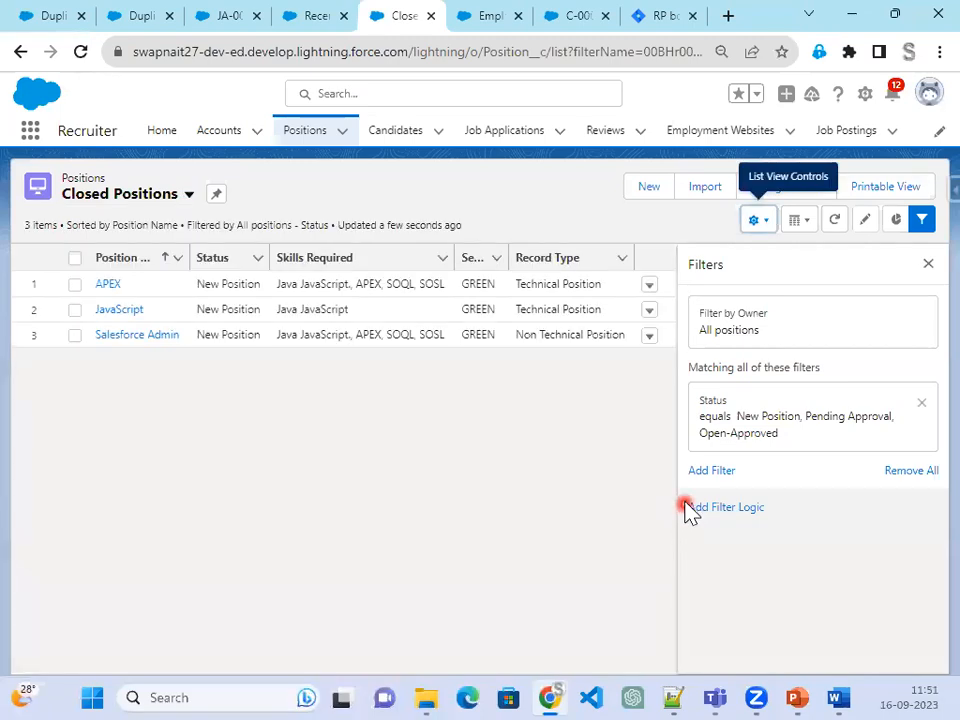
# Set the Closed Positions status filter to Closed-Filled, Closed-Not Approved and Closed-Cancelled only, and save the list view
pyautogui.click(752, 414)
pyautogui.click(447, 478)
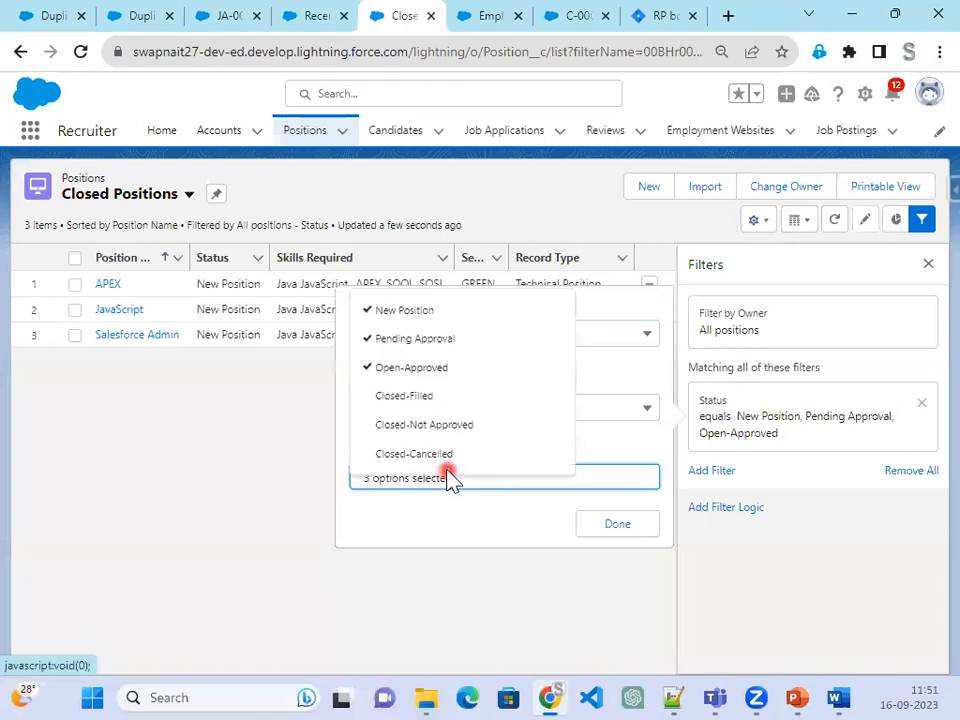
pyautogui.click(428, 312)
pyautogui.click(430, 340)
pyautogui.click(435, 369)
pyautogui.click(440, 398)
pyautogui.click(479, 426)
pyautogui.click(459, 459)
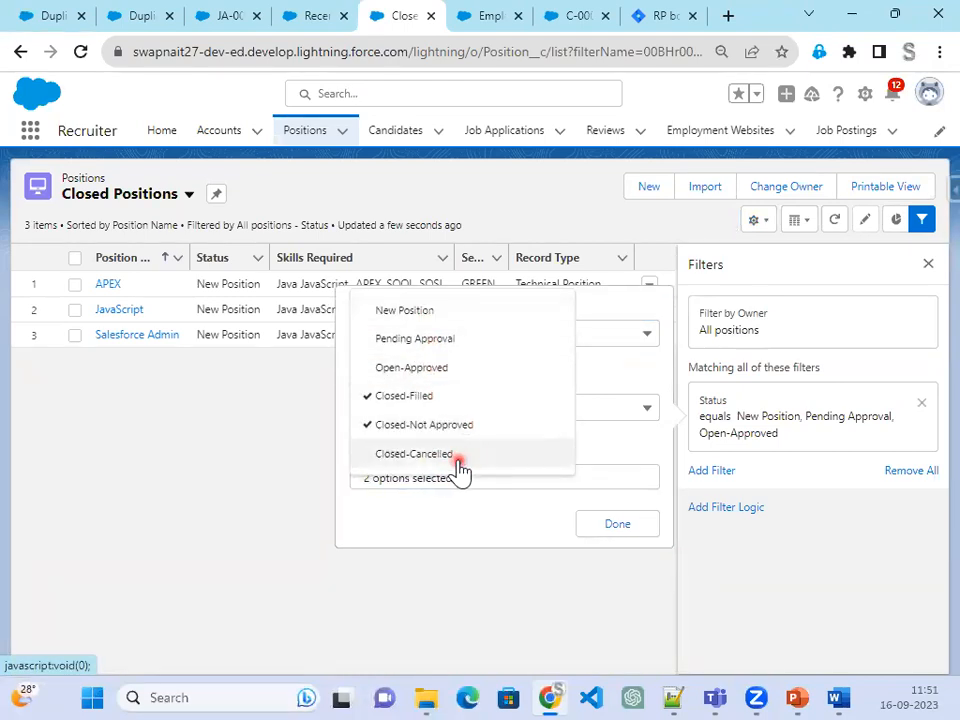
pyautogui.click(638, 526)
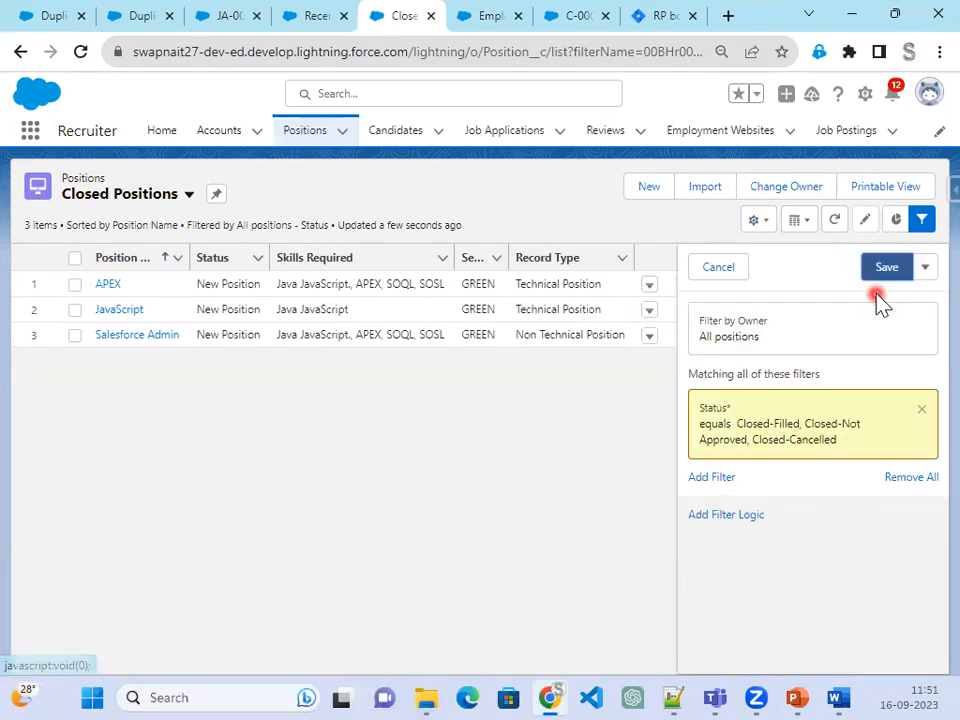
pyautogui.click(890, 272)
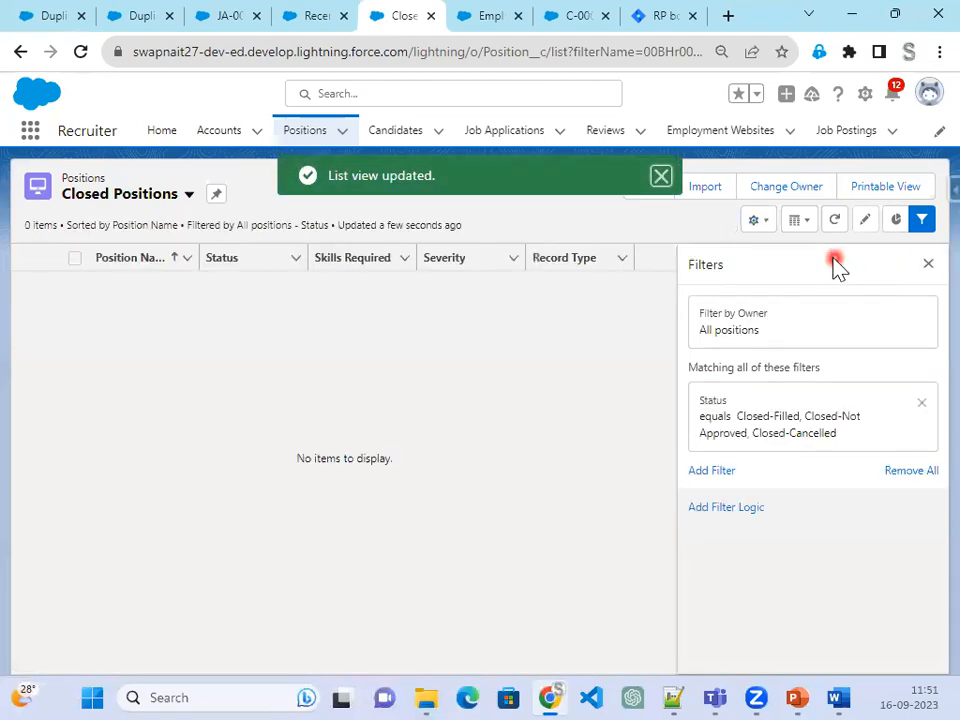
# Show the All list view of positions and check the remaining required views on the STEP - 38 slide in PowerPoint
pyautogui.click(188, 196)
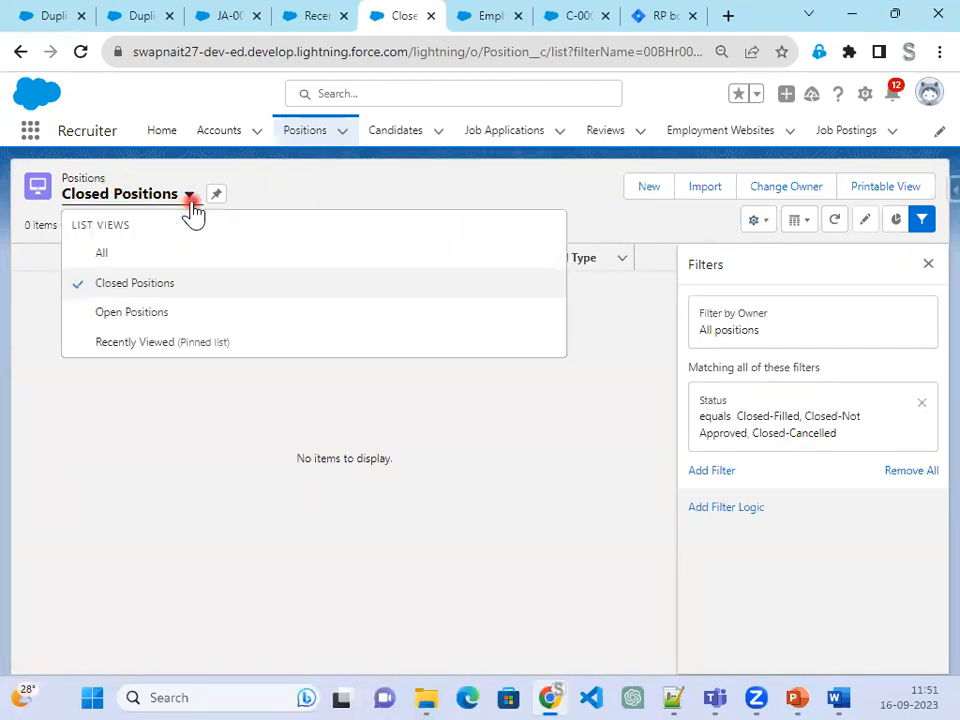
pyautogui.click(165, 267)
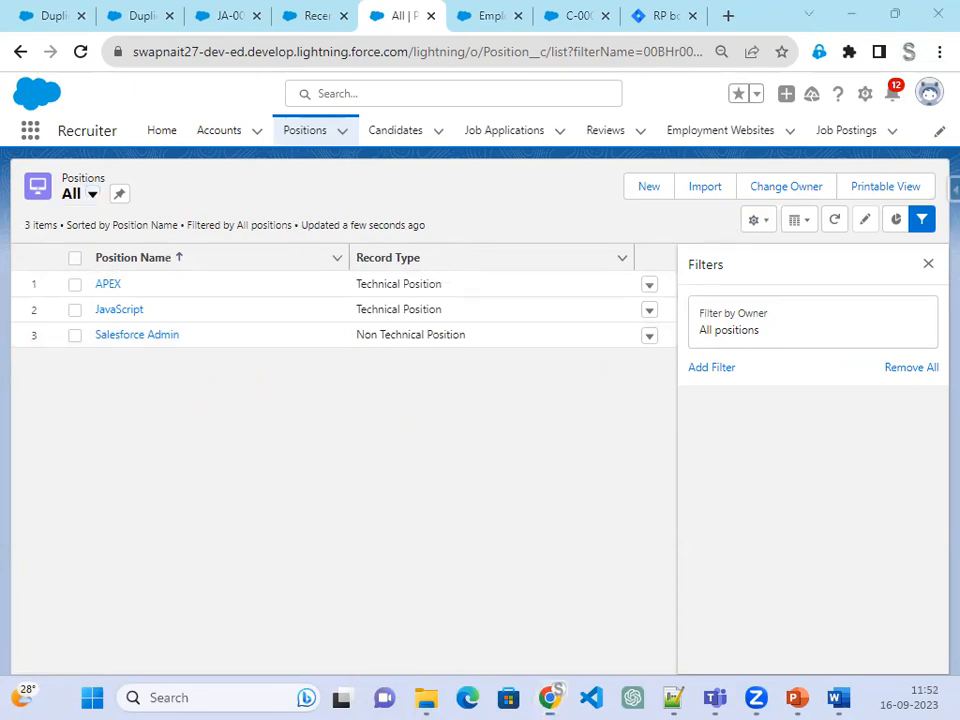
pyautogui.hotkey('alt', 'Tab')
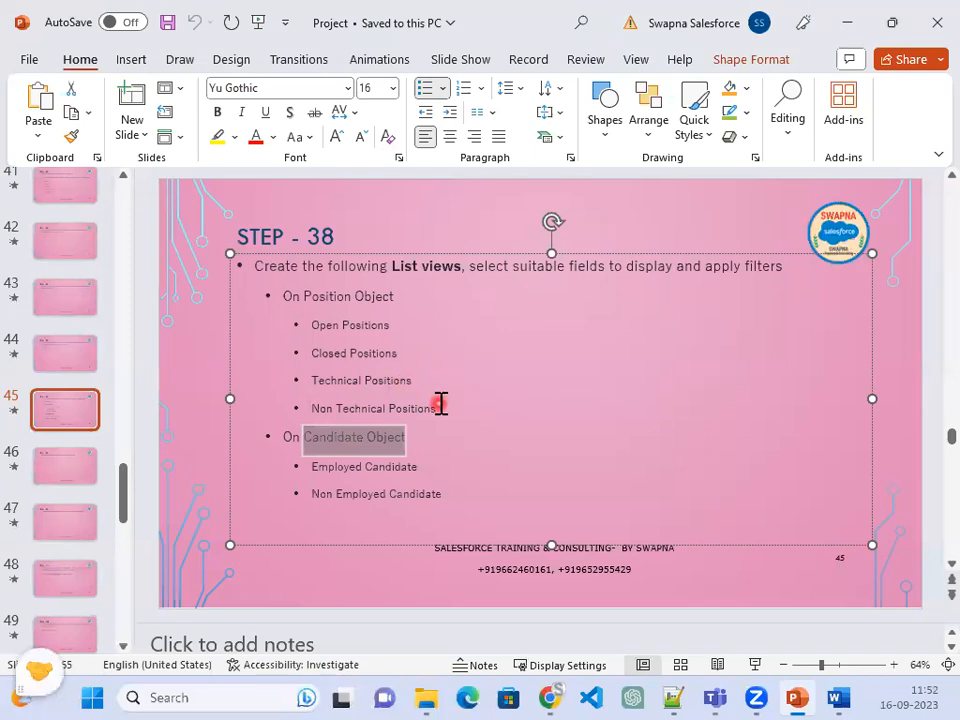
pyautogui.click(849, 22)
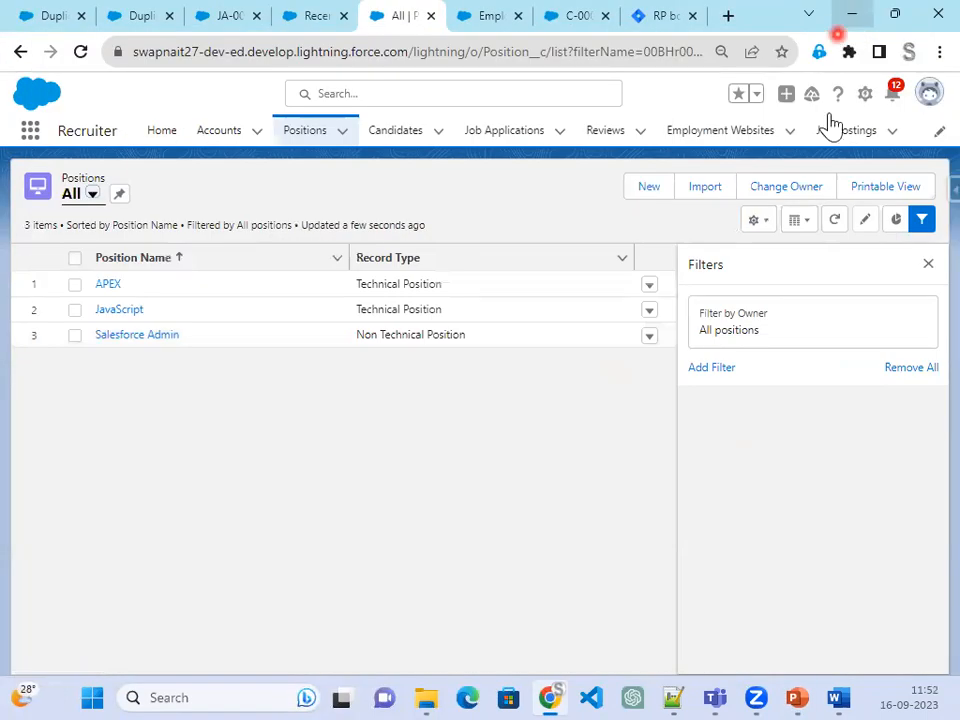
# Clone the All list view as Technical Position and make it visible to all users
pyautogui.click(762, 224)
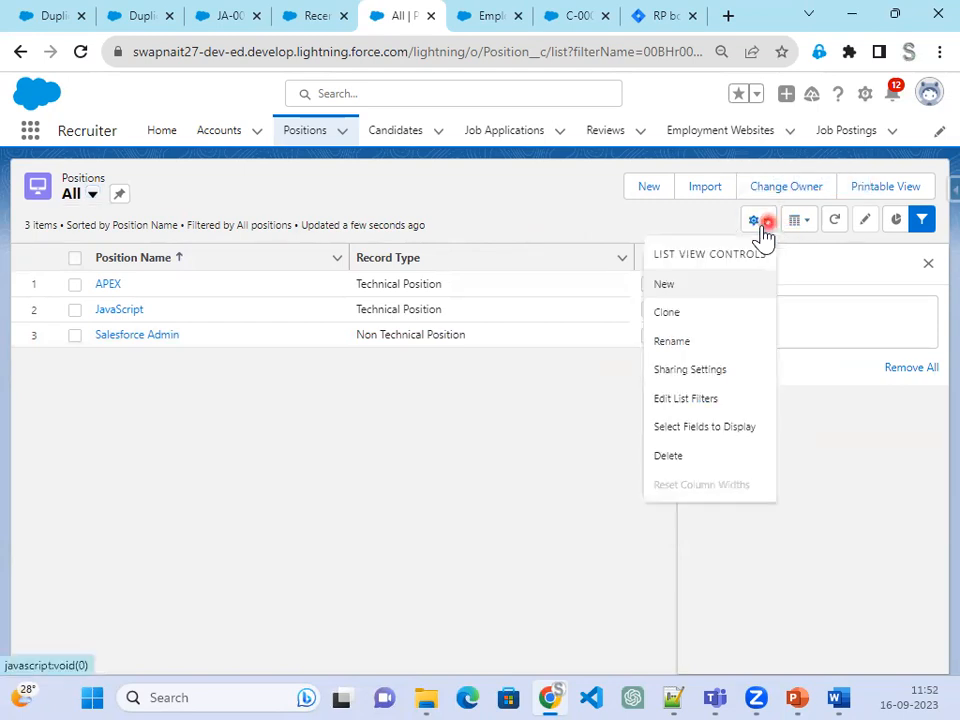
pyautogui.click(676, 314)
pyautogui.moveTo(291, 280); pyautogui.dragTo(224, 278)
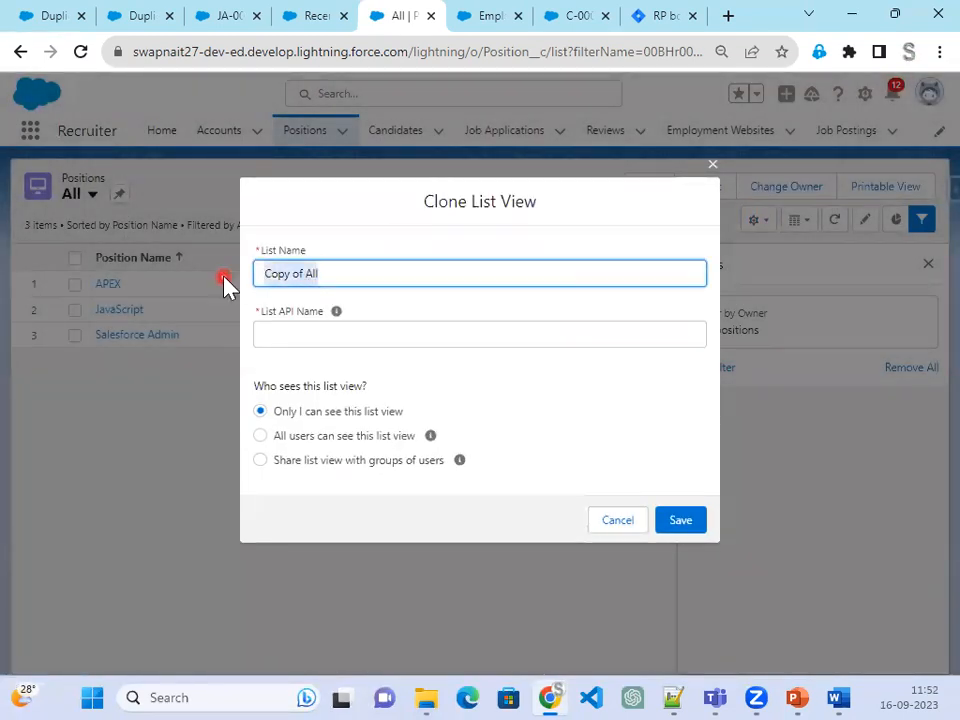
pyautogui.write('Techn')
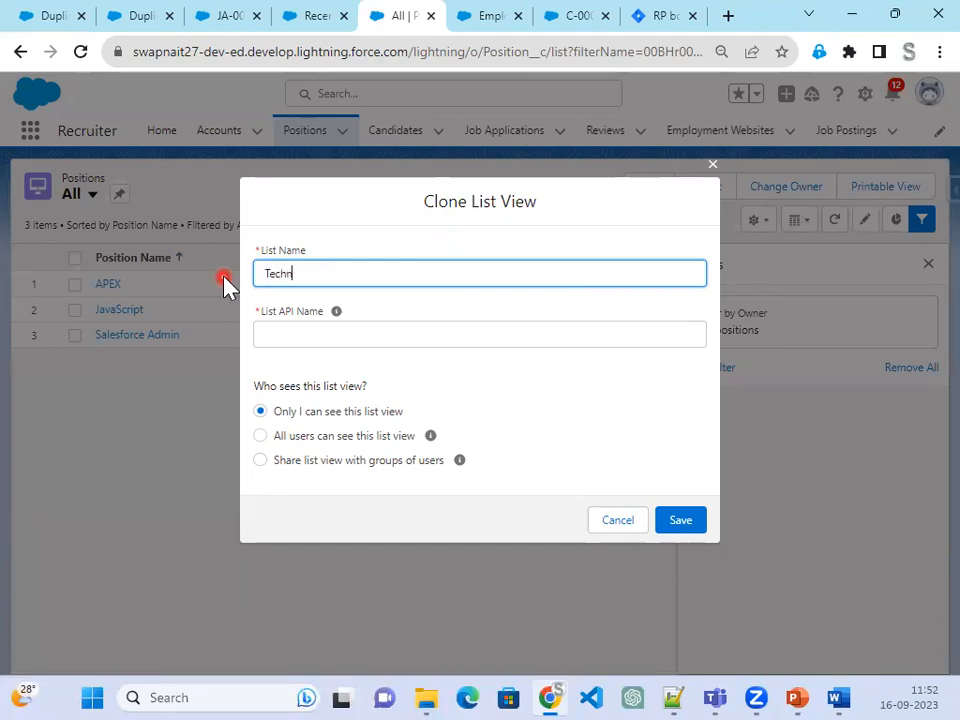
pyautogui.write('ical Position')
pyautogui.press('Tab')
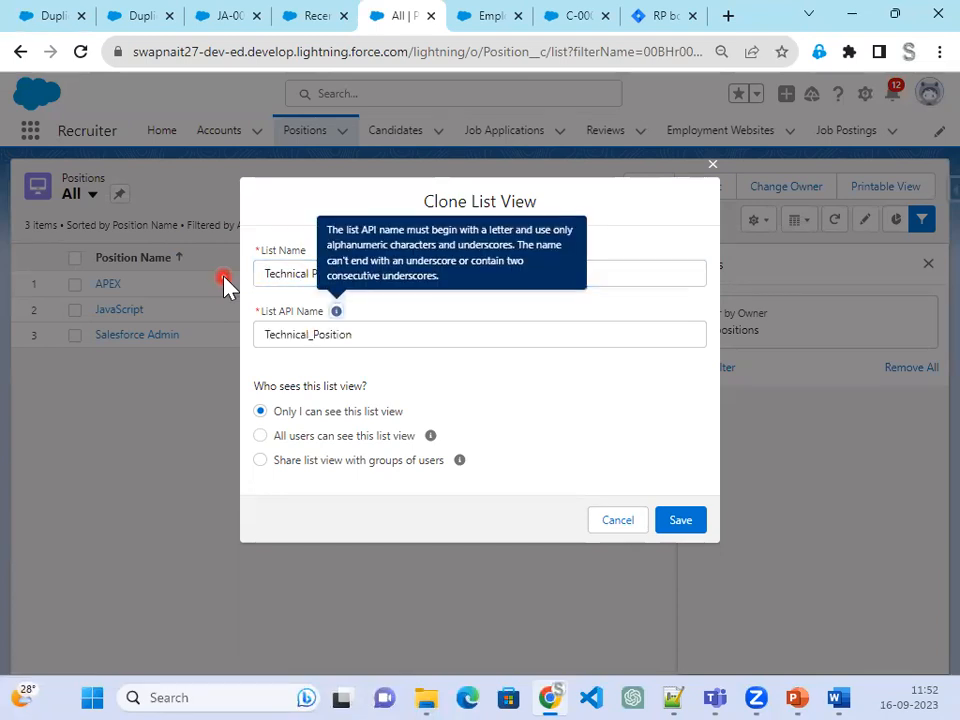
pyautogui.click(360, 437)
pyautogui.click(681, 520)
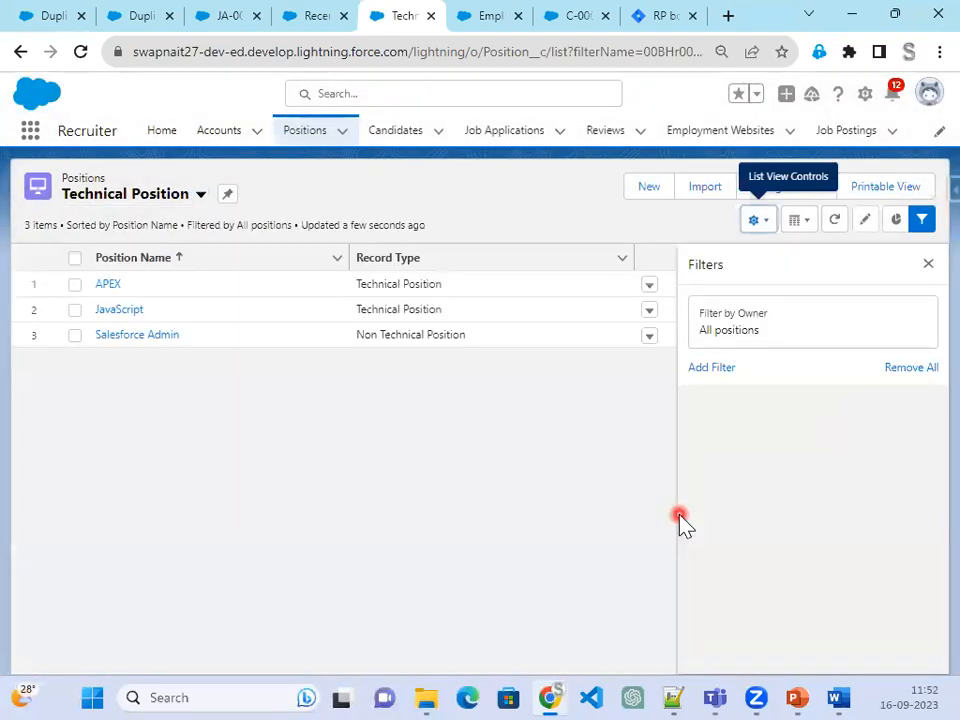
# Add a filter for Record Type equals Technical Position to the Technical Position list view and save it
pyautogui.click(711, 367)
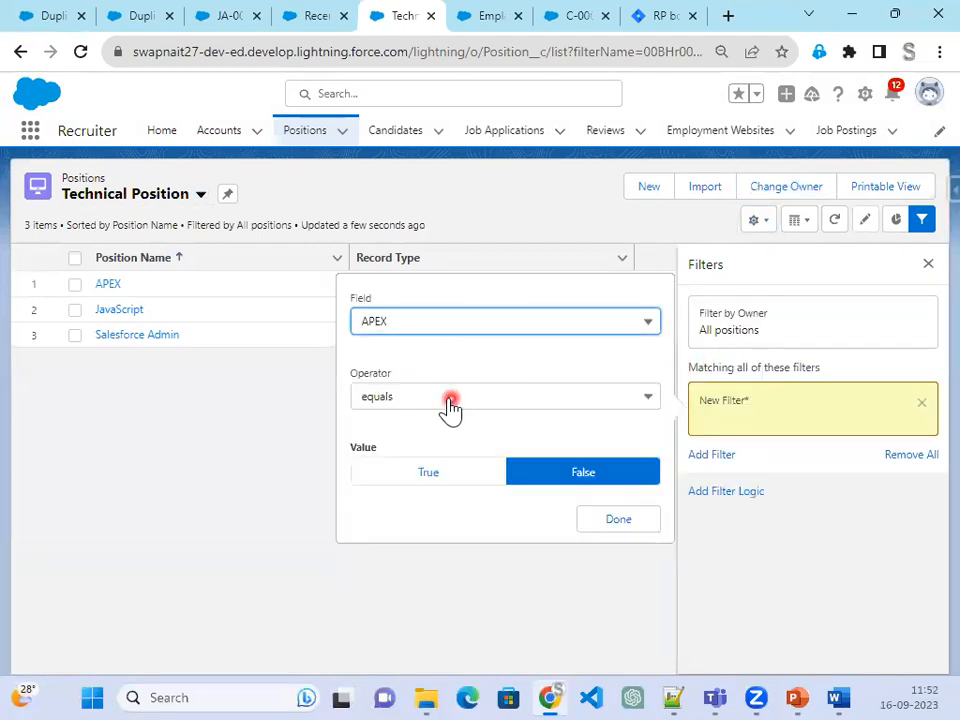
pyautogui.click(427, 321)
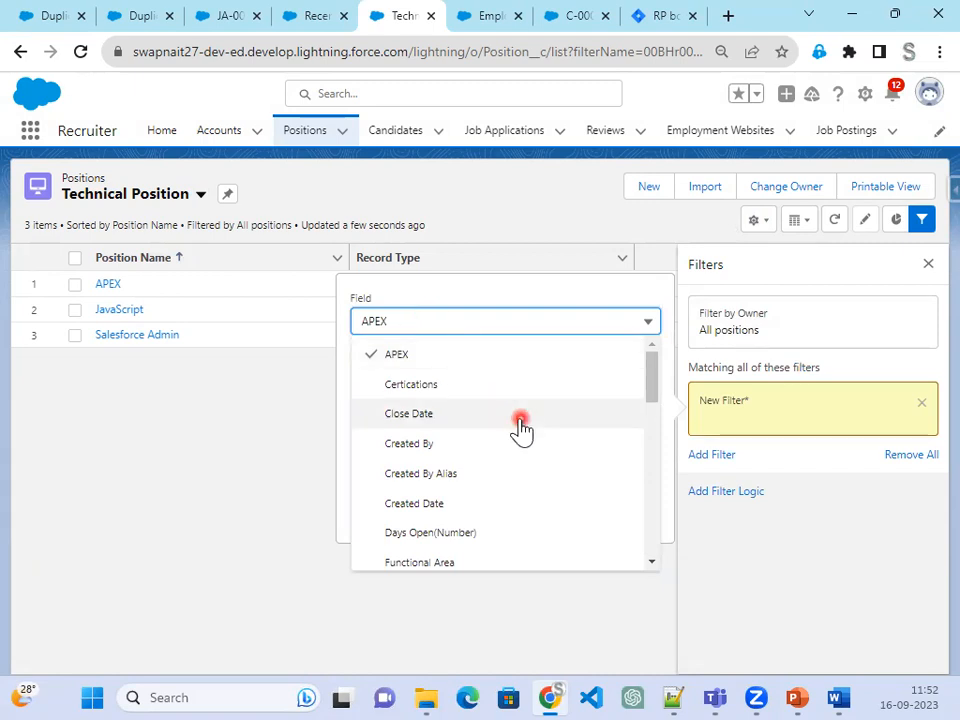
pyautogui.scroll(-10, 520, 430)
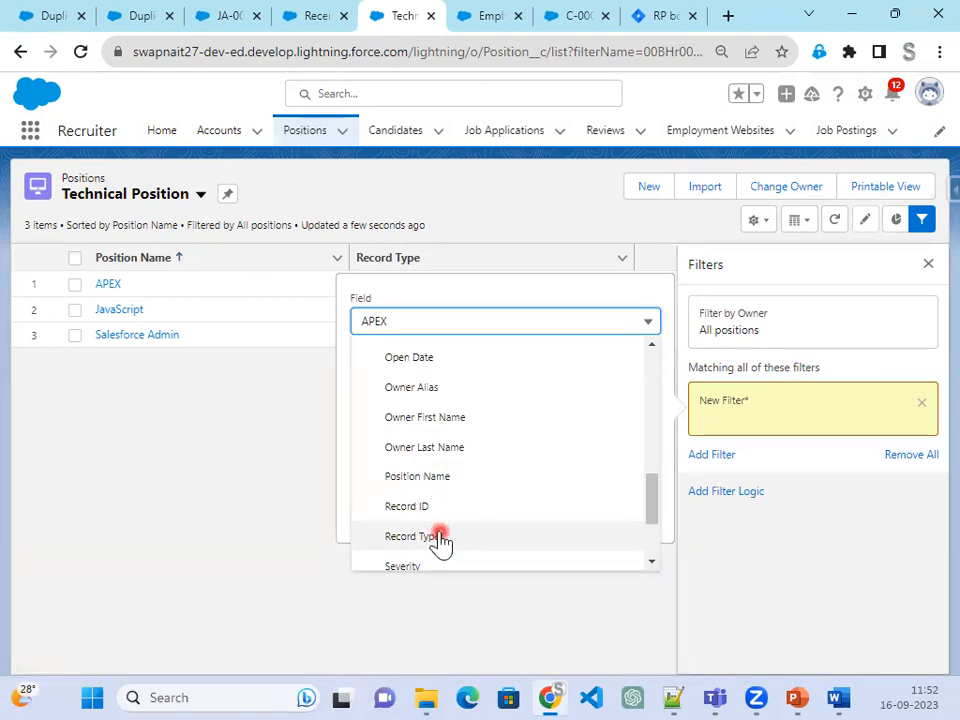
pyautogui.click(440, 540)
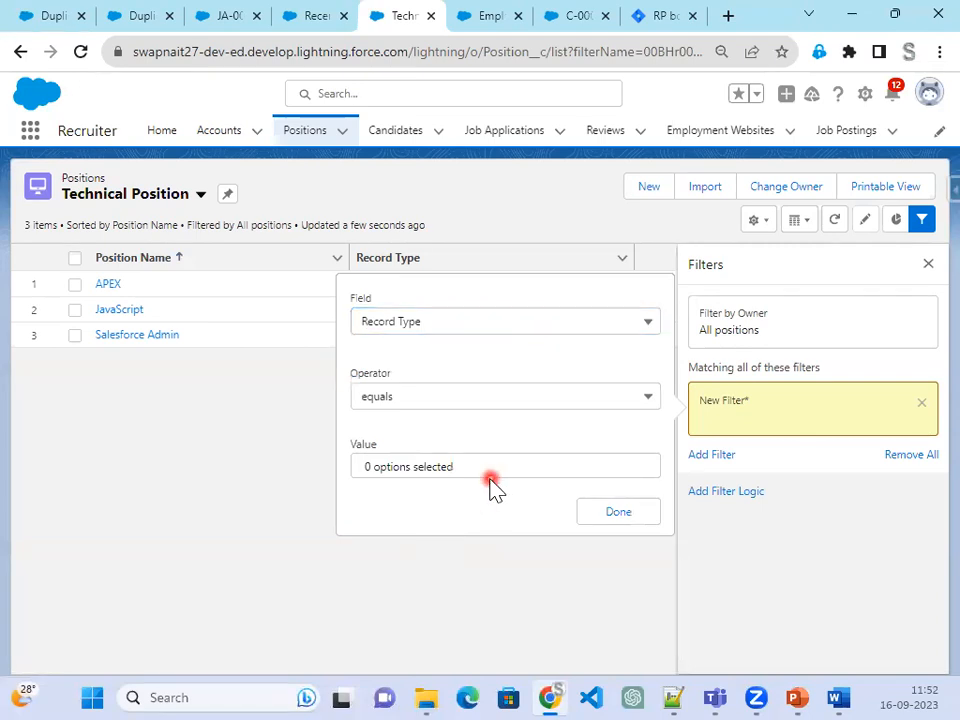
pyautogui.click(497, 473)
pyautogui.click(465, 516)
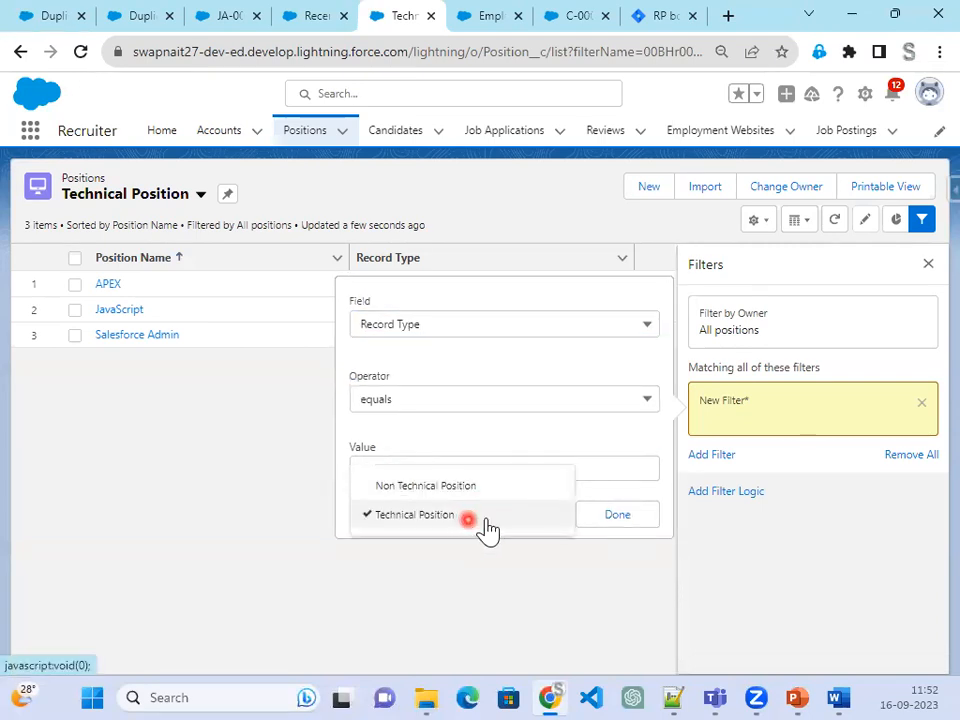
pyautogui.click(634, 522)
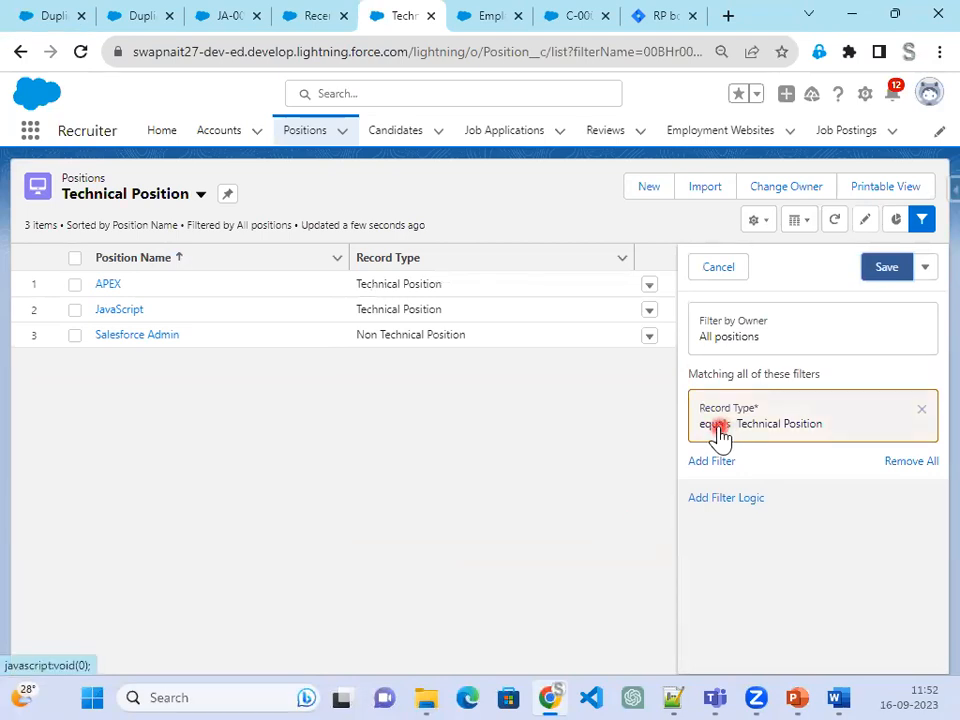
pyautogui.click(886, 274)
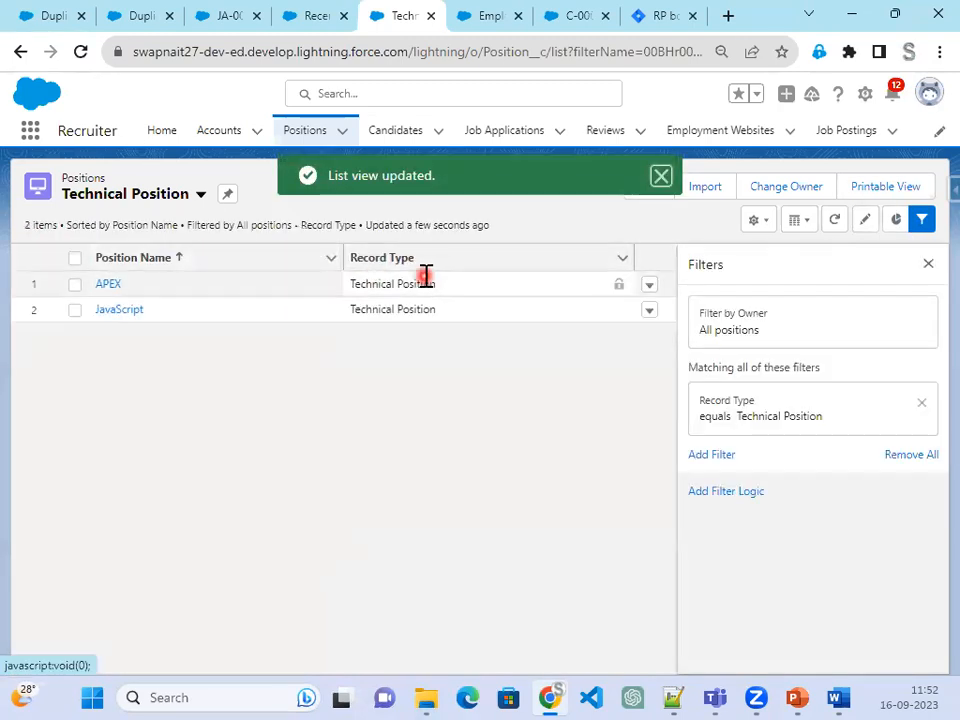
# Clone the Technical Position list view as Non-Technical Position and make it visible to all users
pyautogui.click(763, 221)
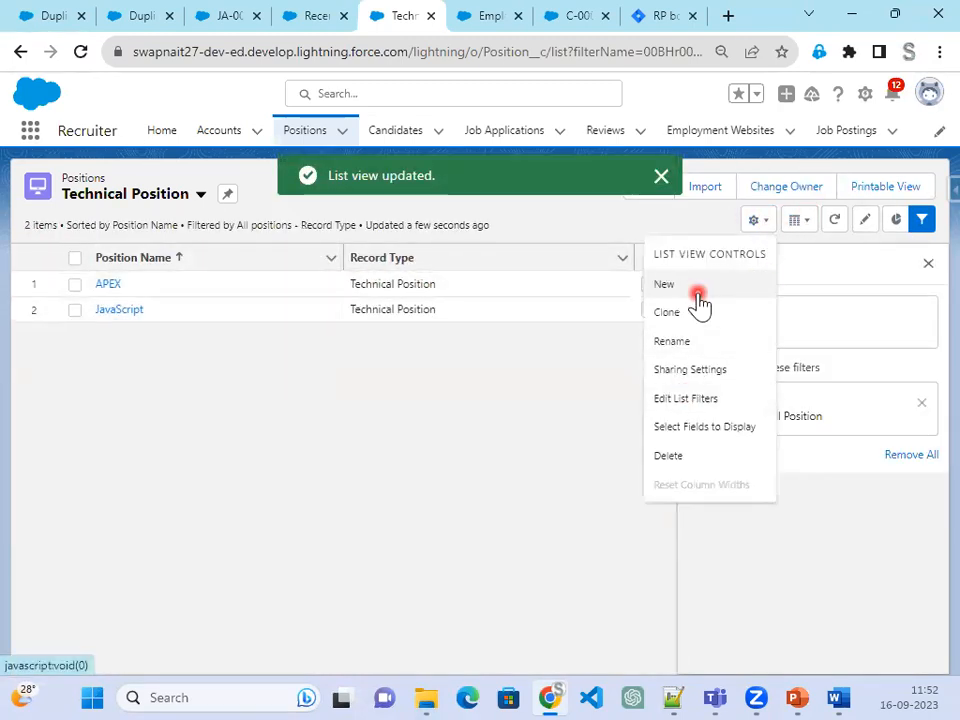
pyautogui.click(679, 316)
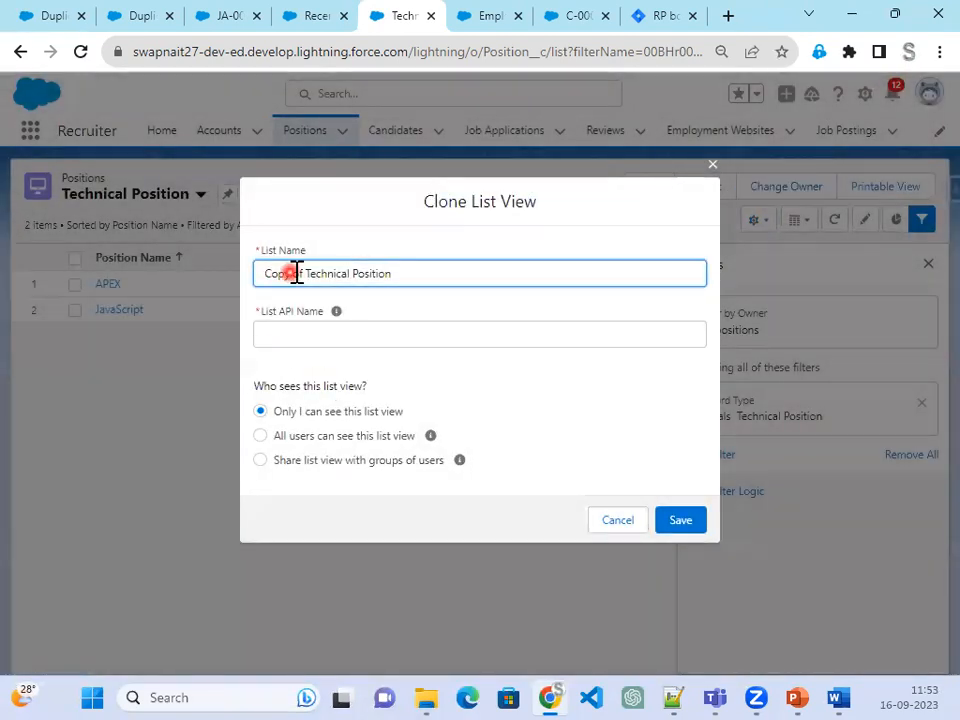
pyautogui.moveTo(302, 273); pyautogui.dragTo(248, 287)
pyautogui.write('Non-')
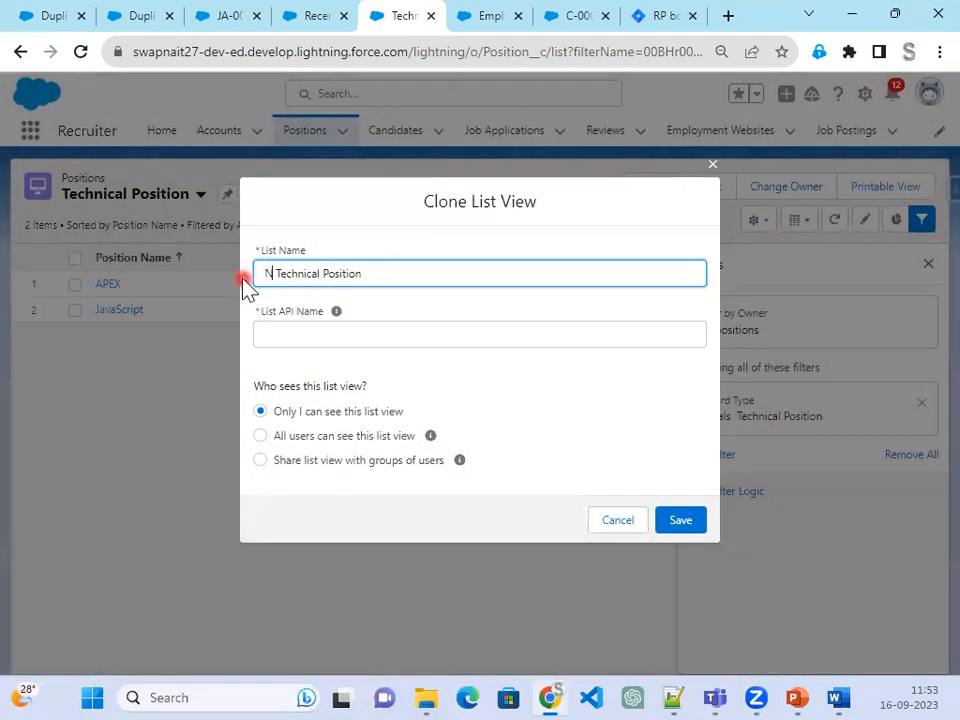
pyautogui.press('Delete')
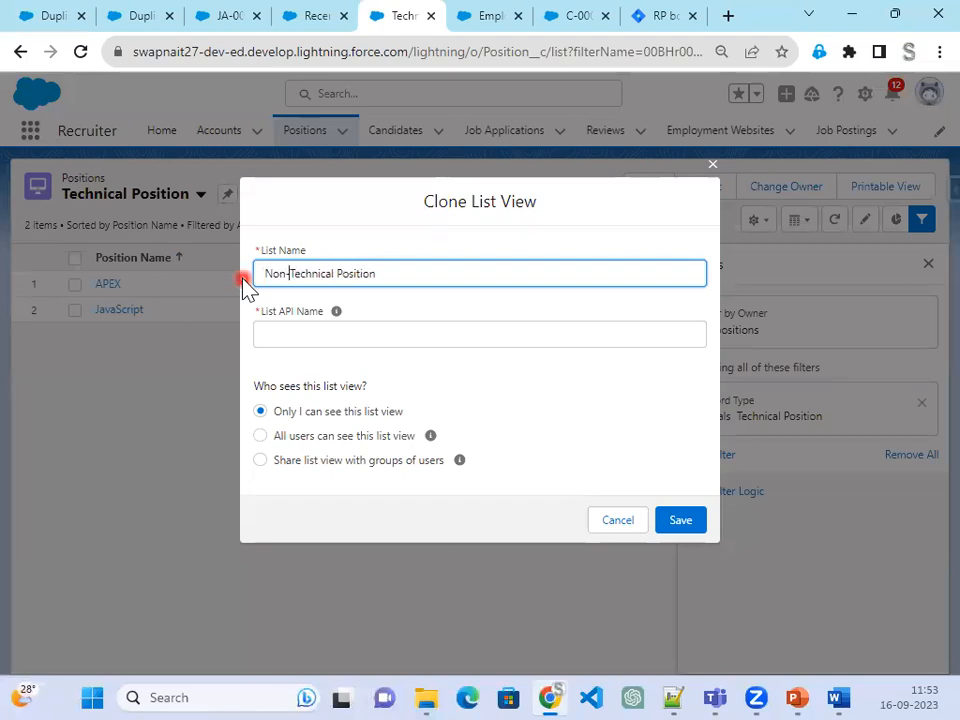
pyautogui.click(355, 437)
pyautogui.click(690, 521)
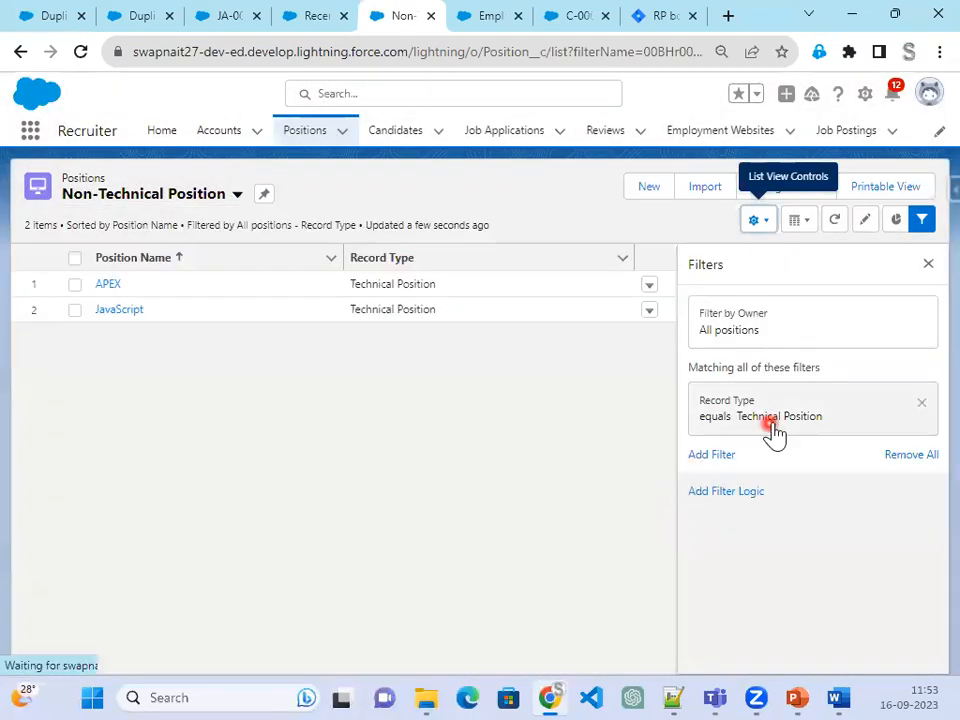
# Change the Non-Technical Position list view's filter to Record Type equals Non Technical Position, save it, and review the available position list views
pyautogui.click(778, 420)
pyautogui.click(432, 320)
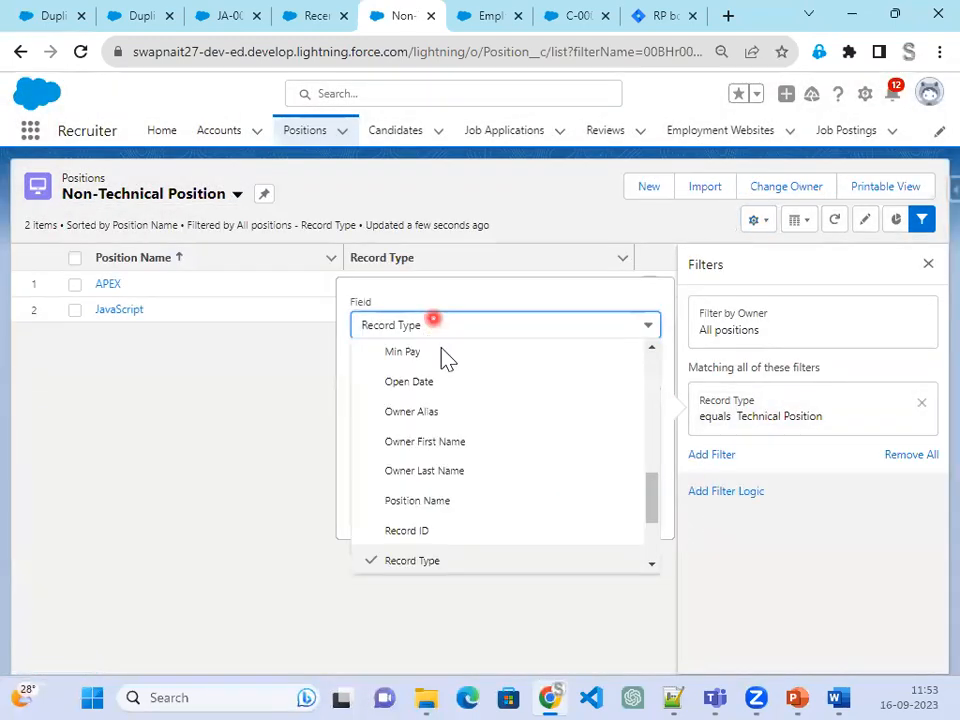
pyautogui.click(493, 325)
pyautogui.click(478, 470)
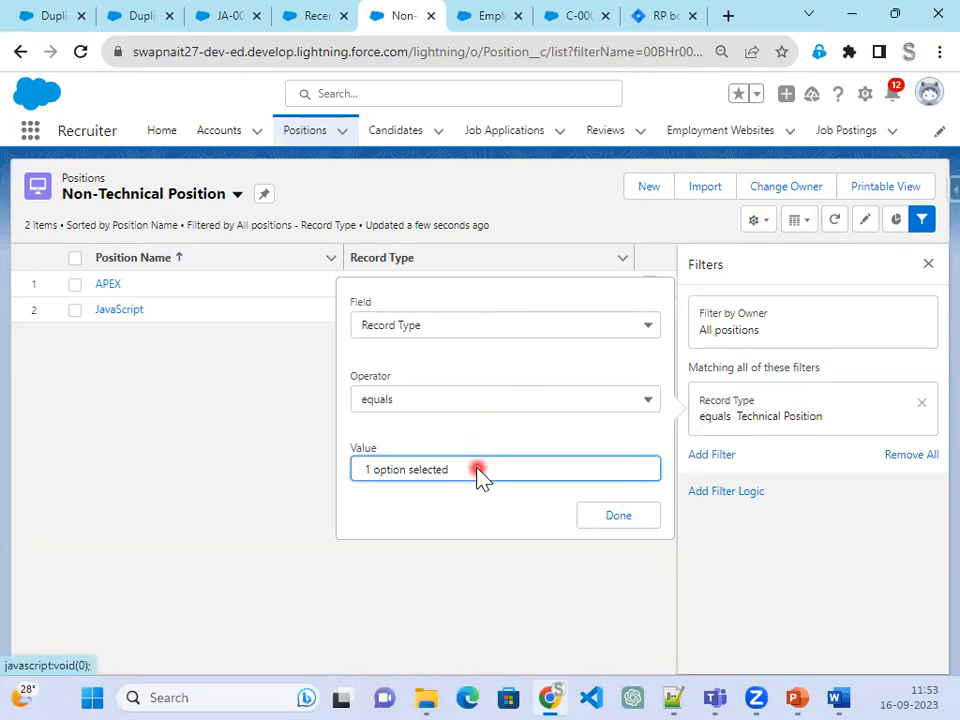
pyautogui.click(440, 486)
pyautogui.click(441, 516)
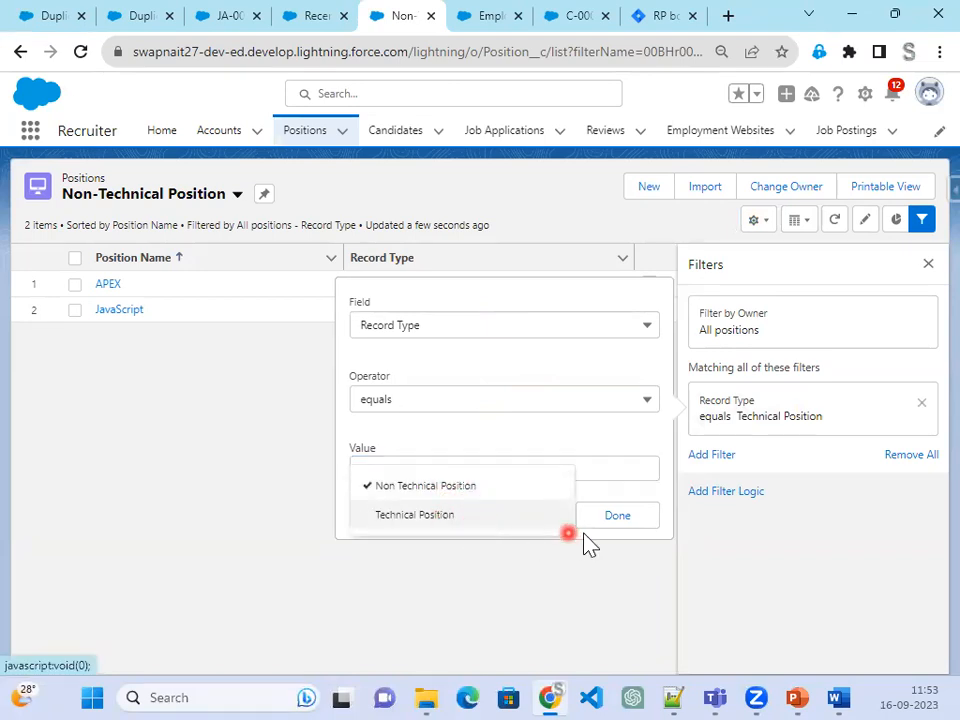
pyautogui.click(617, 520)
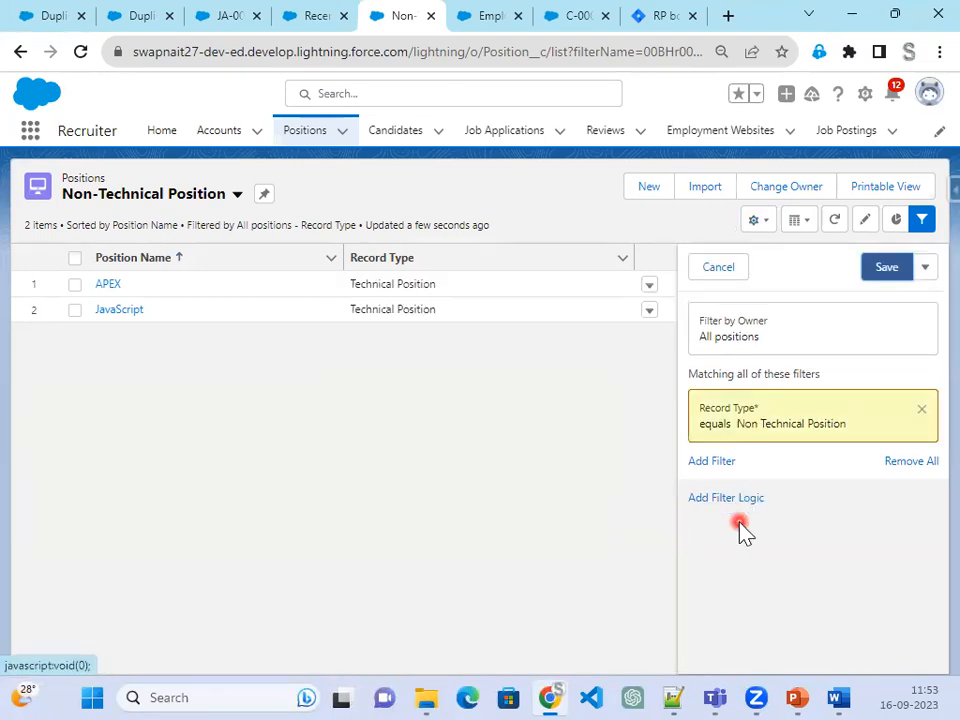
pyautogui.click(864, 270)
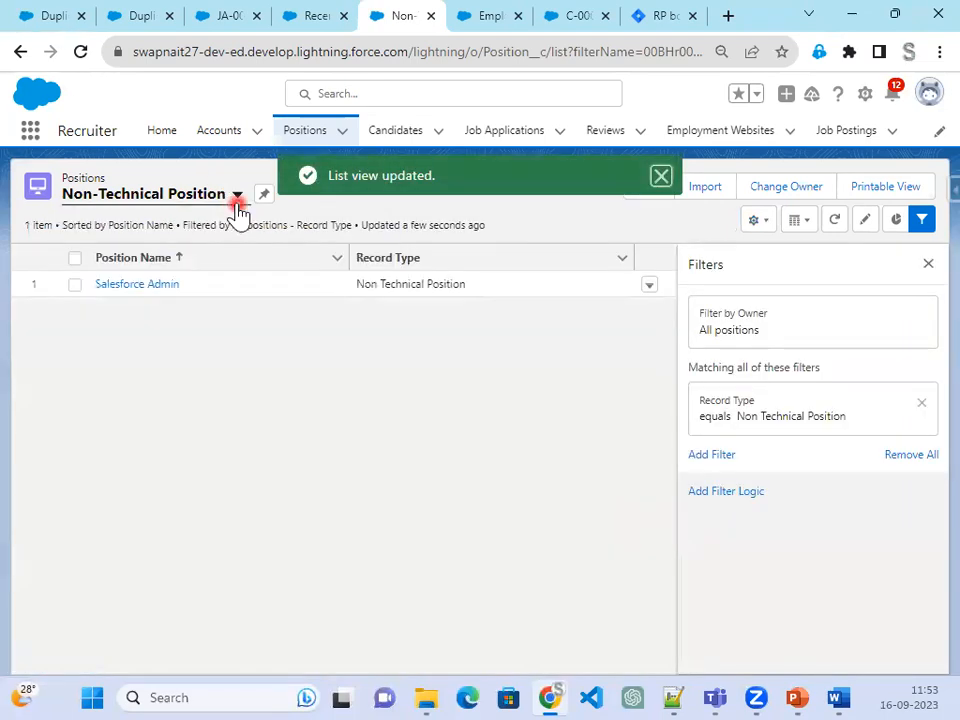
pyautogui.click(237, 196)
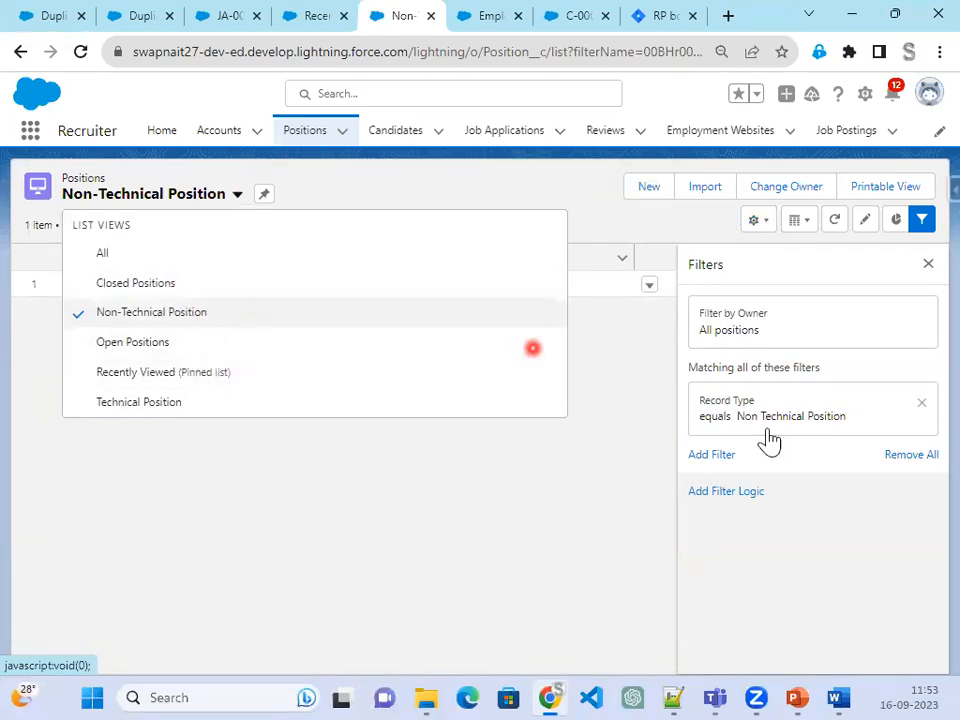
pyautogui.click(521, 562)
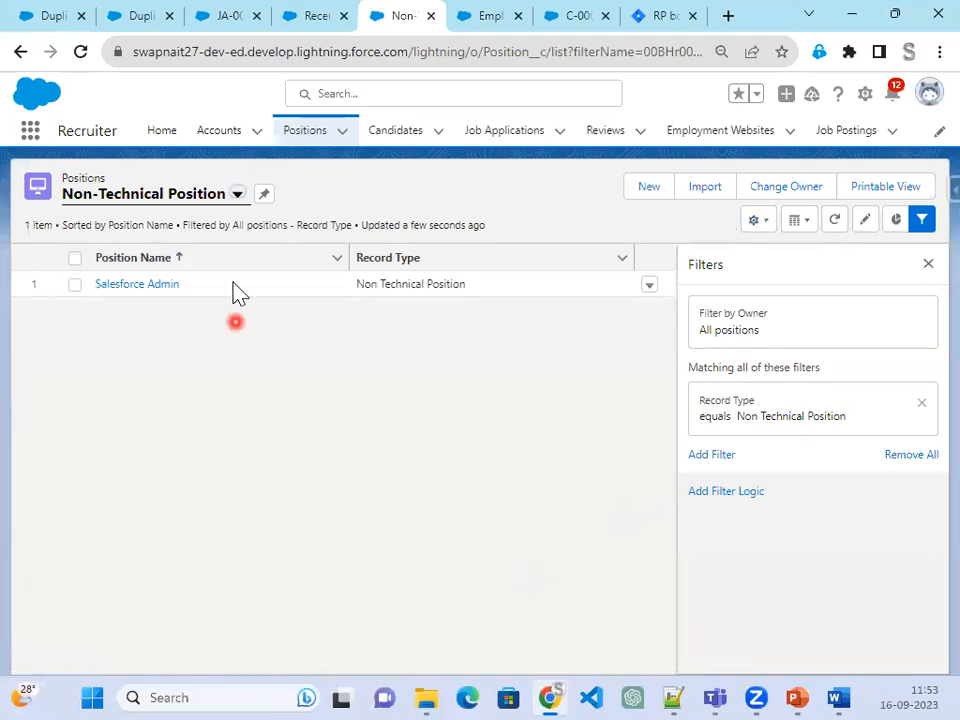
# Show the Candidates object's records and check the required candidate list views on the STEP - 38 slide in PowerPoint
pyautogui.click(408, 140)
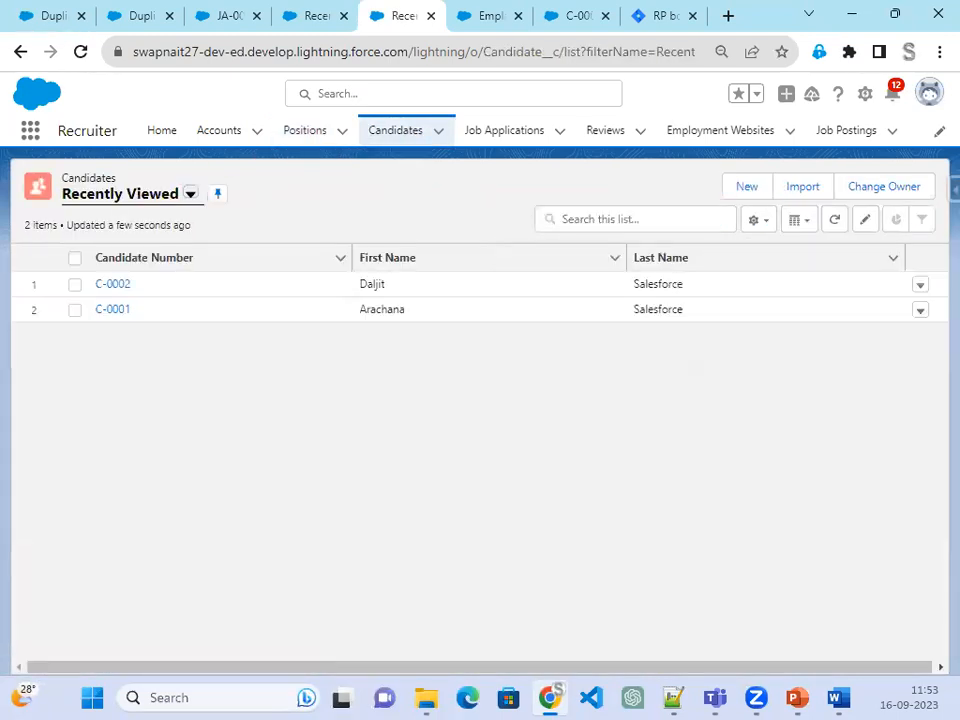
pyautogui.click(797, 698)
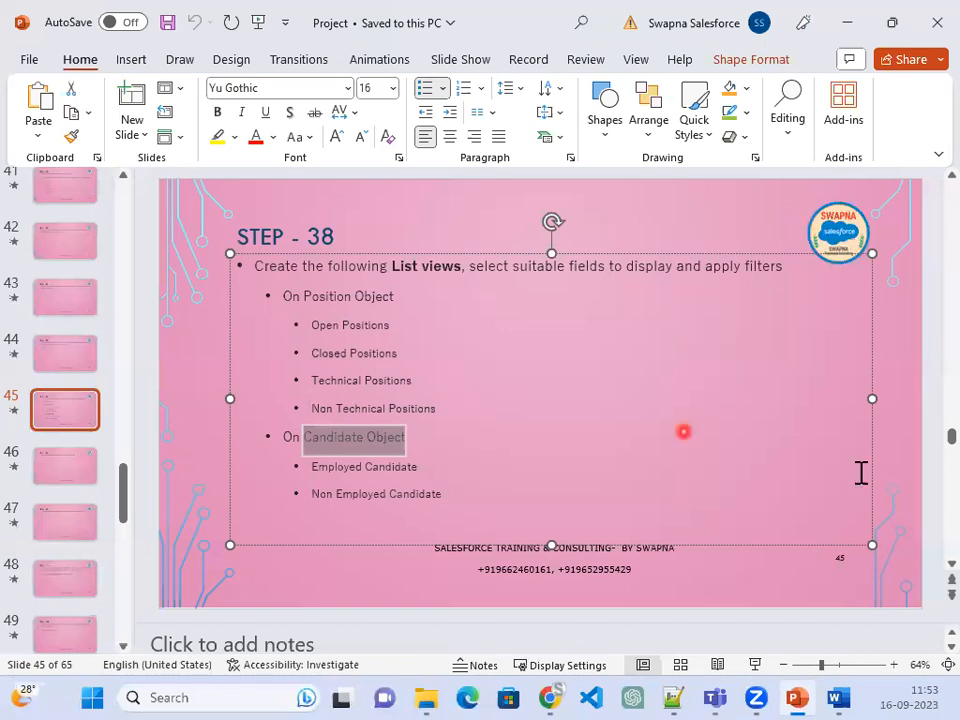
pyautogui.moveTo(421, 467); pyautogui.dragTo(298, 468)
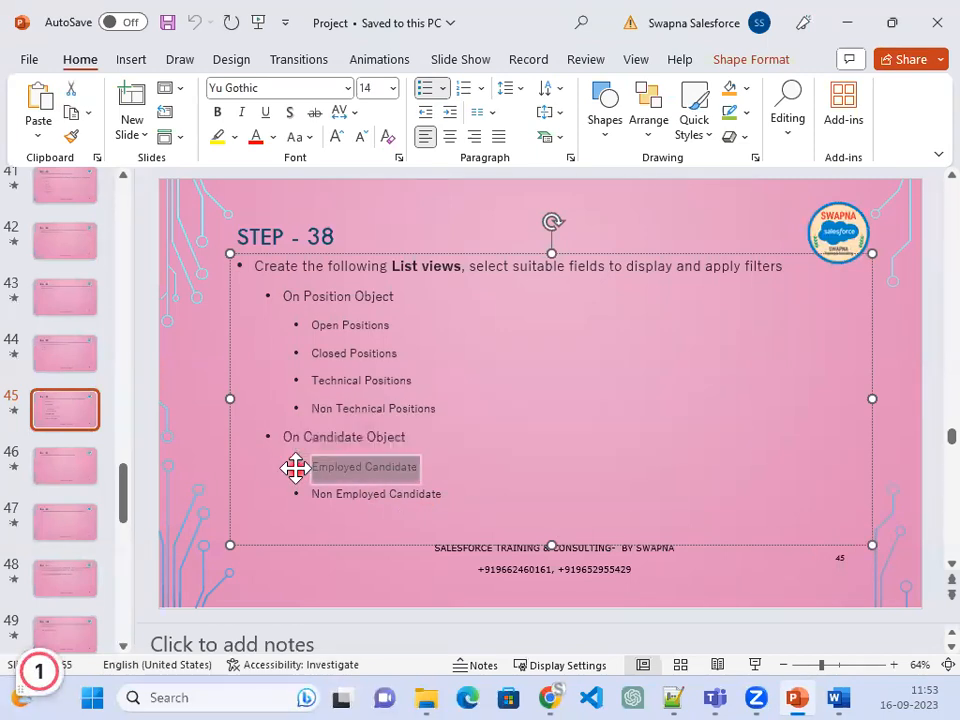
pyautogui.click(849, 22)
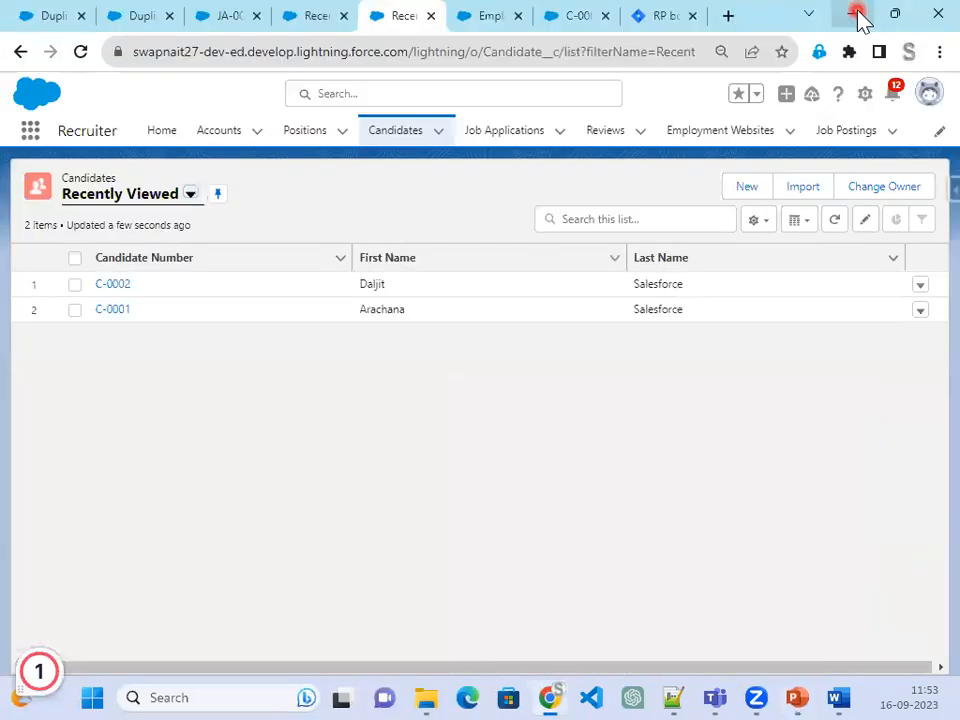
# Clone the All list view of candidates as Employed Candidate and make it visible to all users
pyautogui.click(760, 220)
pyautogui.click(188, 194)
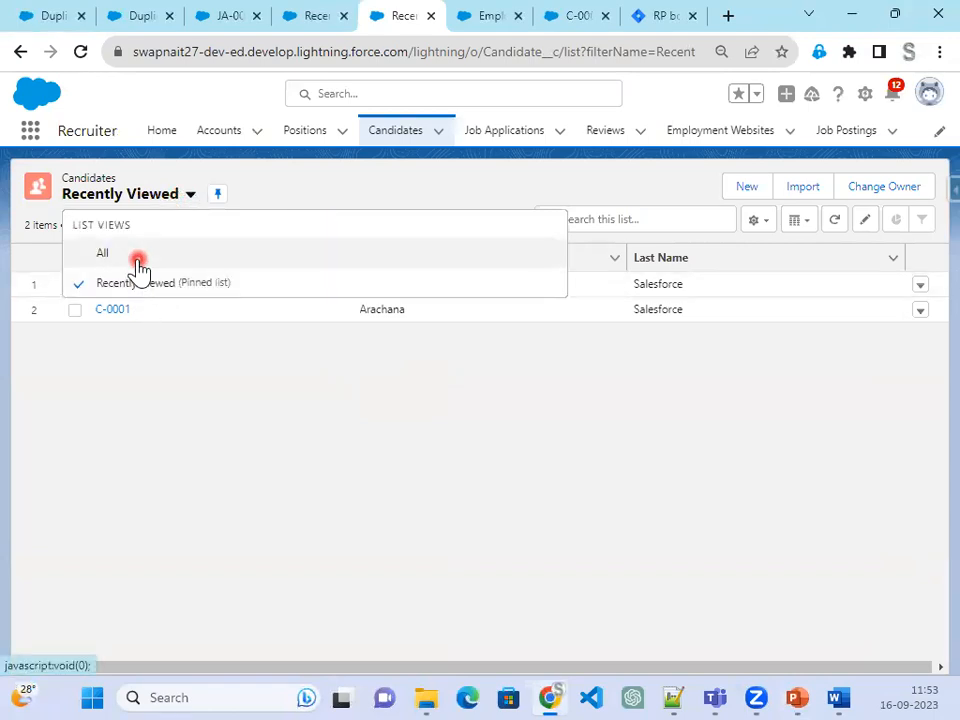
pyautogui.click(139, 262)
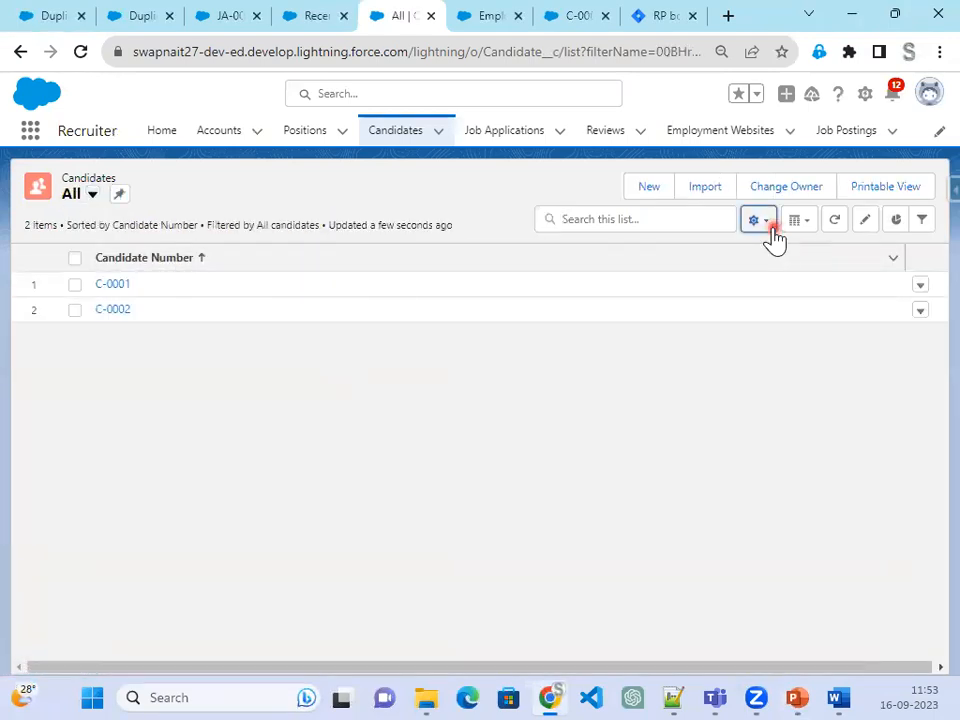
pyautogui.click(762, 223)
pyautogui.click(697, 314)
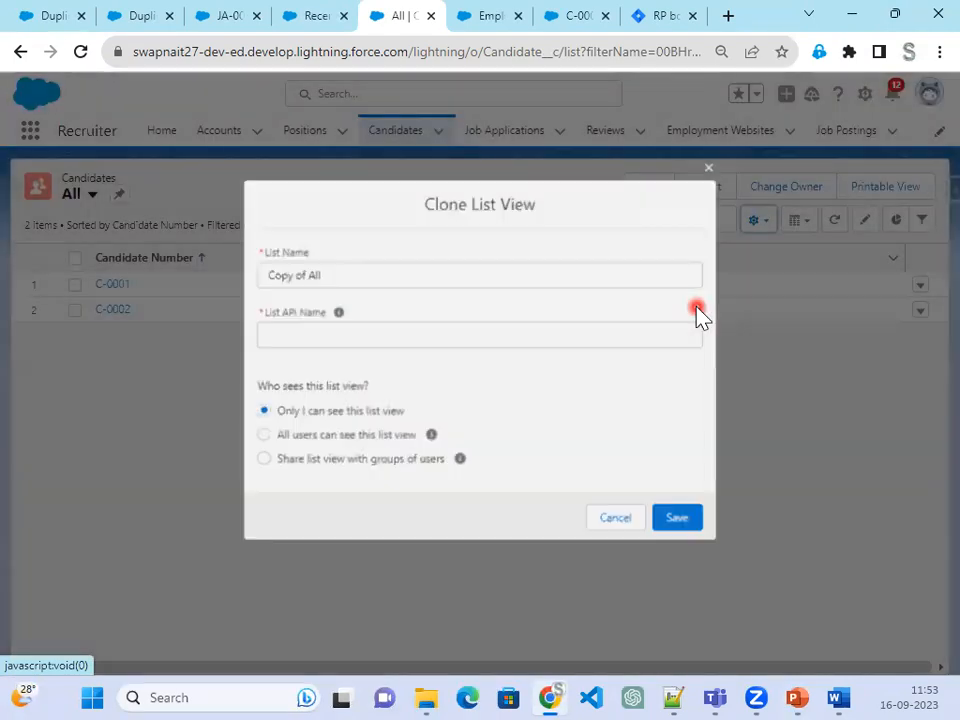
pyautogui.moveTo(379, 283); pyautogui.dragTo(148, 261)
pyautogui.write('Employed Candidate')
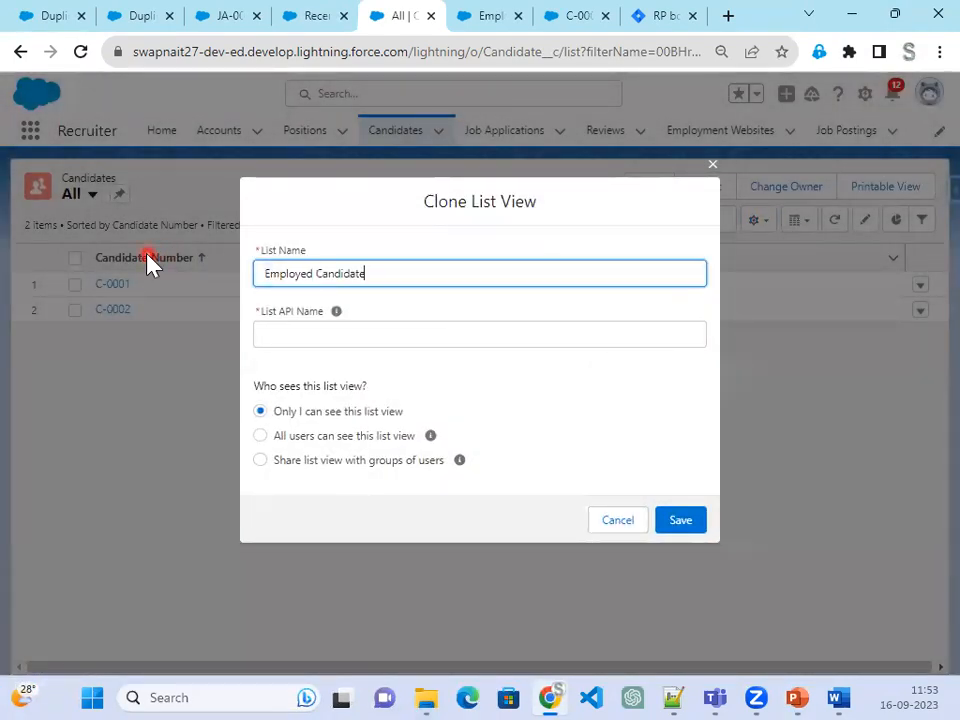
pyautogui.click(570, 420)
pyautogui.click(403, 437)
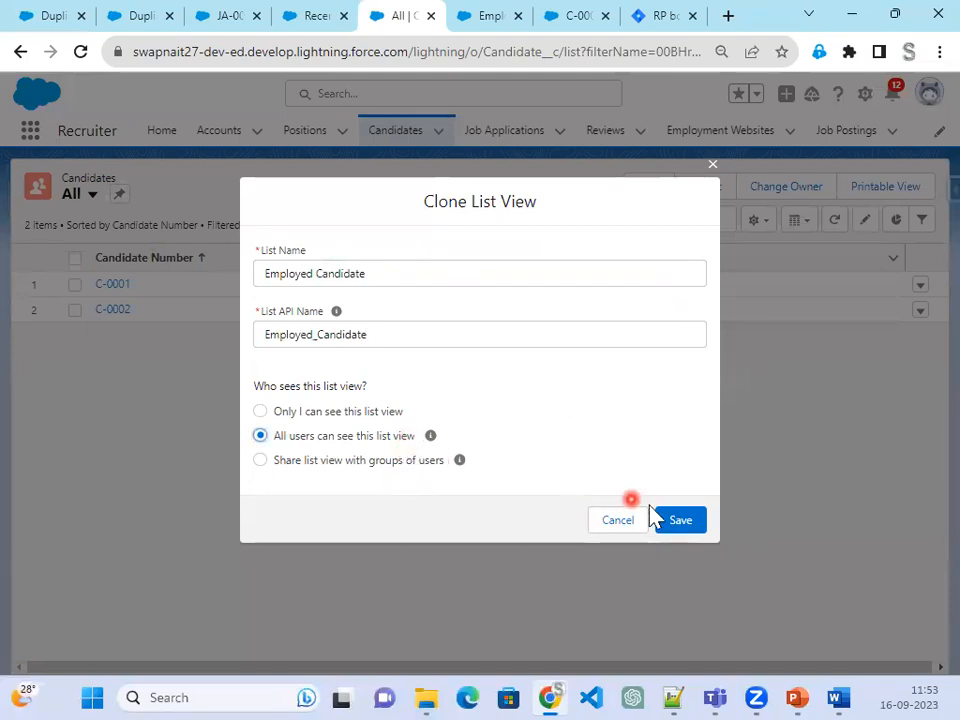
pyautogui.click(680, 521)
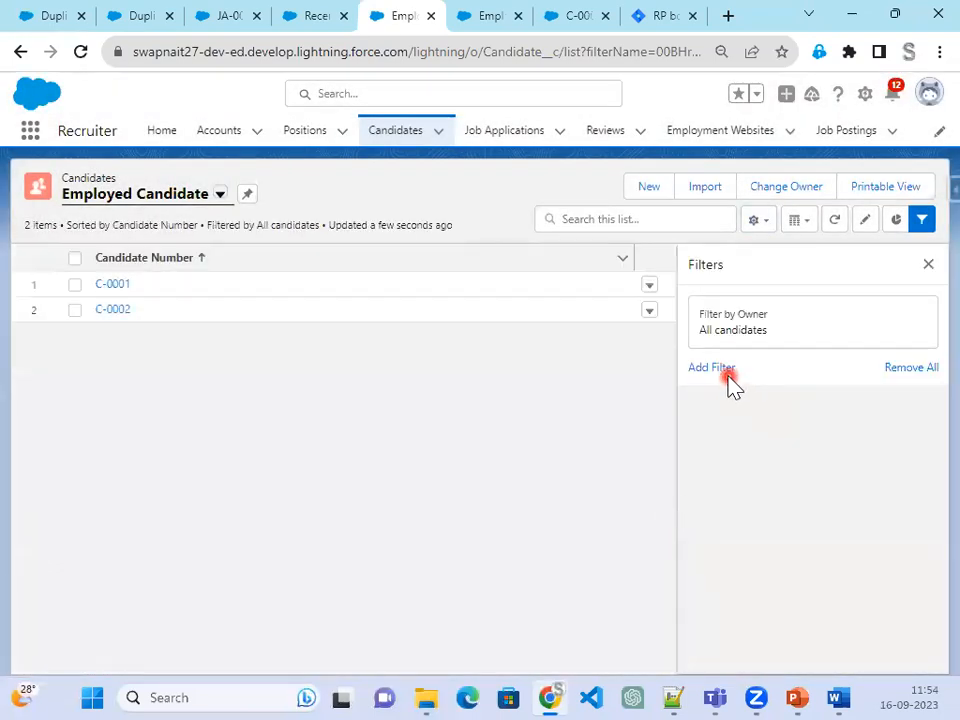
# Add a filter for Is Candidate Currently Working equals True to the Employed Candidate list view and save it
pyautogui.click(718, 370)
pyautogui.click(424, 326)
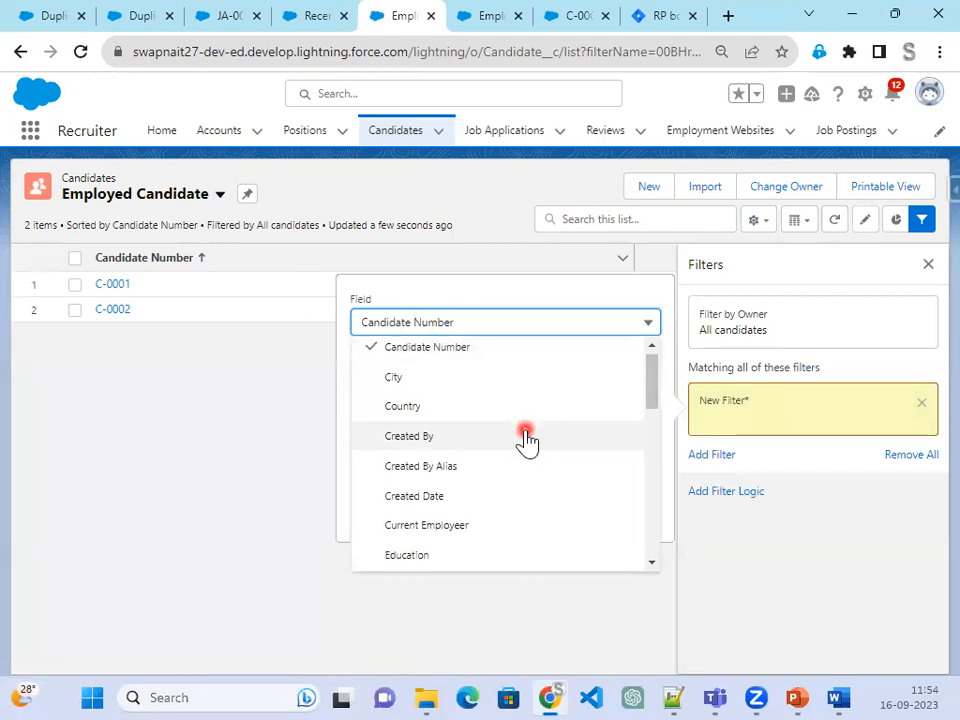
pyautogui.scroll(-3, 525, 441)
pyautogui.scroll(-2, 525, 441)
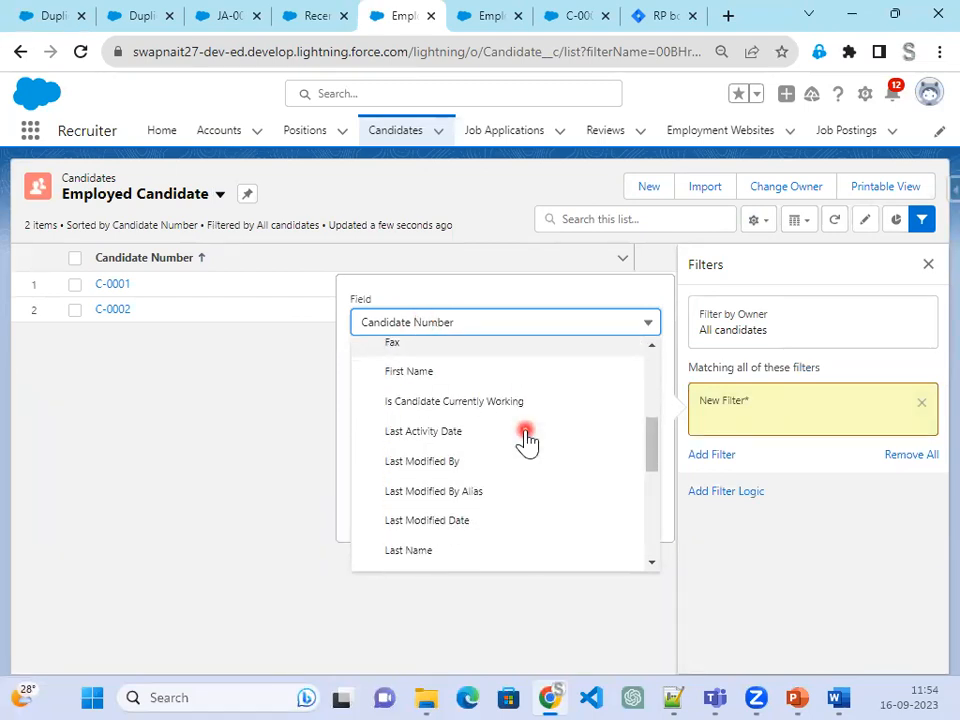
pyautogui.scroll(-2, 525, 441)
pyautogui.scroll(-4, 525, 441)
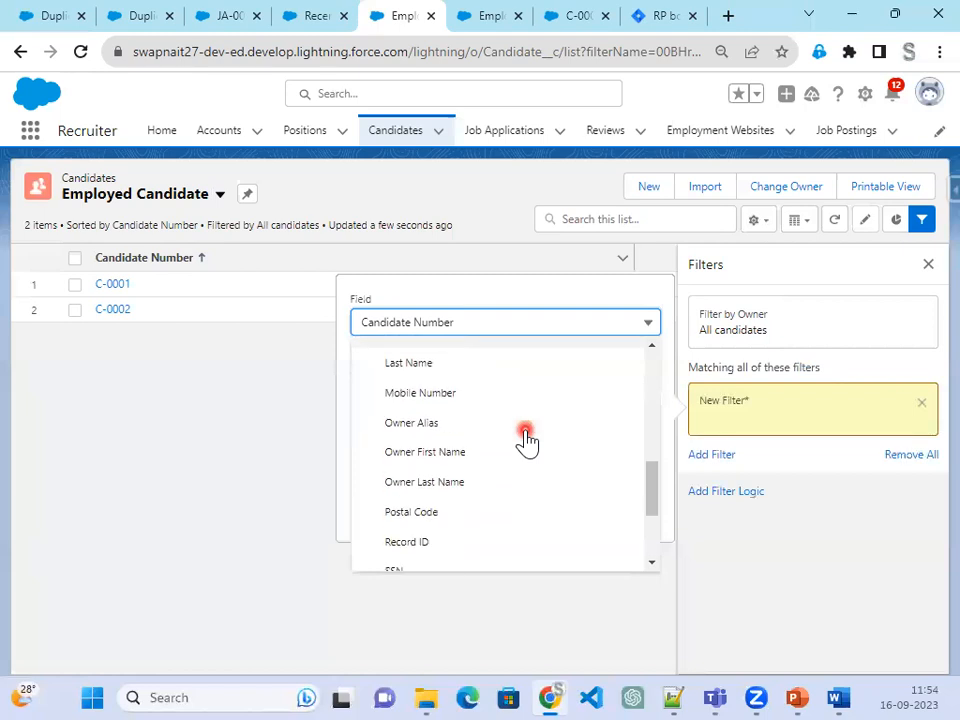
pyautogui.scroll(2, 525, 441)
pyautogui.scroll(2, 525, 441)
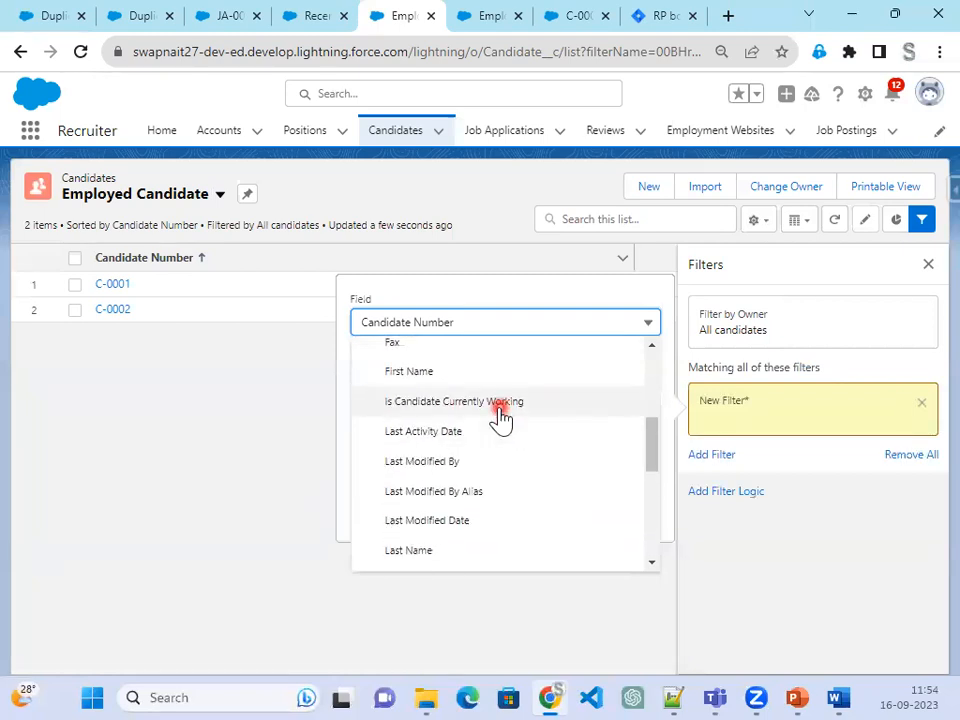
pyautogui.click(500, 410)
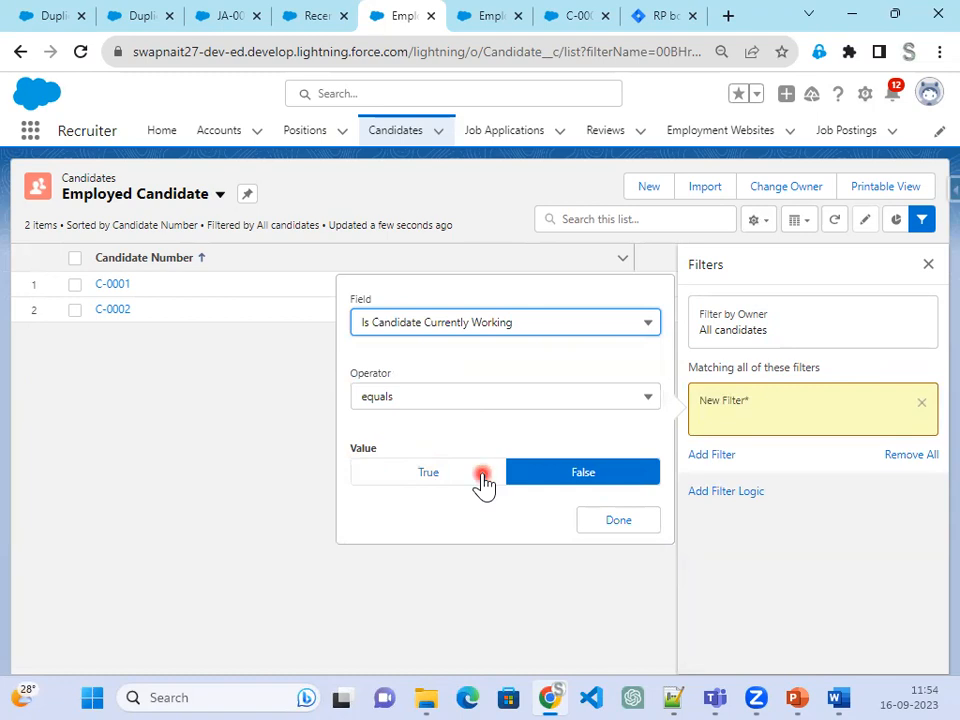
pyautogui.click(480, 474)
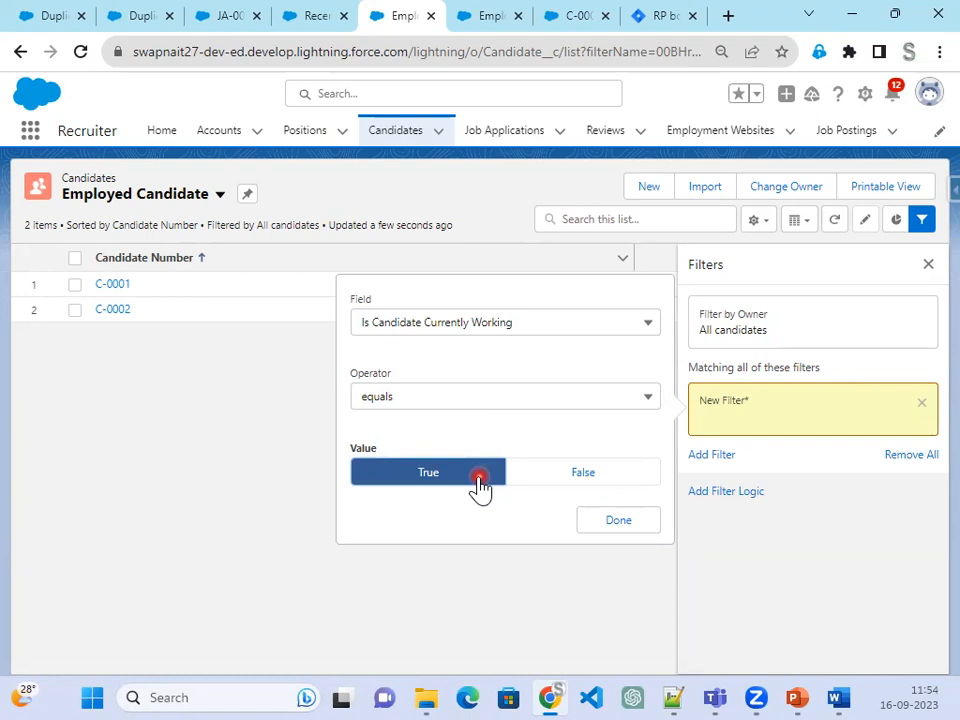
pyautogui.click(618, 521)
pyautogui.click(872, 272)
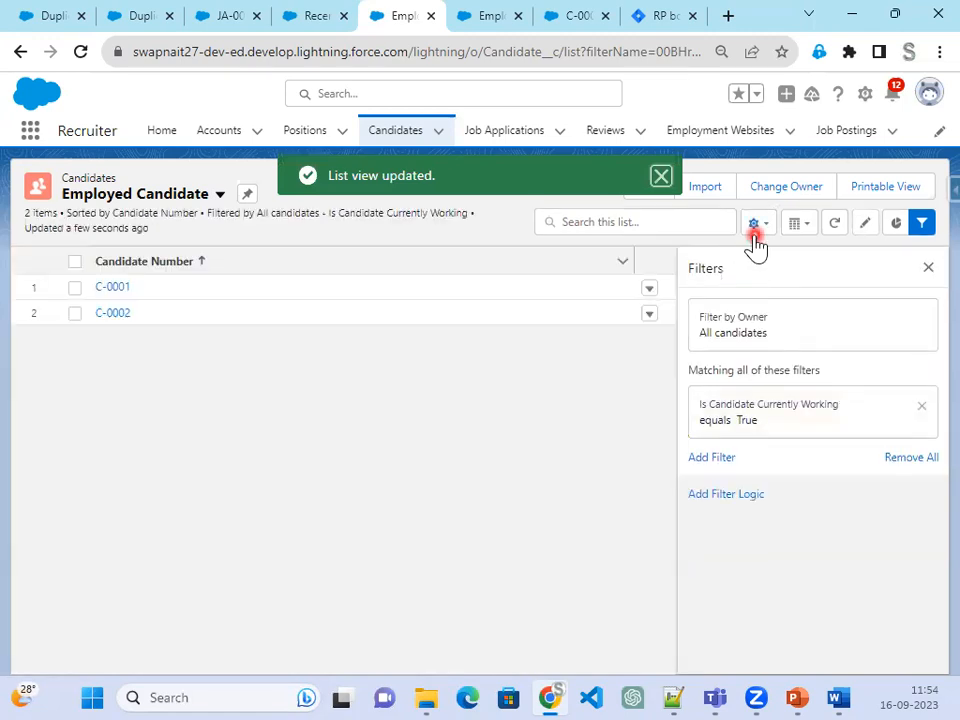
# Clone the Employed Candidate list view as Non-Employed Candidate and make it visible to all users
pyautogui.click(762, 232)
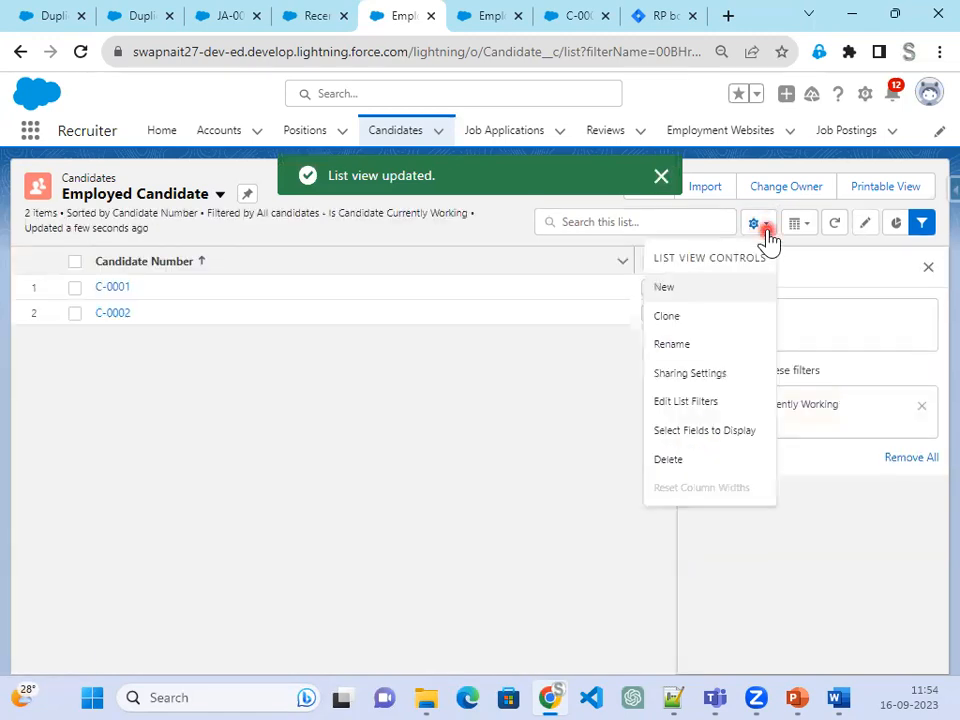
pyautogui.click(698, 316)
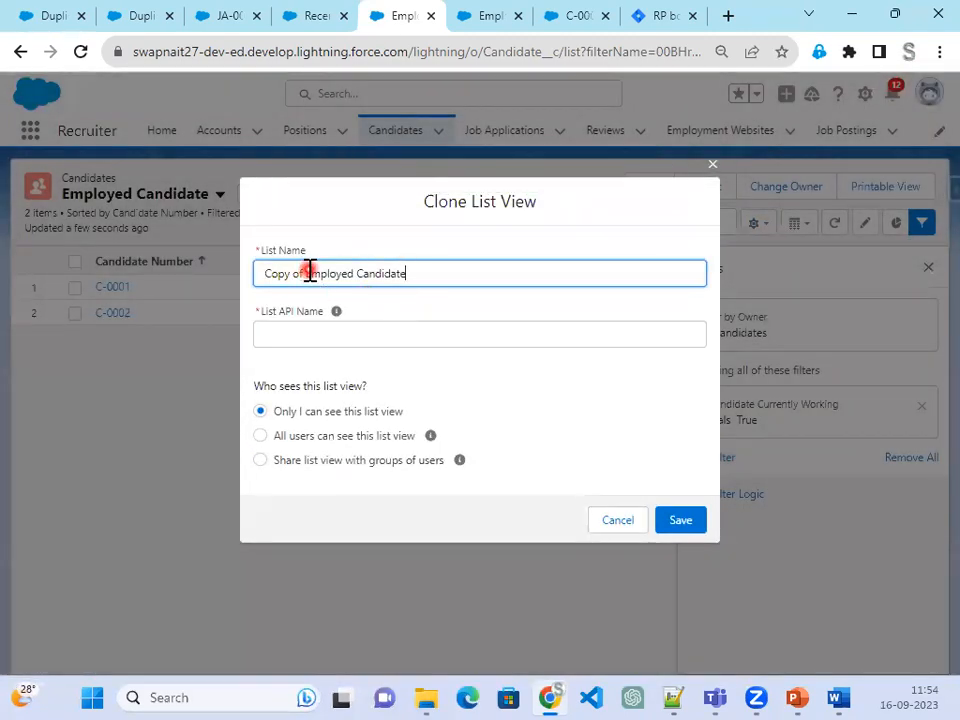
pyautogui.moveTo(201, 268); pyautogui.dragTo(133, 279)
pyautogui.write('Non')
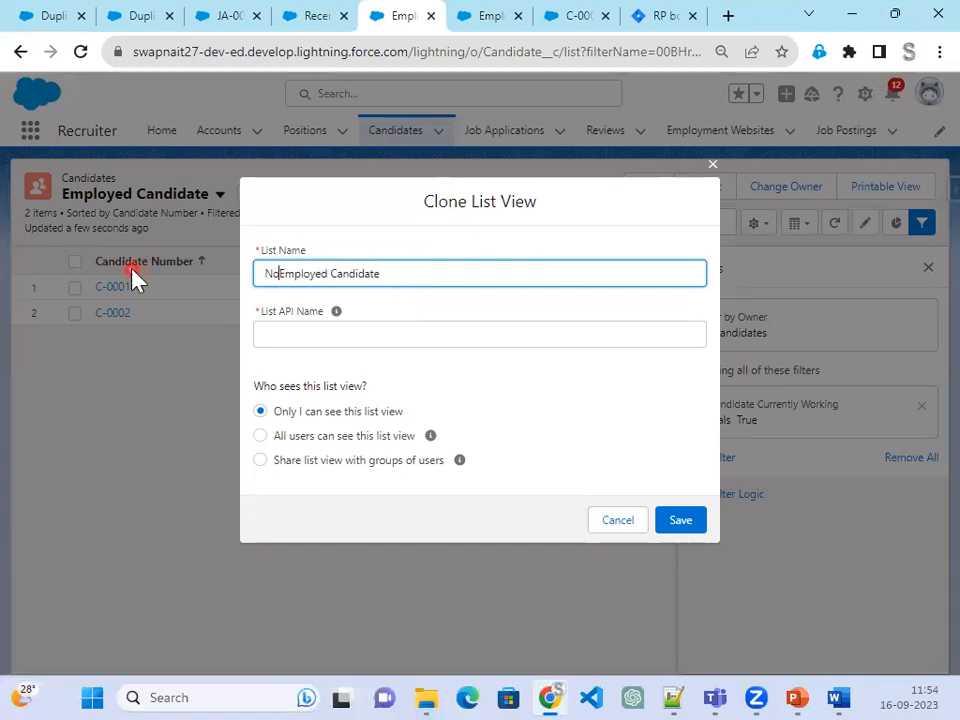
pyautogui.write('-')
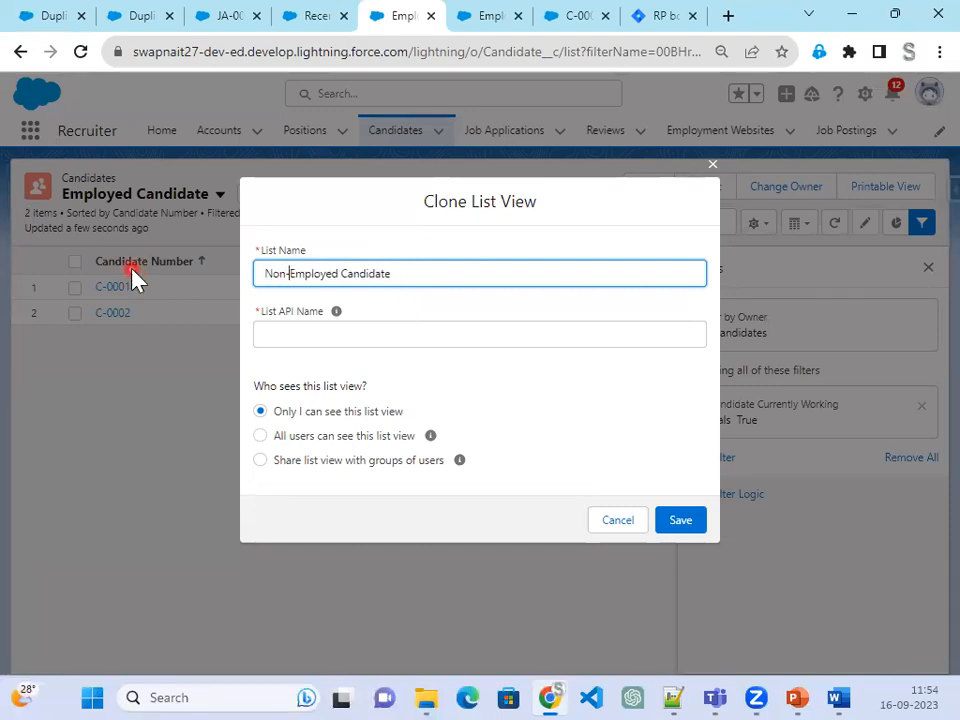
pyautogui.click(367, 437)
pyautogui.click(679, 521)
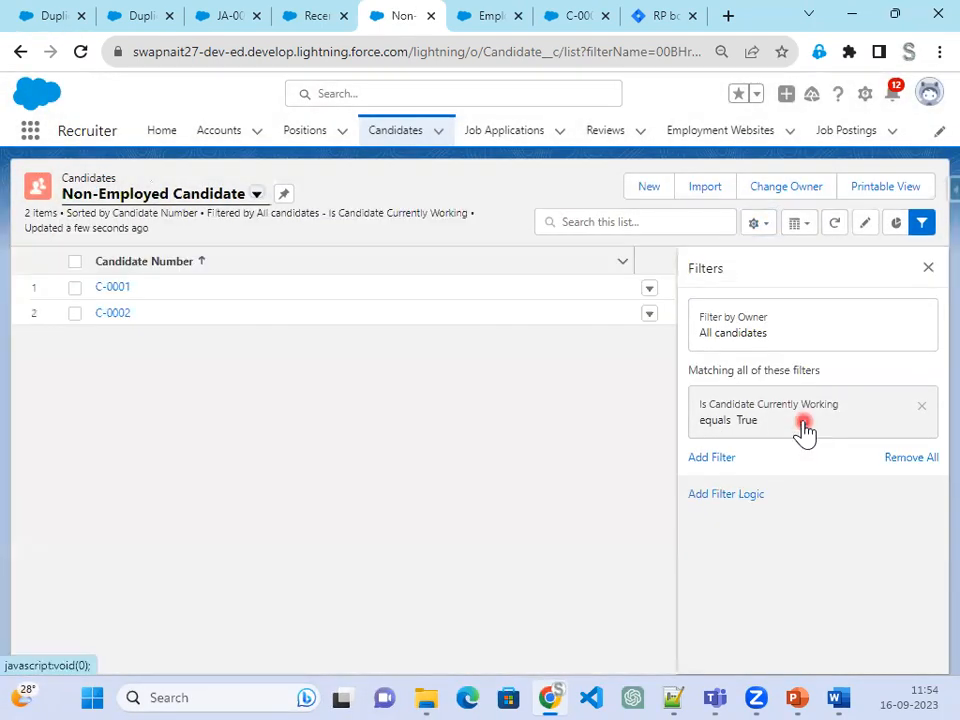
# Change the Non-Employed Candidate list view's filter to Is Candidate Currently Working equals False and save it
pyautogui.click(805, 432)
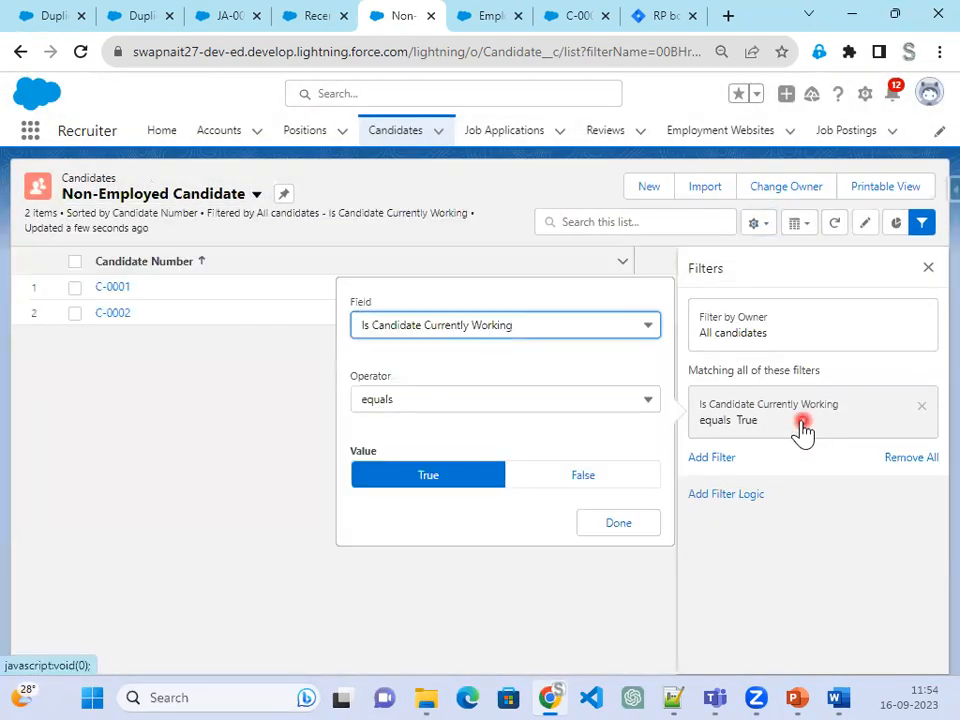
pyautogui.click(581, 475)
pyautogui.click(600, 522)
pyautogui.click(890, 278)
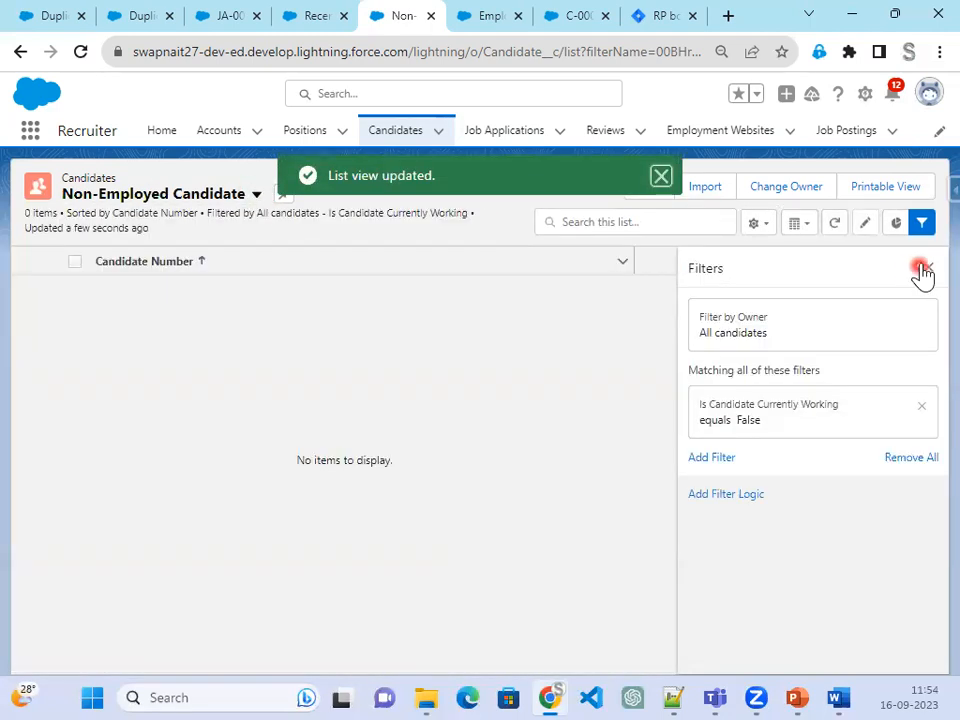
pyautogui.click(922, 270)
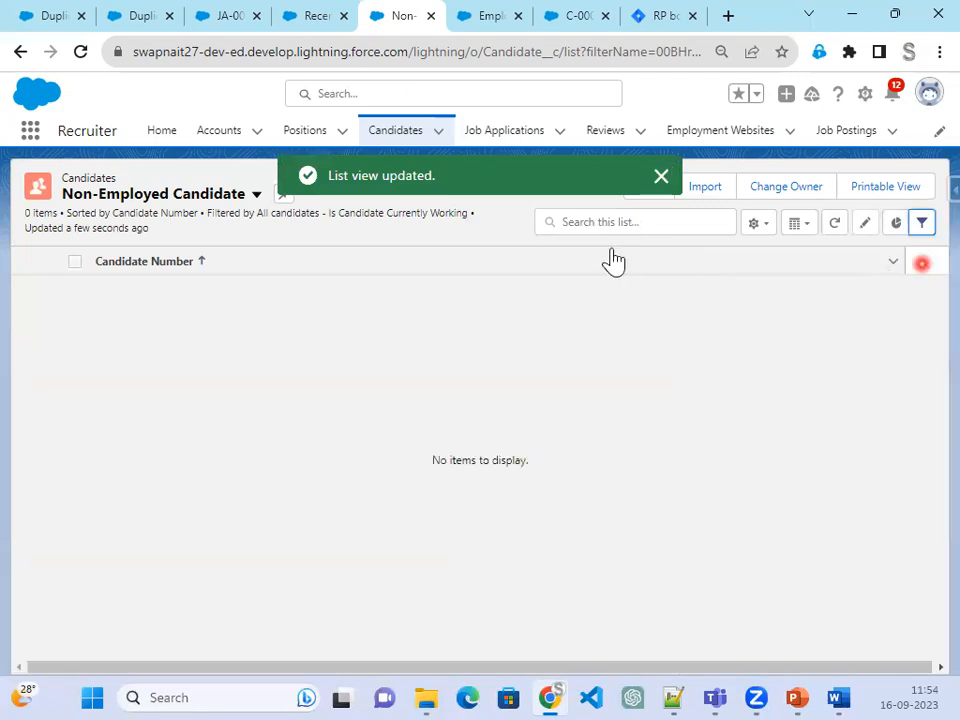
# Open the Employed Candidate list view and add Current Employeer, Education and Email to its displayed fields
pyautogui.click(256, 193)
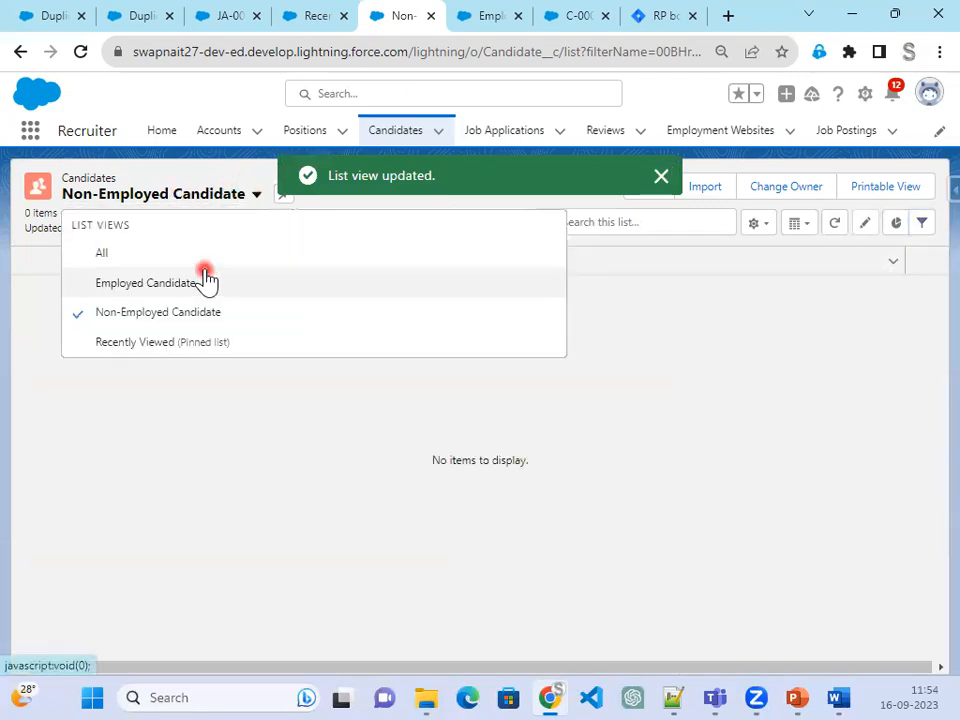
pyautogui.click(148, 283)
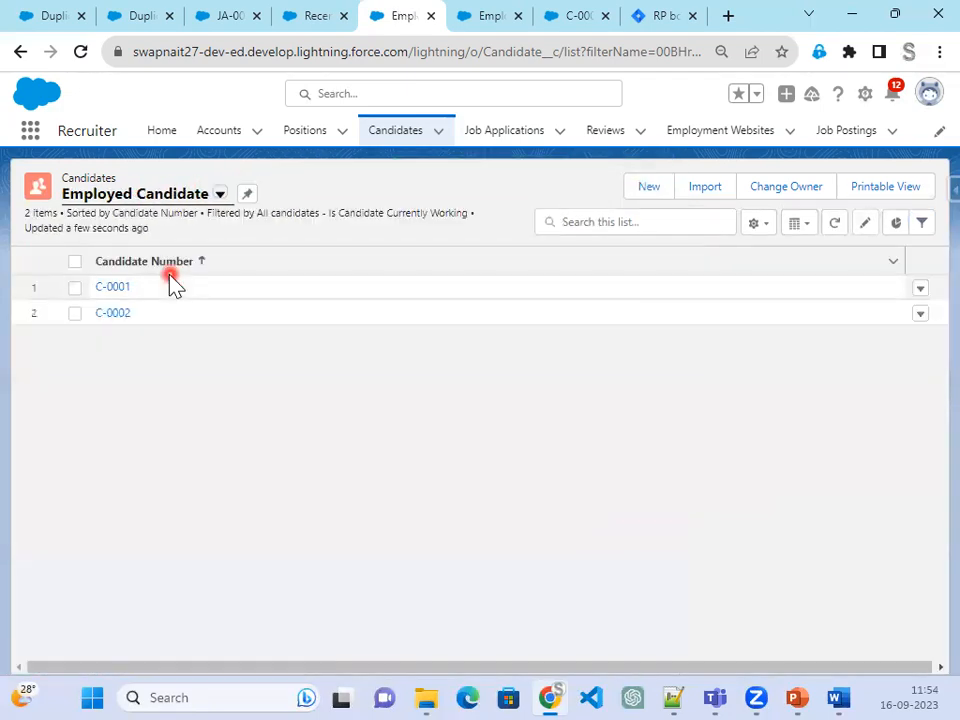
pyautogui.click(757, 223)
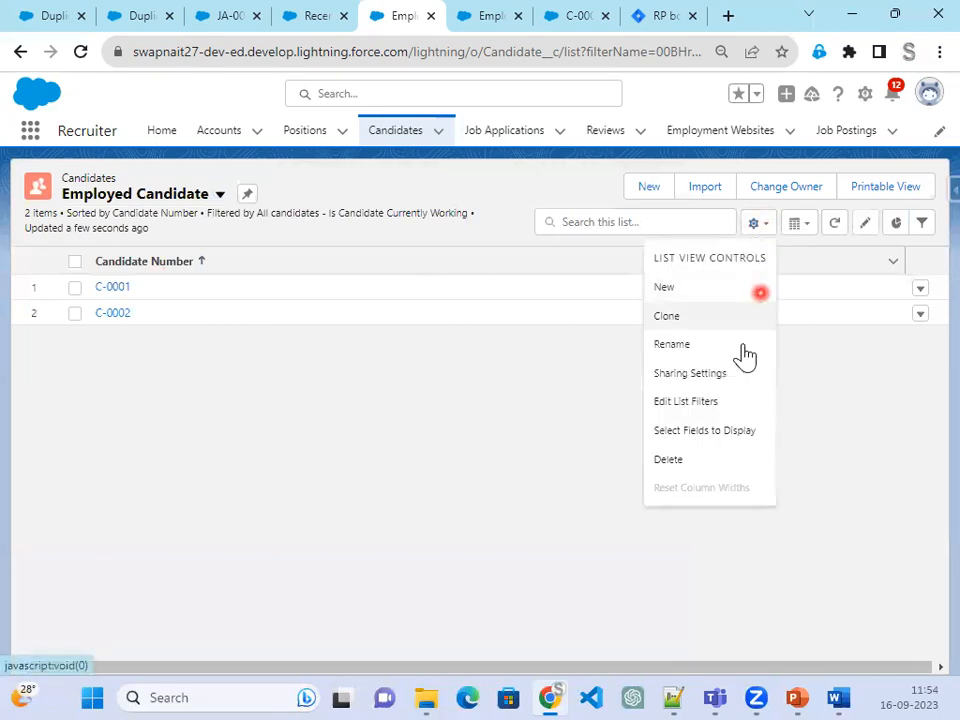
pyautogui.click(697, 441)
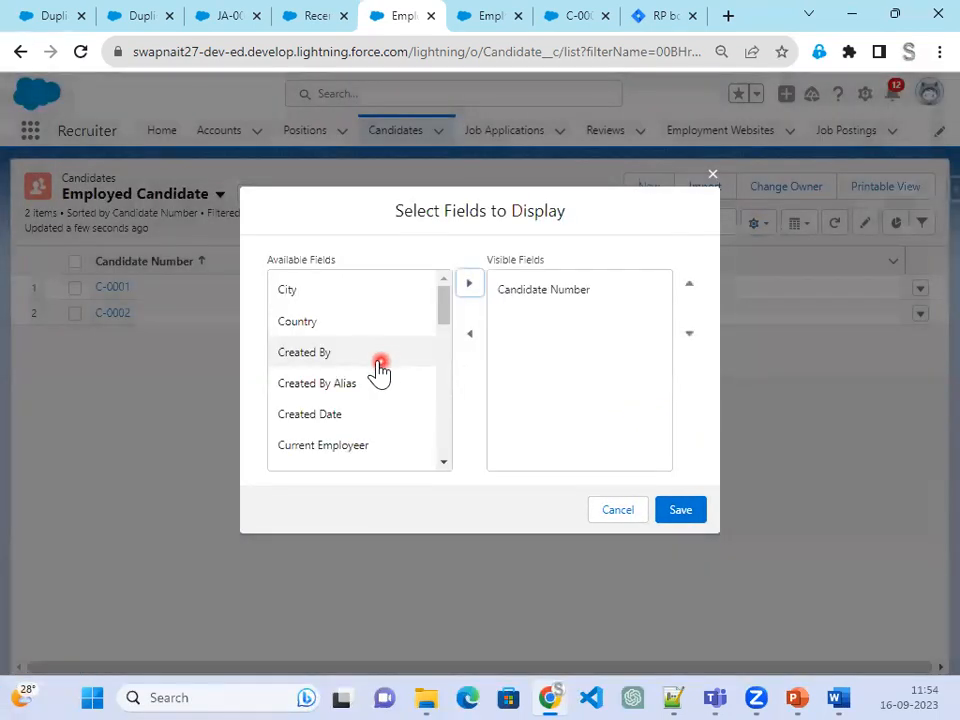
pyautogui.click(309, 330)
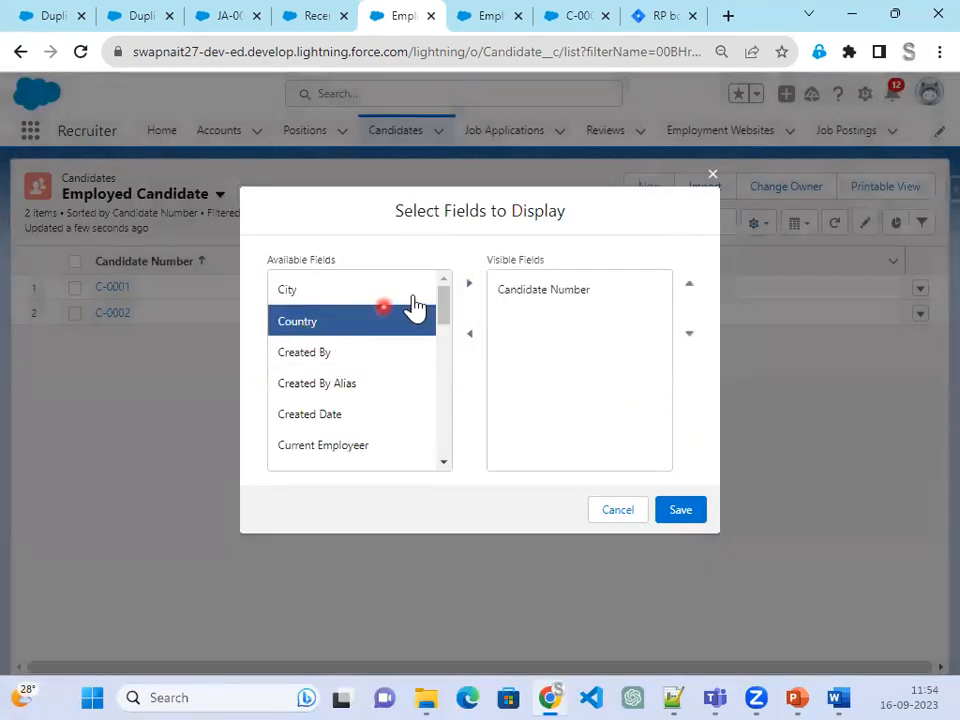
pyautogui.click(360, 442)
pyautogui.click(474, 285)
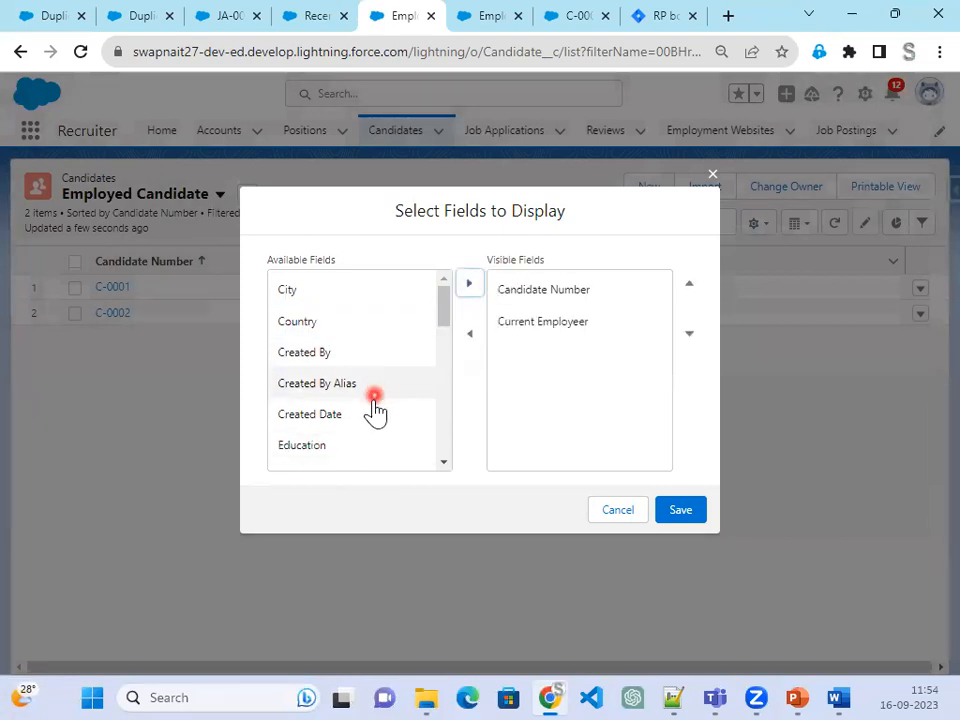
pyautogui.scroll(-1, 371, 411)
pyautogui.click(316, 355)
pyautogui.click(469, 284)
pyautogui.click(328, 362)
pyautogui.click(470, 287)
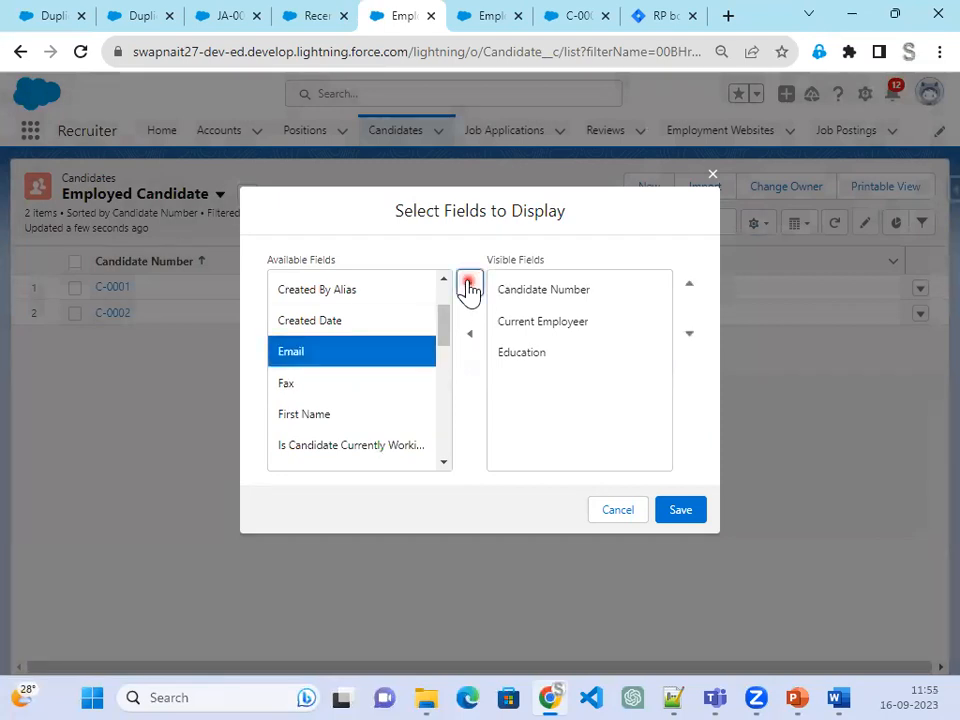
# Add First Name to the displayed fields, place it directly after Candidate Number, and save the field selection
pyautogui.click(367, 375)
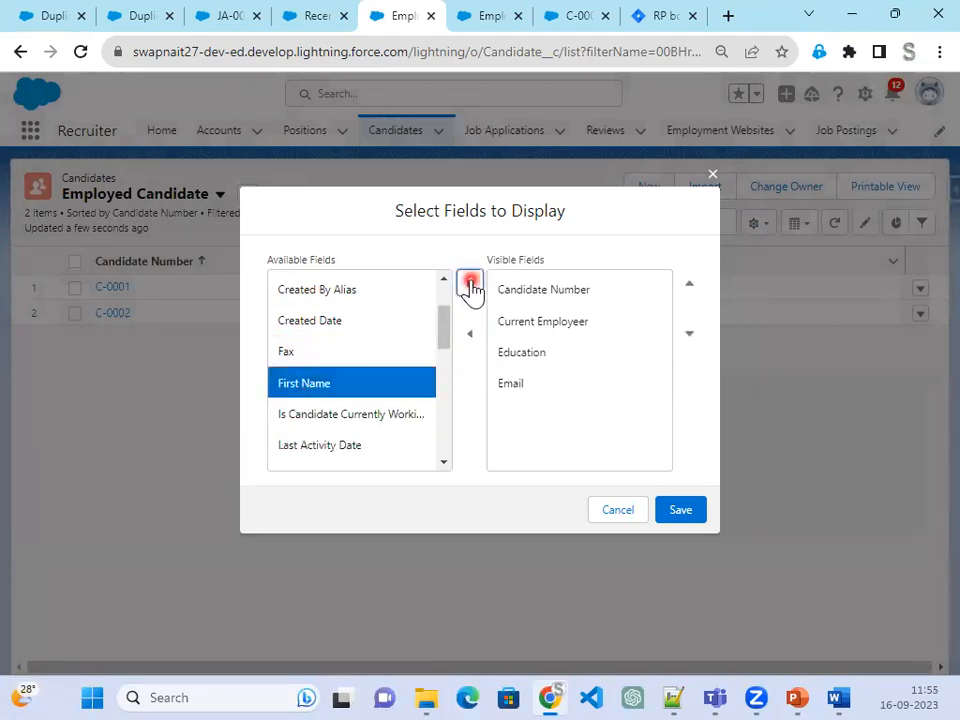
pyautogui.click(469, 284)
pyautogui.click(689, 286)
pyautogui.click(689, 286)
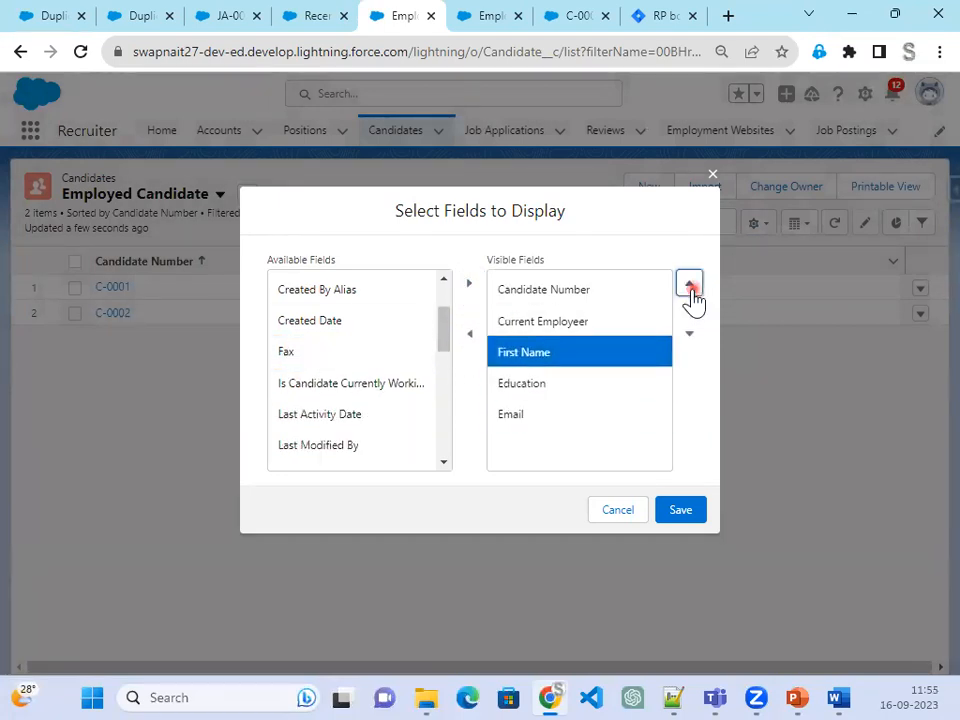
pyautogui.click(689, 286)
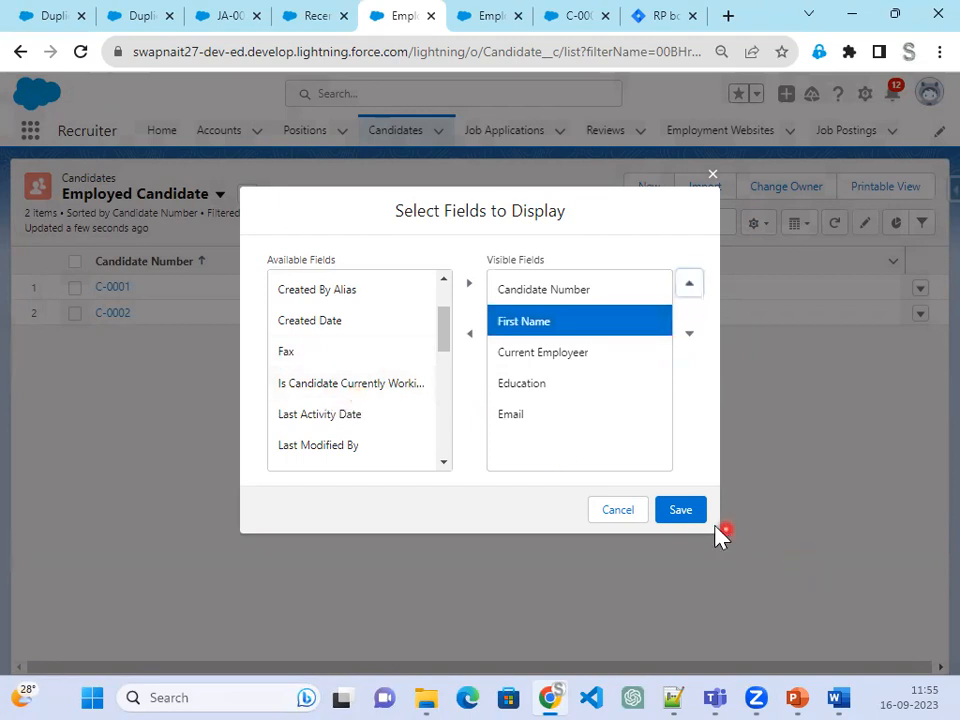
pyautogui.click(682, 511)
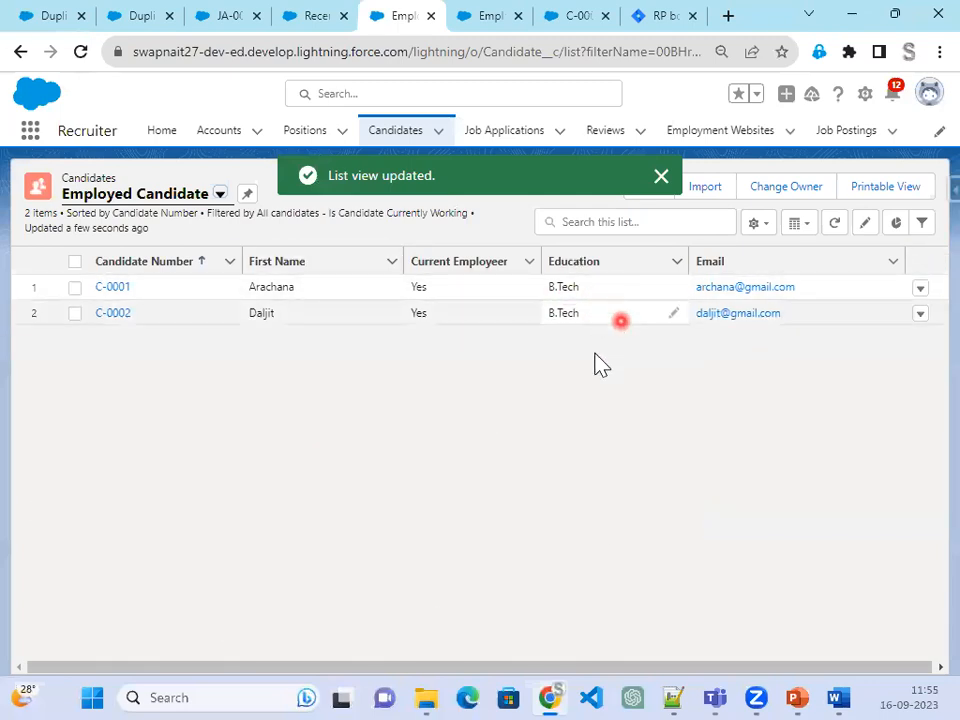
# Open issue RP-28 in Jira and copy the list view requirements from the STEP - 38 slide in PowerPoint
pyautogui.click(678, 18)
pyautogui.click(246, 317)
pyautogui.click(323, 335)
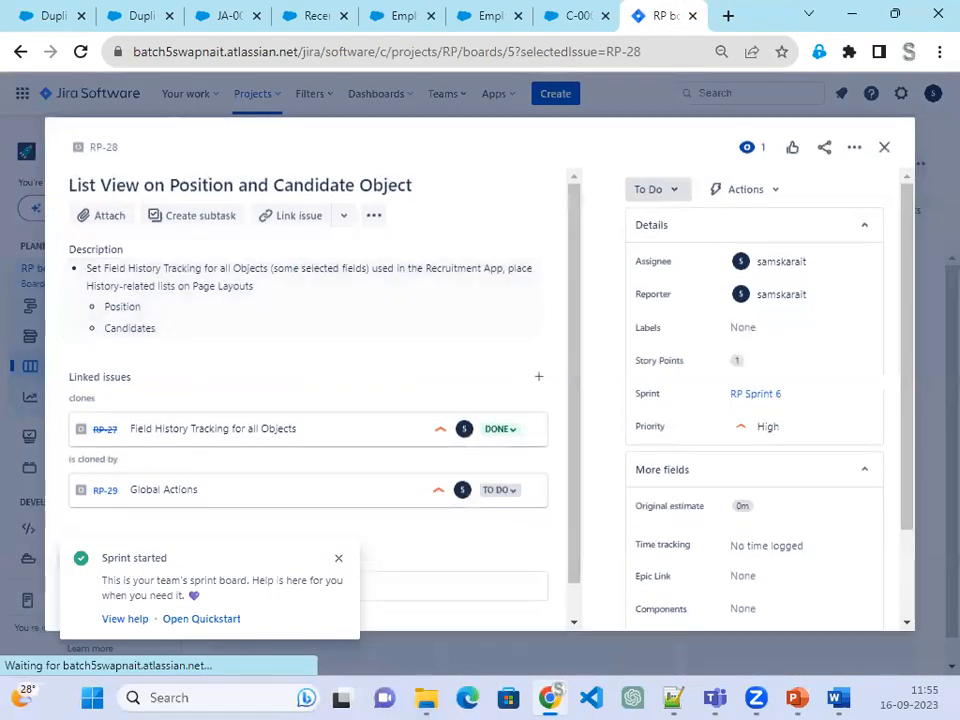
pyautogui.click(797, 698)
pyautogui.moveTo(420, 489); pyautogui.dragTo(255, 277)
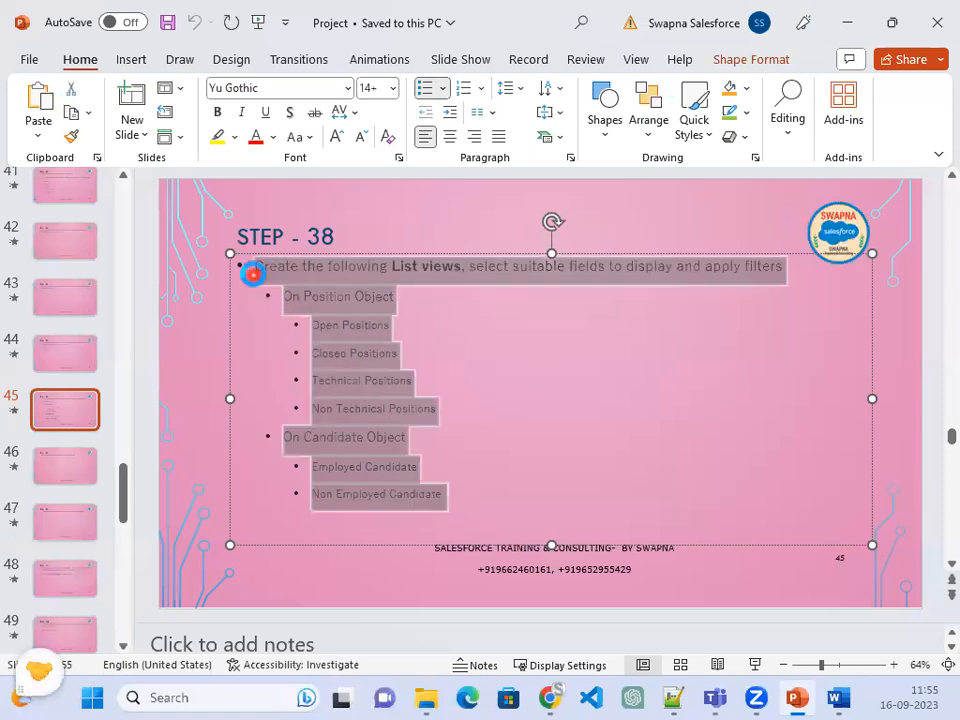
pyautogui.click(850, 23)
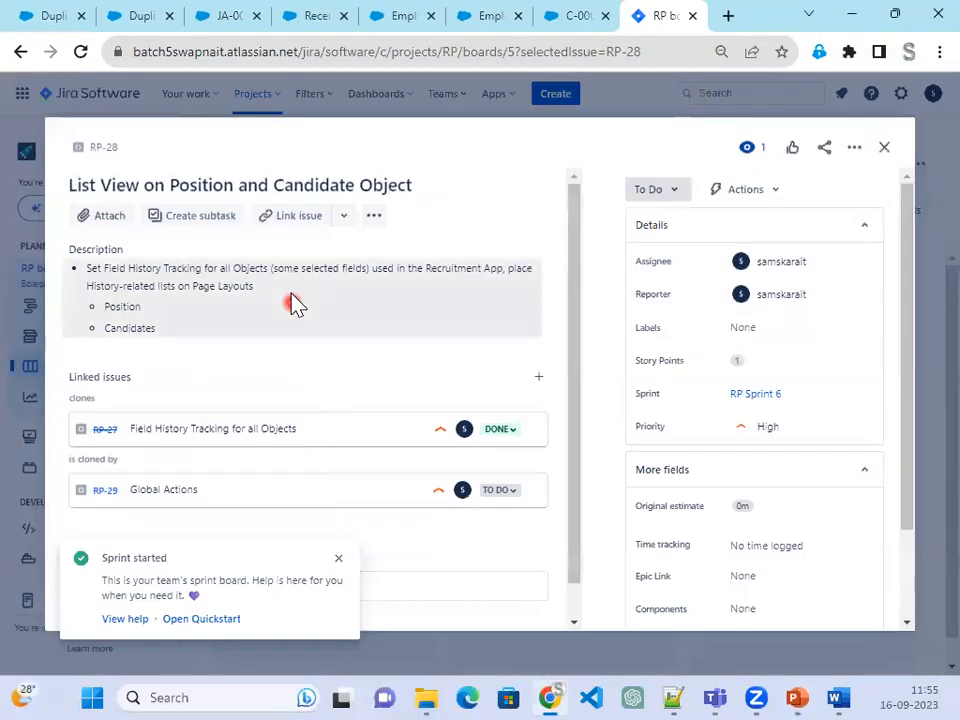
# Replace the RP-28 description with the copied list view requirements and save it
pyautogui.click(150, 290)
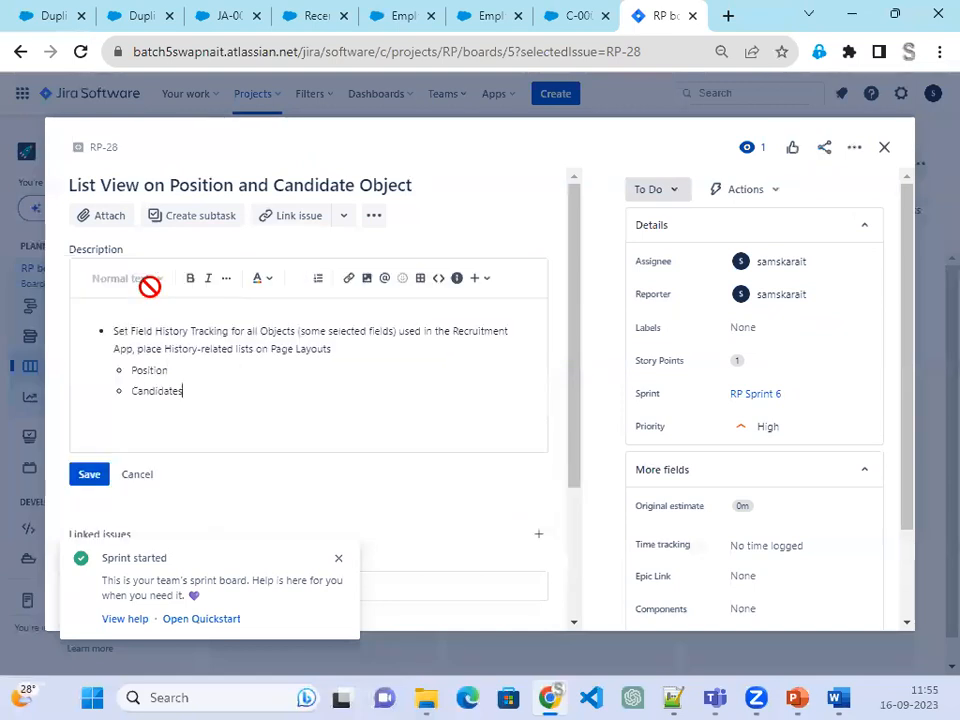
pyautogui.hotkey('ctrl', 'a')
pyautogui.hotkey('ctrl', 'v')
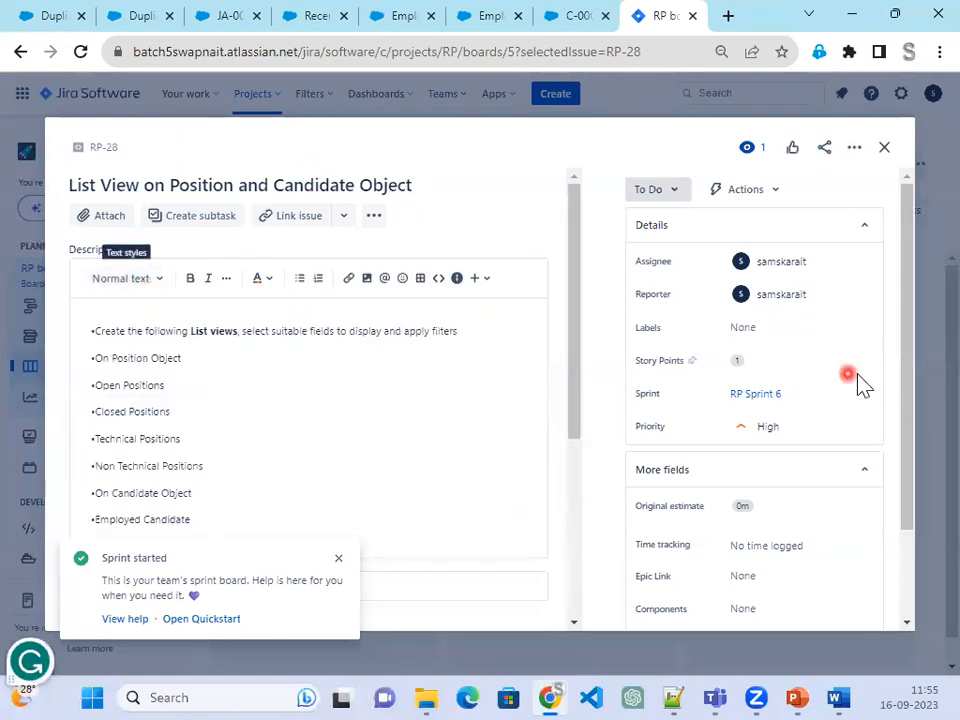
pyautogui.click(335, 557)
pyautogui.scroll(-3, 140, 500)
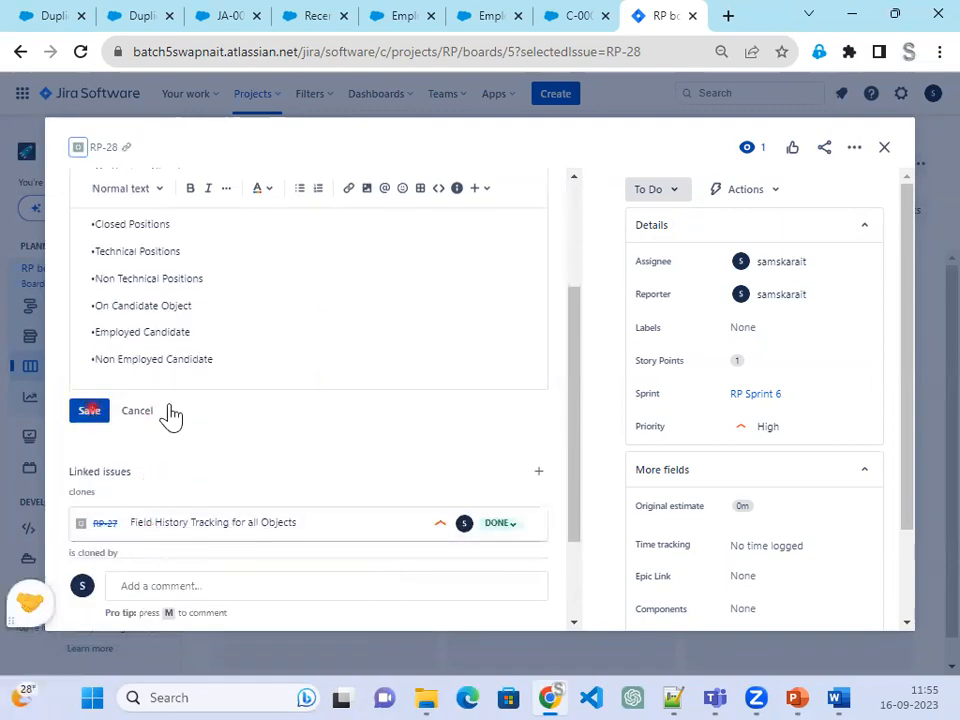
# Move issue RP-28 through In Progress to Done and close it
pyautogui.click(656, 191)
pyautogui.click(672, 226)
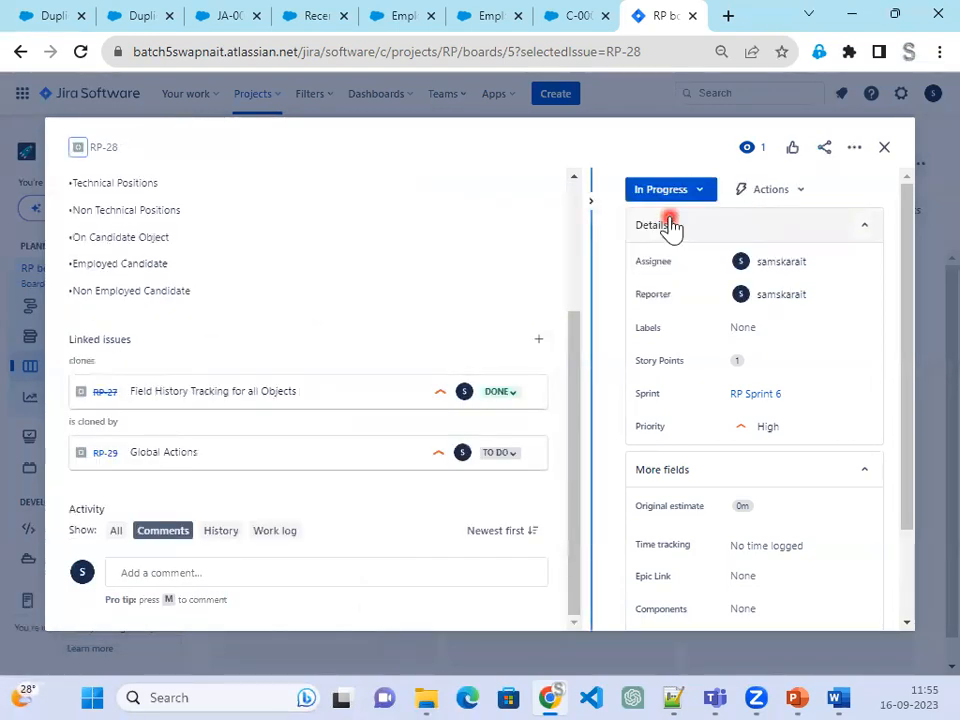
pyautogui.click(677, 190)
pyautogui.click(662, 246)
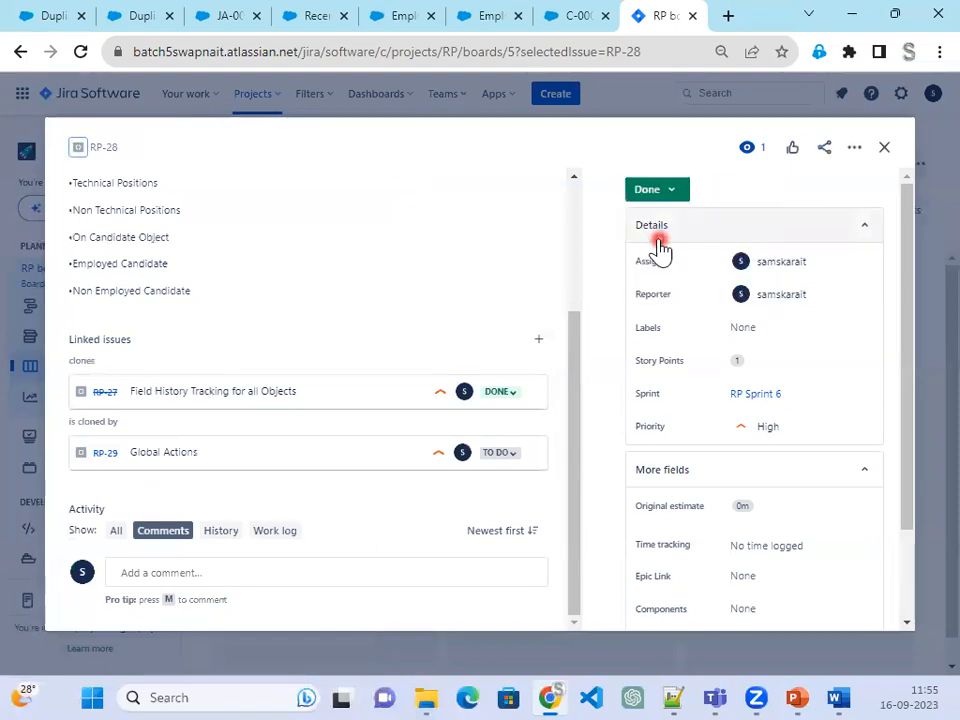
pyautogui.click(884, 147)
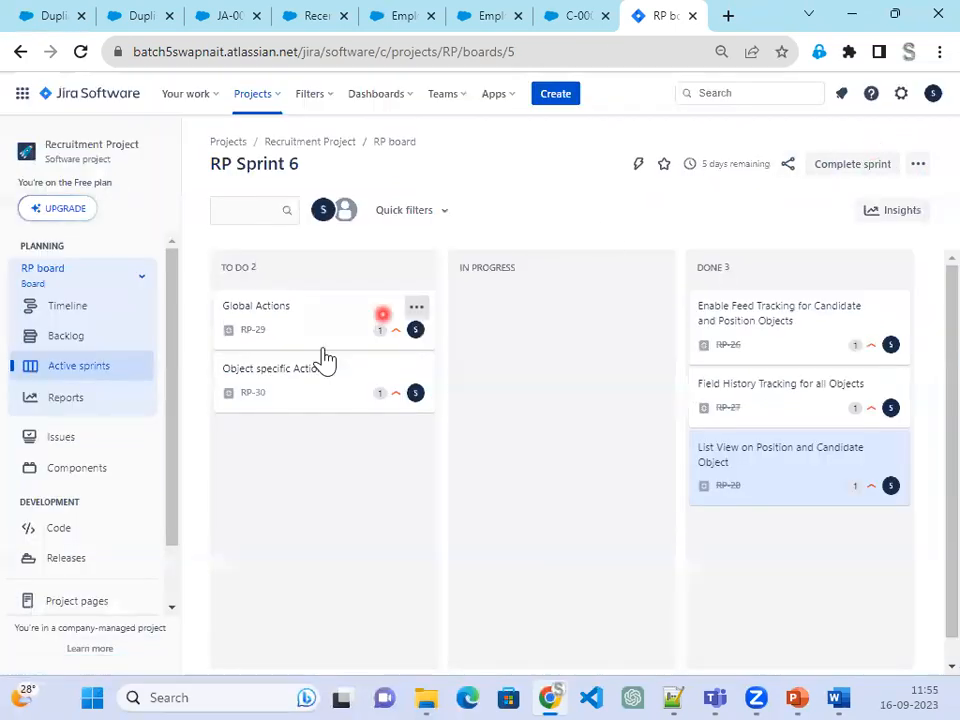
# Open issue RP-29, Global Actions, and read its description
pyautogui.click(290, 328)
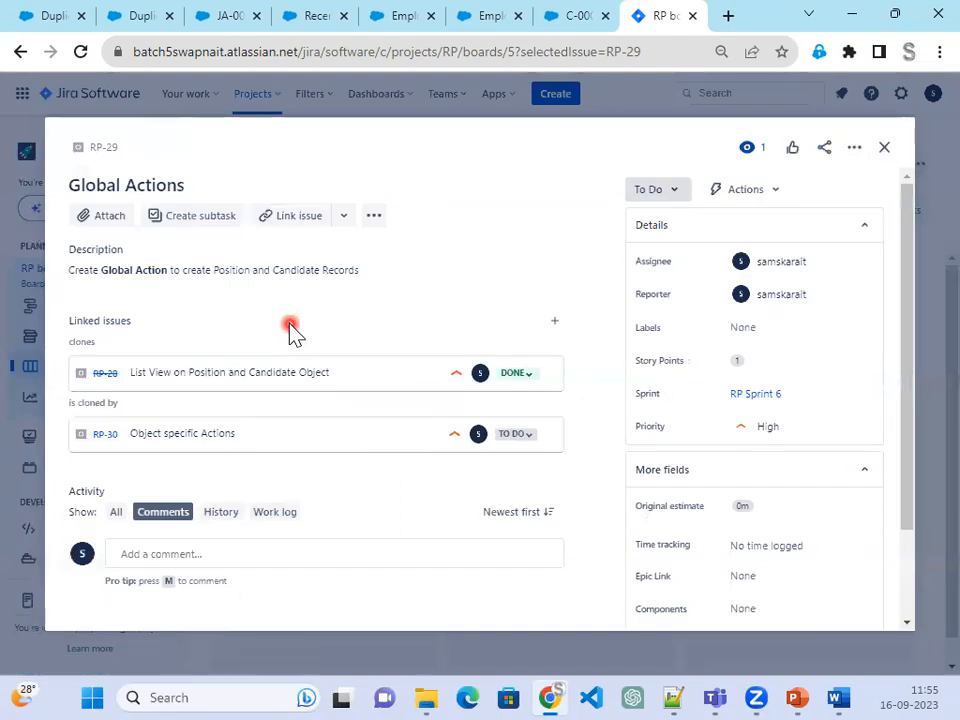
pyautogui.moveTo(182, 270); pyautogui.dragTo(370, 283)
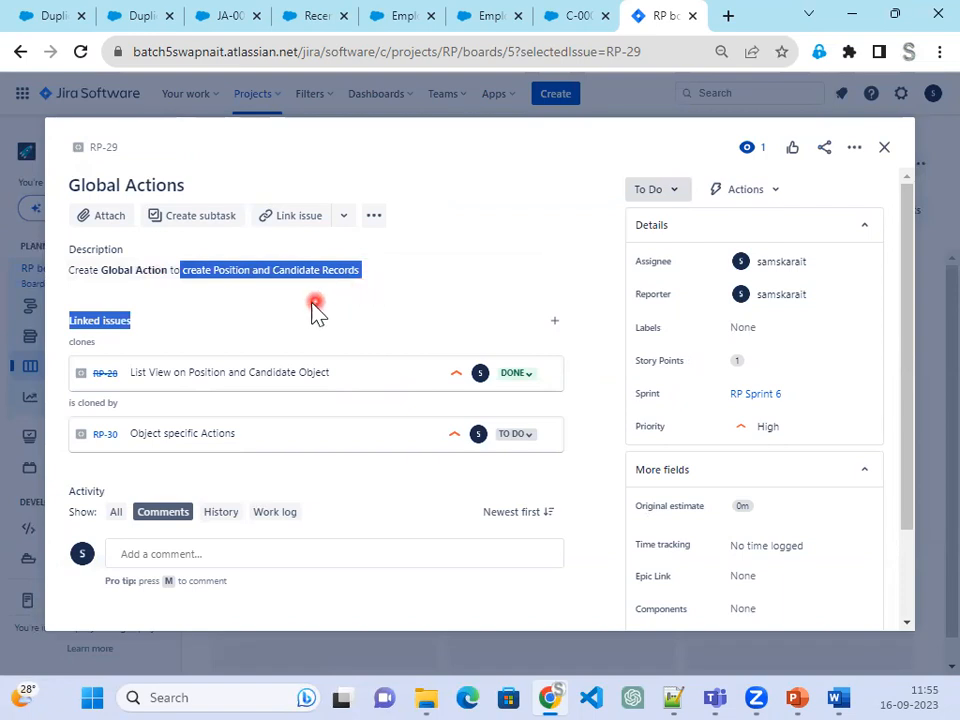
pyautogui.click(392, 274)
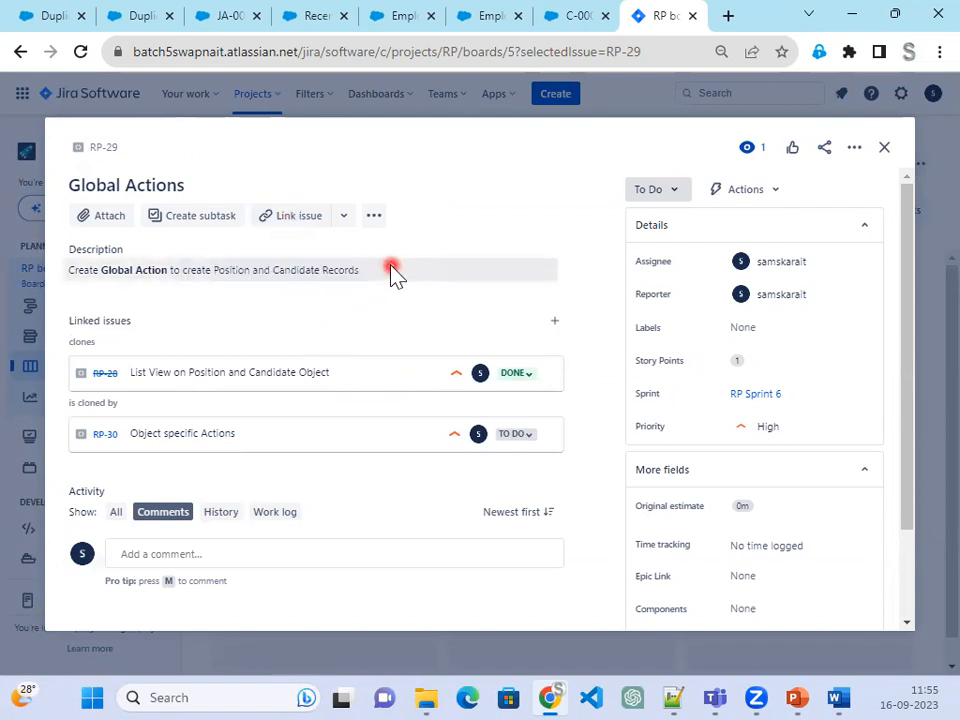
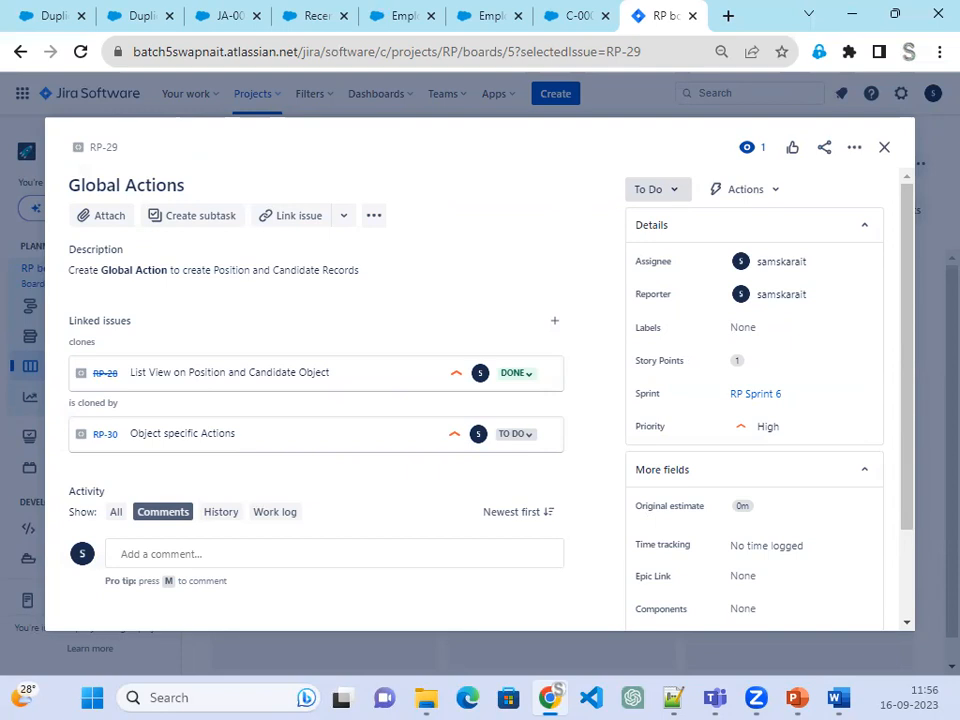
# Switch to Salesforce Setup and examine the global actions currently offered
pyautogui.click(589, 12)
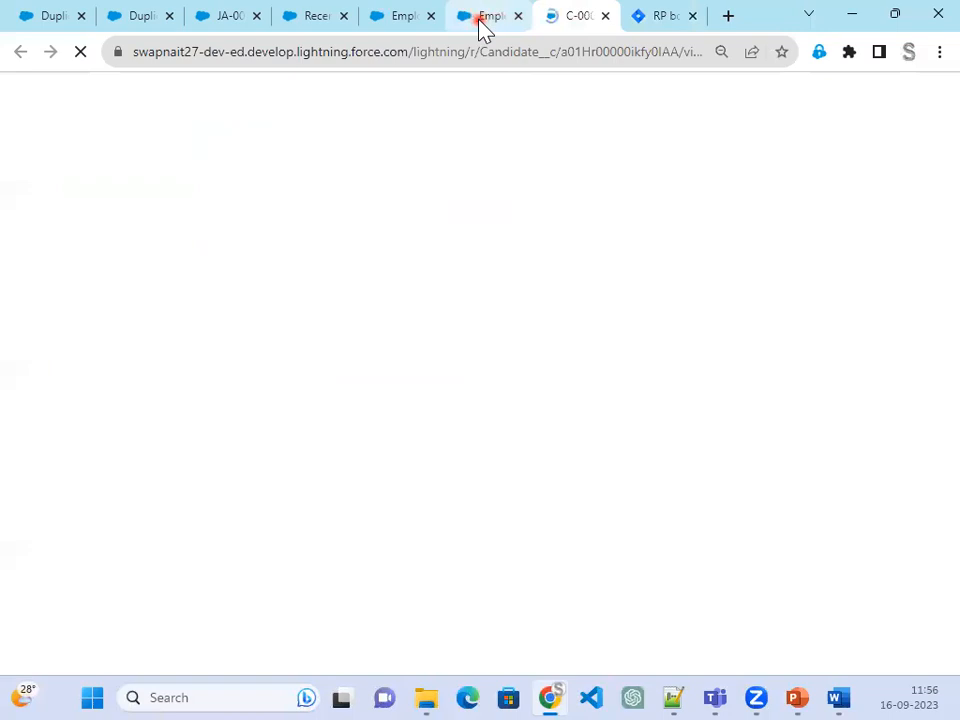
pyautogui.click(481, 24)
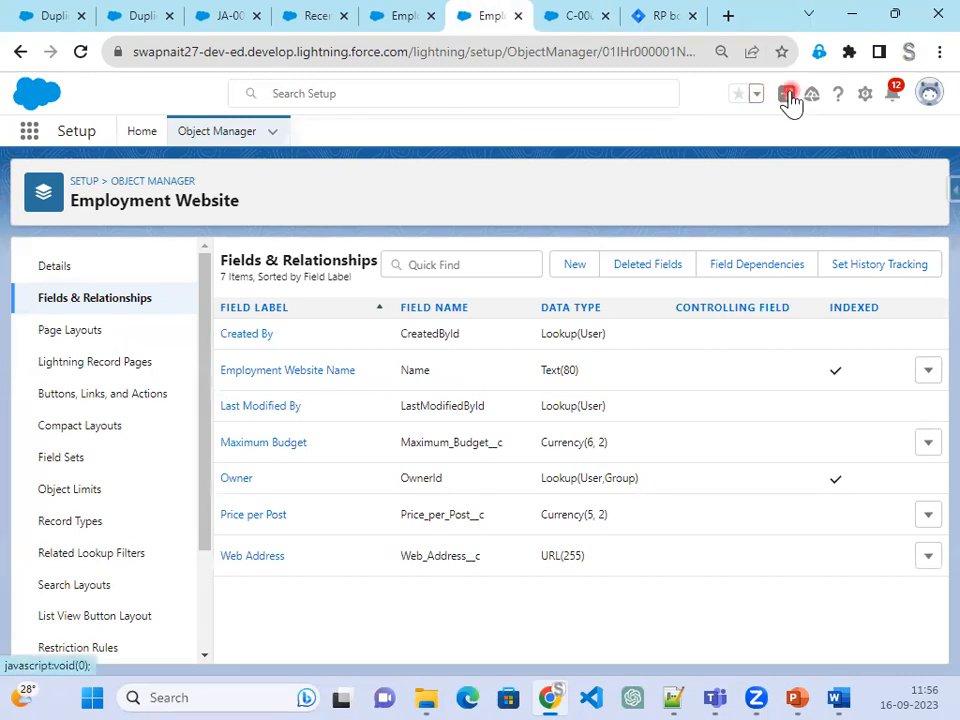
pyautogui.click(788, 96)
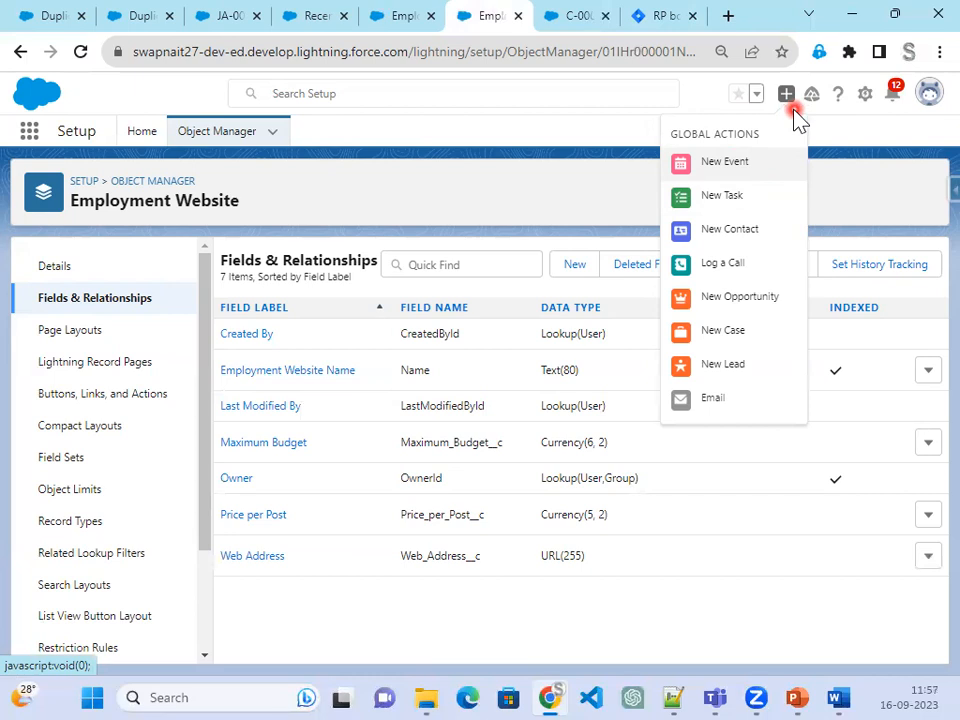
# Search Setup for Global, open the Global Actions page and start a new action
pyautogui.click(141, 133)
pyautogui.click(123, 178)
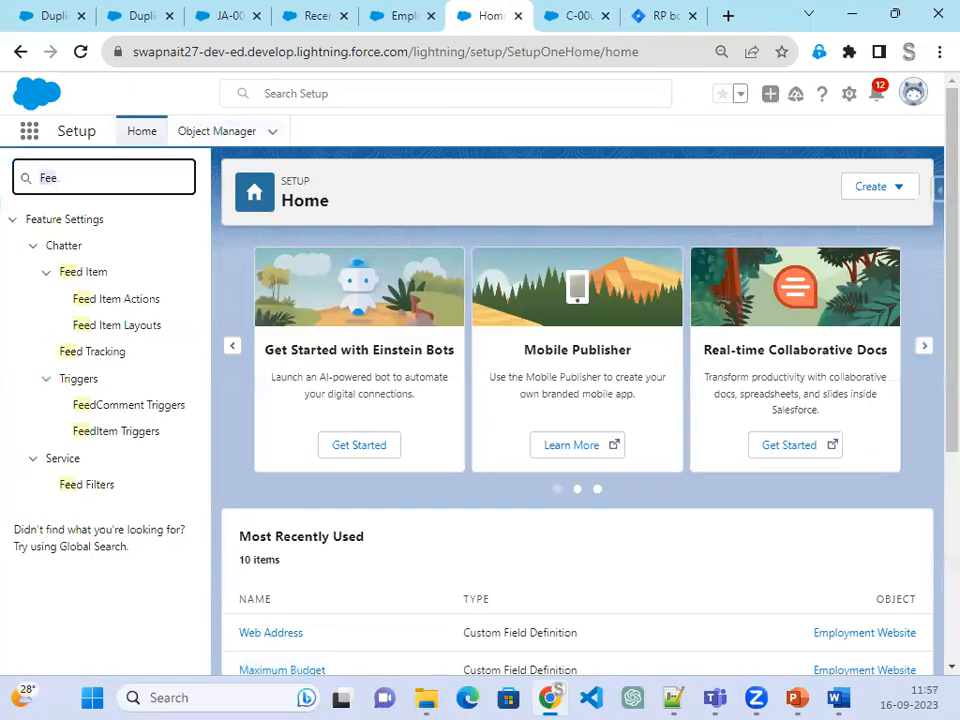
pyautogui.write('Globalc')
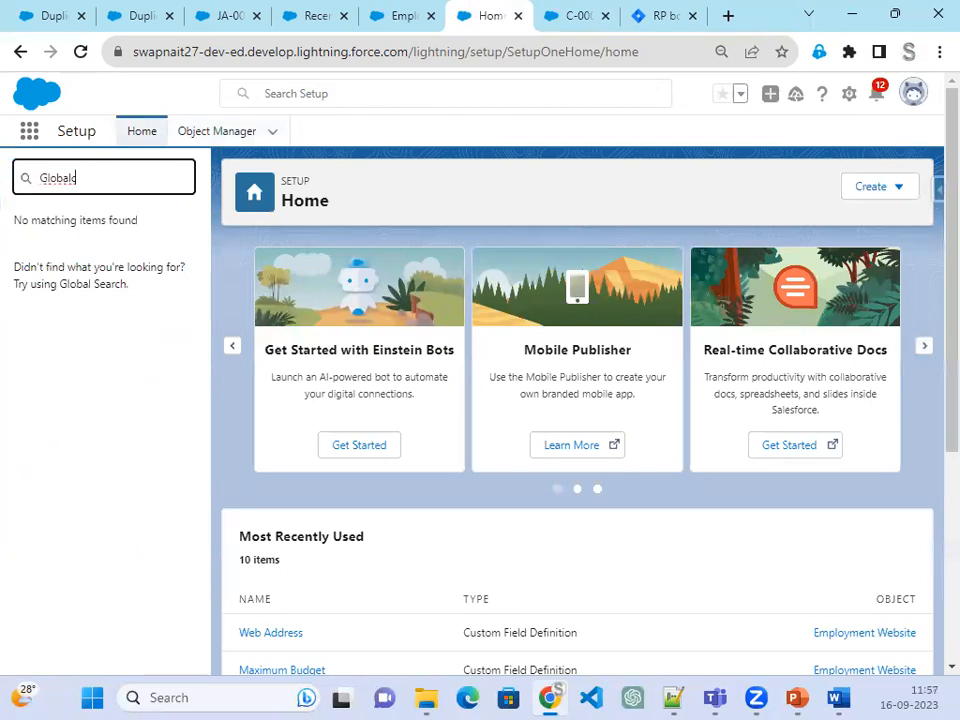
pyautogui.press('BackSpace')
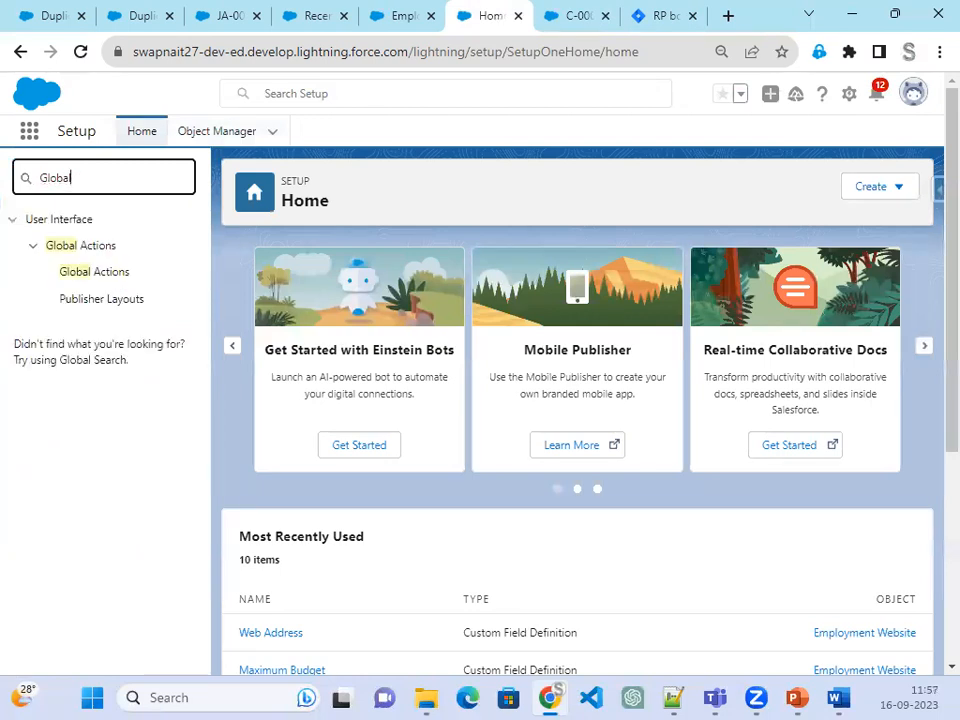
pyautogui.click(95, 273)
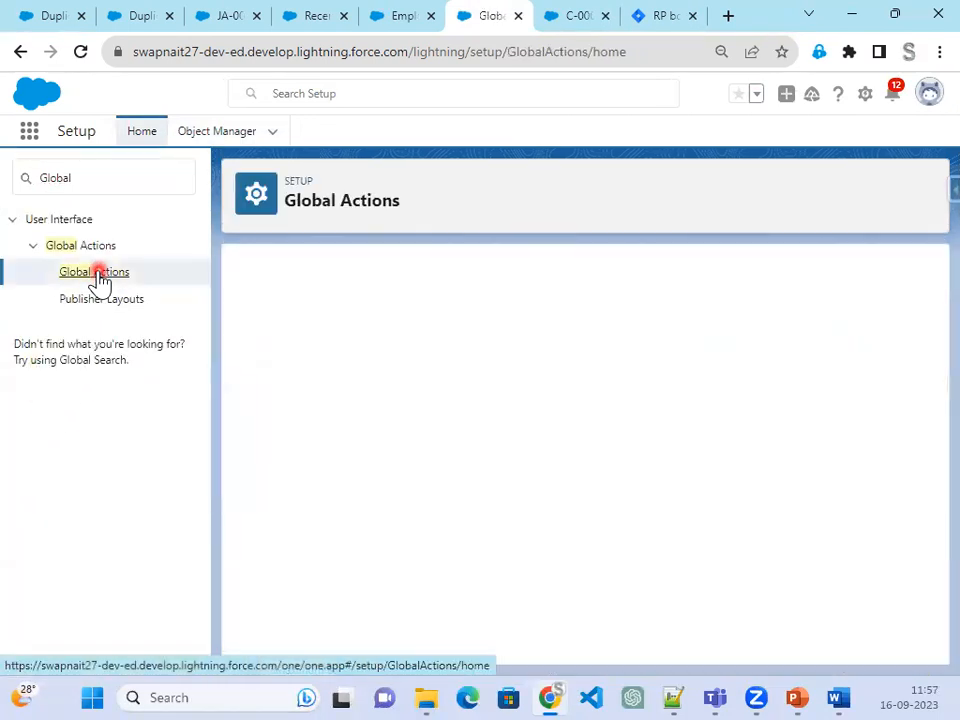
pyautogui.click(494, 334)
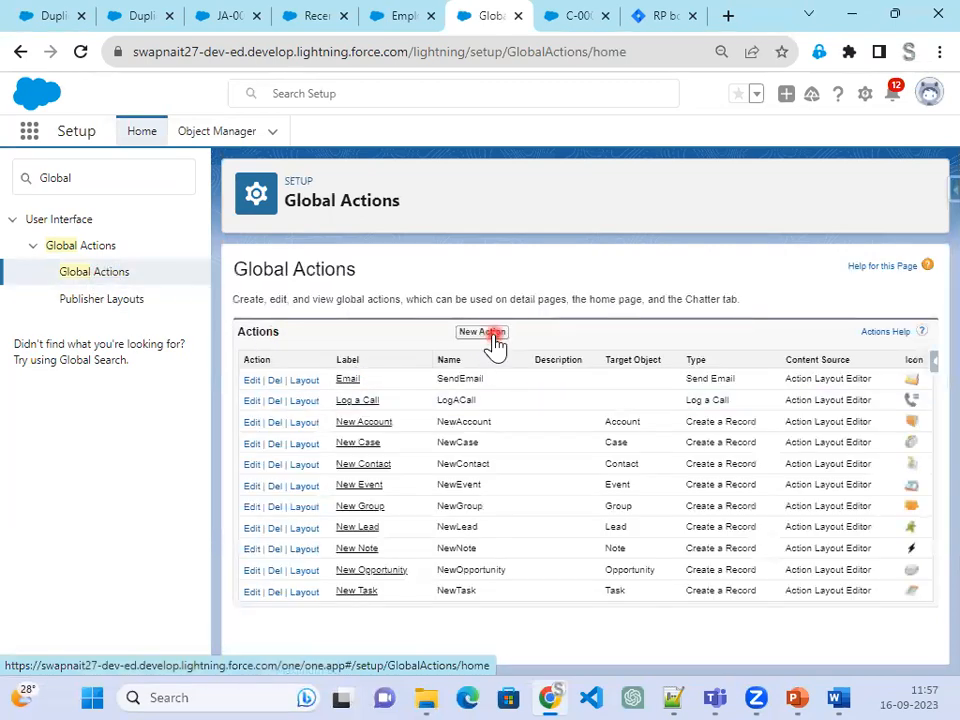
# Review the existing global actions and the available action types, choosing Create a Record for the new action
pyautogui.click(786, 95)
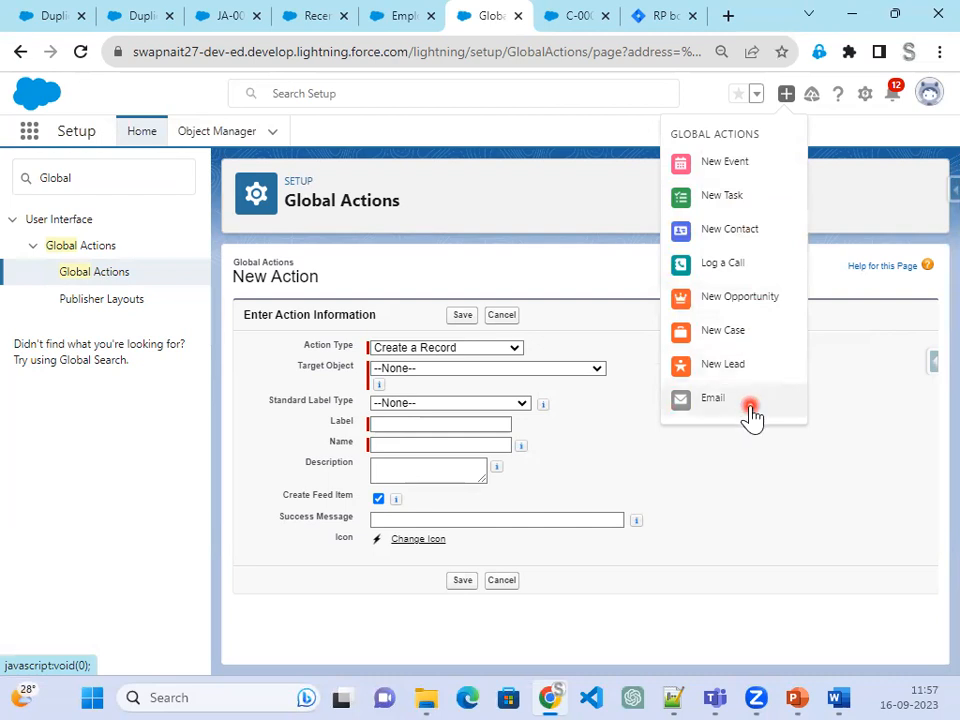
pyautogui.click(490, 375)
pyautogui.click(478, 349)
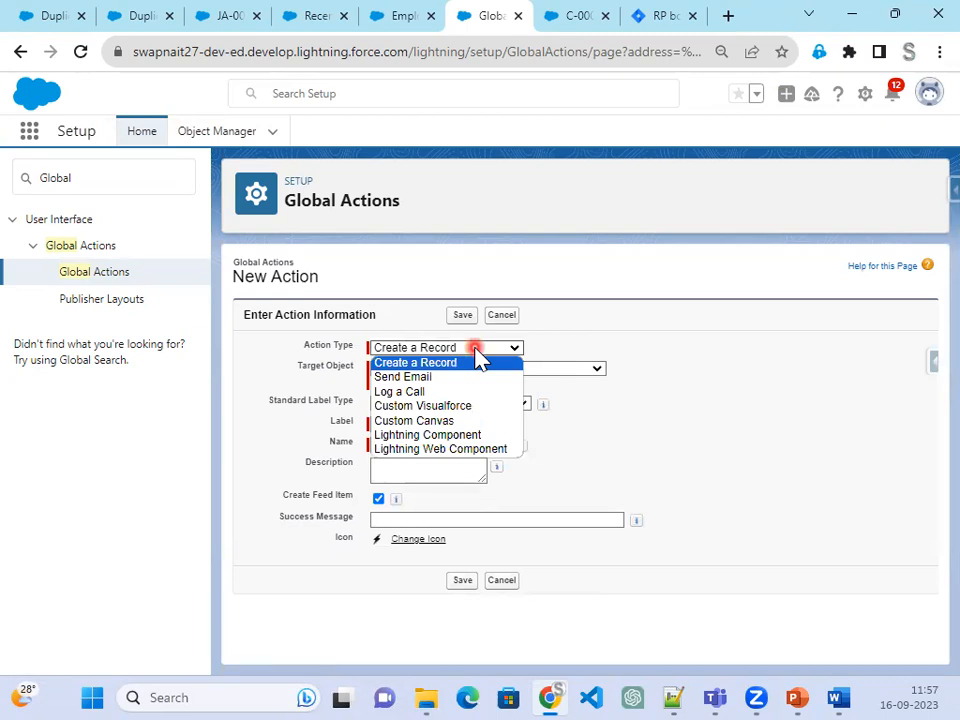
pyautogui.click(427, 392)
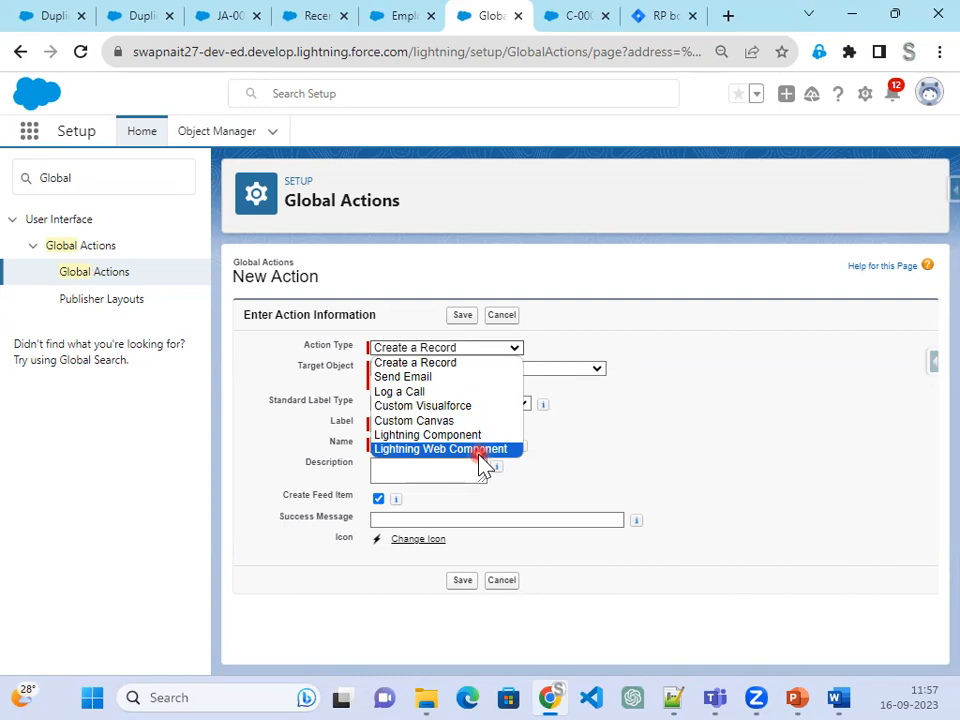
pyautogui.click(455, 365)
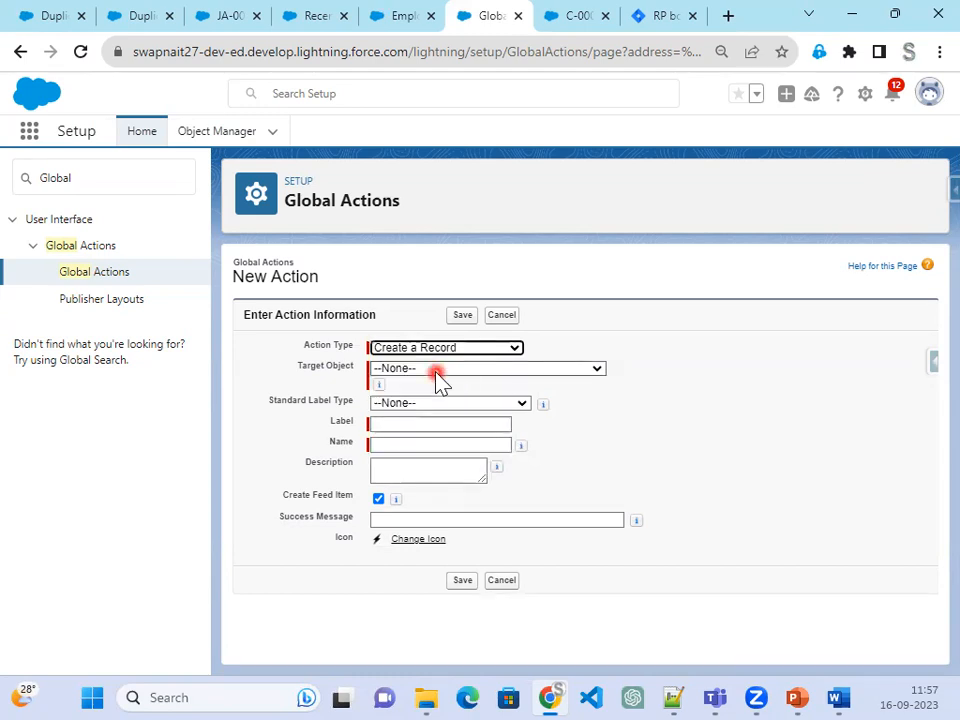
# Set the new action's target object to Position and open its record type choices
pyautogui.click(440, 369)
pyautogui.scroll(-4, 465, 575)
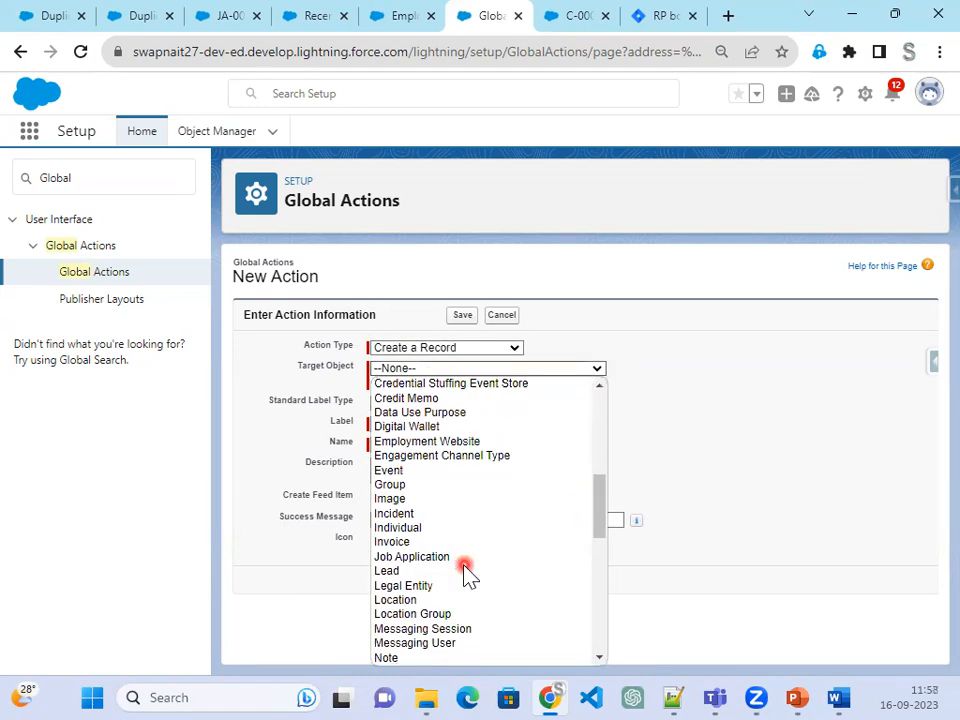
pyautogui.scroll(-2, 461, 564)
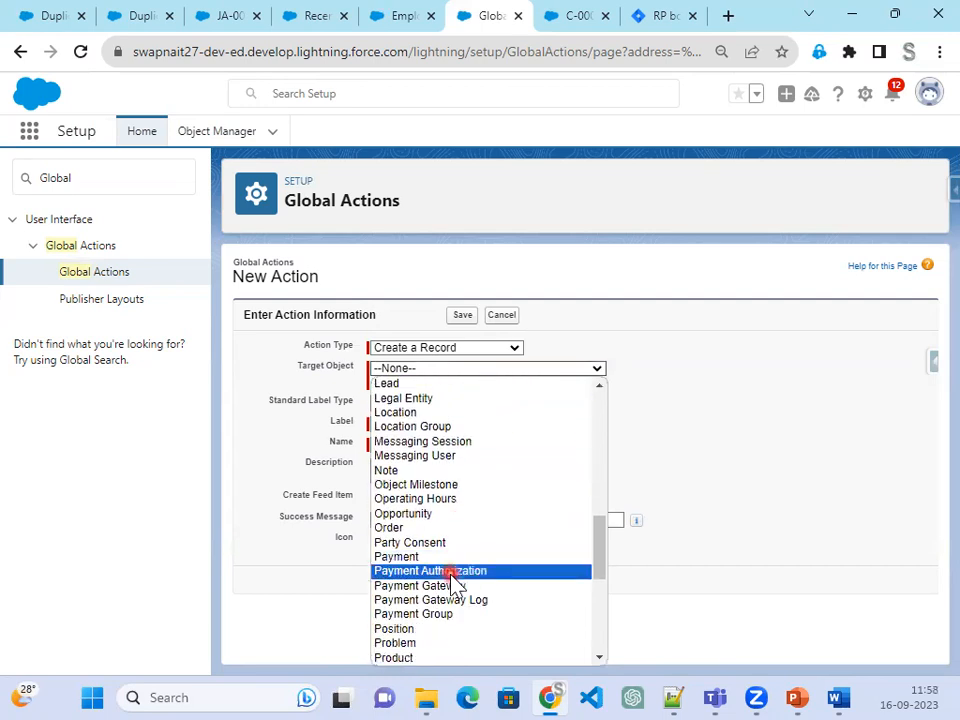
pyautogui.scroll(-3, 455, 566)
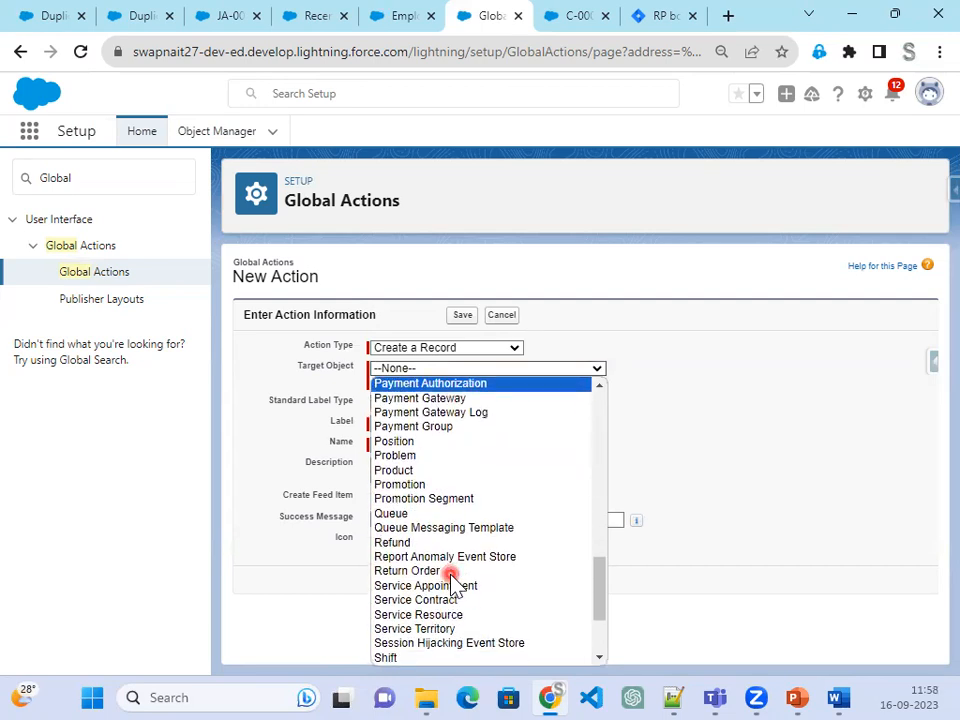
pyautogui.click(450, 441)
pyautogui.click(451, 405)
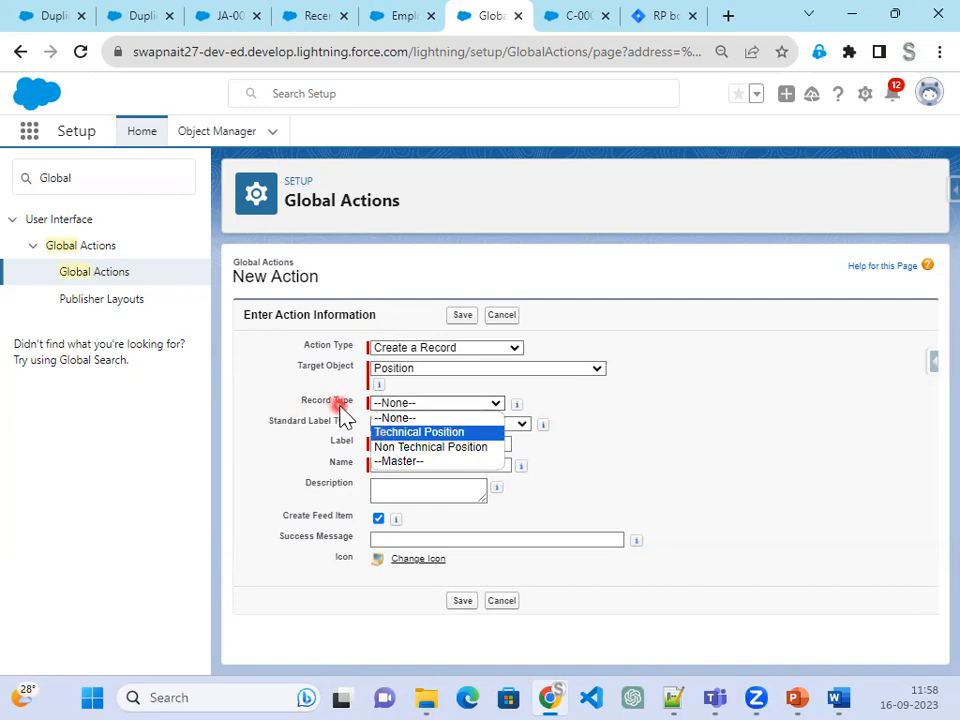
# Set the action's record type to Technical Position, label it New Position with the name New_Position, and save the global action
pyautogui.click(422, 432)
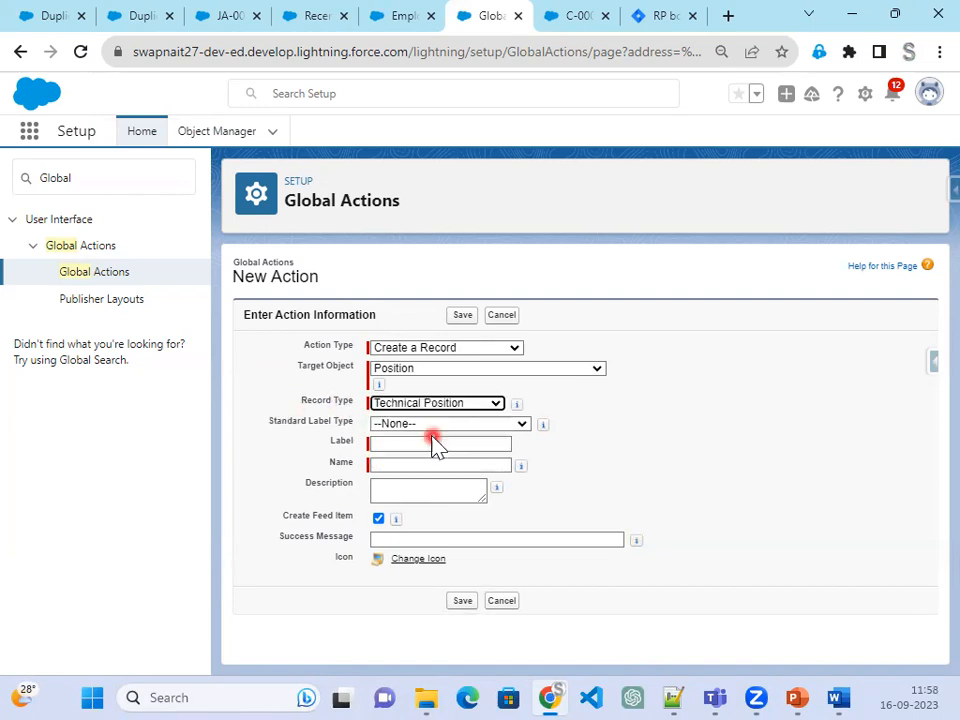
pyautogui.click(420, 442)
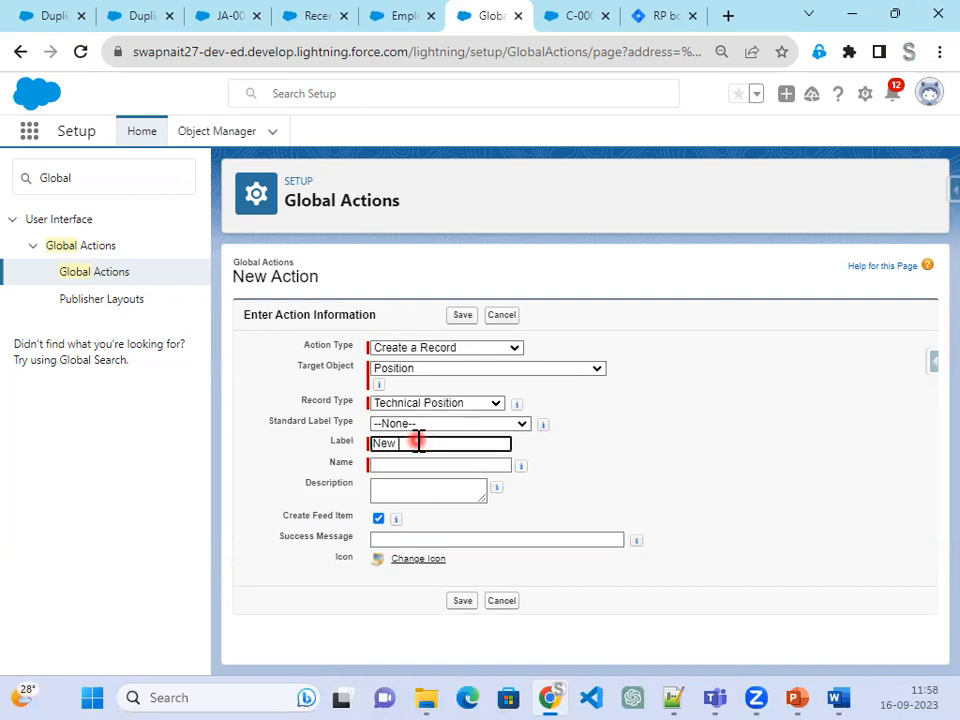
pyautogui.write('New Position')
pyautogui.press('Tab')
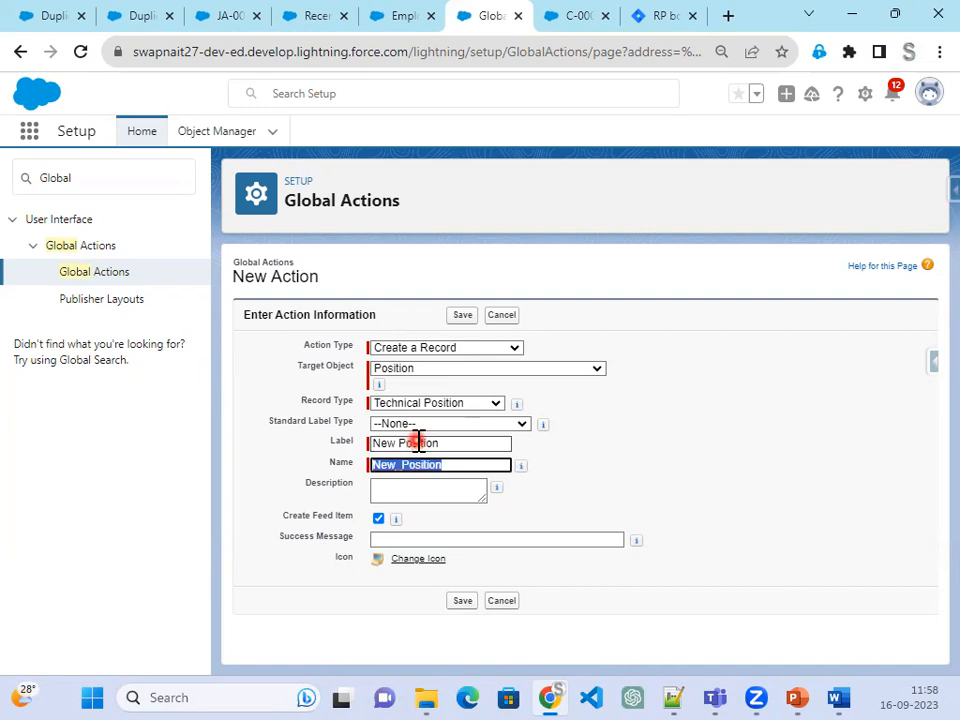
pyautogui.click(462, 602)
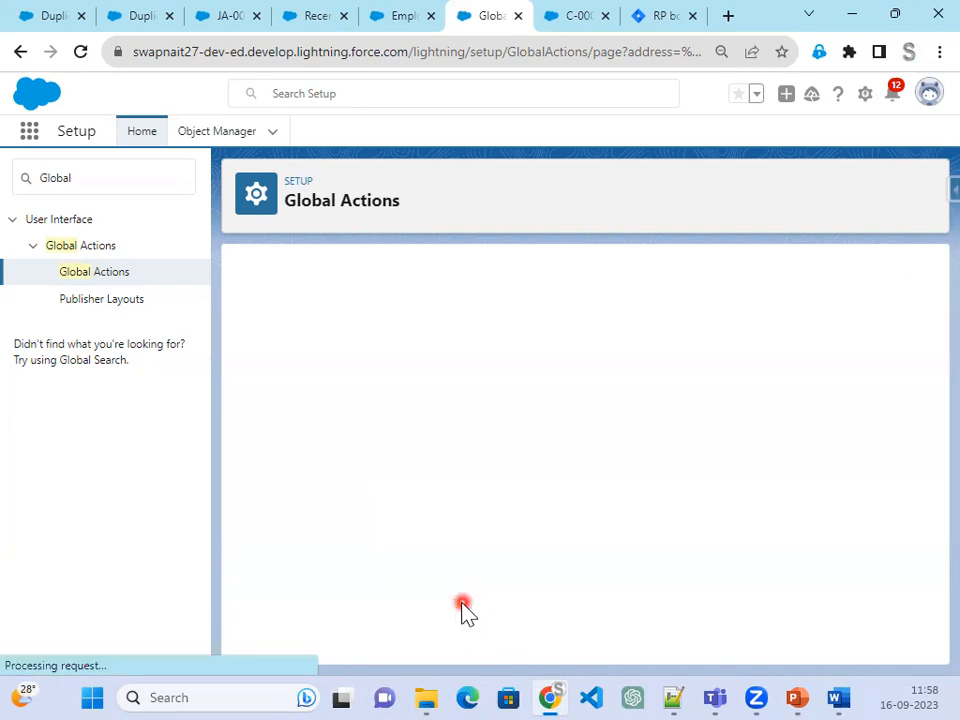
# Reload the Employed Candidate list in the Recruiter app and check which global actions are offered there
pyautogui.click(403, 18)
pyautogui.click(82, 52)
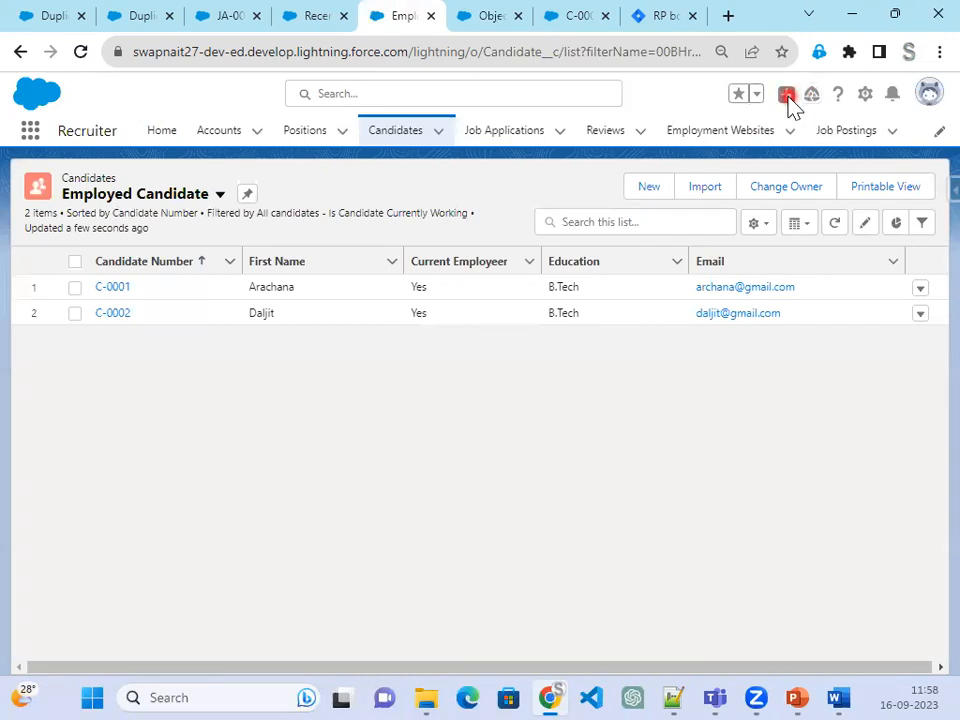
pyautogui.click(788, 98)
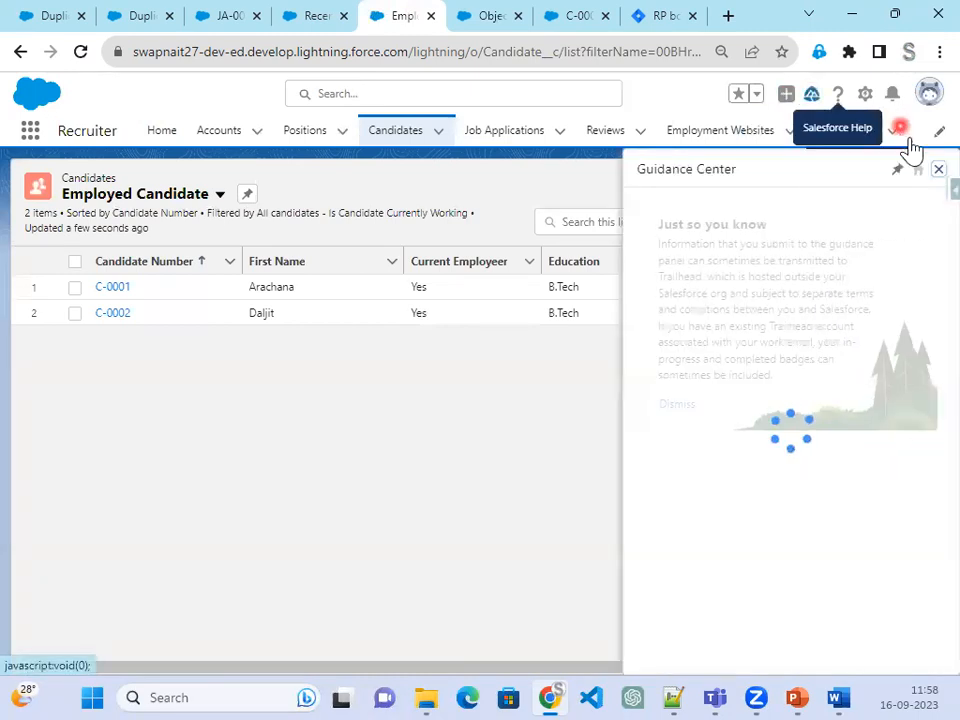
pyautogui.click(933, 169)
pyautogui.click(784, 98)
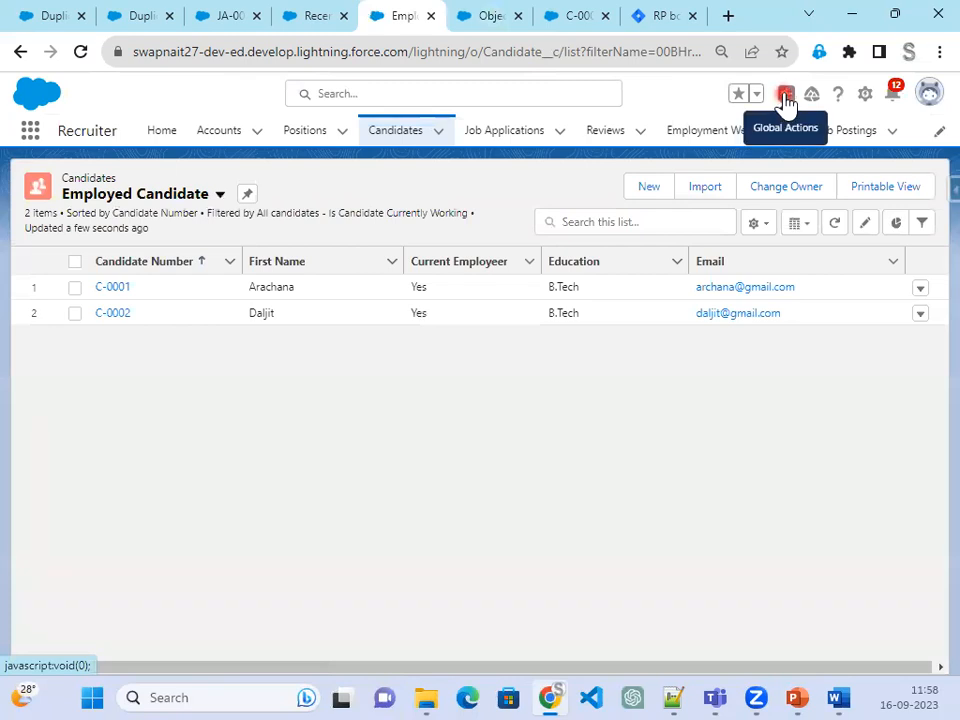
pyautogui.click(786, 97)
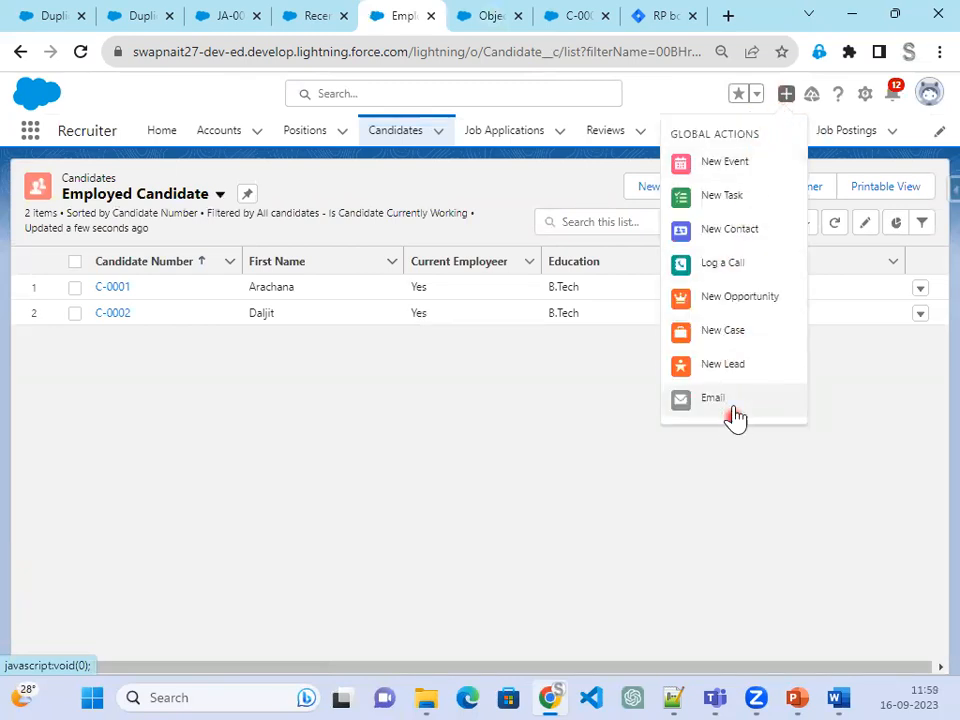
# Add Functional Area, Job Level, Max Pay and Min Pay to the New Position action layout and save it
pyautogui.click(484, 18)
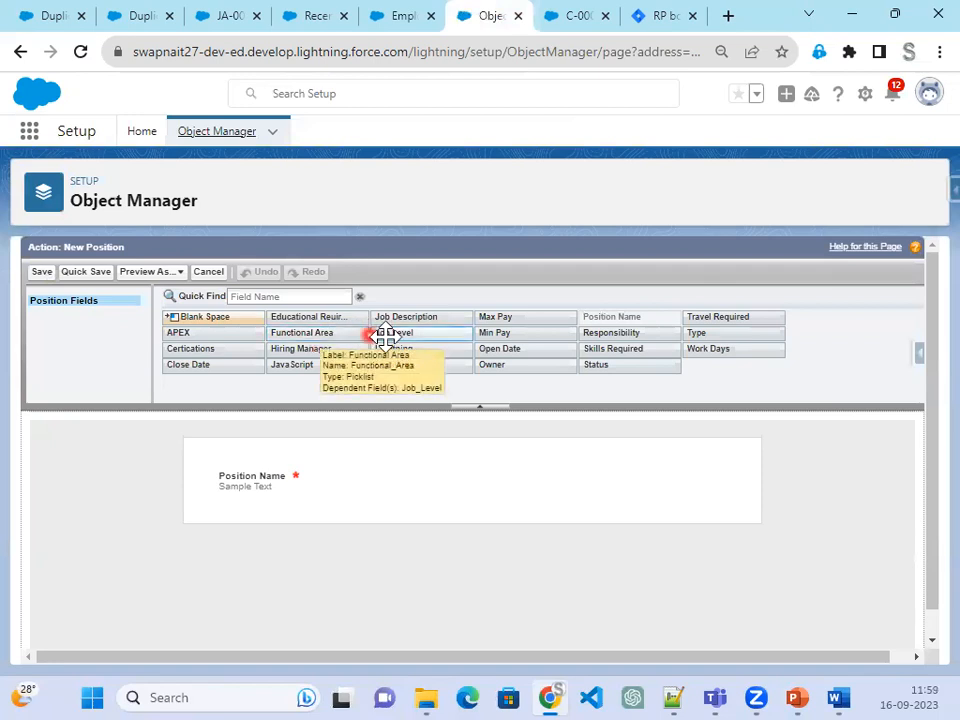
pyautogui.moveTo(354, 336); pyautogui.dragTo(451, 480)
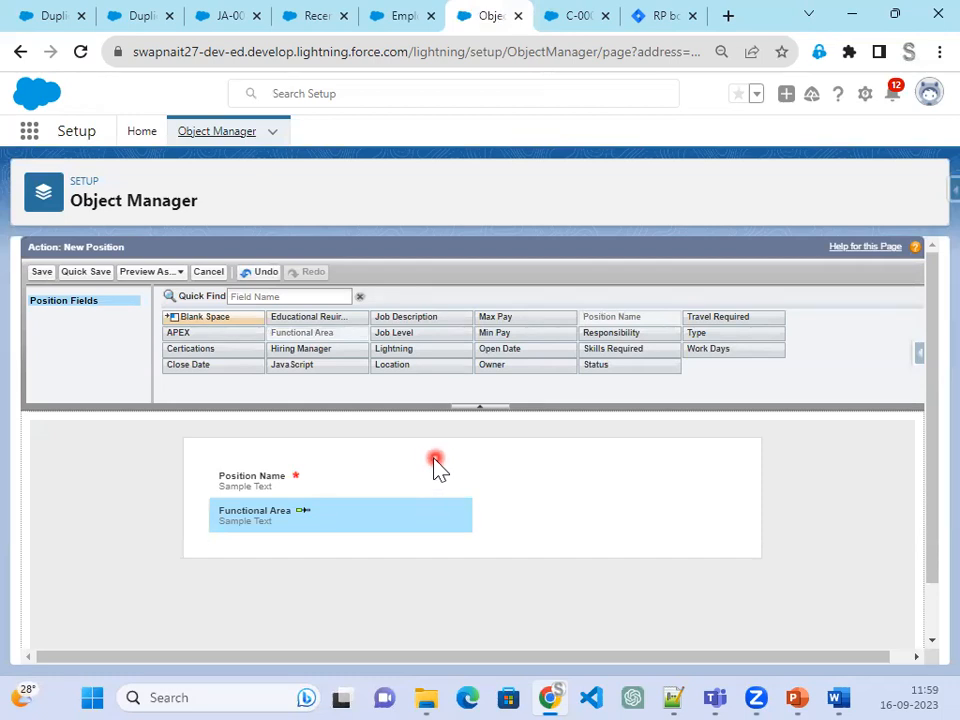
pyautogui.moveTo(418, 336); pyautogui.dragTo(342, 540)
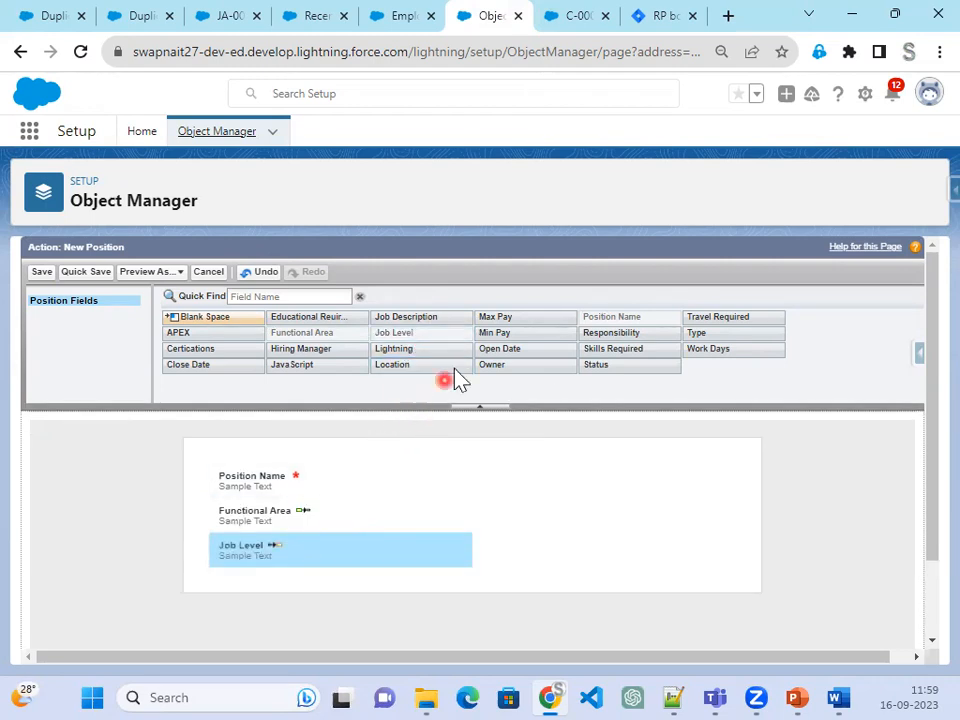
pyautogui.moveTo(510, 316); pyautogui.dragTo(572, 482)
pyautogui.moveTo(494, 325); pyautogui.dragTo(476, 514)
pyautogui.click(40, 273)
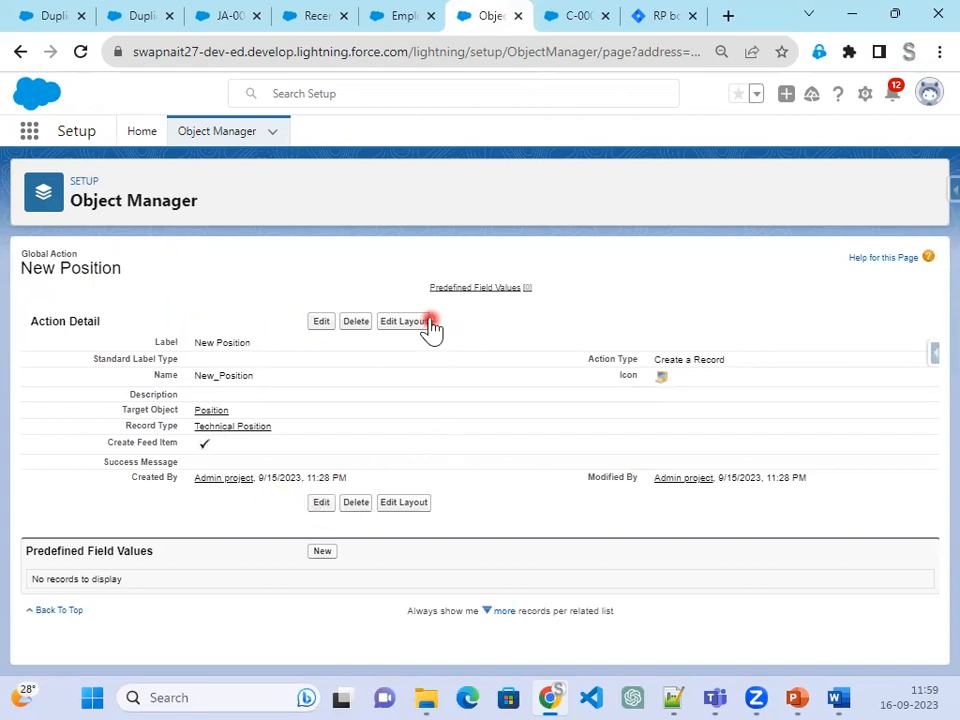
# Look at the action's Predefined Field Values section, and refresh the Recruiter app's Employed Candidate page
pyautogui.moveTo(26, 553); pyautogui.dragTo(186, 570)
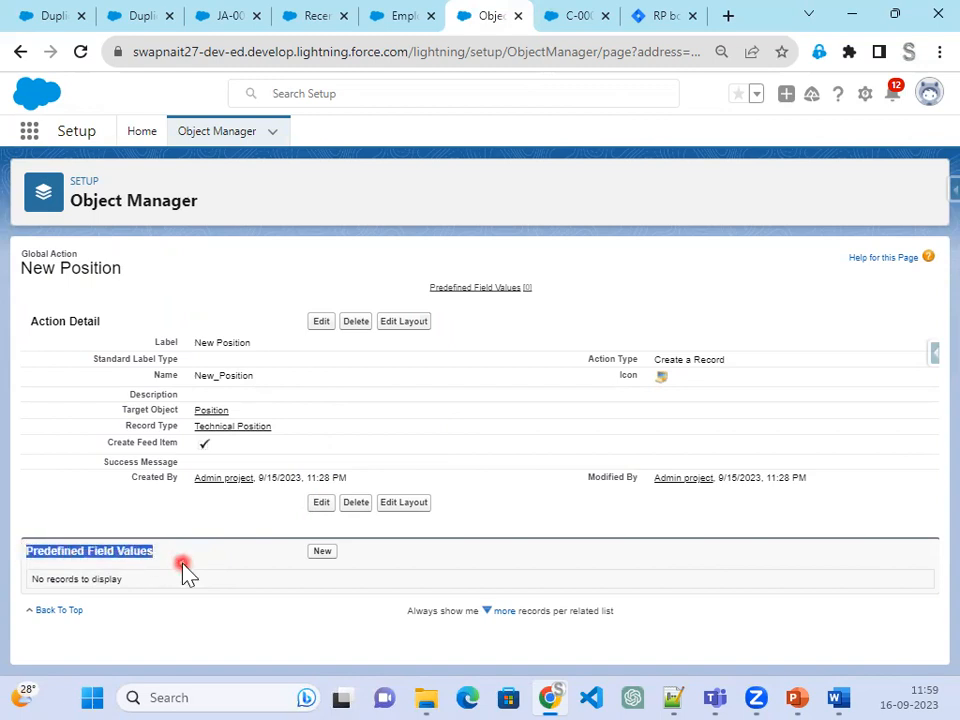
pyautogui.click(415, 16)
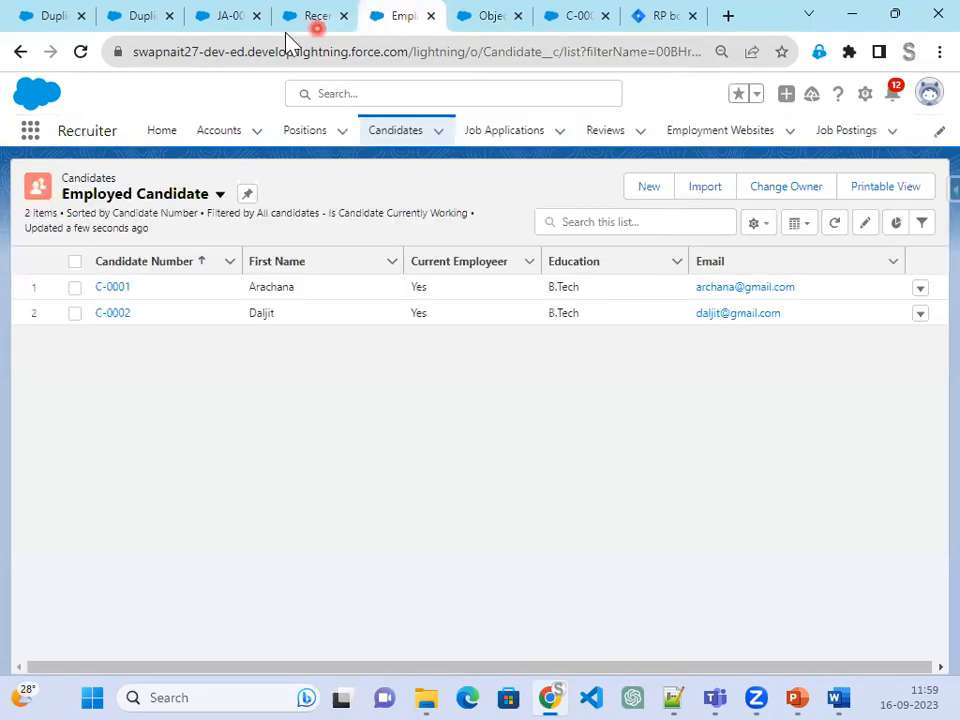
pyautogui.click(80, 51)
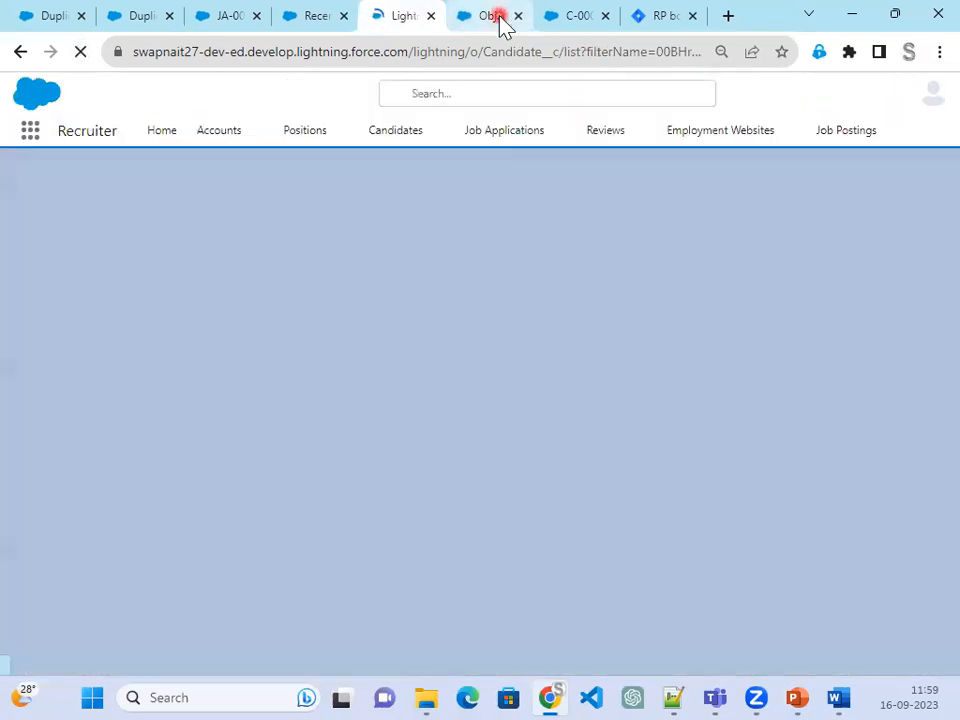
# Return to Setup and open the Global Layout publisher layout for editing
pyautogui.click(493, 18)
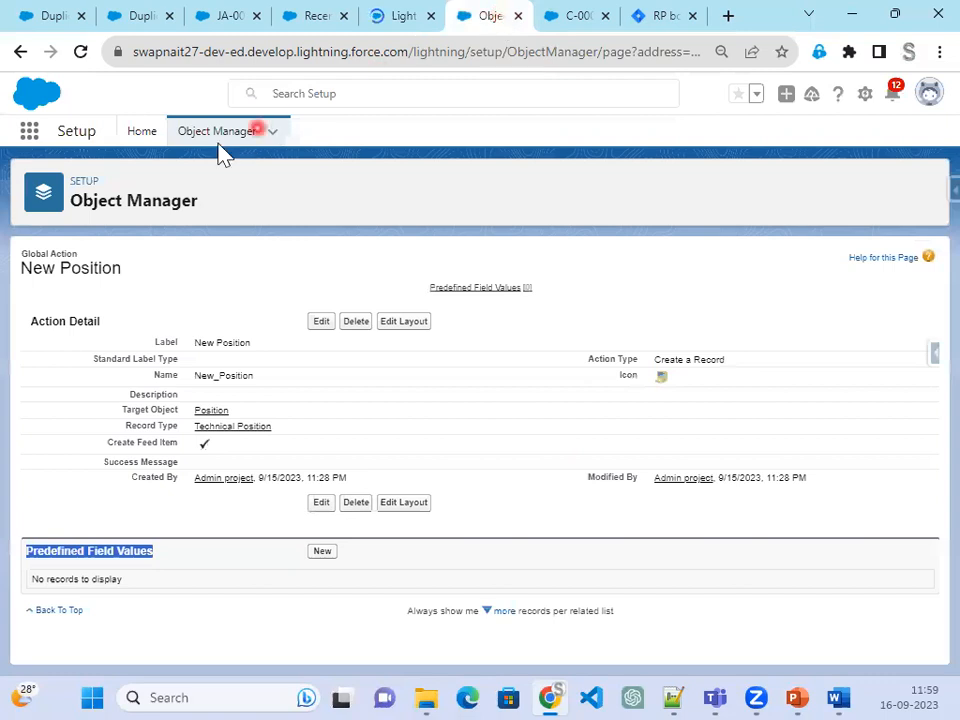
pyautogui.click(145, 131)
pyautogui.click(104, 300)
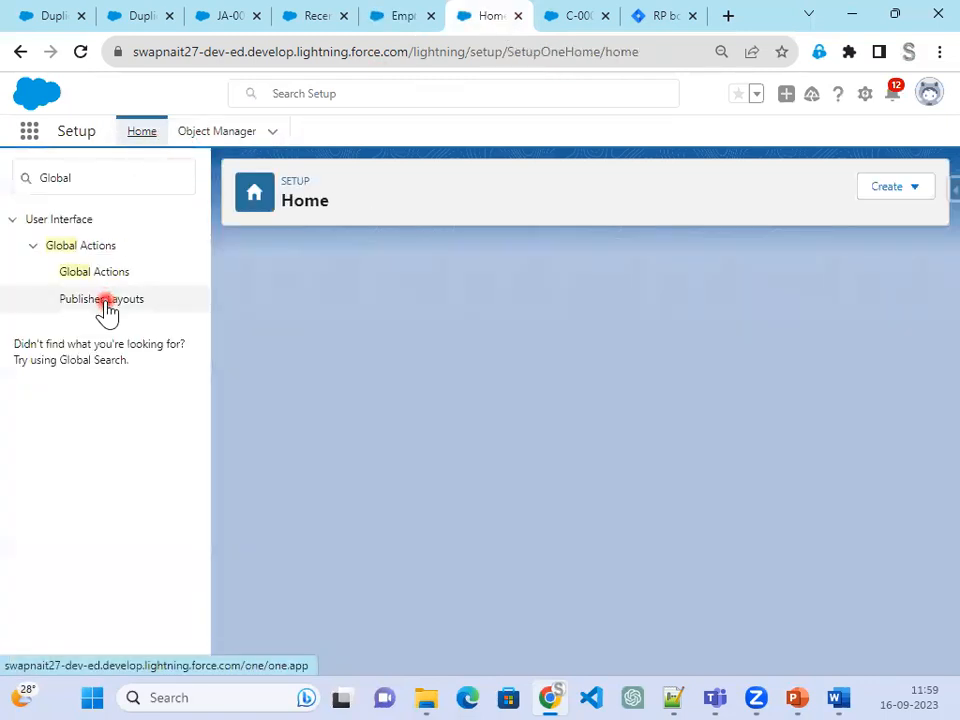
pyautogui.click(104, 300)
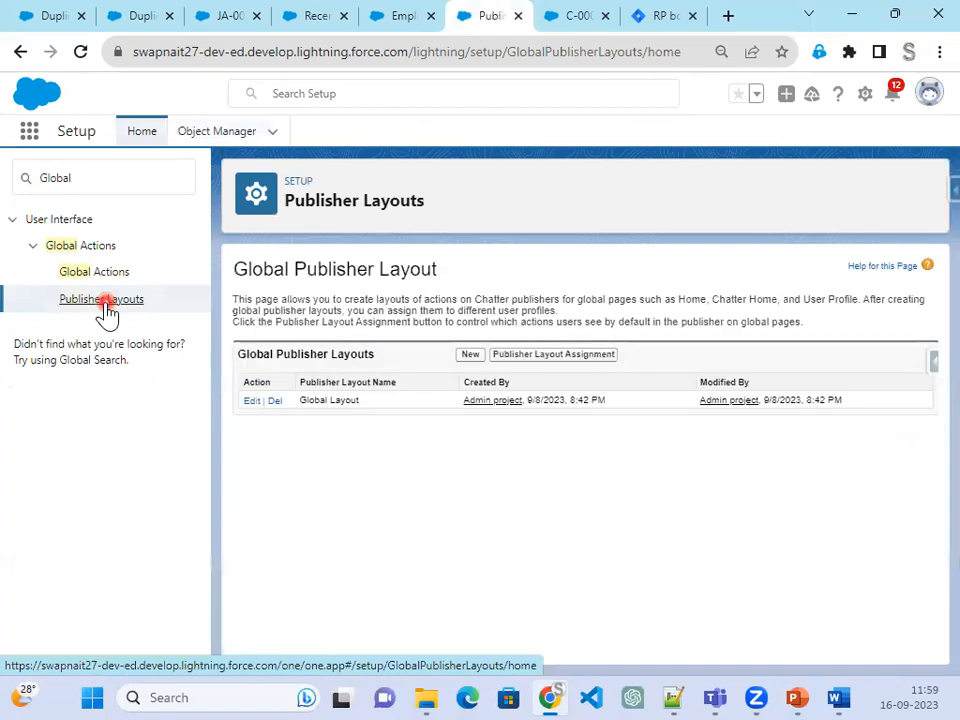
pyautogui.click(248, 402)
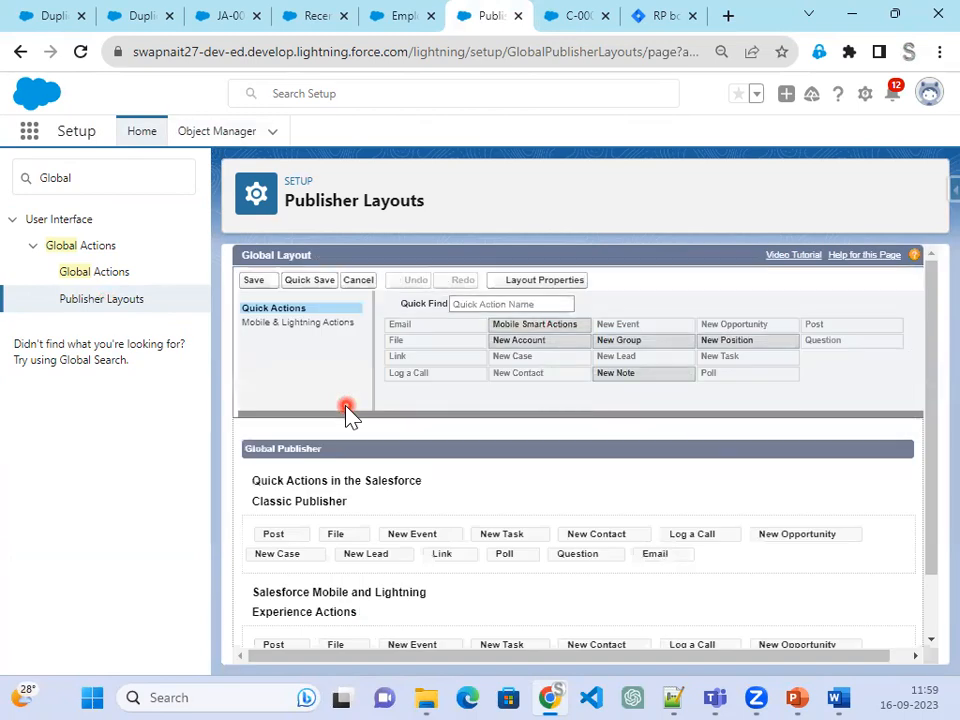
# Place the New Position quick action first in the Salesforce Classic Publisher section
pyautogui.scroll(-1, 538, 594)
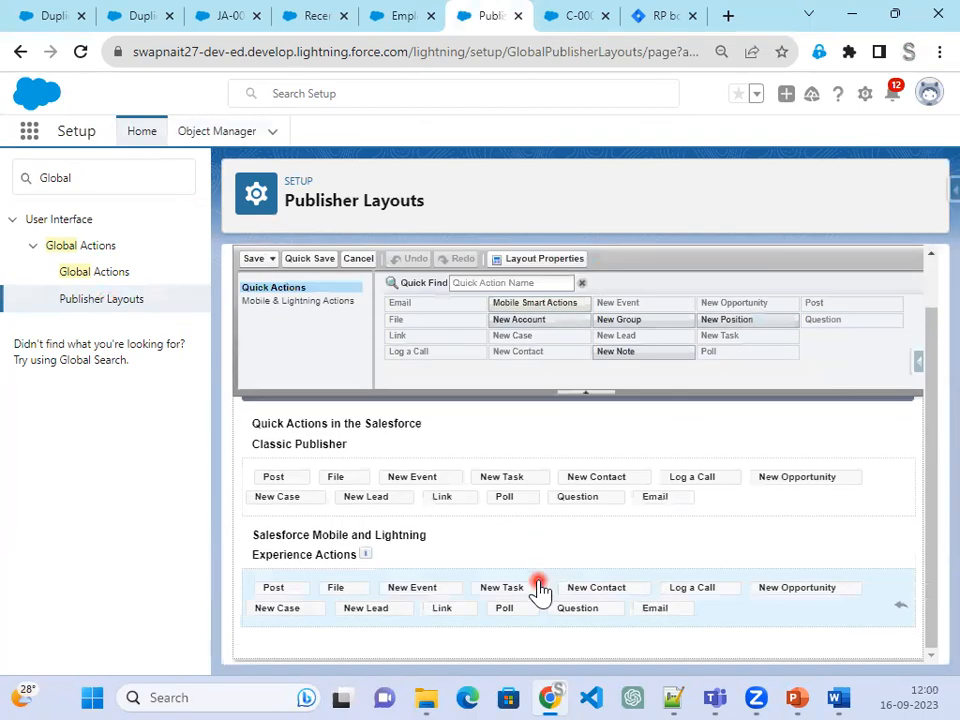
pyautogui.scroll(1, 538, 589)
pyautogui.scroll(-1, 540, 589)
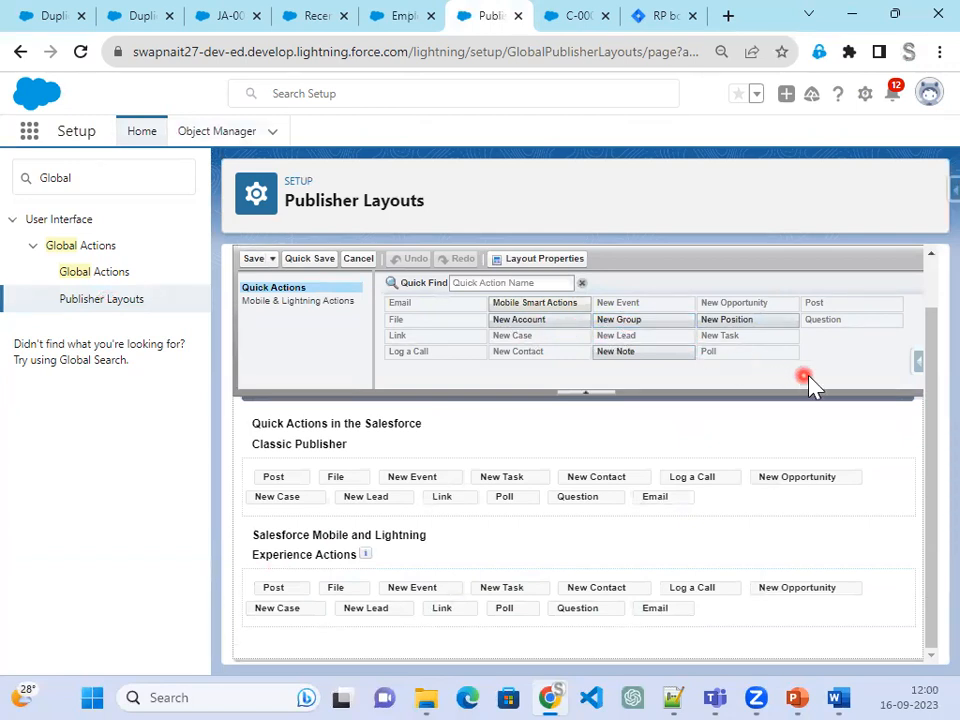
pyautogui.moveTo(766, 318); pyautogui.dragTo(266, 555)
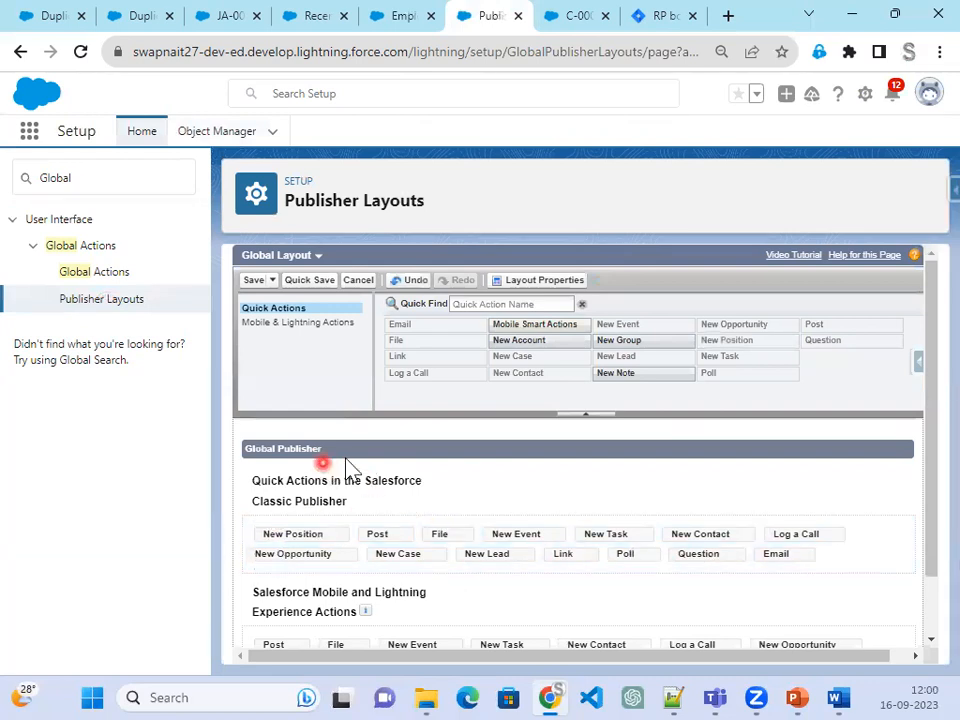
# Place New Position first among the Salesforce Mobile and Lightning Experience Actions and save the publisher layout
pyautogui.scroll(-1, 390, 551)
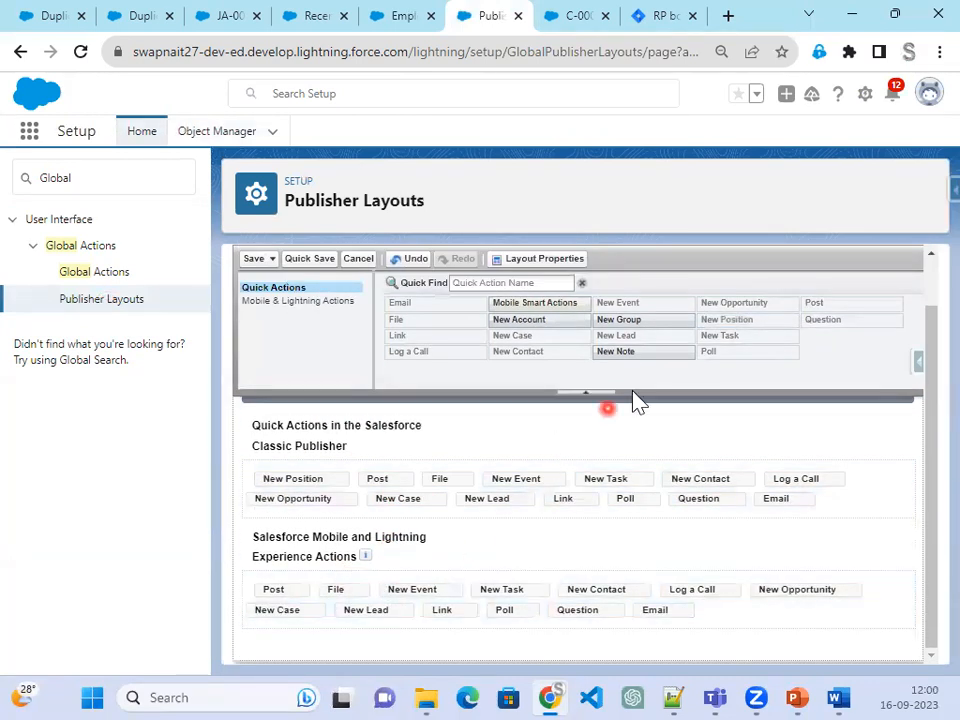
pyautogui.click(343, 304)
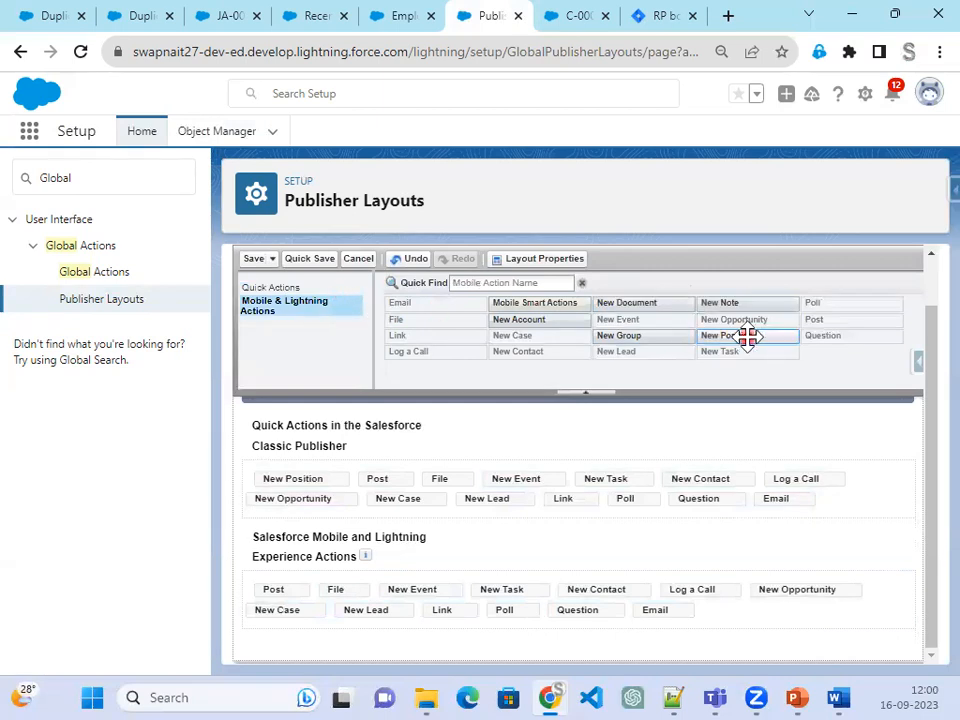
pyautogui.moveTo(747, 338); pyautogui.dragTo(435, 483)
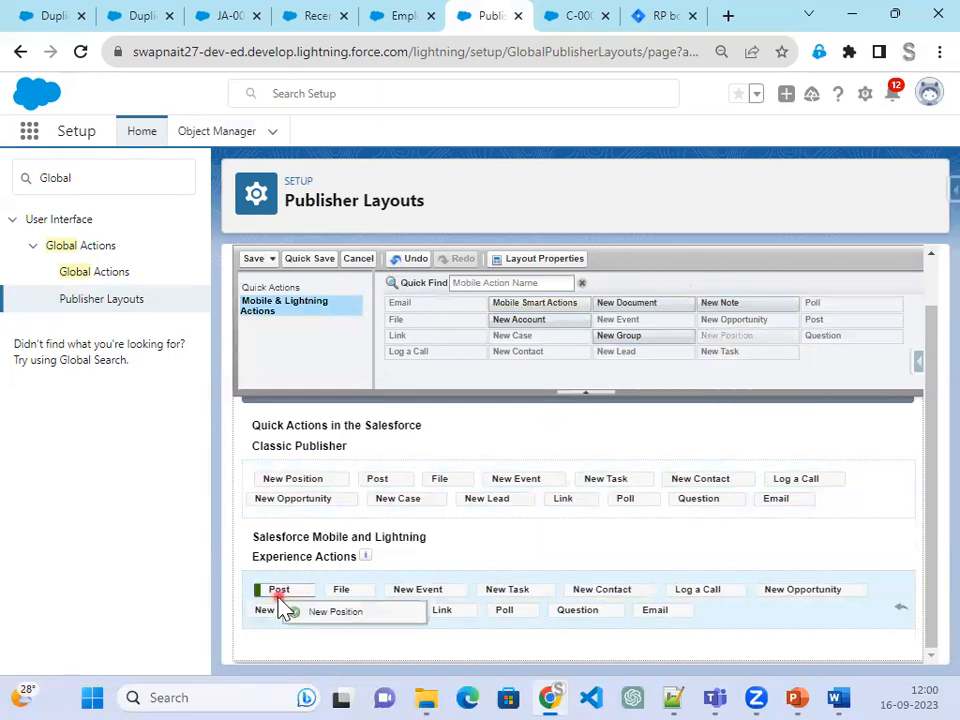
pyautogui.moveTo(285, 610); pyautogui.dragTo(280, 598)
pyautogui.click(254, 259)
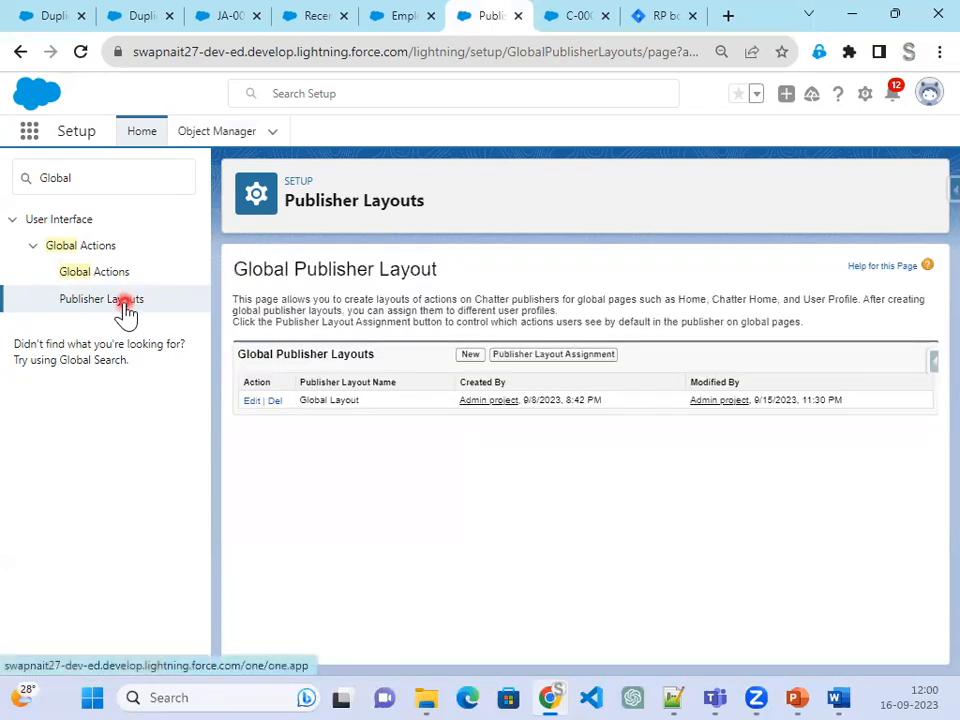
# Reload the Recruiter app's Employed Candidate page with the browser's developer tools open, and close the tools
pyautogui.click(408, 17)
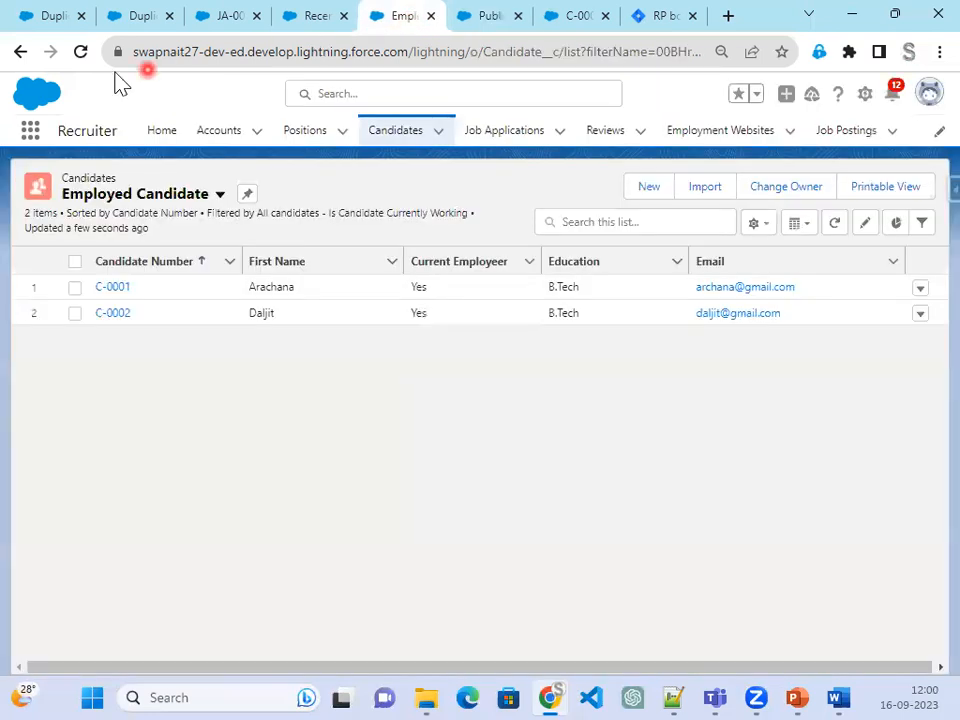
pyautogui.click(80, 51)
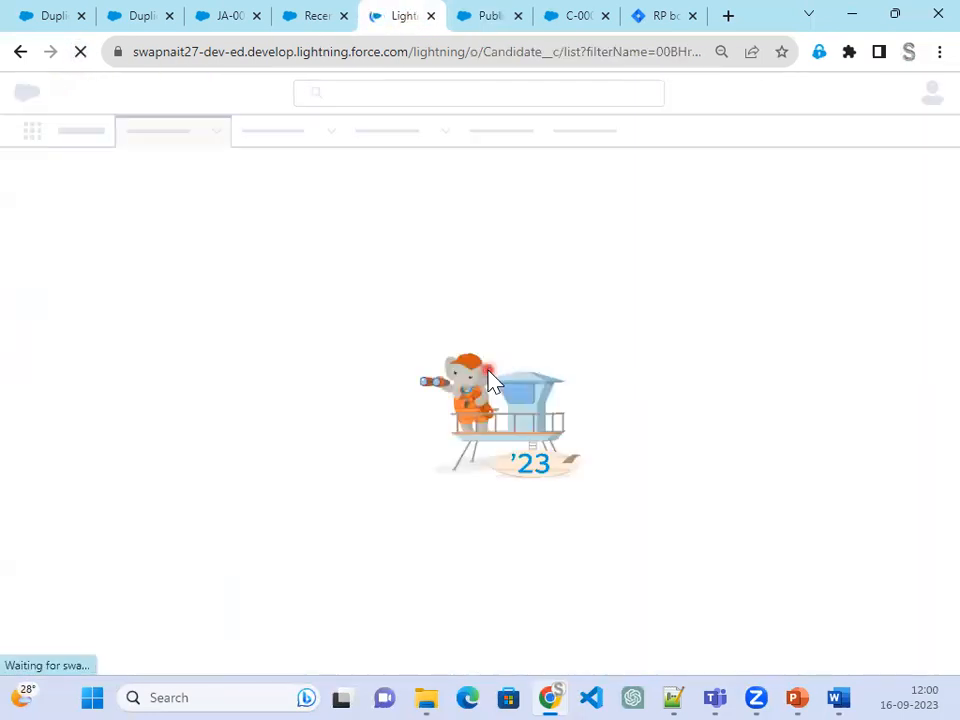
pyautogui.rightClick(489, 370)
pyautogui.click(588, 356)
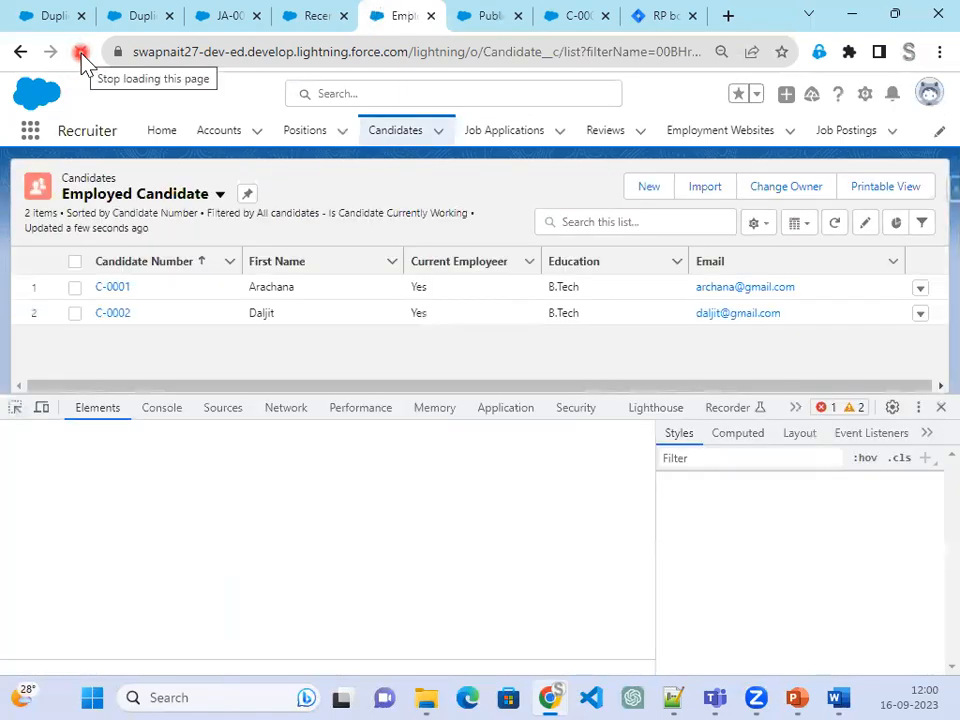
pyautogui.click(82, 55)
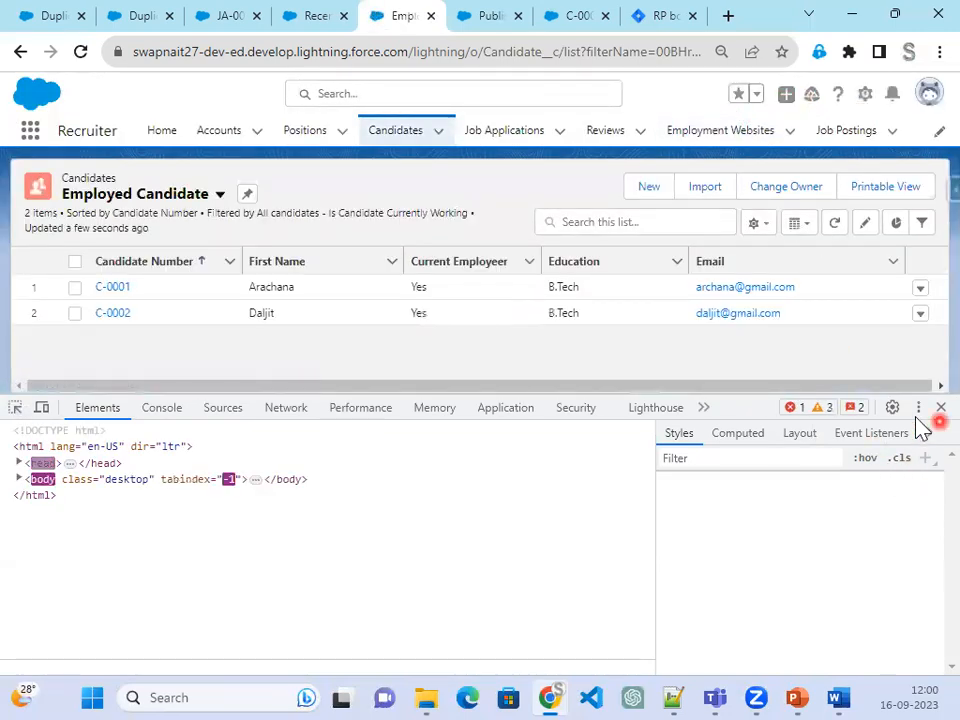
pyautogui.click(938, 408)
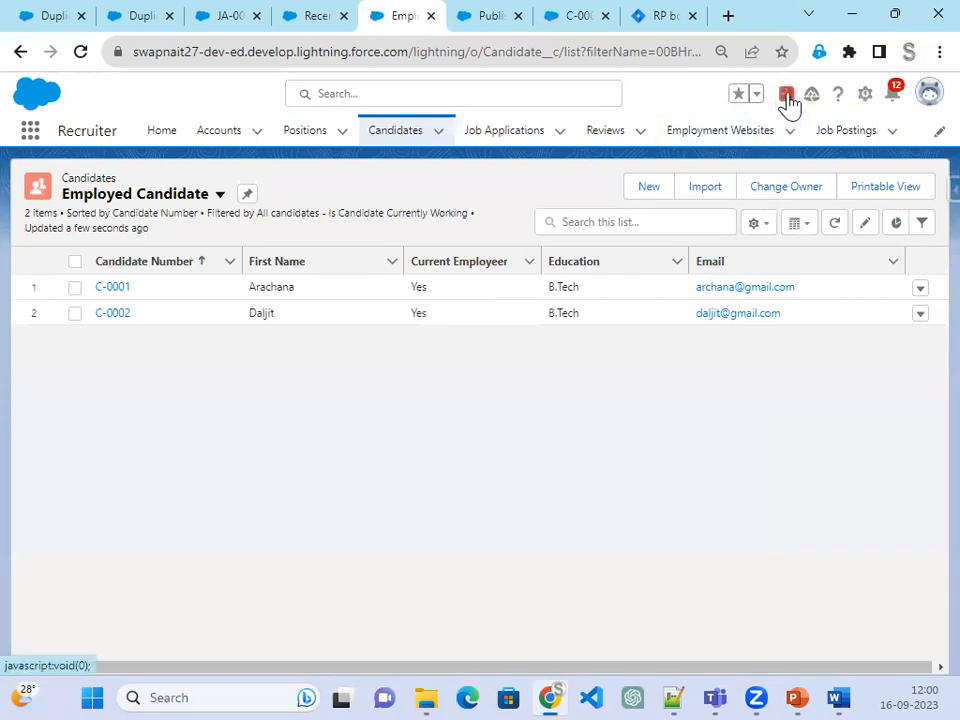
# Start a New Position record from the global actions, named Lightning Web Component with a Max Pay of 4000000
pyautogui.click(787, 97)
pyautogui.click(758, 161)
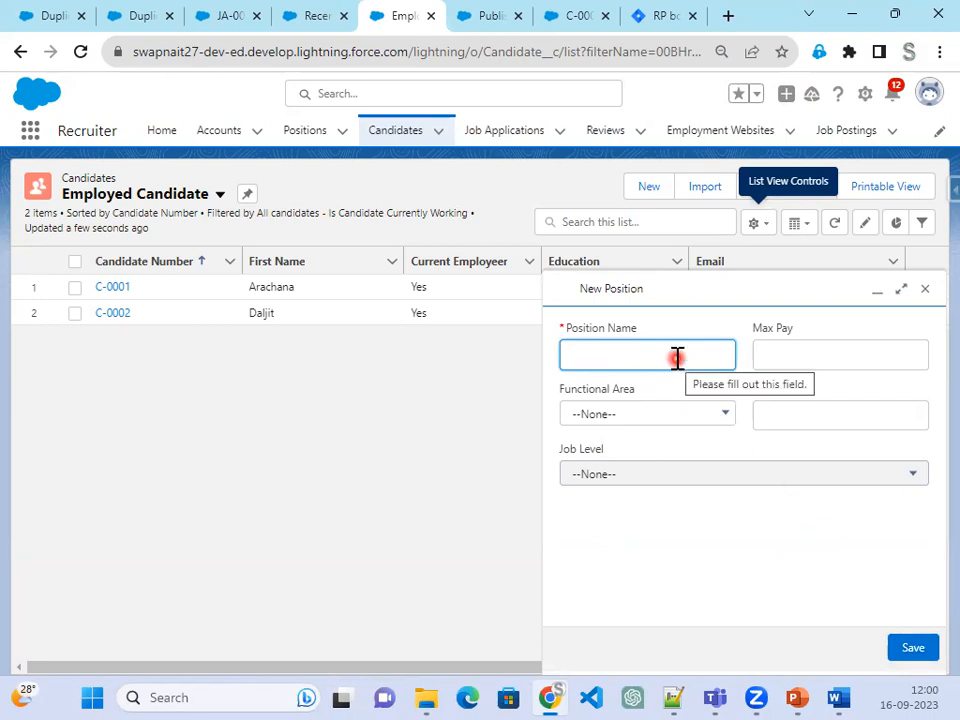
pyautogui.write('LW')
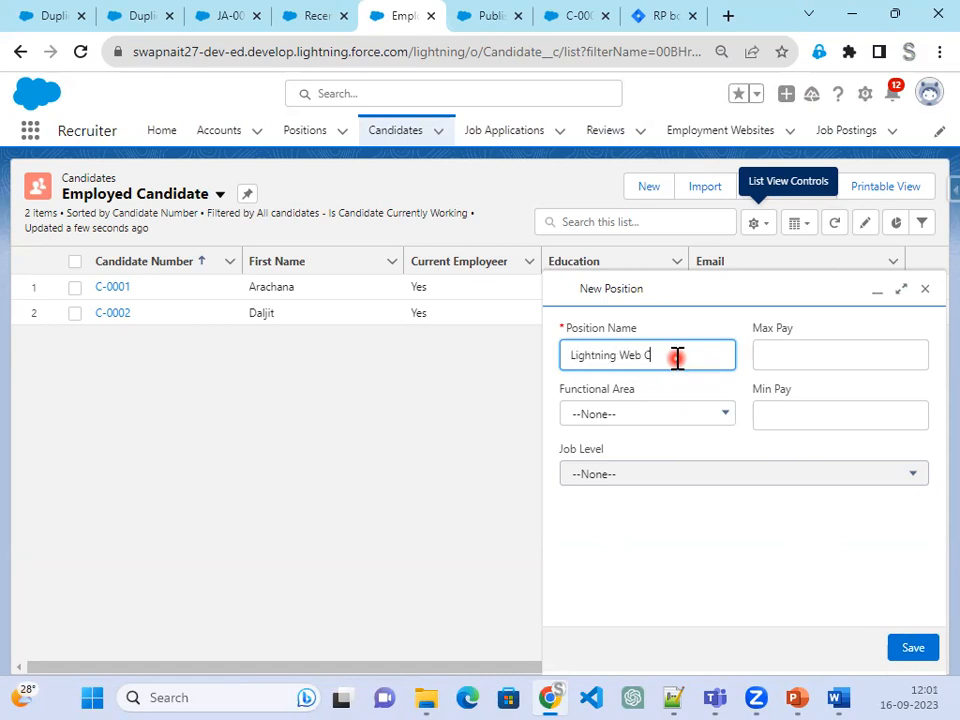
pyautogui.press('Tab')
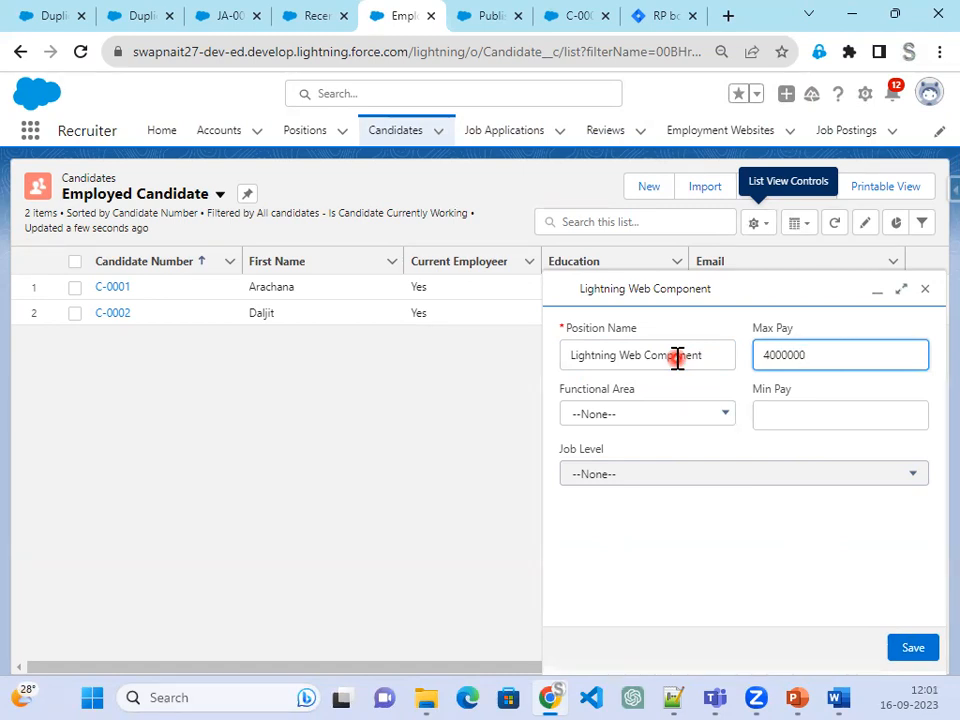
# Set the position's Functional Area to Finance and its Job Level to FN-100
pyautogui.click(687, 414)
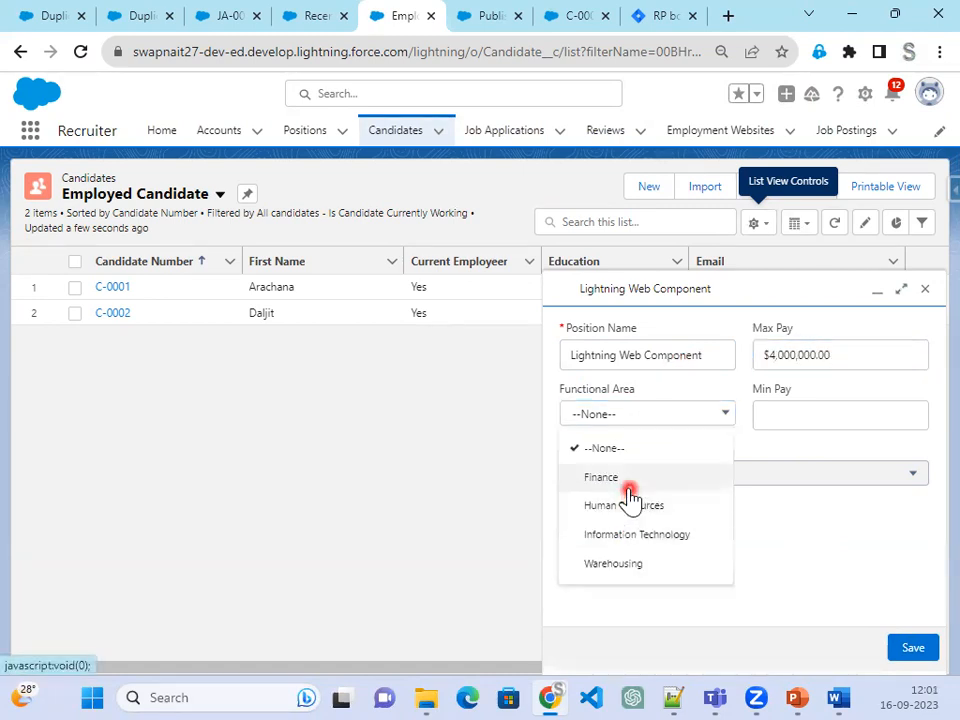
pyautogui.click(628, 482)
pyautogui.click(668, 474)
pyautogui.click(664, 520)
# Set the position's Min Pay to 3,000,000 and save the new record
pyautogui.click(788, 416)
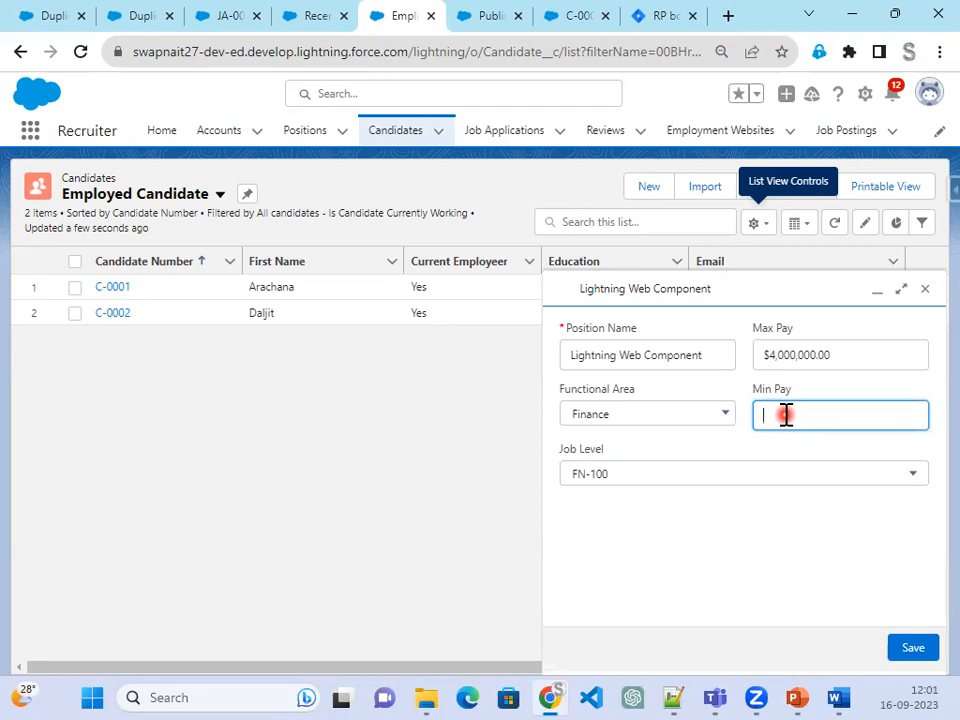
pyautogui.click(825, 355)
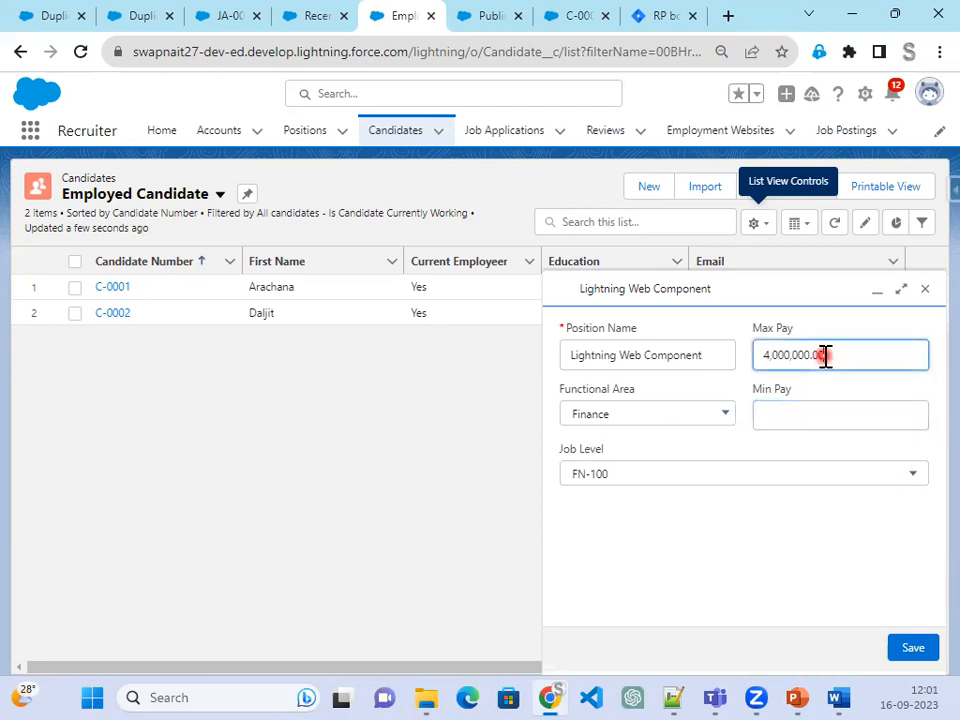
pyautogui.moveTo(813, 366); pyautogui.dragTo(708, 366)
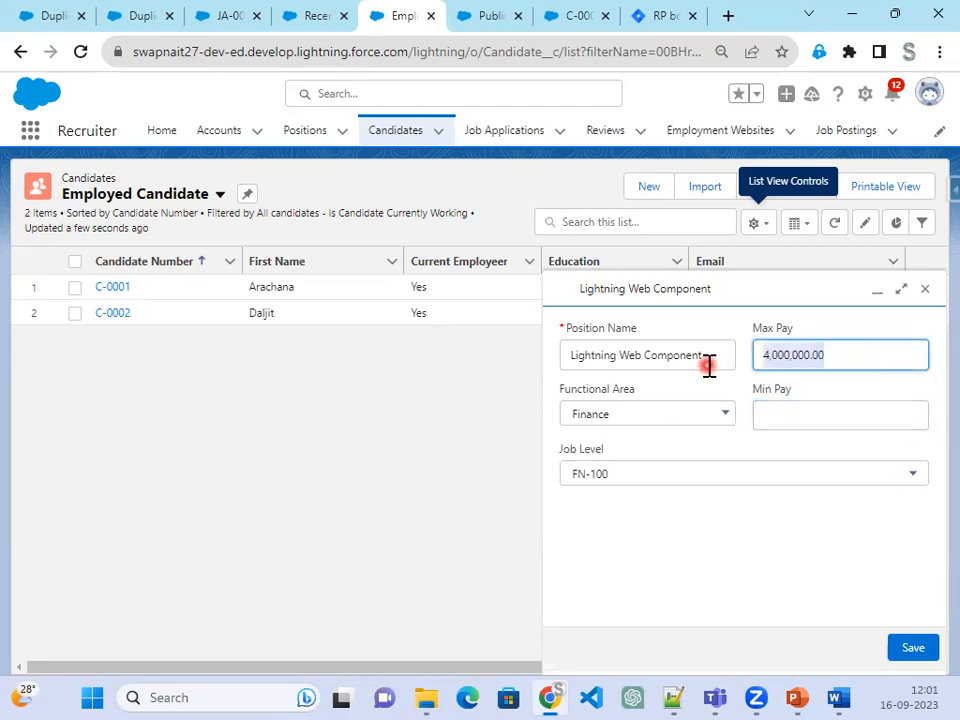
pyautogui.click(838, 418)
pyautogui.click(769, 418)
pyautogui.press('BackSpace')
pyautogui.write('3')
pyautogui.click(913, 645)
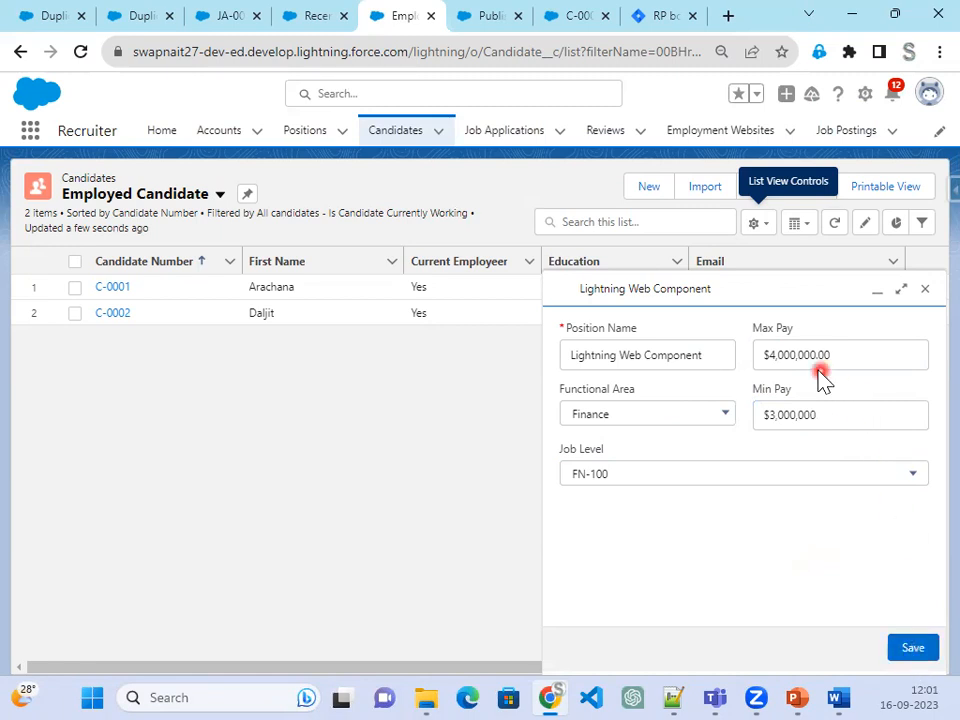
pyautogui.click(908, 647)
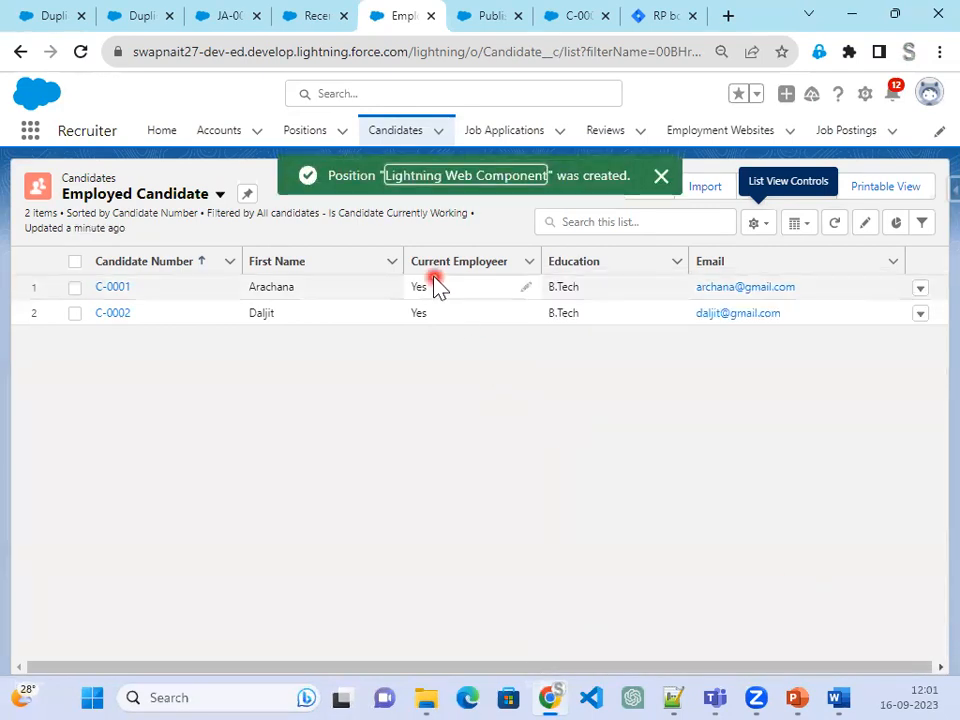
# Open the Lightning Web Component record from the Positions list and review its details
pyautogui.click(300, 137)
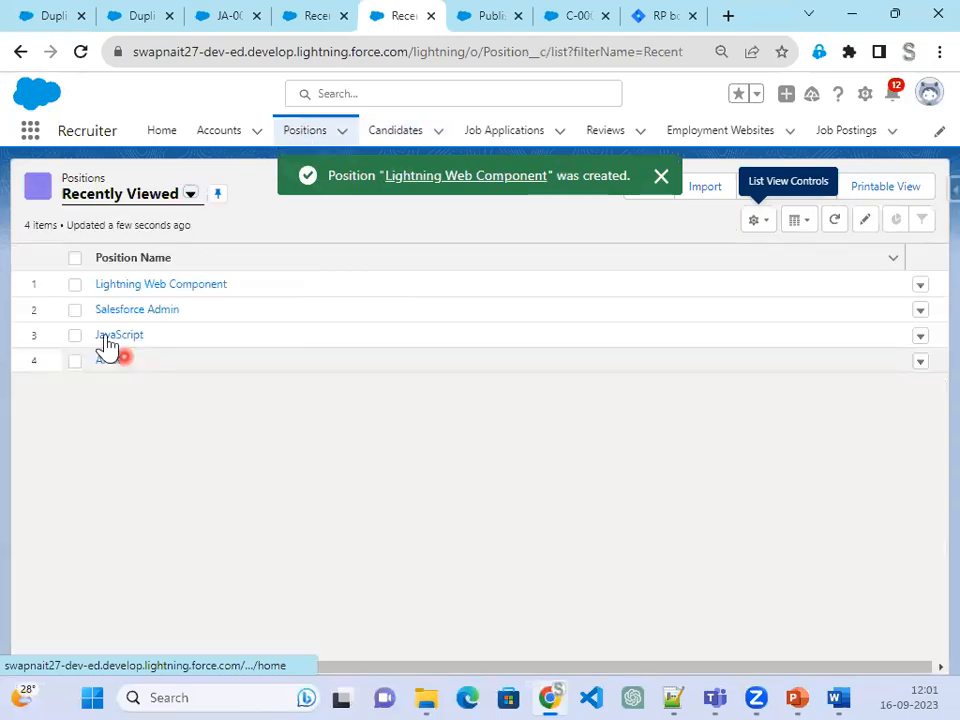
pyautogui.click(146, 284)
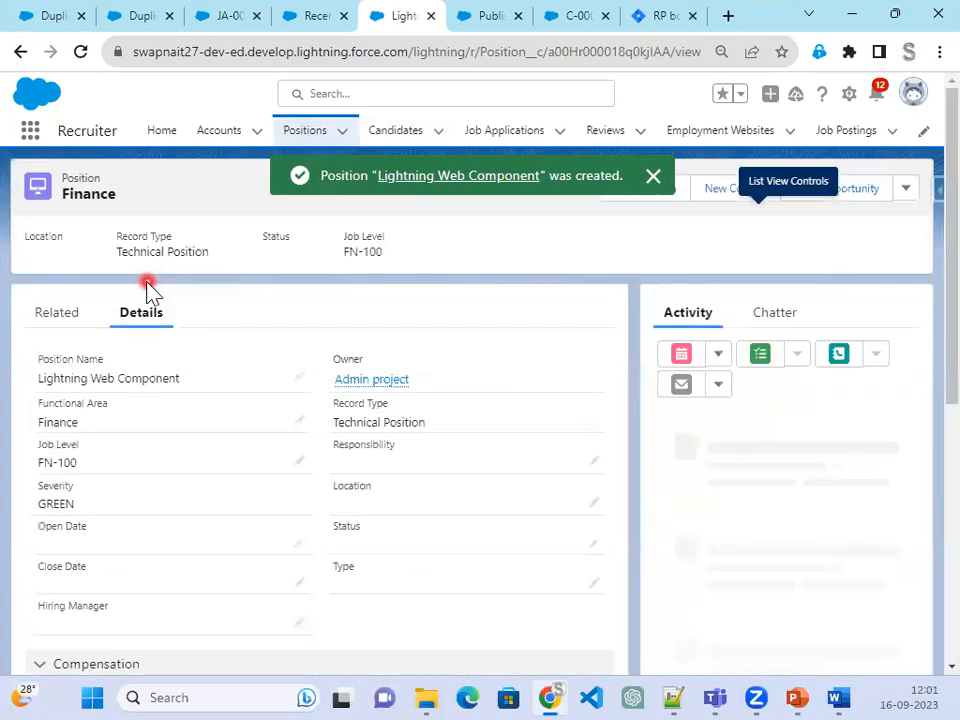
pyautogui.scroll(-4, 127, 600)
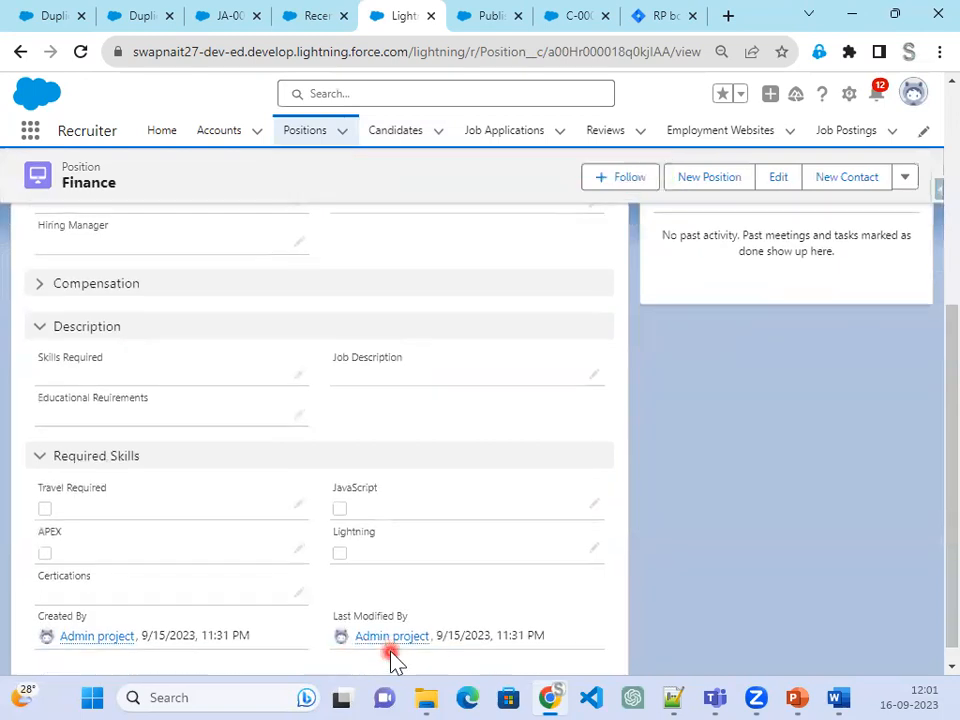
pyautogui.scroll(4, 350, 545)
pyautogui.scroll(1, 381, 531)
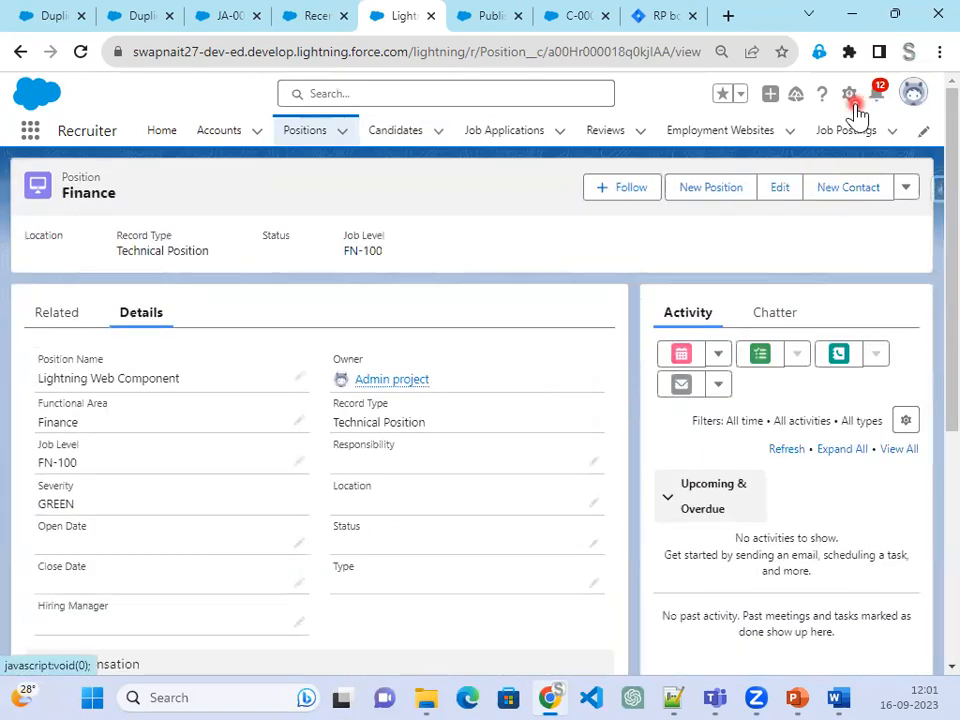
# Return to Global Actions in Setup and start a new Create a Record action with Candidate as target object
pyautogui.click(470, 20)
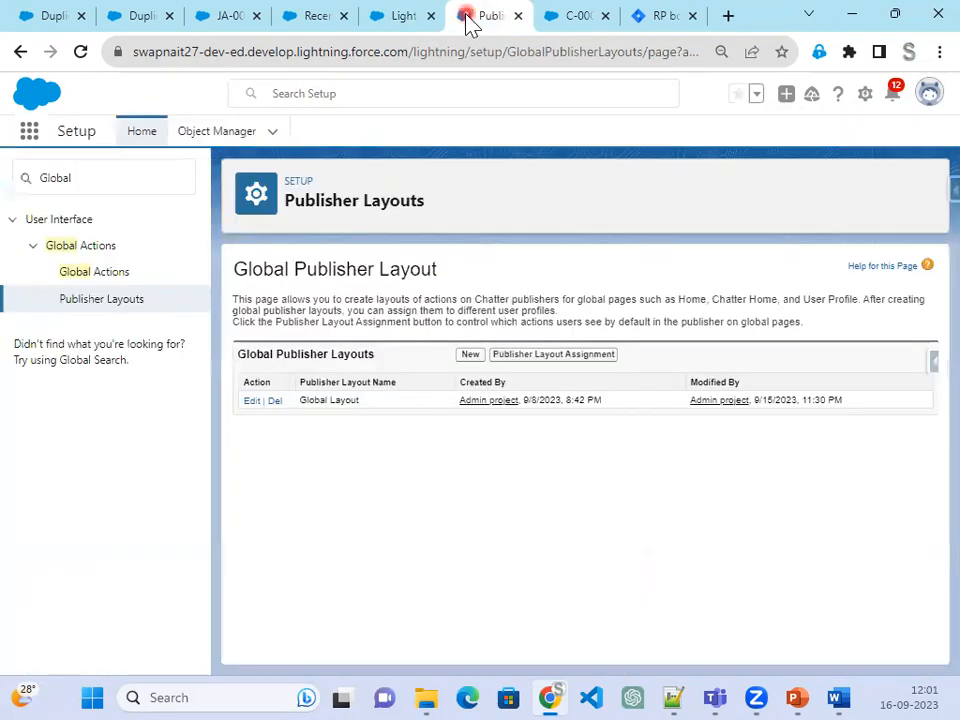
pyautogui.click(88, 274)
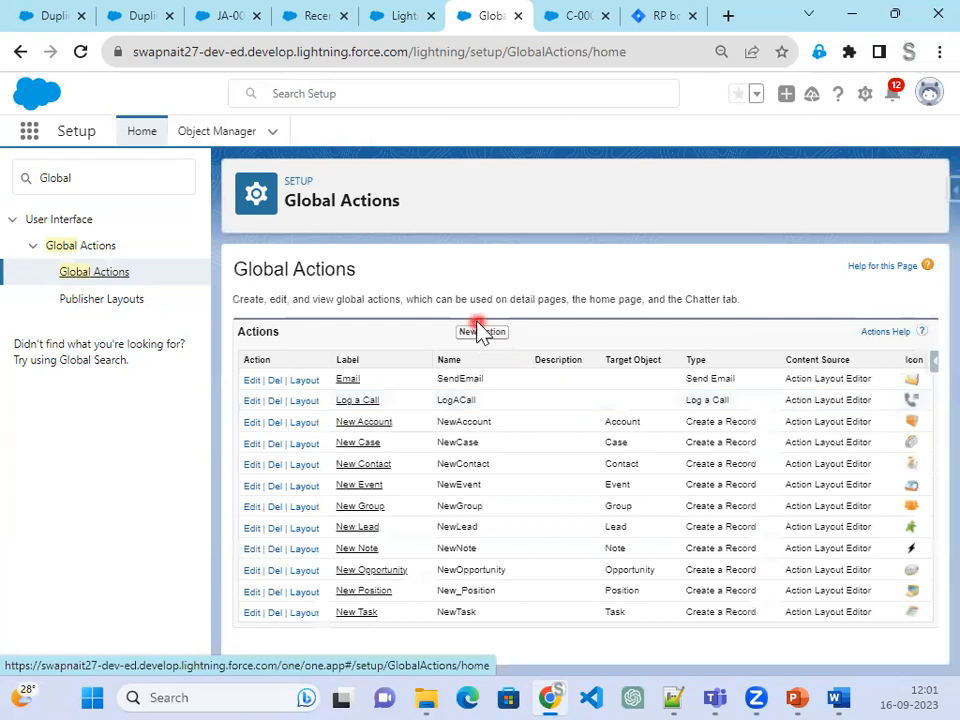
pyautogui.click(478, 334)
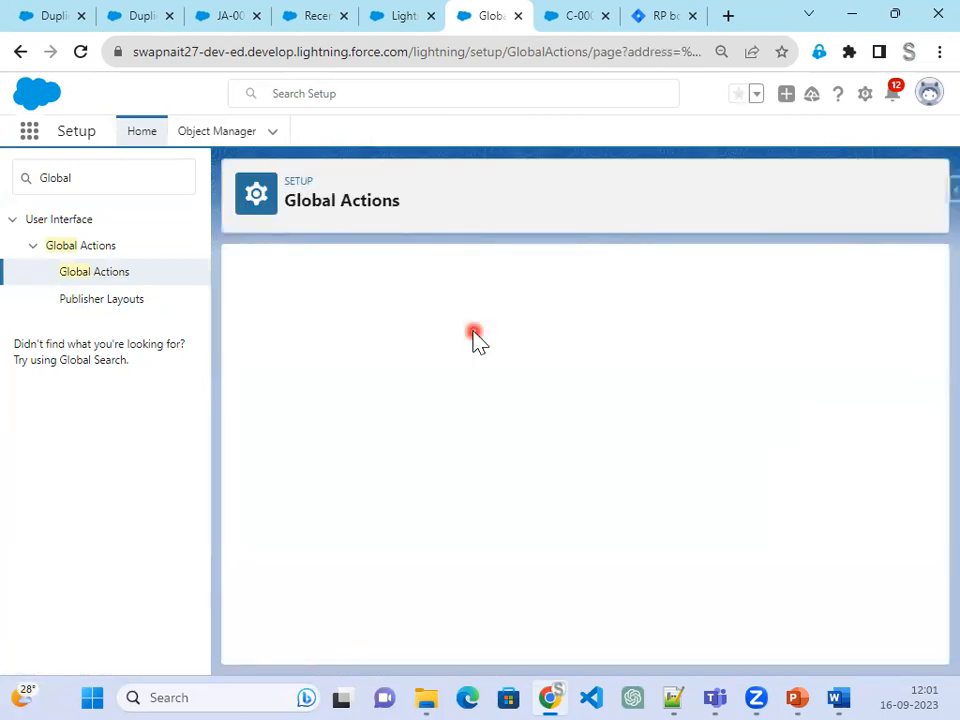
pyautogui.click(462, 369)
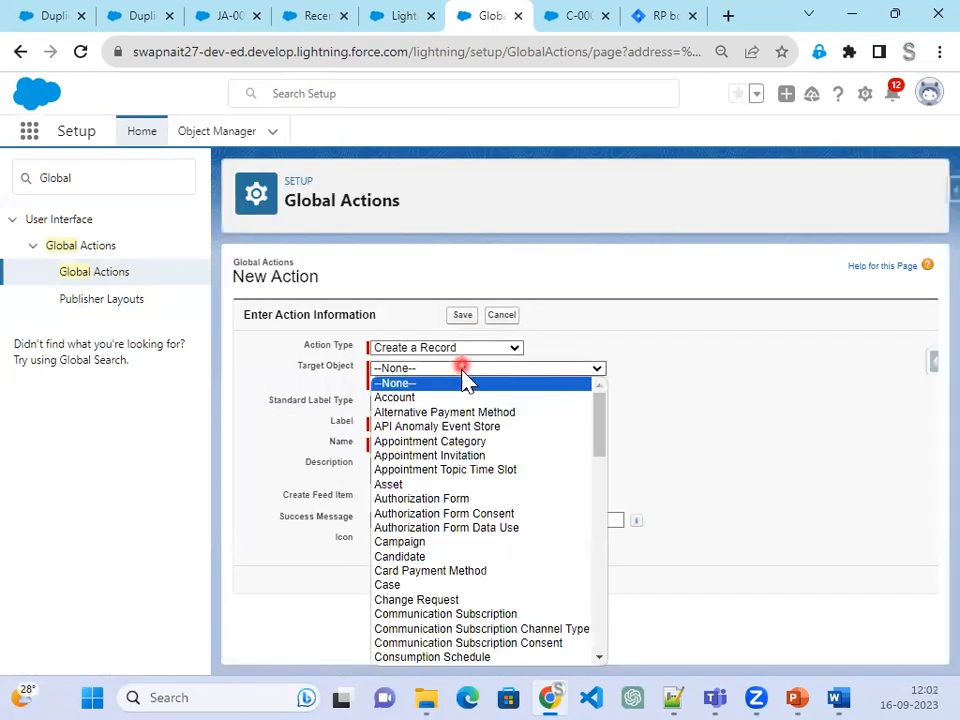
pyautogui.scroll(-4, 446, 600)
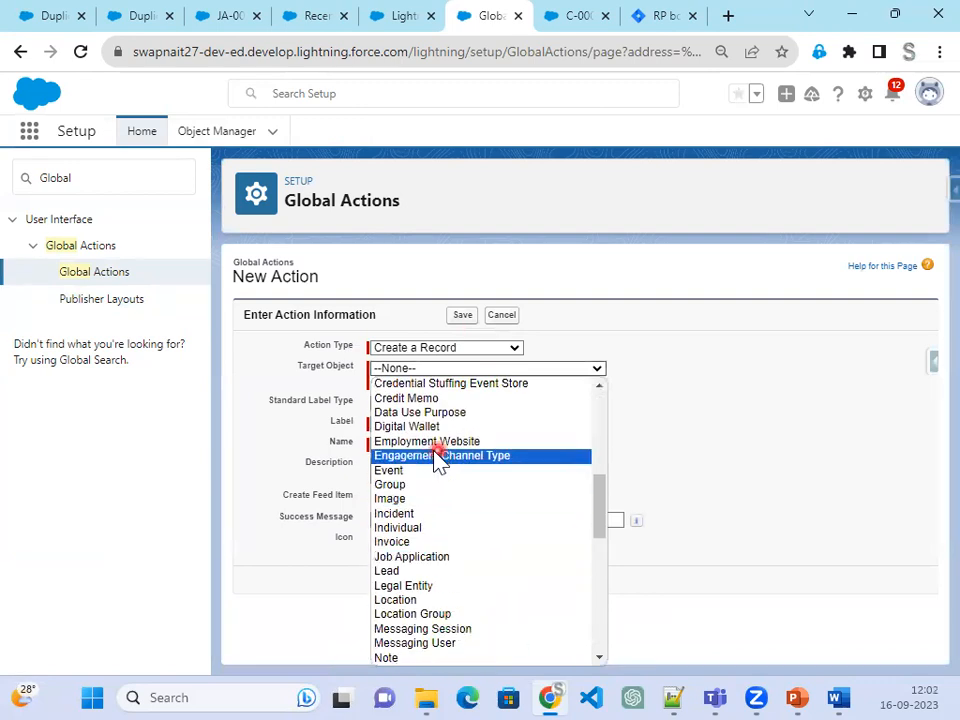
pyautogui.scroll(3, 440, 462)
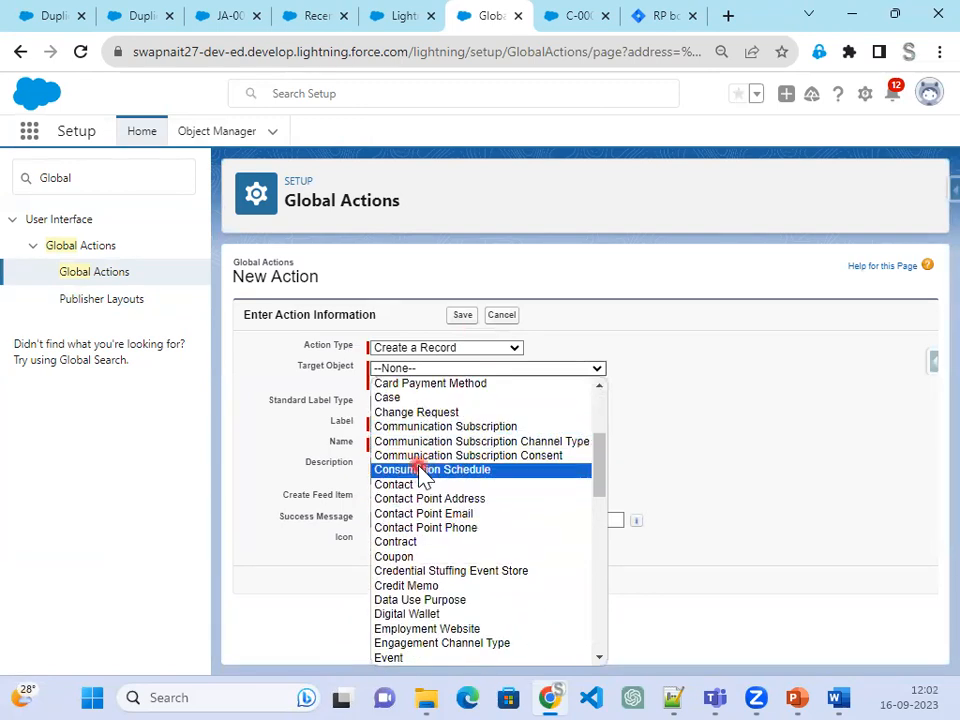
pyautogui.scroll(4, 420, 470)
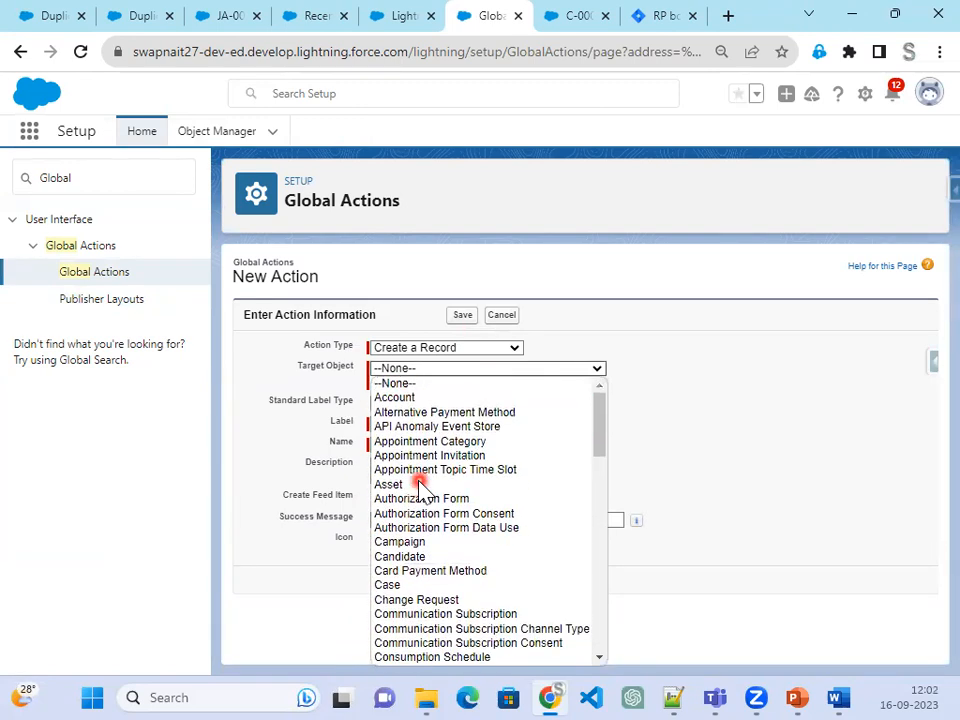
pyautogui.click(440, 560)
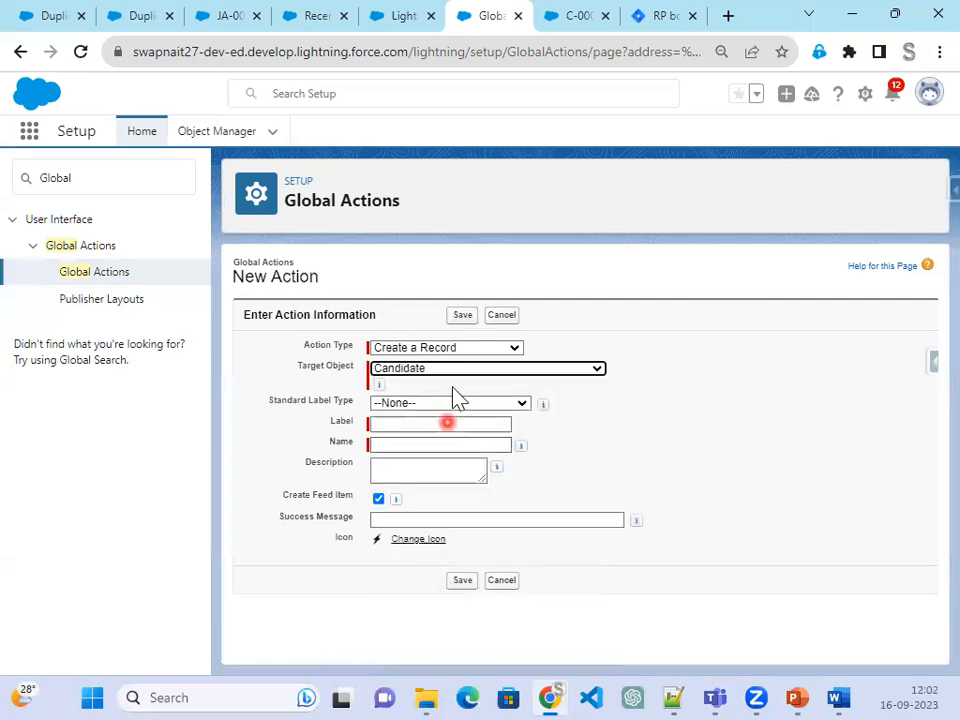
# Label the action New Candidate, with the name New_Candidate, and save it
pyautogui.click(413, 424)
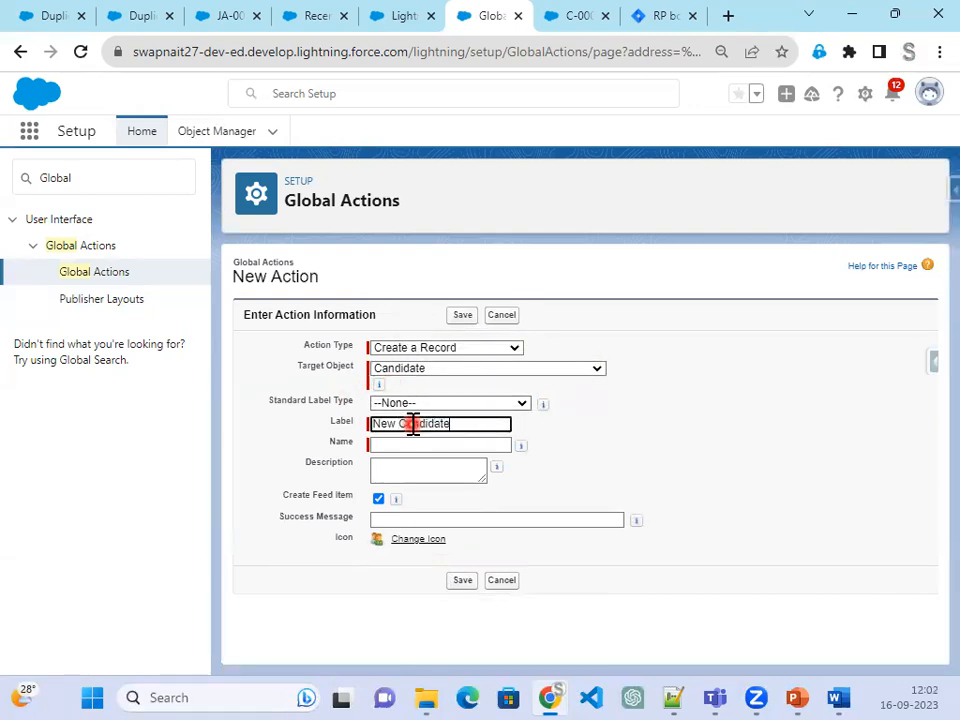
pyautogui.press('Tab')
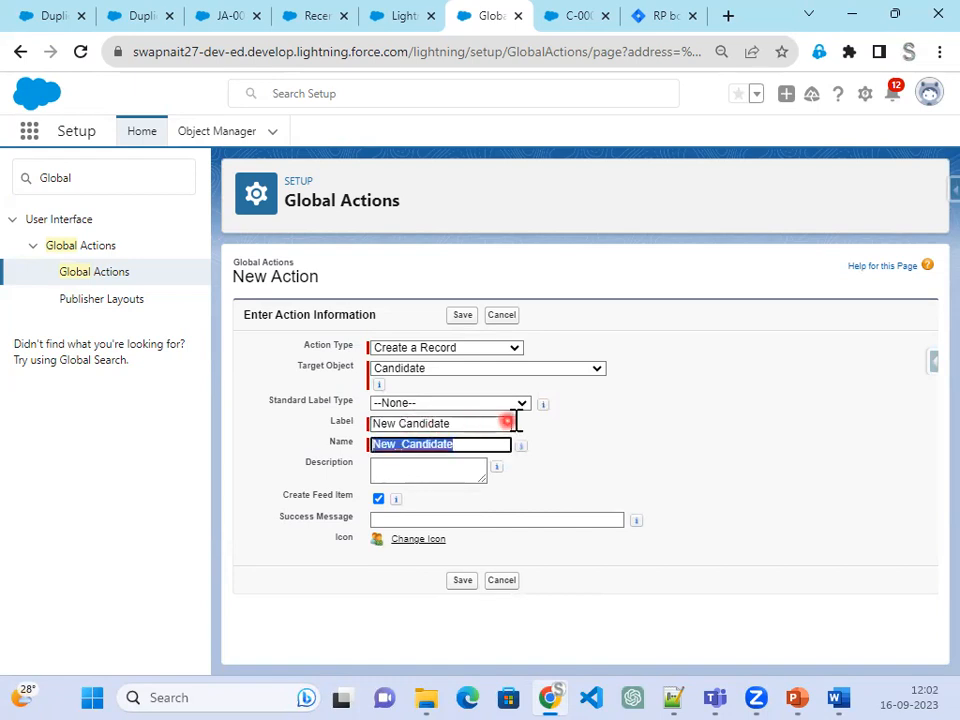
pyautogui.click(615, 431)
pyautogui.click(461, 581)
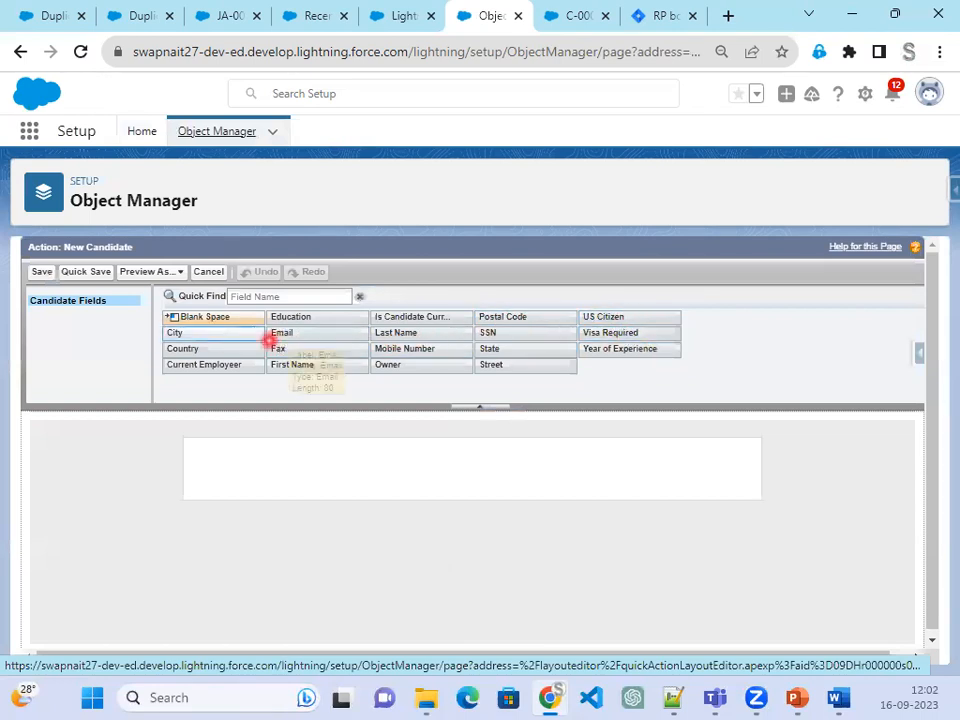
# Add First Name, Last Name, Mobile Number and Postal Code in two columns to the New Candidate action layout and save it
pyautogui.moveTo(300, 362); pyautogui.dragTo(300, 452)
pyautogui.moveTo(411, 336); pyautogui.dragTo(570, 461)
pyautogui.moveTo(409, 348); pyautogui.dragTo(321, 507)
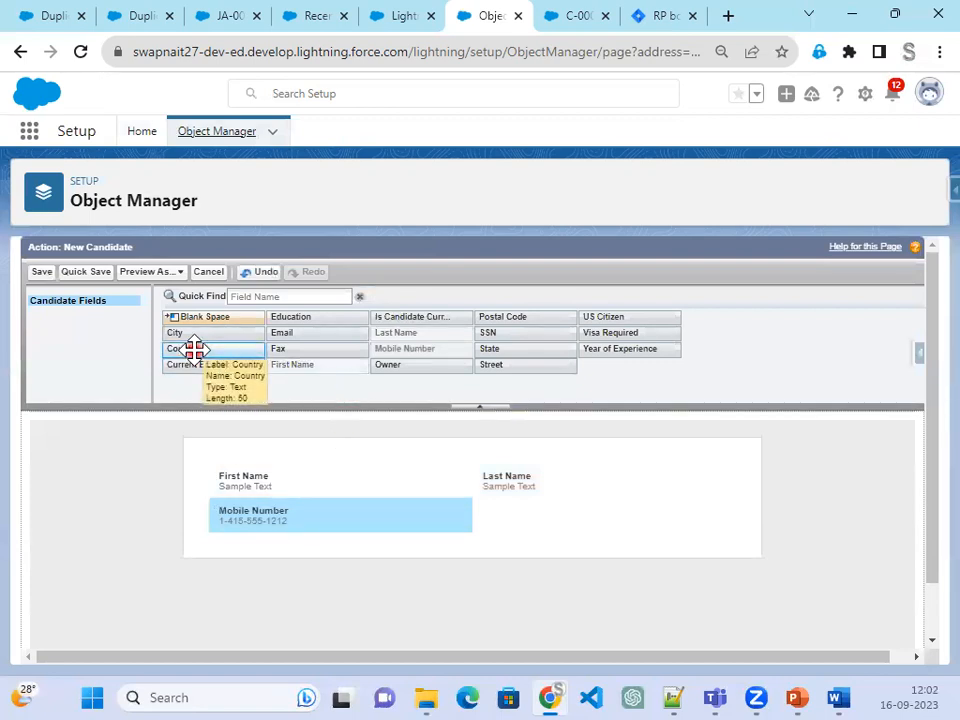
pyautogui.moveTo(501, 317); pyautogui.dragTo(518, 507)
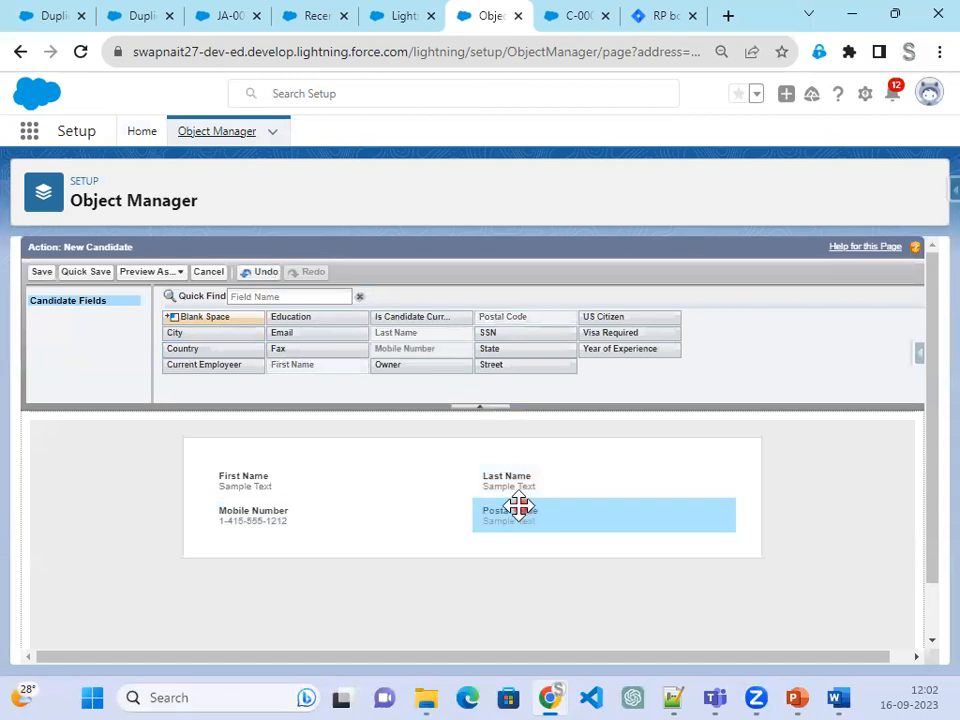
pyautogui.click(41, 272)
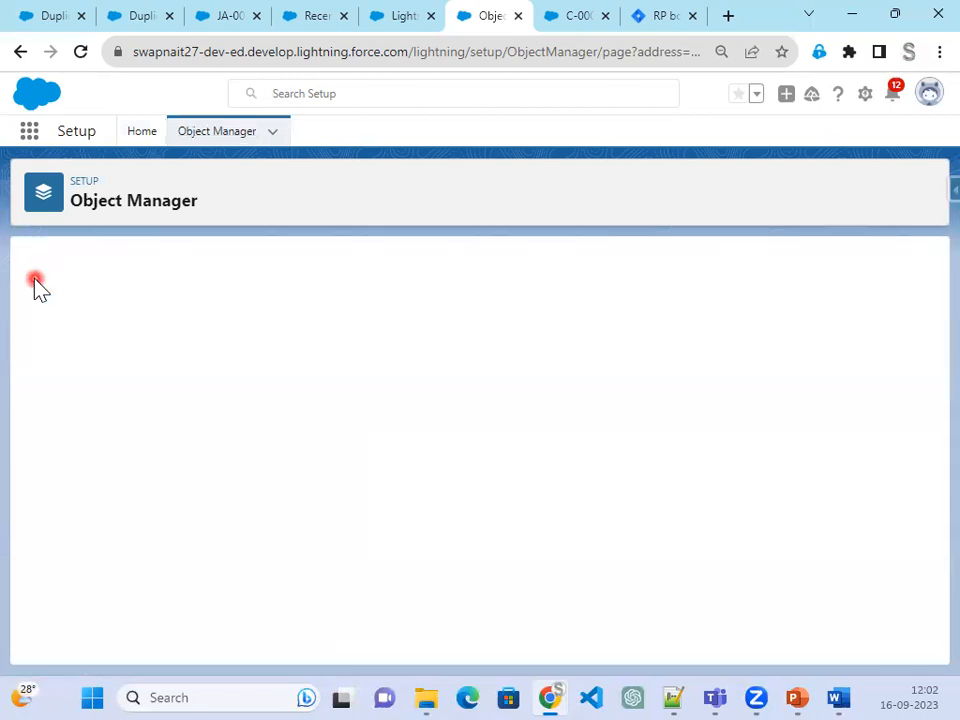
# Go back to the publisher layouts in Setup and open Global Layout for editing
pyautogui.click(146, 136)
pyautogui.click(113, 298)
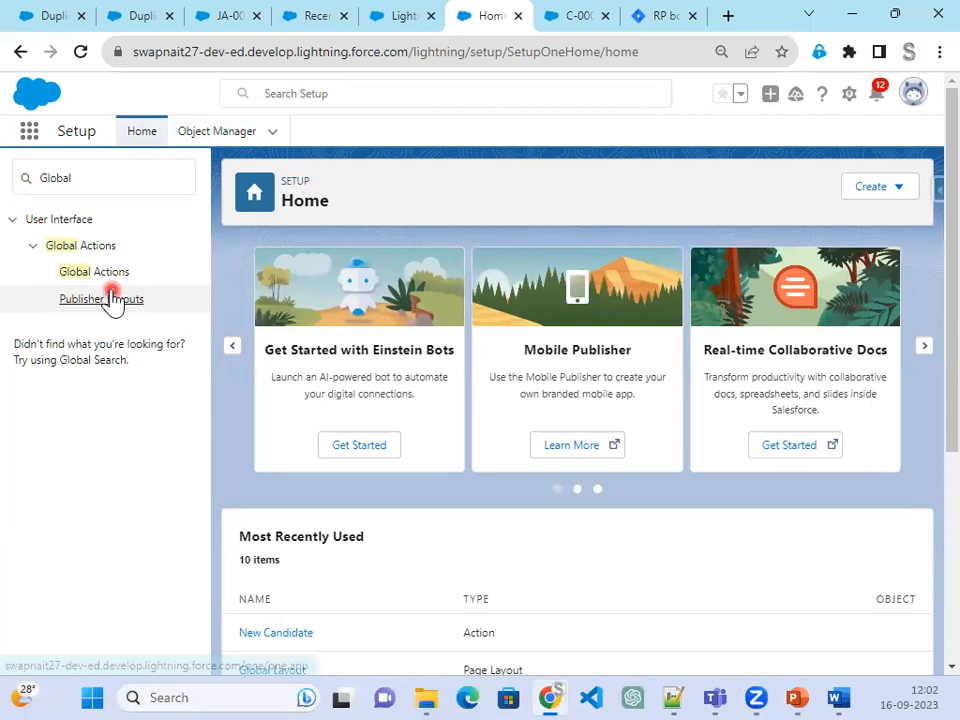
pyautogui.click(120, 299)
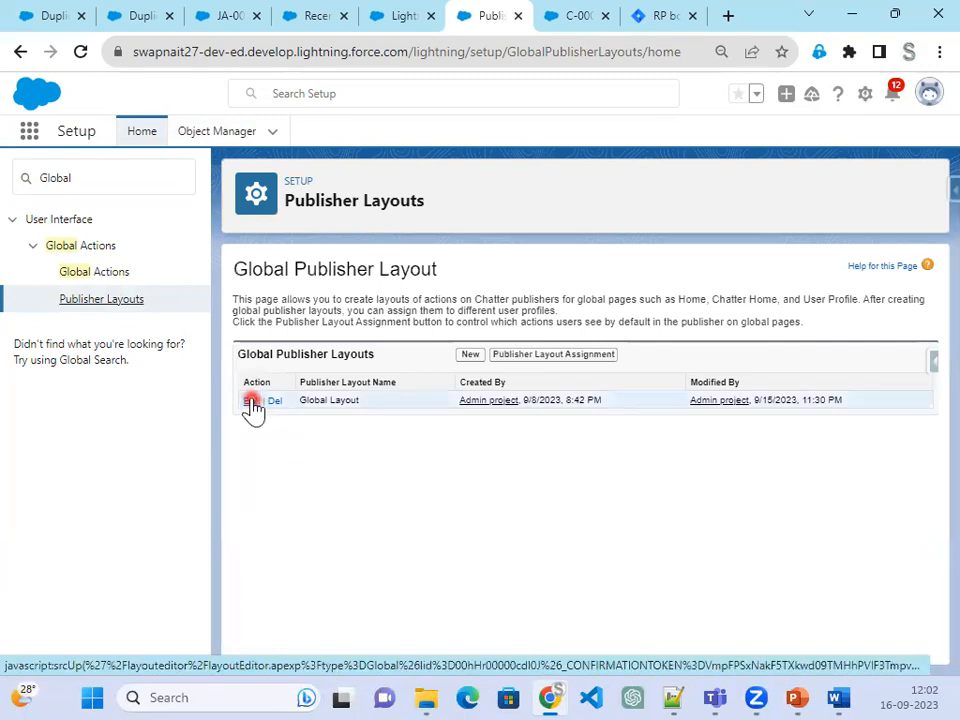
pyautogui.click(252, 400)
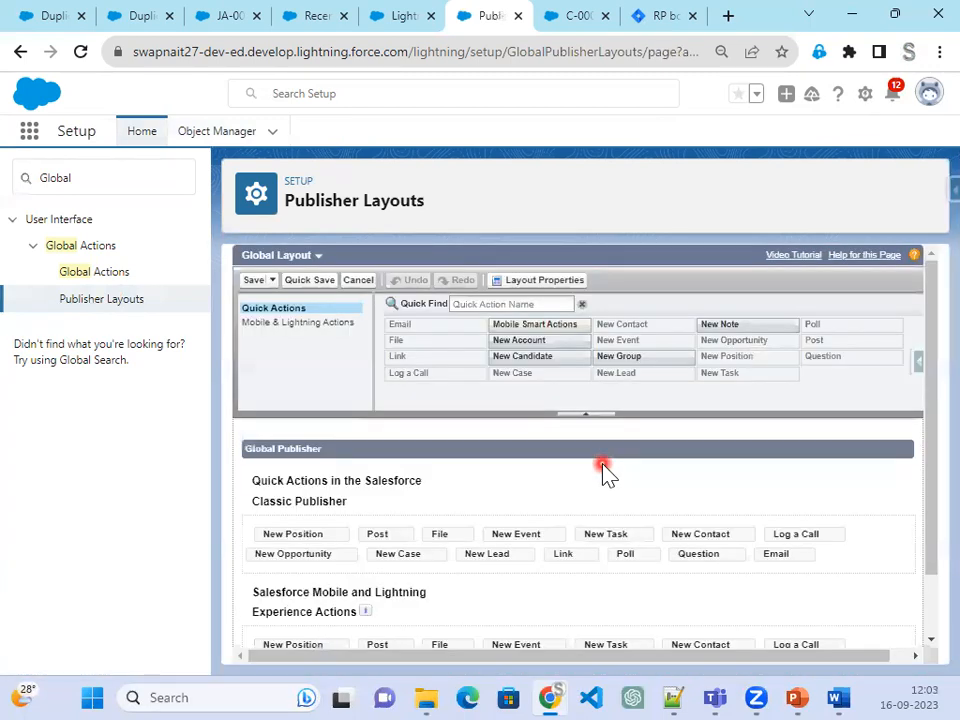
# Place the New Candidate quick action directly after New Position in the Salesforce Classic Publisher section
pyautogui.scroll(-1, 499, 549)
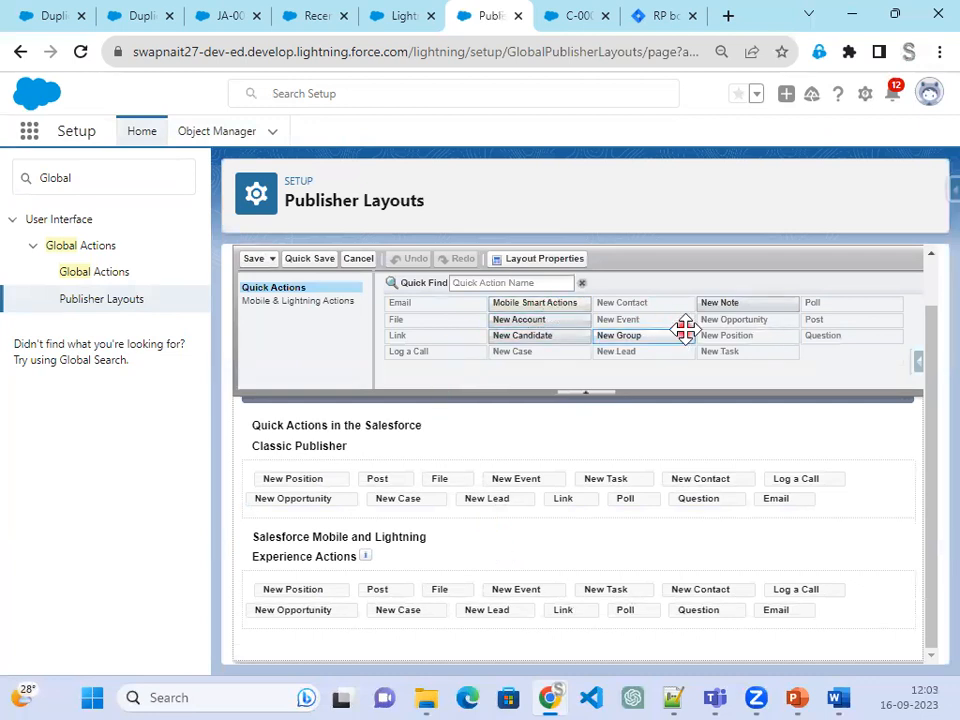
pyautogui.moveTo(572, 335); pyautogui.dragTo(364, 490)
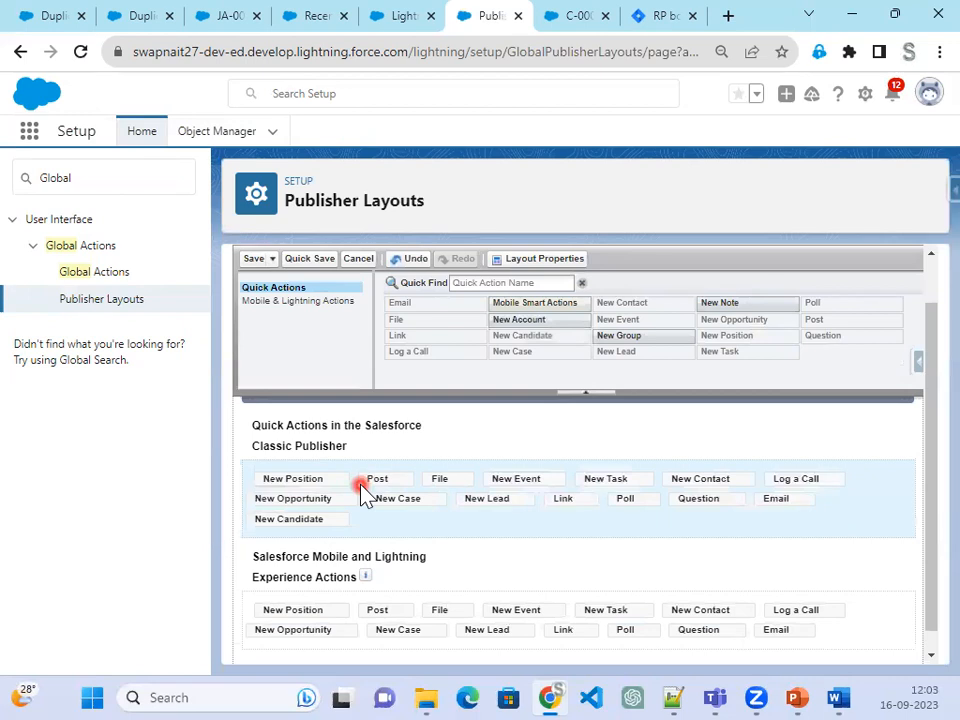
pyautogui.moveTo(317, 516); pyautogui.dragTo(351, 486)
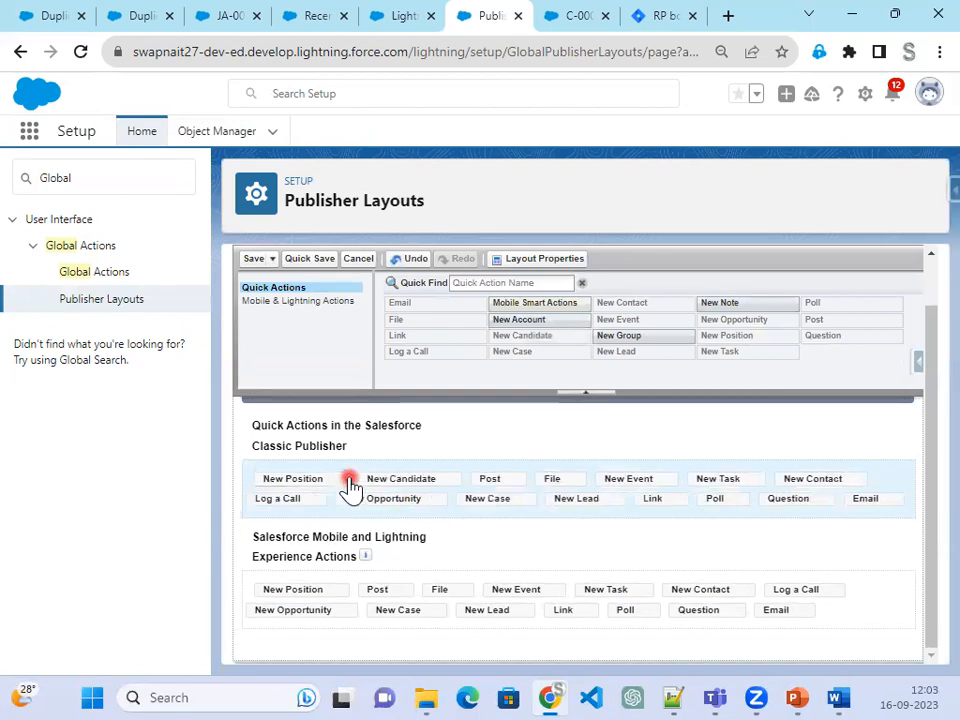
# Add New Candidate to the Salesforce Mobile and Lightning Experience Actions and save the publisher layout
pyautogui.click(333, 300)
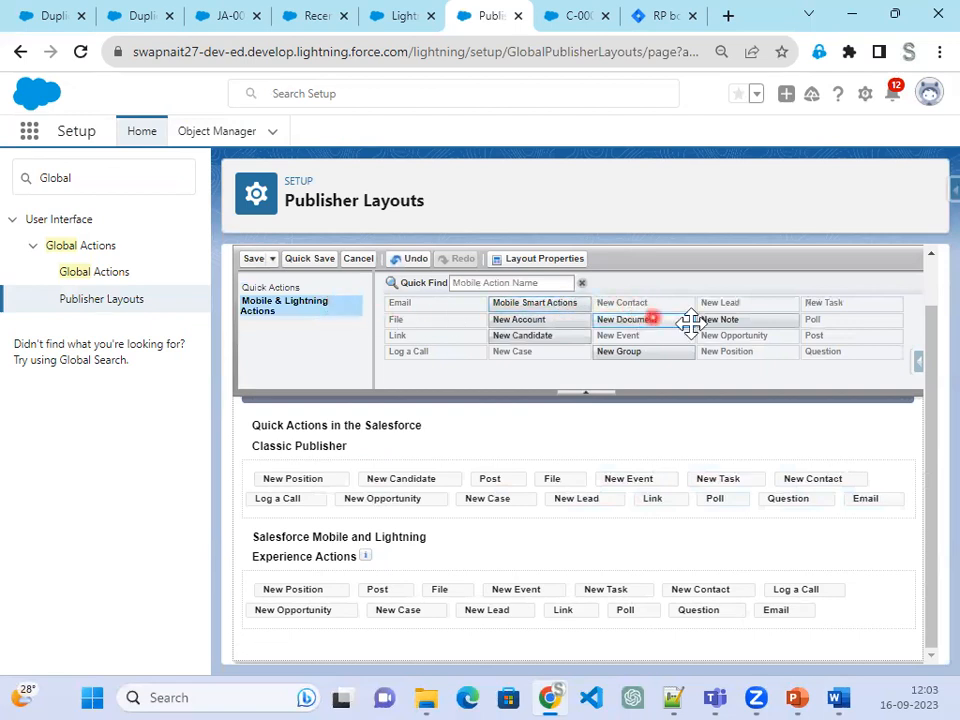
pyautogui.moveTo(548, 335); pyautogui.dragTo(364, 595)
pyautogui.click(252, 262)
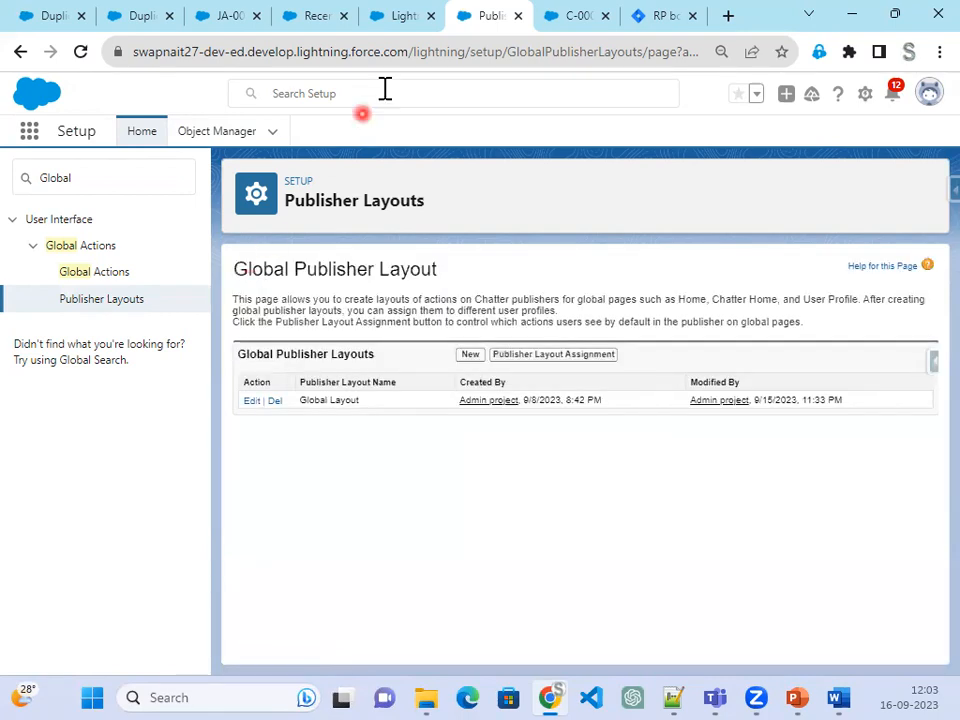
# Return to the Finance position record, reload it and start the New Candidate global action
pyautogui.click(396, 18)
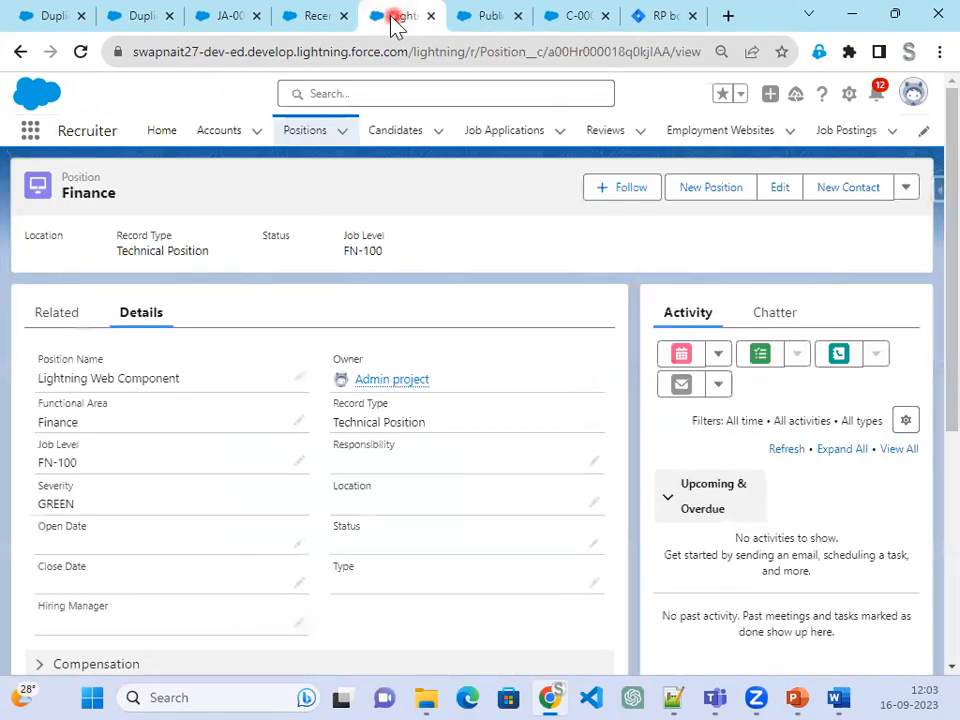
pyautogui.click(82, 56)
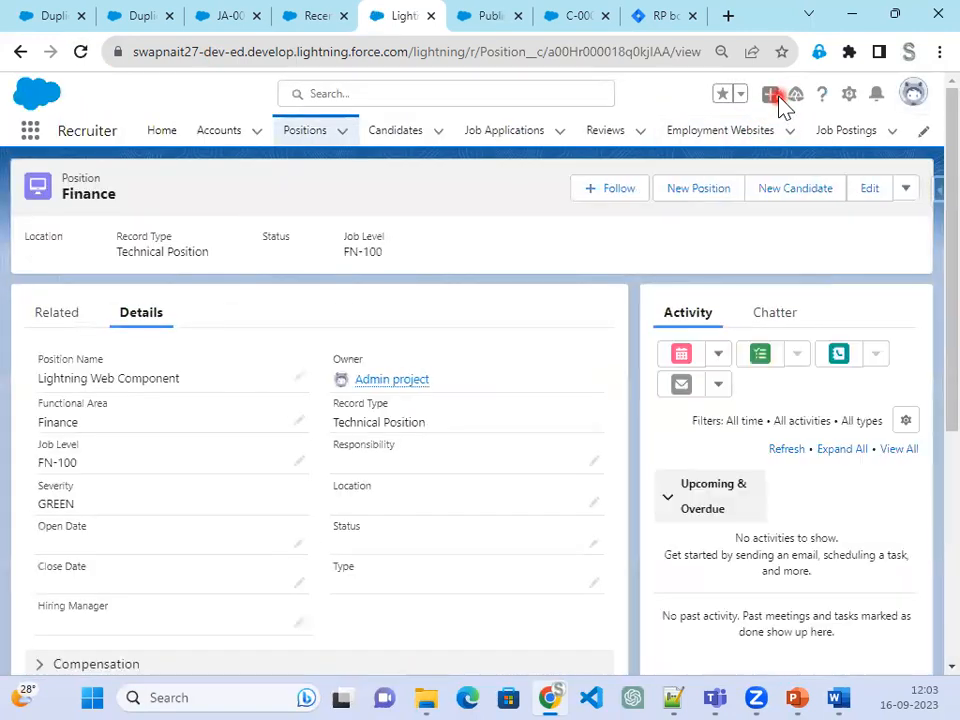
pyautogui.click(771, 96)
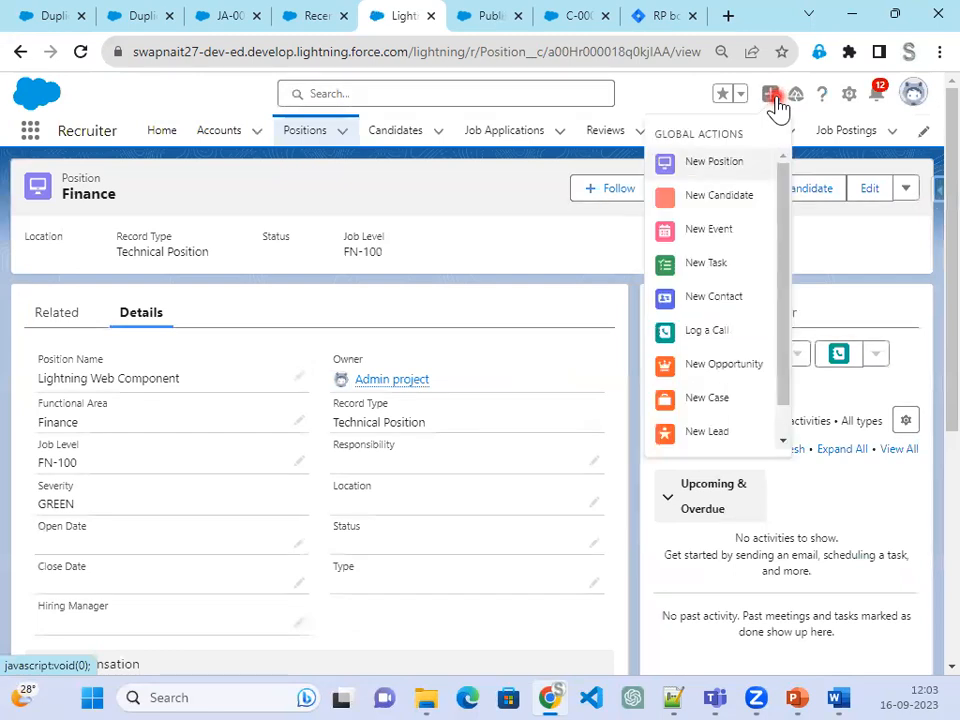
pyautogui.click(725, 197)
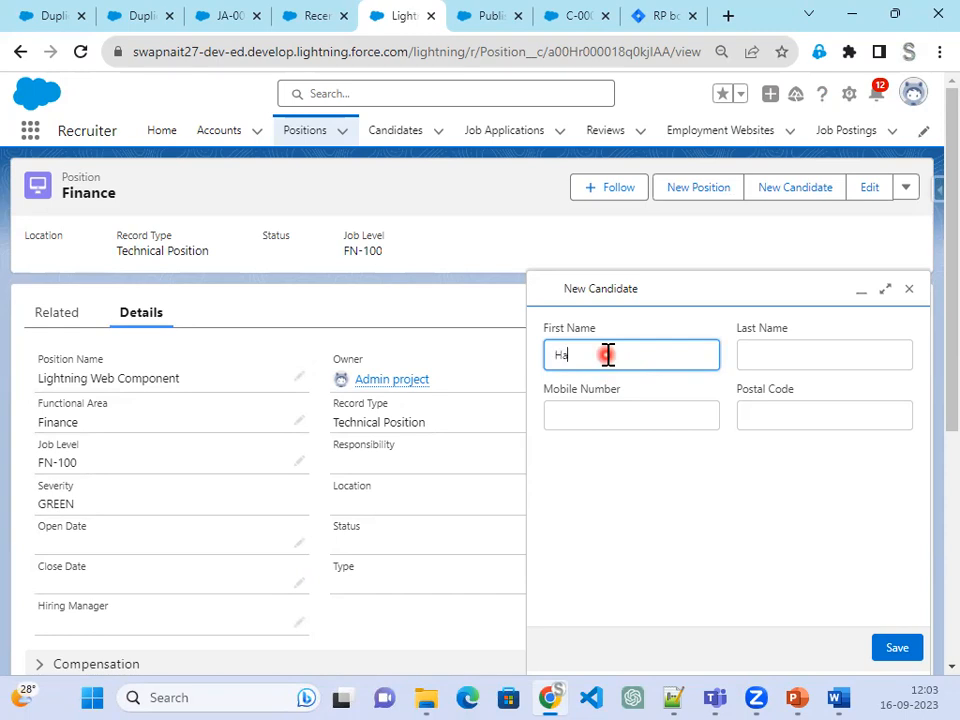
# Enter the candidate's first name, last name, mobile number and postal code, and save the new candidate record
pyautogui.press('Tab')
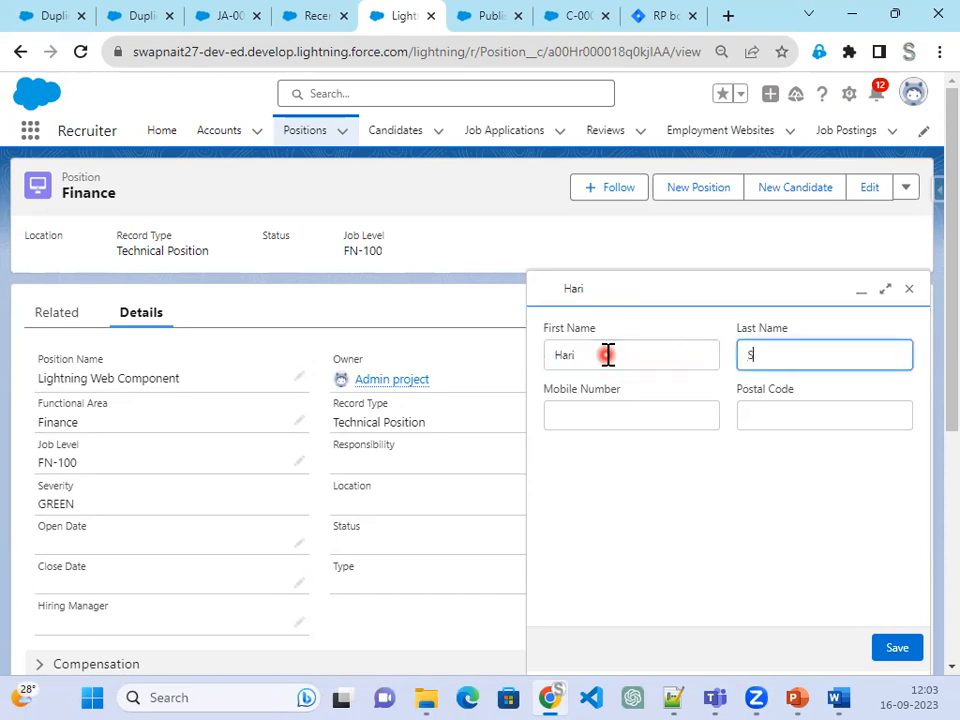
pyautogui.press('Tab')
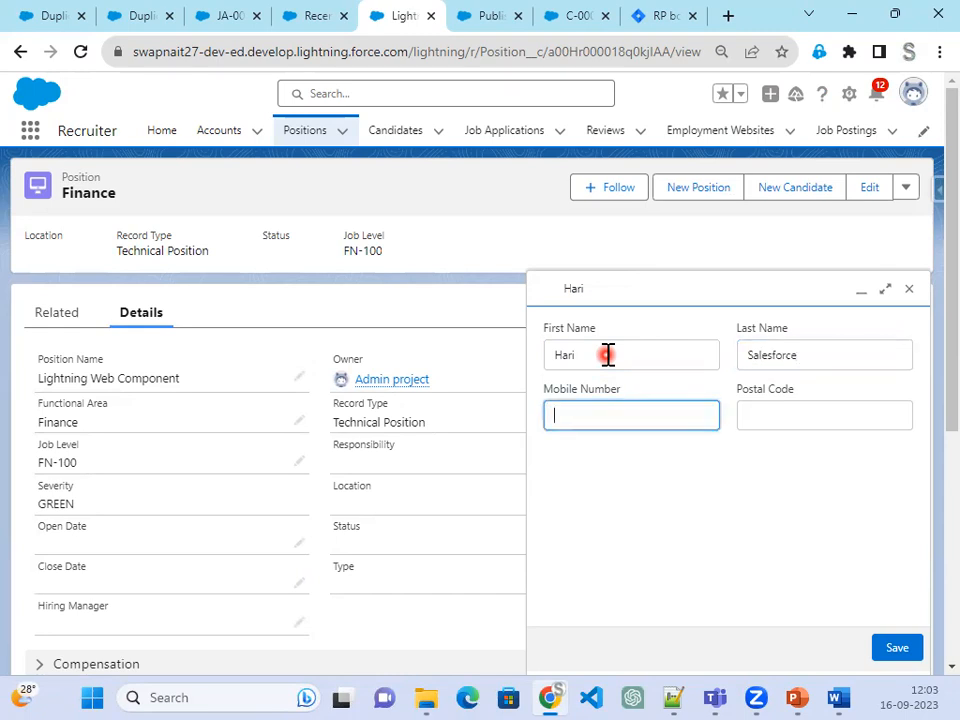
pyautogui.press('Tab')
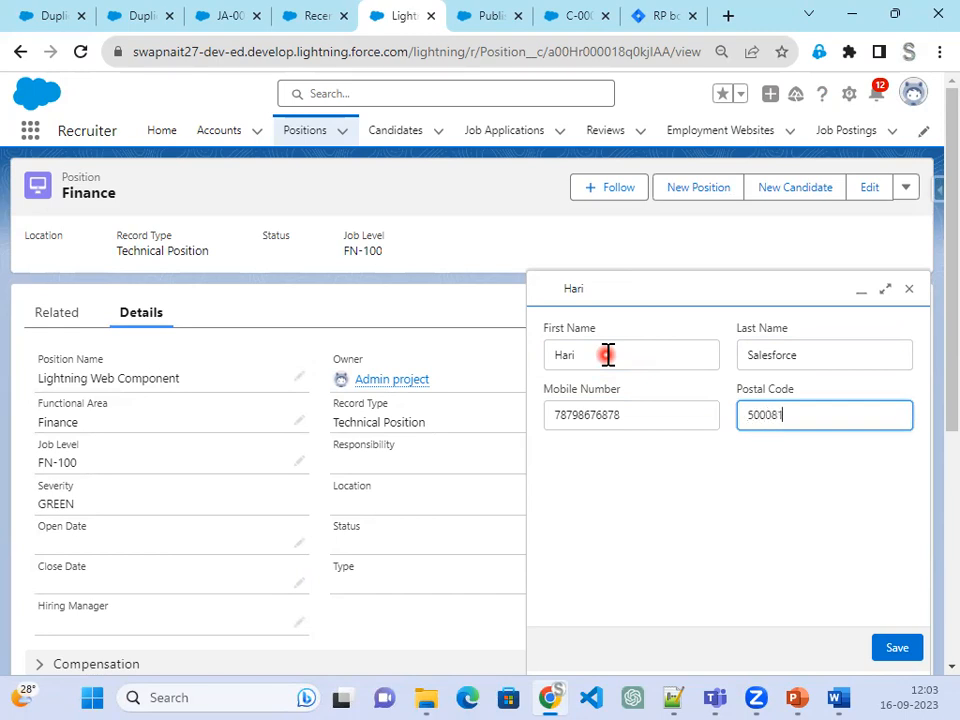
pyautogui.click(899, 648)
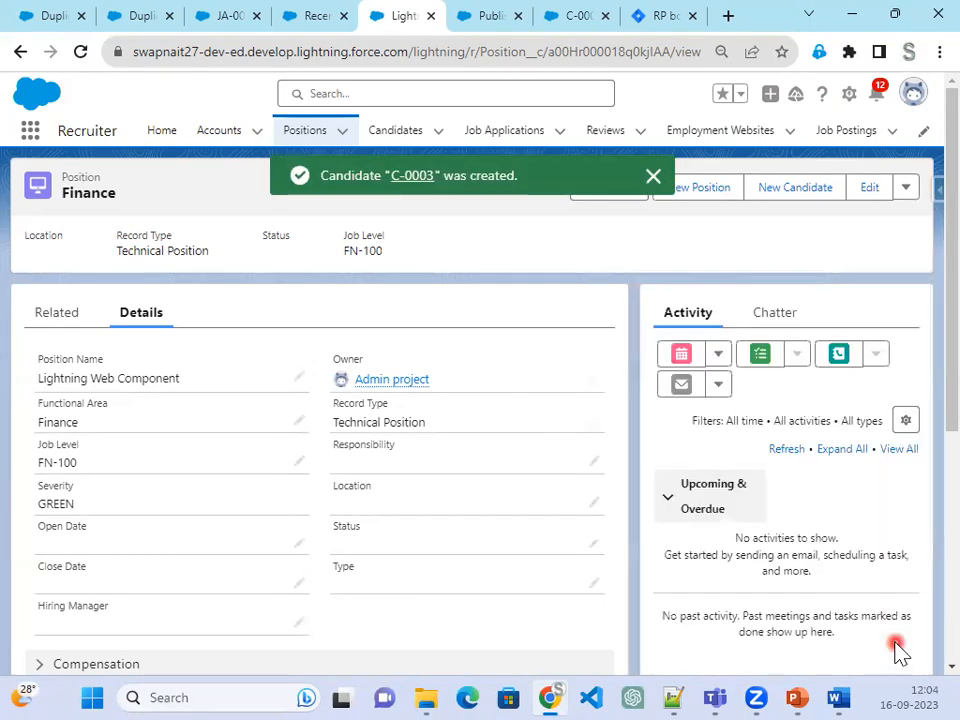
# Examine the details of the newly created candidate record and the list of Global Actions in Setup
pyautogui.click(414, 177)
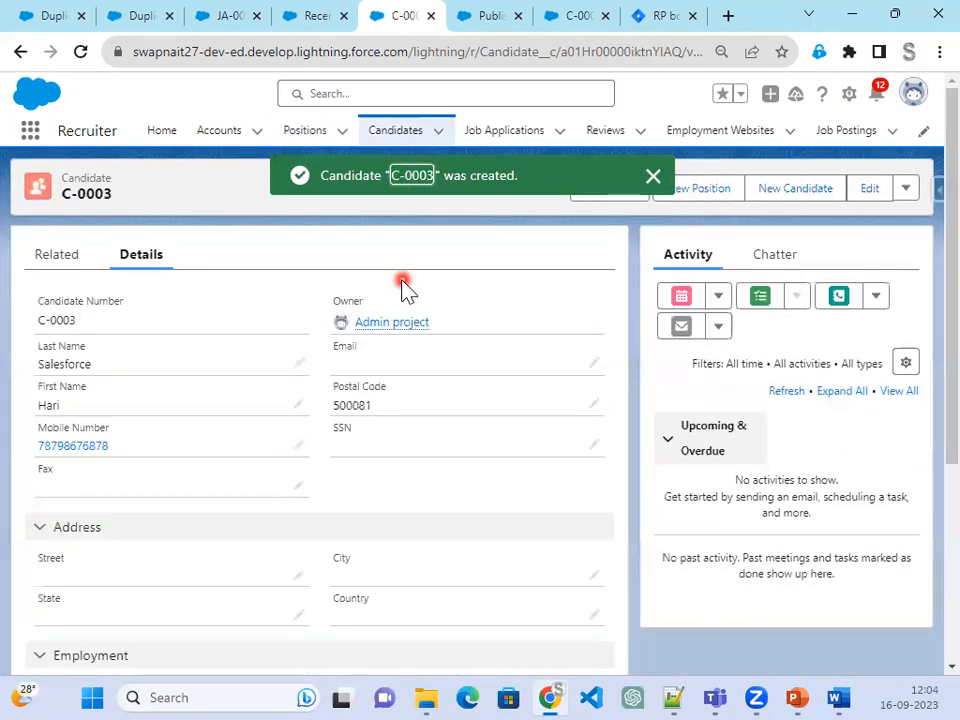
pyautogui.click(38, 530)
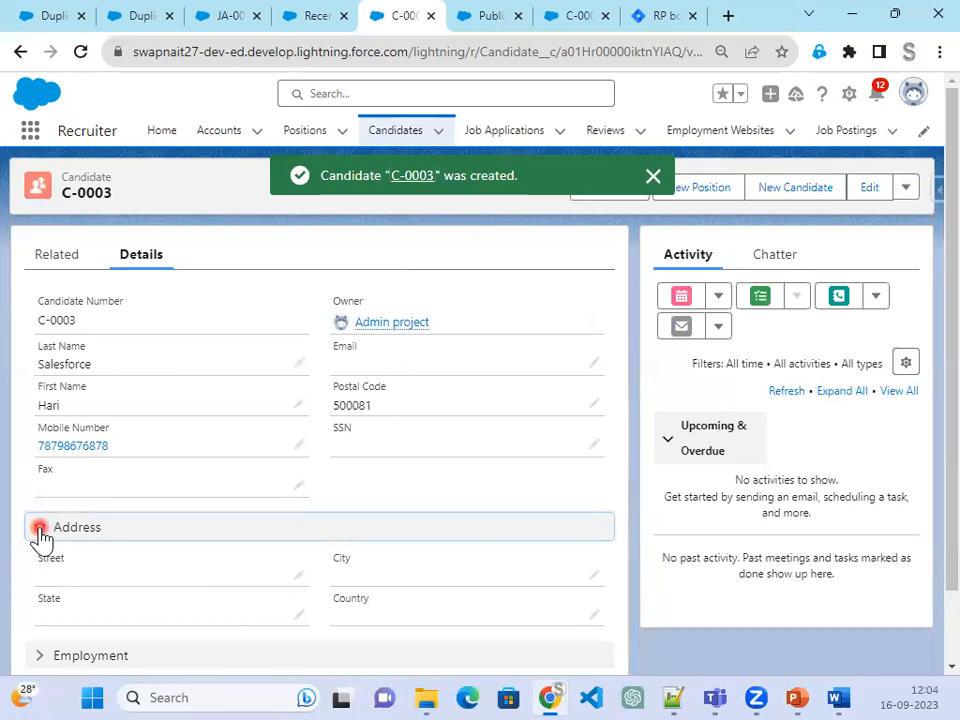
pyautogui.click(38, 535)
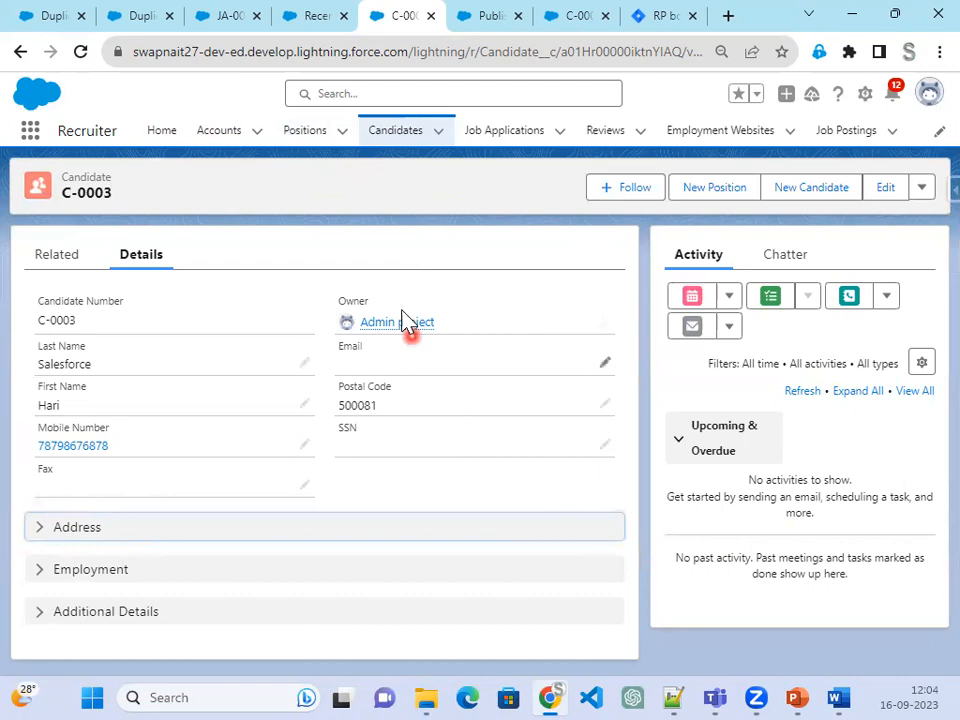
pyautogui.click(492, 15)
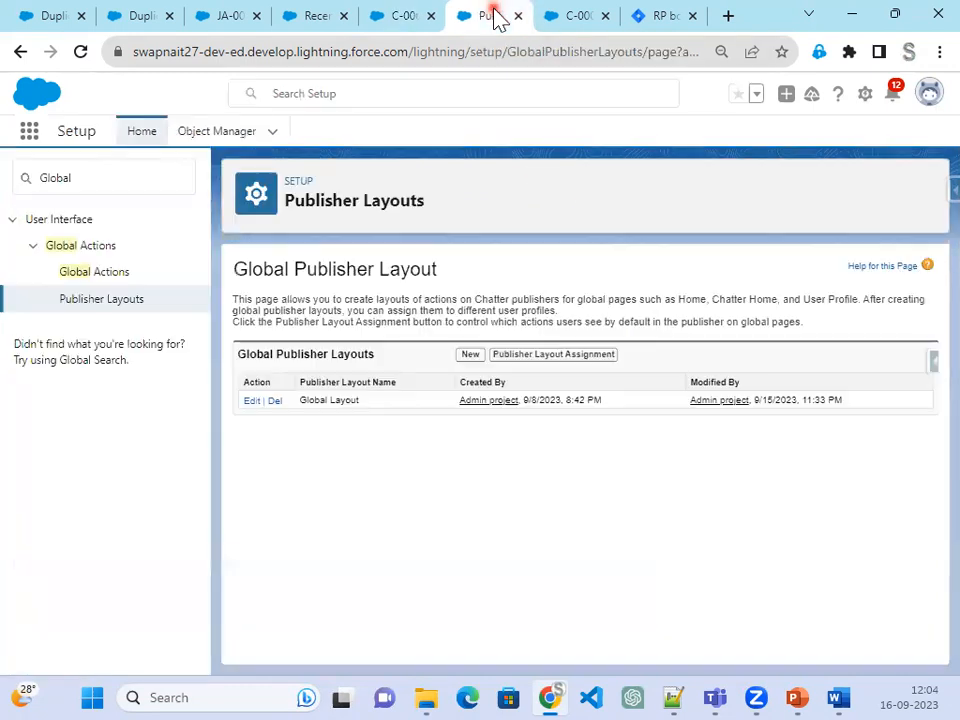
pyautogui.click(94, 275)
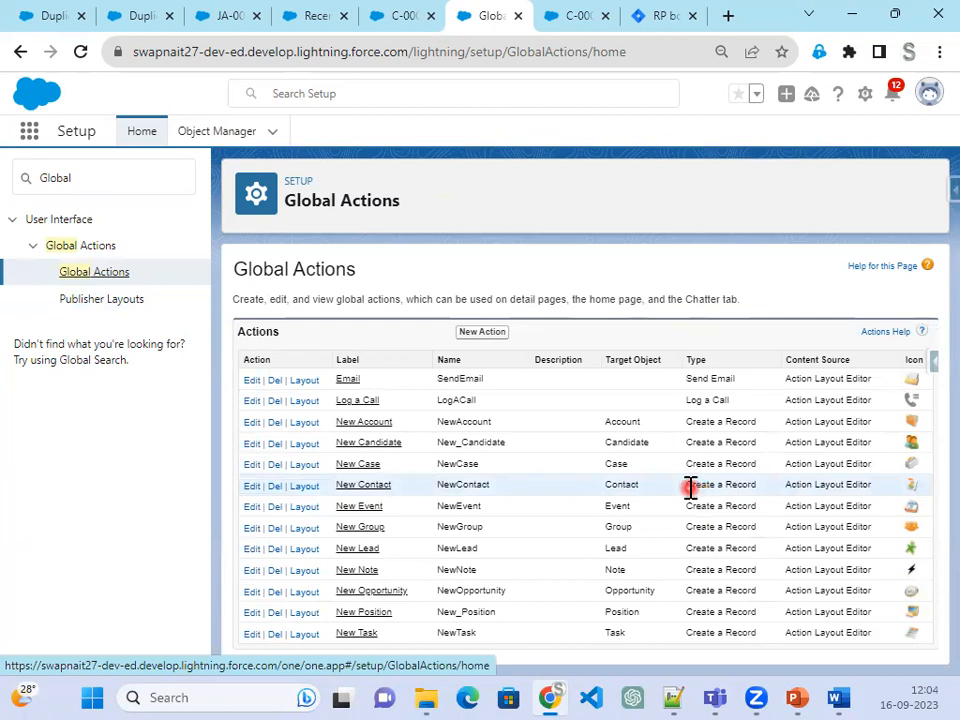
# Switch to Jira, move issue RP-29 Global Actions to In Progress and on to Done, and close the issue
pyautogui.click(662, 15)
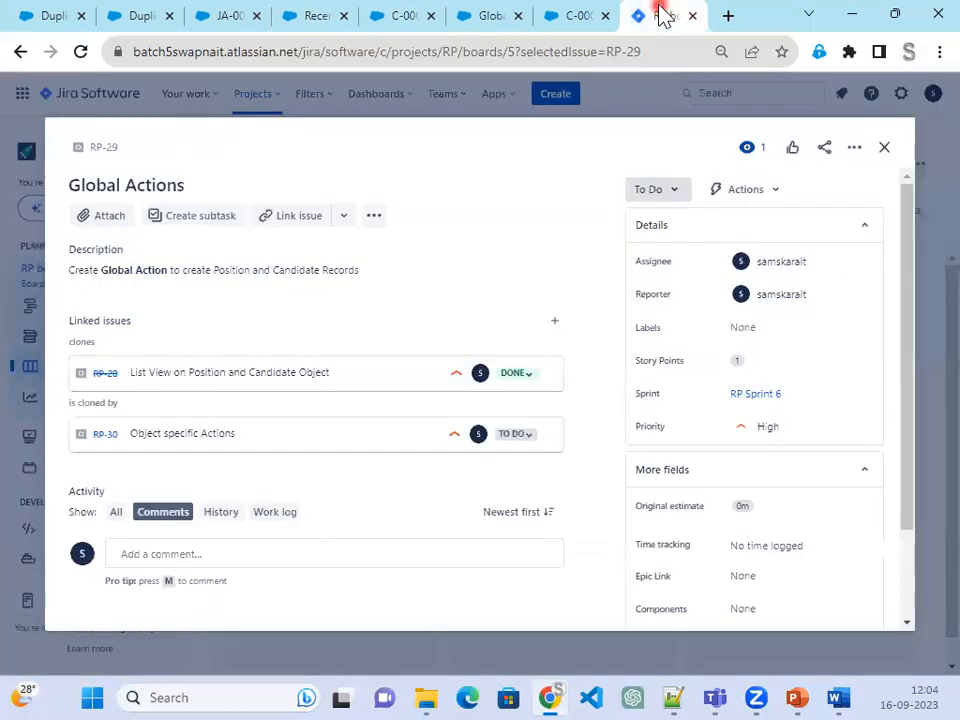
pyautogui.click(658, 189)
pyautogui.click(668, 222)
pyautogui.click(673, 192)
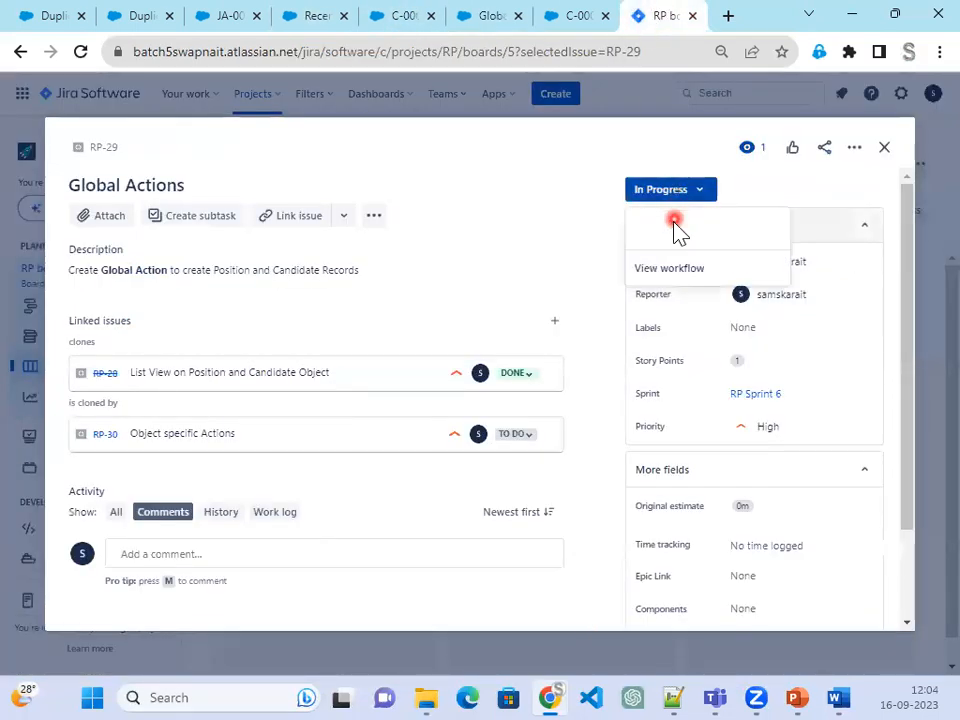
pyautogui.click(667, 242)
pyautogui.click(884, 148)
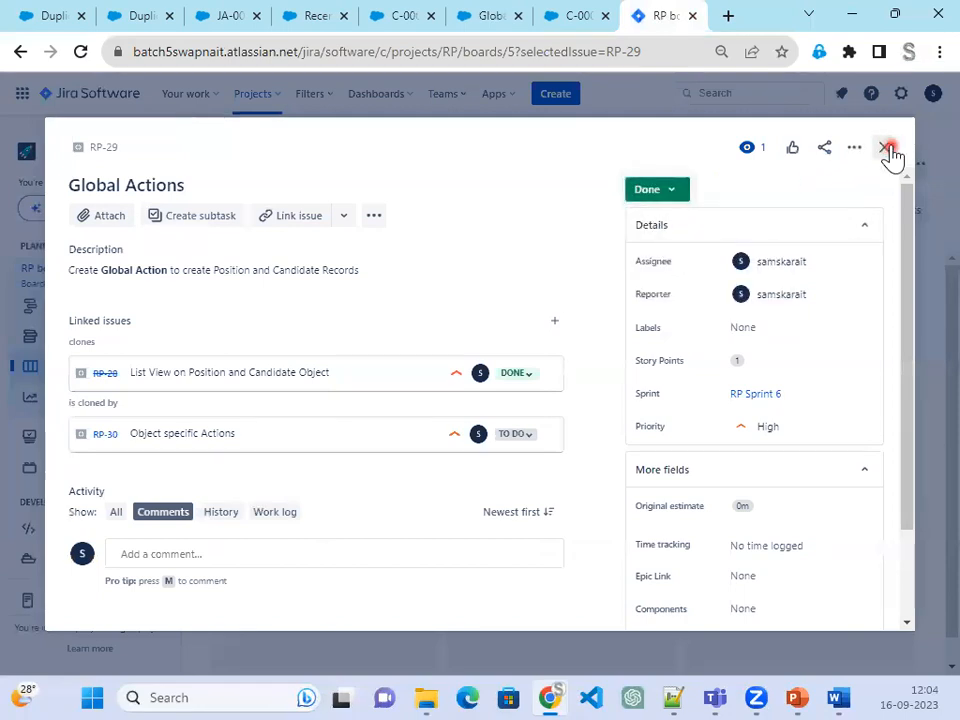
# Open issue RP-30 Object specific Actions and read its description of the required action, source object and record
pyautogui.click(330, 318)
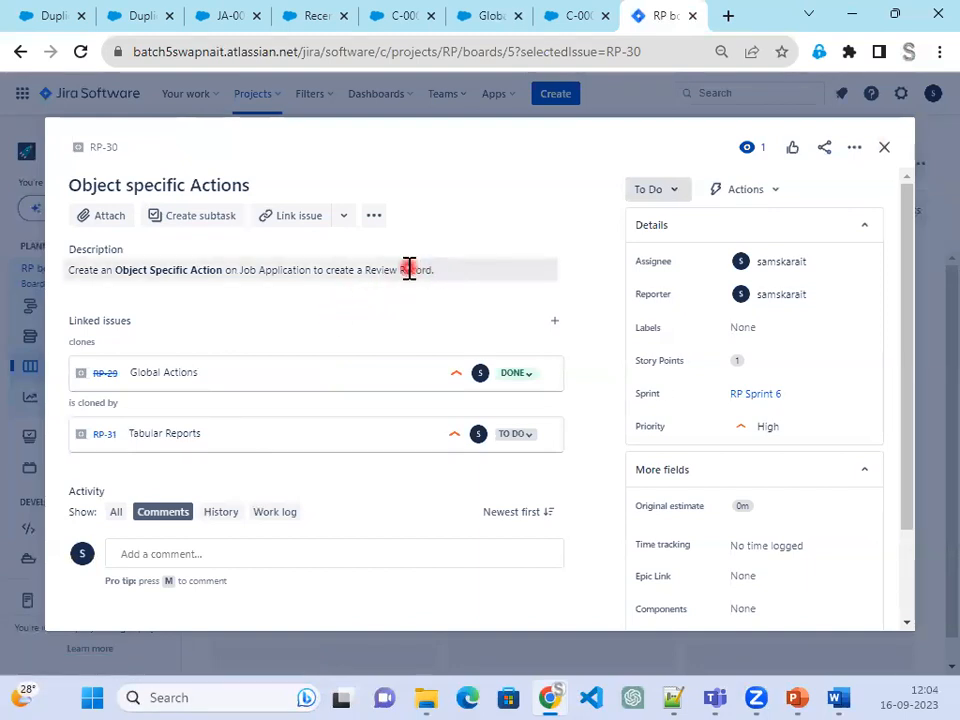
pyautogui.moveTo(401, 270); pyautogui.dragTo(326, 270)
pyautogui.moveTo(240, 270); pyautogui.dragTo(316, 272)
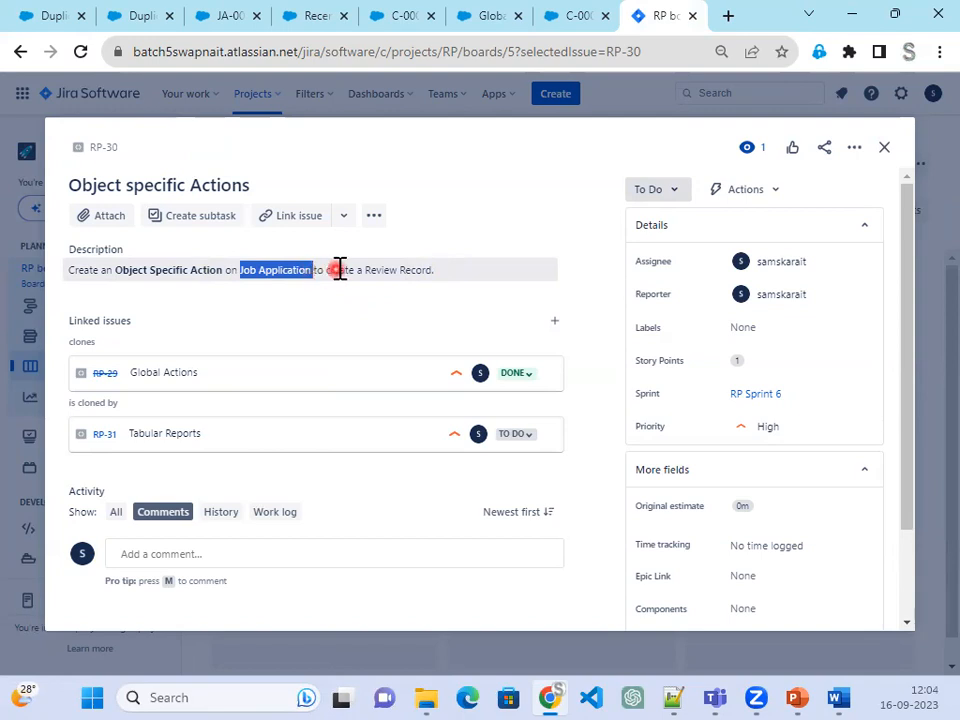
pyautogui.moveTo(362, 272); pyautogui.dragTo(431, 270)
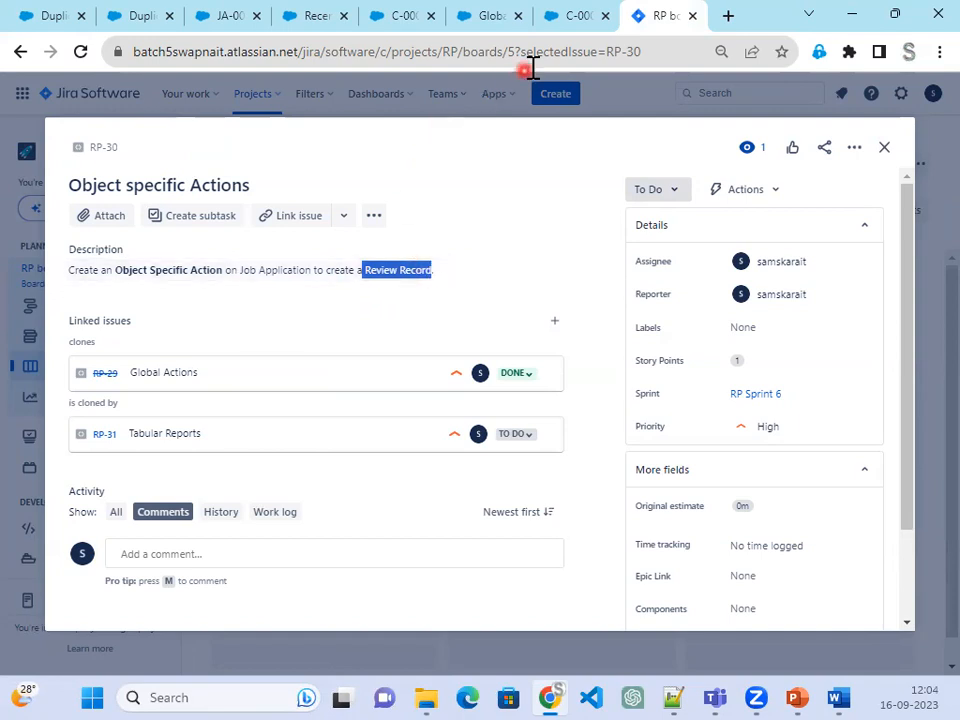
# Close the Global Actions setup page and open job application JA-0001 in the Salesforce Recruiter app
pyautogui.click(518, 16)
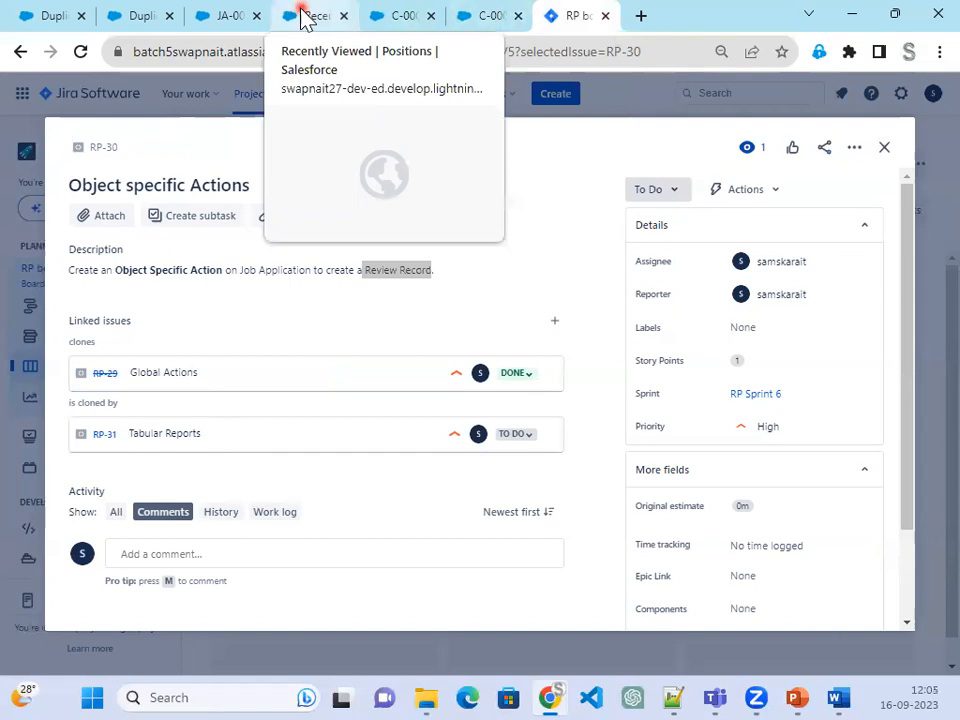
pyautogui.click(303, 15)
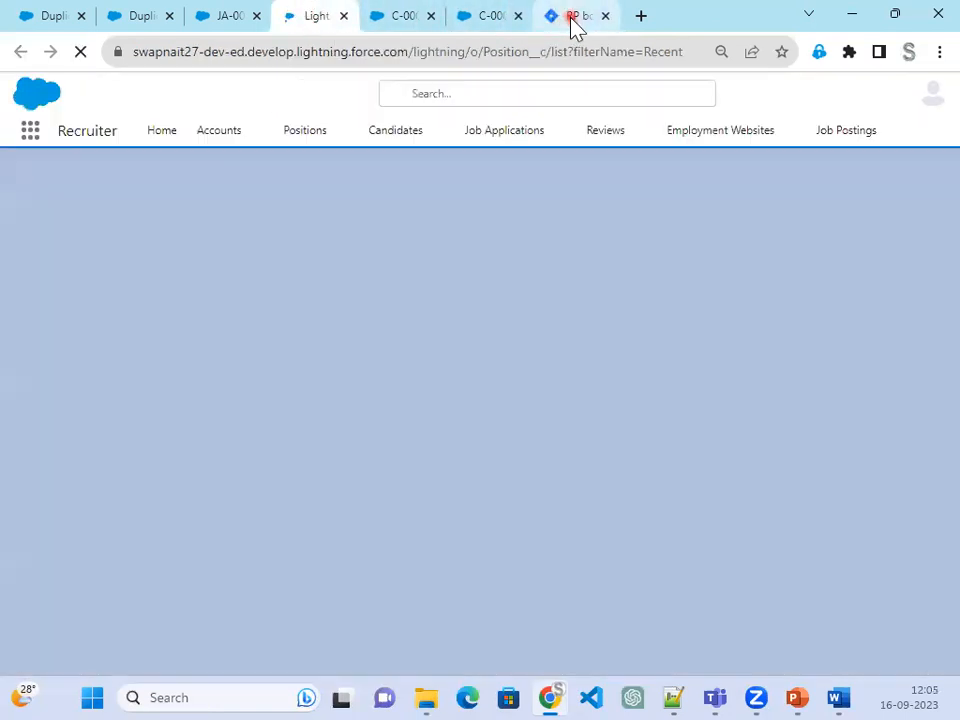
pyautogui.click(572, 20)
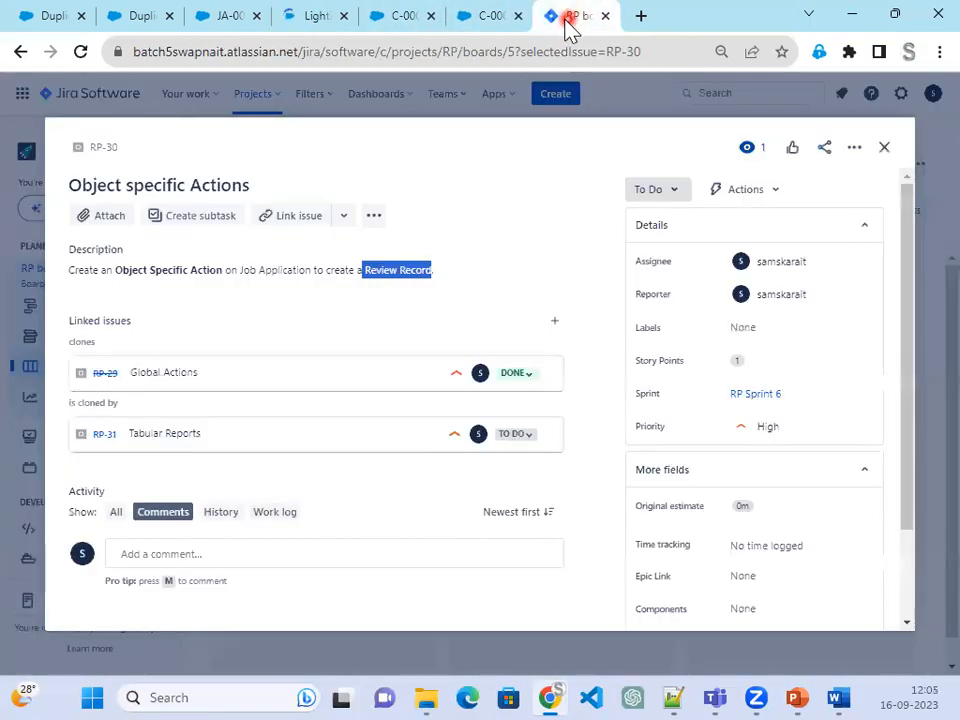
pyautogui.click(303, 20)
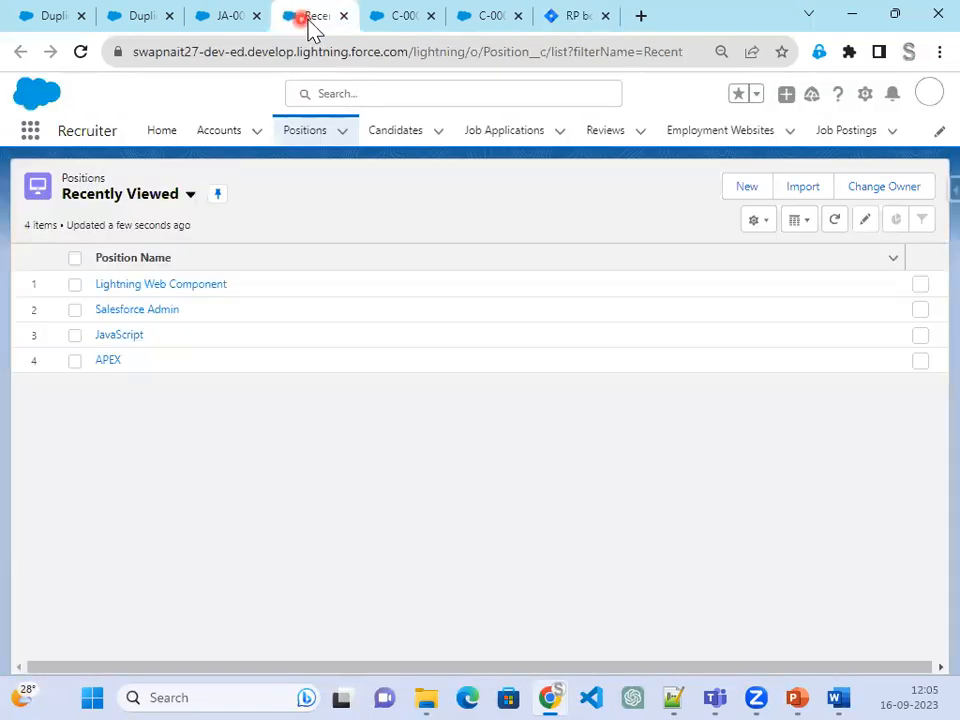
pyautogui.click(508, 136)
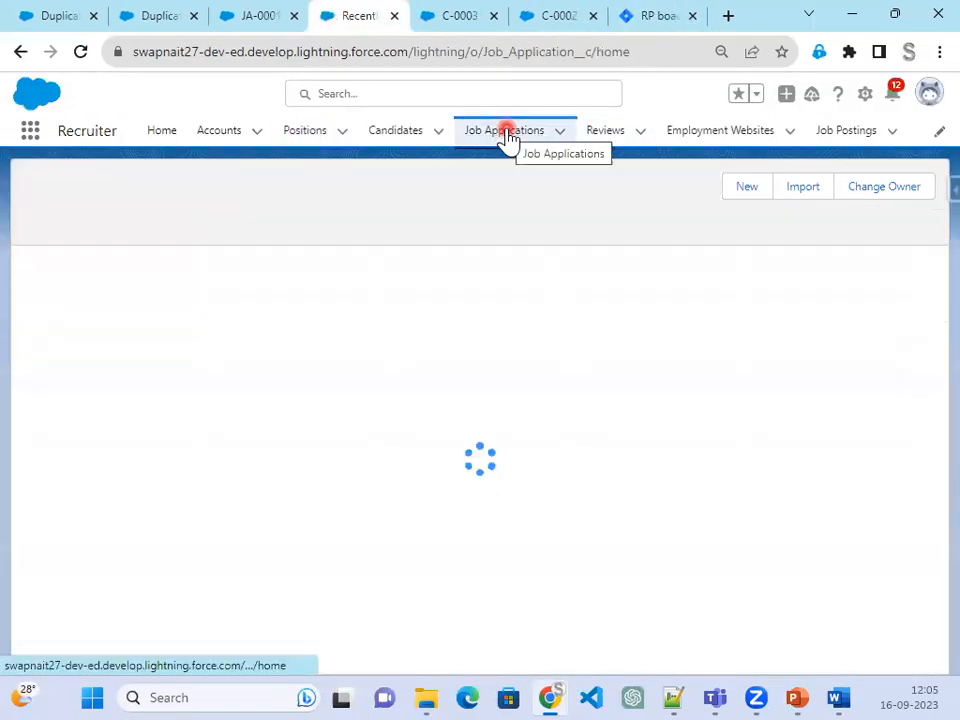
pyautogui.click(866, 96)
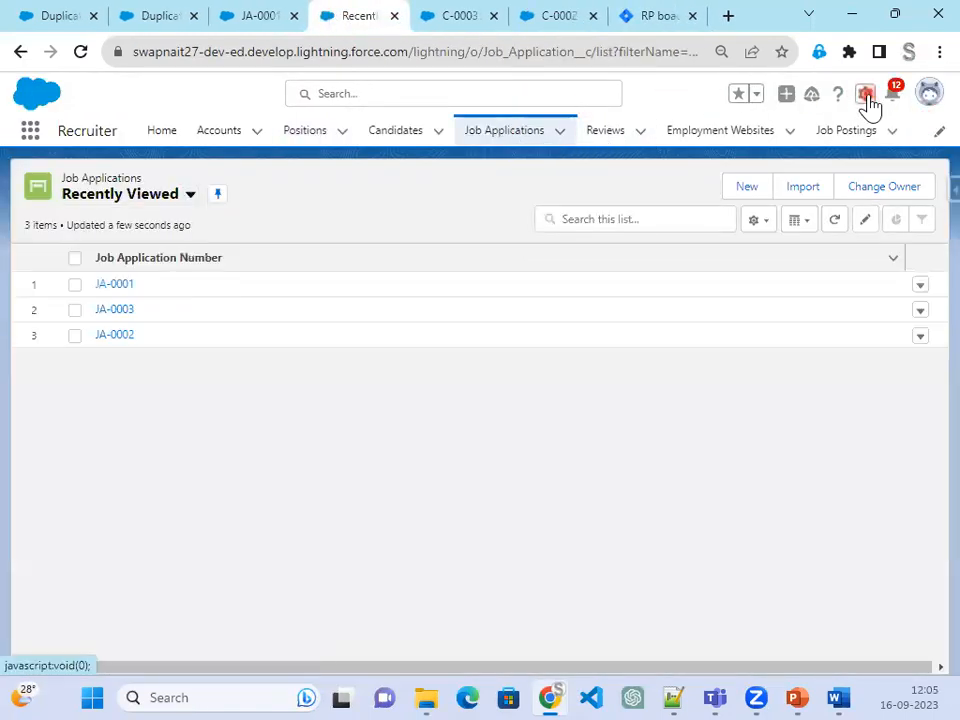
pyautogui.click(116, 285)
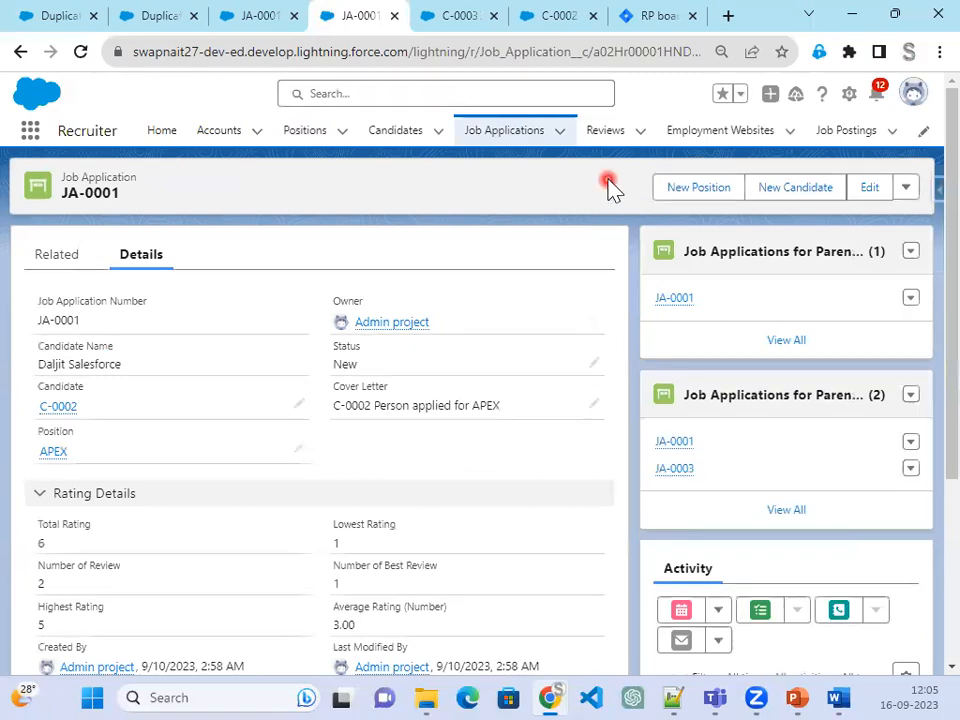
# Open the Buttons, Links, and Actions settings of the Job Application object in Object Manager
pyautogui.click(851, 100)
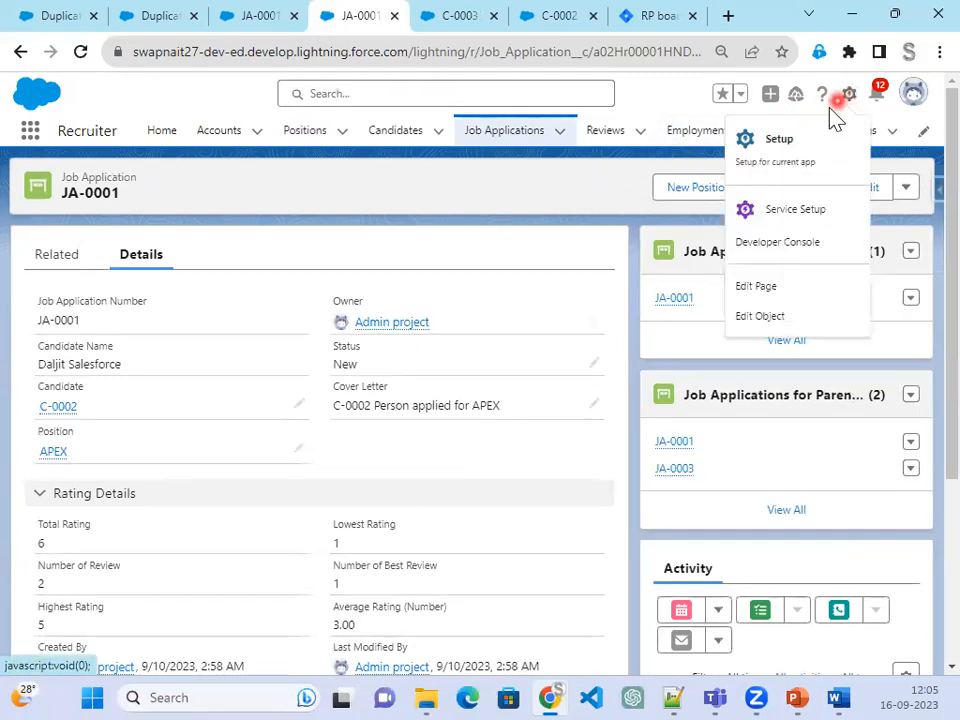
pyautogui.click(754, 318)
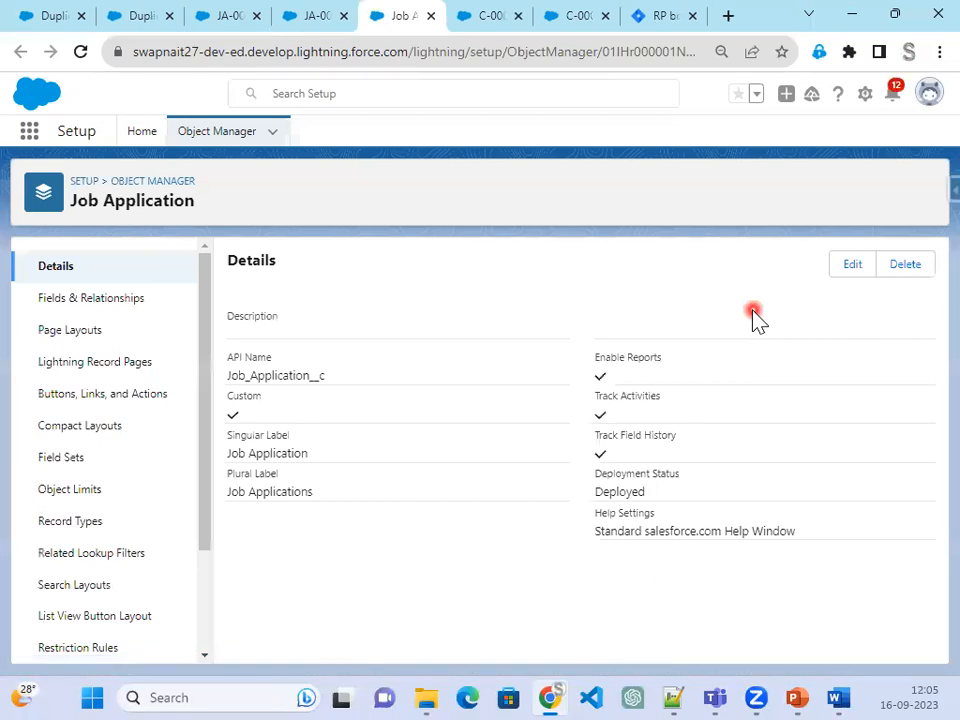
pyautogui.click(55, 396)
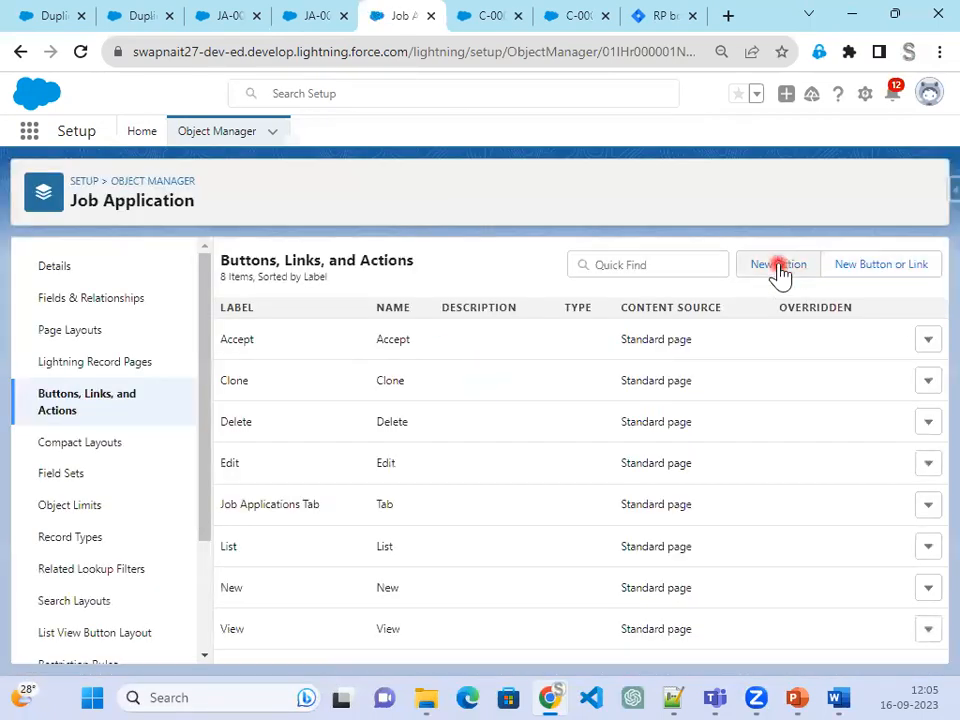
# Create a new Job Application action with target object Review and label Create Review Record, and save it
pyautogui.click(779, 267)
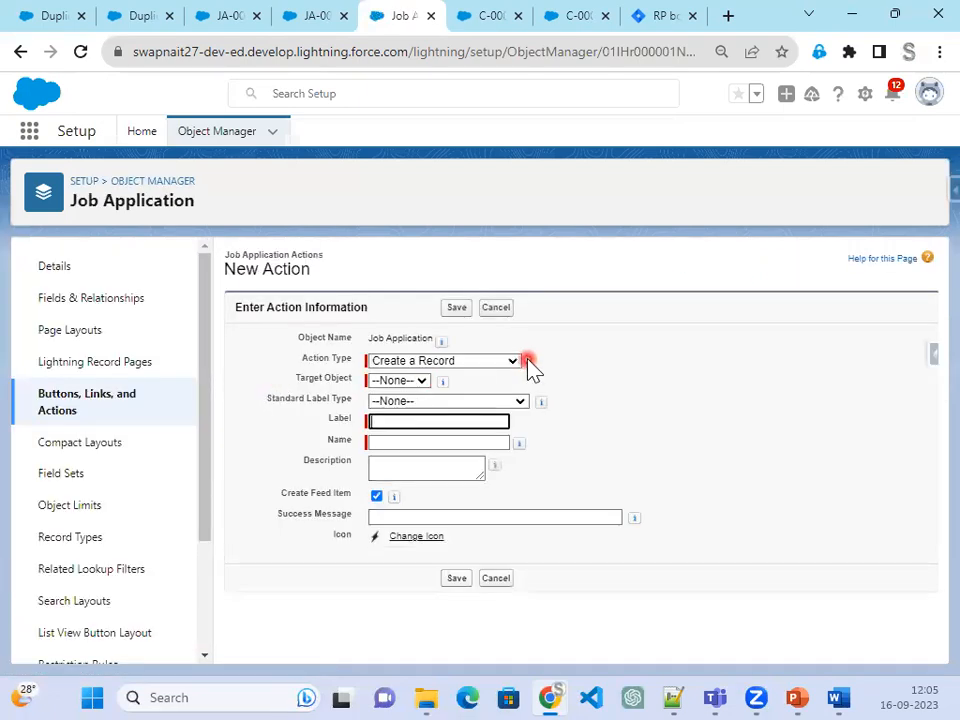
pyautogui.click(414, 382)
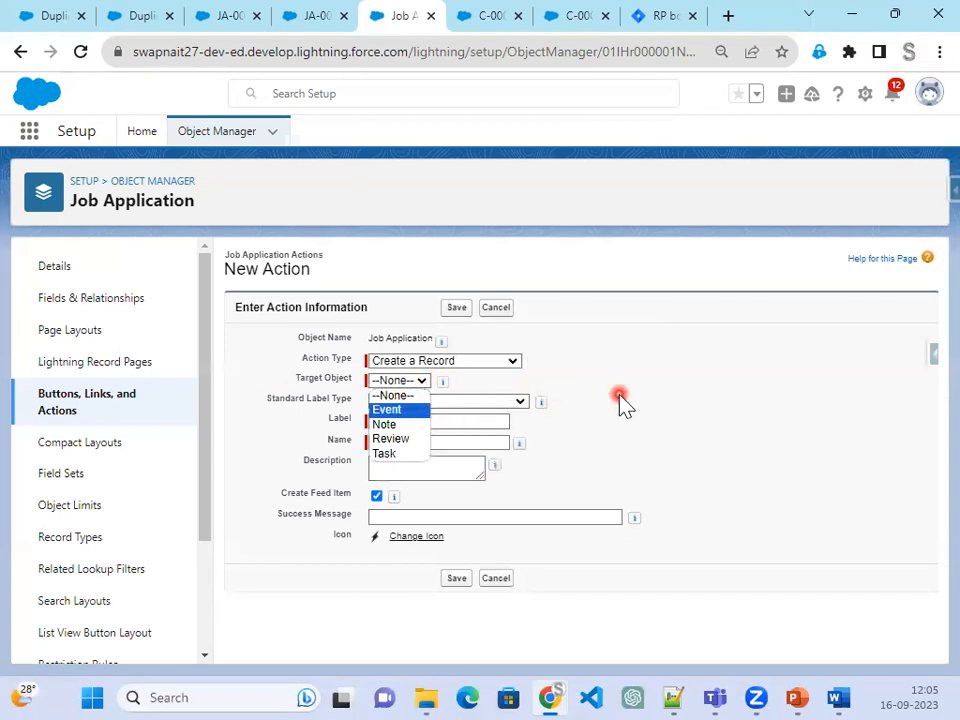
pyautogui.click(390, 442)
pyautogui.click(435, 403)
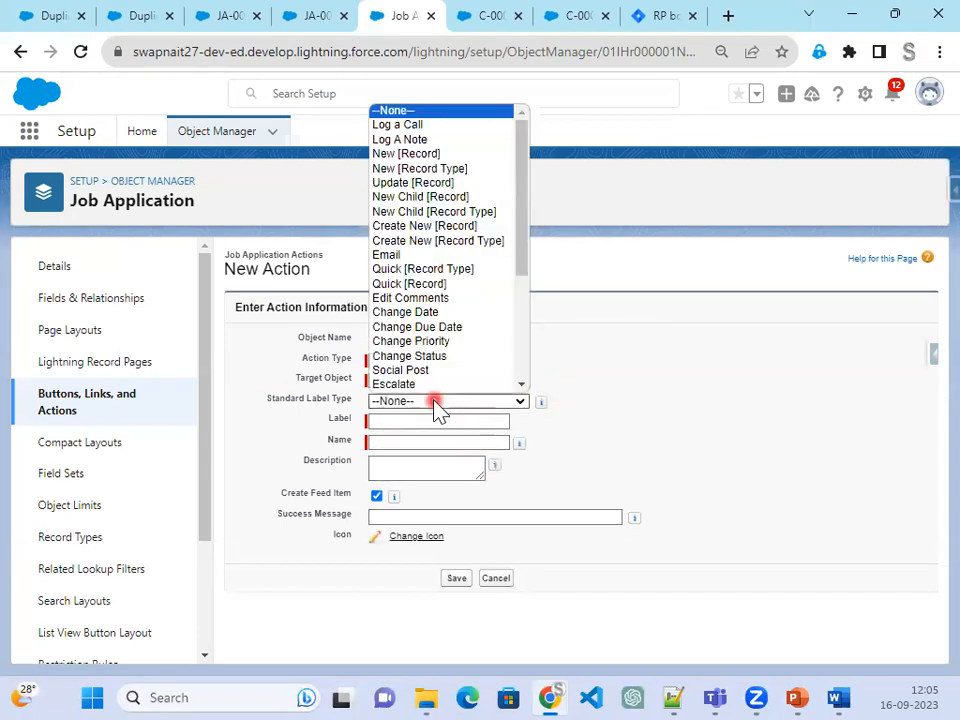
pyautogui.click(521, 422)
pyautogui.click(484, 421)
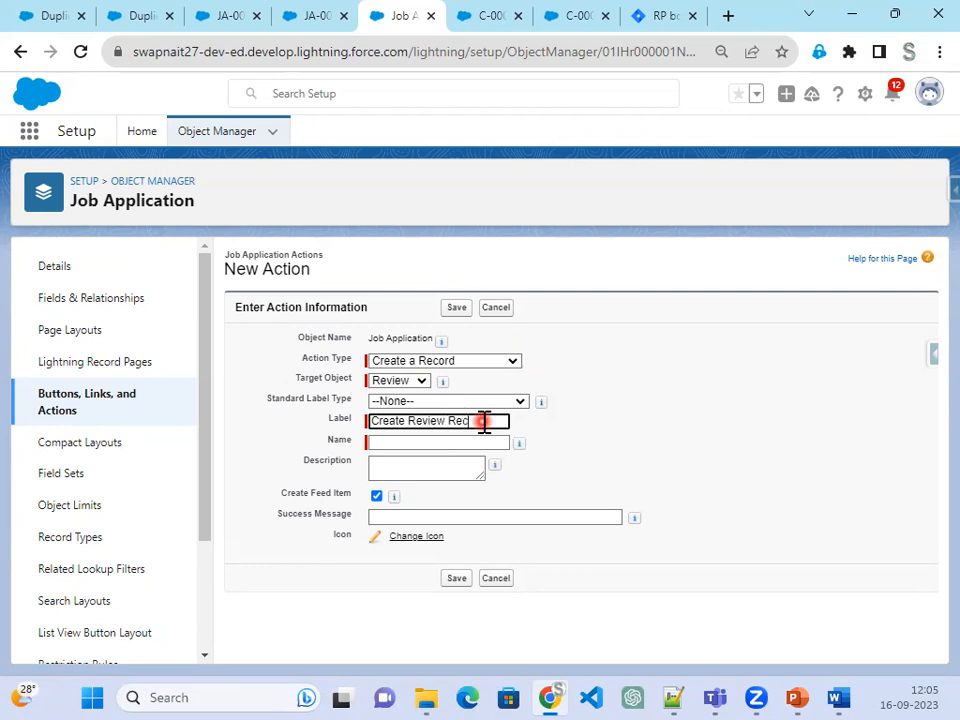
pyautogui.press('Tab')
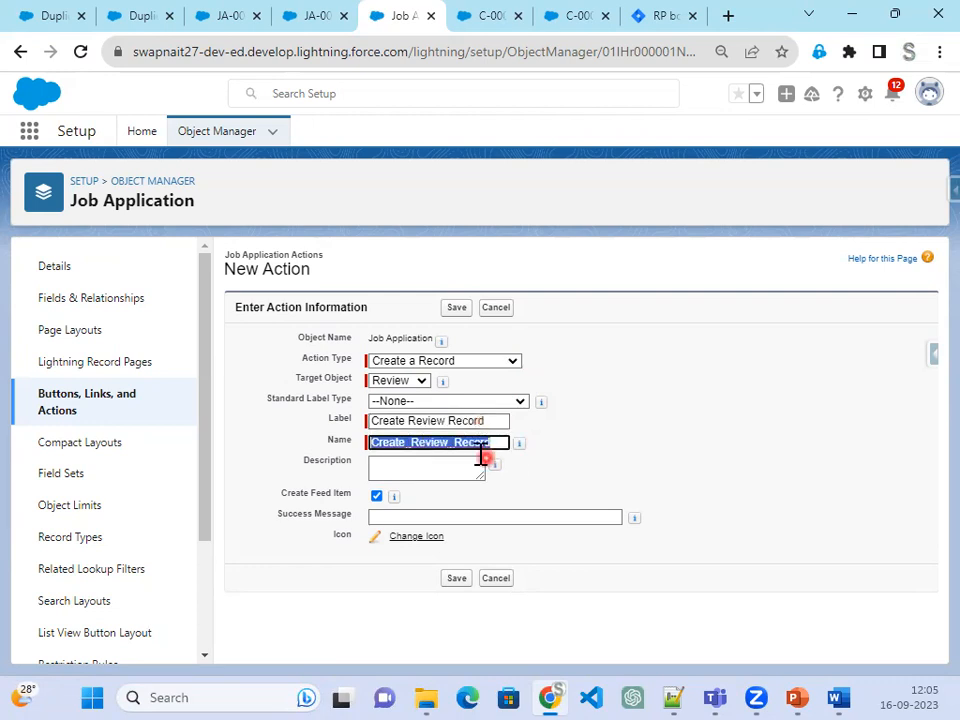
pyautogui.click(456, 309)
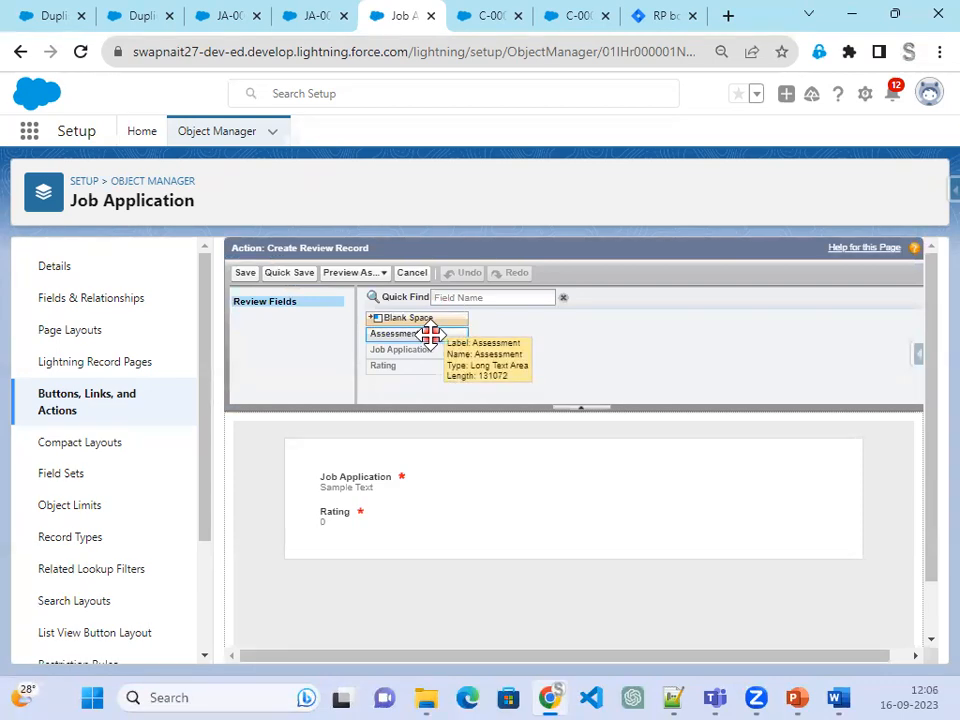
# Add the Assessment field between Job Application and Rating in the Create Review Record action layout, and save the layout
pyautogui.moveTo(430, 335); pyautogui.dragTo(501, 476)
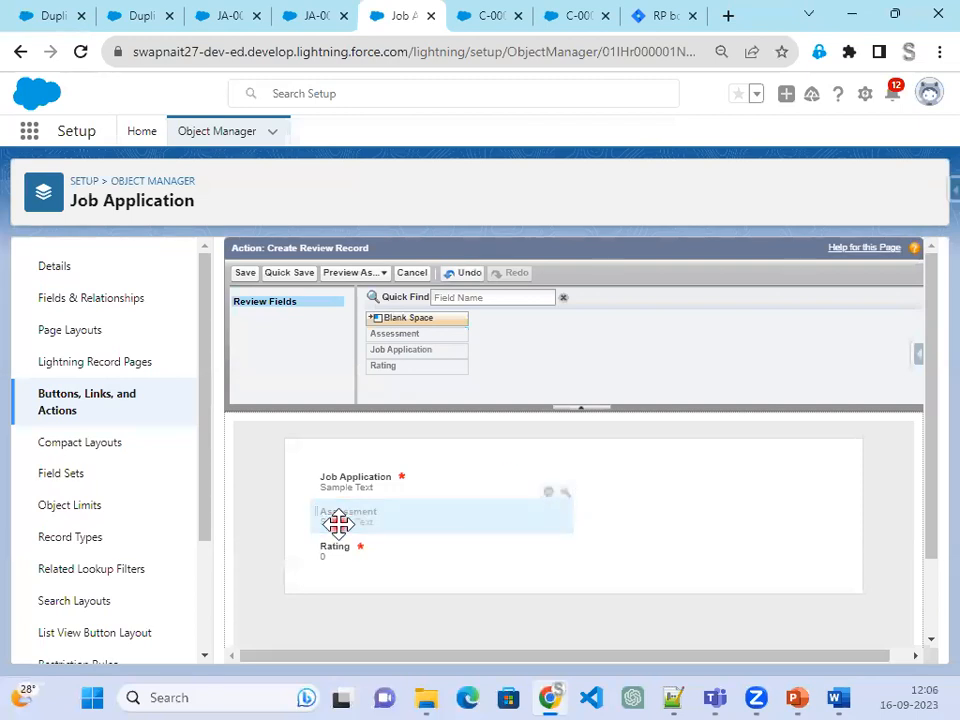
pyautogui.click(244, 273)
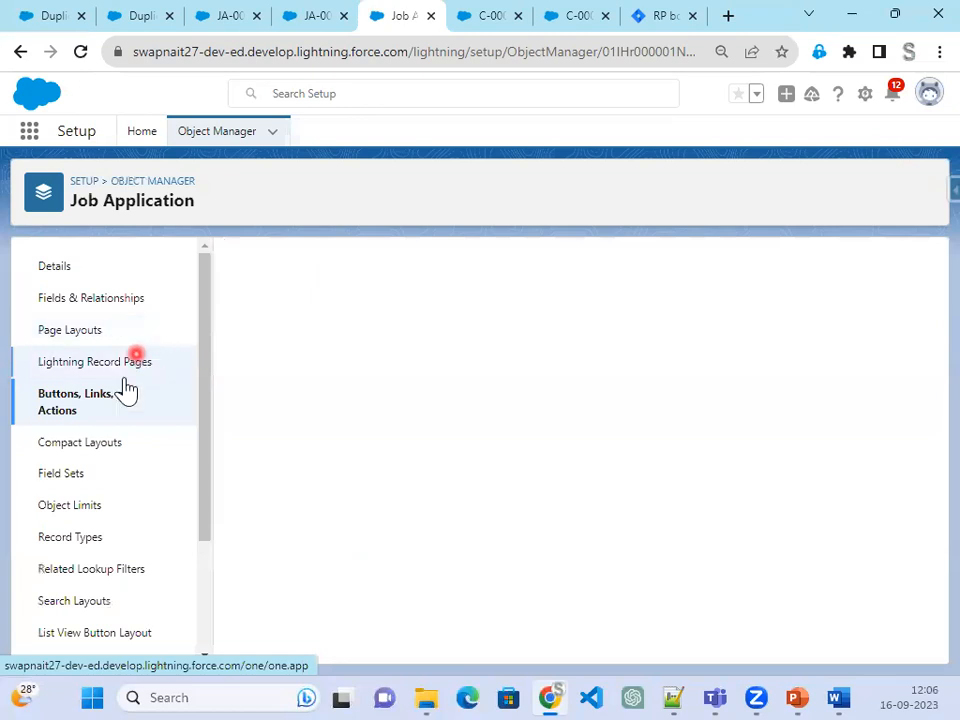
# Open the Job Application Layout page layout for editing
pyautogui.click(70, 336)
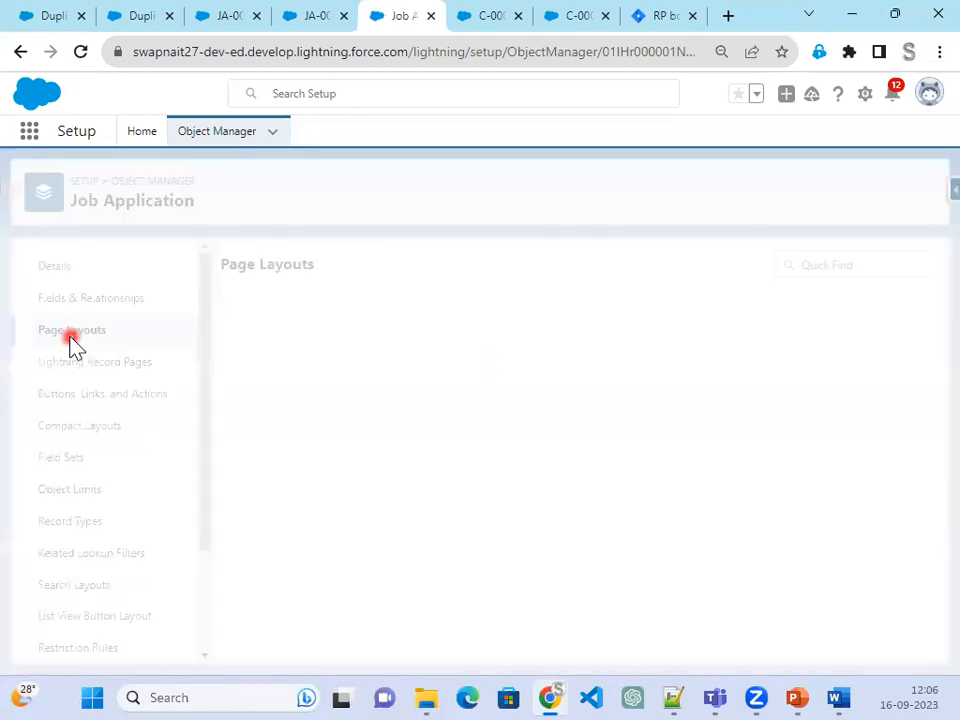
pyautogui.click(275, 341)
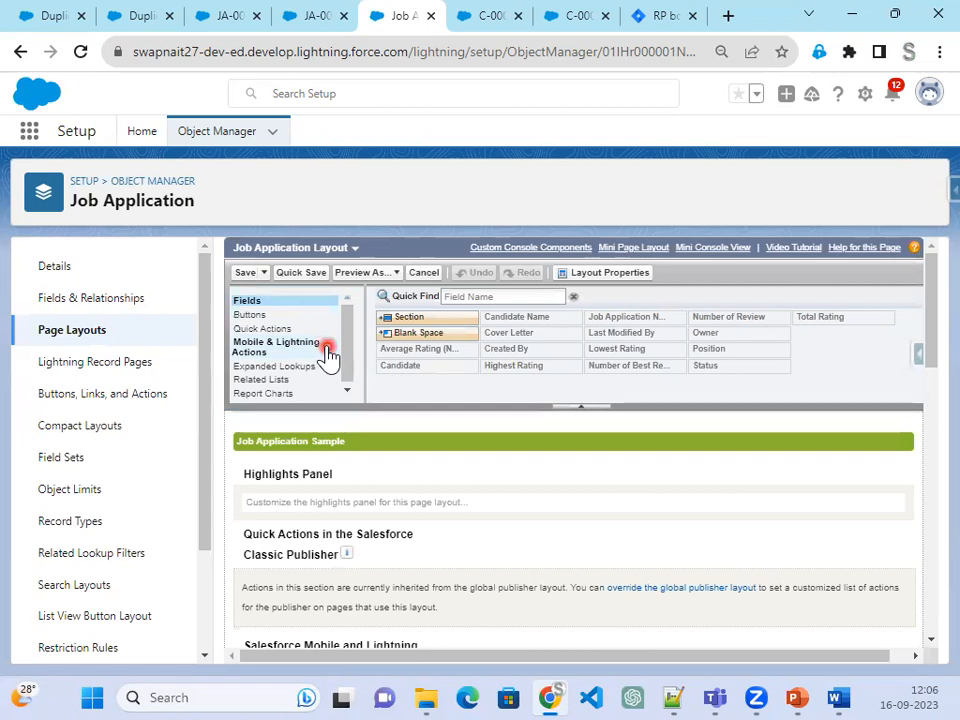
pyautogui.scroll(-1, 565, 580)
pyautogui.scroll(-2, 565, 580)
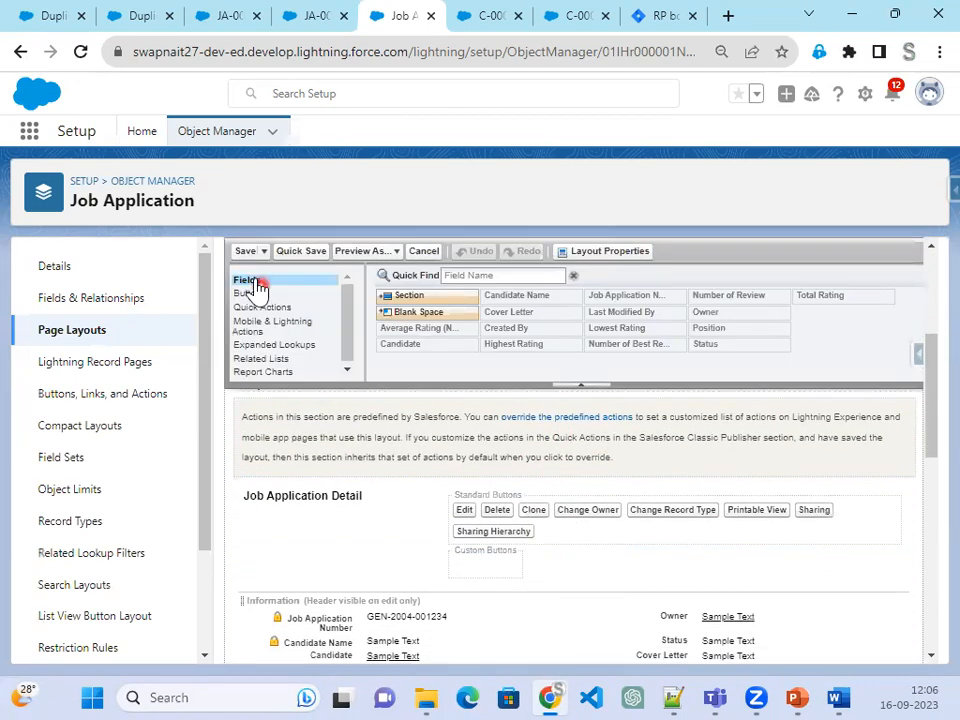
# Examine the available quick actions and mobile and Lightning actions, and the layout's Classic Publisher and Lightning Experience action sections
pyautogui.click(321, 310)
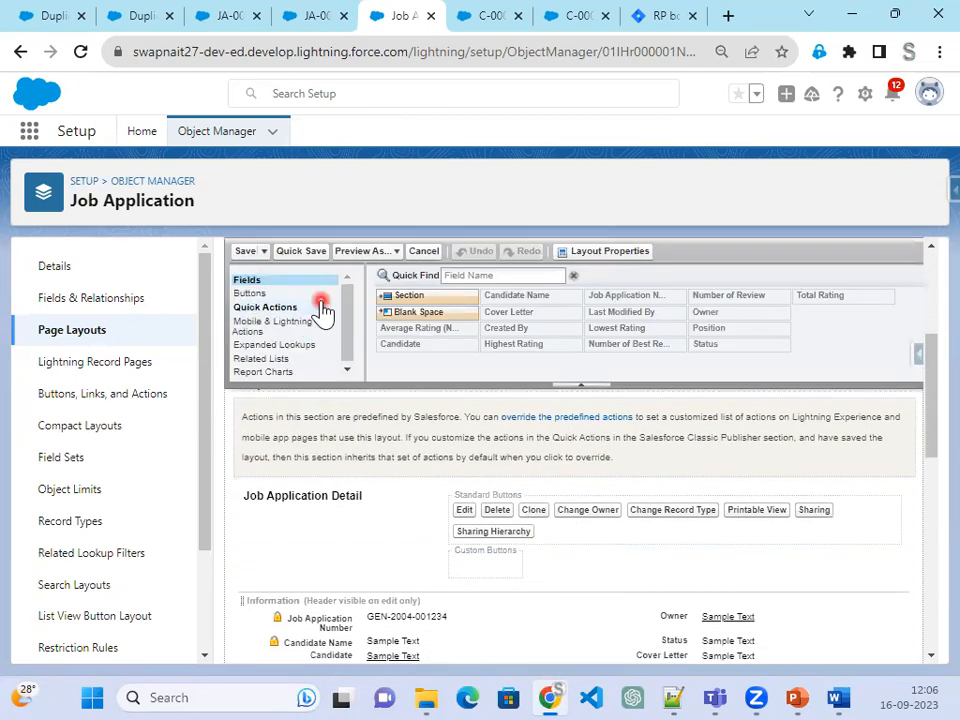
pyautogui.click(292, 328)
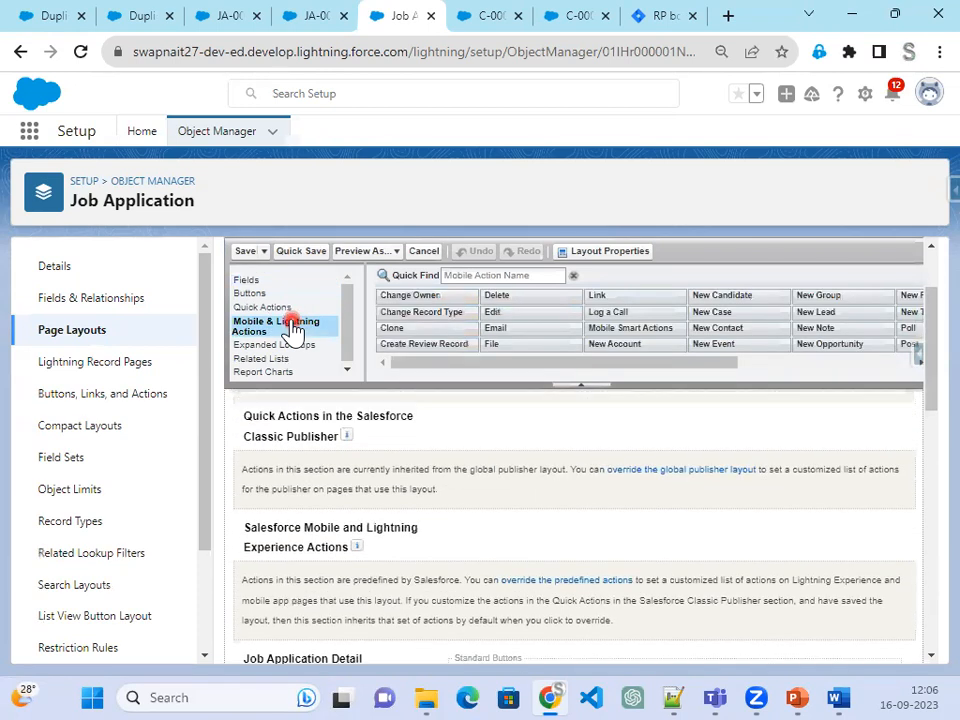
pyautogui.moveTo(686, 365); pyautogui.dragTo(815, 368)
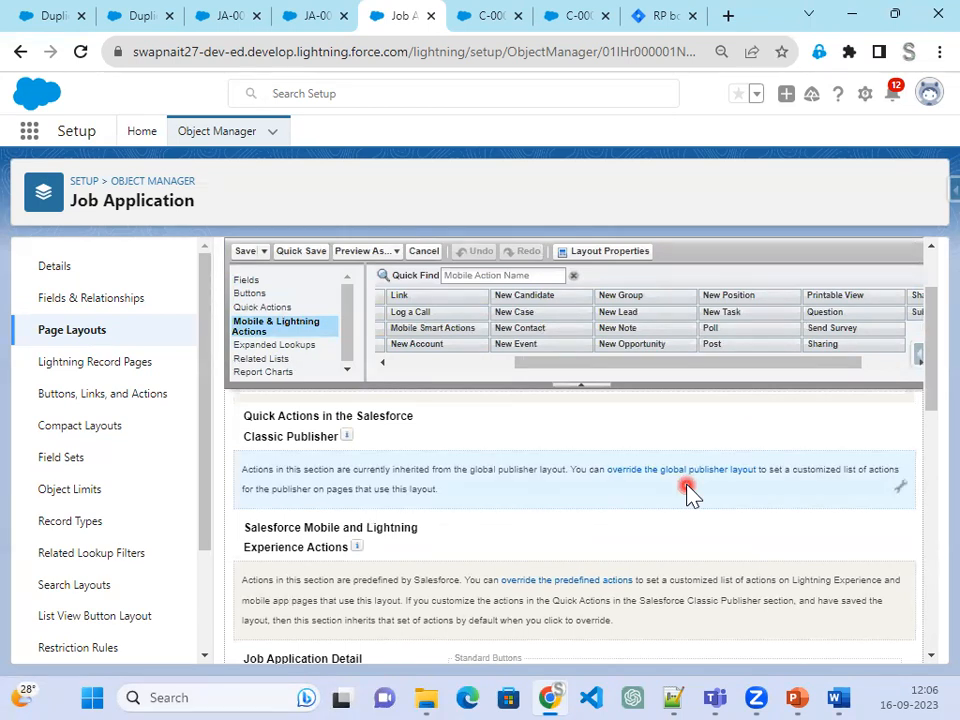
pyautogui.scroll(-1, 688, 490)
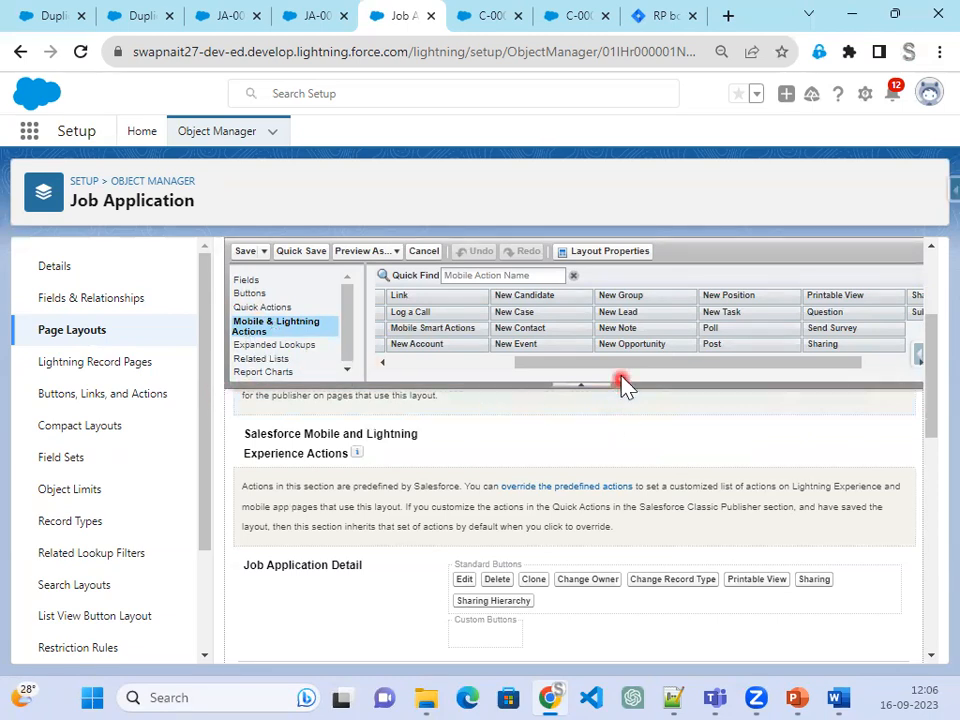
pyautogui.moveTo(623, 369); pyautogui.dragTo(597, 372)
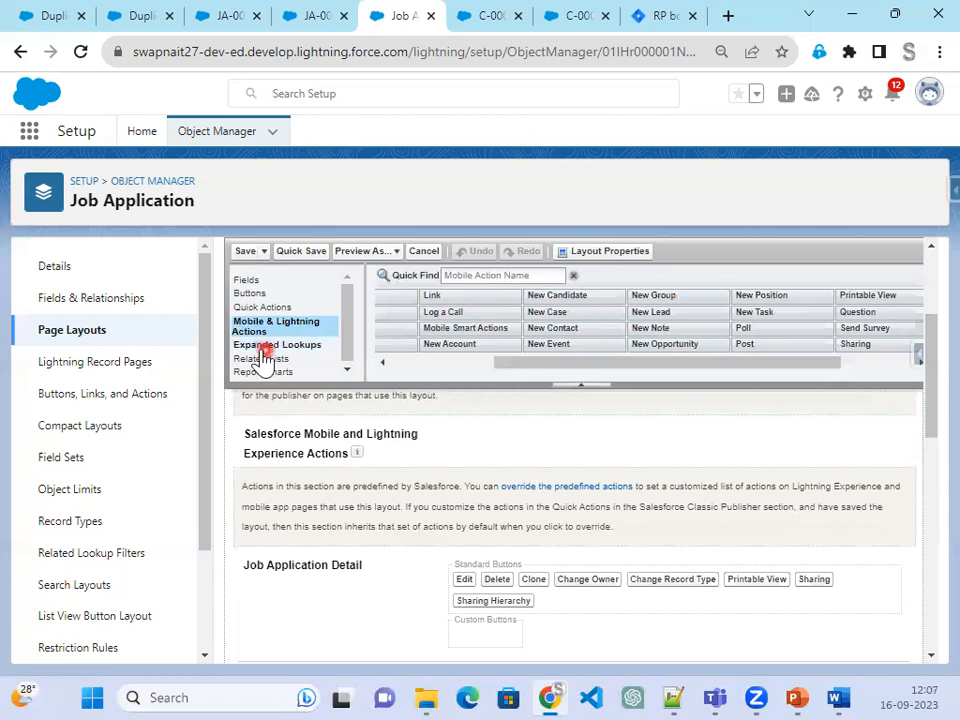
pyautogui.click(250, 310)
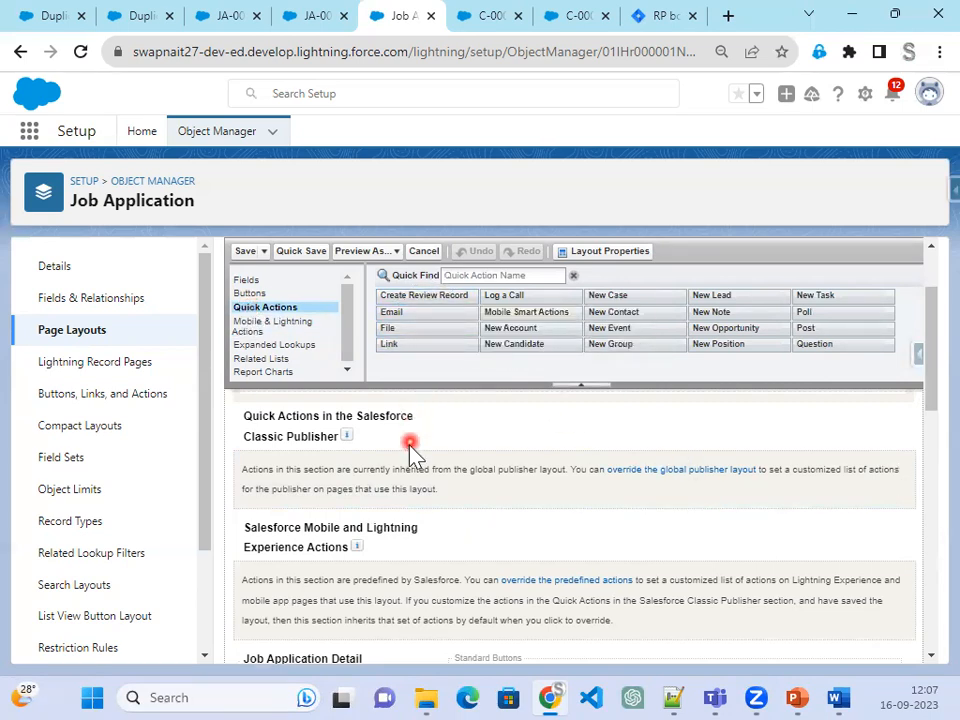
pyautogui.moveTo(392, 295); pyautogui.dragTo(424, 332)
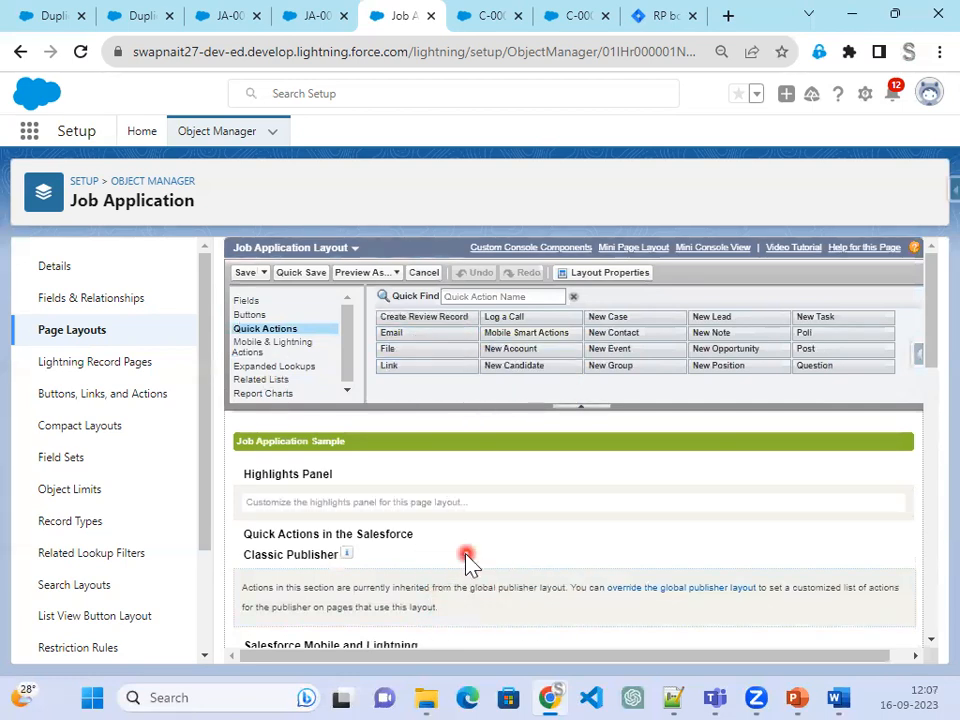
pyautogui.scroll(-2, 467, 566)
pyautogui.scroll(-4, 466, 556)
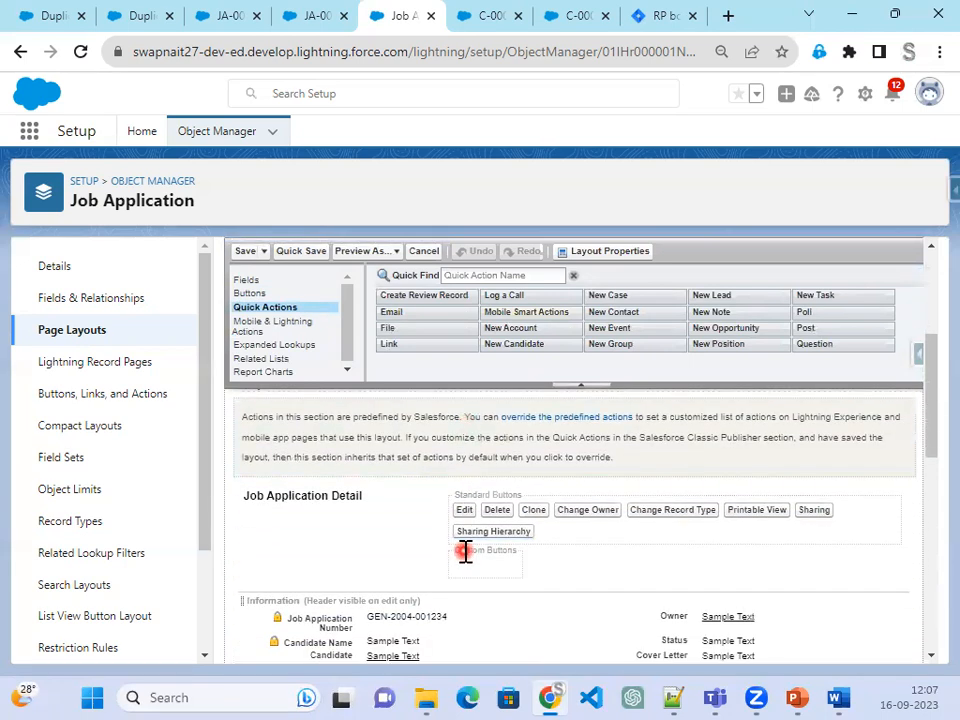
pyautogui.scroll(4, 465, 551)
pyautogui.scroll(3, 462, 556)
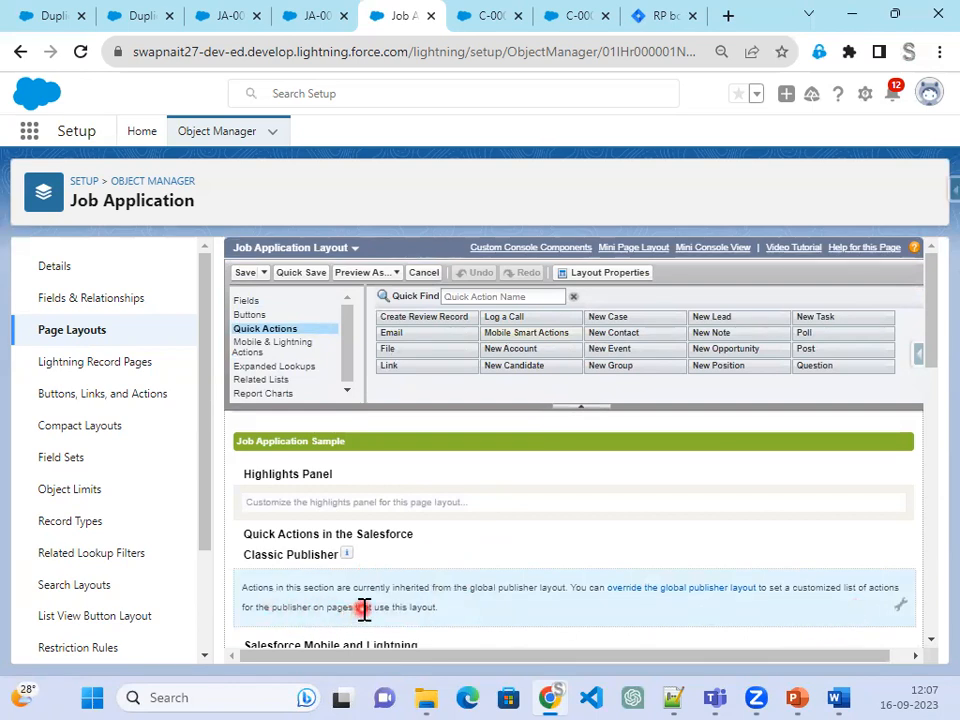
pyautogui.scroll(-2, 363, 608)
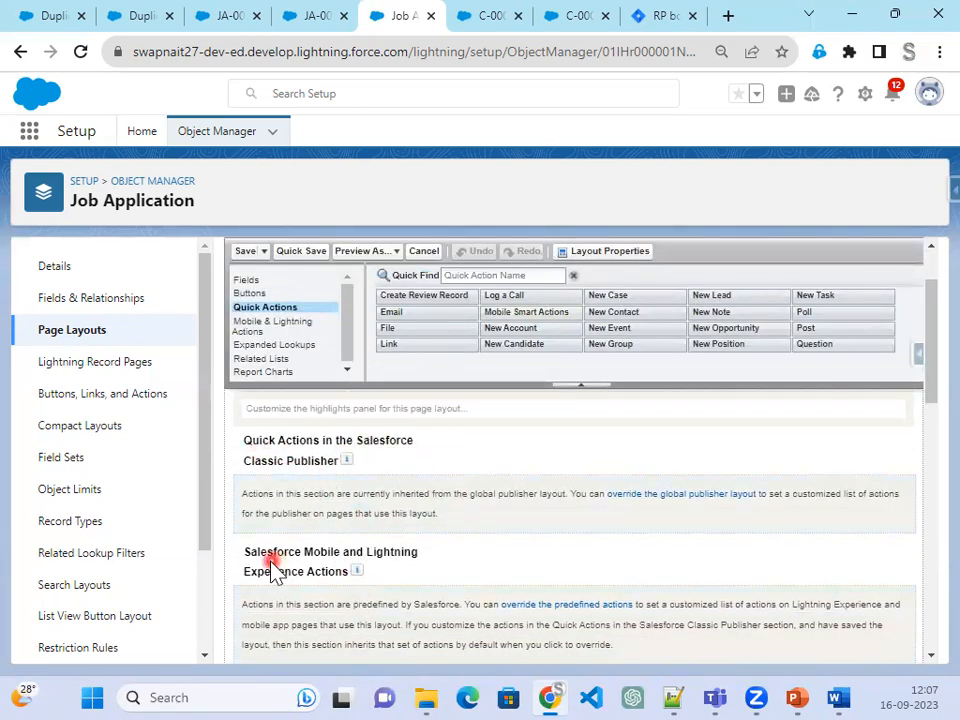
pyautogui.moveTo(387, 572)
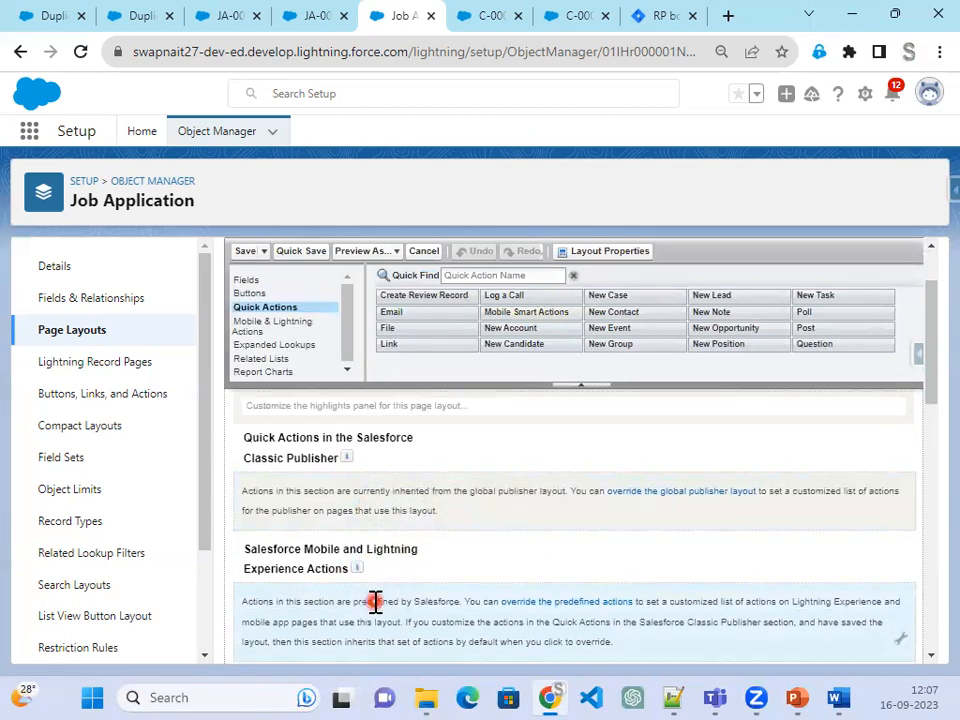
pyautogui.scroll(-1, 377, 598)
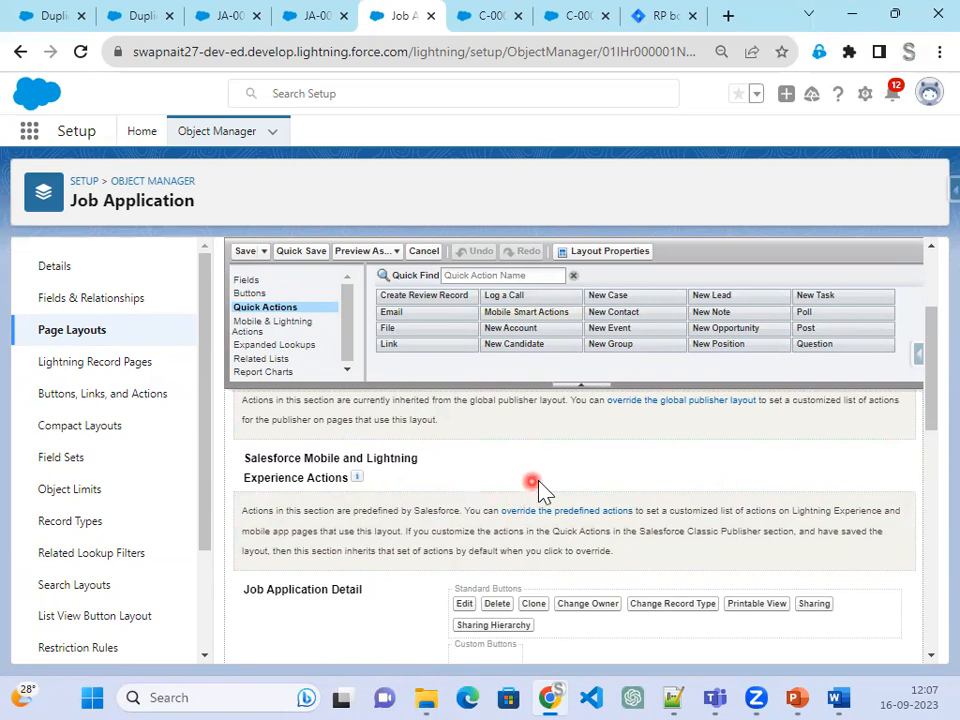
pyautogui.scroll(1, 578, 493)
pyautogui.scroll(1, 578, 493)
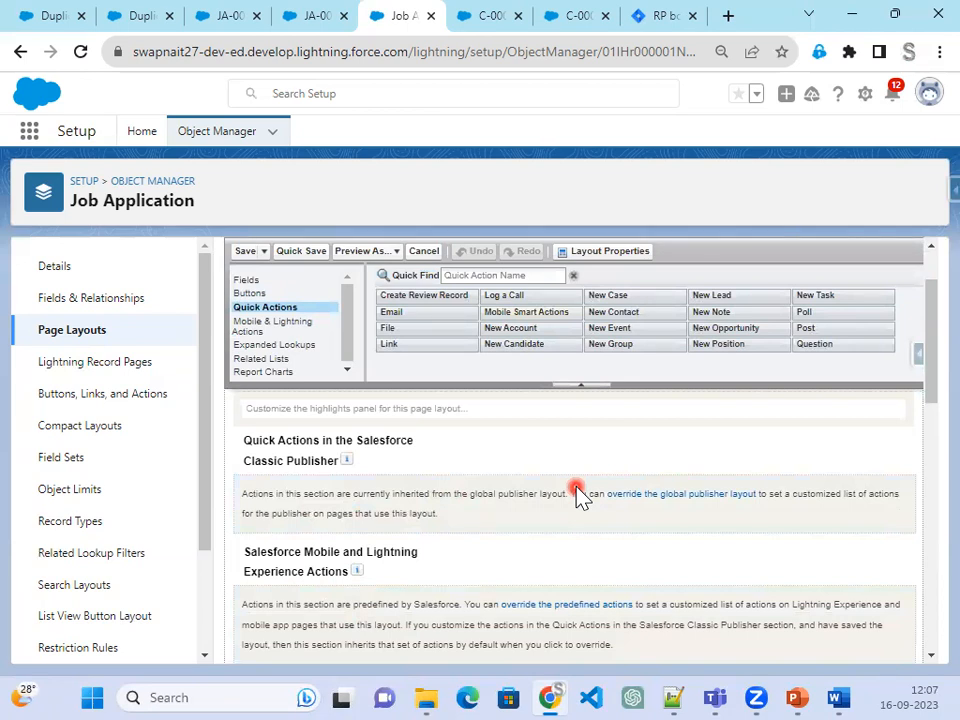
# Override the global publisher layout and the predefined Salesforce Mobile and Lightning Experience actions on the Job Application Layout
pyautogui.click(237, 335)
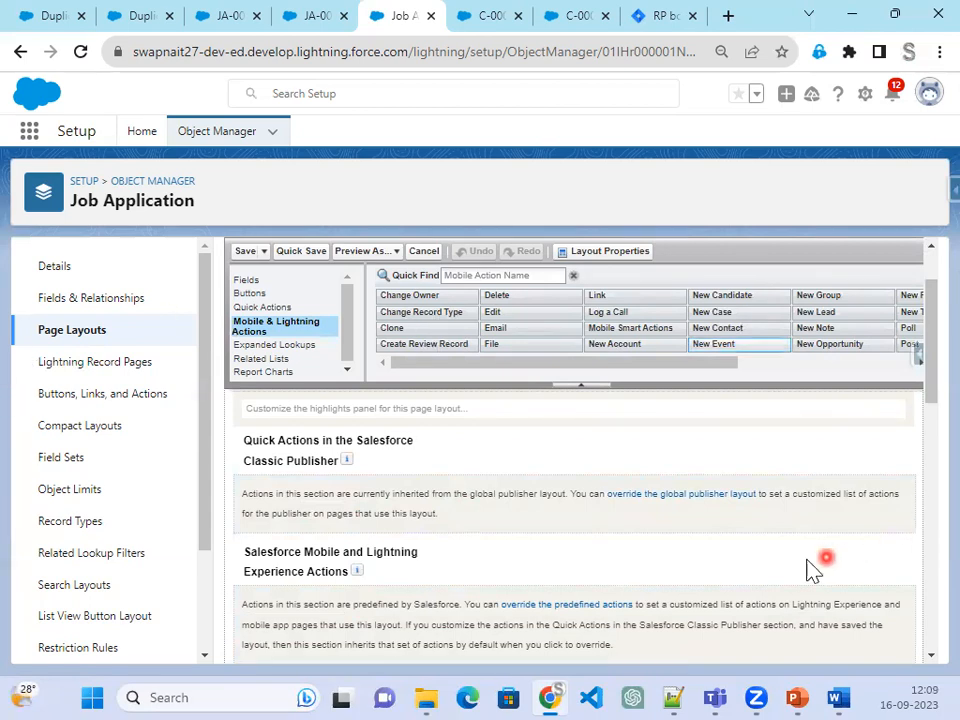
pyautogui.click(660, 502)
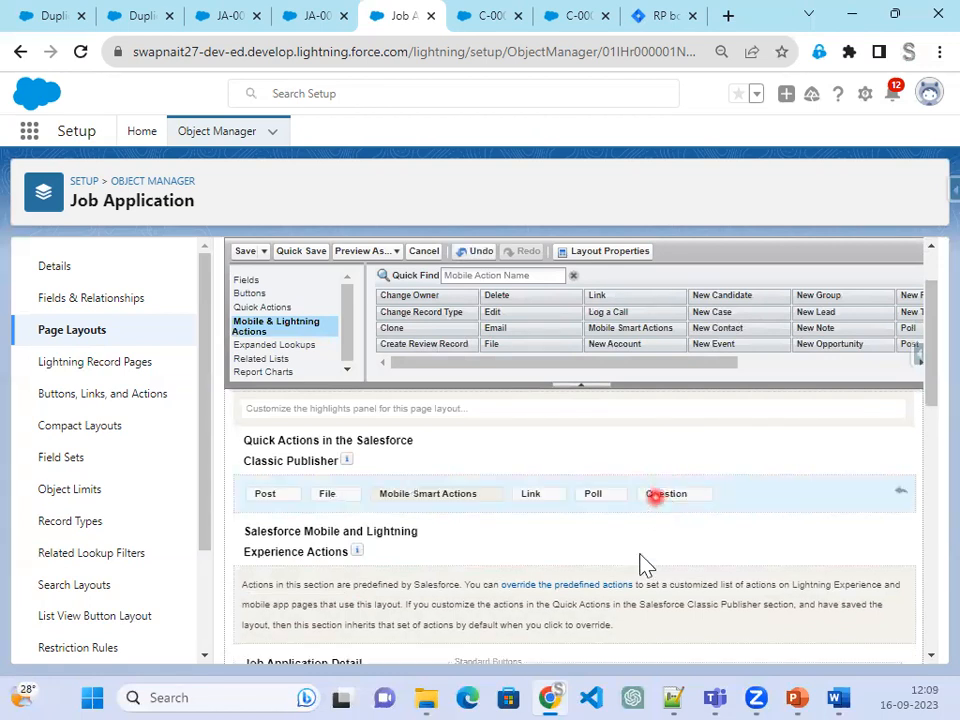
pyautogui.scroll(-2, 606, 575)
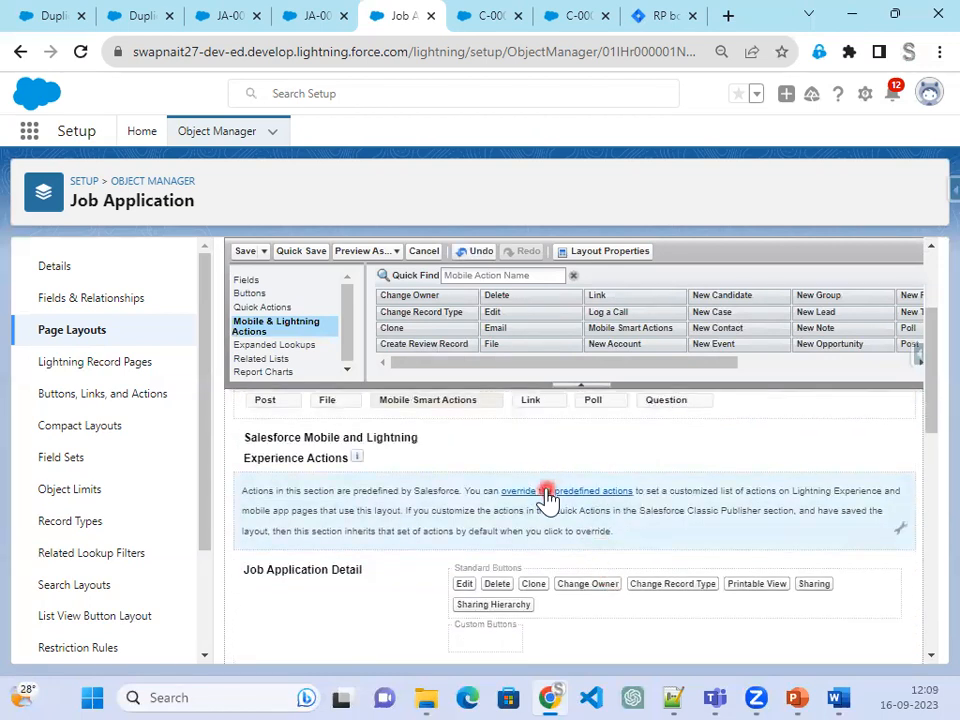
pyautogui.click(550, 491)
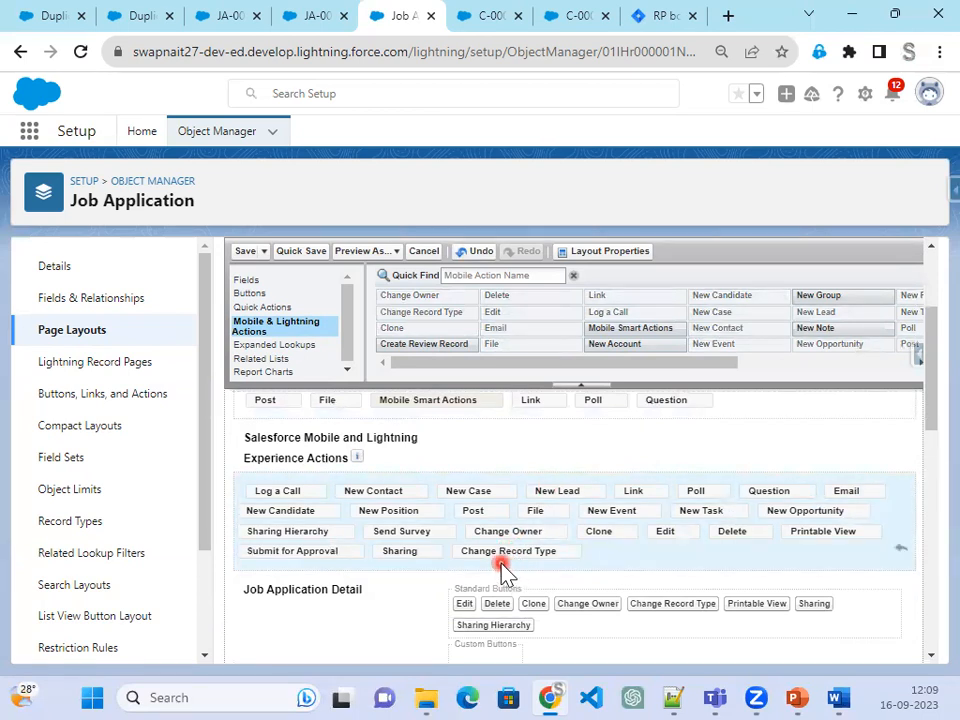
# Place Create Review Record first in both the Lightning Experience and Classic Publisher action sections, and save the page layout
pyautogui.scroll(1, 370, 533)
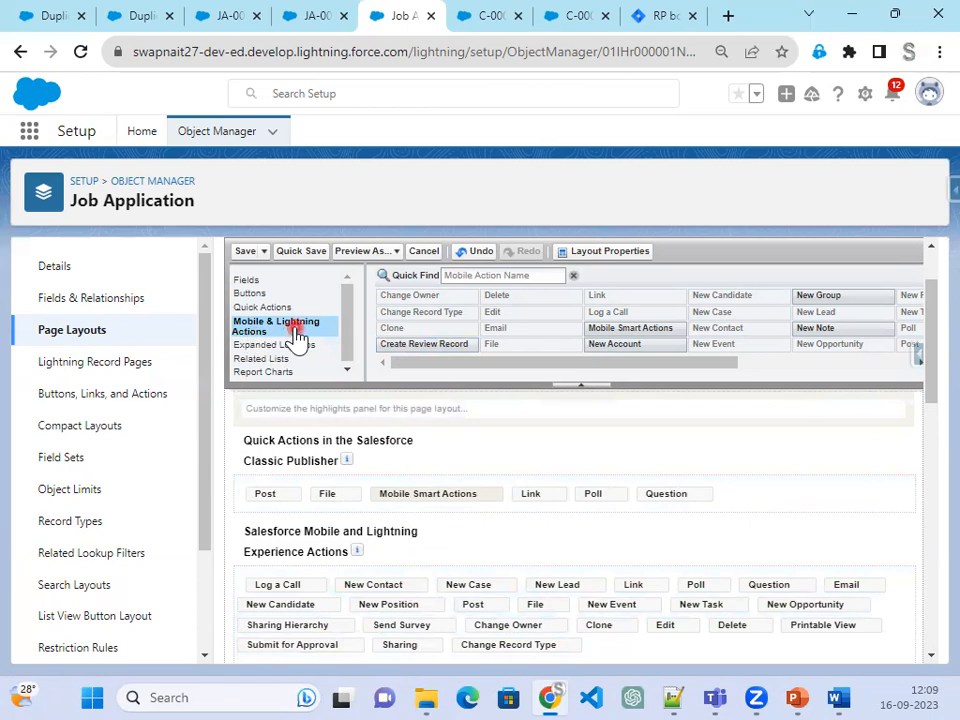
pyautogui.moveTo(433, 347); pyautogui.dragTo(270, 592)
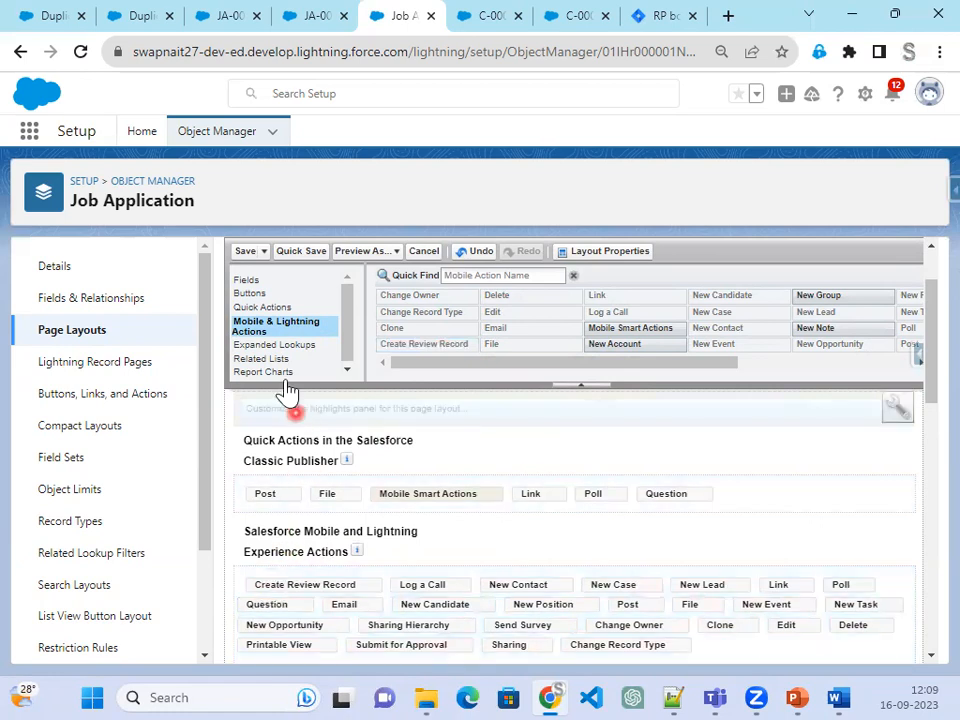
pyautogui.click(270, 308)
pyautogui.moveTo(417, 295); pyautogui.dragTo(257, 507)
pyautogui.click(243, 253)
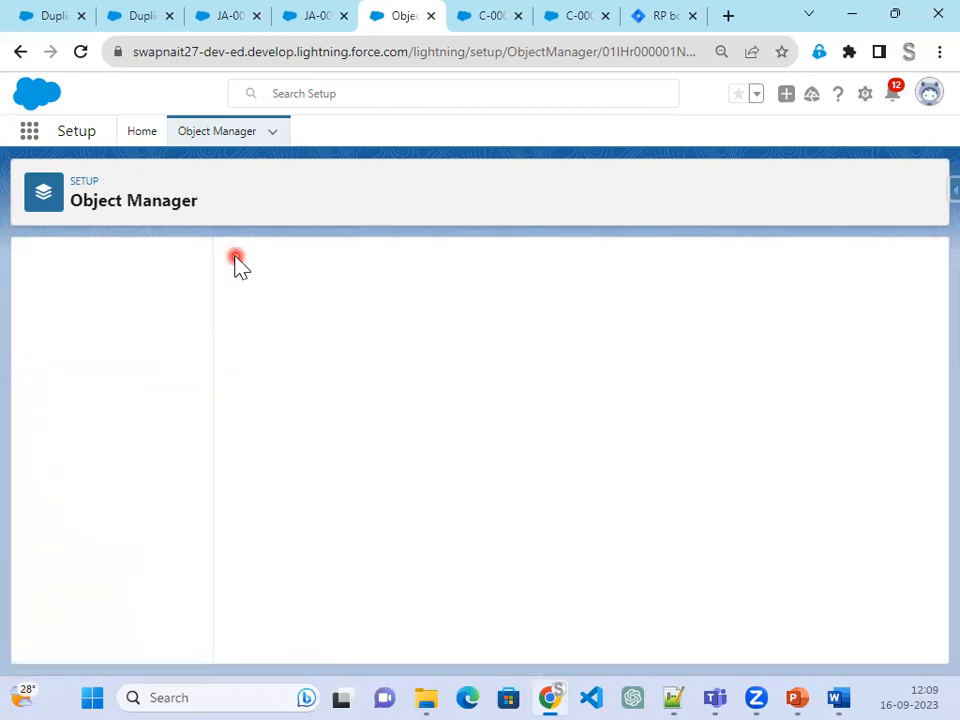
# Reload job application JA-0001 in the Recruiter app and launch its Create Review Record action
pyautogui.click(317, 19)
pyautogui.click(79, 53)
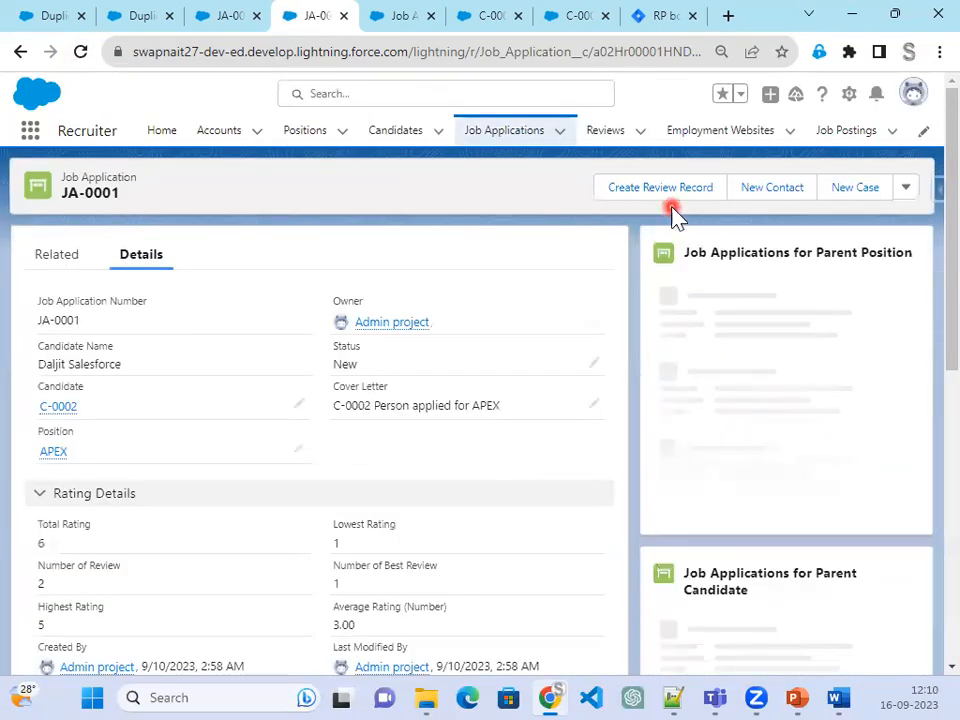
pyautogui.click(674, 190)
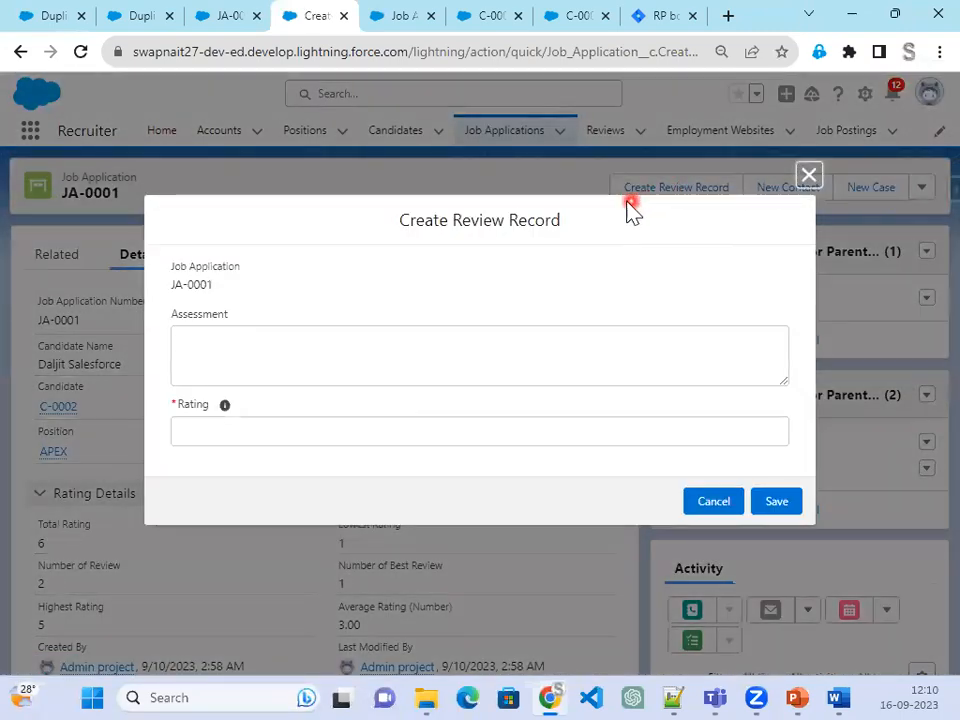
# Fill in the review with the assessment "New Job Opening on LWC" and a rating of 3
pyautogui.click(253, 347)
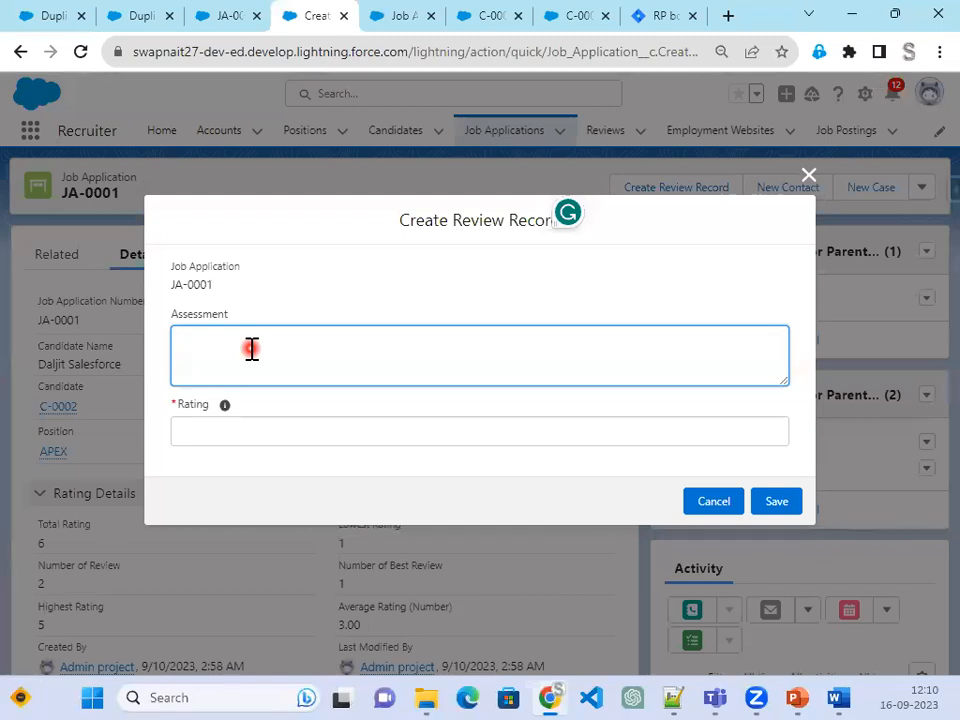
pyautogui.moveTo(229, 315); pyautogui.dragTo(211, 343)
pyautogui.click(211, 342)
pyautogui.write('New Job Opening')
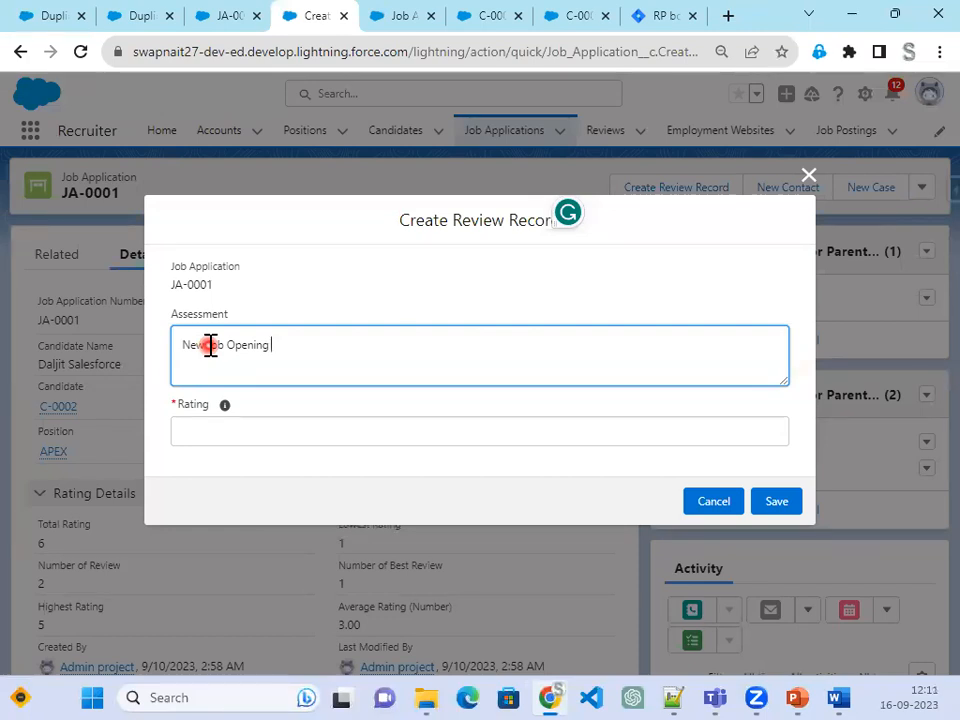
pyautogui.write('on LWC')
pyautogui.click(259, 431)
pyautogui.write('3')
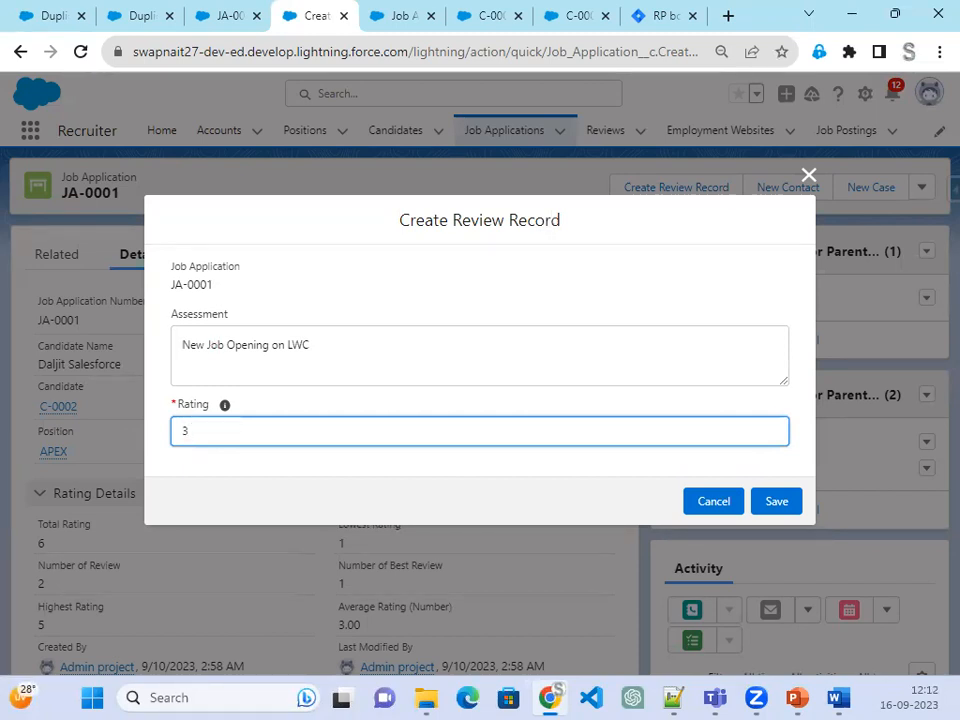
# Create an object-specific Create a Record action on Job Application in Object Manager, targeting Task and labelled "New Task", and save it
pyautogui.click(493, 30)
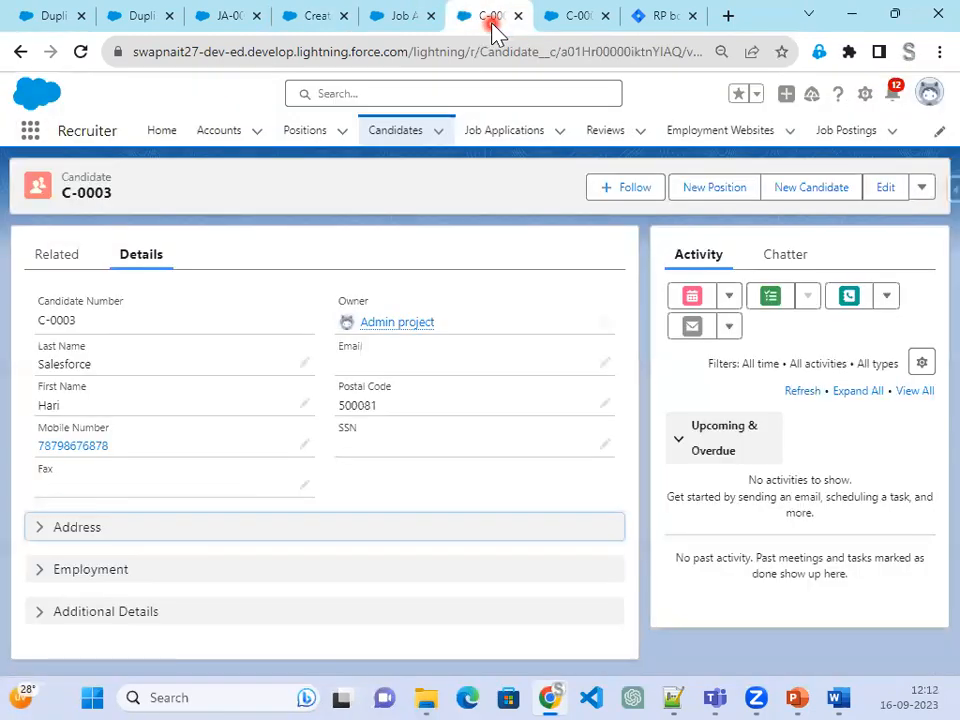
pyautogui.click(576, 22)
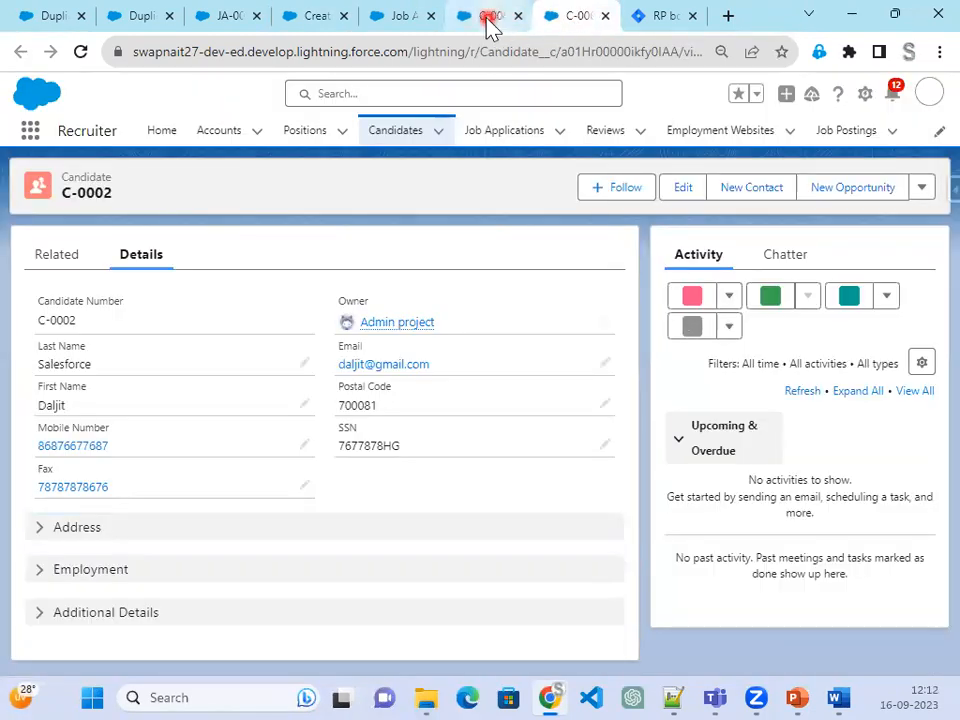
pyautogui.click(406, 20)
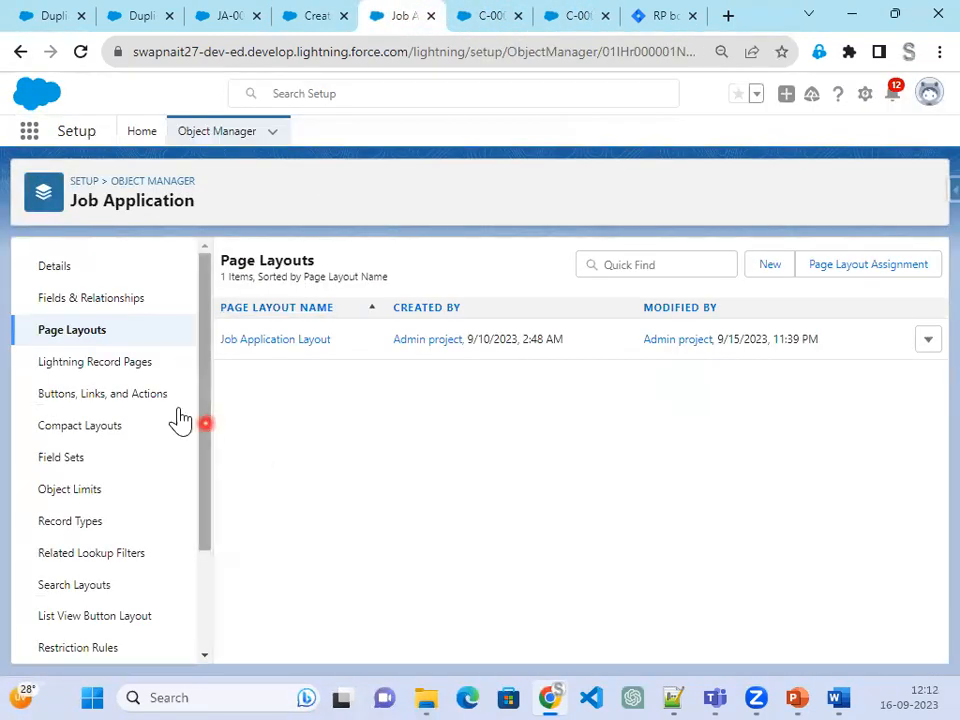
pyautogui.click(103, 394)
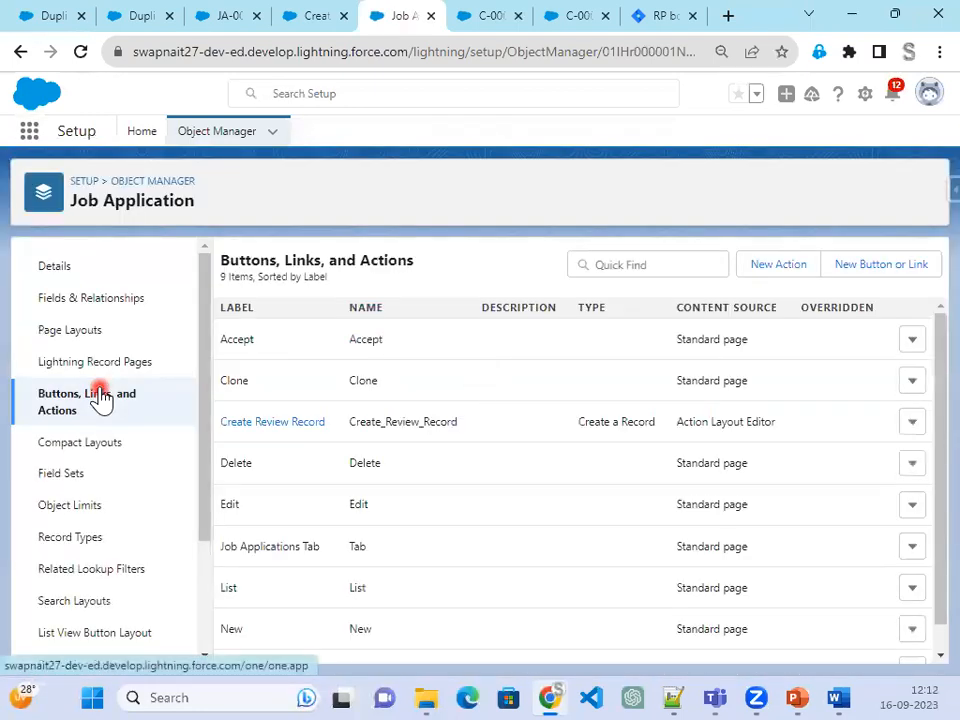
pyautogui.click(781, 266)
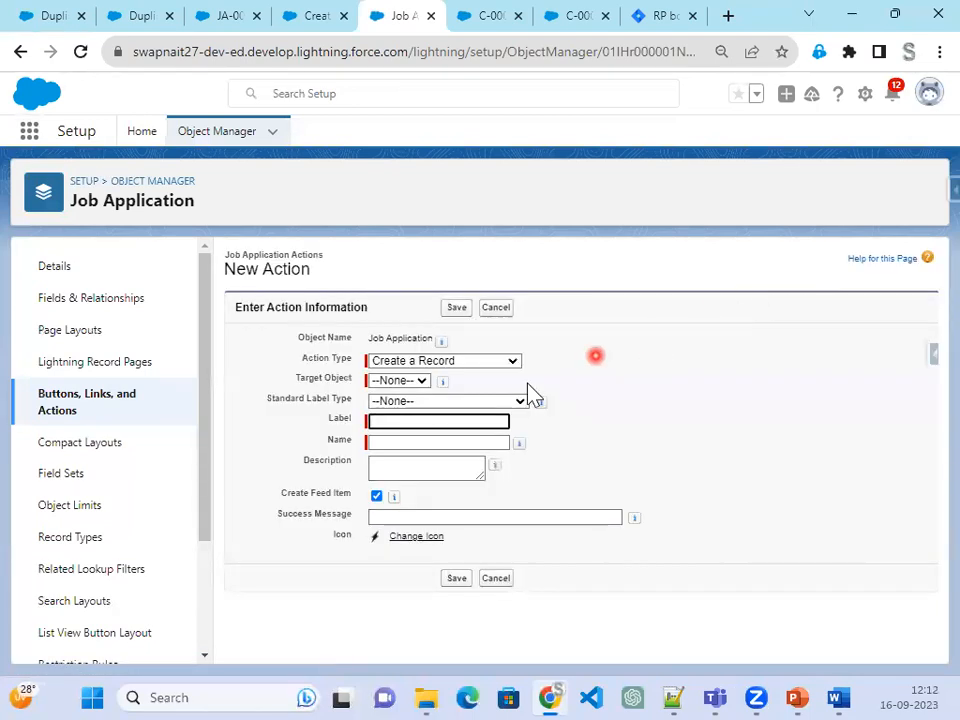
pyautogui.click(419, 383)
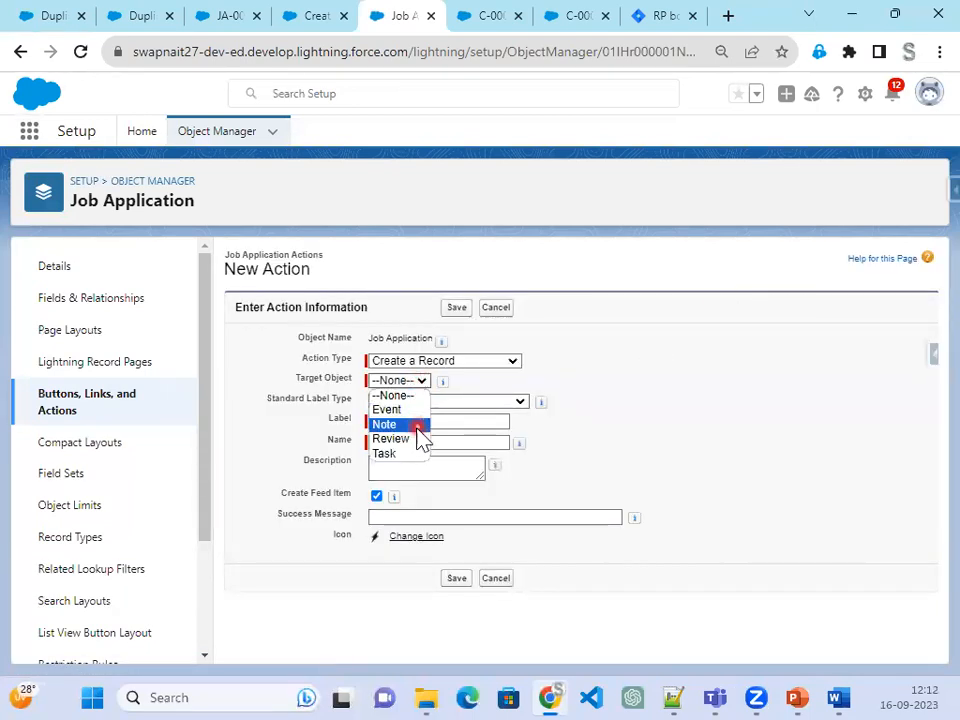
pyautogui.click(420, 455)
pyautogui.click(411, 422)
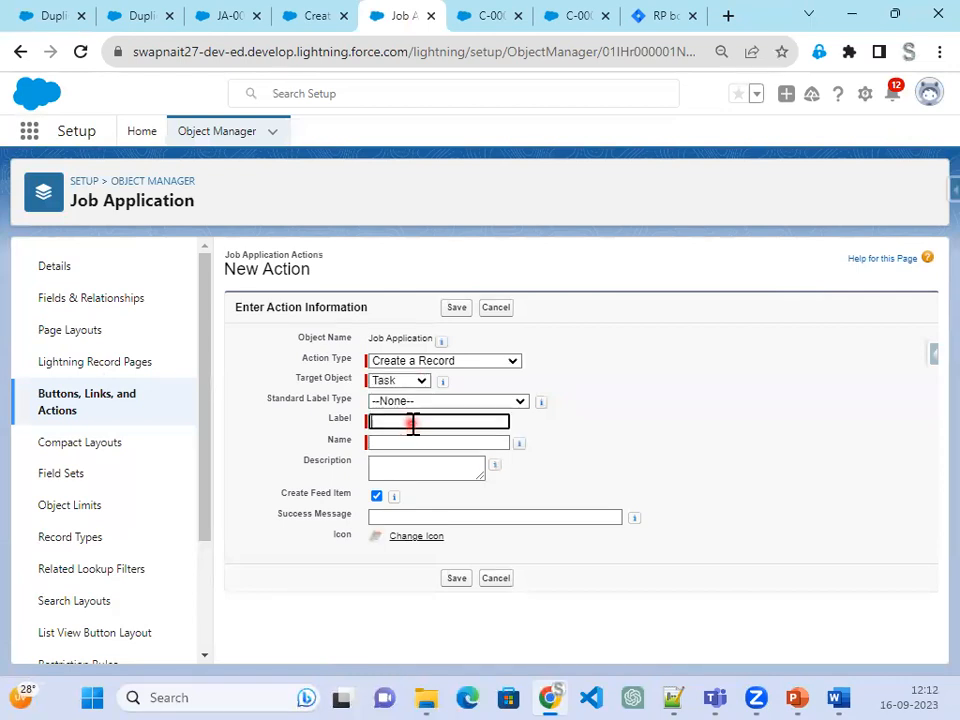
pyautogui.write('New Task')
pyautogui.press('Tab')
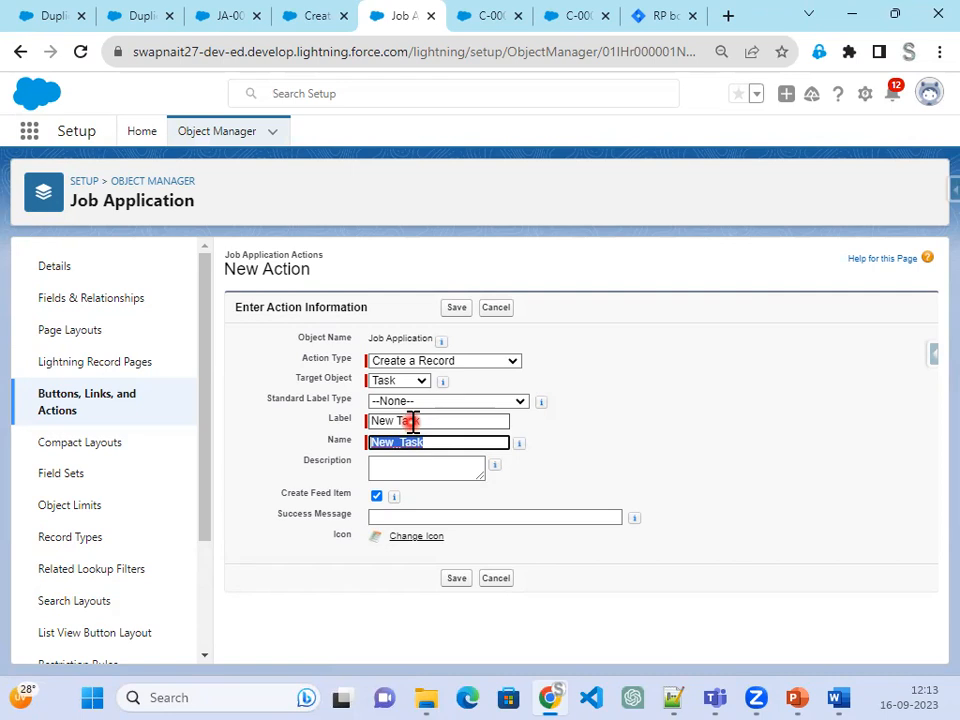
pyautogui.click(456, 578)
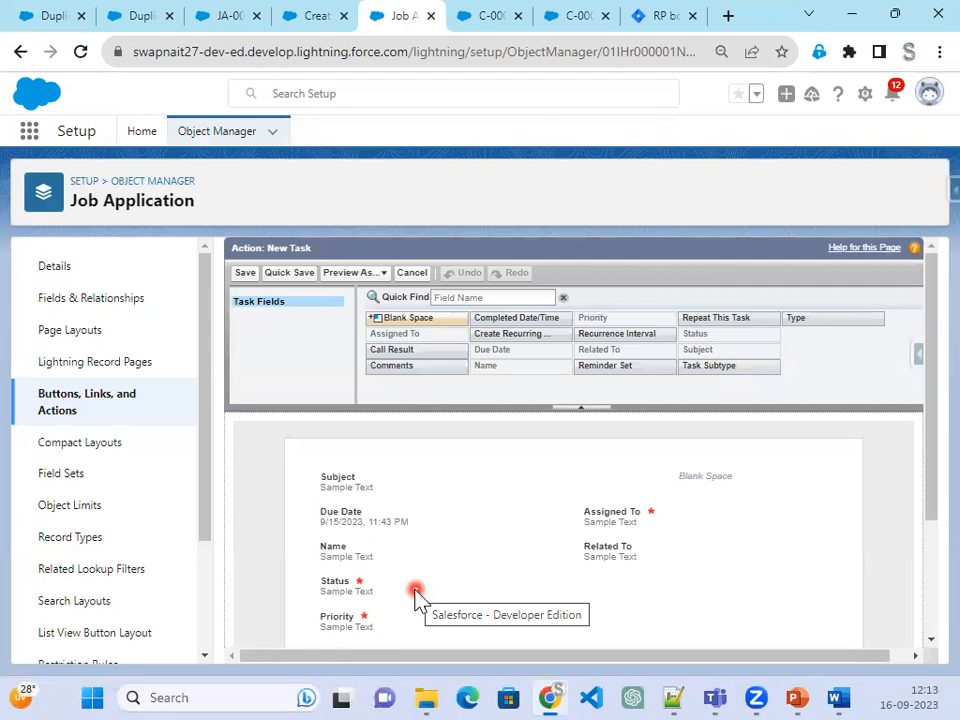
# Review the fields on the New Task action layout and save the layout
pyautogui.moveTo(326, 253); pyautogui.dragTo(247, 254)
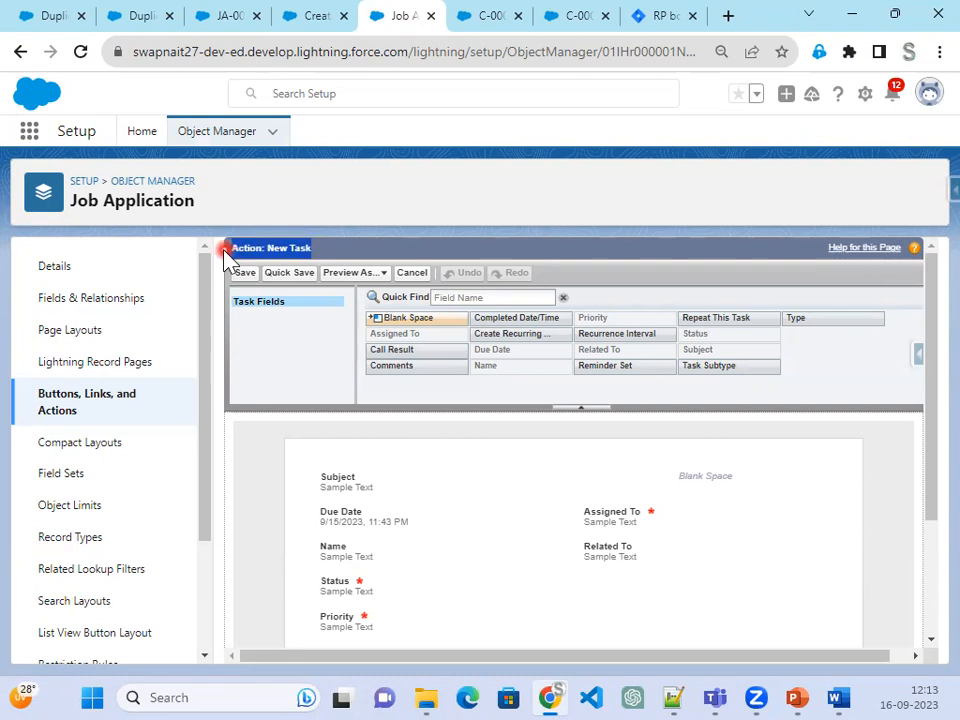
pyautogui.click(207, 264)
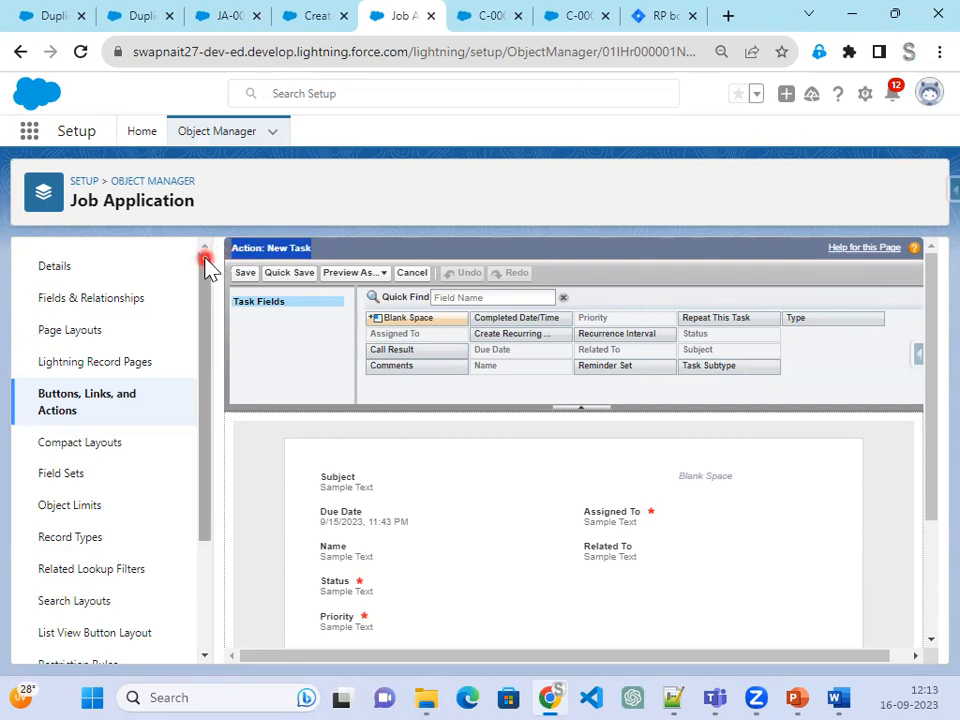
pyautogui.scroll(-1, 575, 575)
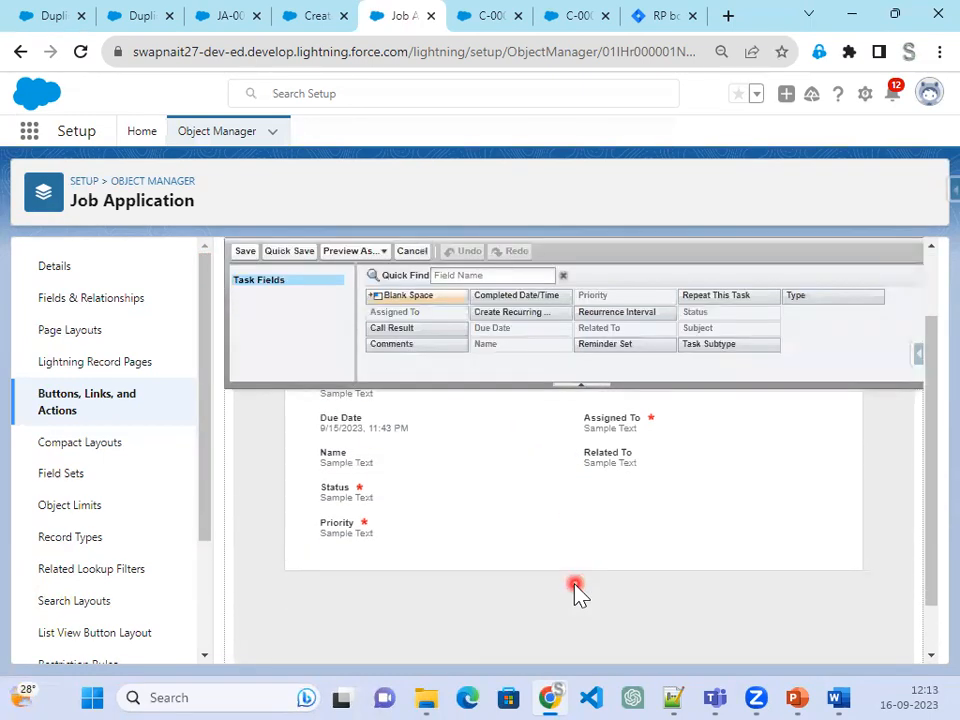
pyautogui.click(241, 251)
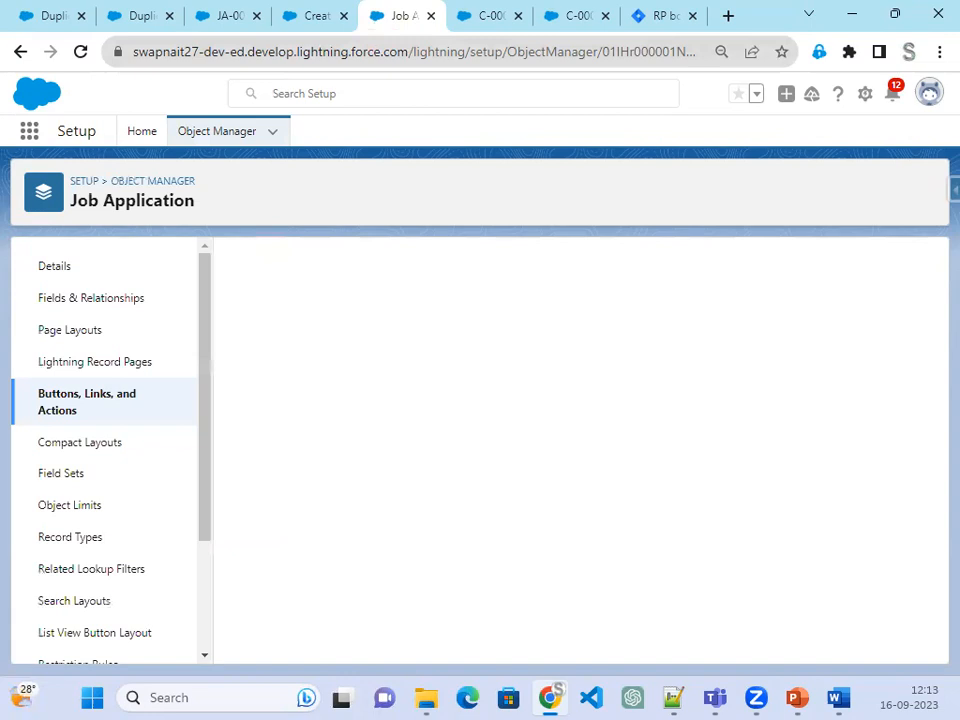
# Check issue RP-30 in Jira, then return to Salesforce and open the New Task action's layout
pyautogui.click(658, 18)
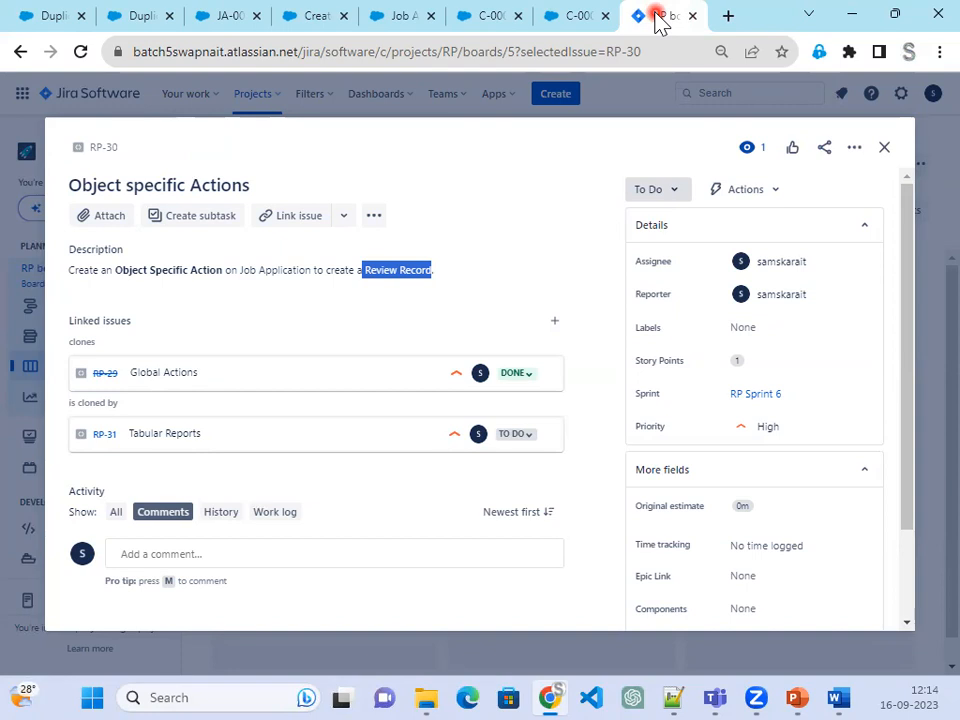
pyautogui.click(400, 16)
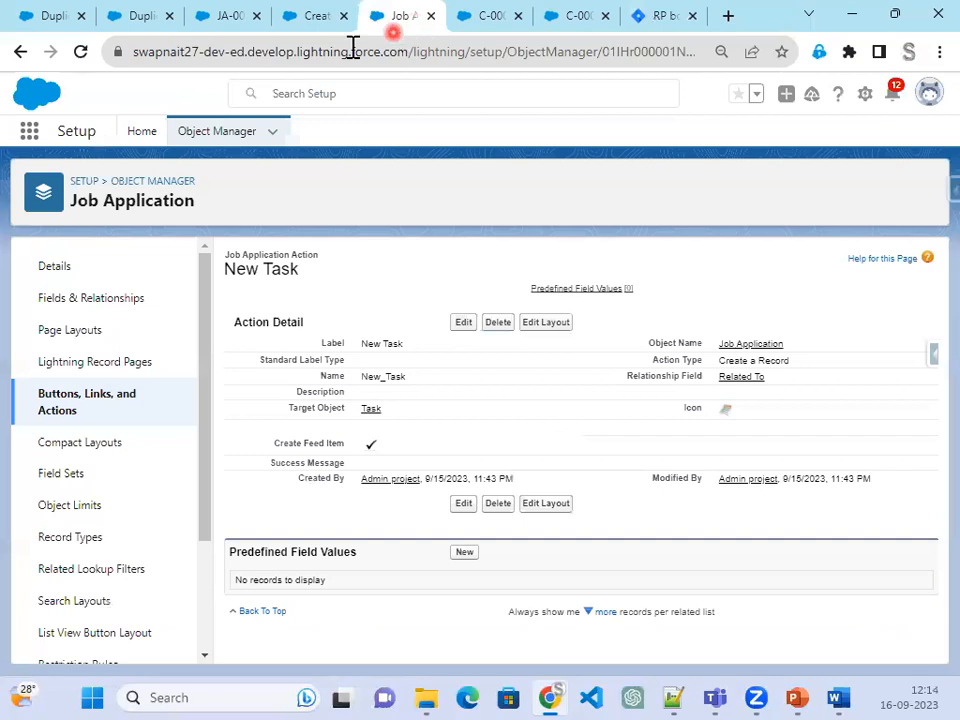
pyautogui.click(565, 323)
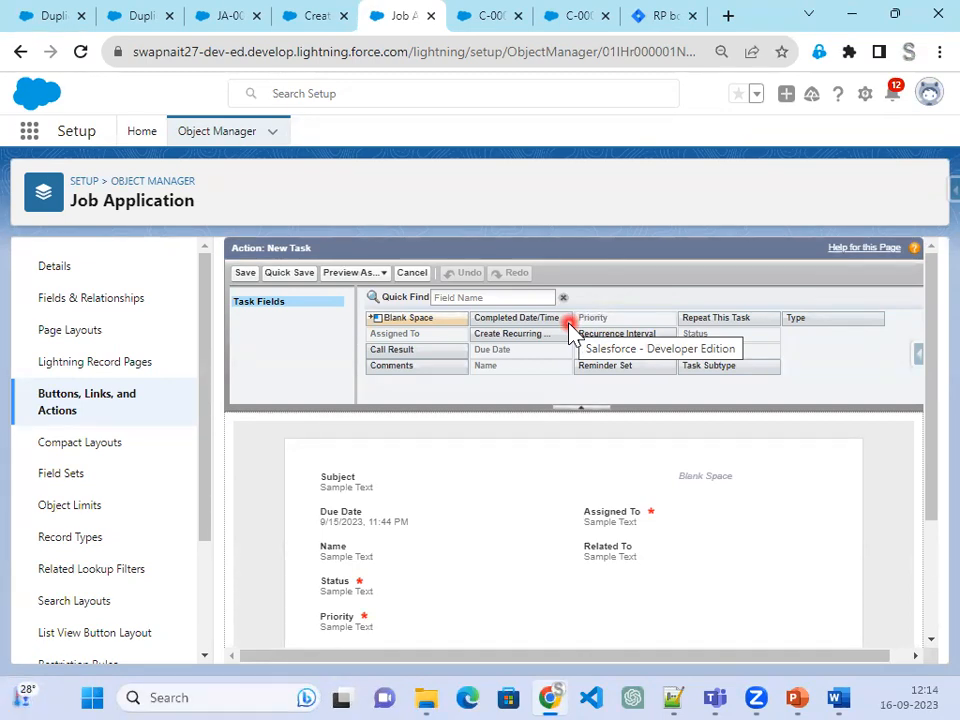
# Switch to Jira, set issue RP-30 Object specific Actions to Done, and complete RP Sprint 6
pyautogui.click(676, 27)
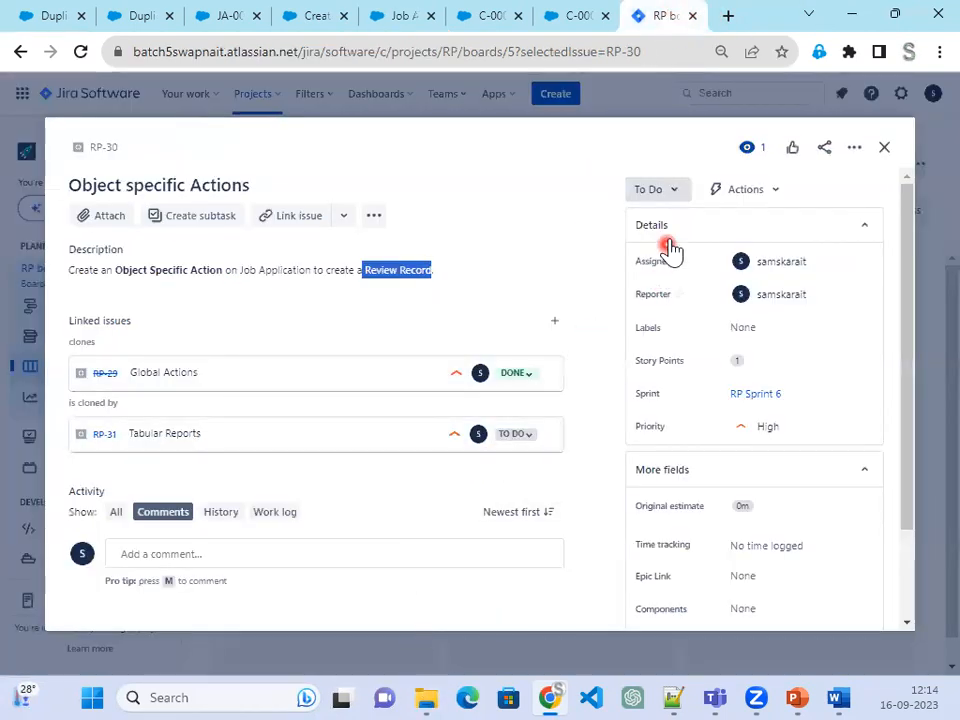
pyautogui.click(676, 192)
pyautogui.click(656, 246)
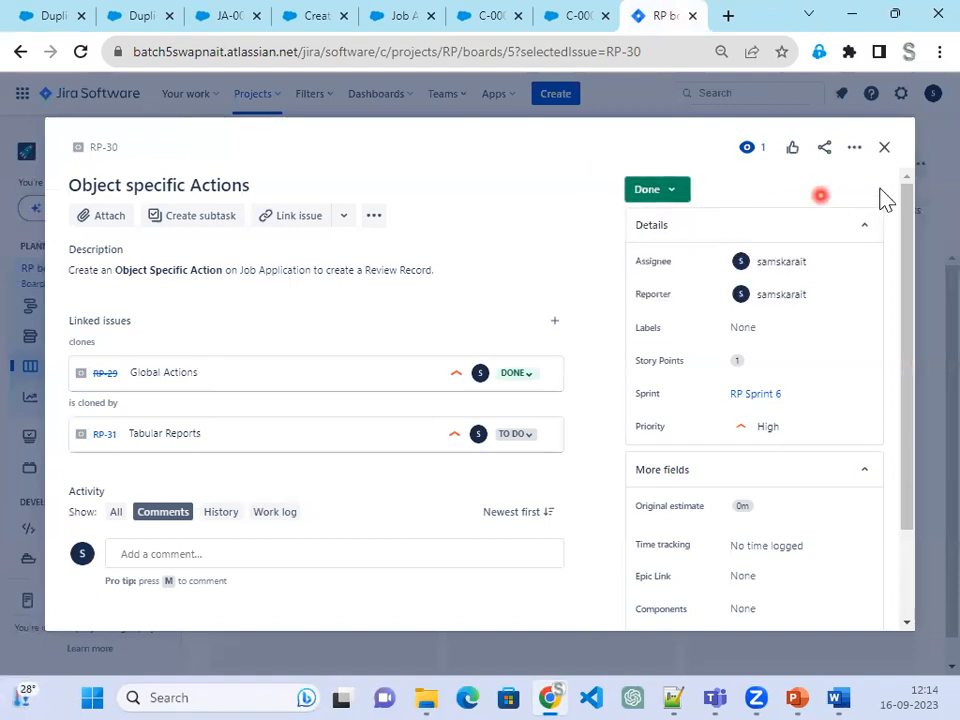
pyautogui.click(892, 156)
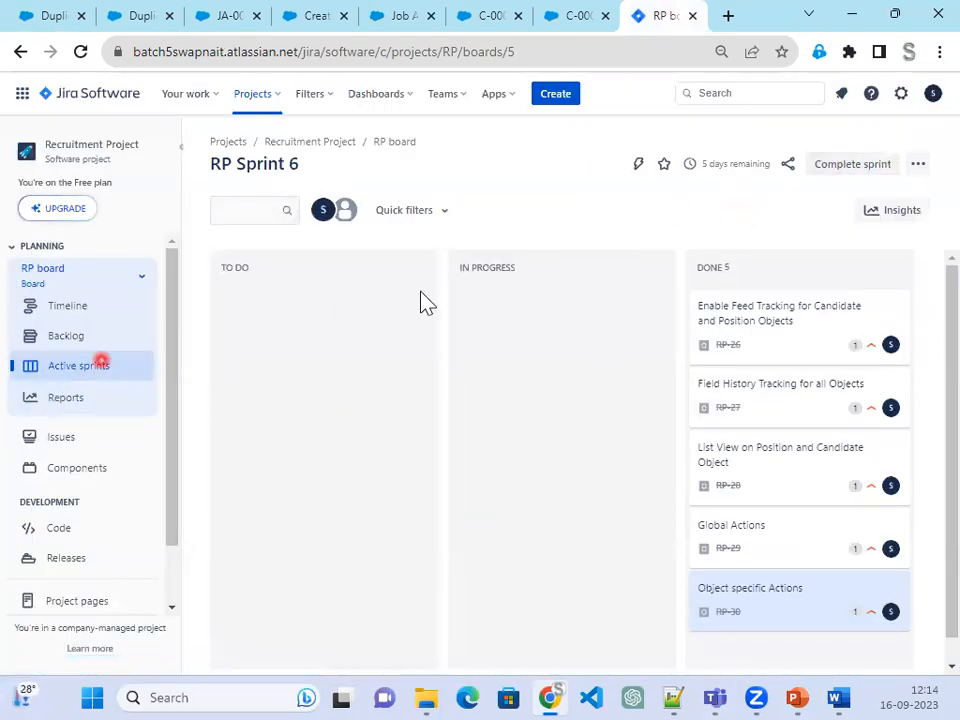
pyautogui.click(850, 167)
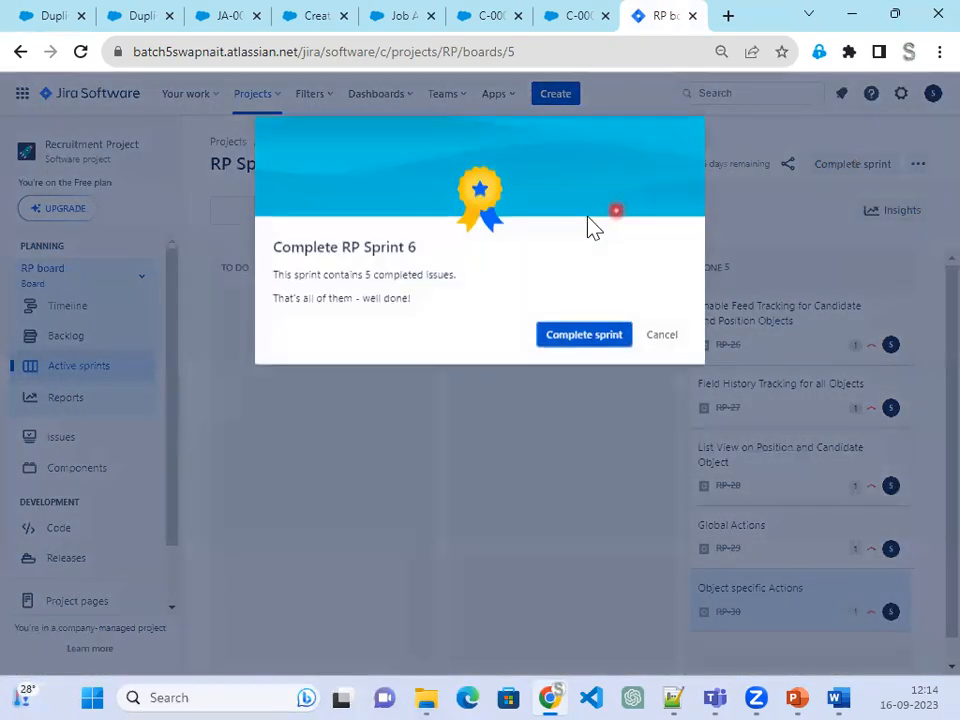
pyautogui.click(557, 334)
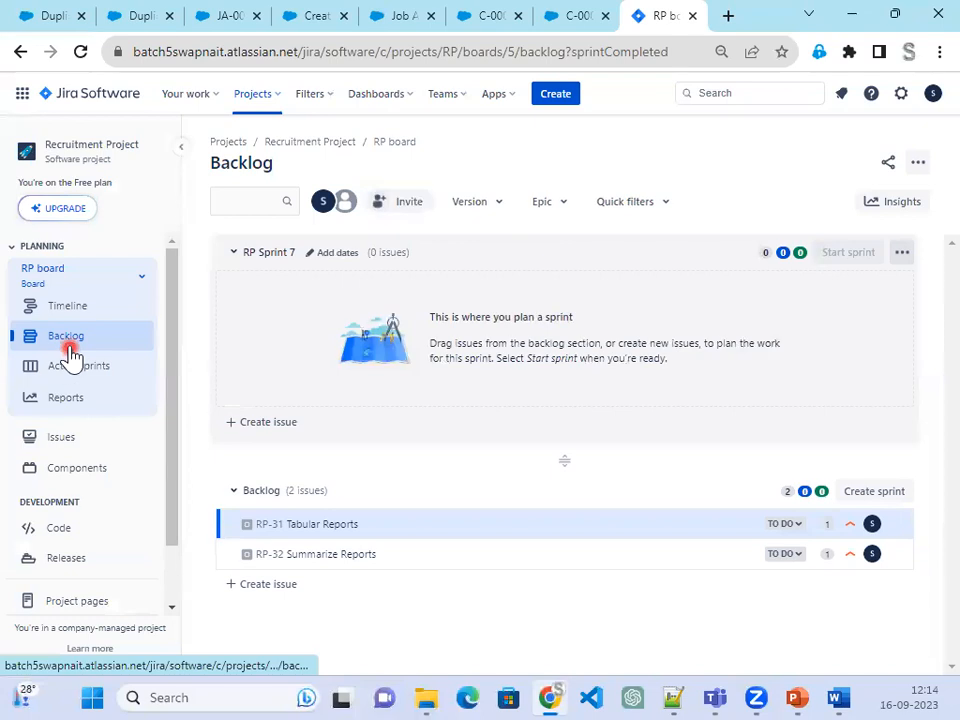
# Move RP-31 Tabular Reports and RP-32 Summarize Reports from the backlog into RP Sprint 7 and start that sprint
pyautogui.click(70, 341)
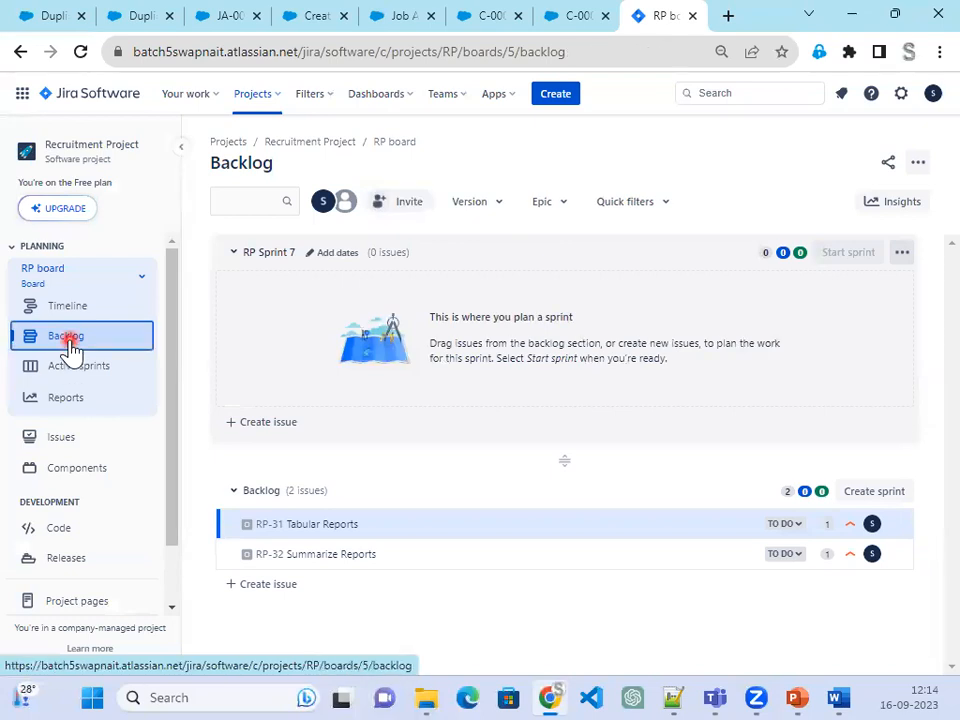
pyautogui.moveTo(326, 528); pyautogui.dragTo(370, 312)
pyautogui.moveTo(325, 445); pyautogui.dragTo(374, 346)
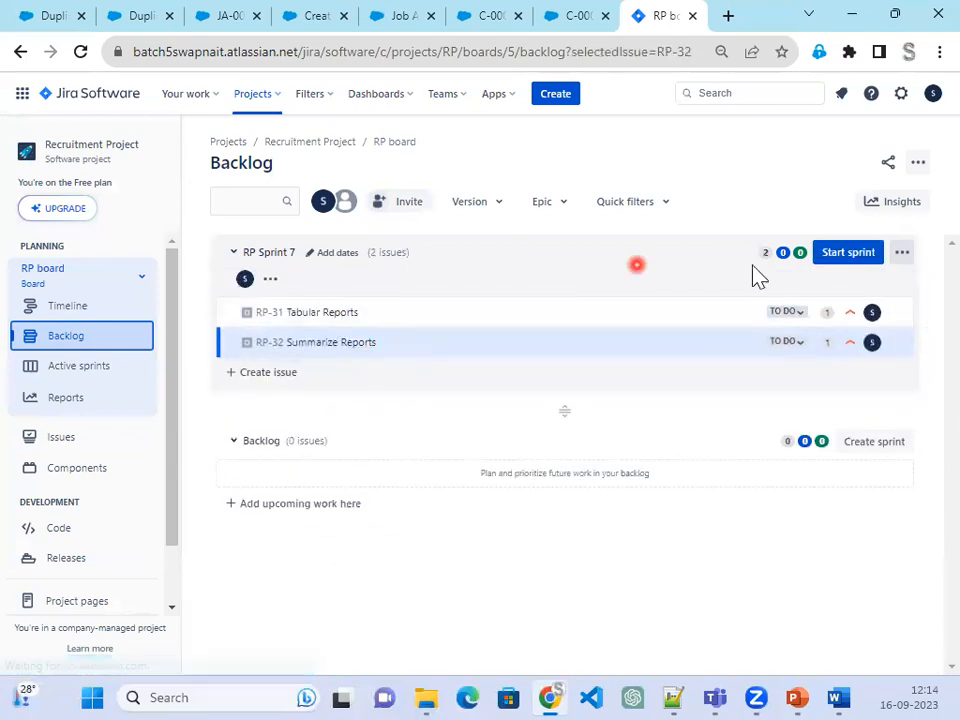
pyautogui.click(828, 255)
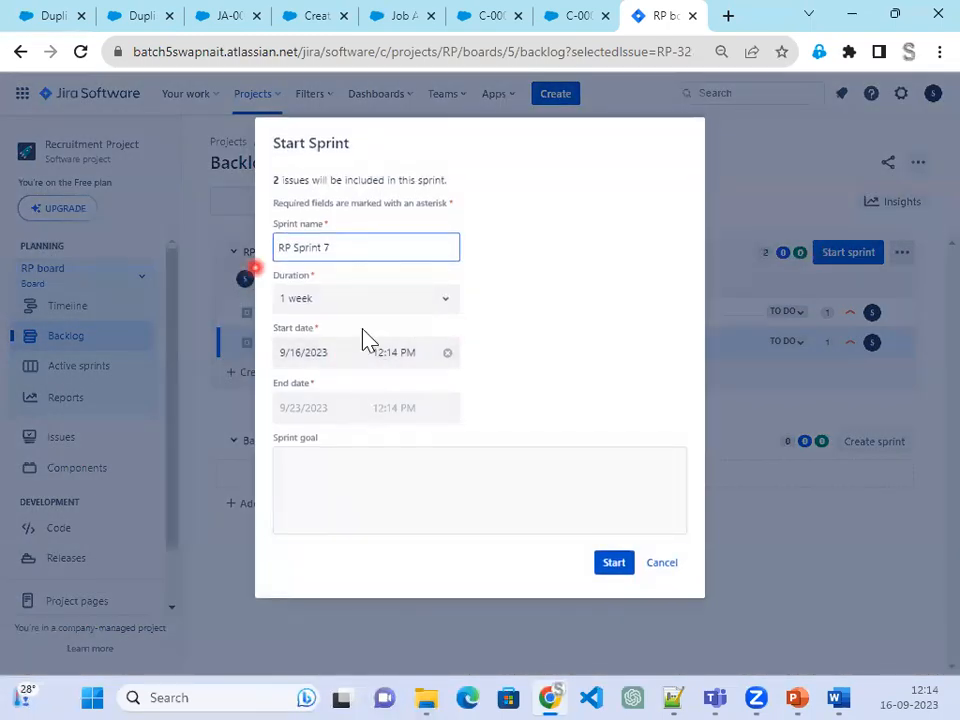
pyautogui.click(612, 567)
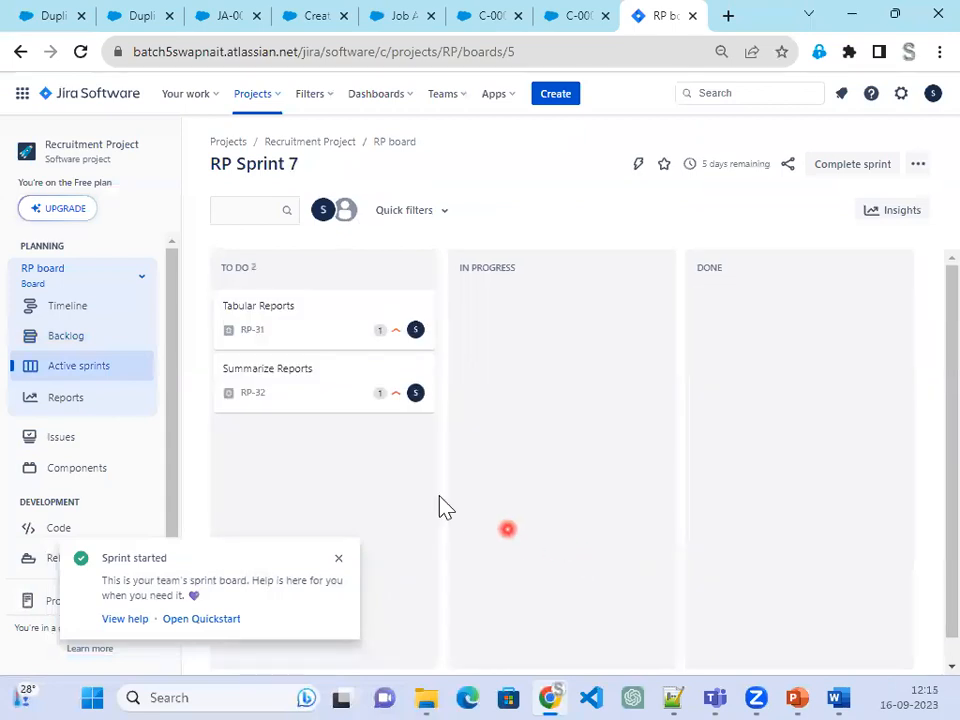
# Open issue RP-31 Tabular Reports and read the report requirements in its description
pyautogui.click(305, 338)
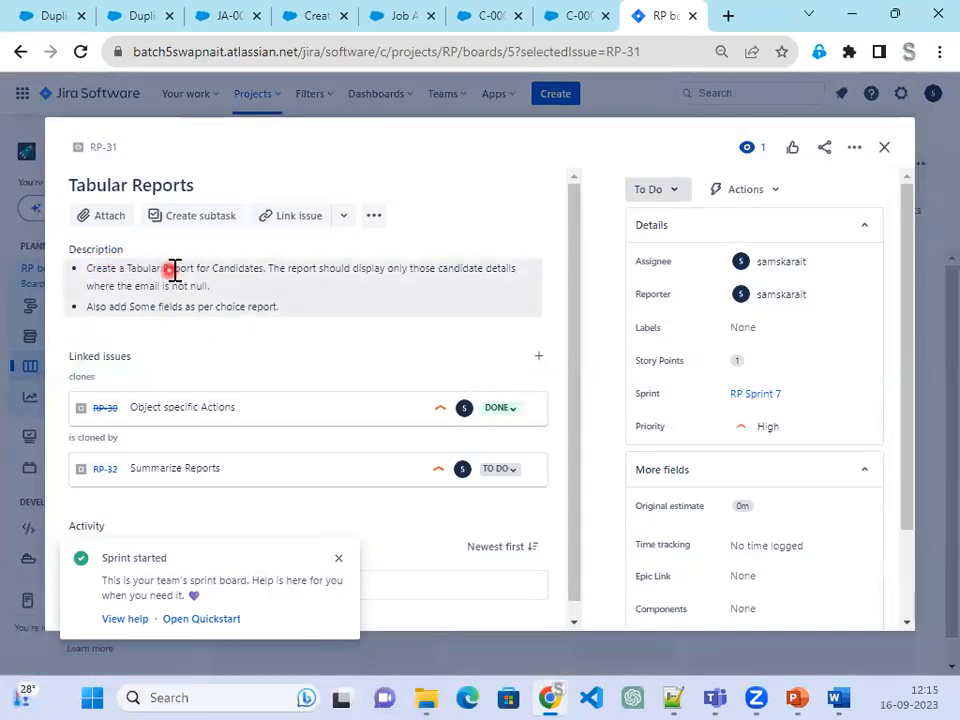
pyautogui.moveTo(190, 267); pyautogui.dragTo(524, 268)
pyautogui.moveTo(148, 286); pyautogui.dragTo(213, 286)
pyautogui.moveTo(96, 309); pyautogui.dragTo(287, 313)
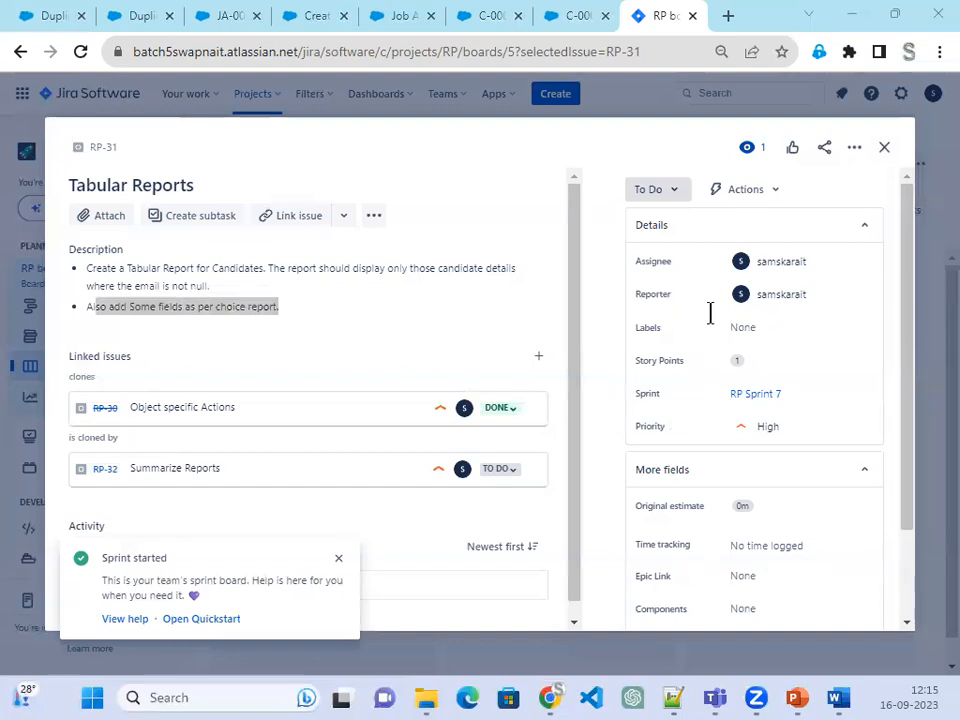
# Write the on-screen note "Email !=null" beside the Tabular Reports description, and dismiss the annotation
pyautogui.click(511, 291)
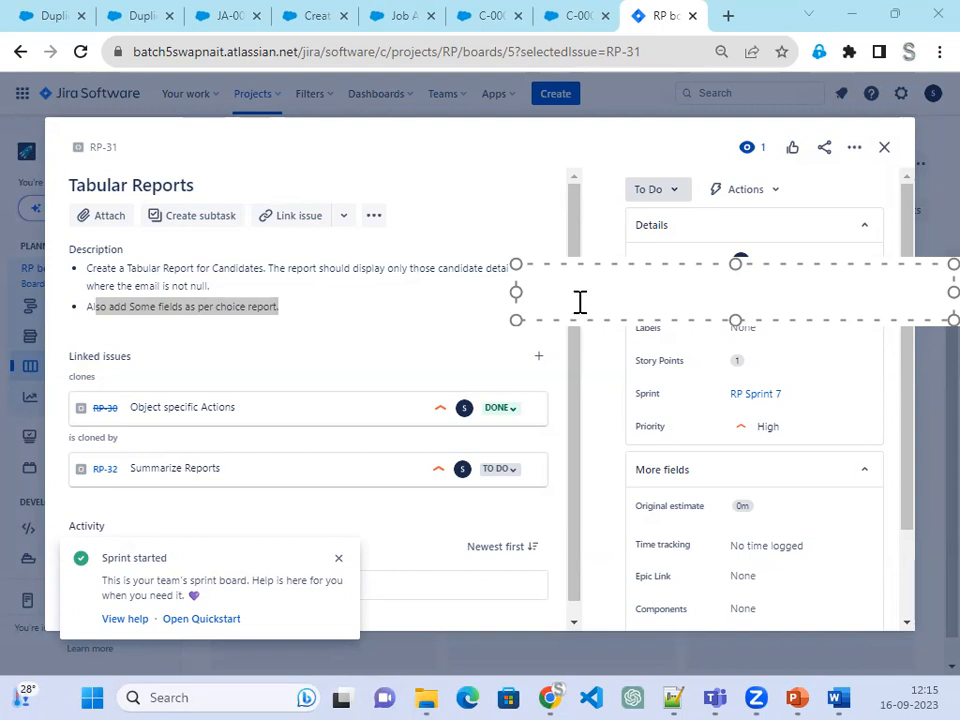
pyautogui.write('Email ')
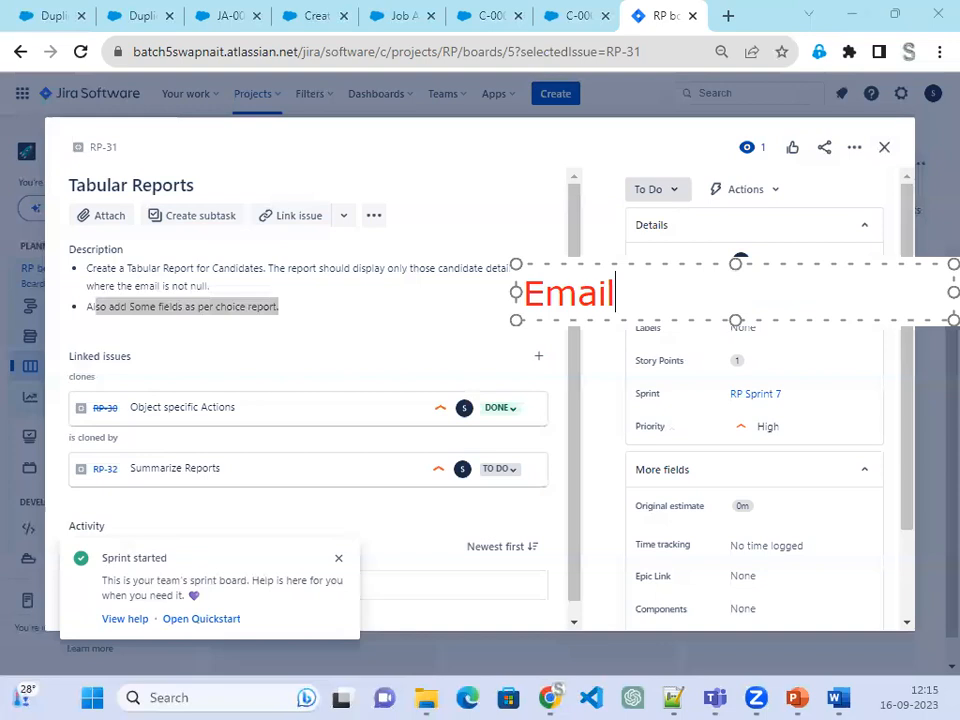
pyautogui.write('!=')
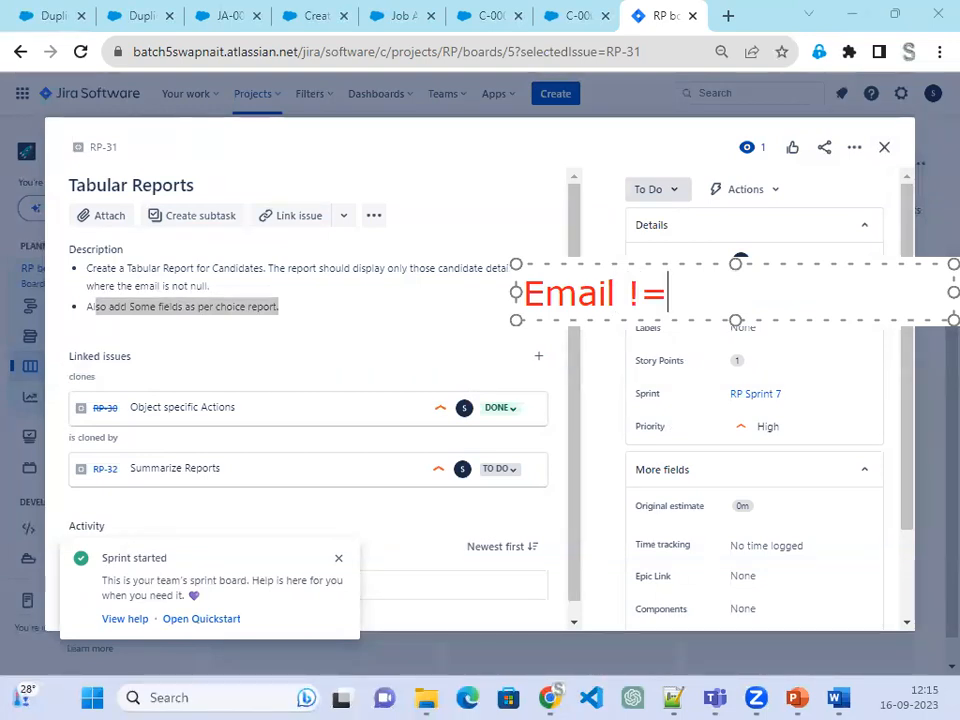
pyautogui.write('null')
pyautogui.press('Return')
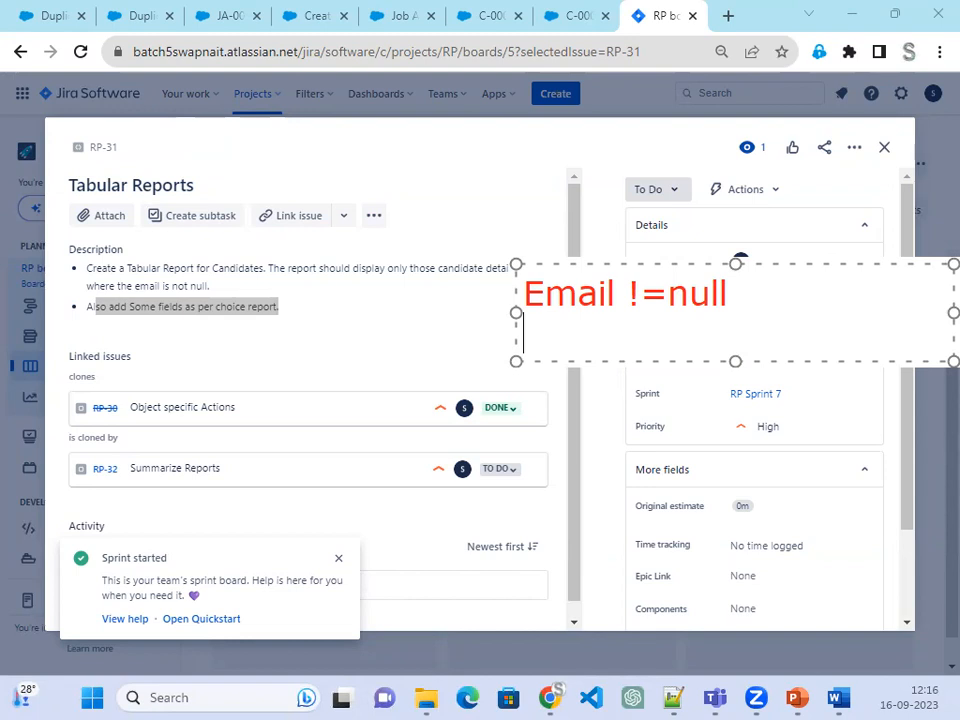
pyautogui.press('Escape')
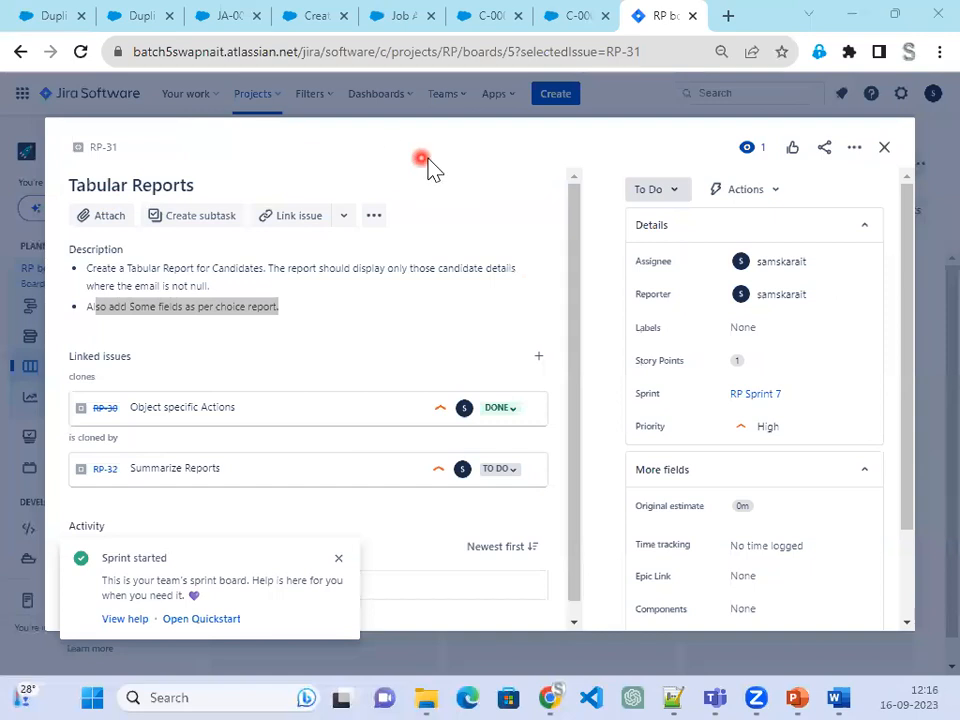
# Switch to Salesforce, discard the unsaved Create Review Record form on JA-0001, and bring up candidate record C-0003
pyautogui.click(306, 22)
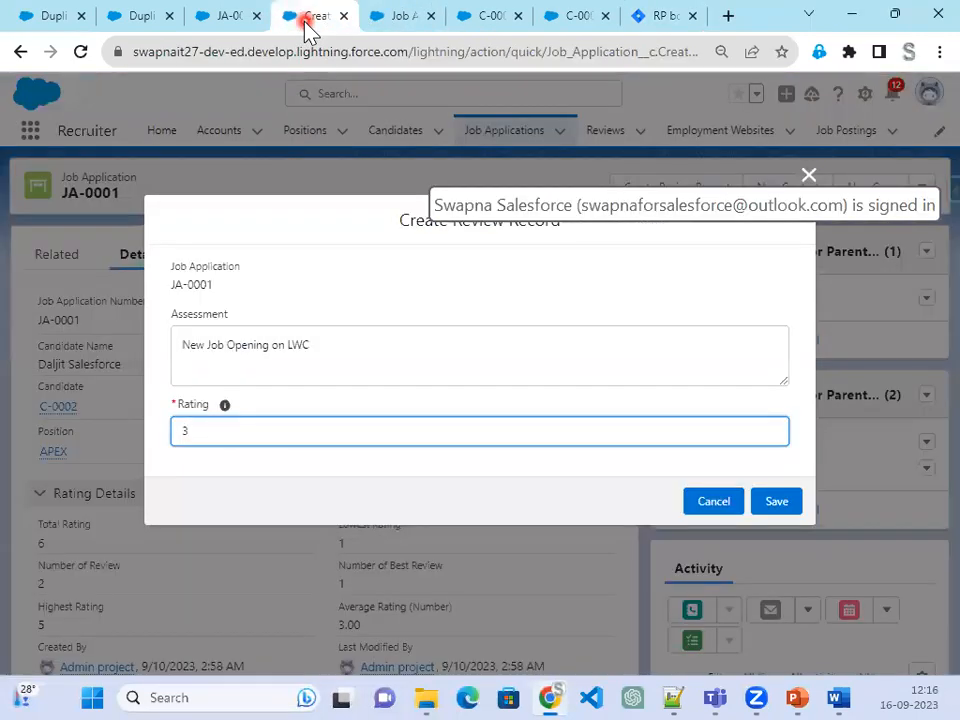
pyautogui.click(804, 175)
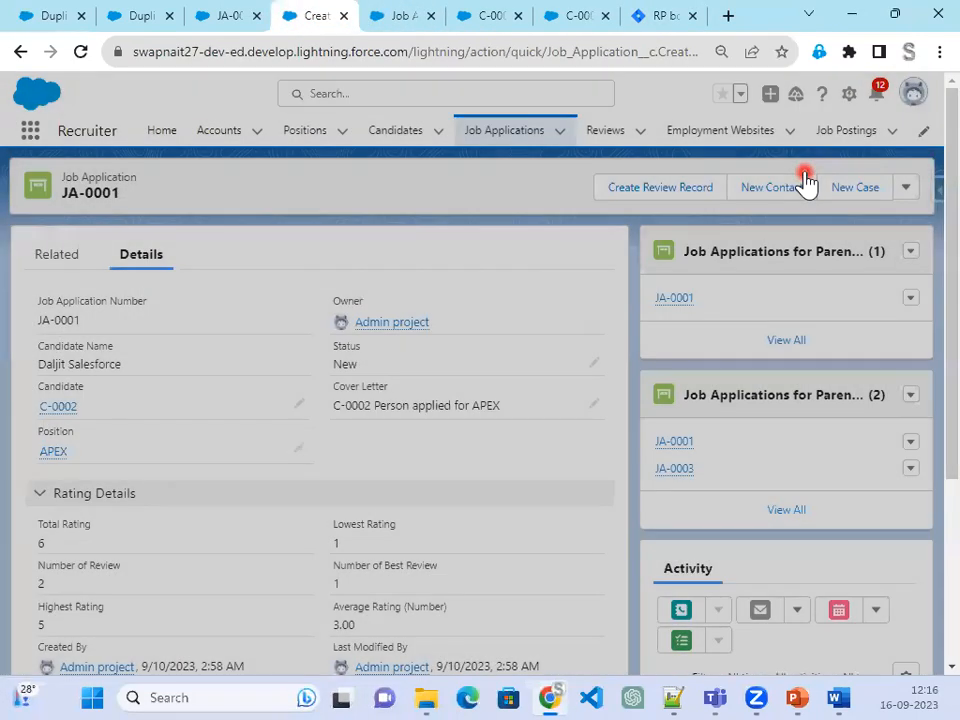
pyautogui.click(405, 18)
pyautogui.click(500, 22)
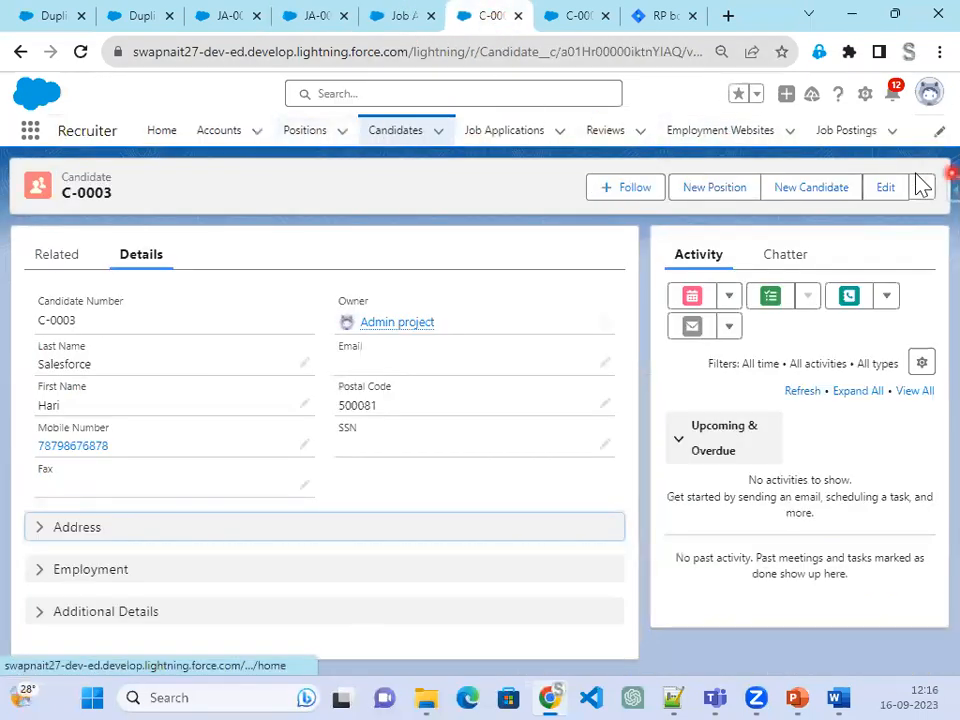
# Add the Reports and Dashboards items to the Recruiter app's navigation bar and save the updated navigation
pyautogui.click(938, 132)
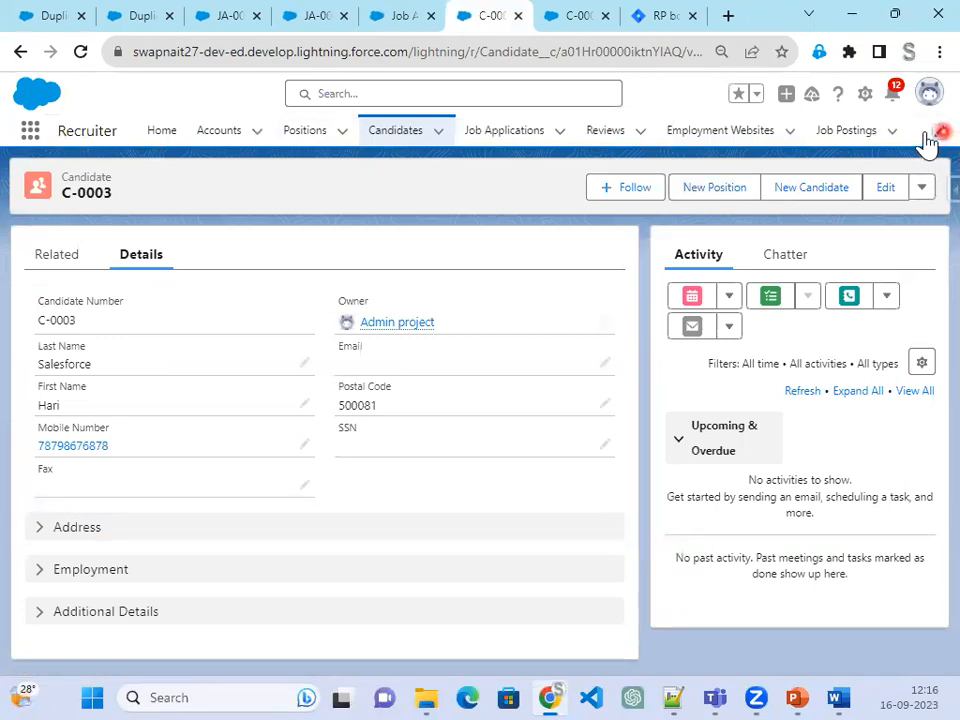
pyautogui.click(738, 253)
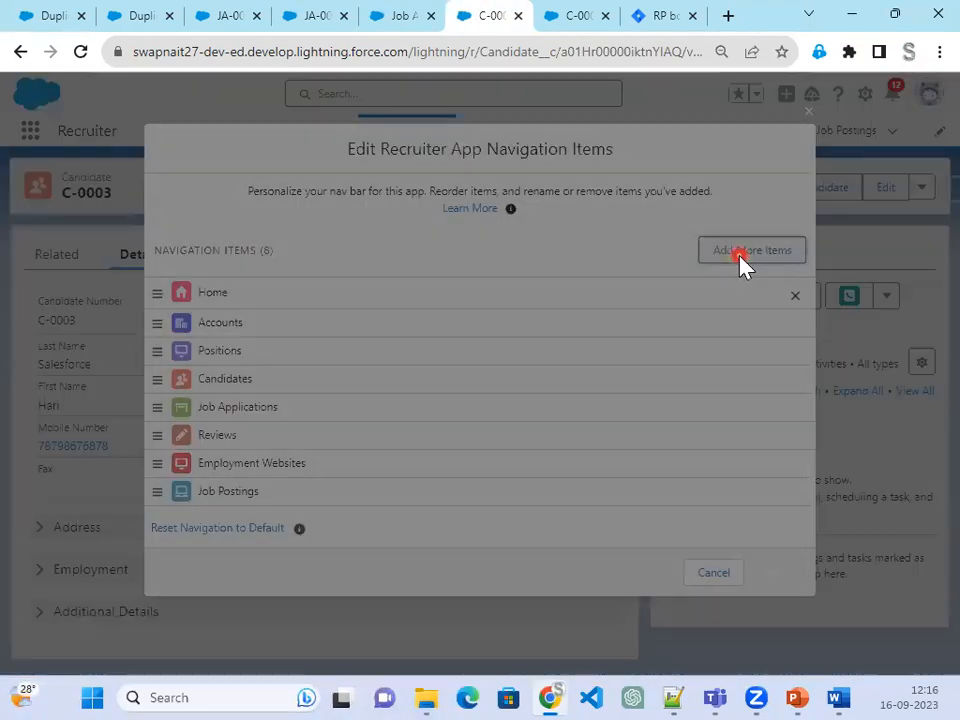
pyautogui.click(200, 252)
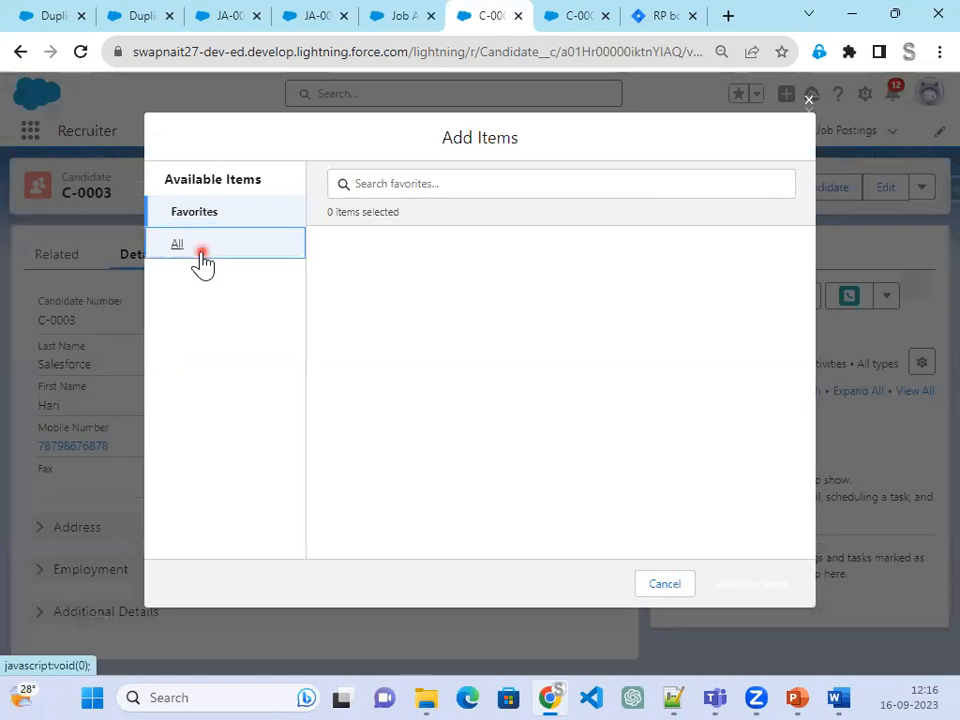
pyautogui.click(398, 183)
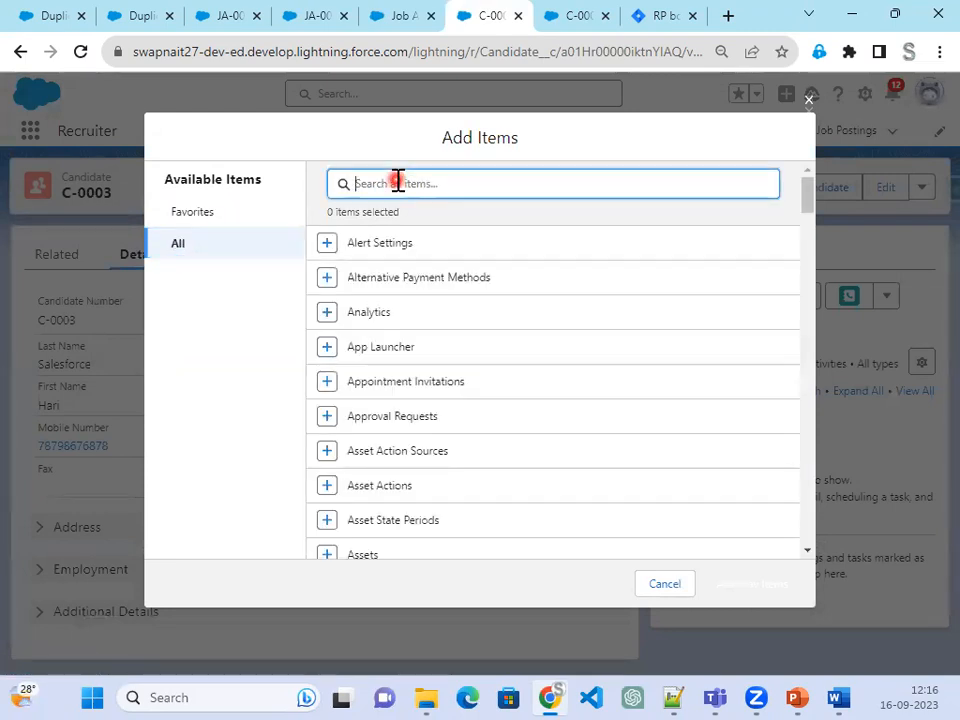
pyautogui.write('Report')
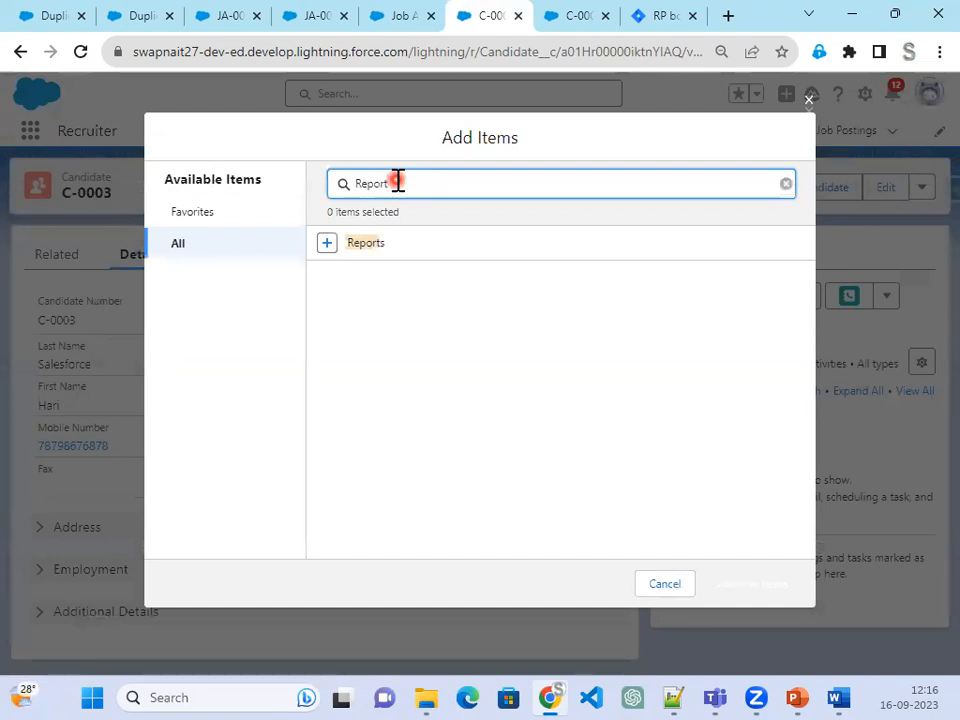
pyautogui.click(327, 242)
pyautogui.doubleClick(369, 184)
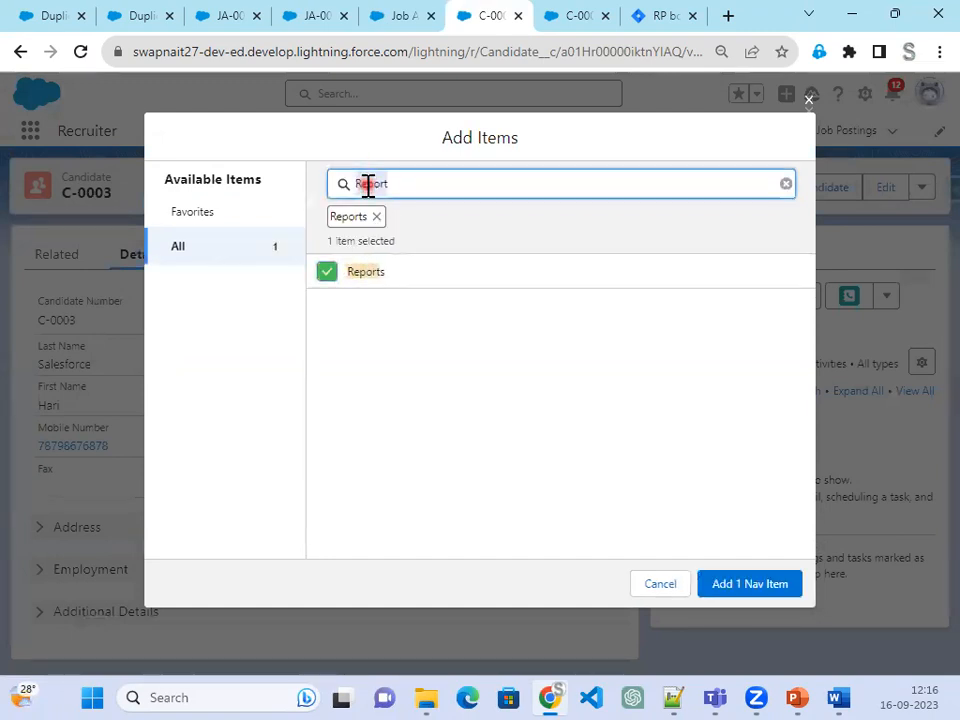
pyautogui.write('Dash')
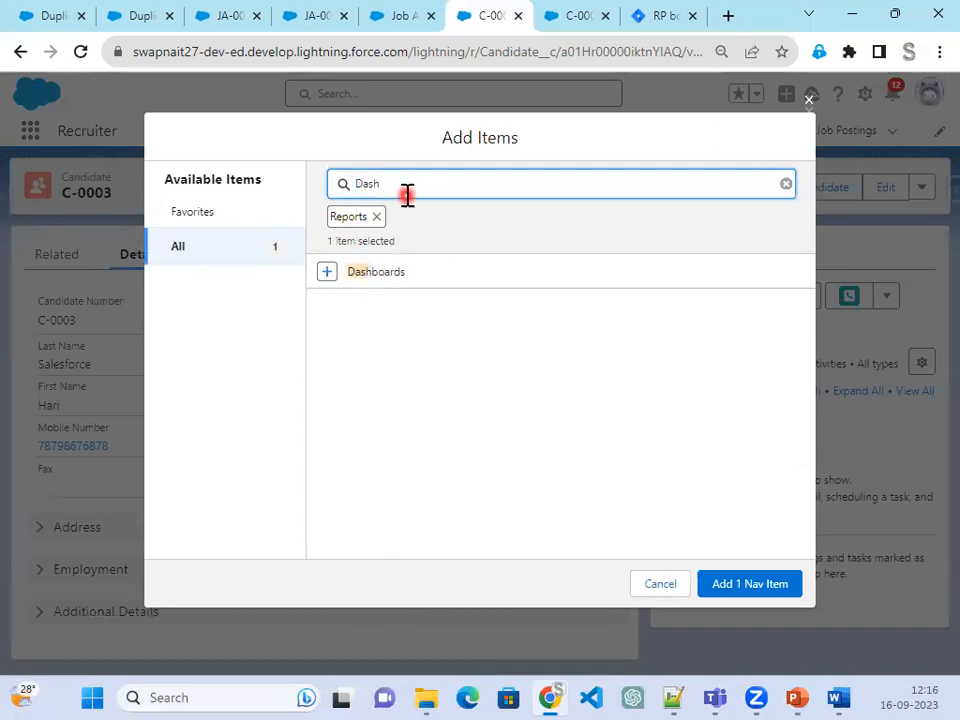
pyautogui.click(331, 272)
pyautogui.click(786, 578)
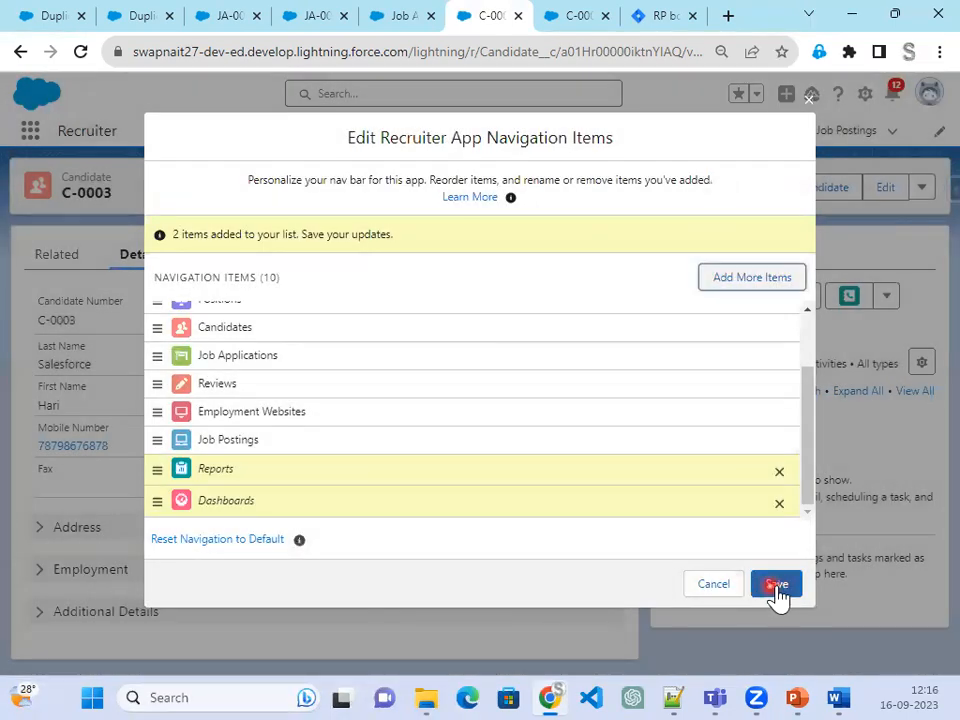
pyautogui.click(780, 588)
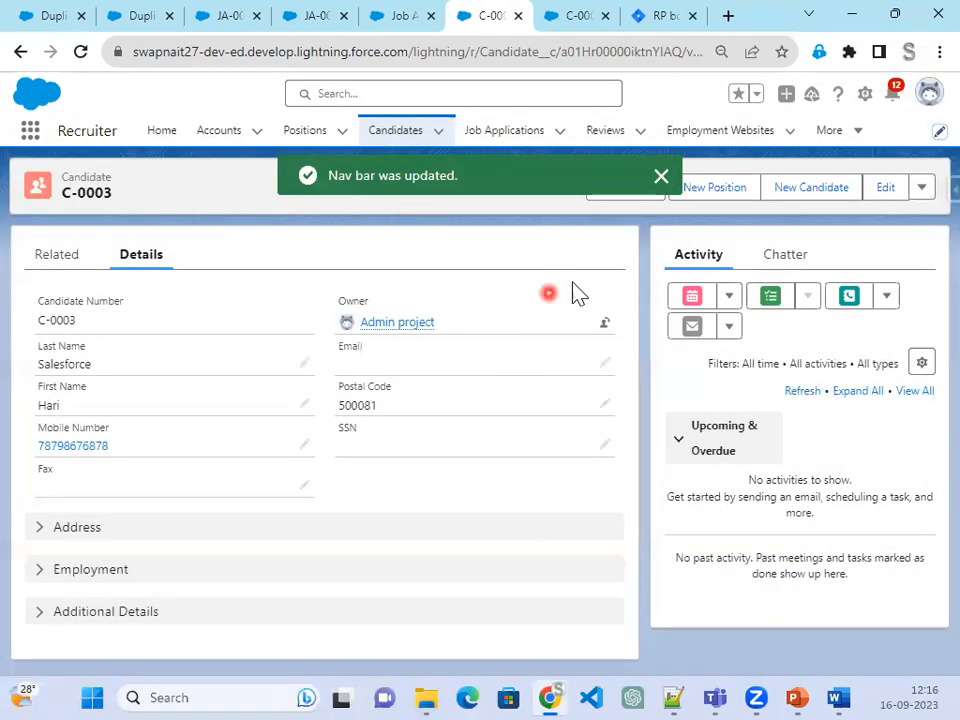
# Go to Reports and create a report folder labelled "Admin Project" with the unique name "AdminProject"
pyautogui.click(856, 144)
pyautogui.click(842, 204)
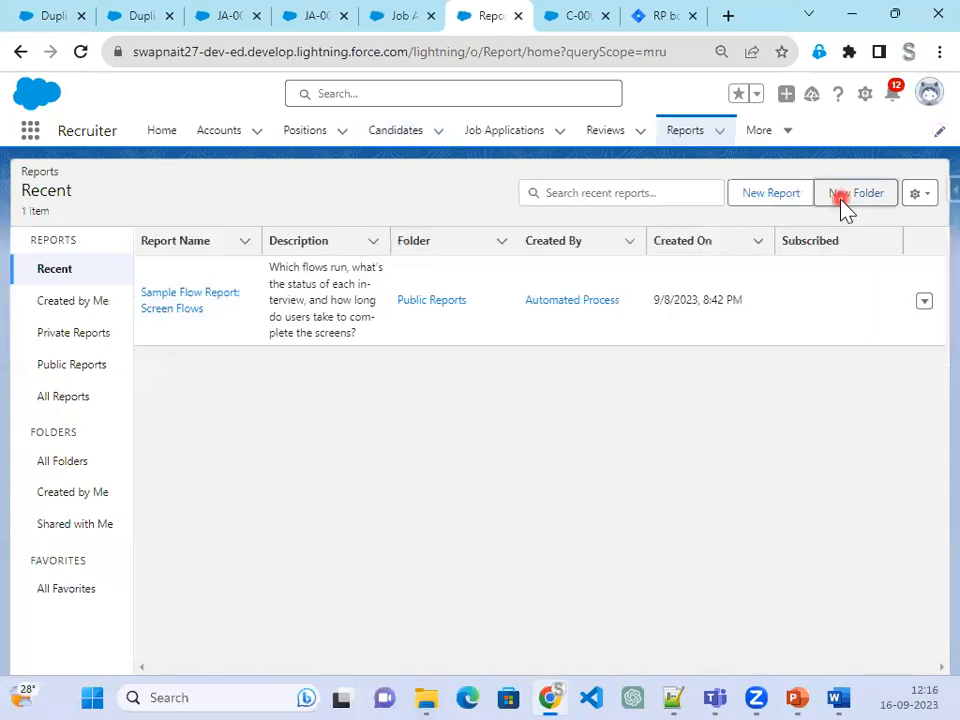
pyautogui.click(841, 200)
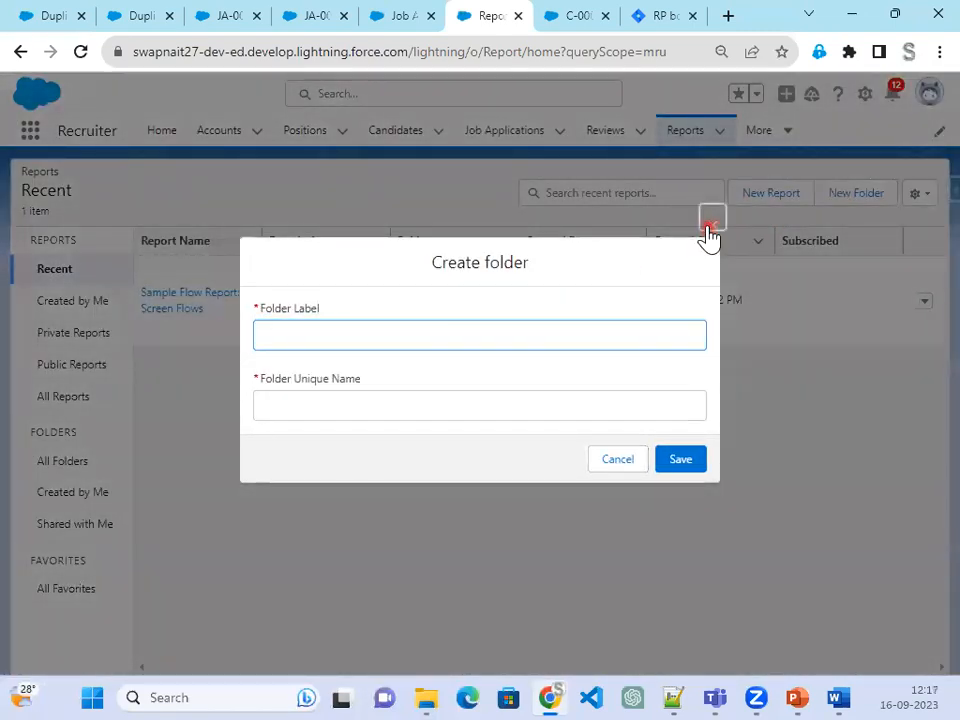
pyautogui.click(711, 227)
pyautogui.click(860, 198)
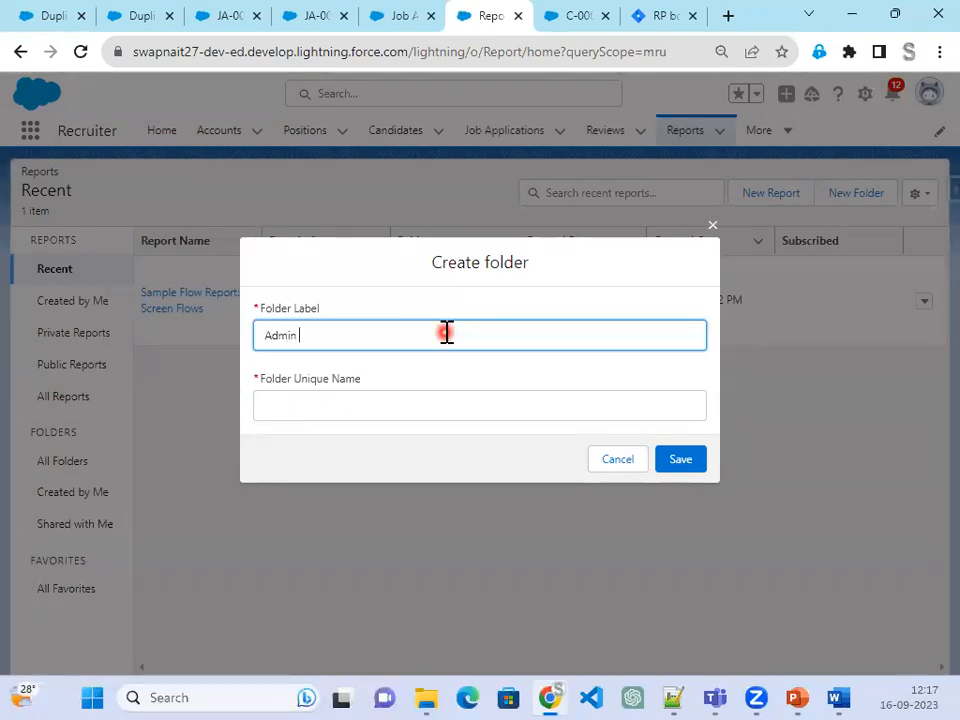
pyautogui.write('Admin Project')
pyautogui.press('Tab')
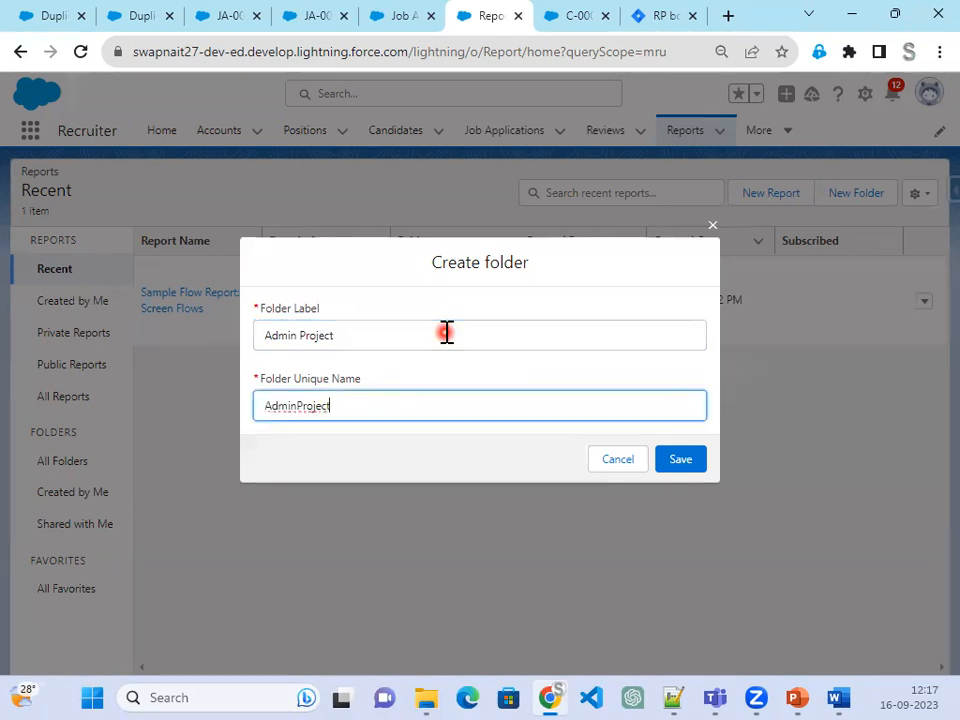
pyautogui.click(686, 465)
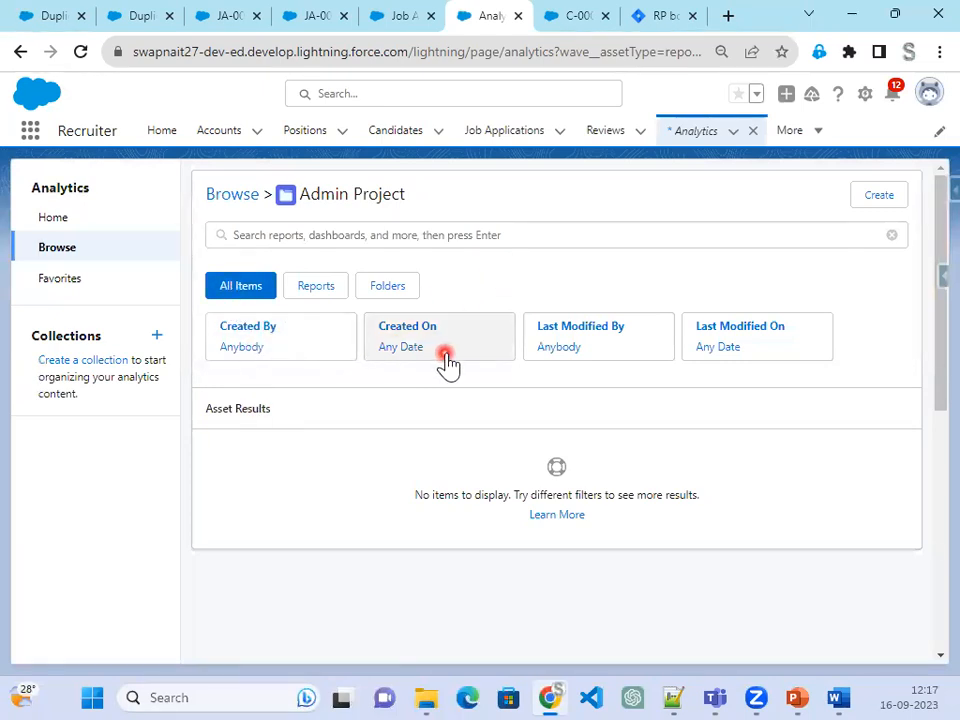
# Create a report subfolder labelled "Amin Project" inside the Admin Project folder
pyautogui.click(877, 198)
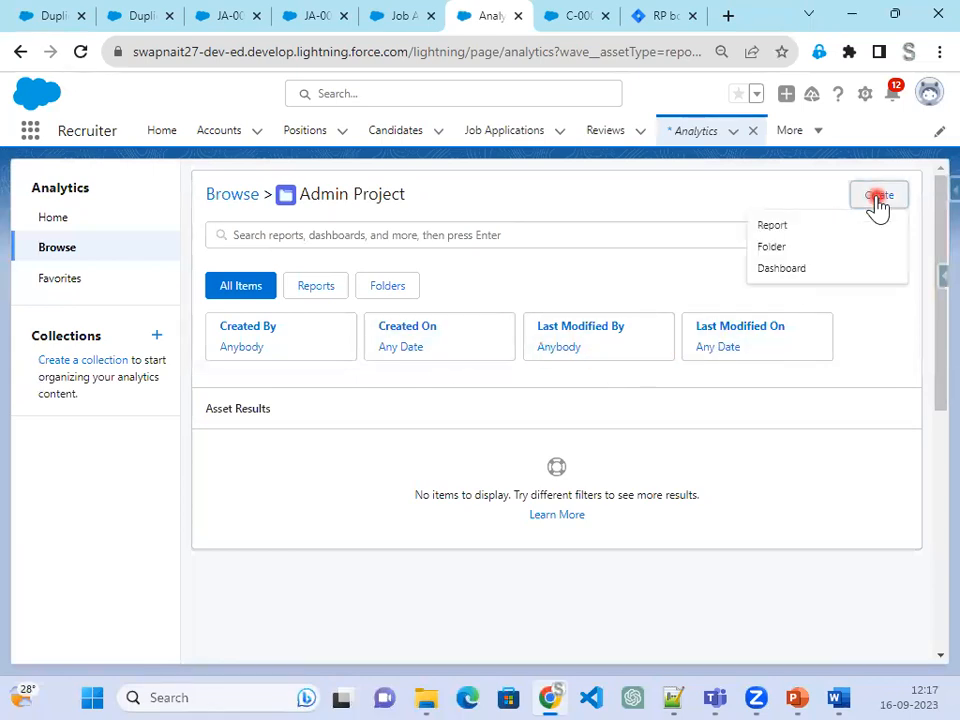
pyautogui.click(785, 248)
pyautogui.click(522, 403)
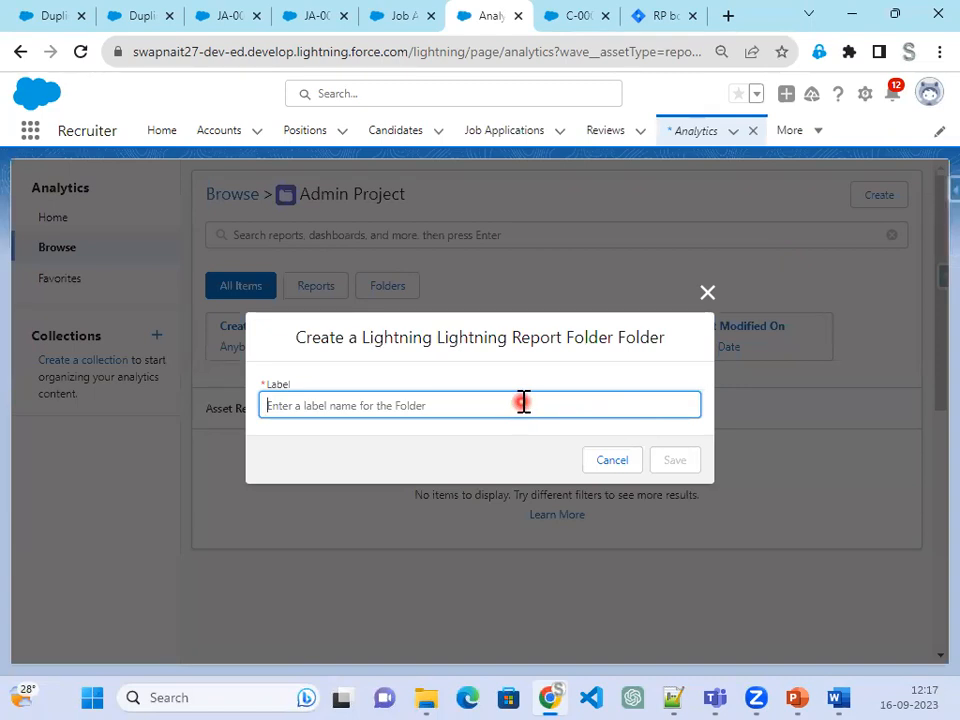
pyautogui.write('Amin Project')
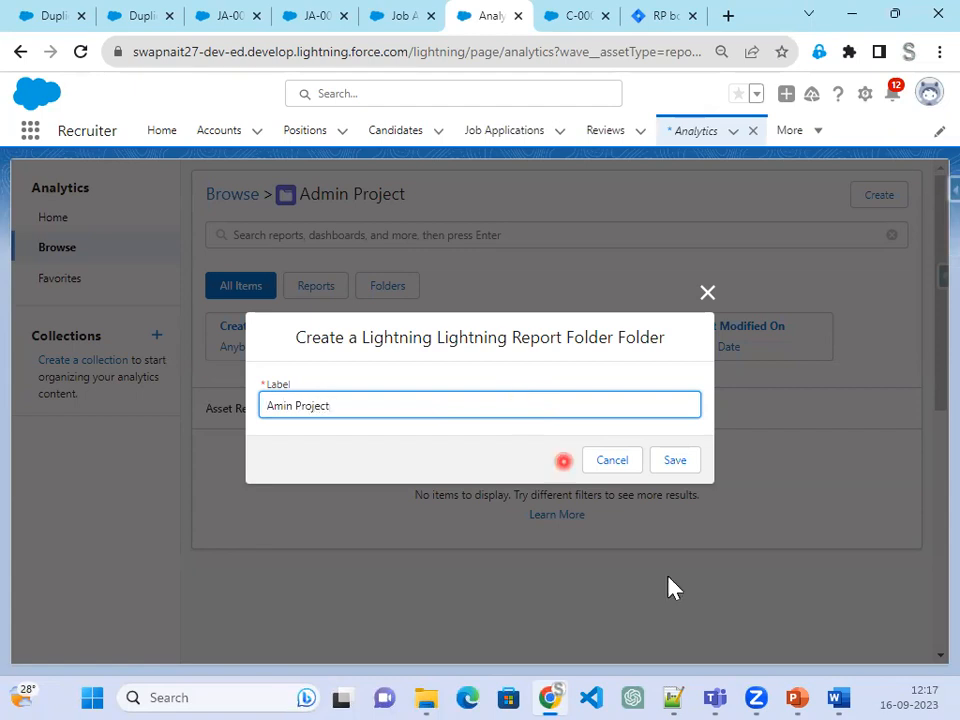
pyautogui.click(686, 465)
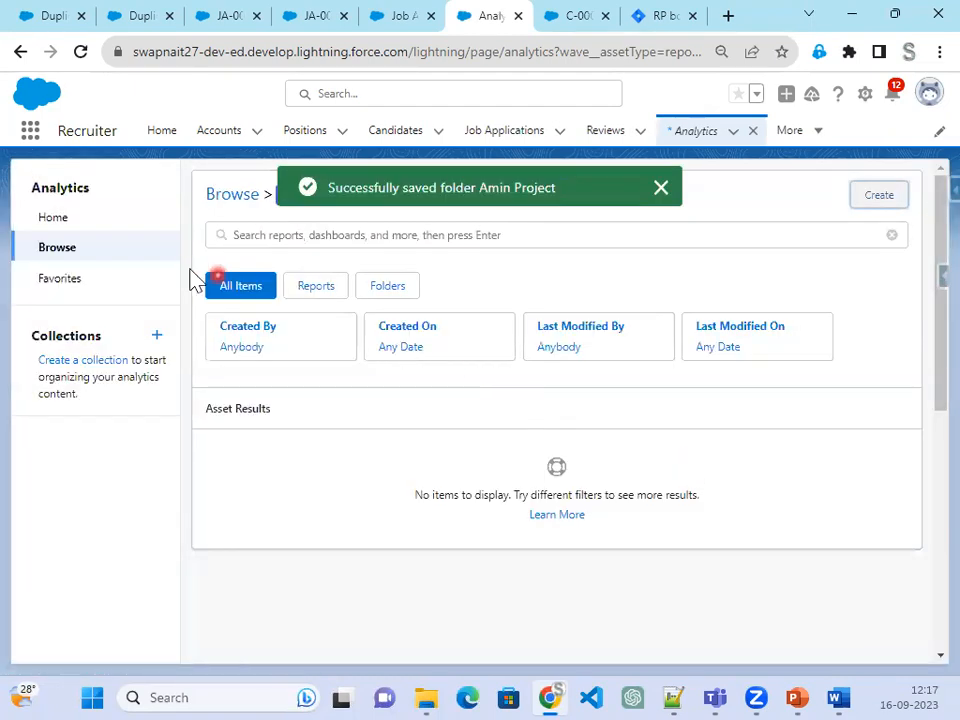
# Leave Analytics for the Reports list and start a new report using the Candidates report type
pyautogui.click(55, 217)
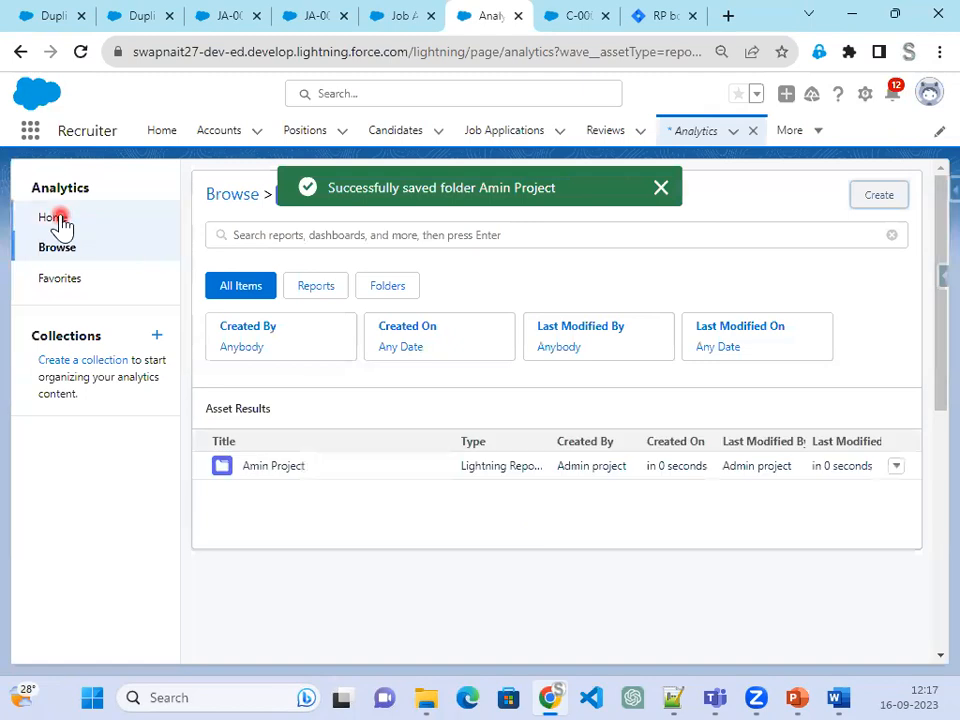
pyautogui.click(752, 131)
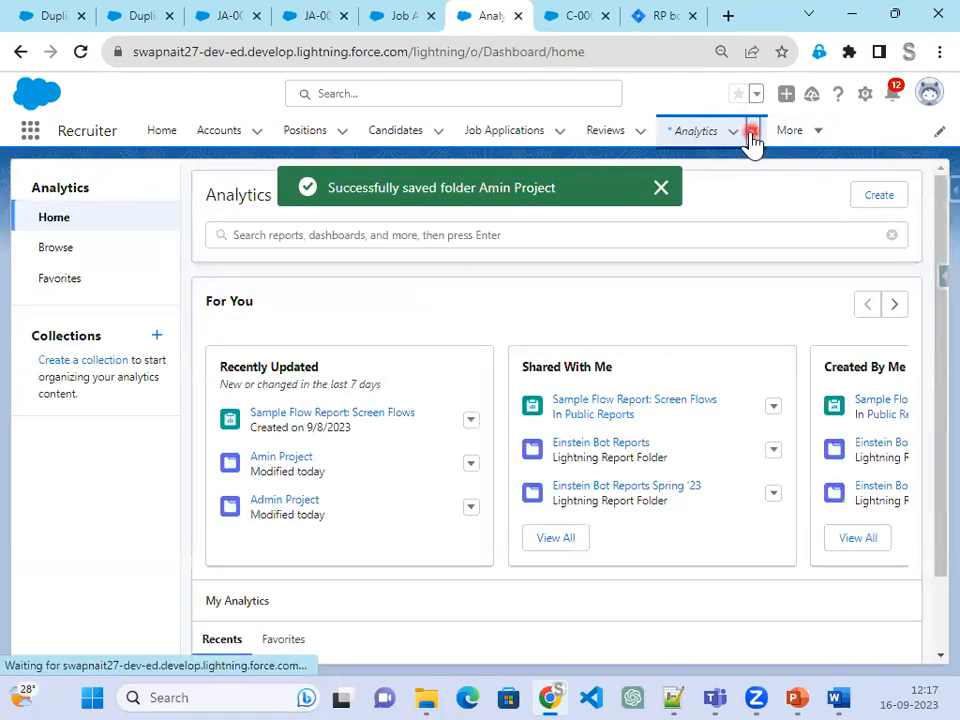
pyautogui.click(797, 134)
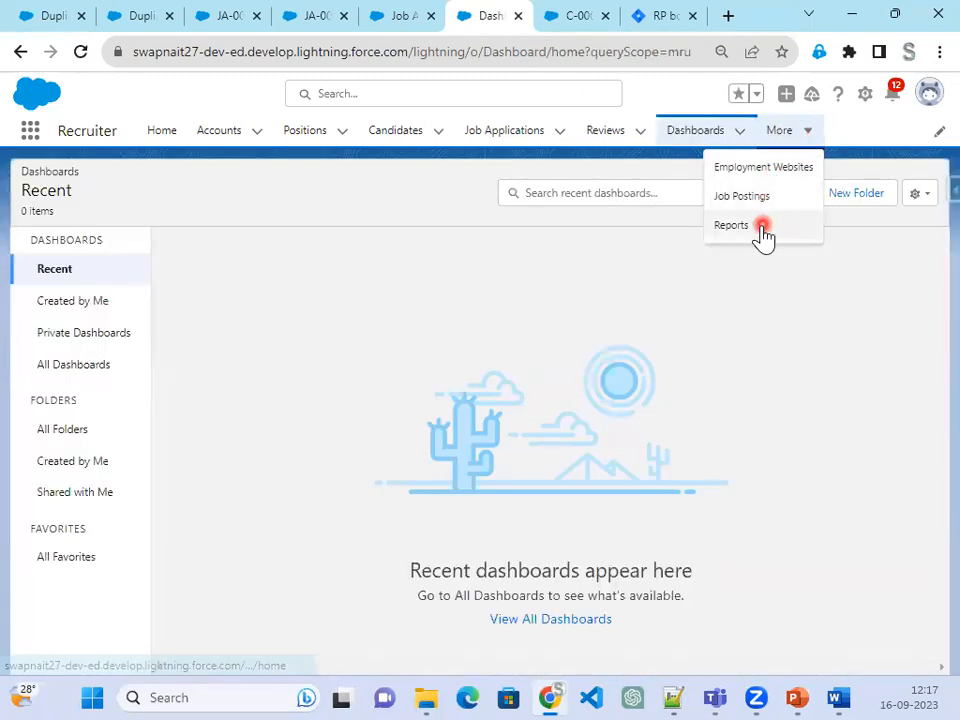
pyautogui.click(762, 233)
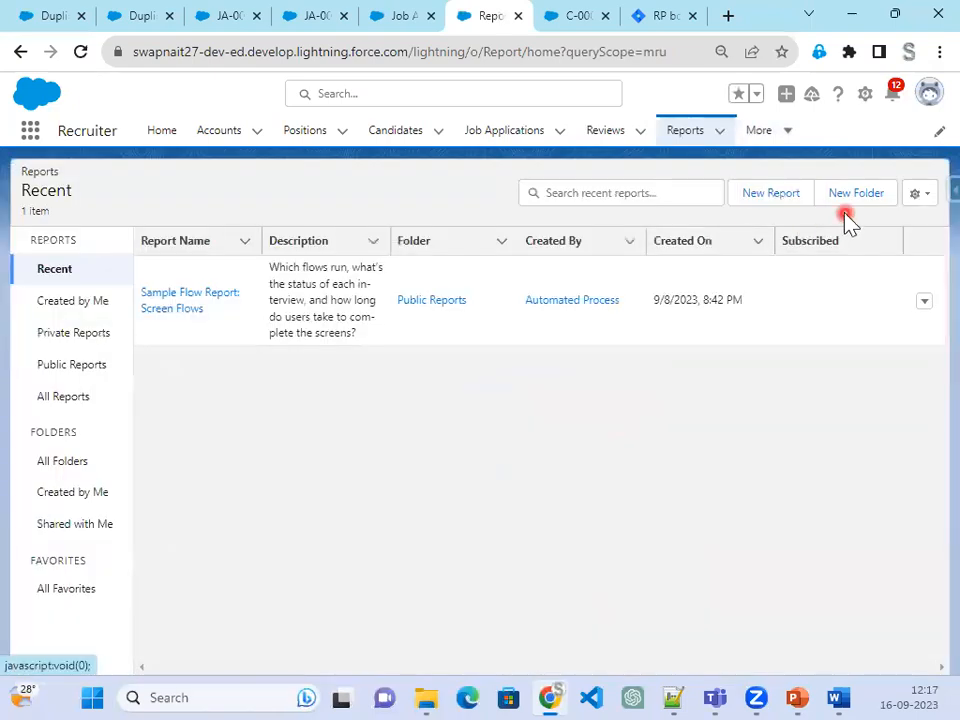
pyautogui.click(783, 195)
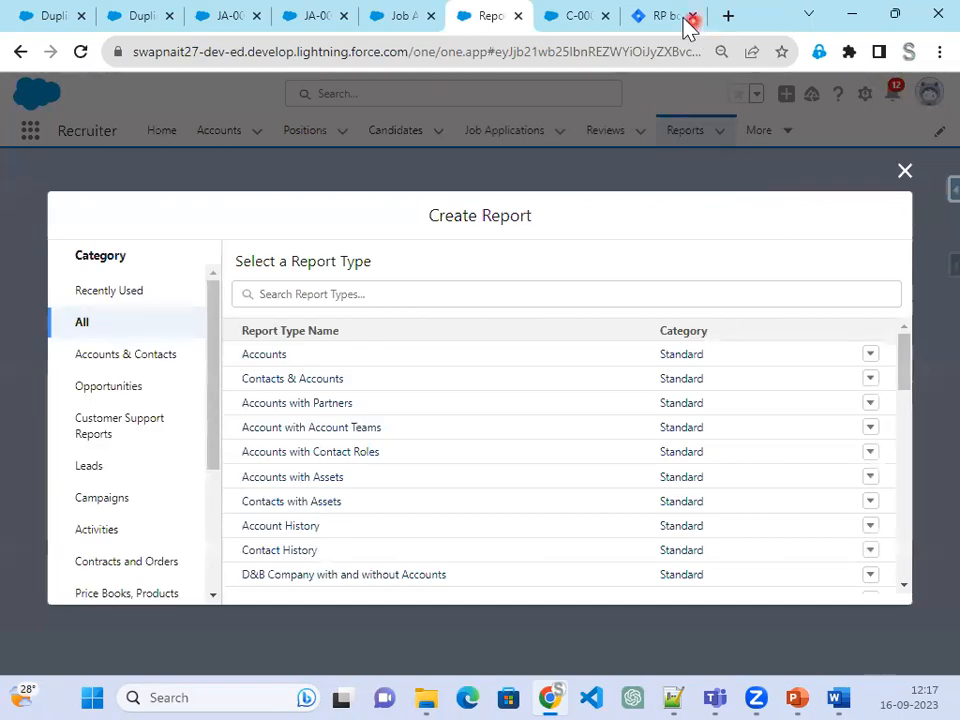
pyautogui.click(345, 292)
pyautogui.write('Candi')
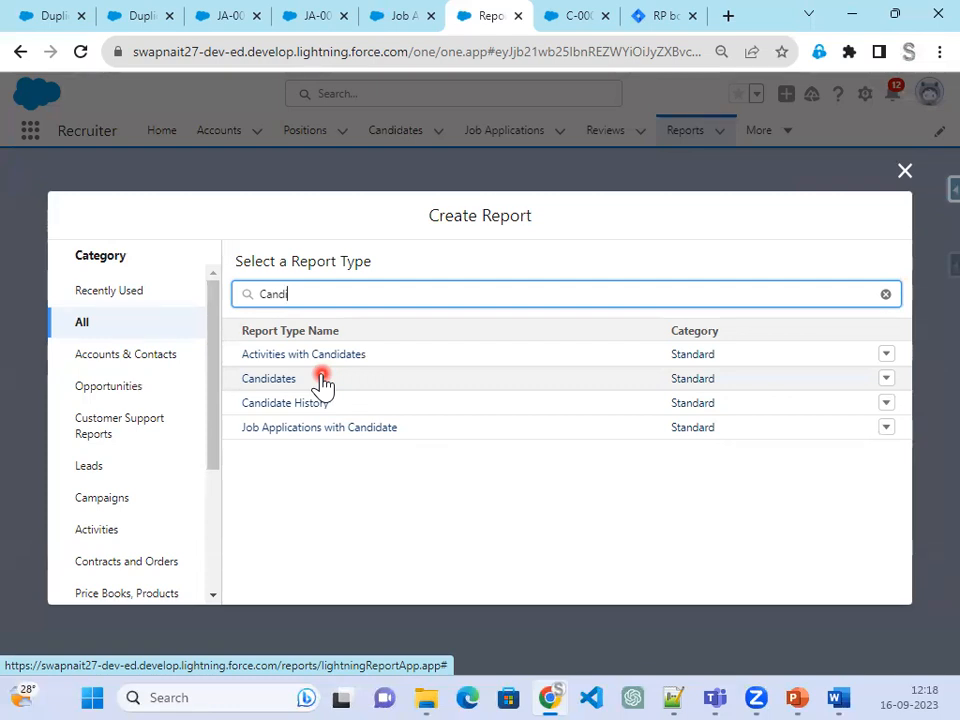
pyautogui.click(272, 378)
pyautogui.click(752, 356)
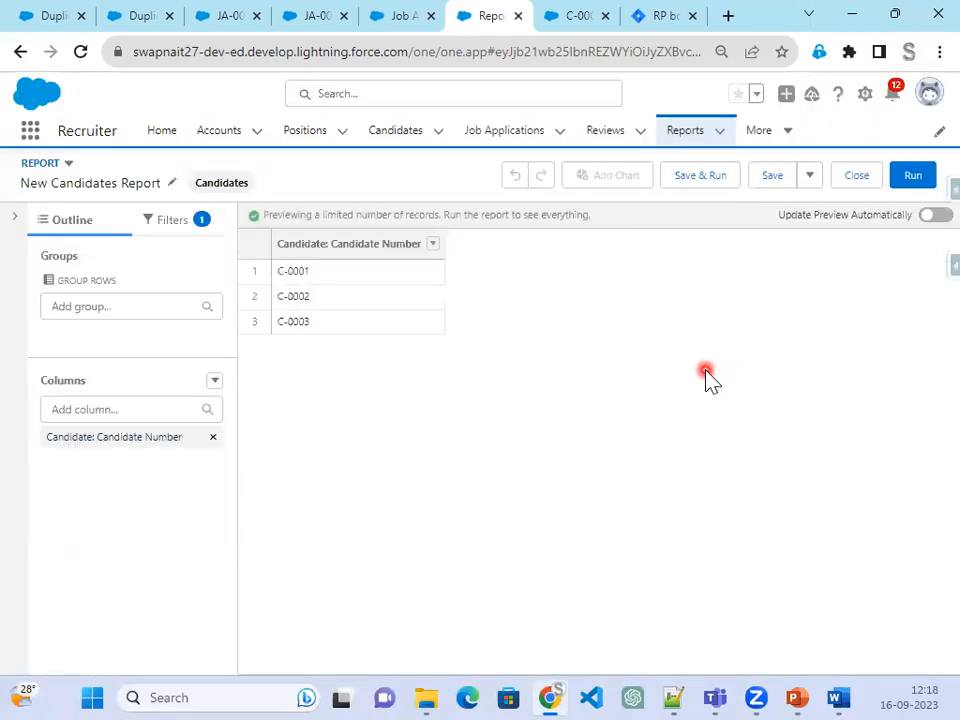
# Set the report's Show Me filter to All candidates and enable automatic preview updates
pyautogui.click(158, 222)
pyautogui.click(139, 330)
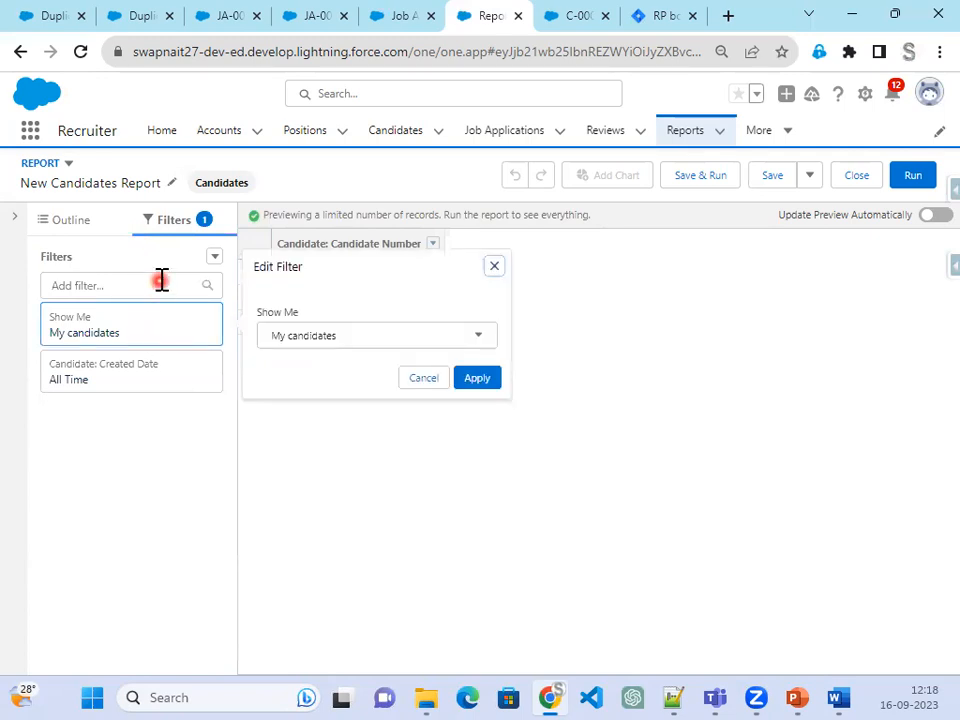
pyautogui.click(307, 337)
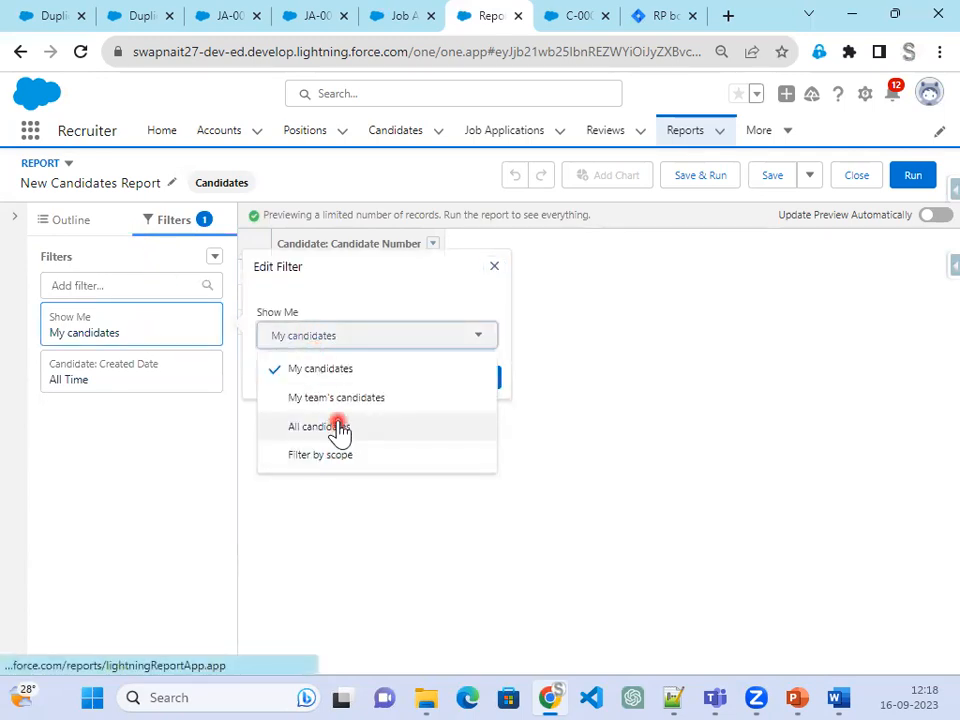
pyautogui.click(336, 426)
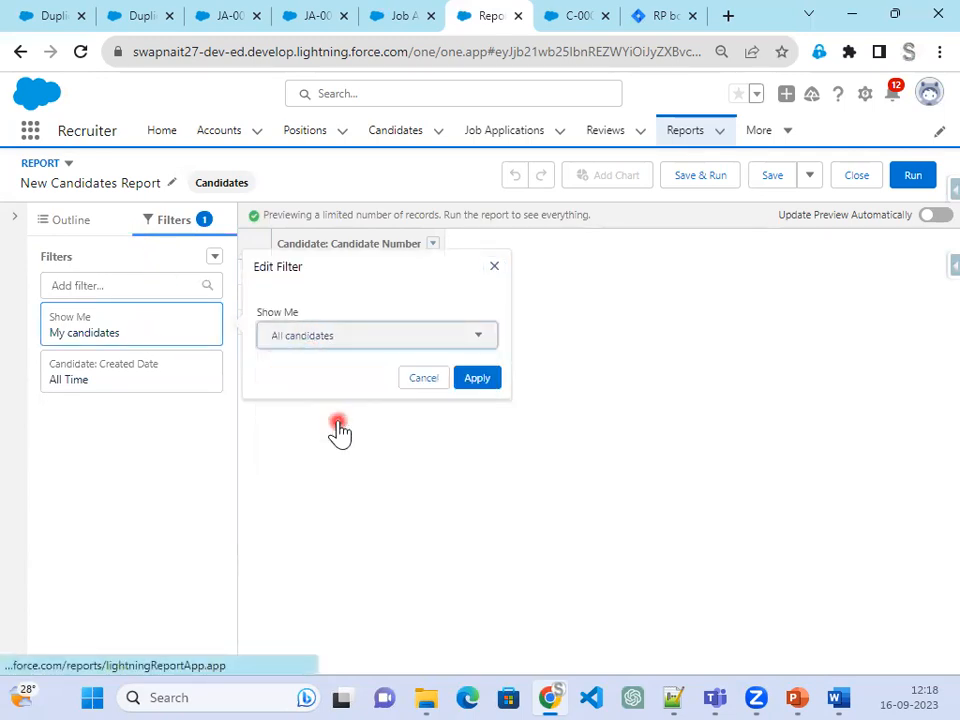
pyautogui.click(488, 386)
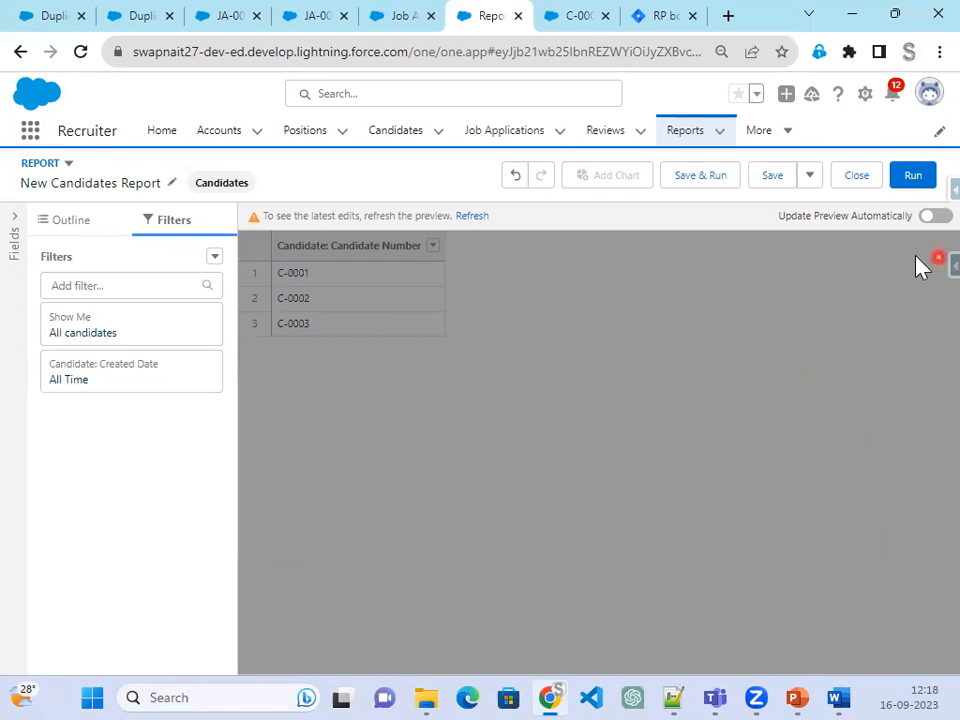
pyautogui.click(937, 217)
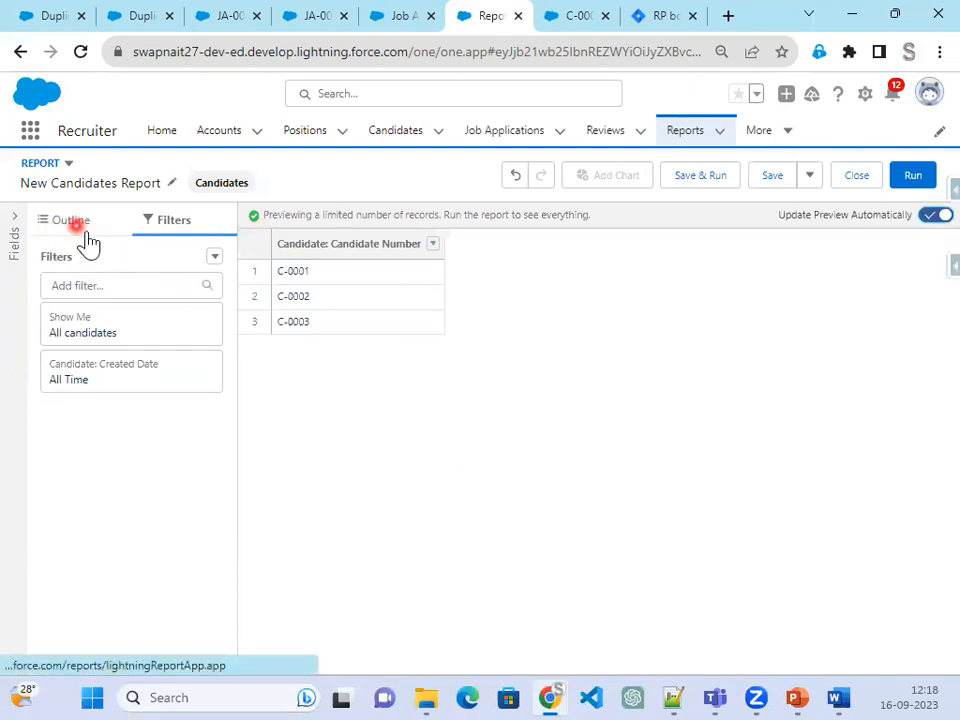
# Add an Email filter with the operator "not equal to" and a blank value, and return to the report's outline
pyautogui.click(113, 286)
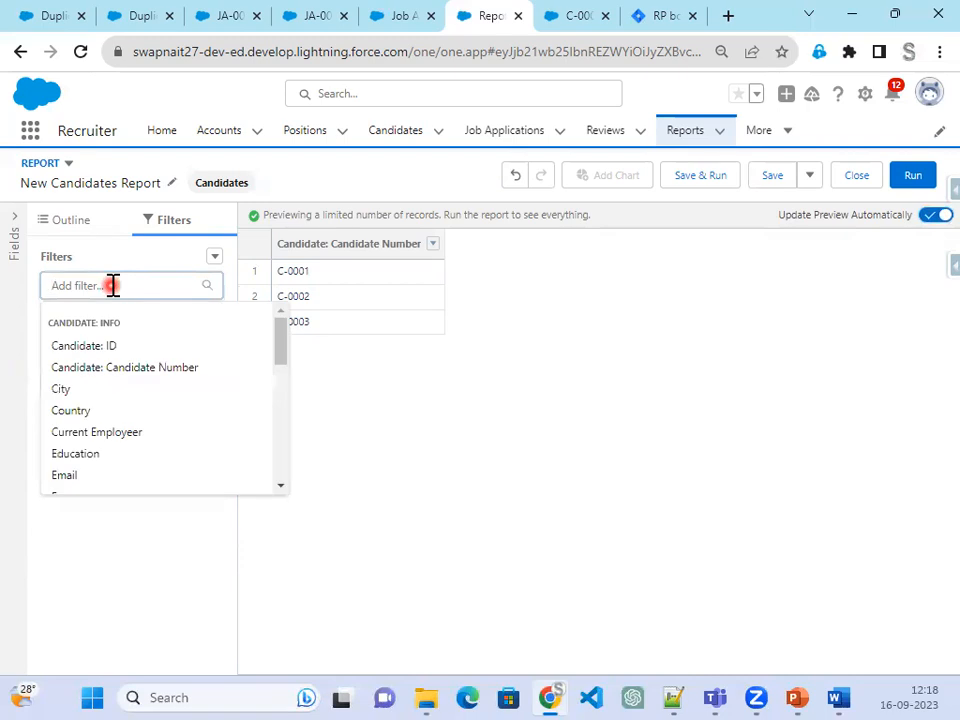
pyautogui.click(190, 476)
pyautogui.click(334, 405)
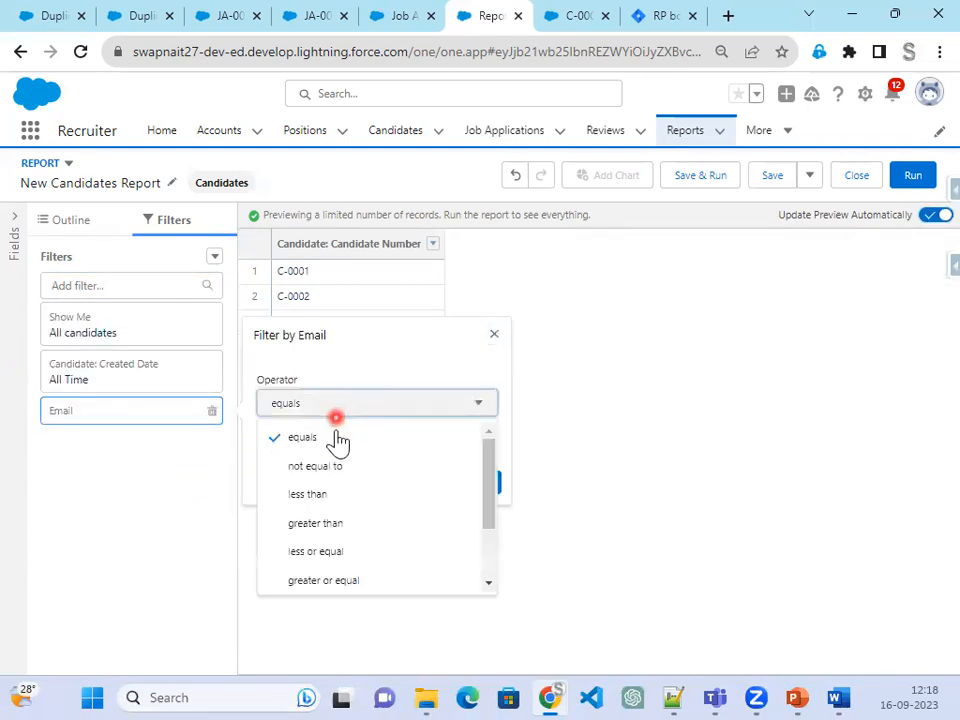
pyautogui.click(343, 465)
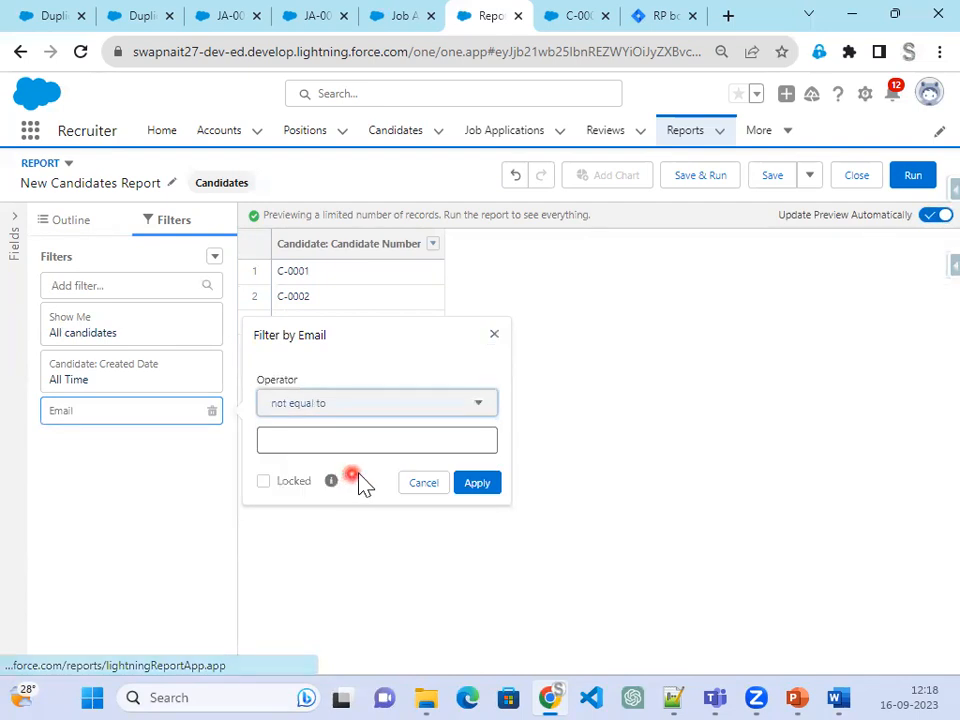
pyautogui.click(487, 489)
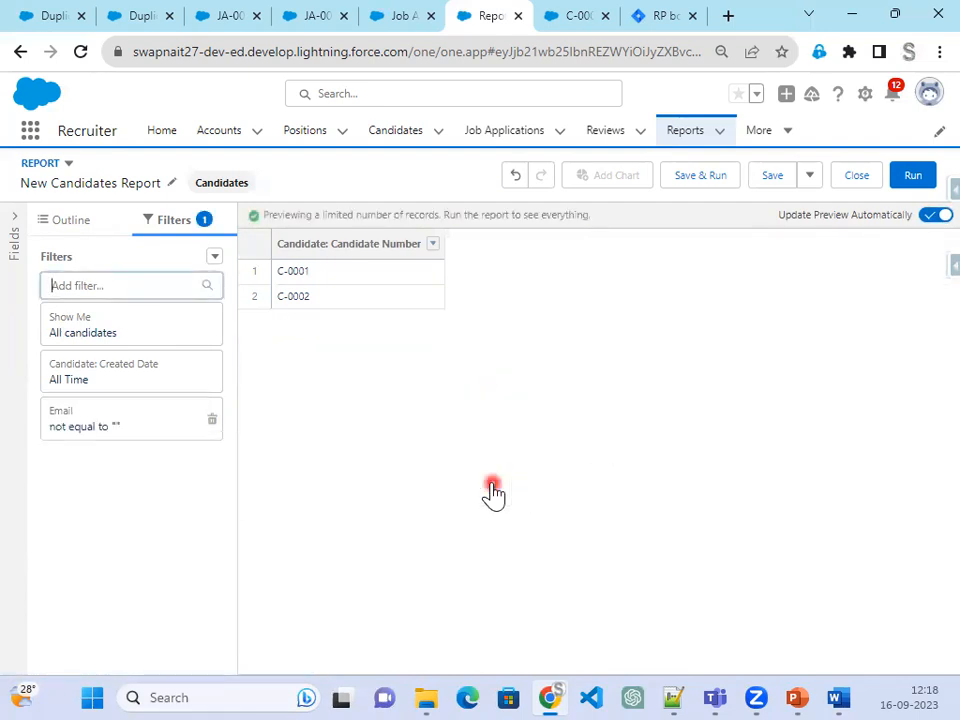
pyautogui.click(72, 221)
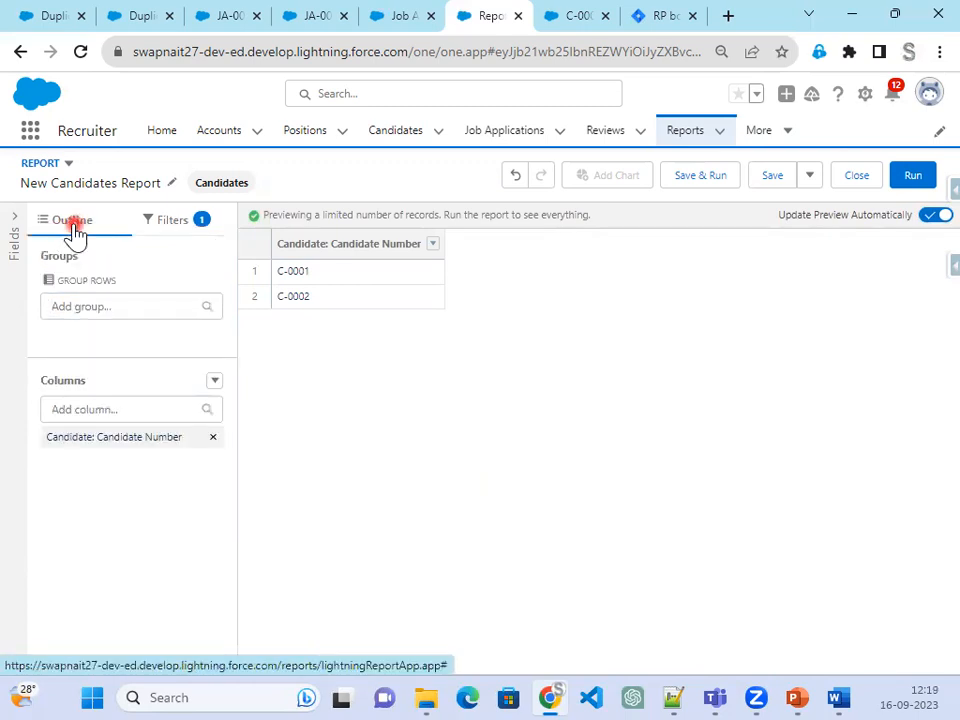
# Add the Current Employeer, Education, Email and First Name columns to the candidates report
pyautogui.click(110, 404)
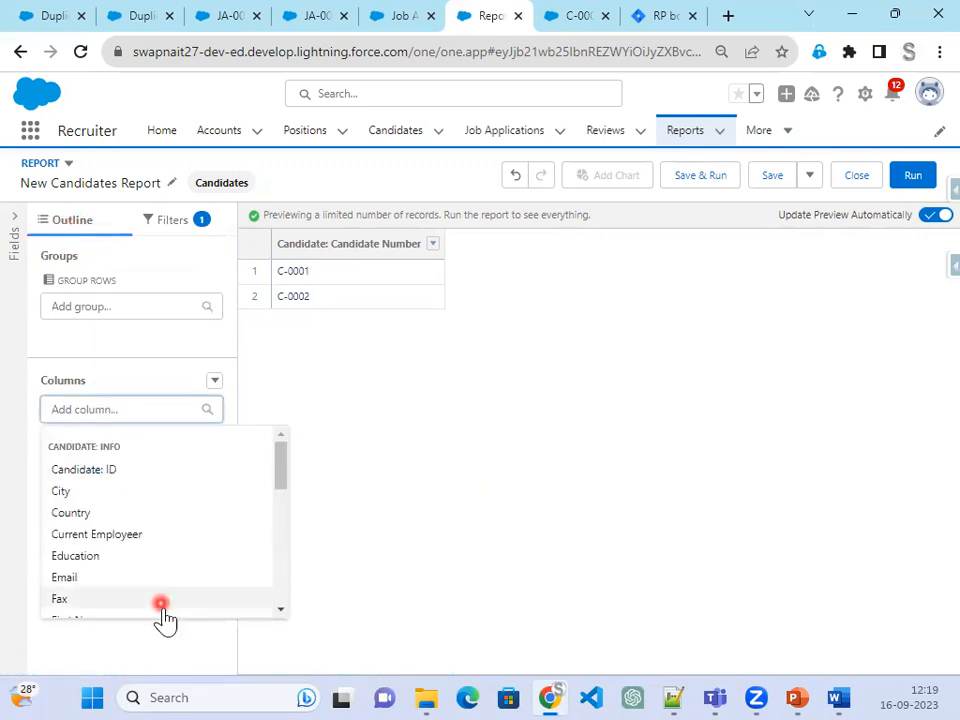
pyautogui.click(178, 538)
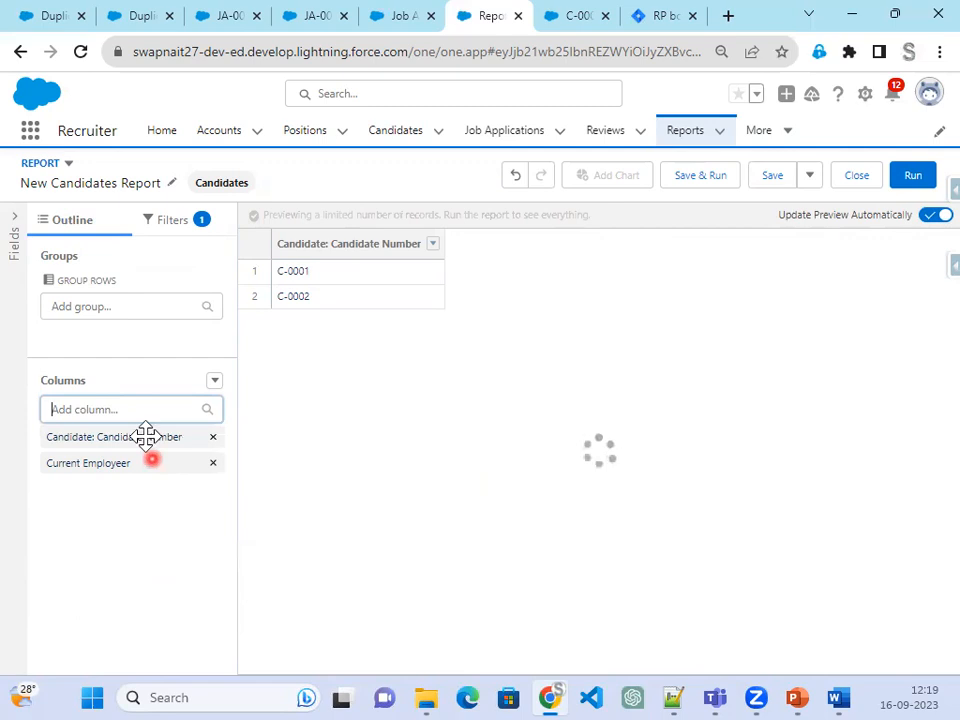
pyautogui.click(135, 407)
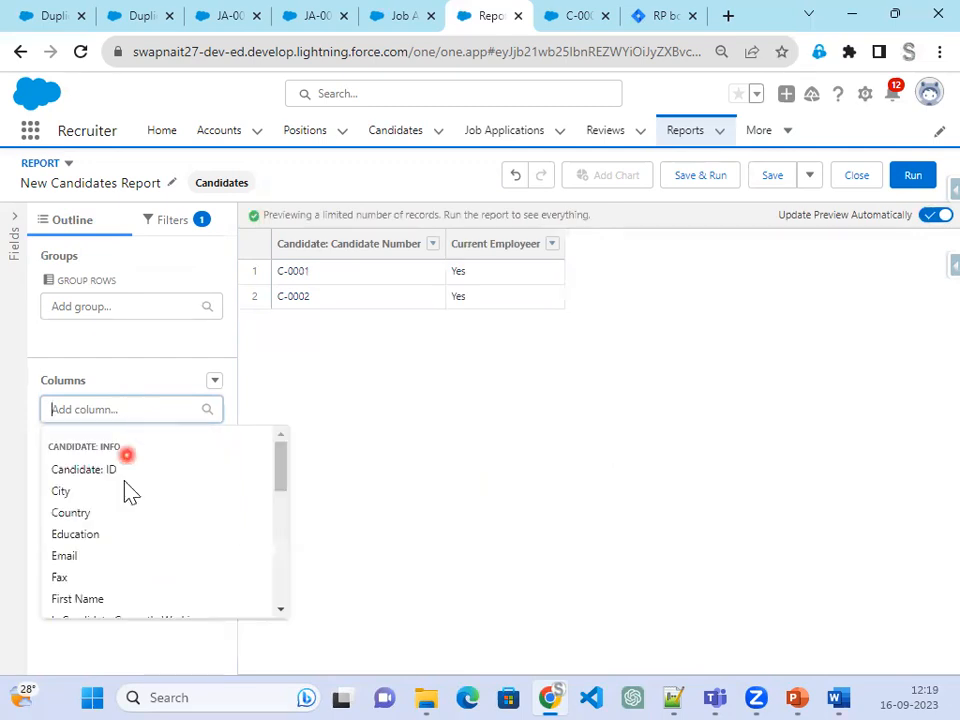
pyautogui.click(101, 536)
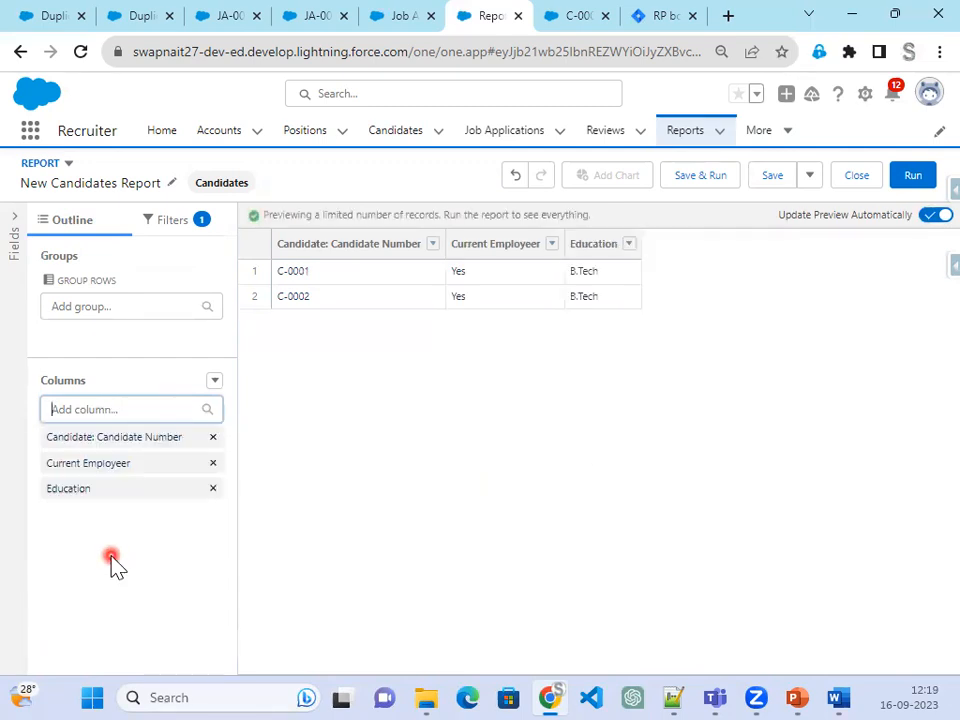
pyautogui.click(109, 414)
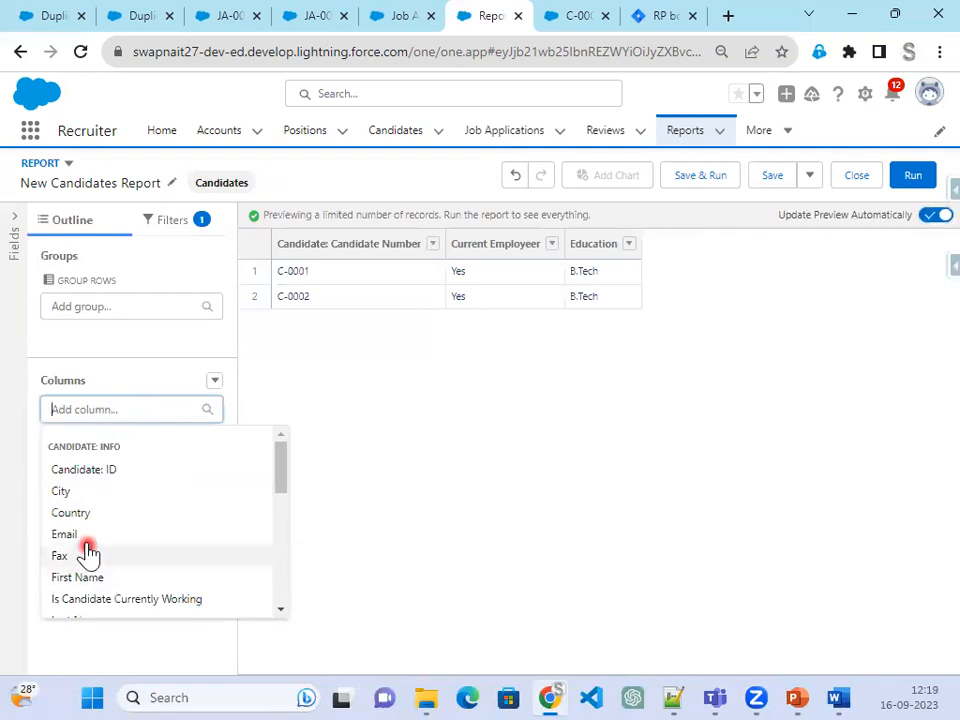
pyautogui.click(86, 540)
pyautogui.click(103, 412)
pyautogui.click(108, 558)
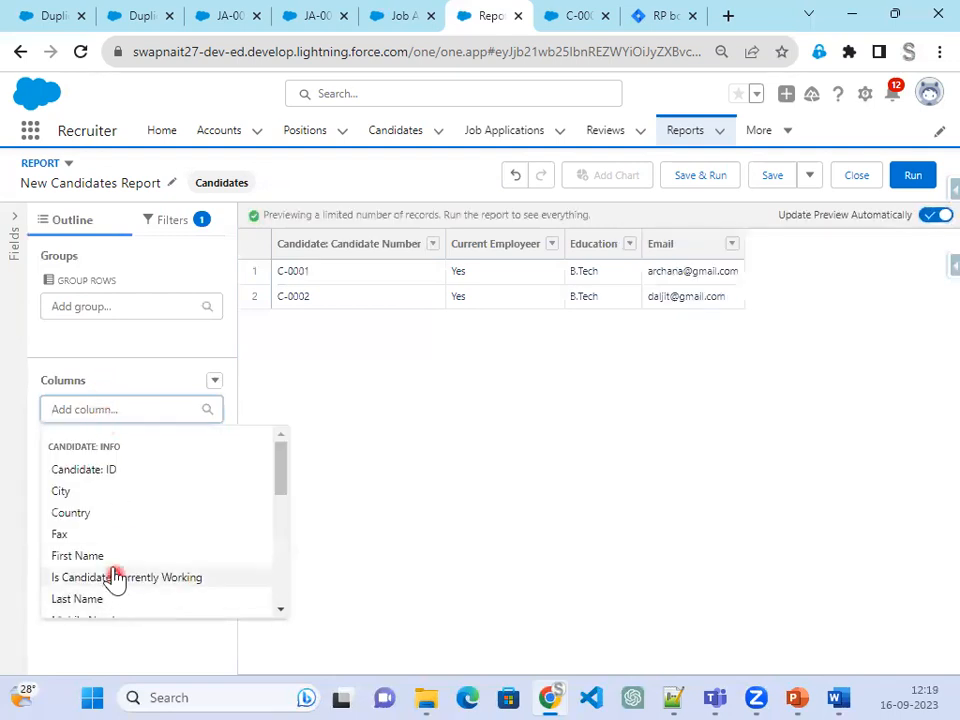
# Add the Mobile Number and Visa Required columns to the candidates report
pyautogui.click(101, 410)
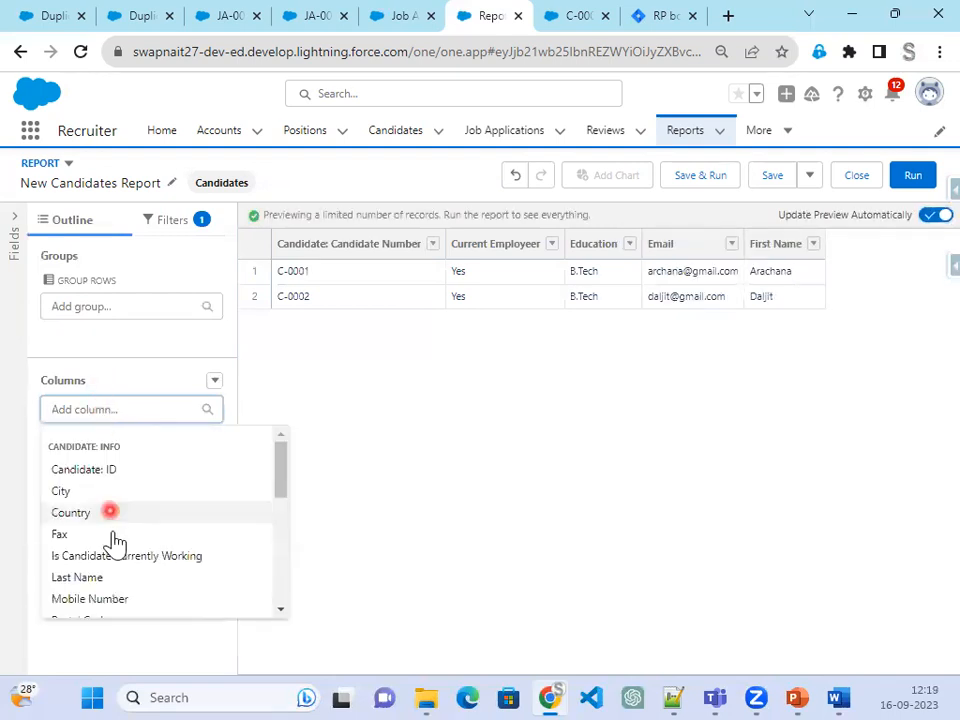
pyautogui.click(116, 600)
pyautogui.click(103, 410)
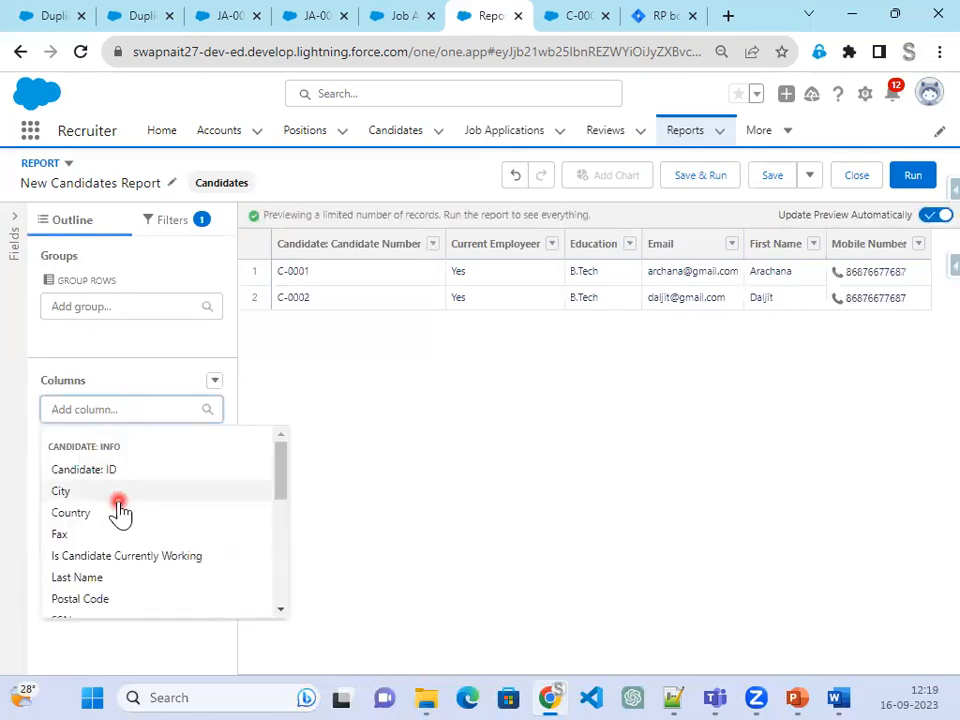
pyautogui.scroll(-2, 120, 520)
pyautogui.scroll(-2, 105, 608)
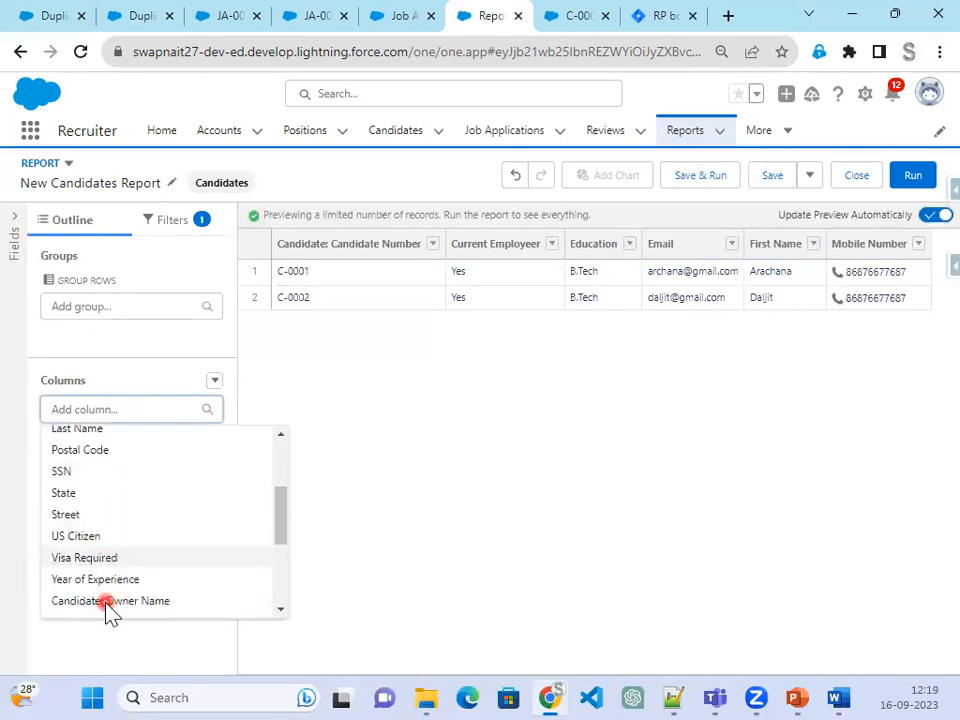
pyautogui.click(111, 520)
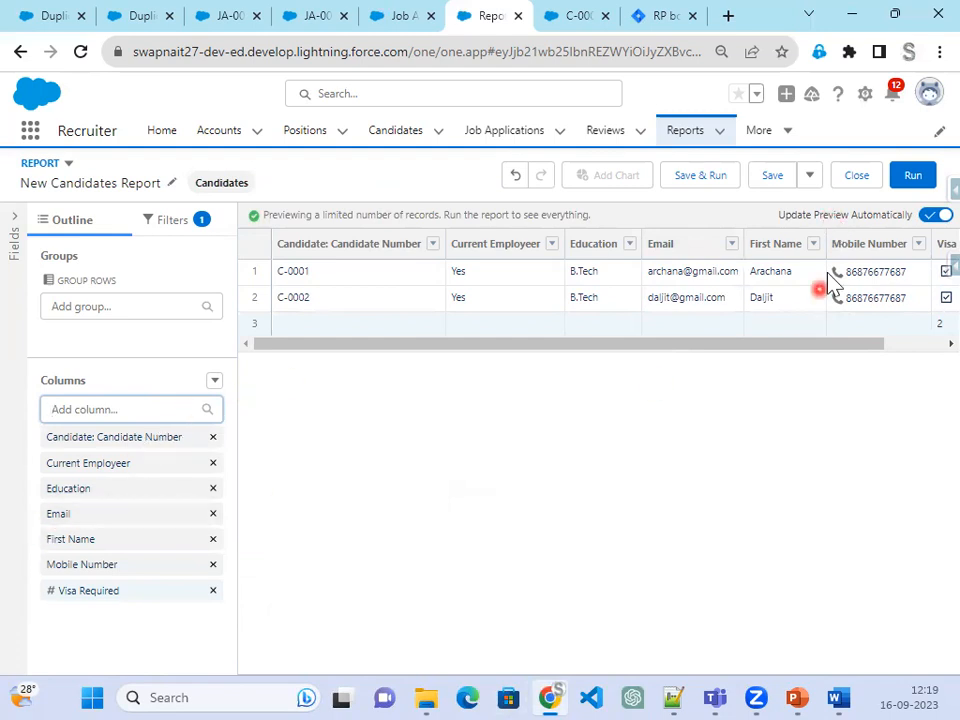
# Move the First Name column directly after Candidate Number and run the report
pyautogui.moveTo(786, 253); pyautogui.dragTo(471, 259)
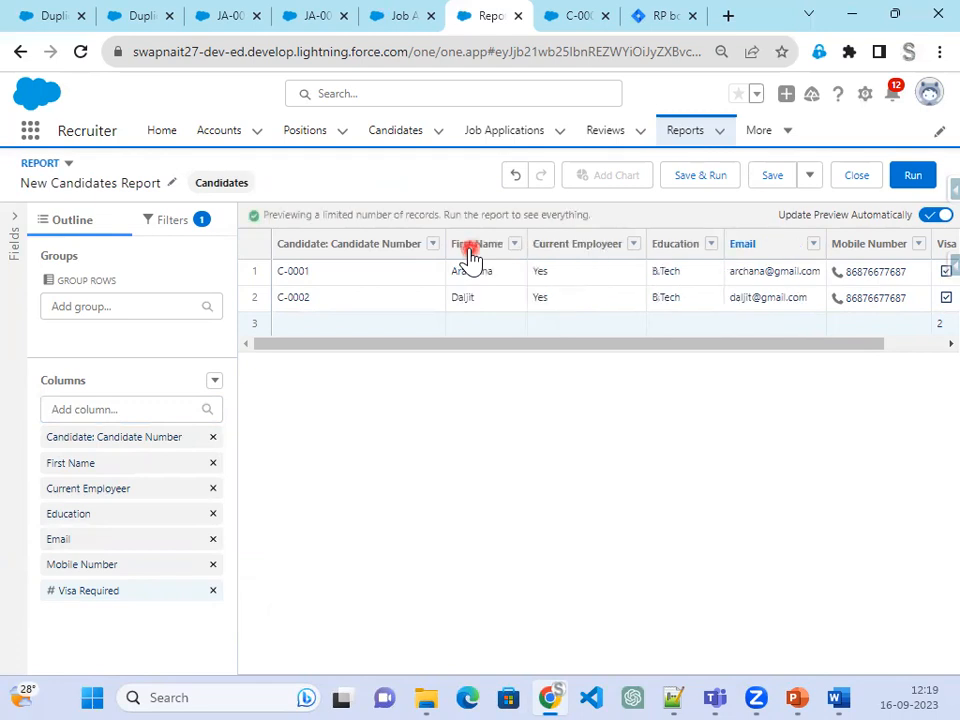
pyautogui.moveTo(791, 346); pyautogui.dragTo(538, 343)
pyautogui.click(922, 180)
# Save the report as "New Candidates Report" in the Admin Project folder and dismiss the notification
pyautogui.click(926, 180)
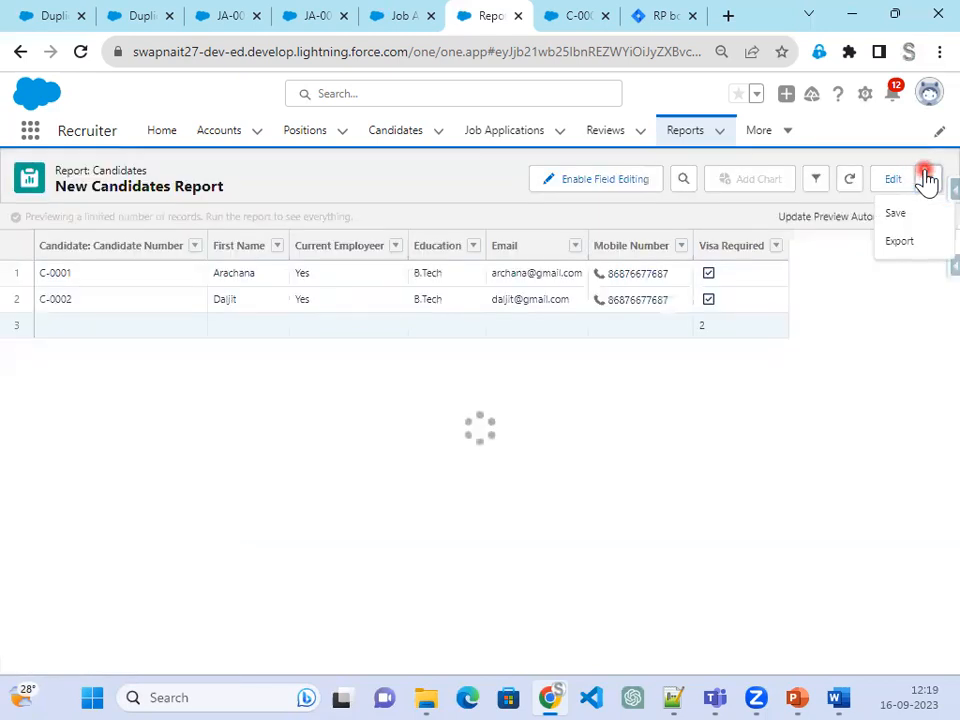
pyautogui.click(896, 213)
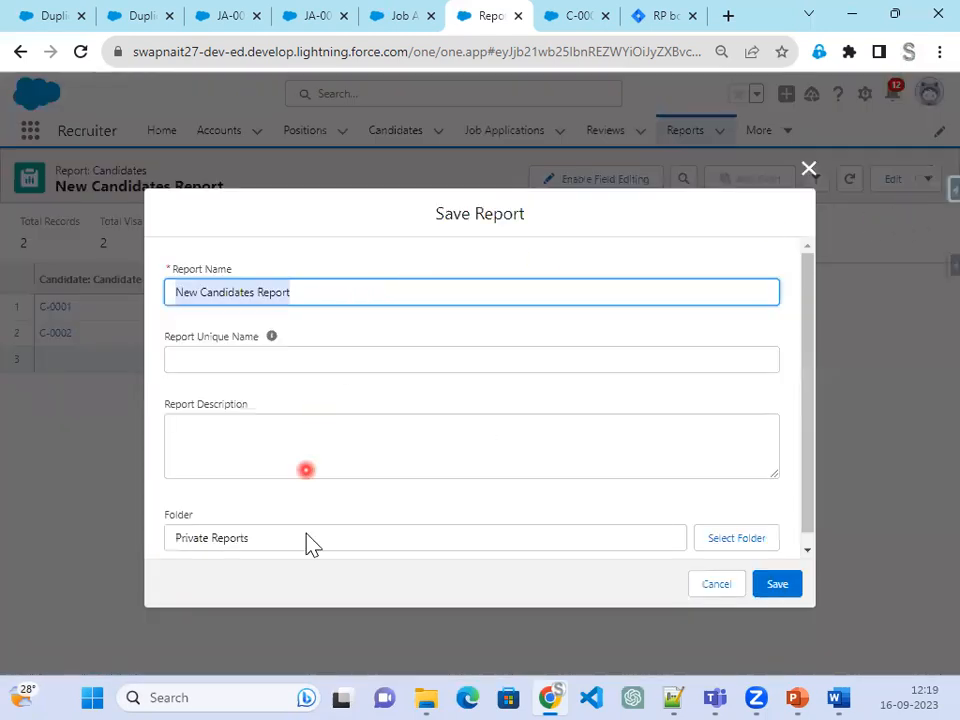
pyautogui.click(257, 291)
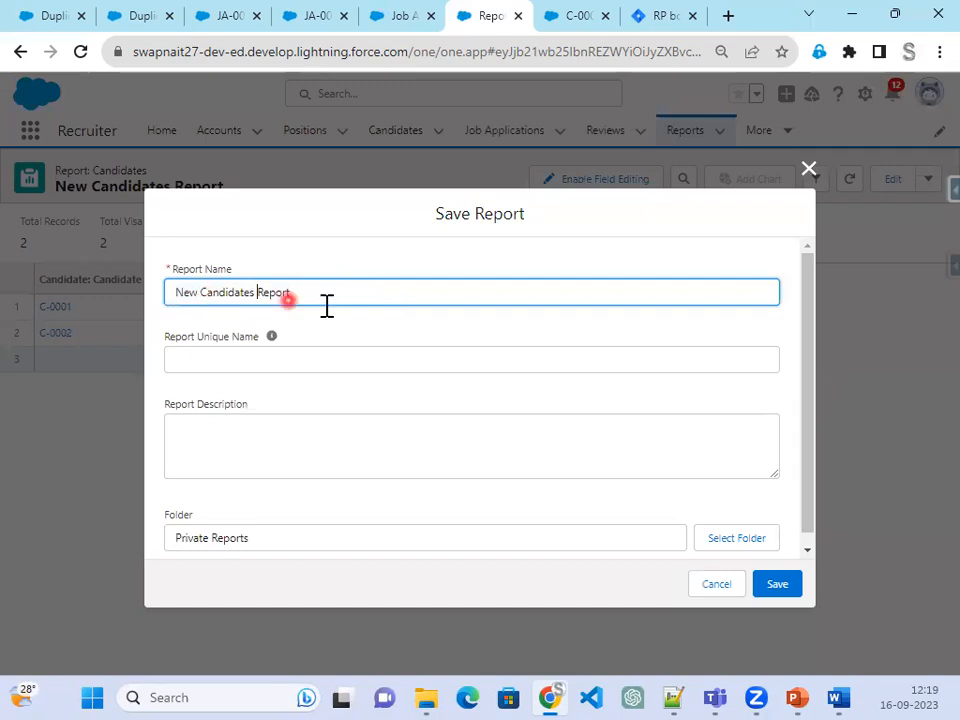
pyautogui.click(740, 540)
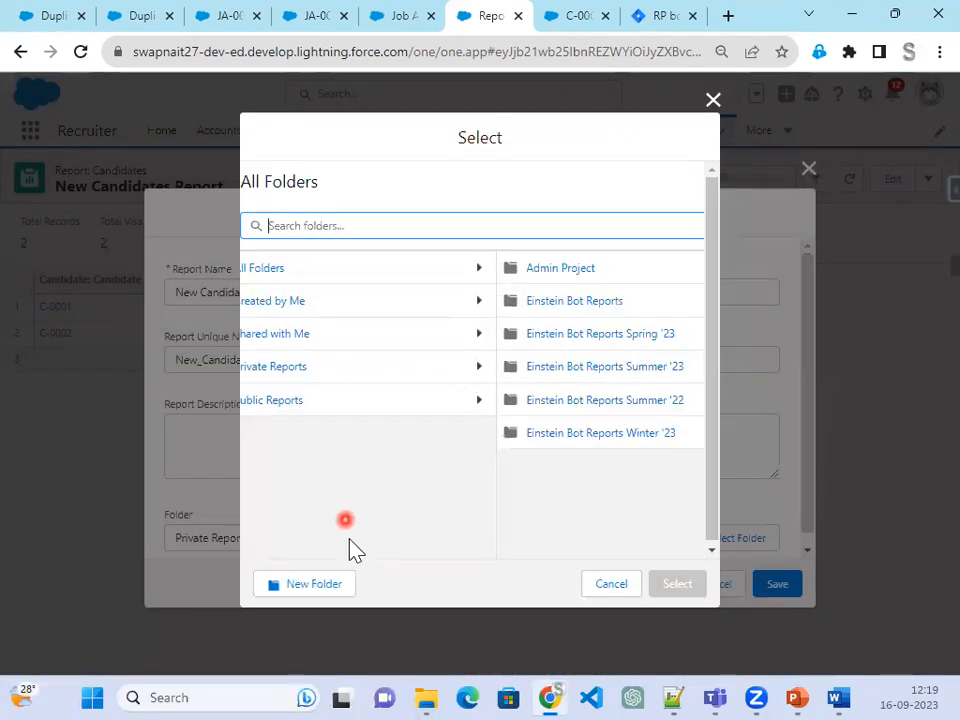
pyautogui.click(613, 272)
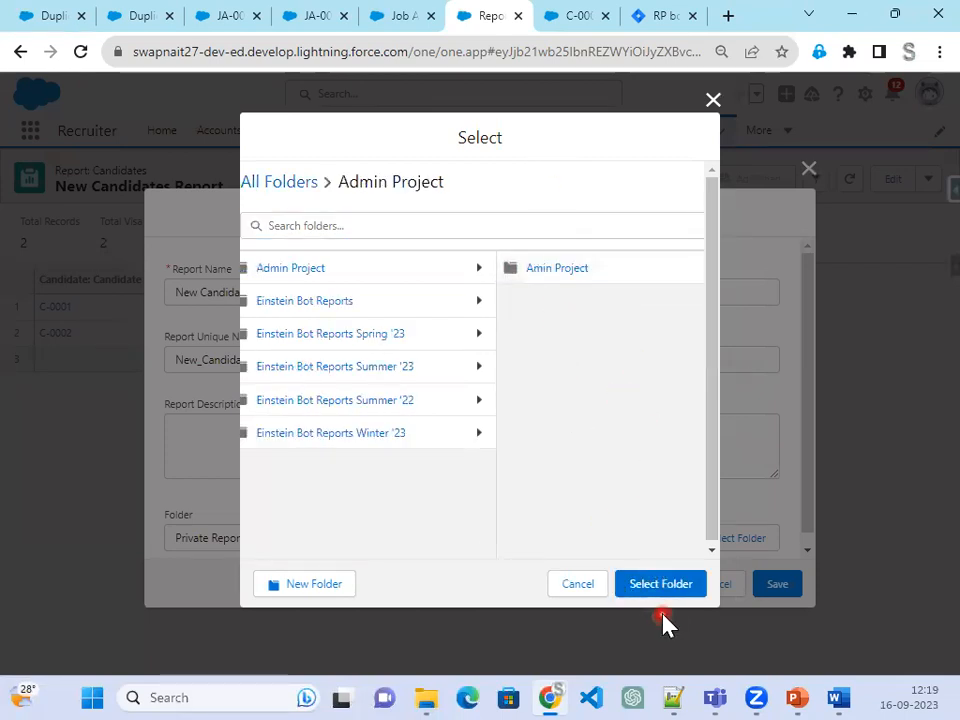
pyautogui.click(673, 584)
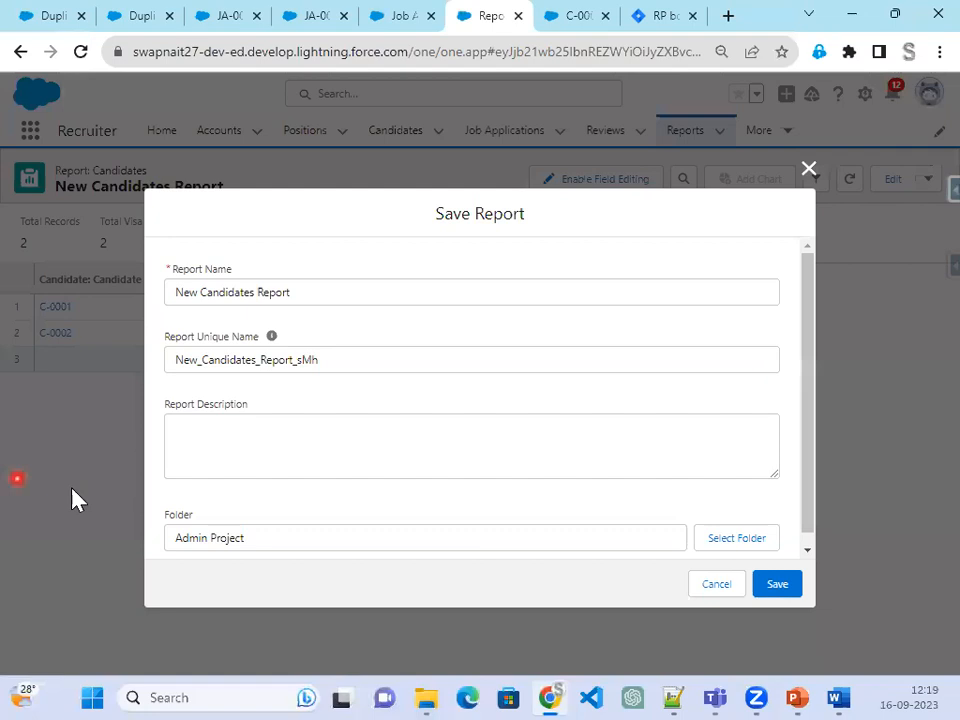
pyautogui.click(778, 585)
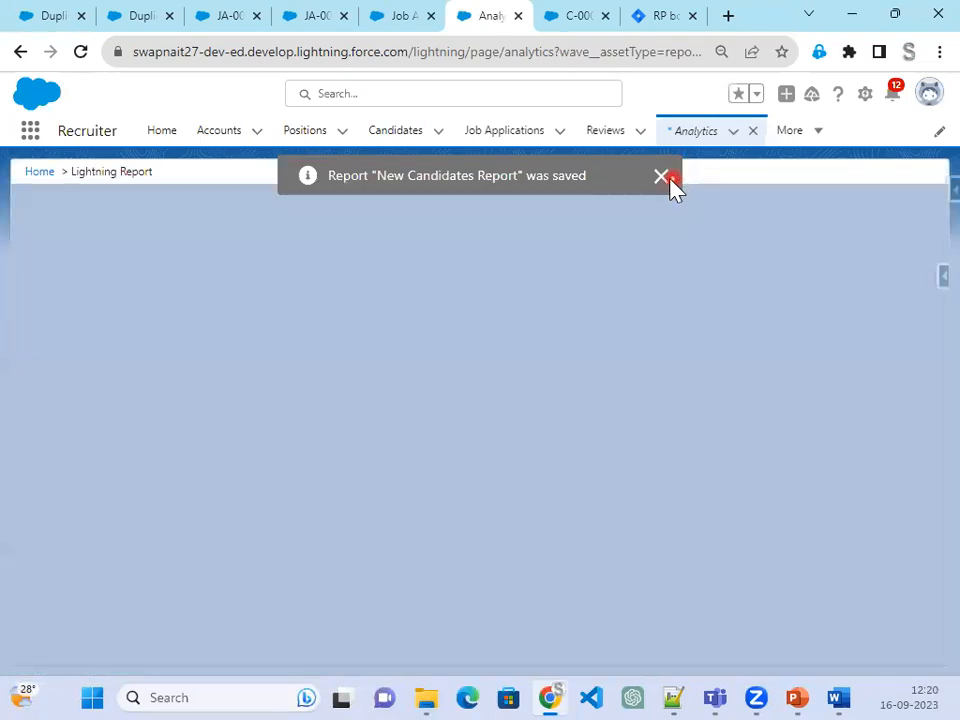
pyautogui.click(665, 178)
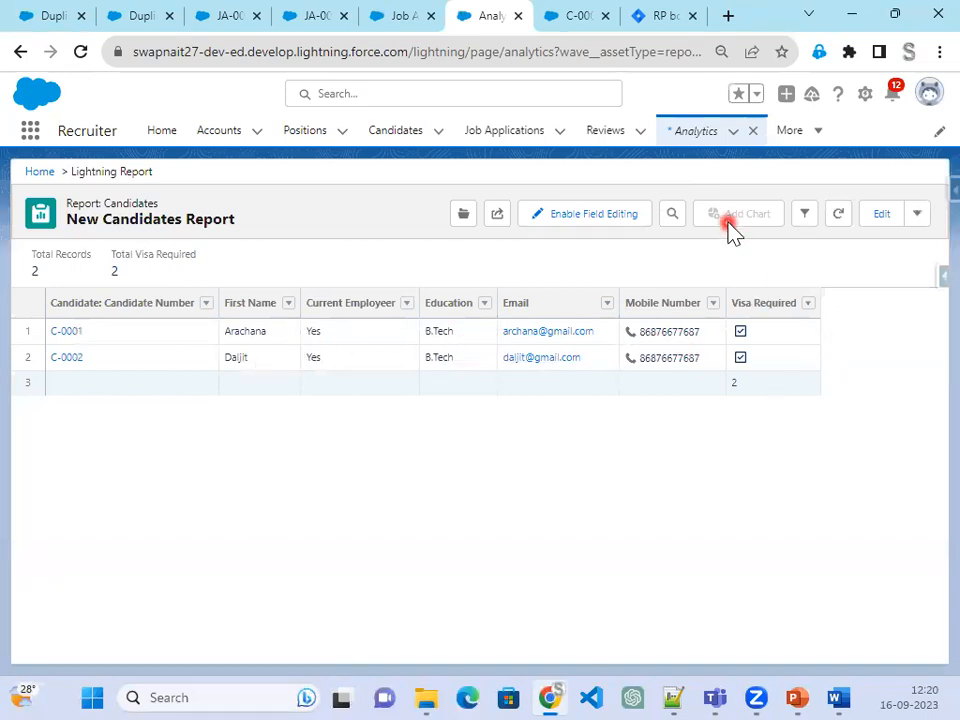
# Go back to Reports and list all reports sorted by Subscribed to check the saved candidates report
pyautogui.click(790, 131)
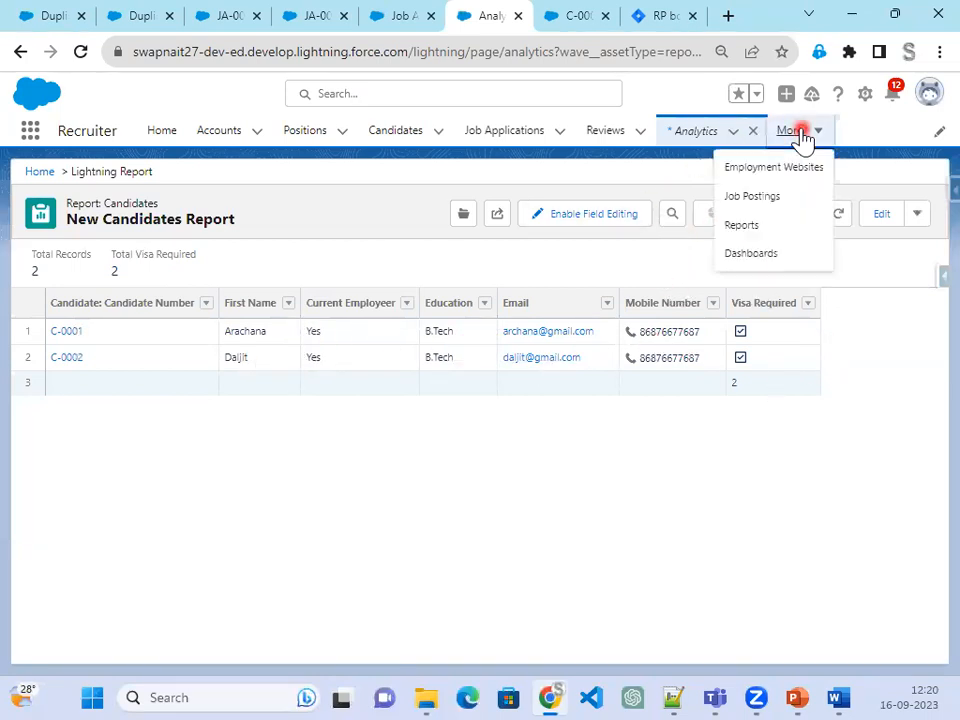
pyautogui.click(777, 226)
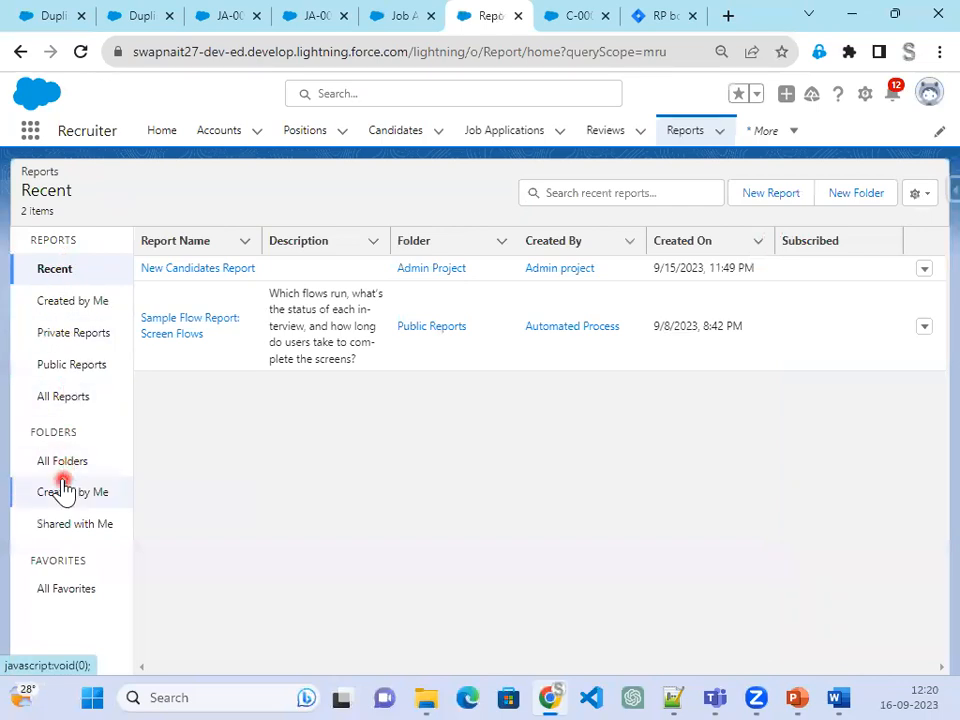
pyautogui.click(63, 412)
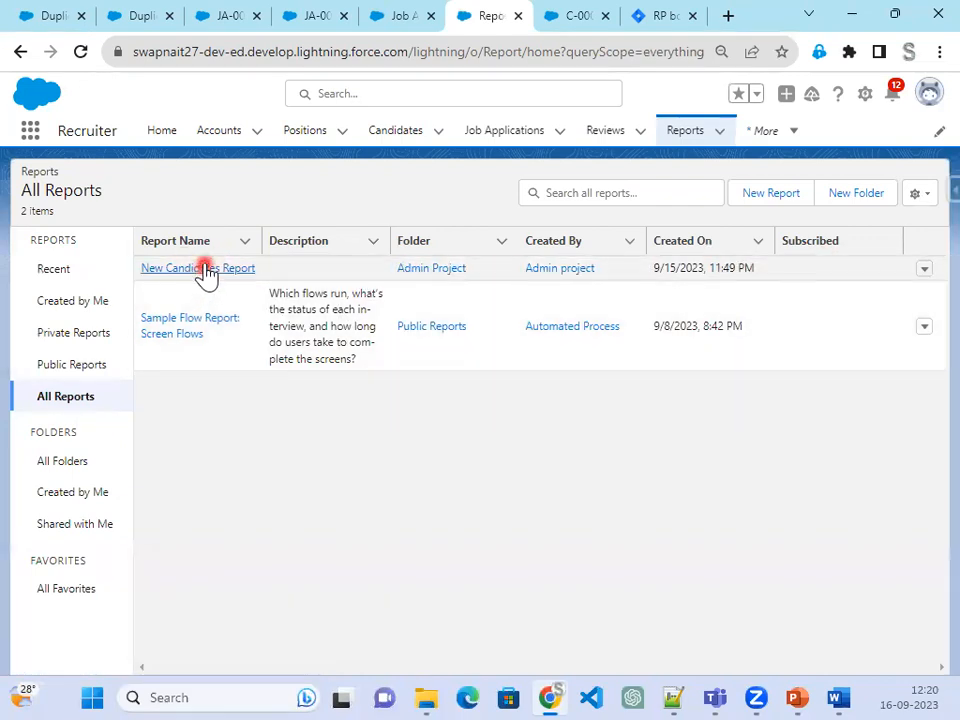
pyautogui.click(831, 242)
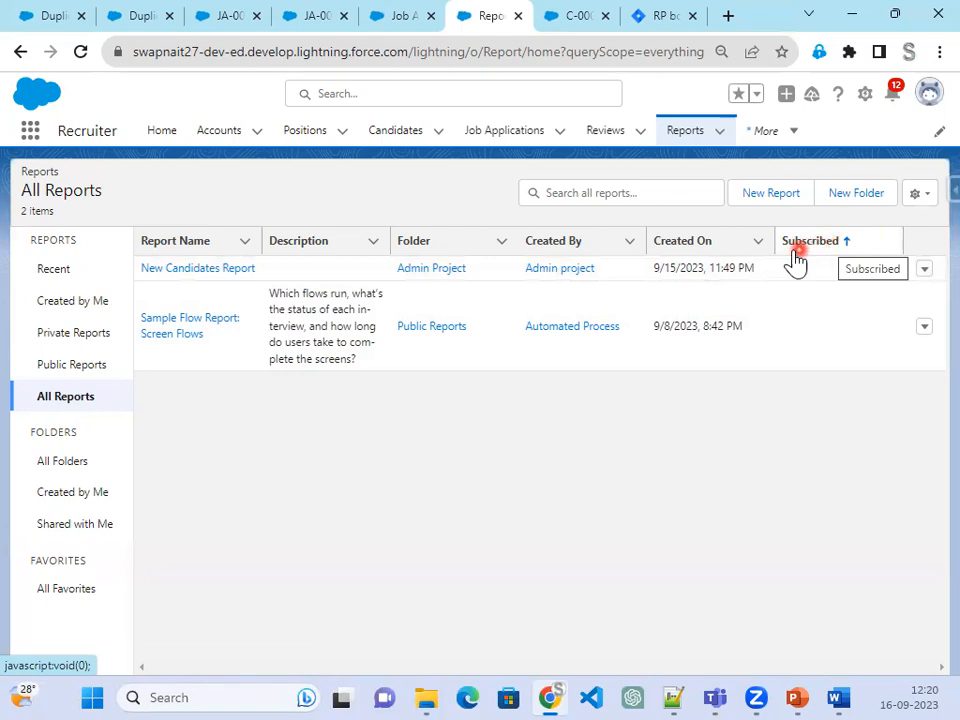
# Switch to Jira and move the RP-31 Tabular Reports issue to In Progress and on to Done, dismissing the sprint notification
pyautogui.click(665, 18)
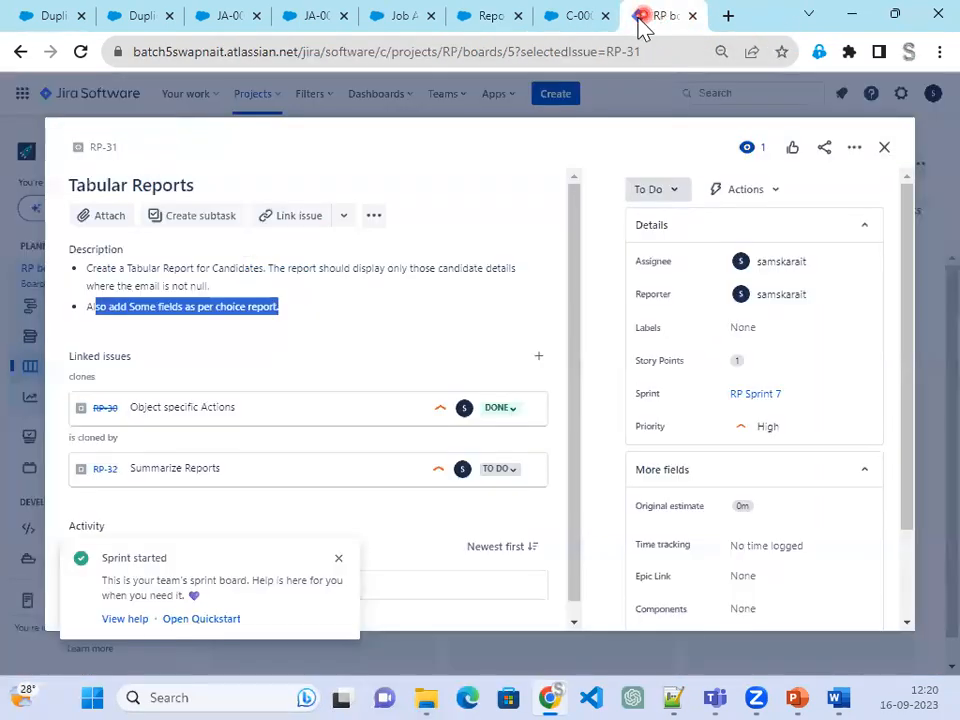
pyautogui.click(676, 189)
pyautogui.click(684, 226)
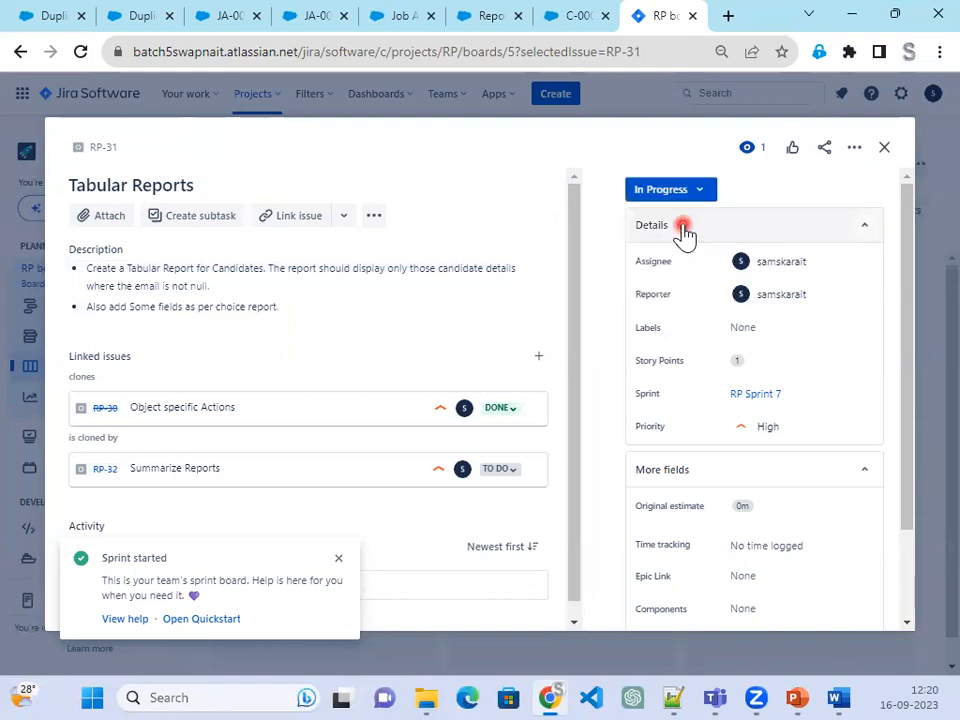
pyautogui.click(645, 190)
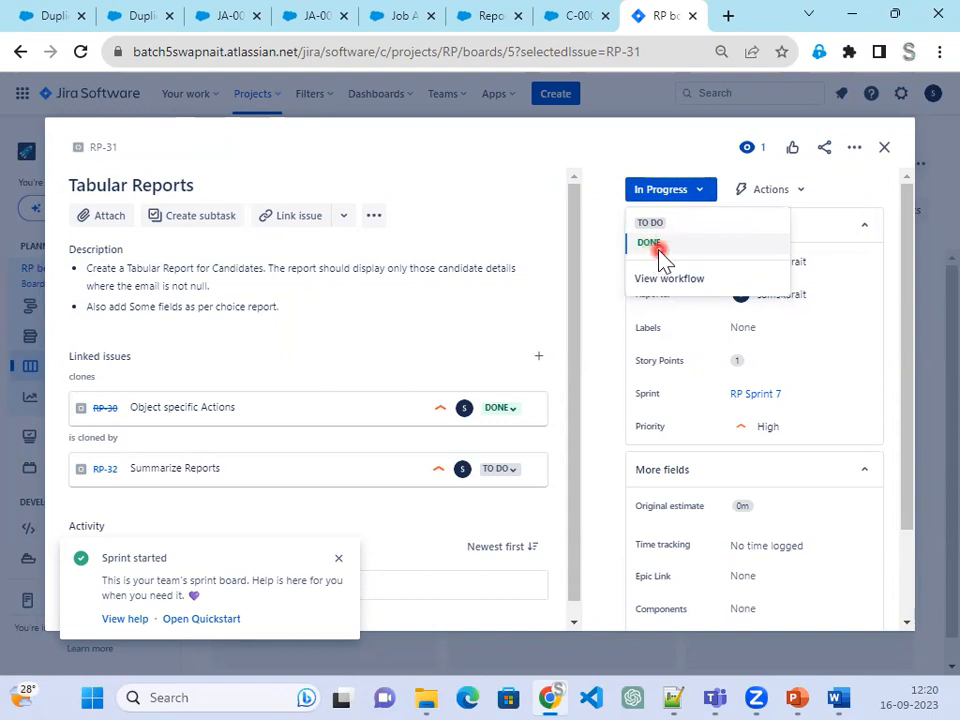
pyautogui.click(655, 257)
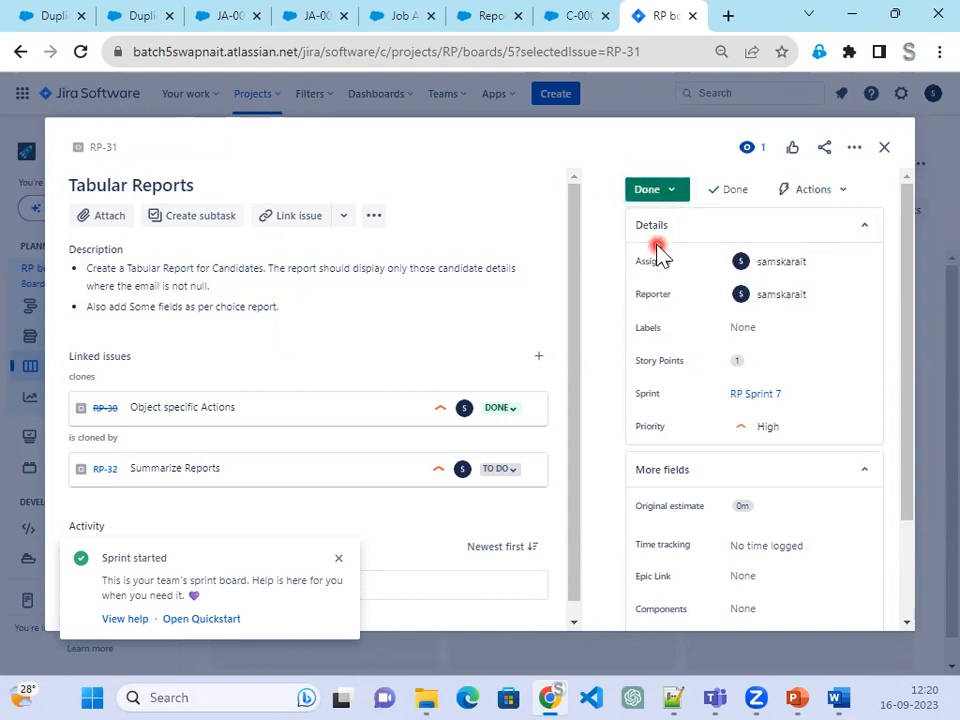
pyautogui.click(339, 561)
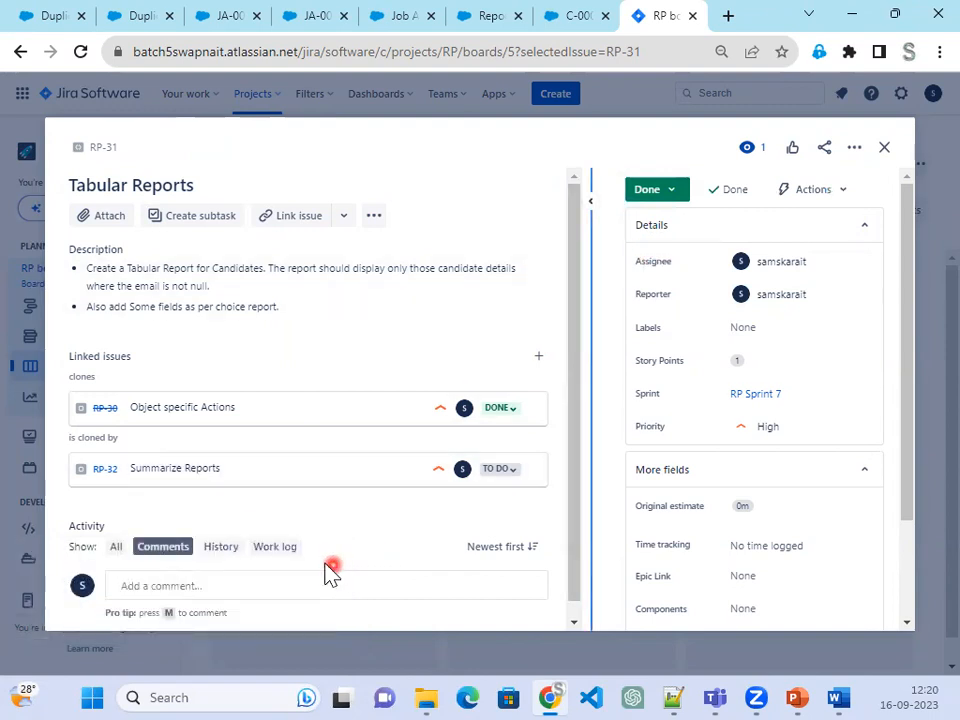
pyautogui.moveTo(251, 406)
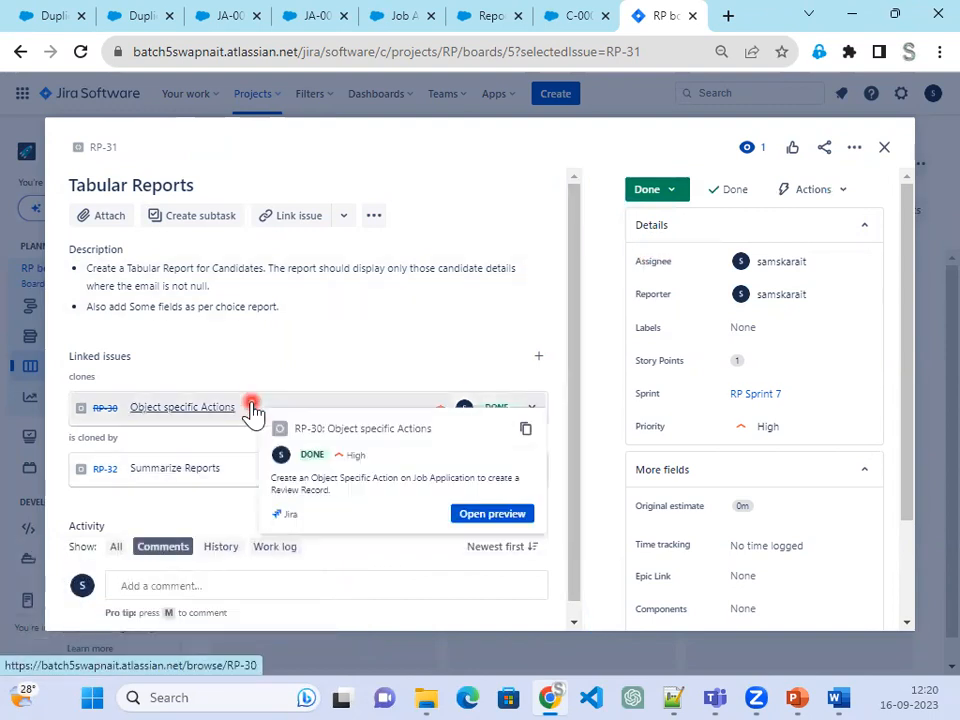
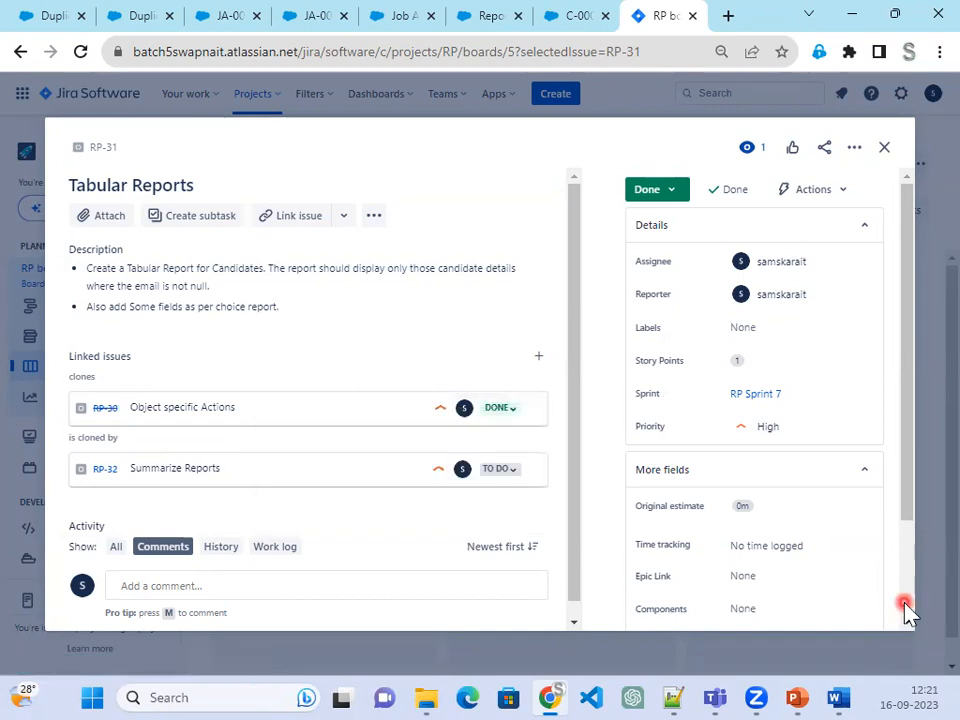
# Close RP-31, read the requirements of Jira issue RP-32 Summarize Reports, and return to the Salesforce Reports list
pyautogui.click(492, 18)
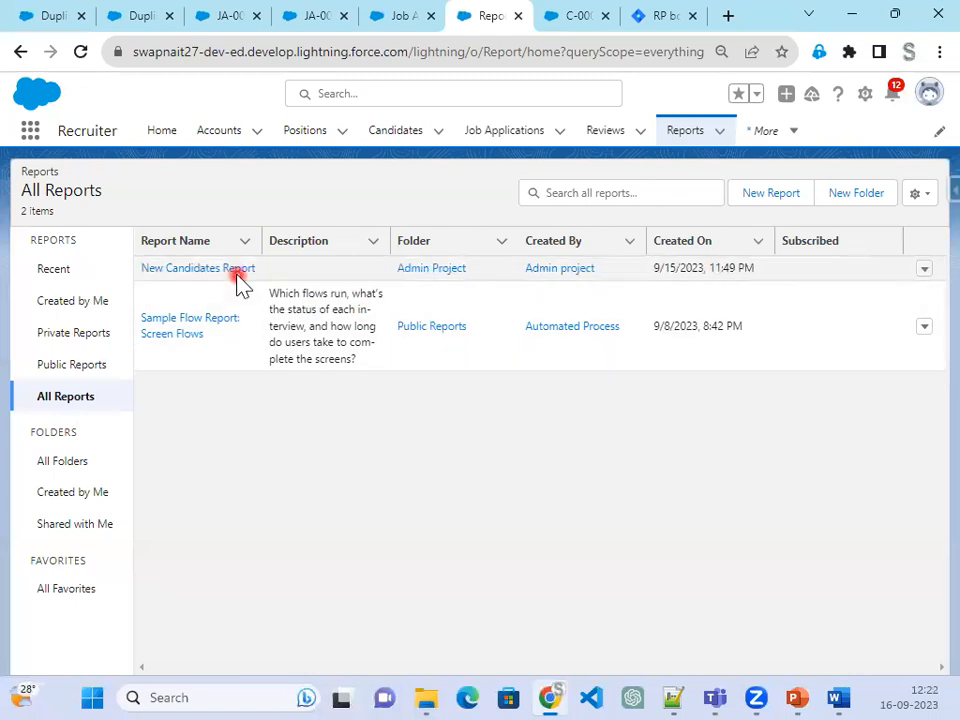
pyautogui.click(672, 16)
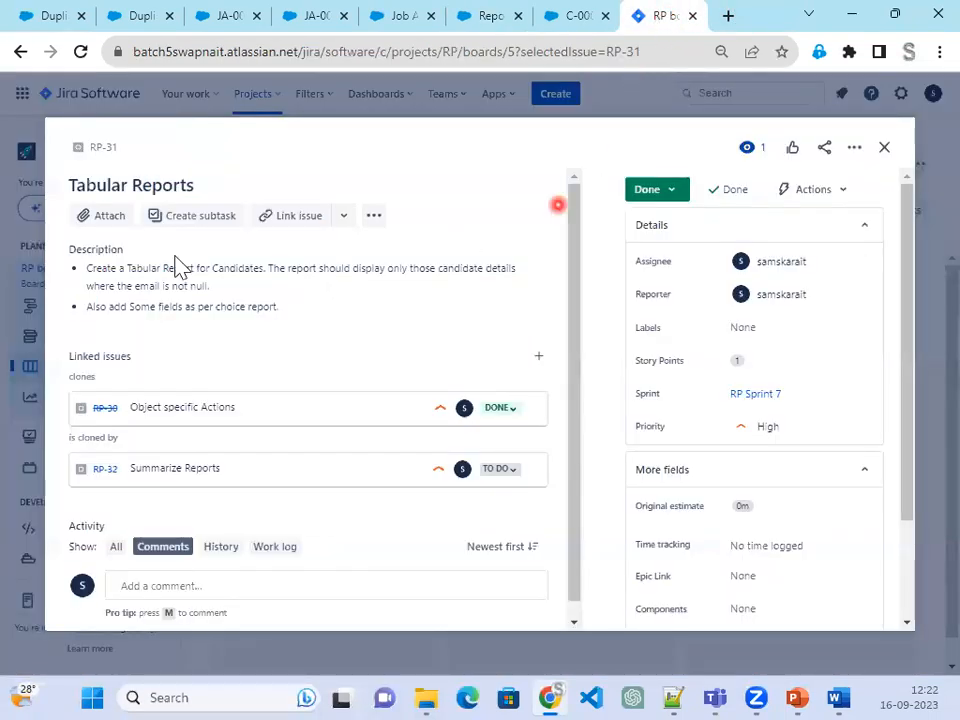
pyautogui.click(884, 148)
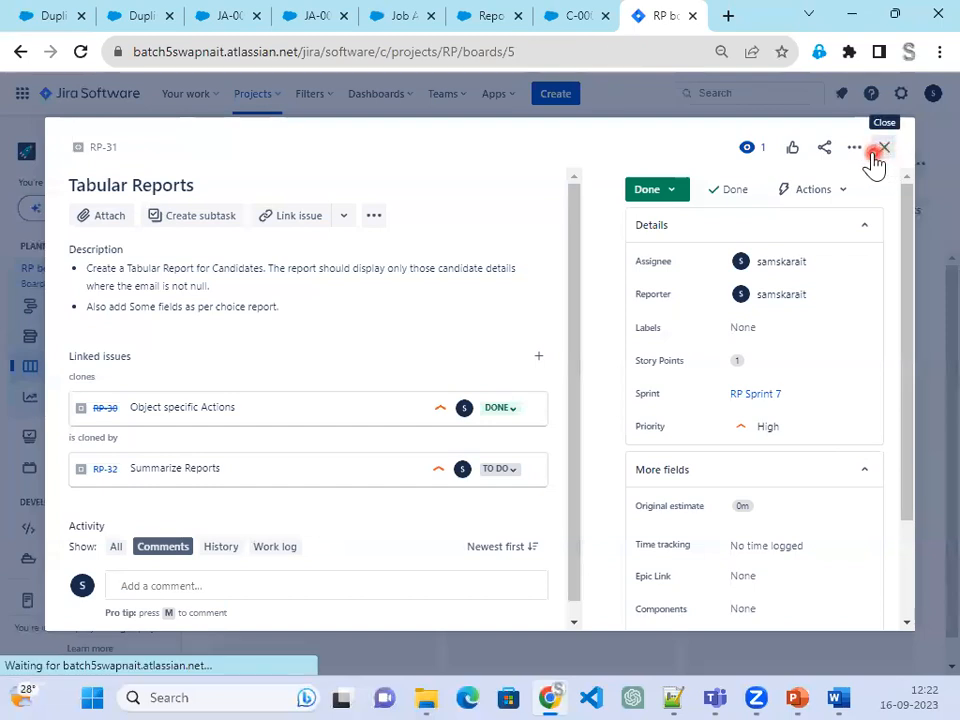
pyautogui.click(291, 337)
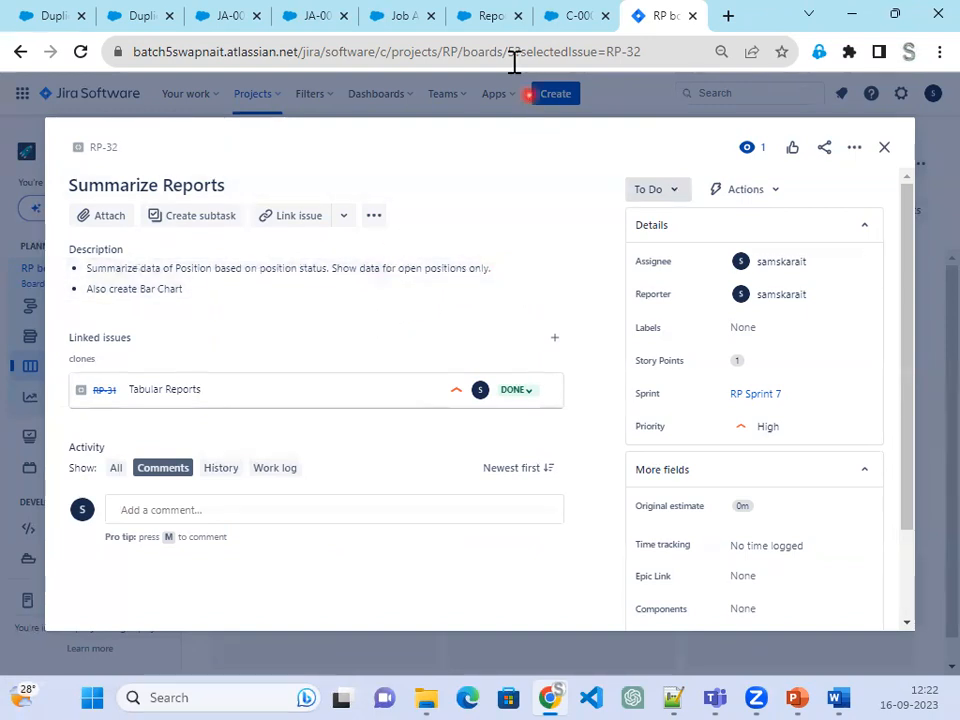
pyautogui.click(505, 16)
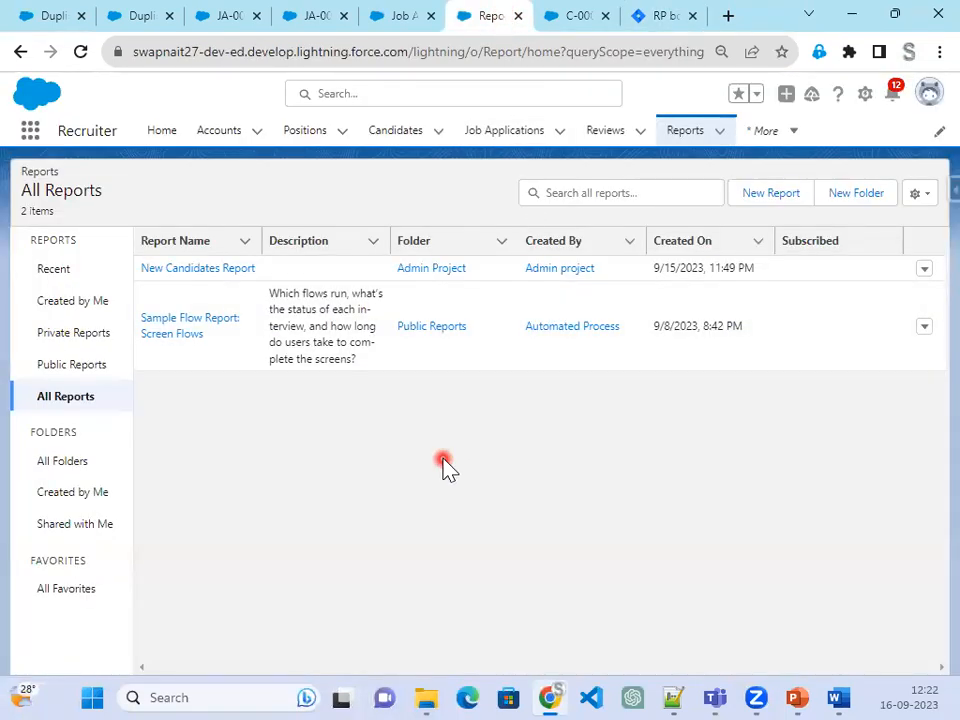
# Start a new report based on the standard Positions report type, searching all report types for it
pyautogui.click(766, 200)
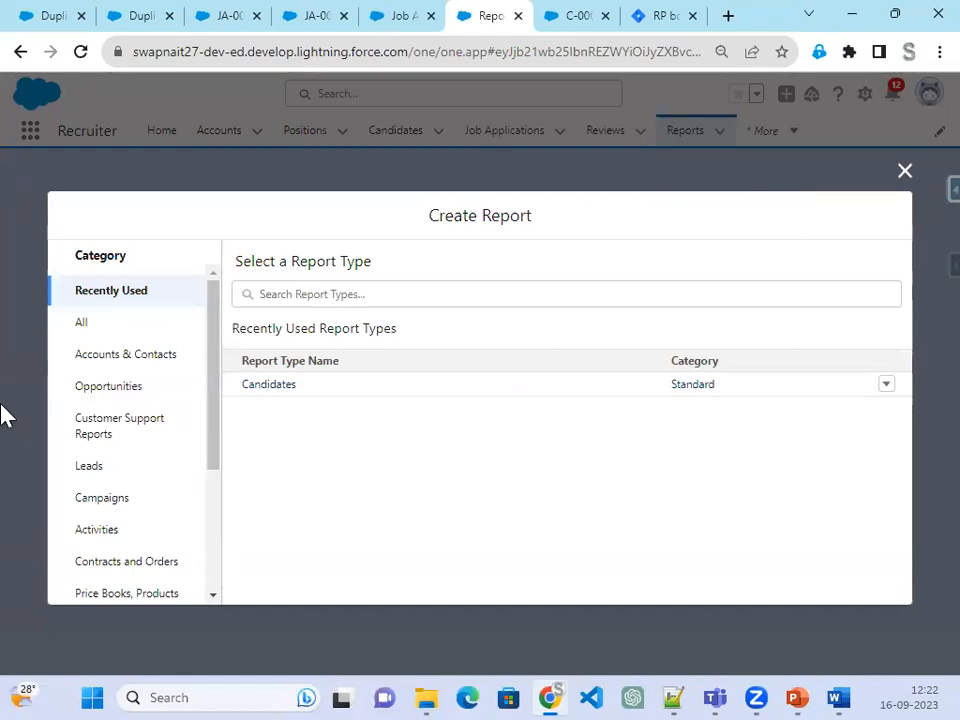
pyautogui.click(114, 324)
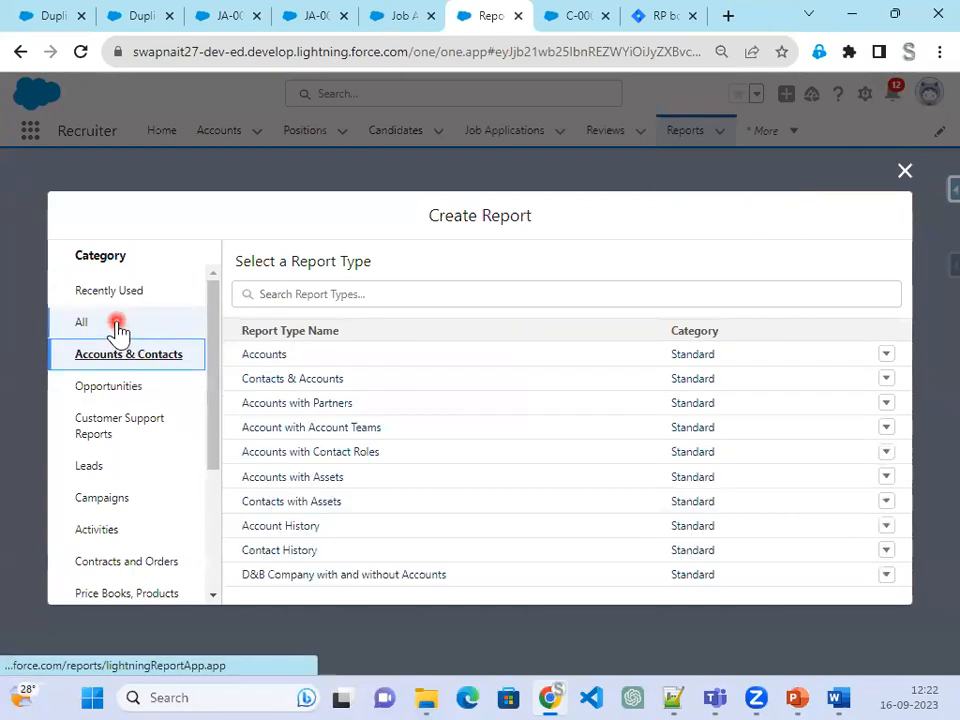
pyautogui.click(320, 291)
pyautogui.write('Po')
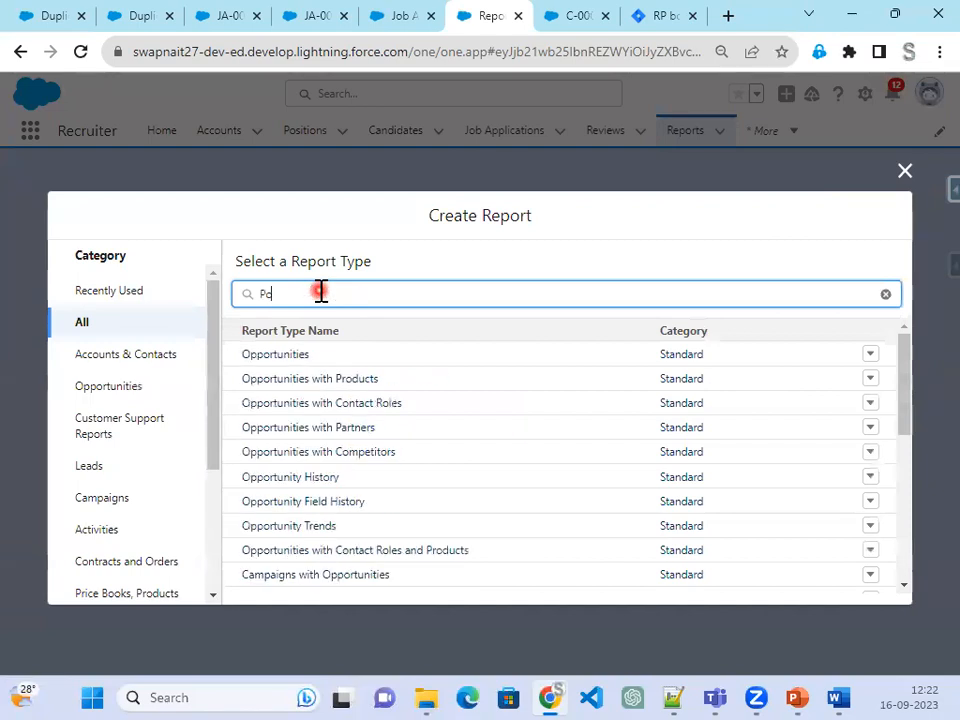
pyautogui.write('sitio')
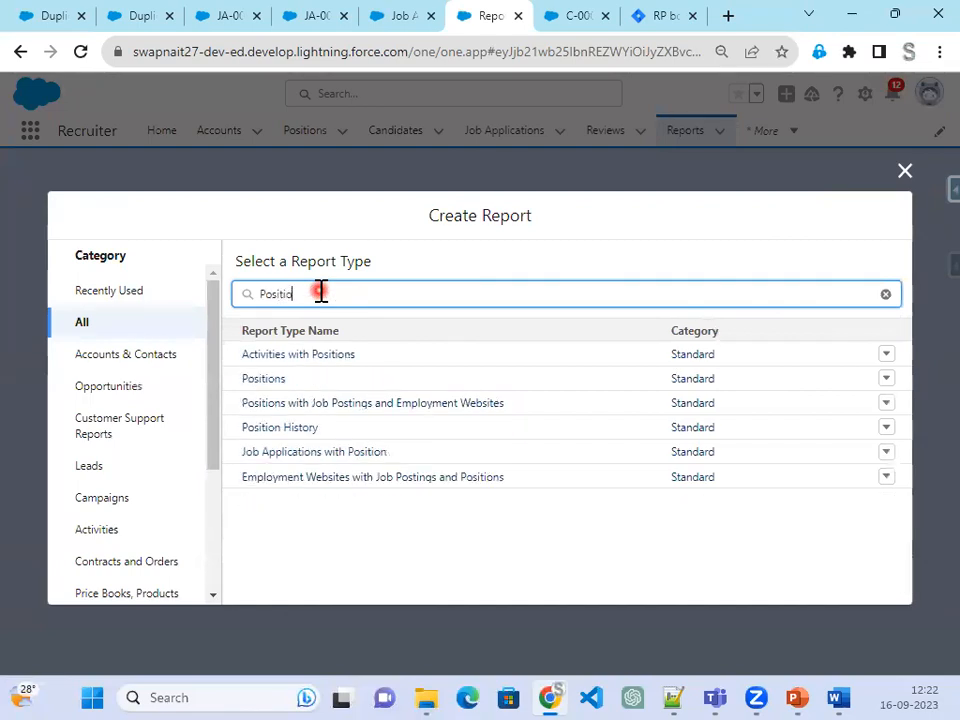
pyautogui.click(270, 382)
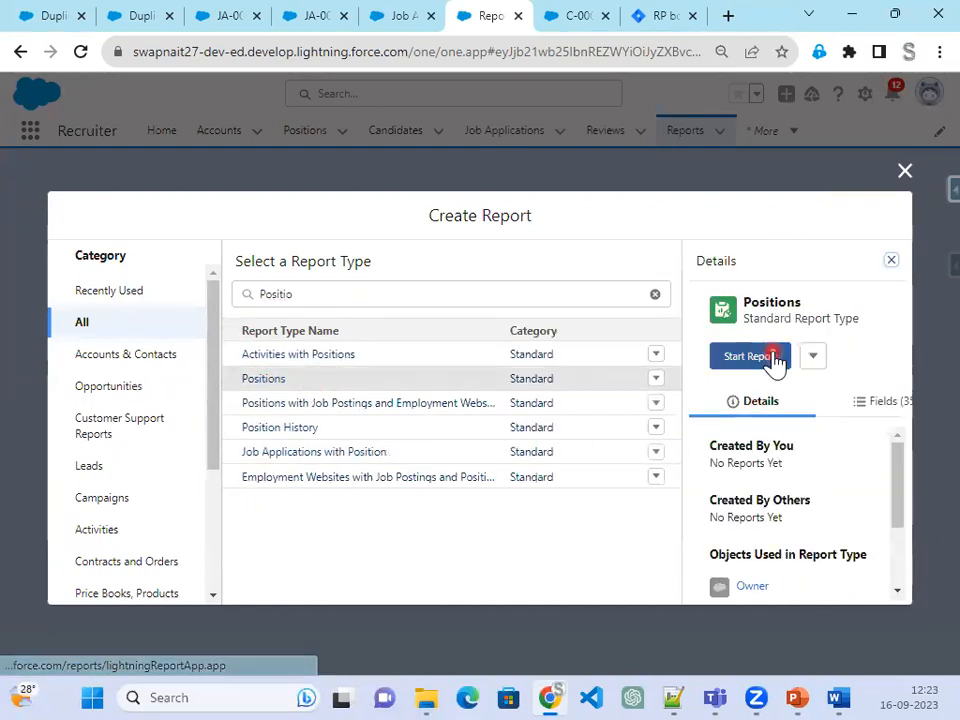
pyautogui.click(774, 356)
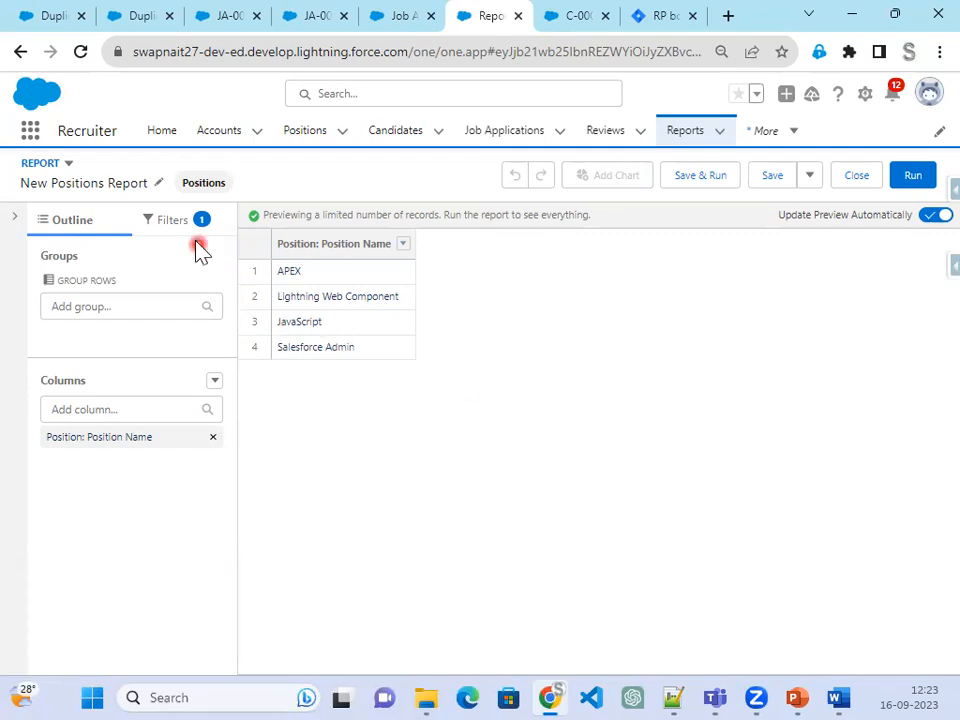
# Set the report's Show Me filter to All positions and apply it
pyautogui.click(172, 220)
pyautogui.click(171, 334)
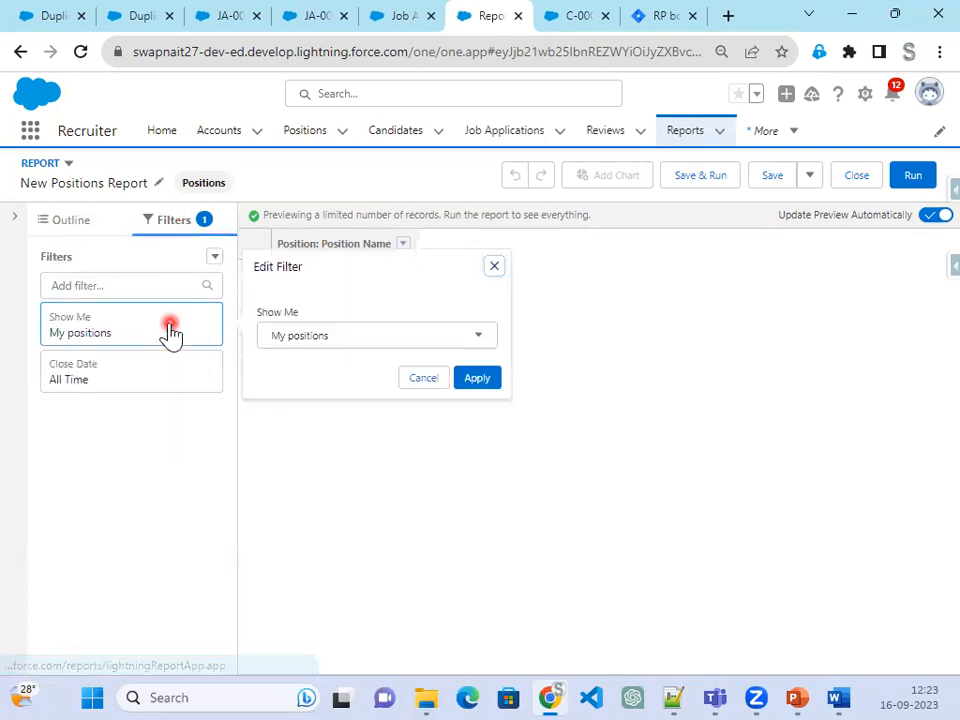
pyautogui.click(343, 342)
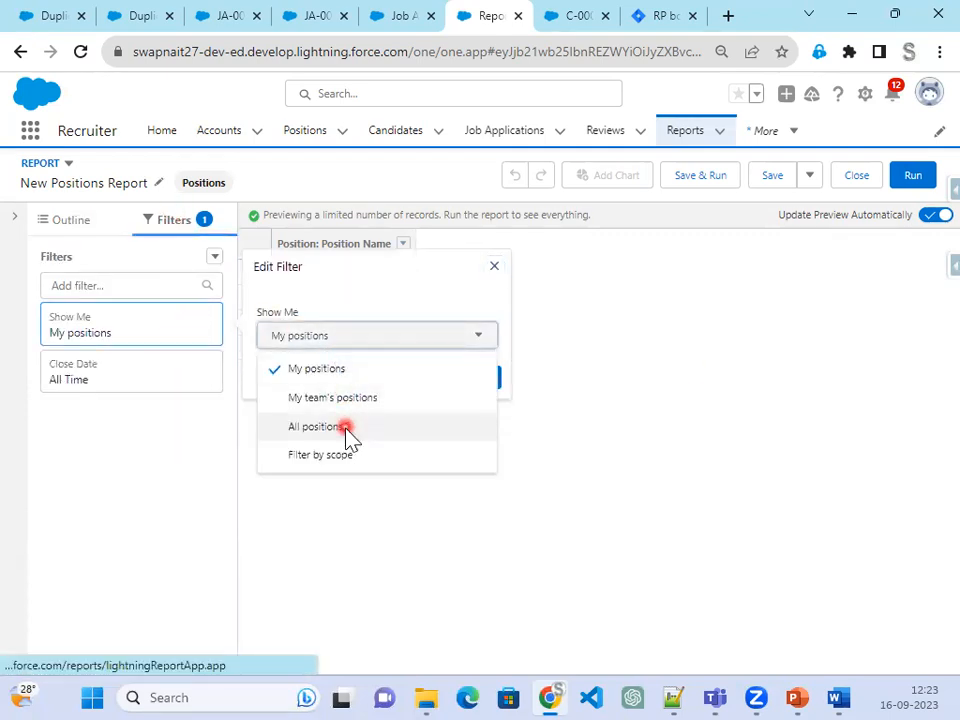
pyautogui.click(347, 436)
pyautogui.click(490, 381)
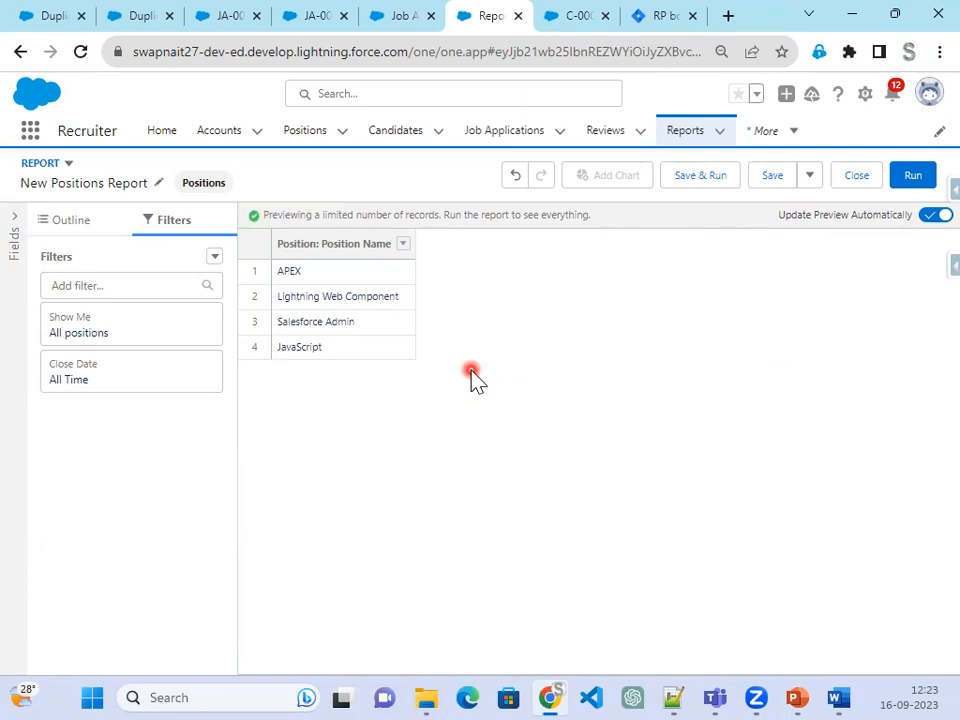
# Recheck the RP-32 requirements in Jira, then return to the Salesforce report and add the Status column
pyautogui.click(654, 13)
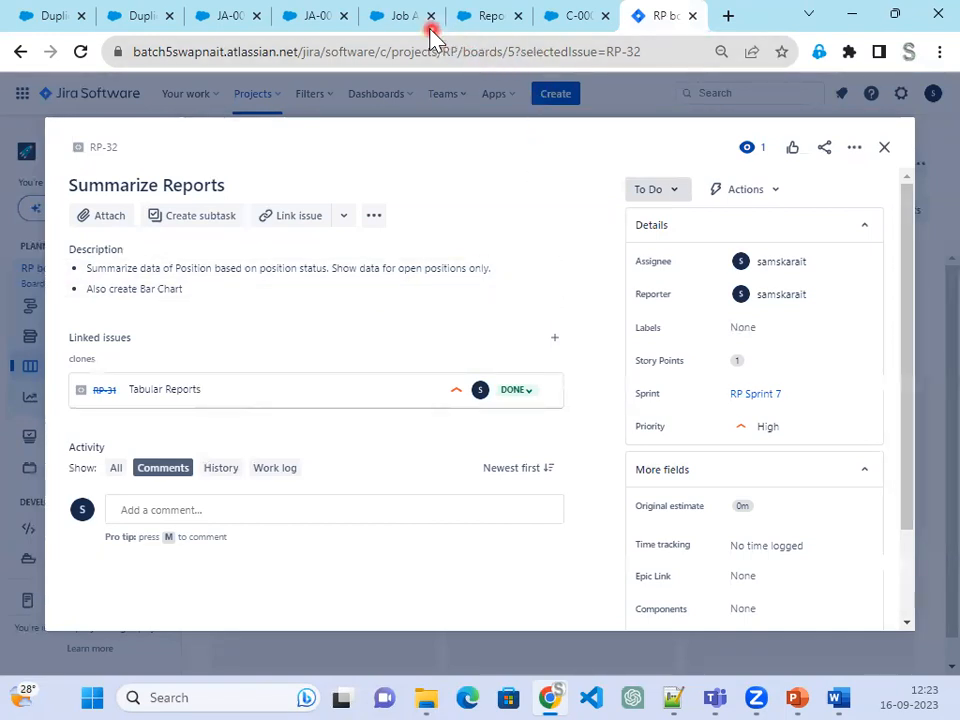
pyautogui.click(484, 18)
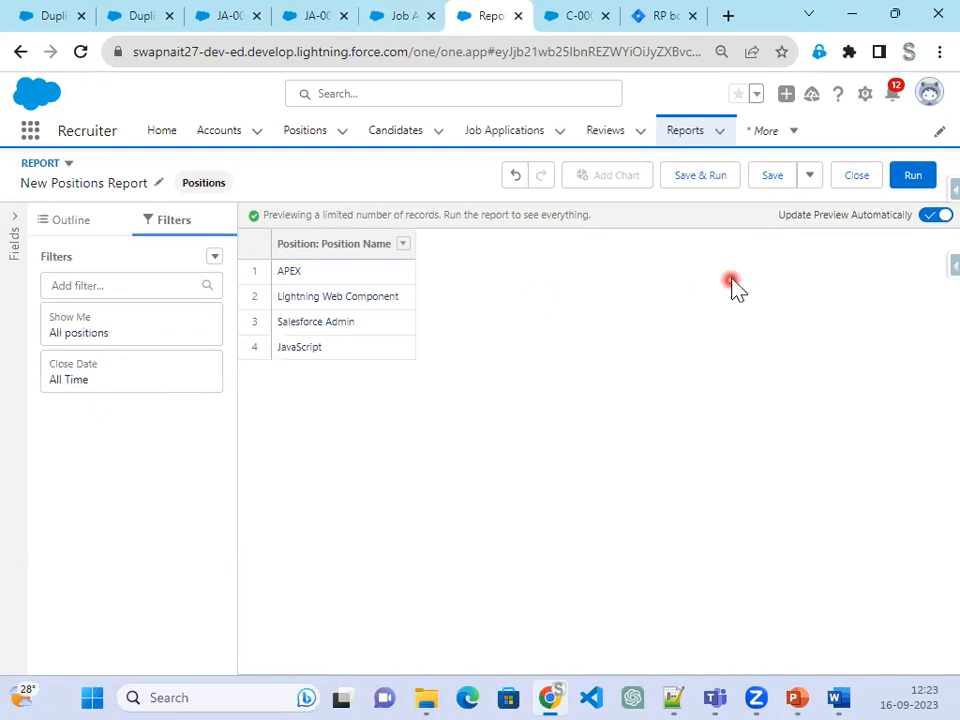
pyautogui.click(63, 223)
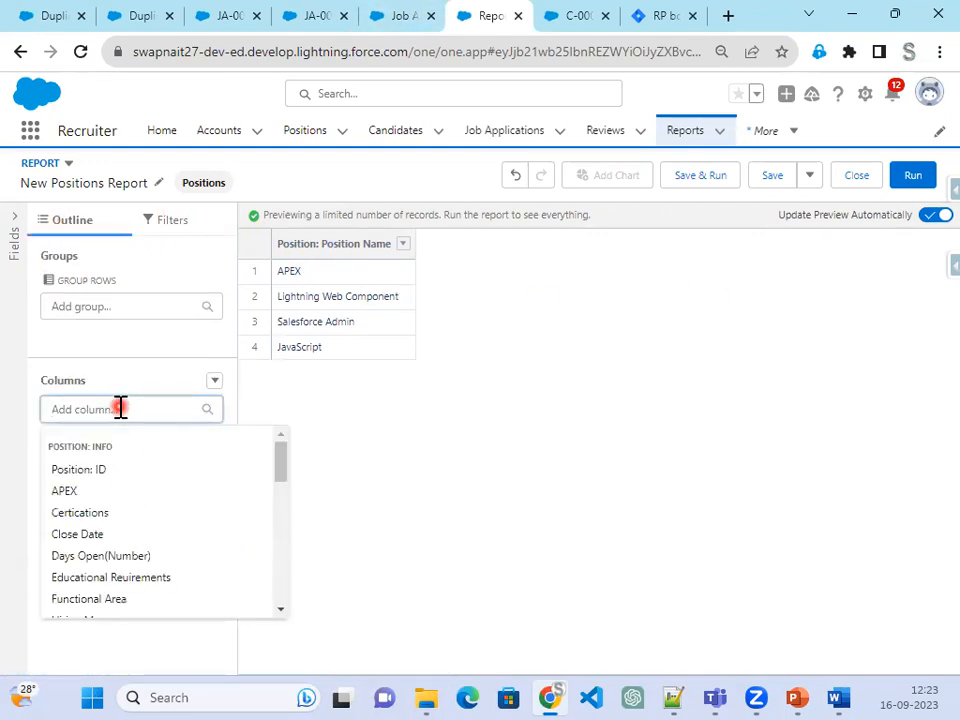
pyautogui.write('Posi')
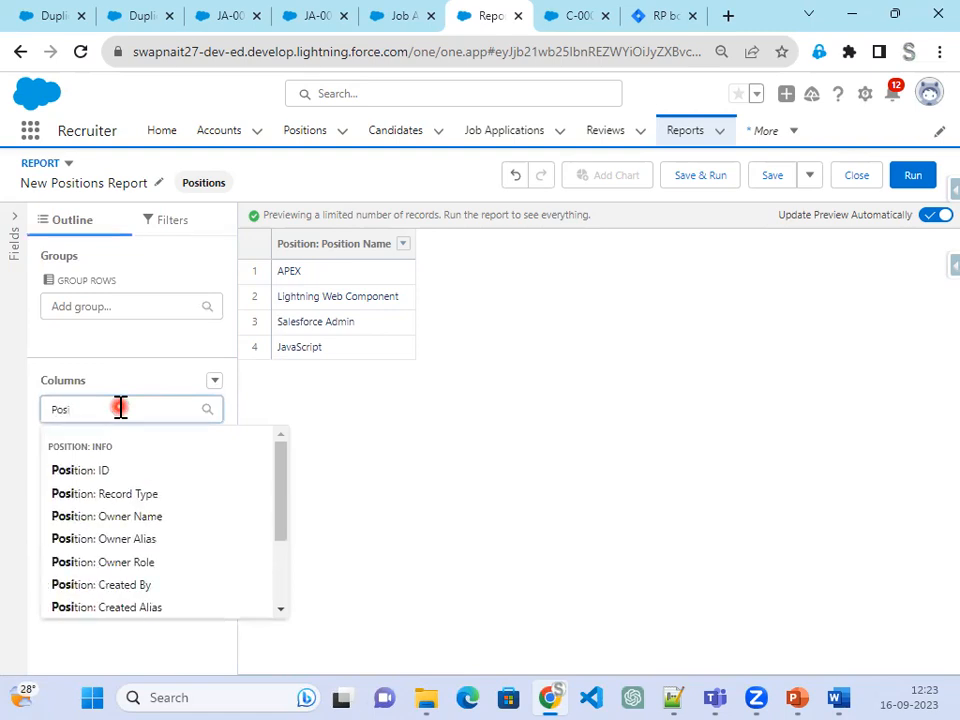
pyautogui.scroll(-3, 178, 525)
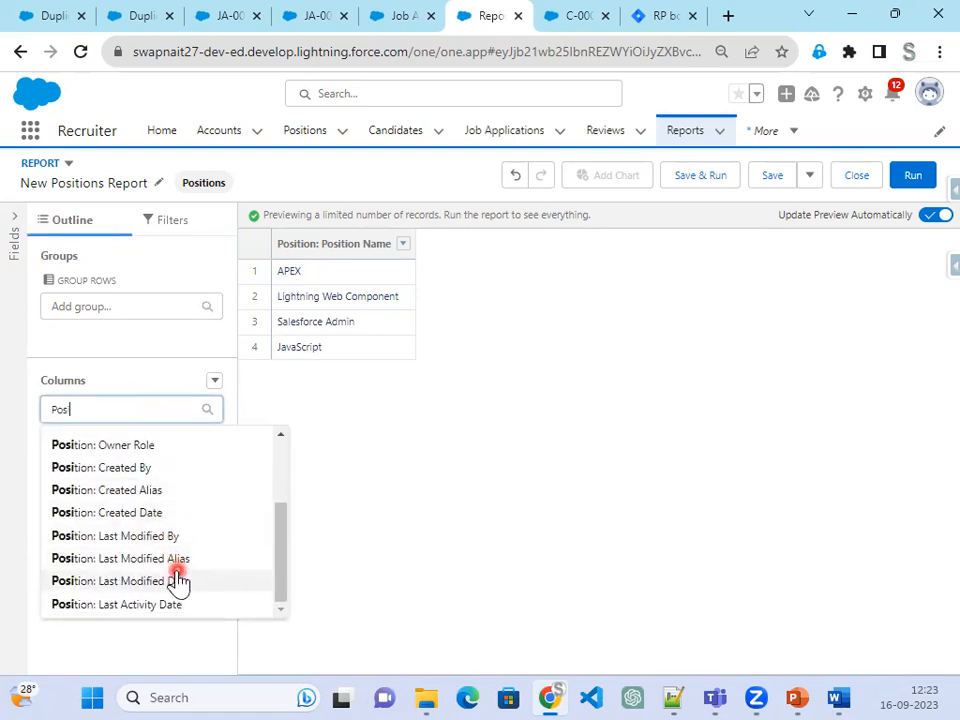
pyautogui.scroll(3, 178, 580)
pyautogui.press('BackSpace')
pyautogui.press('BackSpace')
pyautogui.press('BackSpace')
pyautogui.write('Sta')
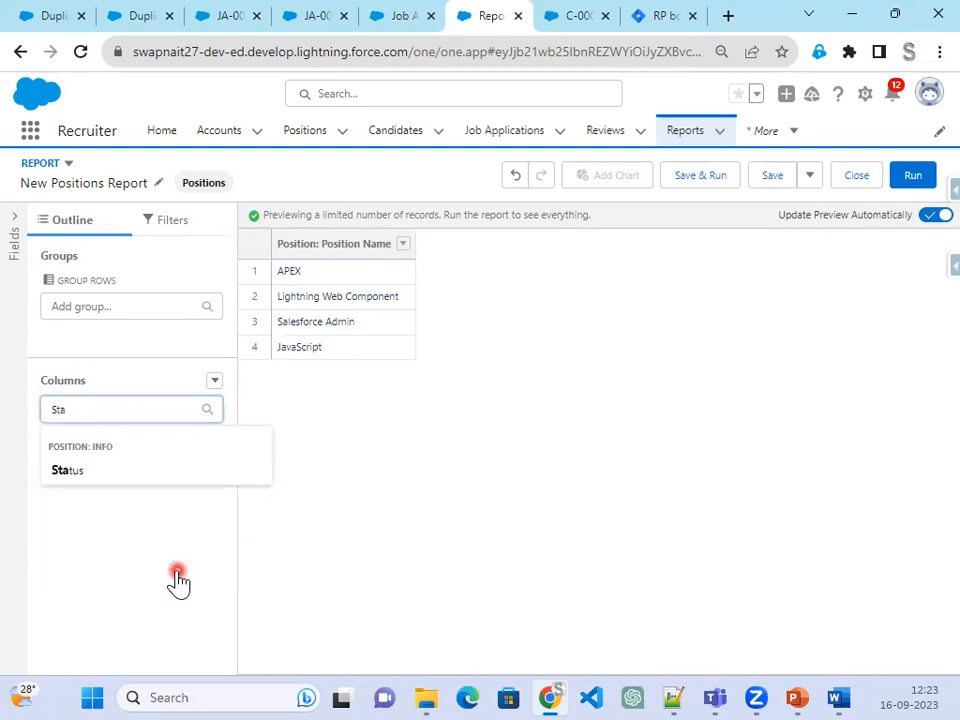
pyautogui.click(70, 472)
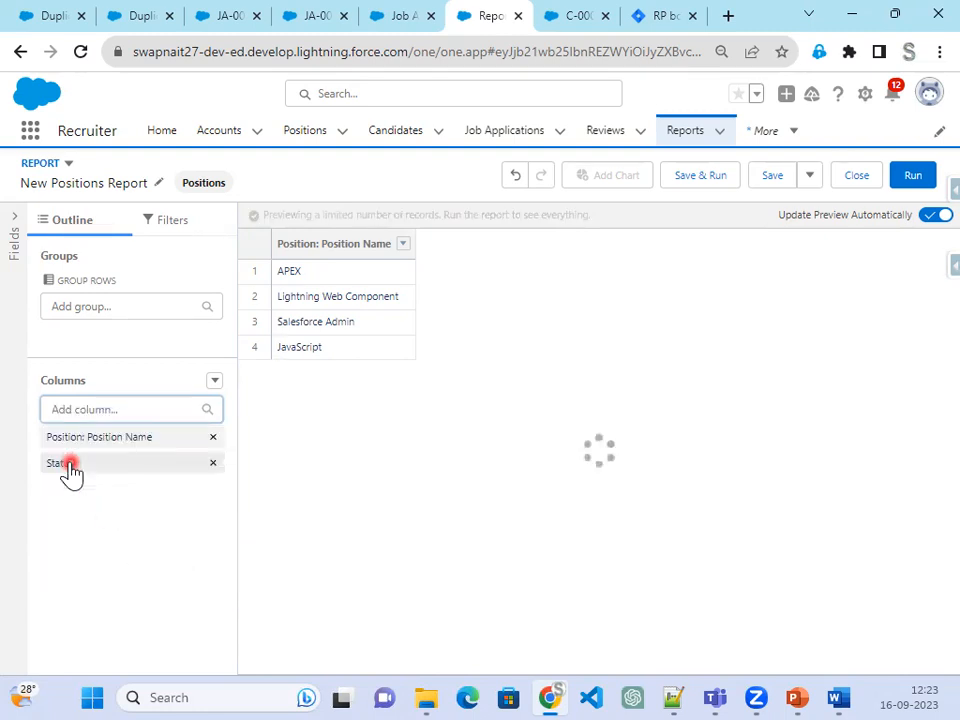
# Add the Close Date, Functional Area and Job Level columns to the positions report
pyautogui.click(105, 412)
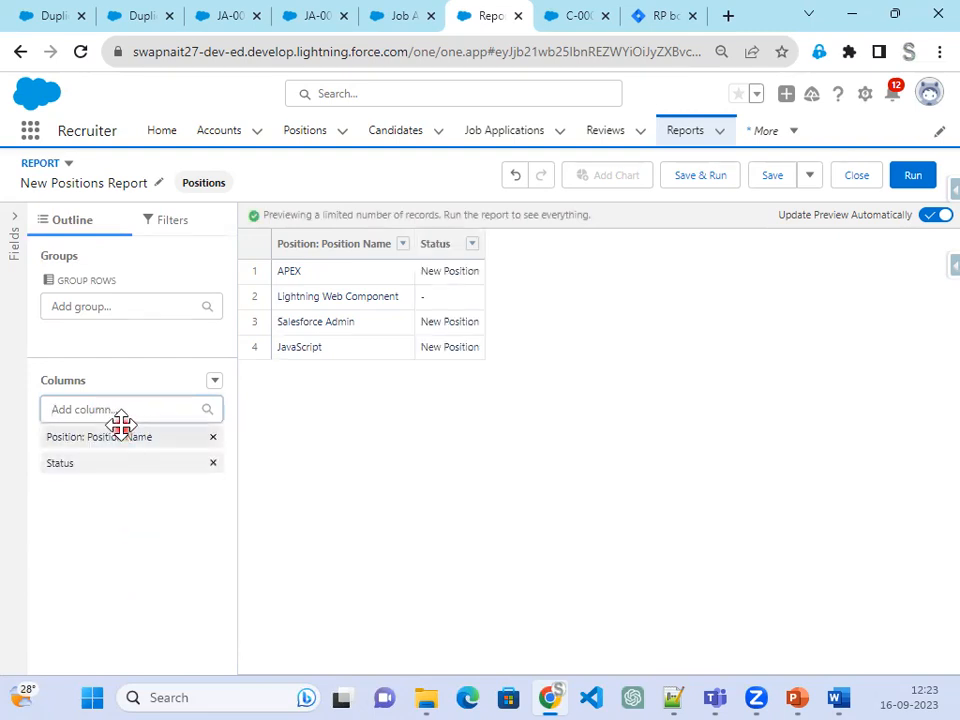
pyautogui.click(121, 409)
pyautogui.click(96, 540)
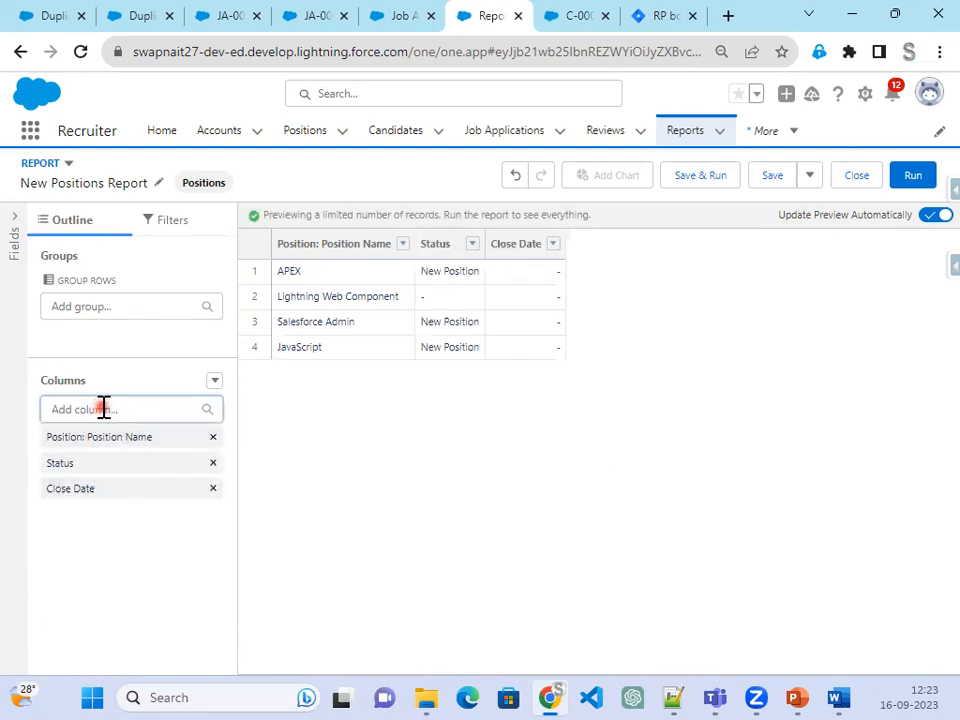
pyautogui.click(104, 409)
pyautogui.click(137, 577)
pyautogui.click(131, 411)
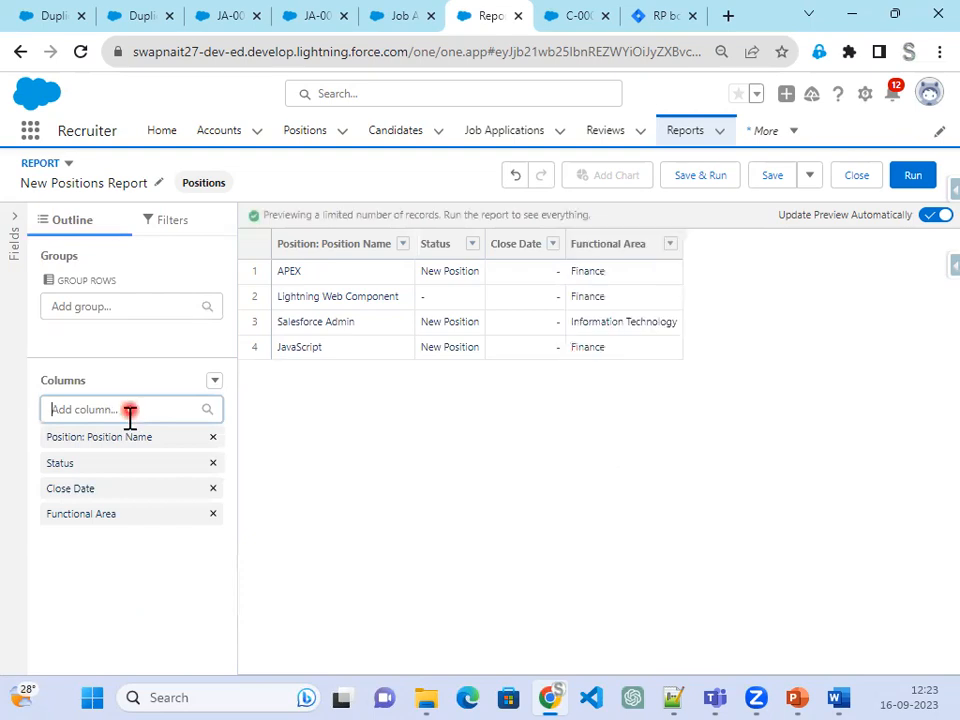
pyautogui.scroll(-4, 113, 600)
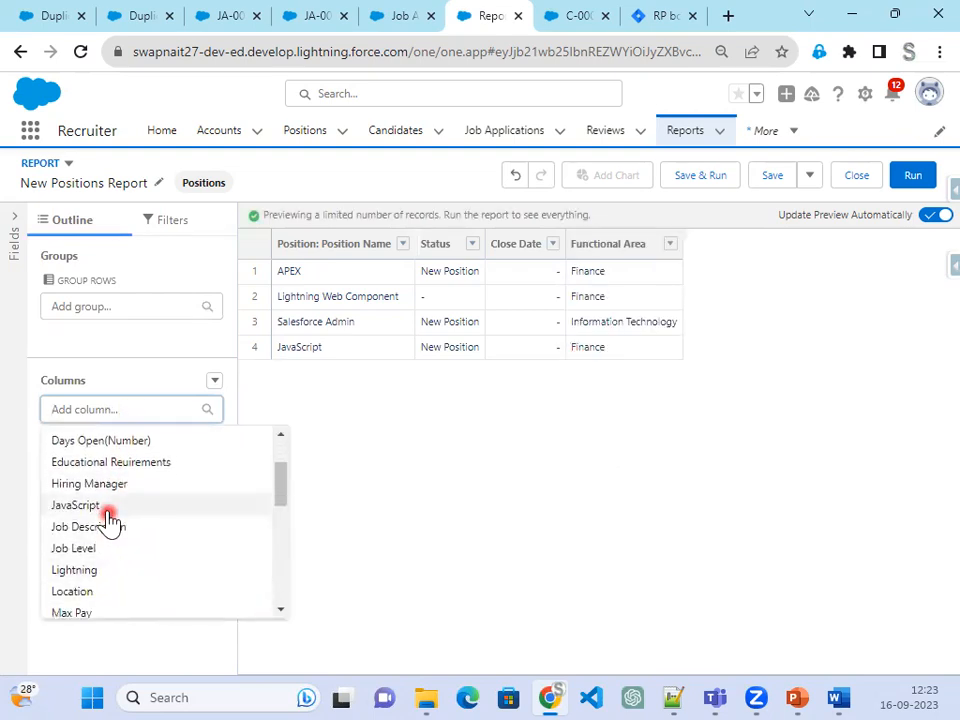
pyautogui.click(103, 550)
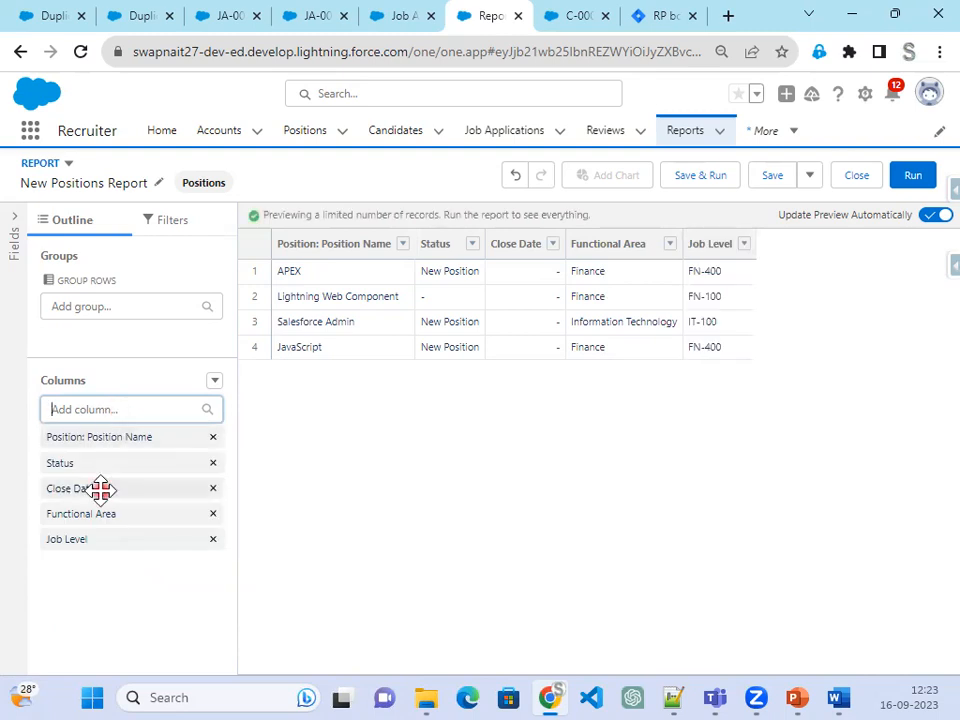
# Add the Job Description and Severity columns to the positions report
pyautogui.click(124, 407)
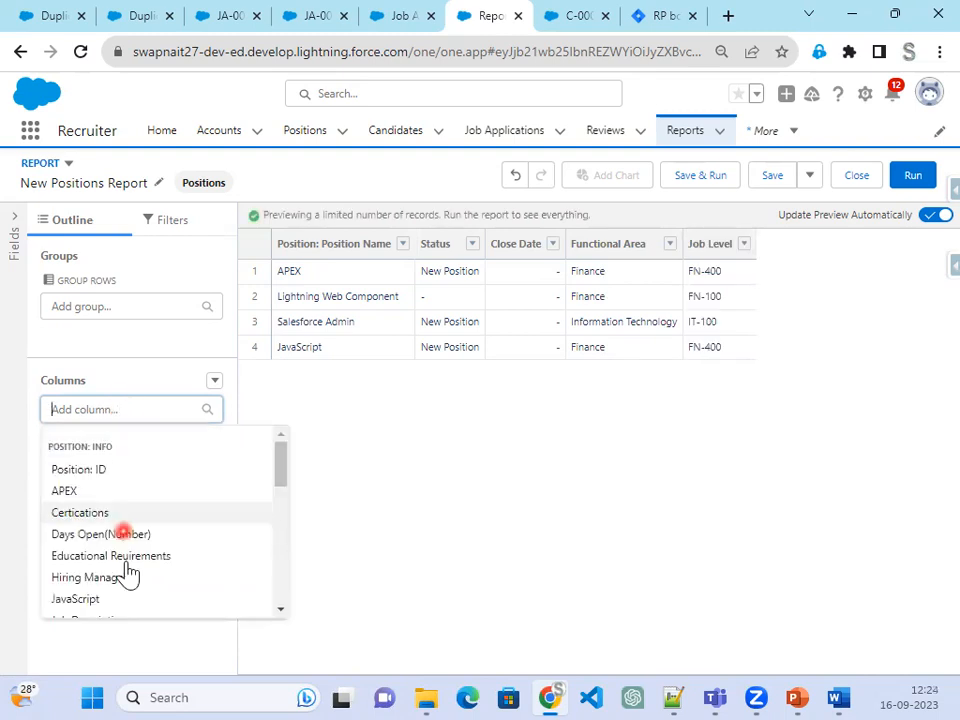
pyautogui.scroll(-2, 139, 612)
pyautogui.click(135, 537)
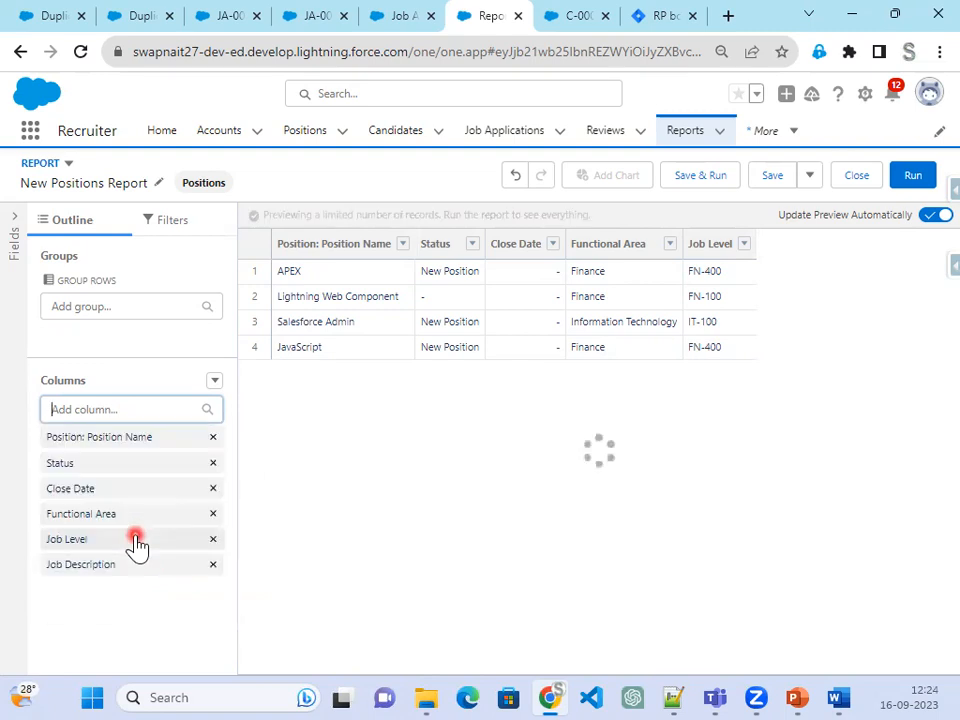
pyautogui.click(130, 414)
pyautogui.scroll(-3, 150, 549)
pyautogui.click(146, 566)
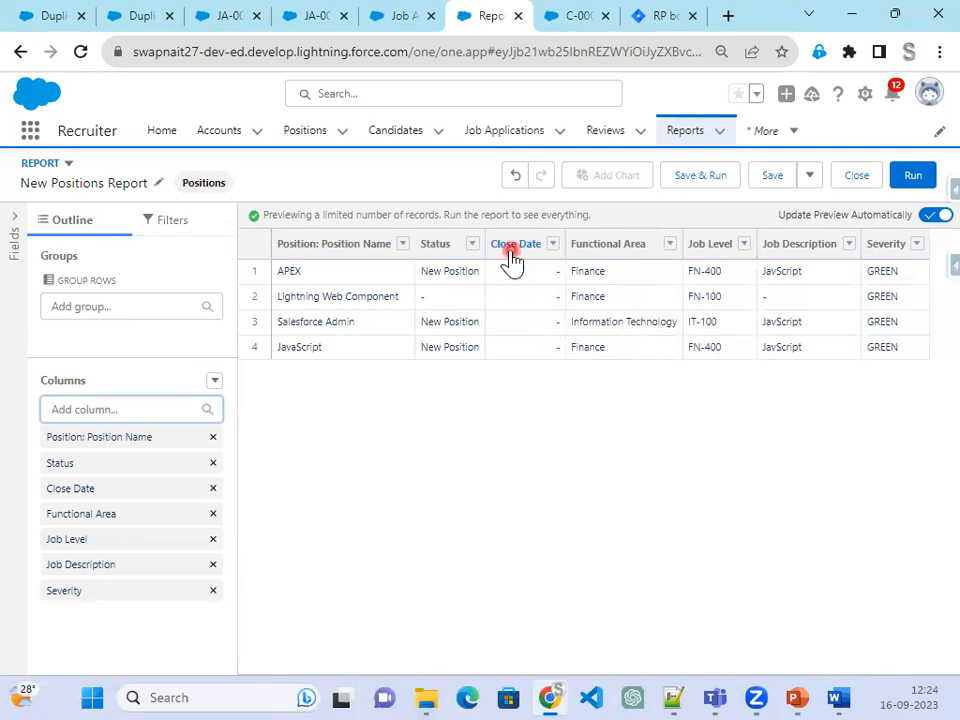
# Group the report's rows by the Status field and run the report
pyautogui.click(474, 245)
pyautogui.click(607, 332)
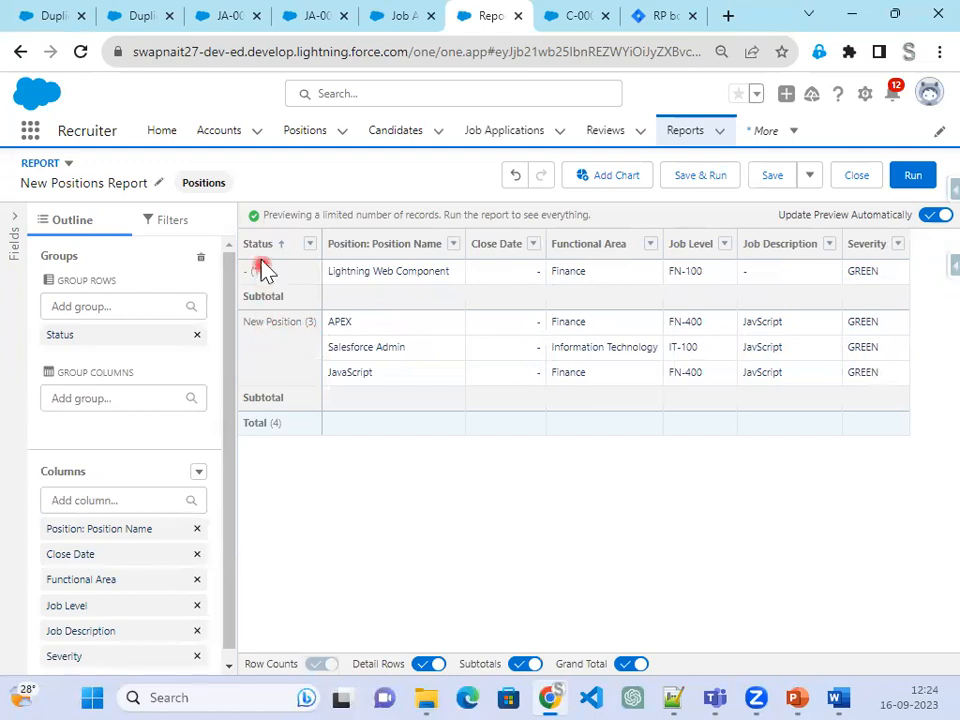
pyautogui.click(908, 180)
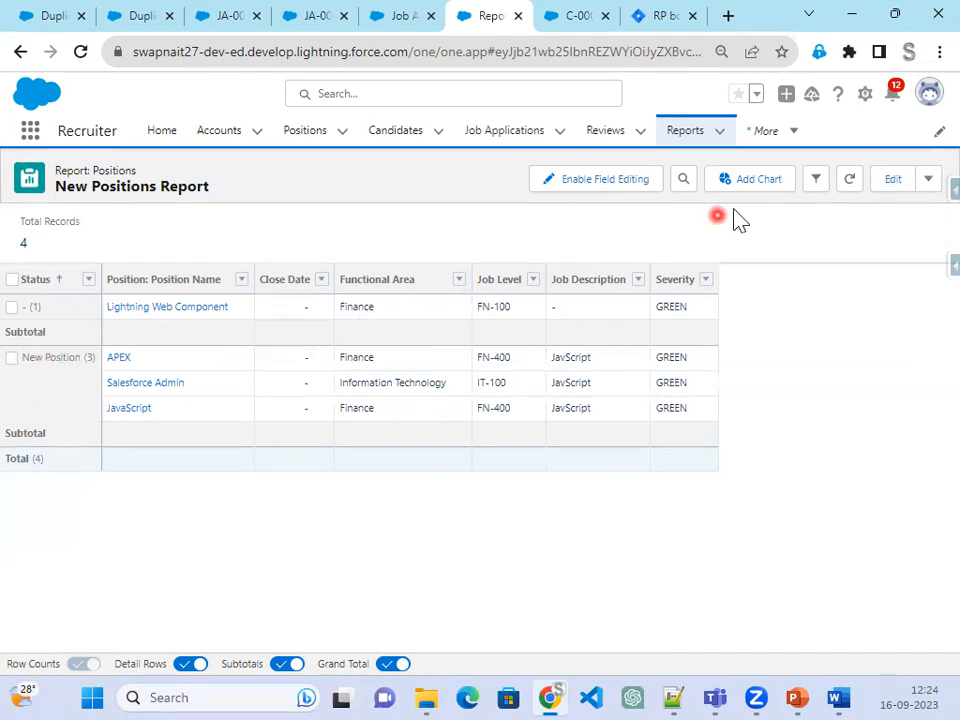
# Return the positions report to editing and open the list of fields available for a new filter
pyautogui.click(891, 194)
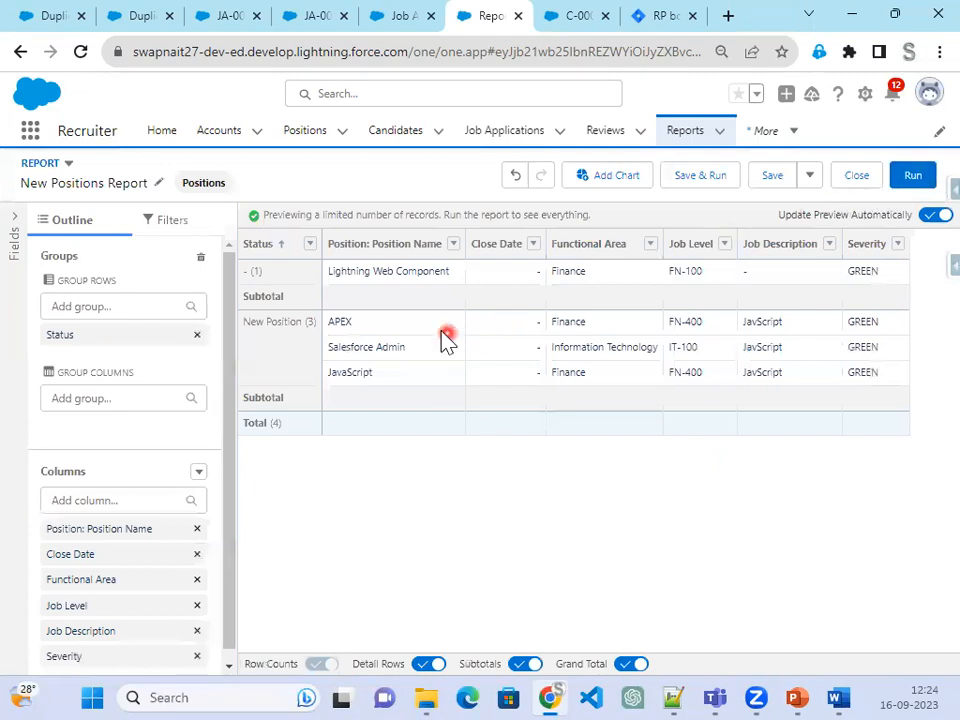
pyautogui.click(180, 221)
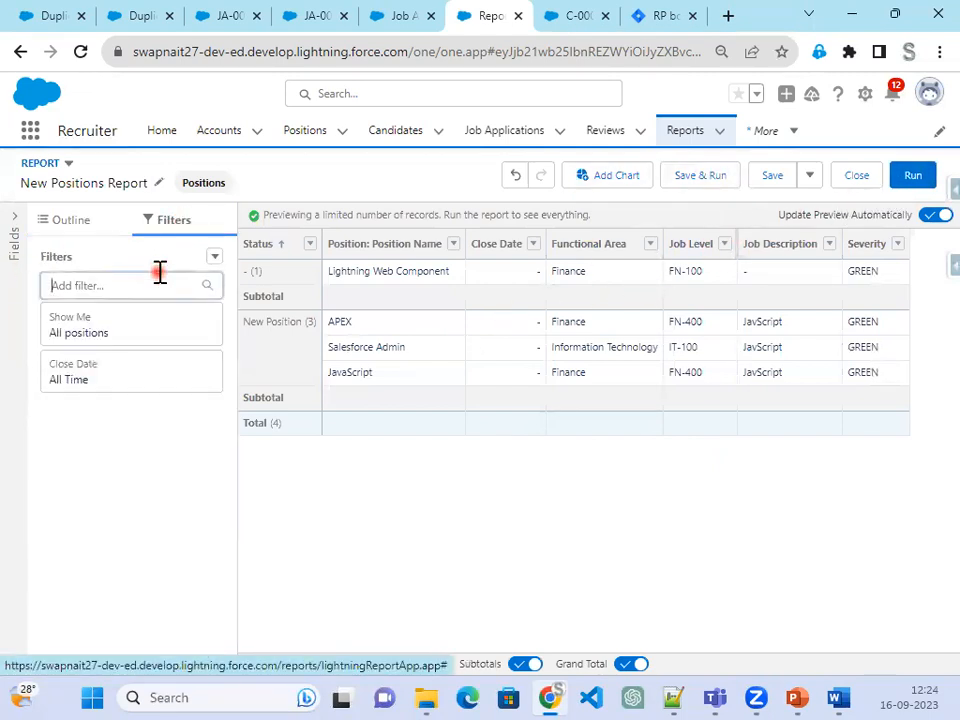
pyautogui.click(159, 280)
pyautogui.scroll(-3, 206, 437)
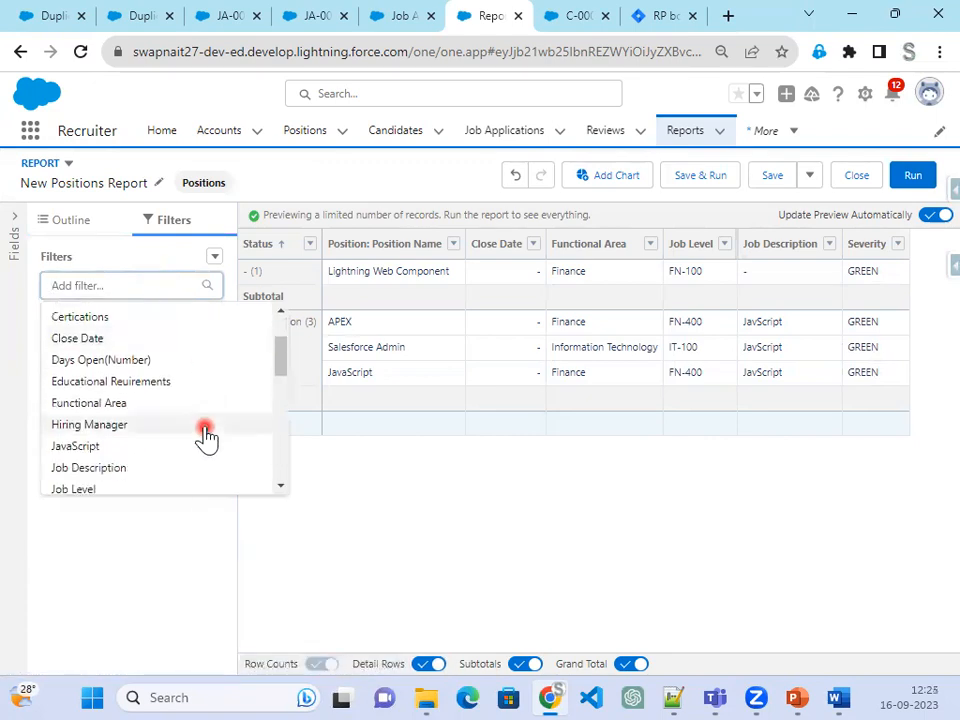
pyautogui.scroll(-3, 206, 437)
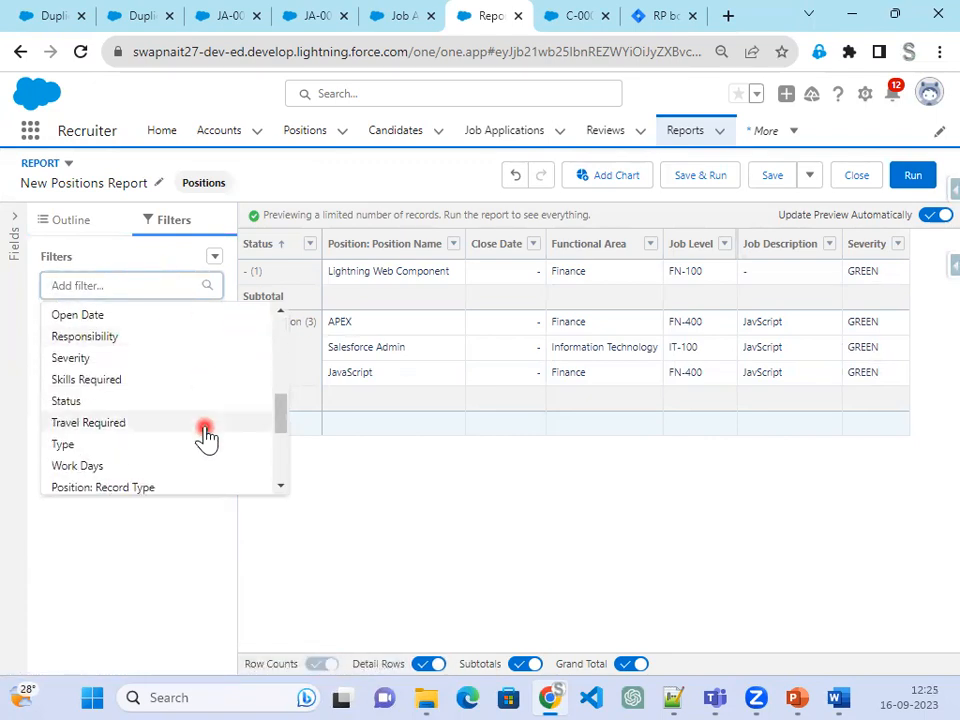
# Add a Status filter to the report that equals New Position, Open-Approved and Pending Approval
pyautogui.click(188, 402)
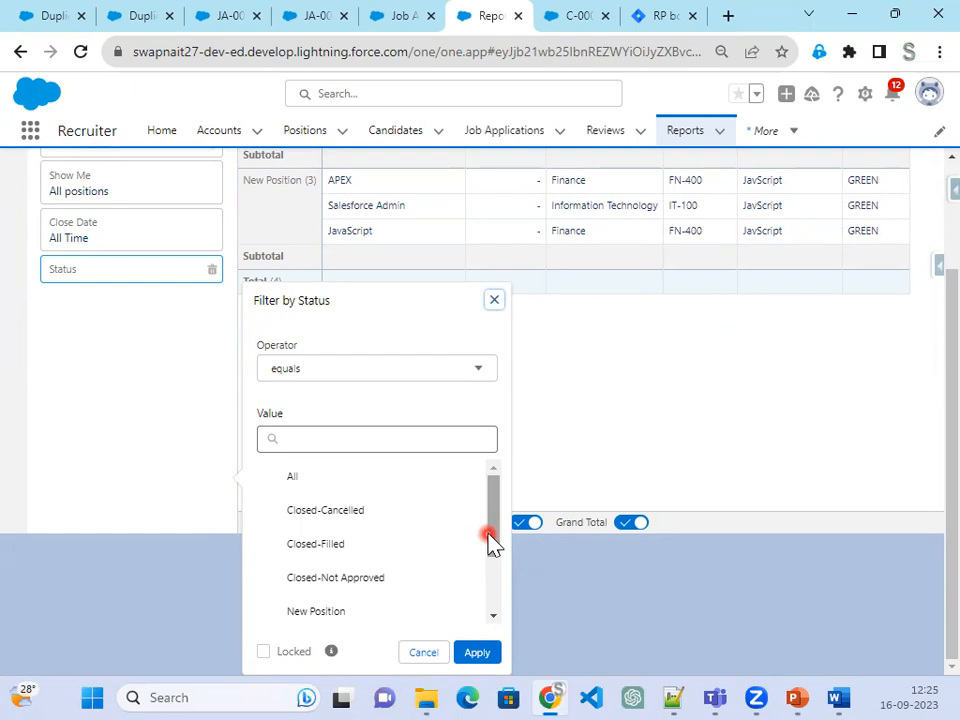
pyautogui.click(490, 540)
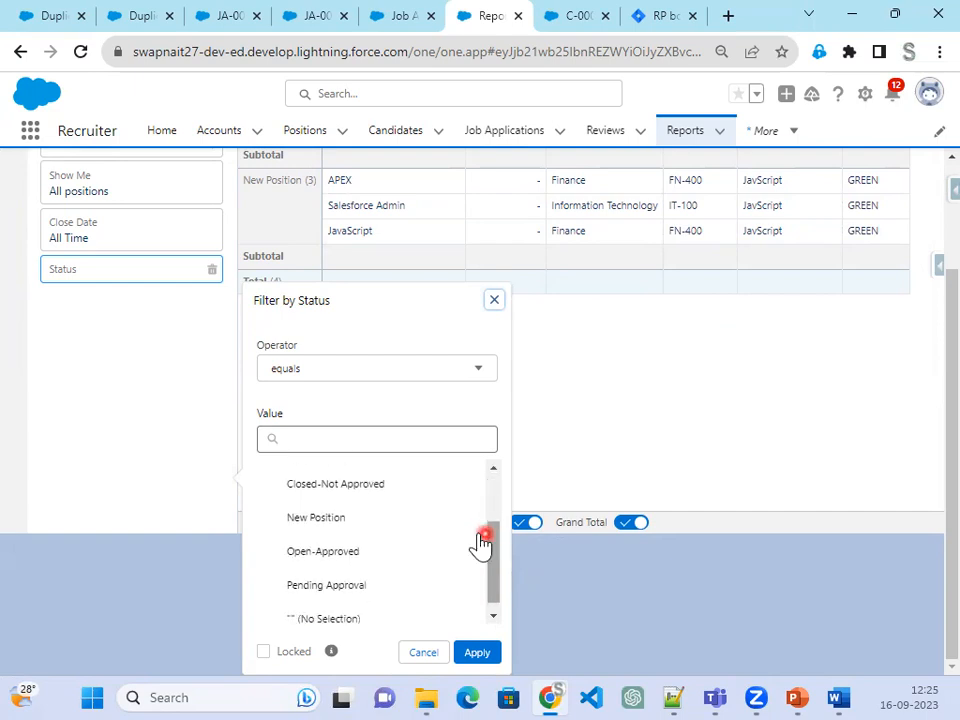
pyautogui.click(391, 524)
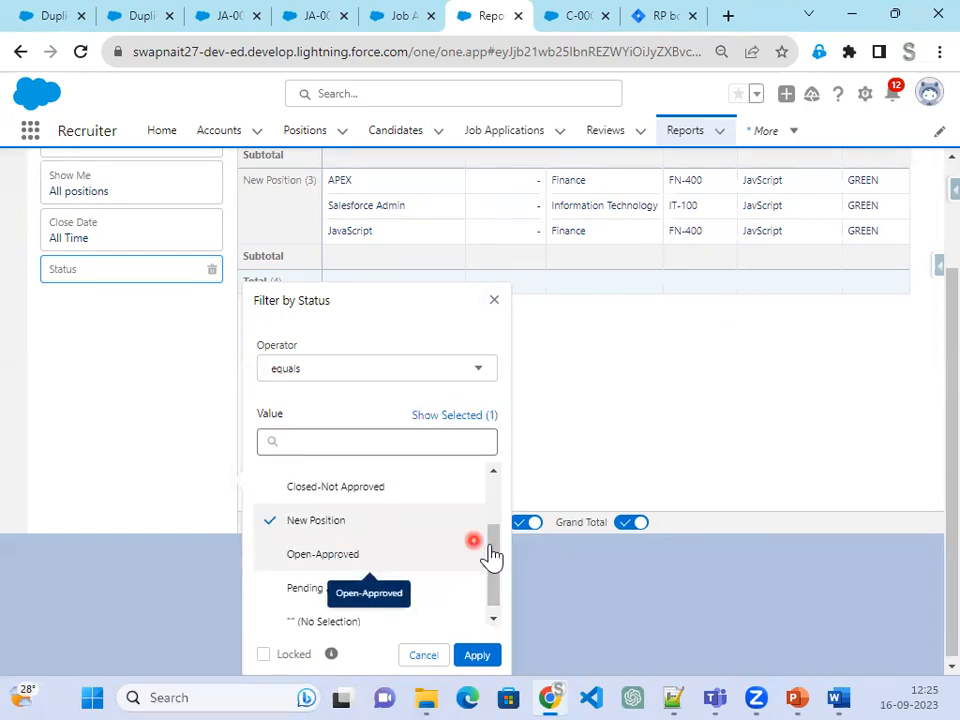
pyautogui.click(398, 568)
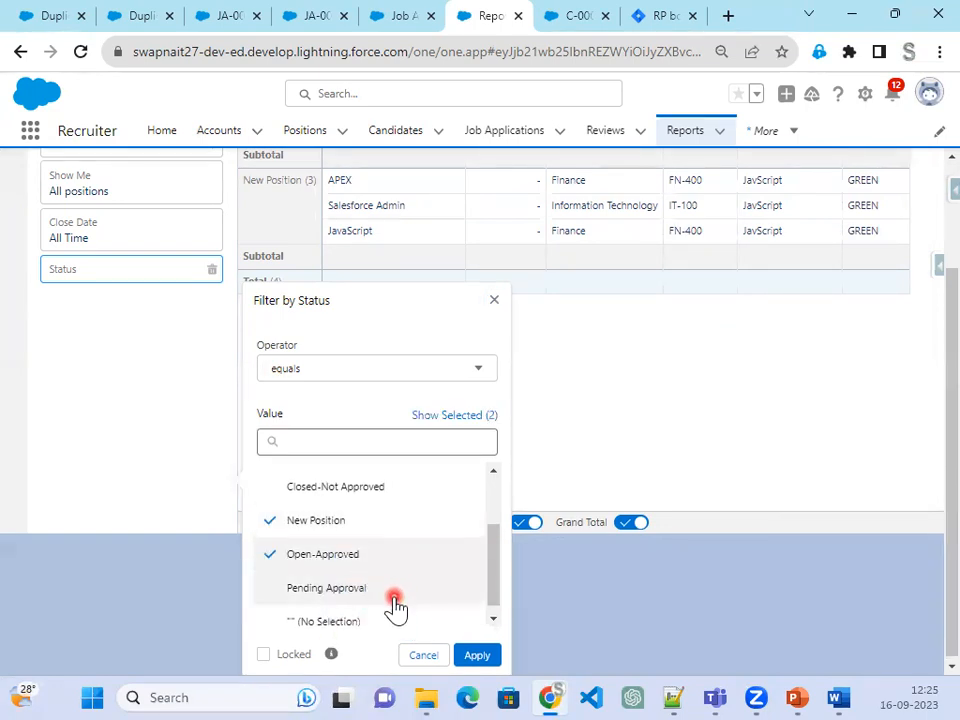
pyautogui.click(402, 596)
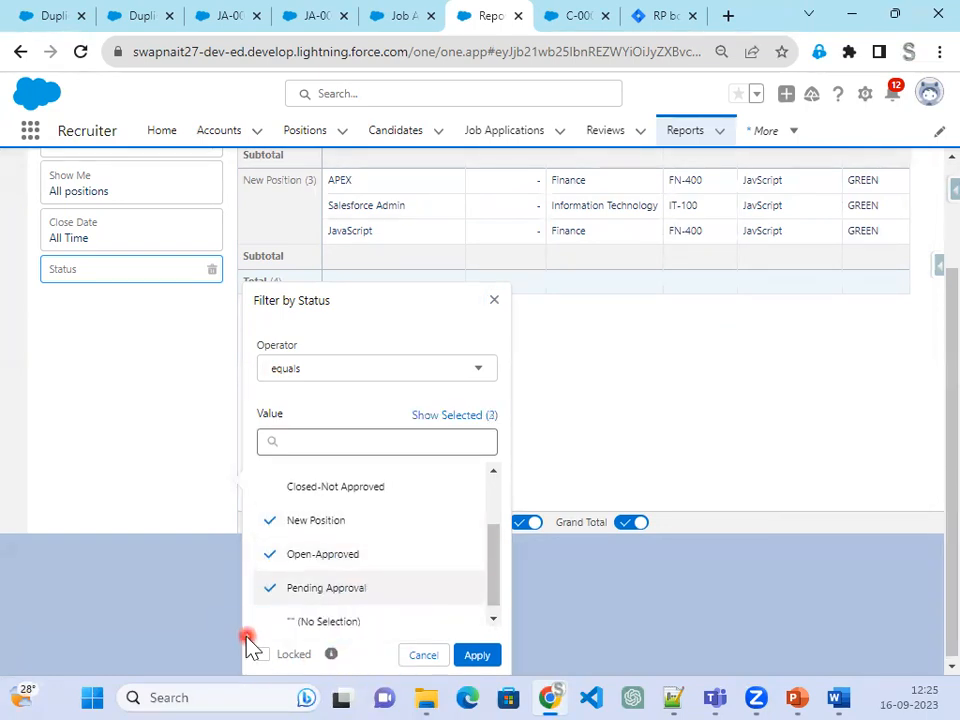
pyautogui.click(484, 658)
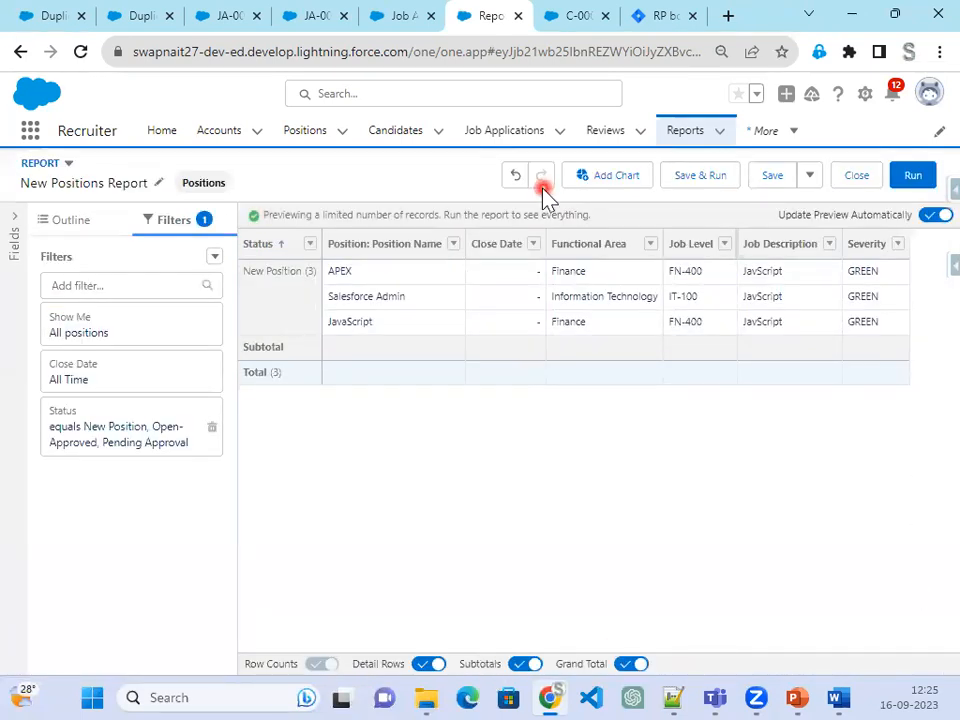
# Save the report as "New Positions Report" in the Admin Project folder
pyautogui.click(780, 183)
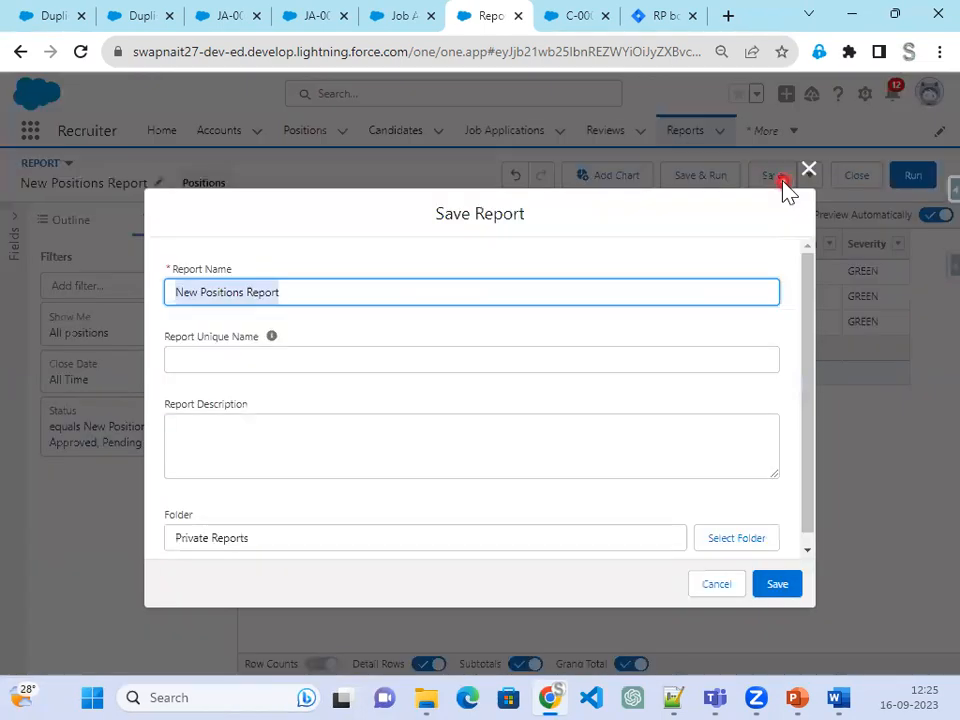
pyautogui.click(270, 293)
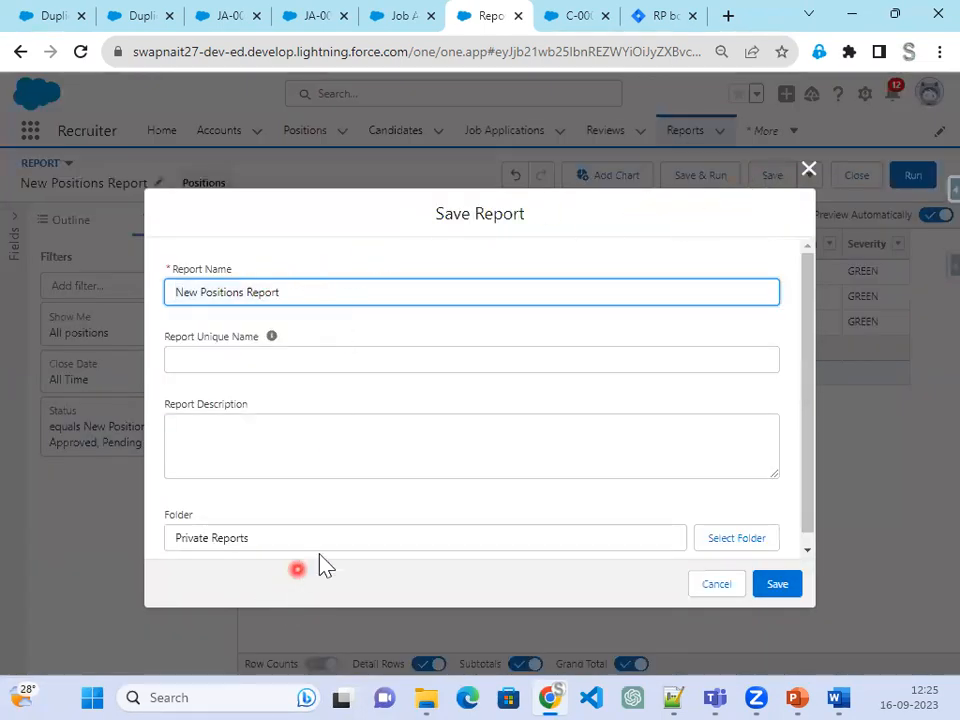
pyautogui.click(758, 542)
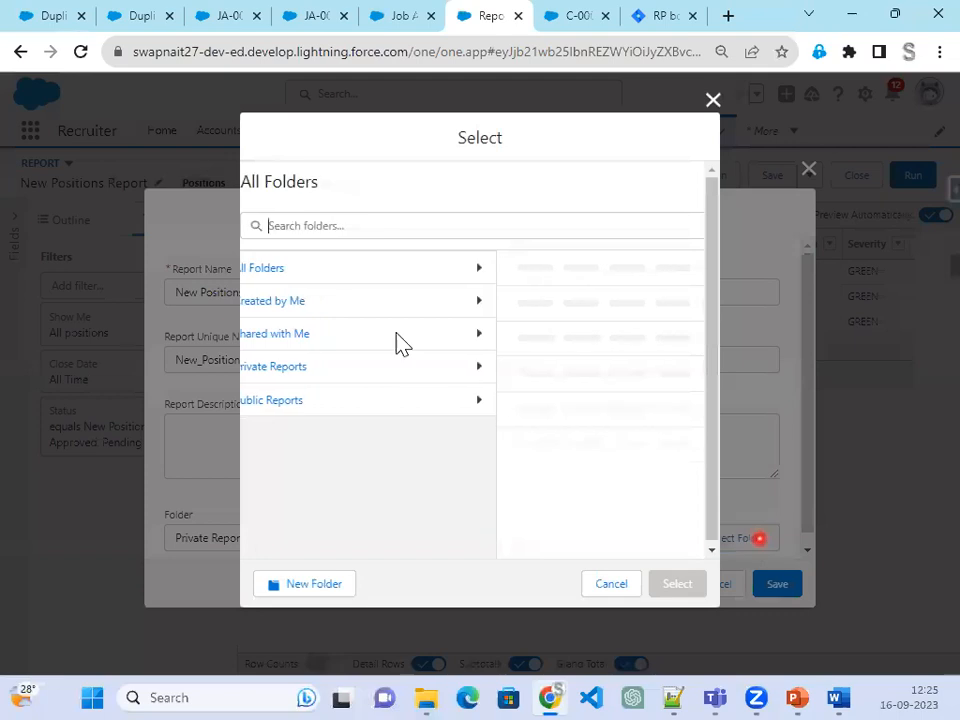
pyautogui.click(242, 240)
pyautogui.click(417, 270)
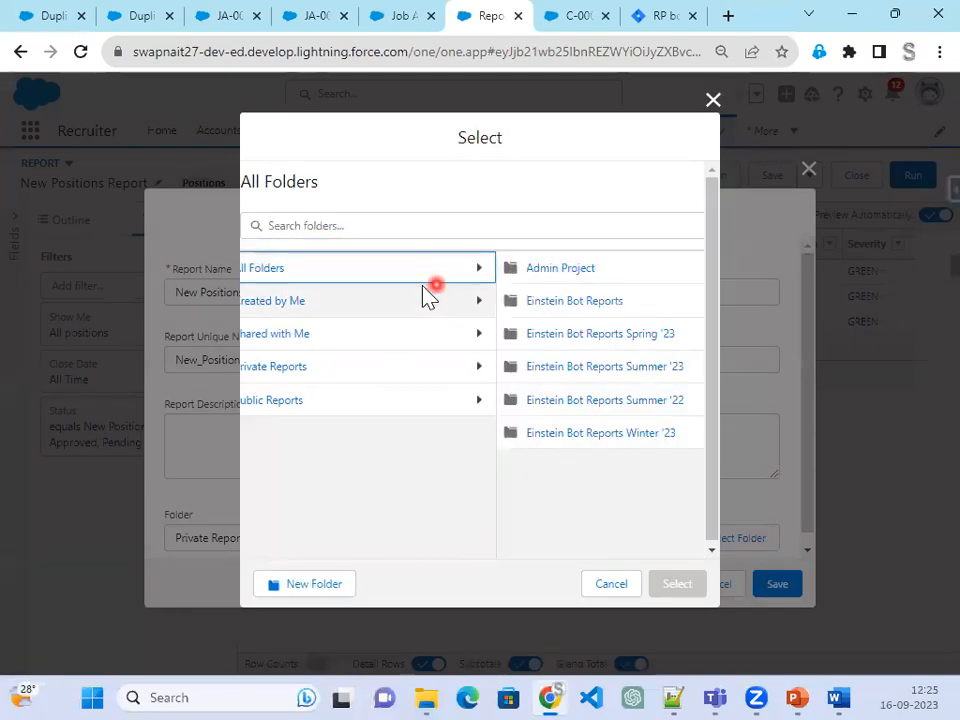
pyautogui.click(606, 280)
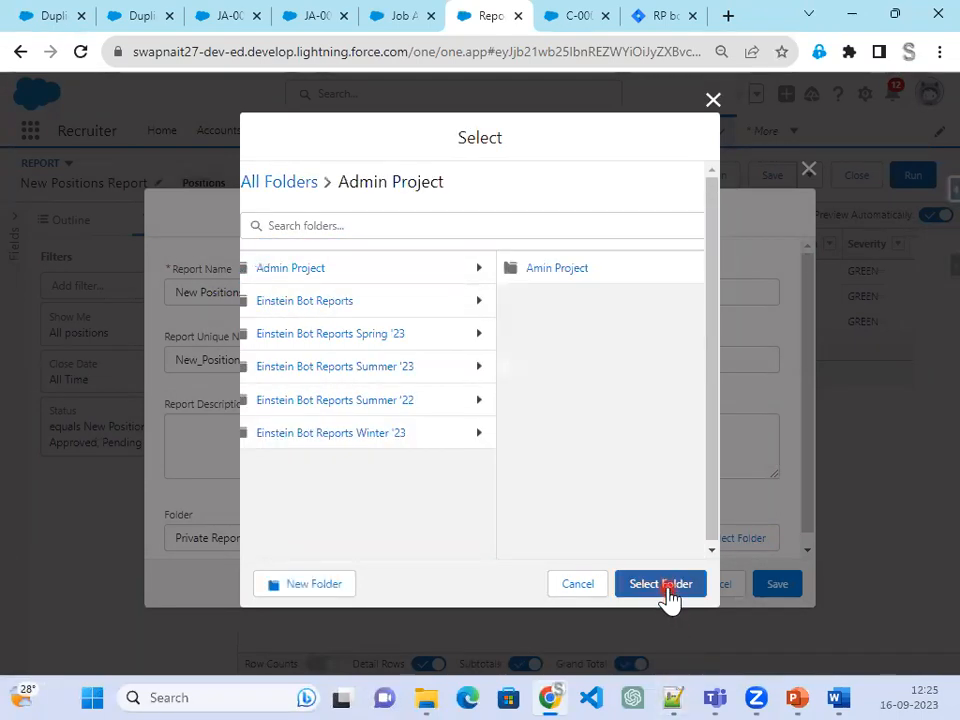
pyautogui.click(665, 584)
pyautogui.click(759, 583)
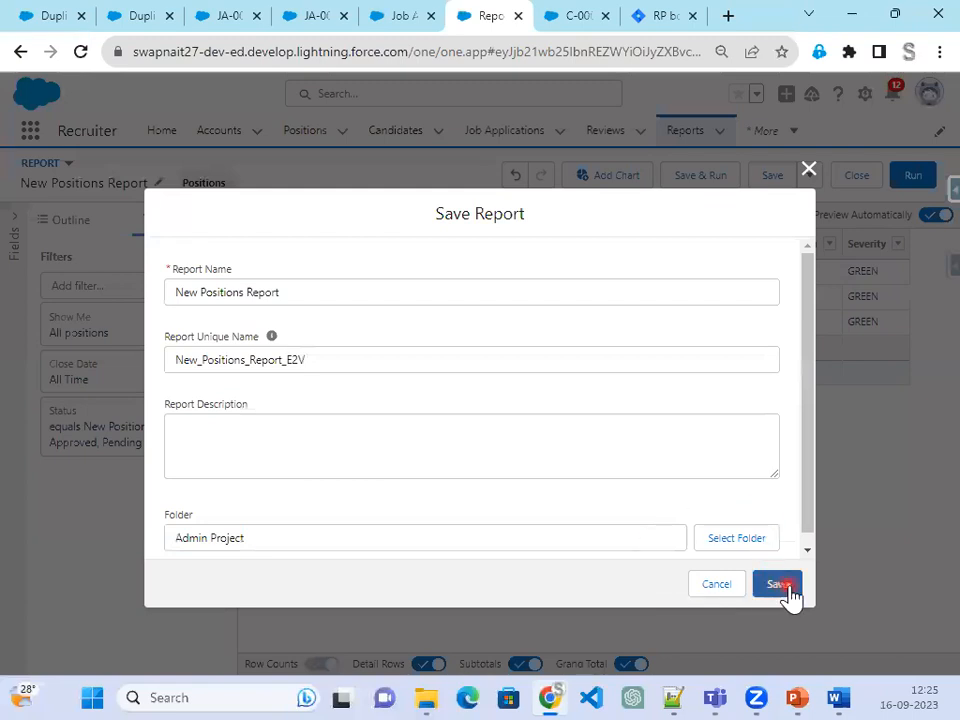
pyautogui.click(790, 586)
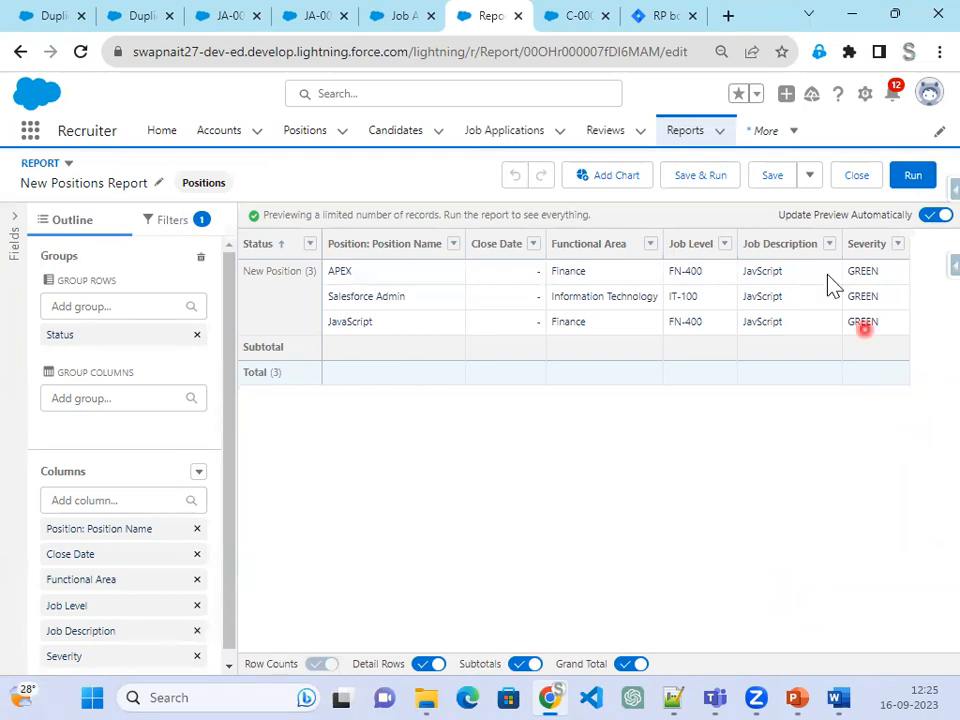
# Add a bar chart of Record Count by Status with values shown and no reference line, and save and run the report
pyautogui.click(617, 180)
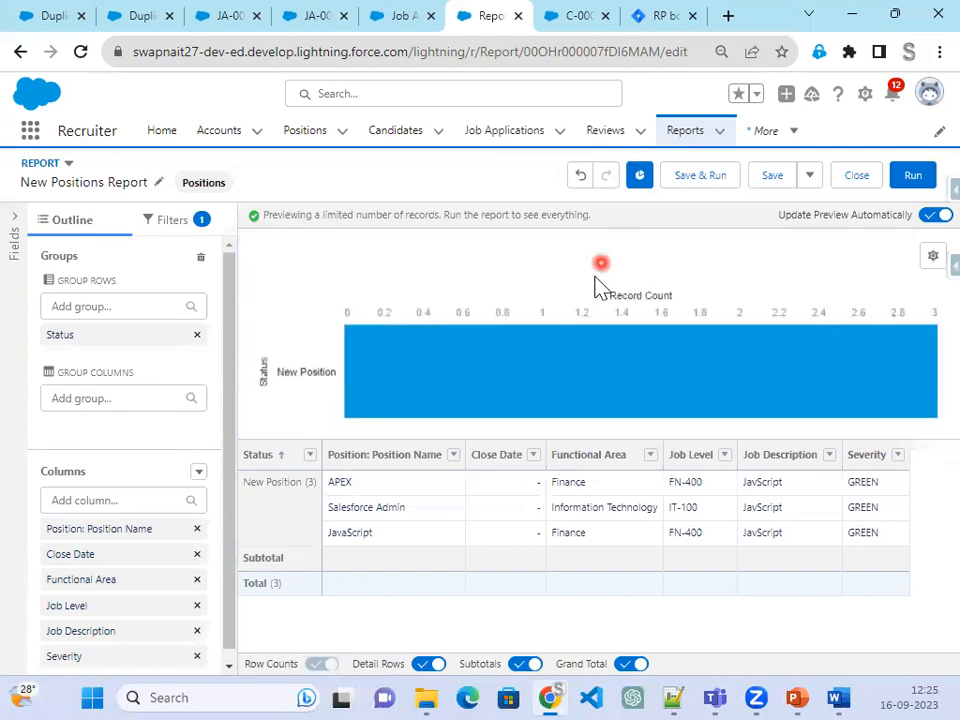
pyautogui.click(929, 260)
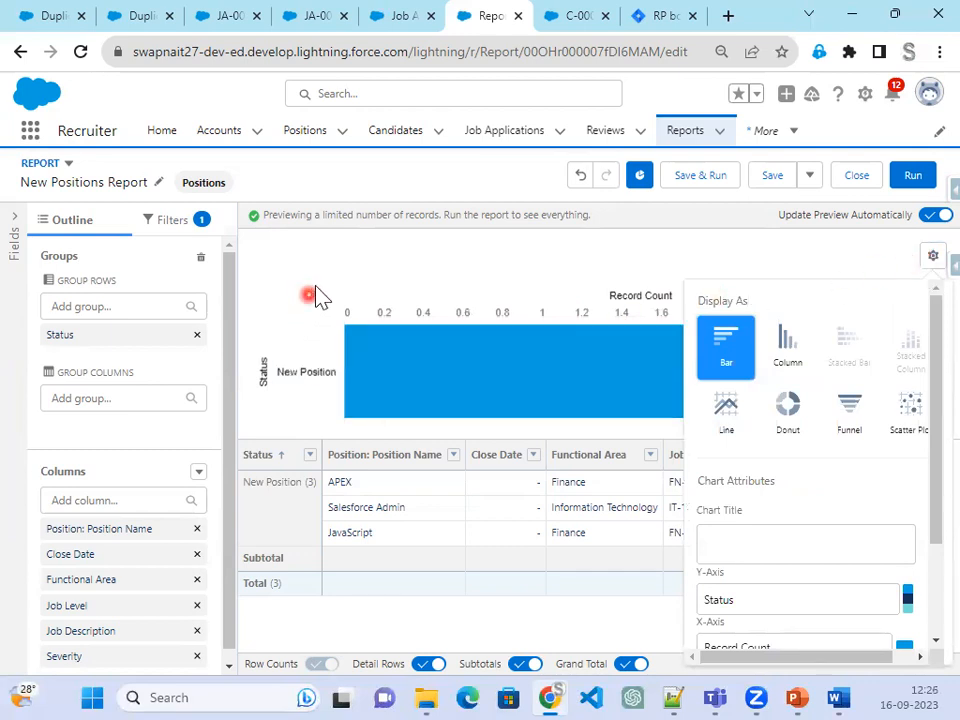
pyautogui.scroll(-1, 760, 520)
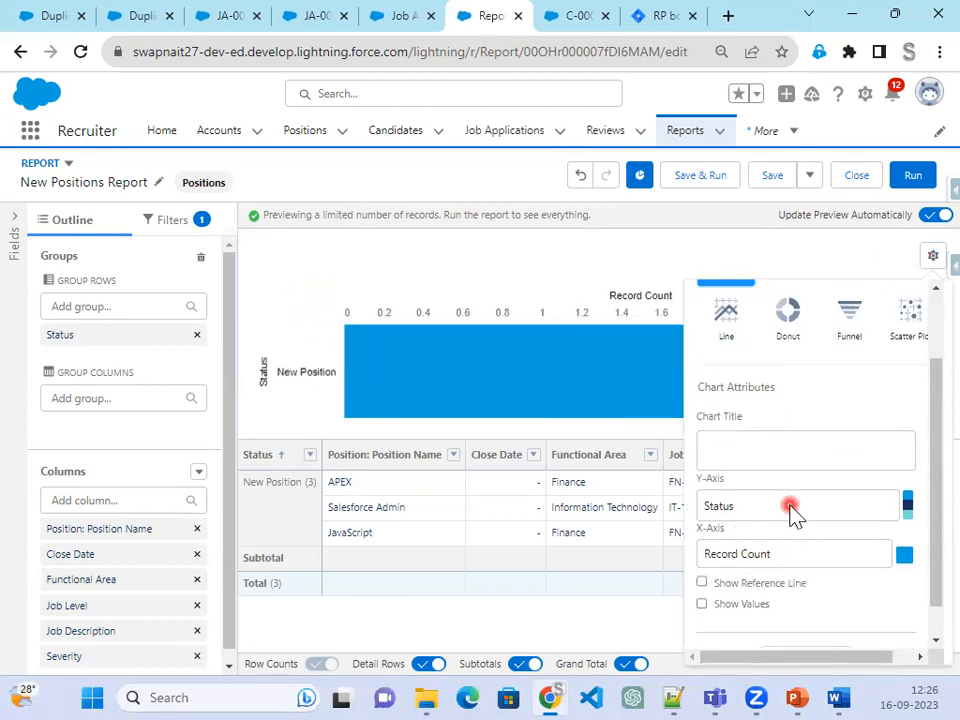
pyautogui.click(782, 584)
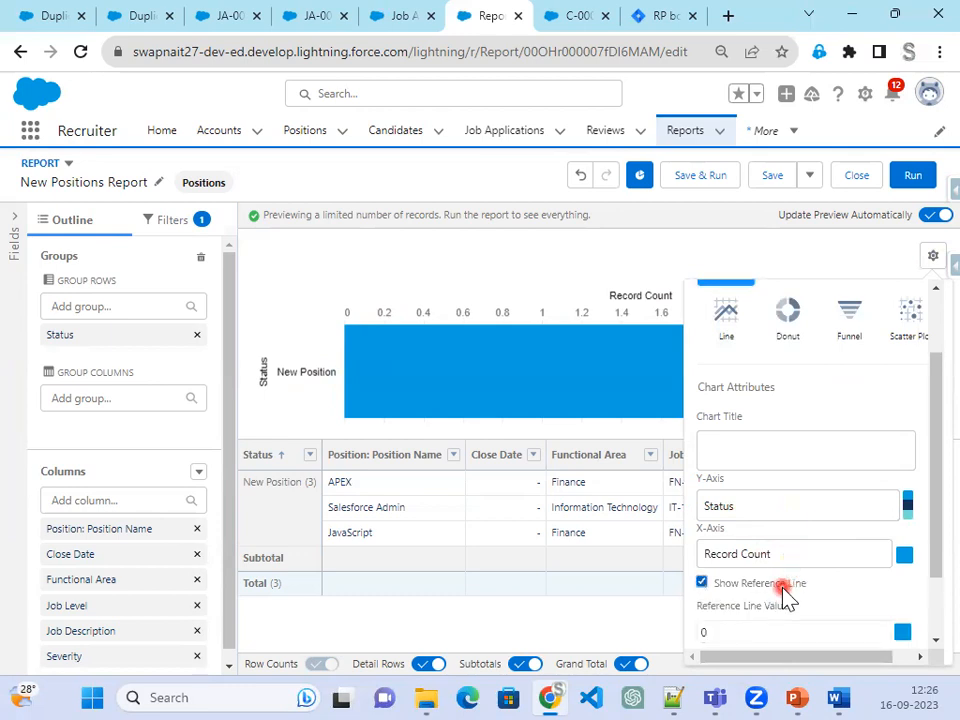
pyautogui.scroll(-1, 880, 580)
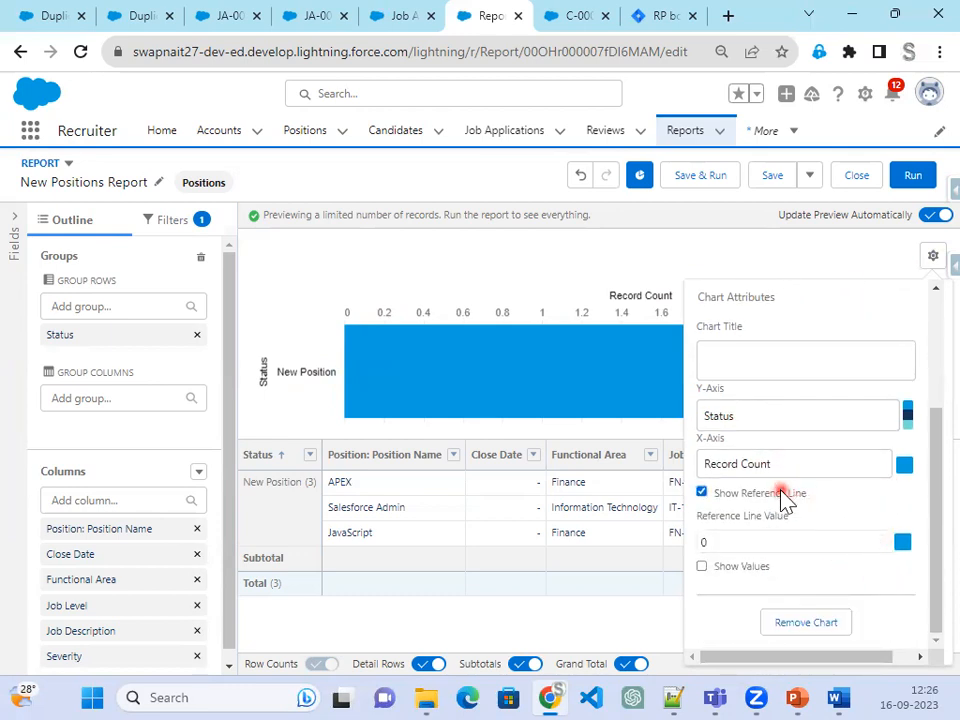
pyautogui.click(785, 495)
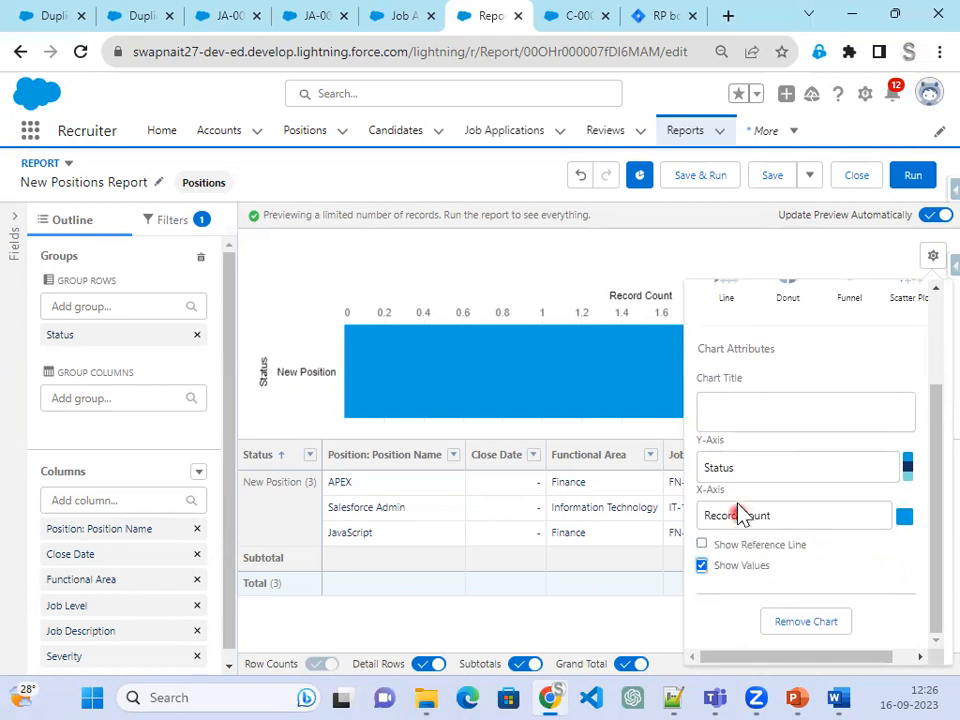
pyautogui.click(783, 482)
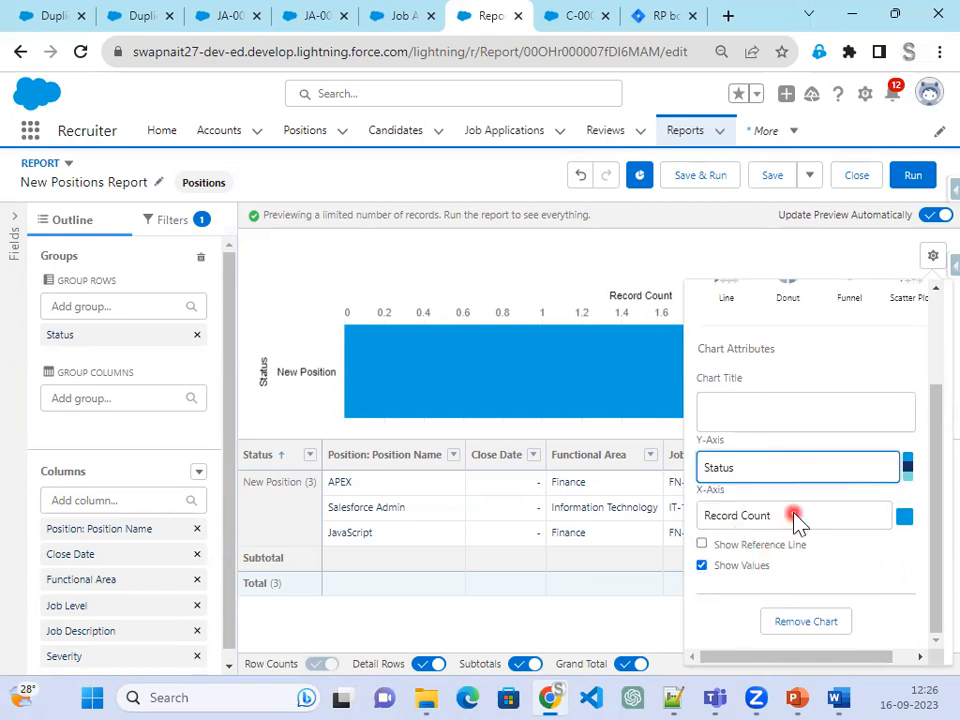
pyautogui.click(531, 281)
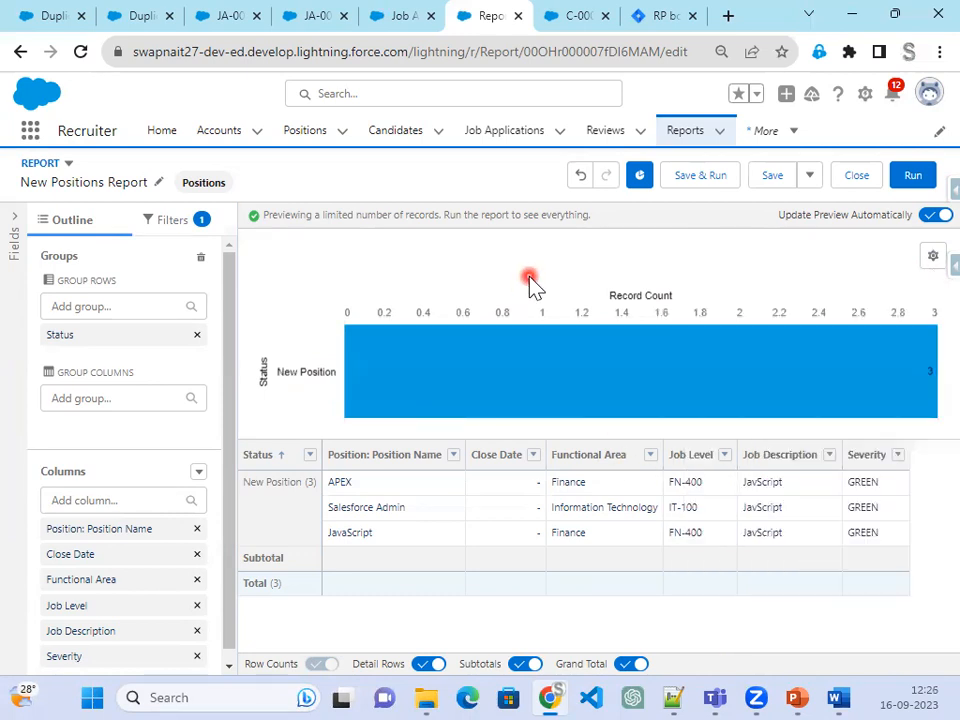
pyautogui.moveTo(921, 392)
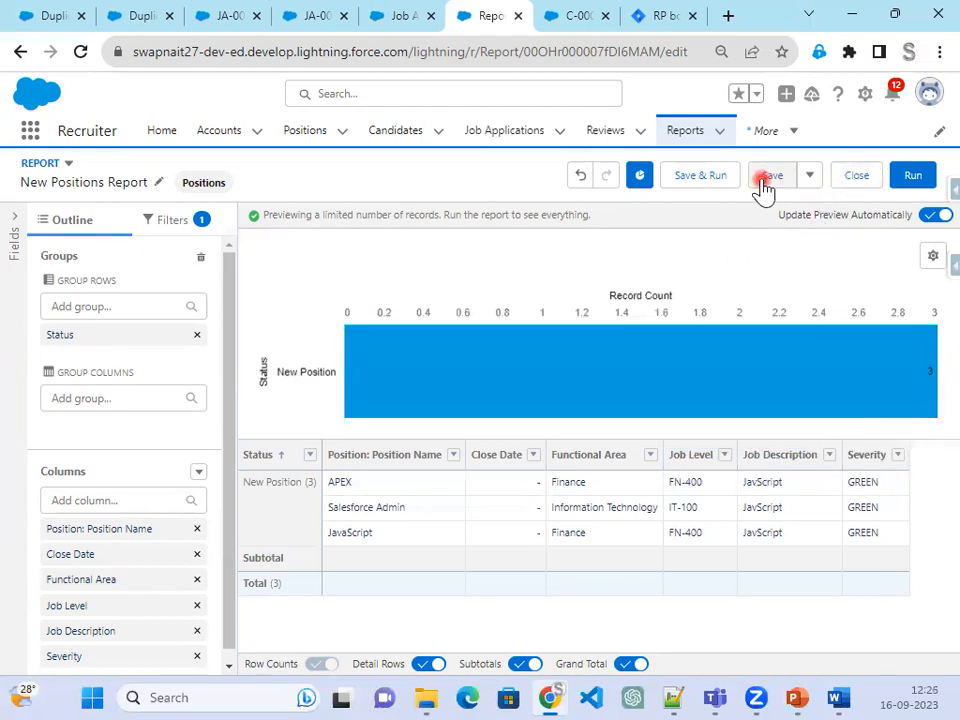
pyautogui.click(703, 178)
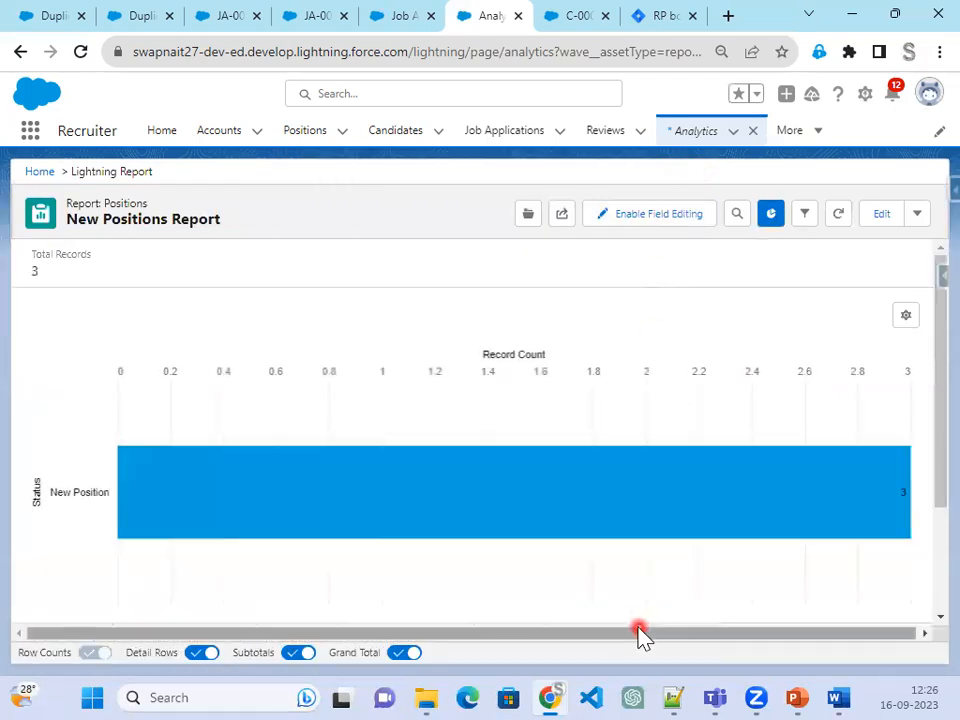
# Switch to the Jira board and move the RP-32 Summarize Reports issue to In Progress and on to Done
pyautogui.click(664, 18)
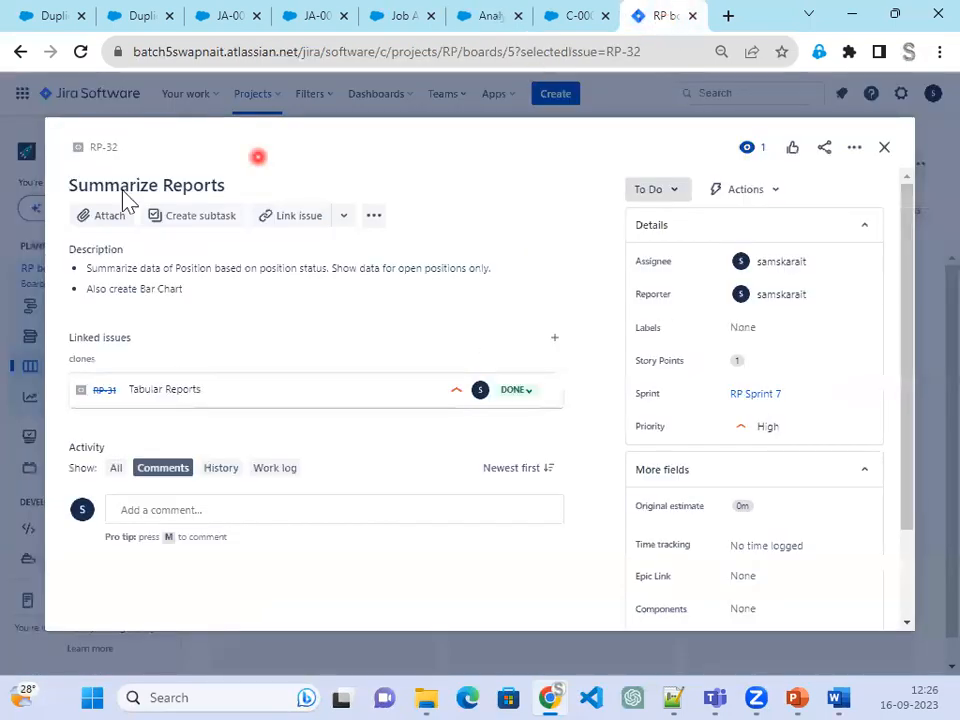
pyautogui.click(680, 190)
pyautogui.click(663, 222)
pyautogui.click(669, 195)
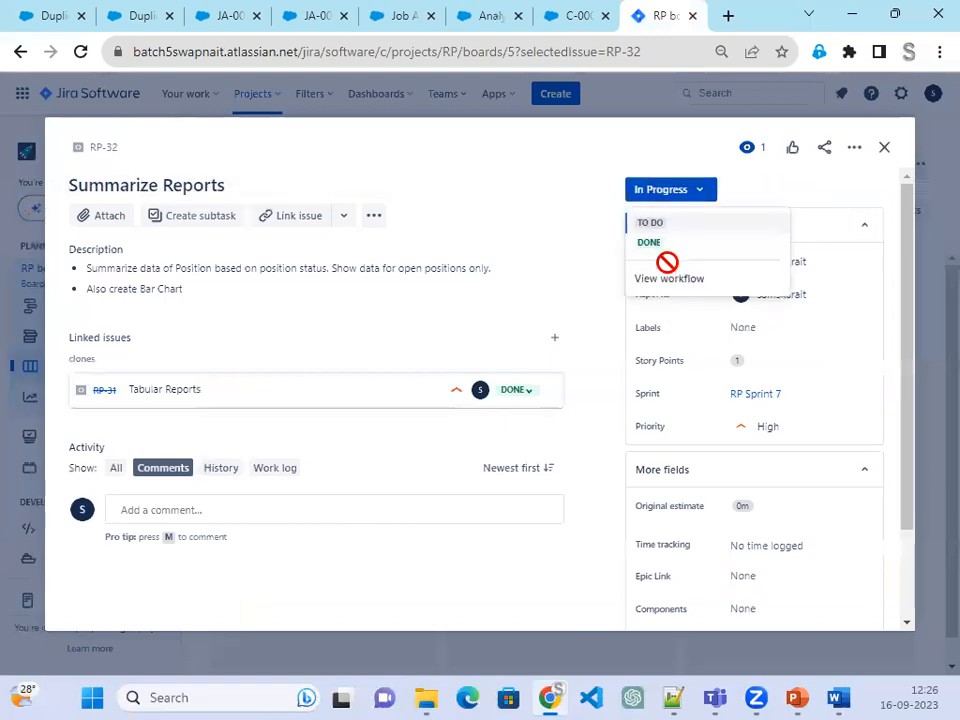
pyautogui.click(668, 246)
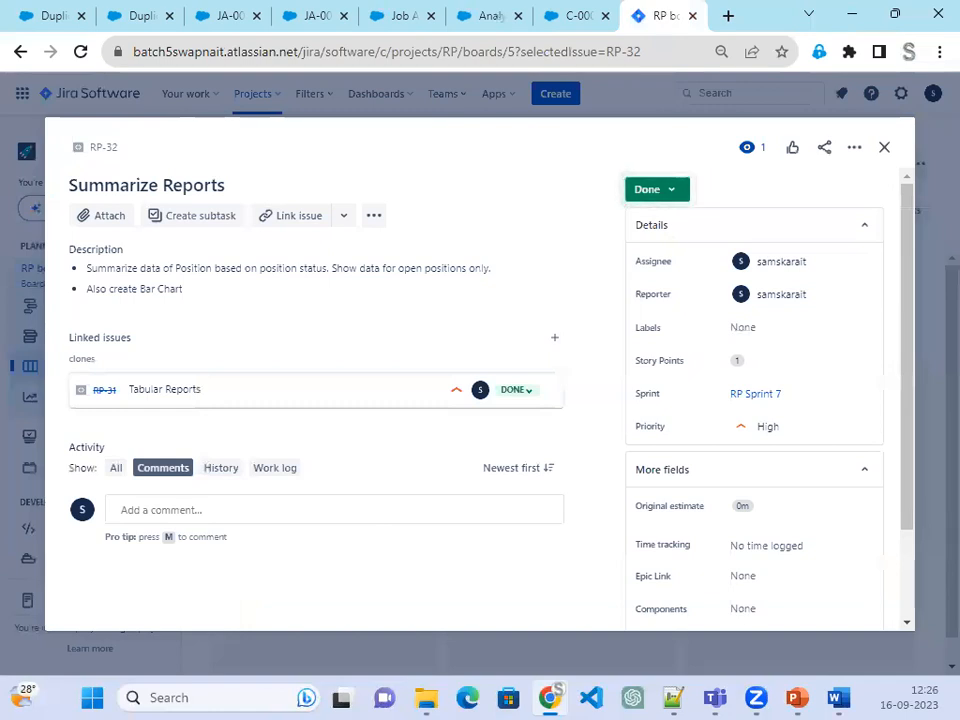
# Switch to the Project presentation in PowerPoint and read the Step 42 and Step 43 report requirements
pyautogui.hotkey('alt', 'Tab')
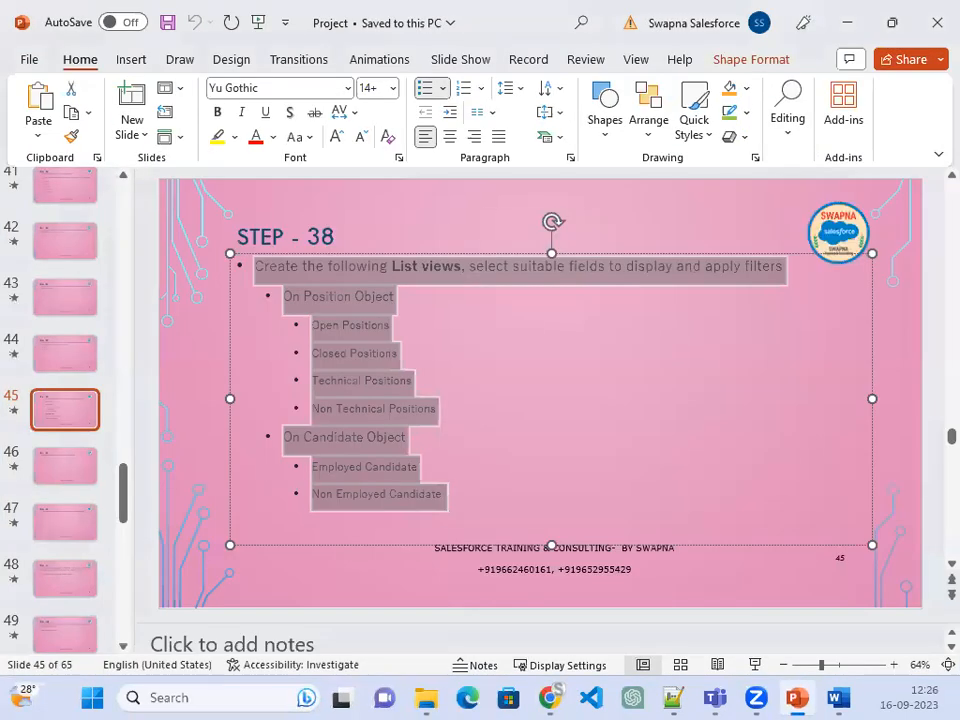
pyautogui.scroll(-3, 634, 445)
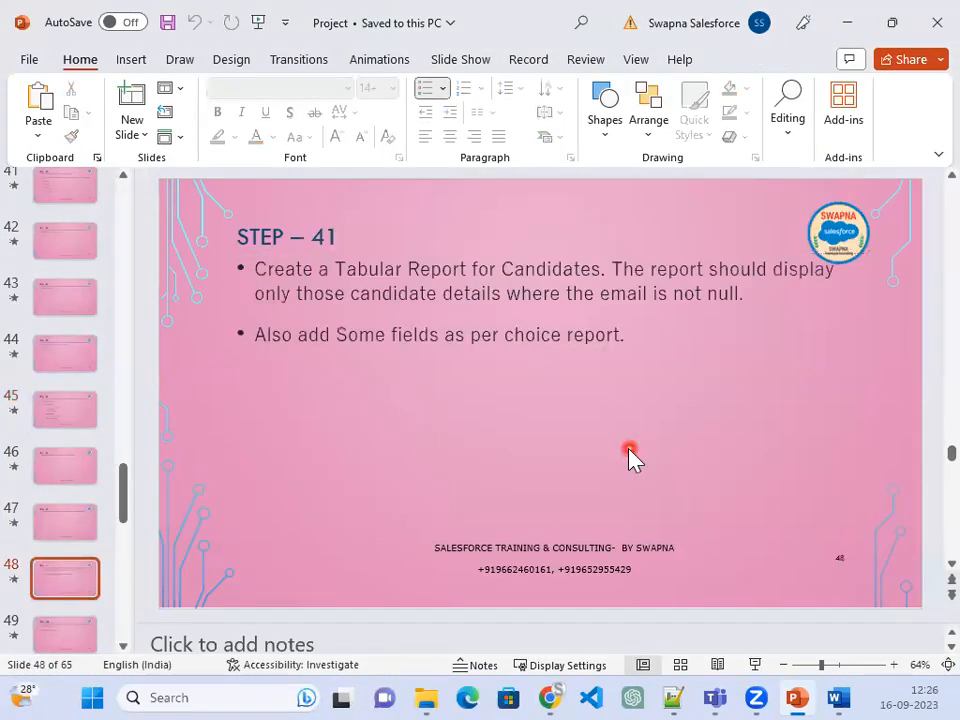
pyautogui.scroll(-2, 629, 458)
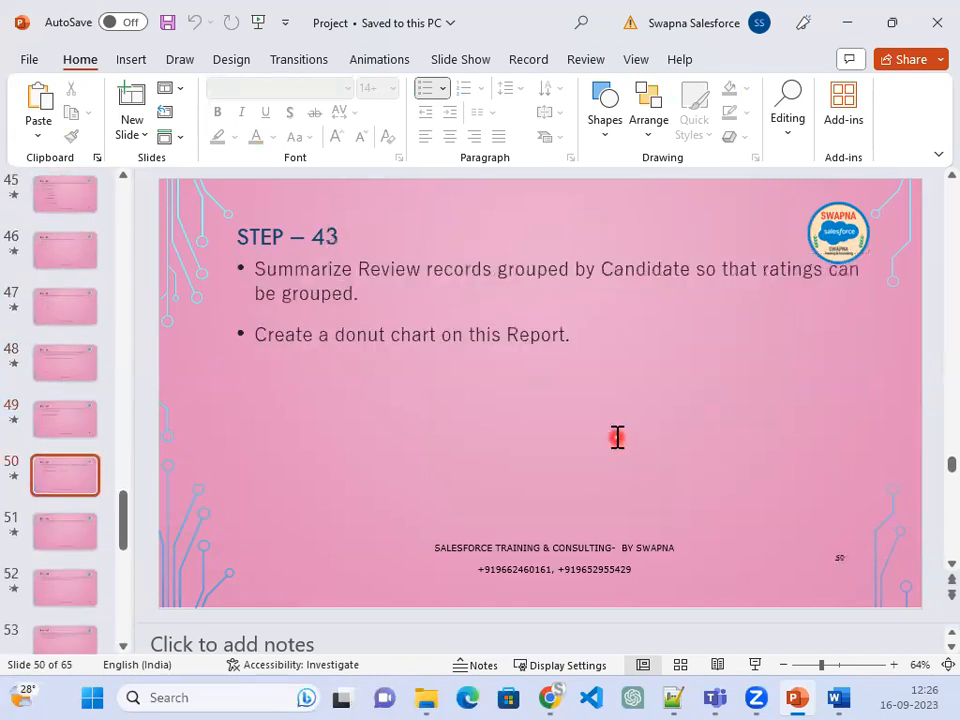
pyautogui.scroll(1, 454, 363)
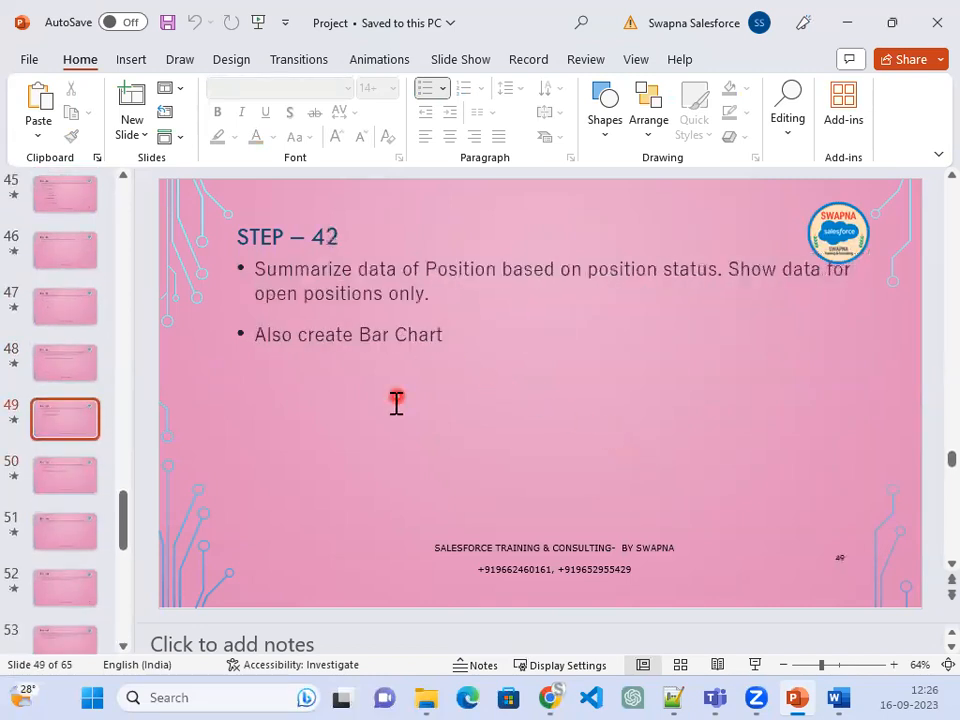
pyautogui.scroll(-1, 396, 402)
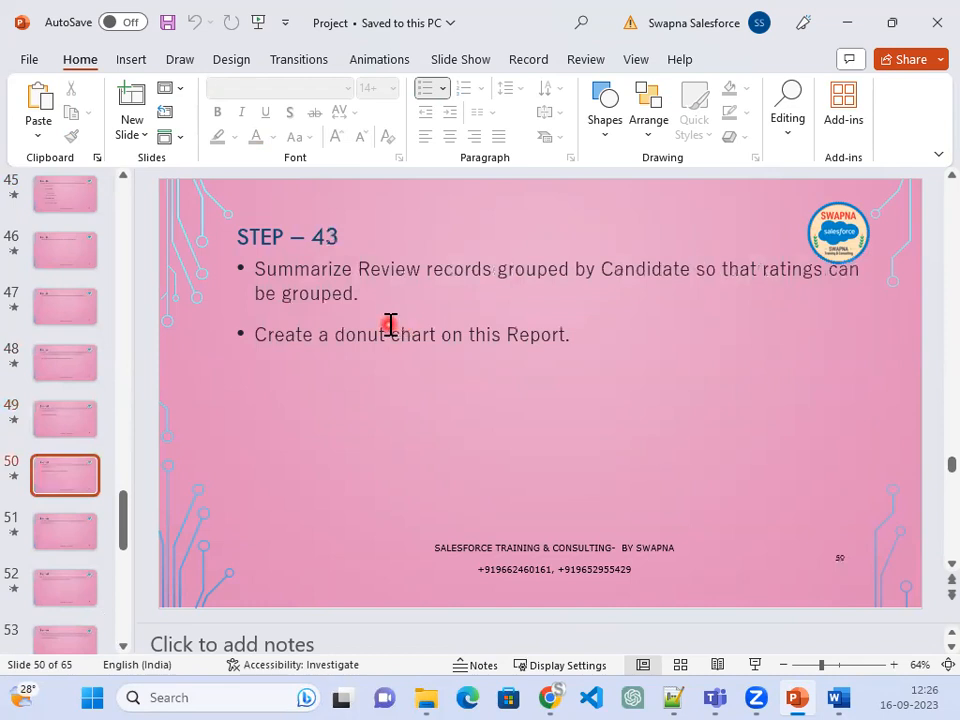
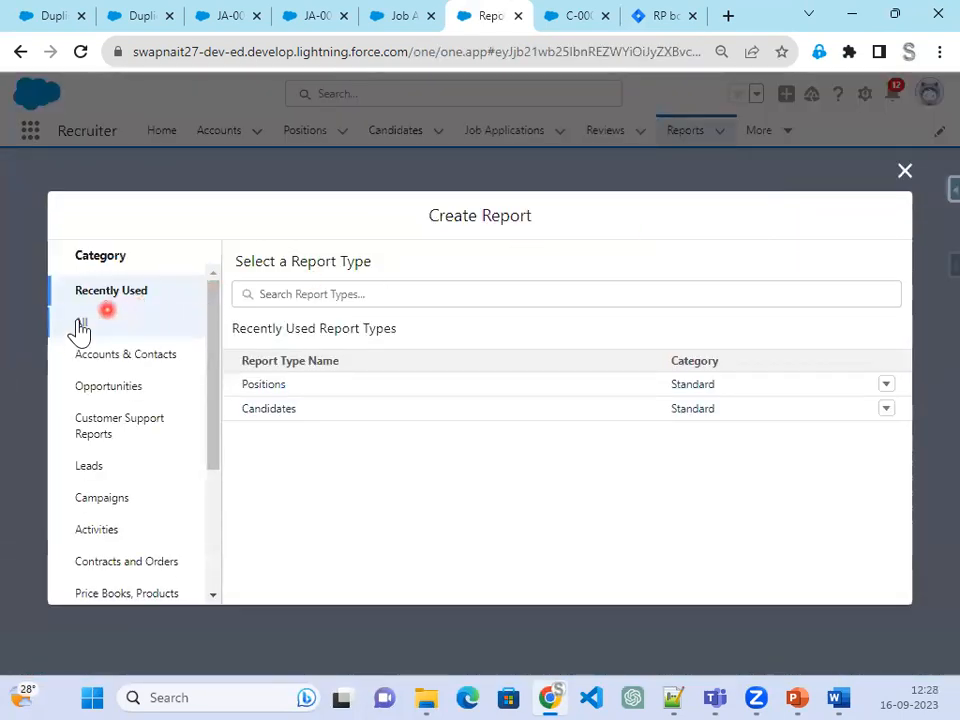
# Search all report types for "Revi" in the new report, and check the Step 43 slide in PowerPoint
pyautogui.click(76, 333)
pyautogui.click(323, 292)
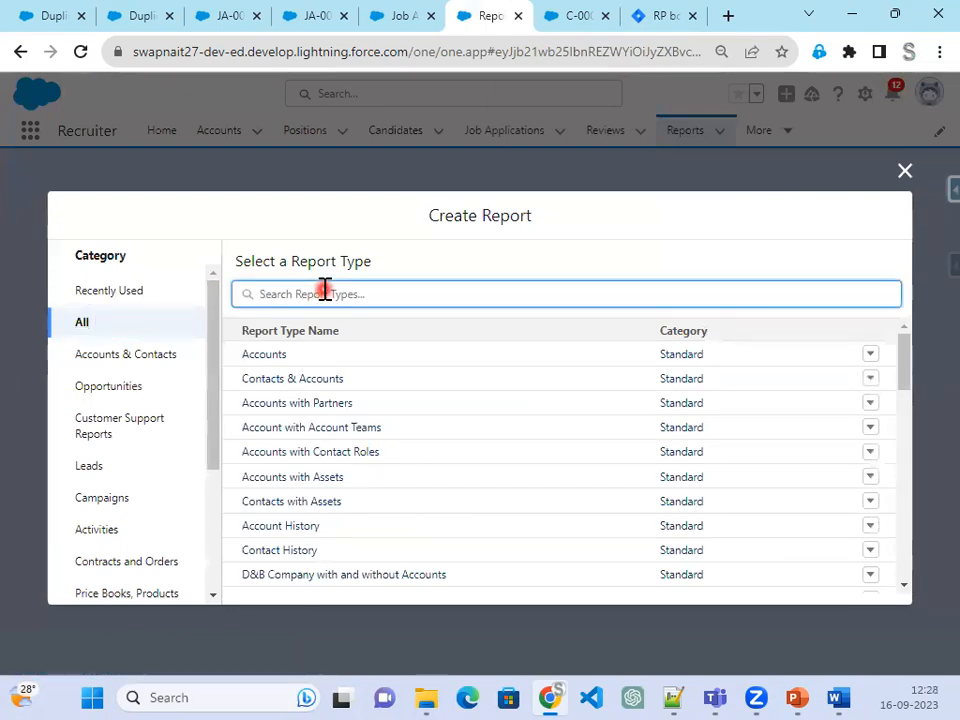
pyautogui.write('Revi')
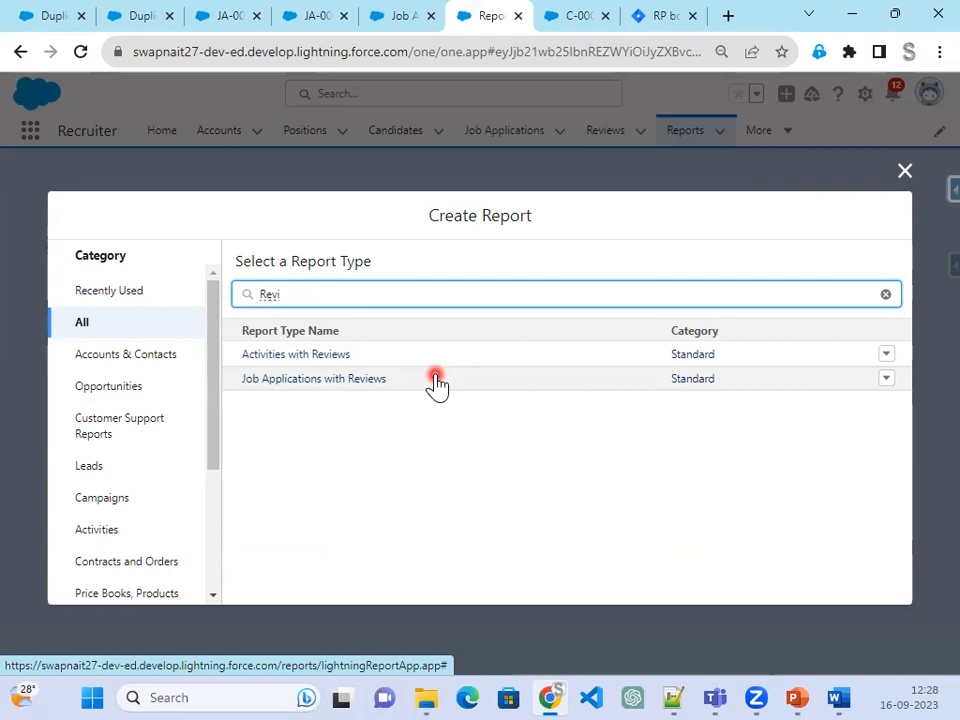
pyautogui.click(799, 697)
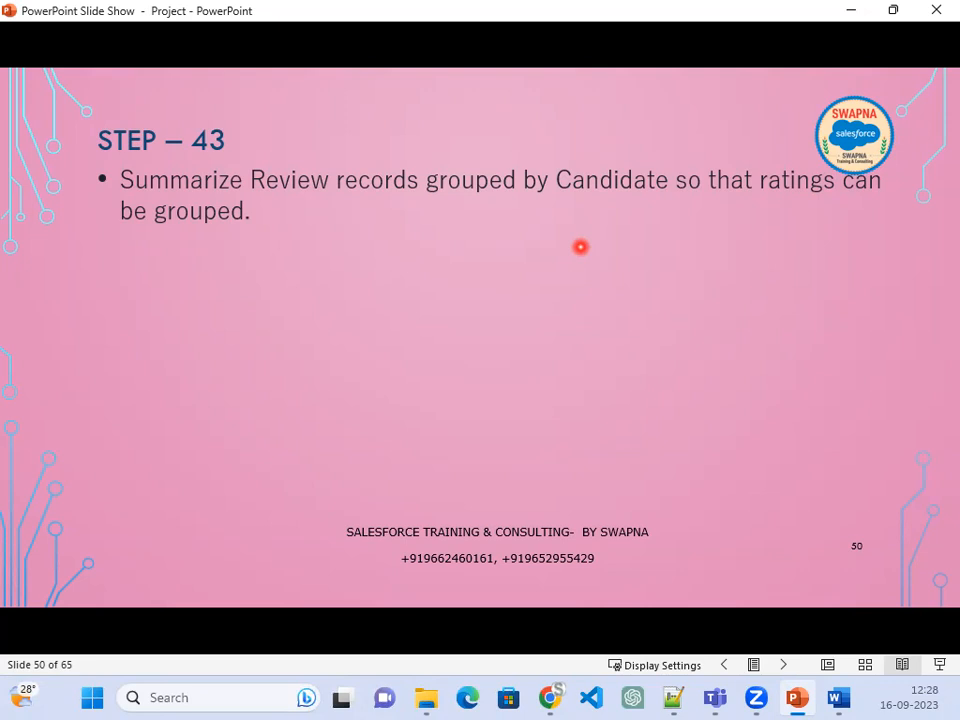
# Return to Salesforce in the browser and start a new report from the Job Applications with Reviews report type
pyautogui.click(851, 10)
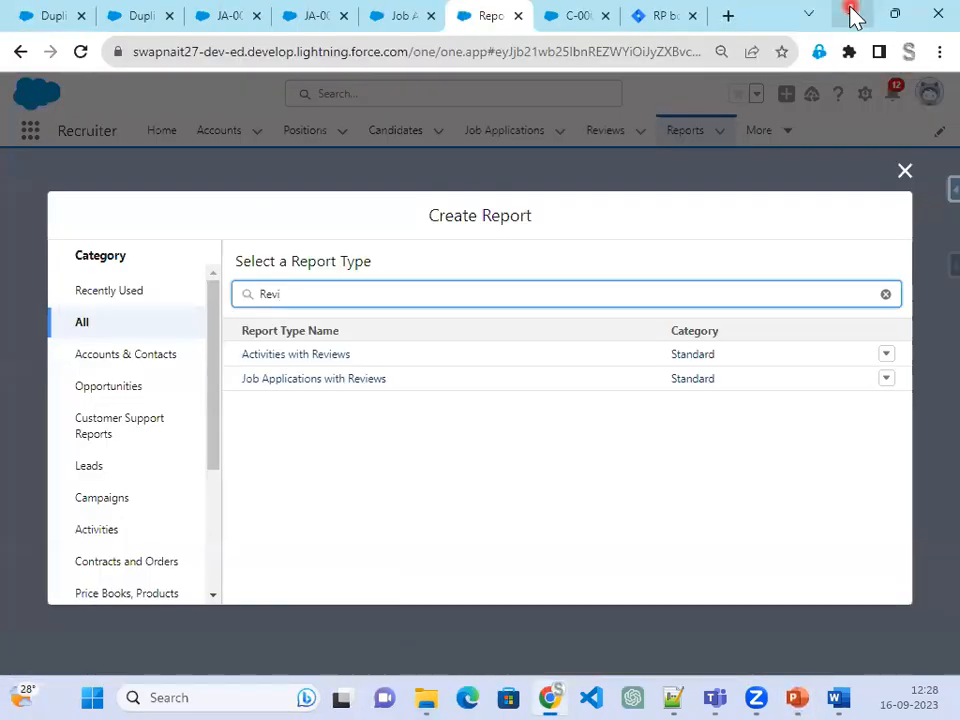
pyautogui.click(378, 386)
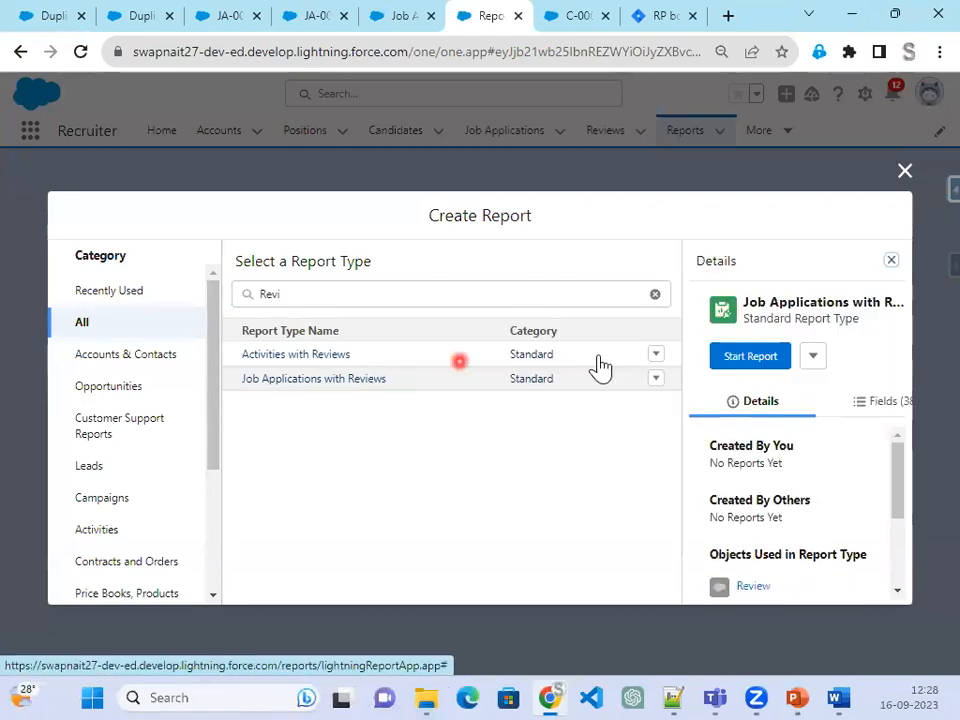
pyautogui.click(752, 357)
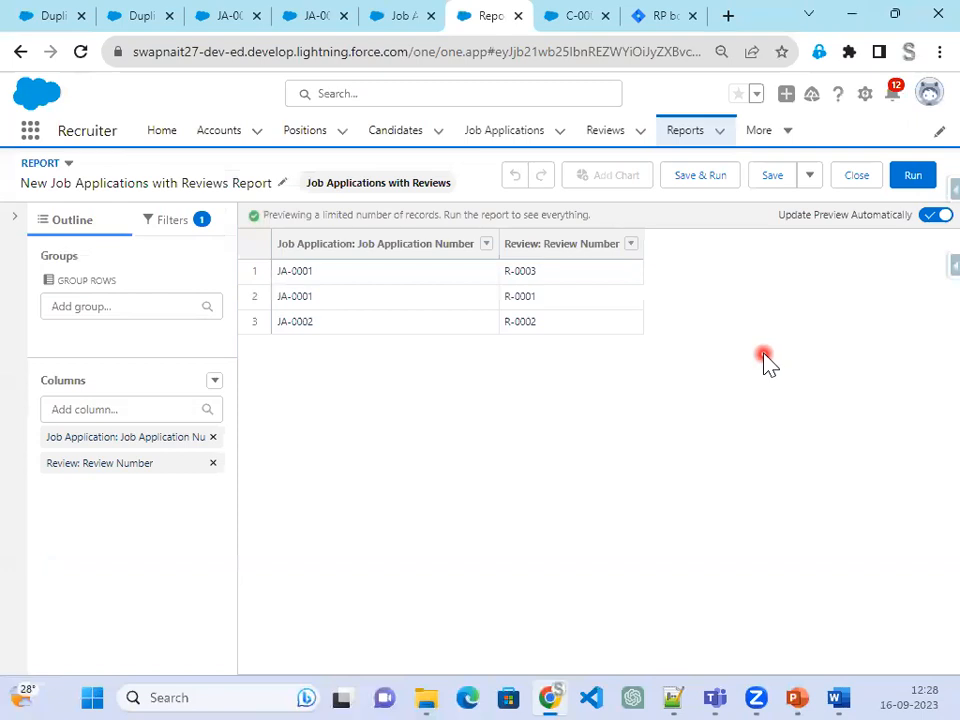
# Switch to PowerPoint, reveal and read the next requirement on the Step 43 slide, and return to the Salesforce report builder
pyautogui.click(806, 685)
pyautogui.click(673, 567)
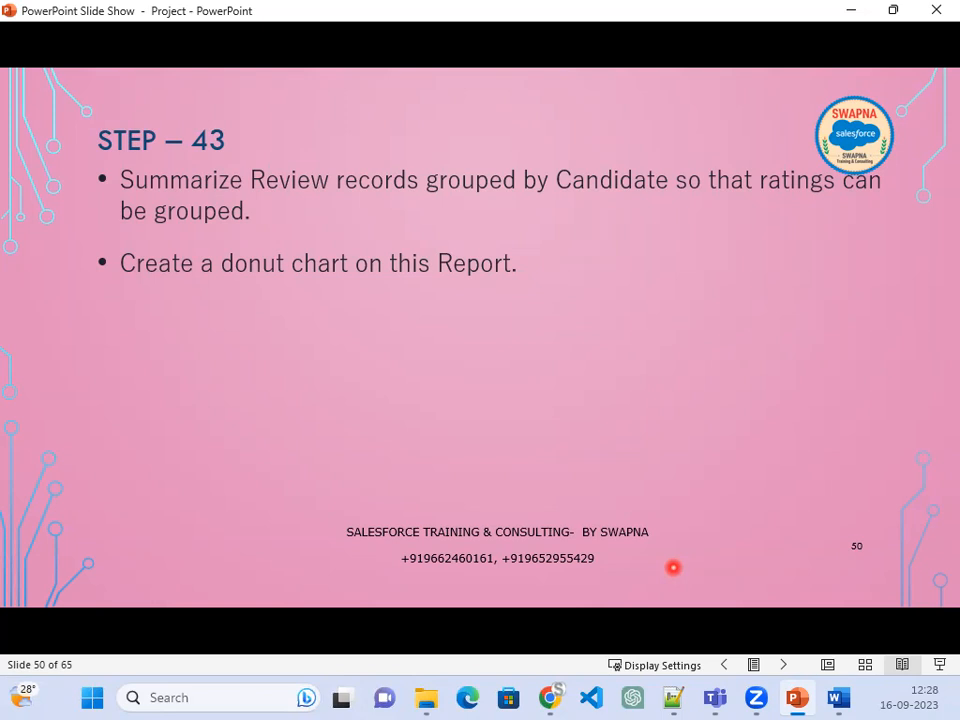
pyautogui.click(851, 10)
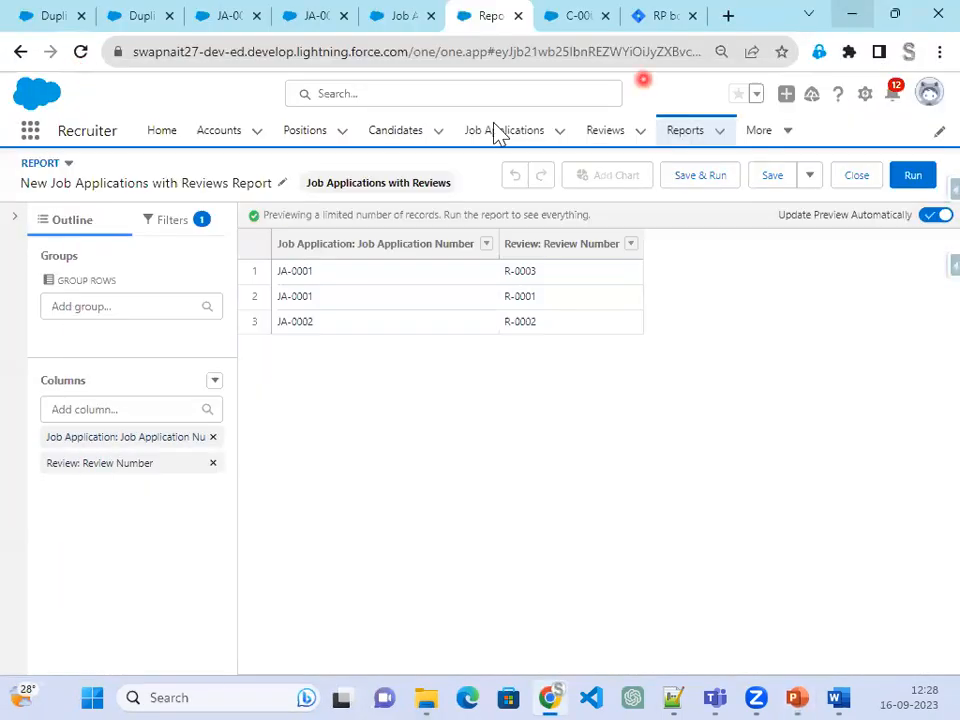
# Add the Candidate Name column from the job application fields and the Rating column from the review fields to the report
pyautogui.click(120, 410)
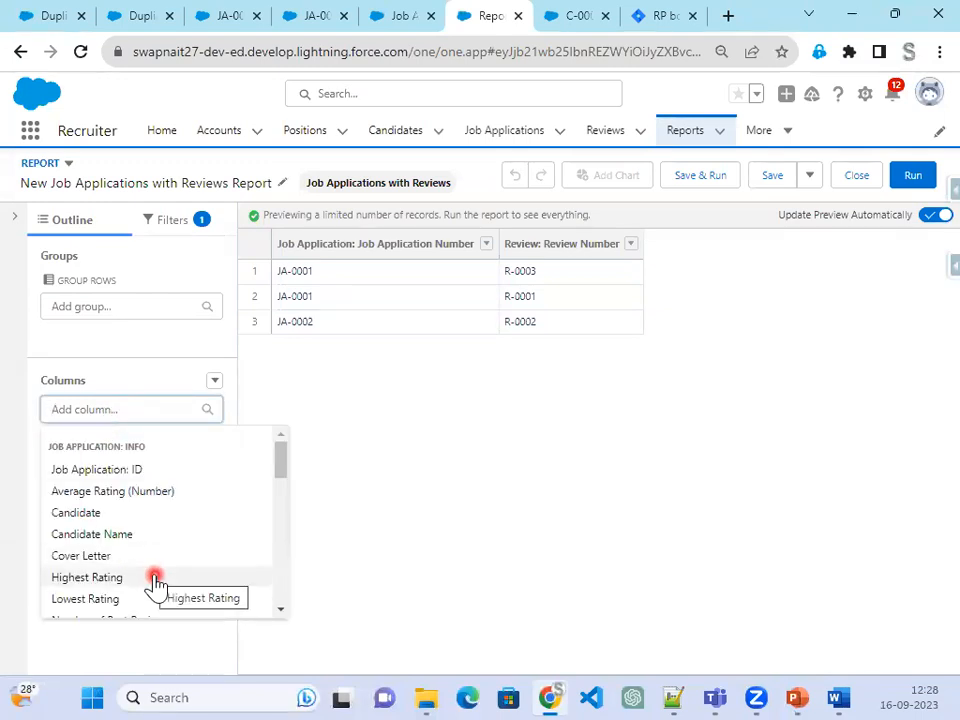
pyautogui.click(118, 534)
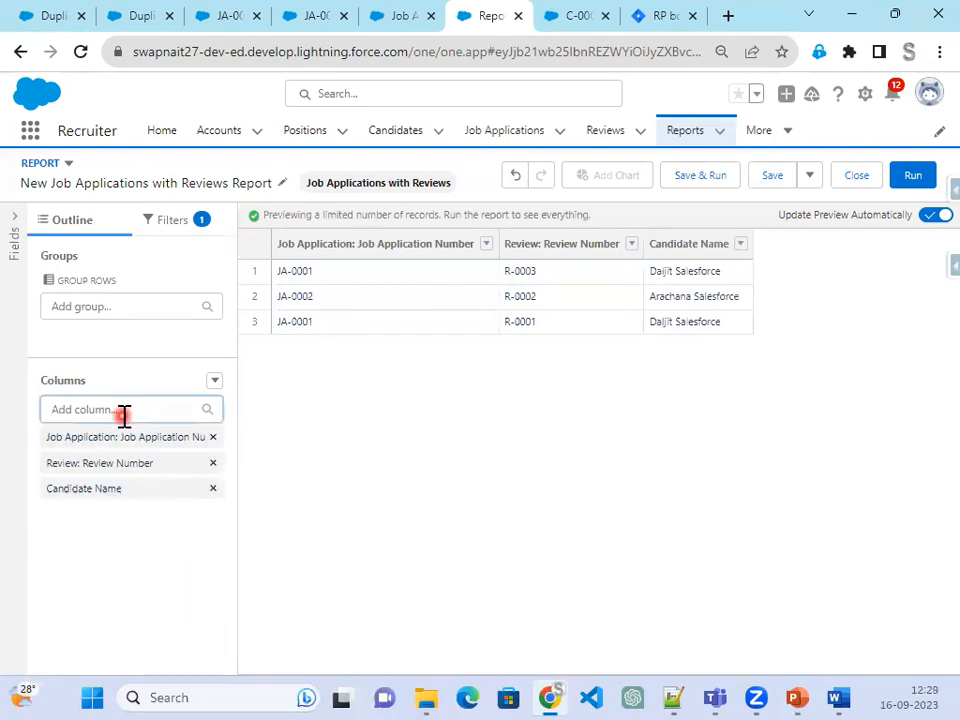
pyautogui.click(125, 411)
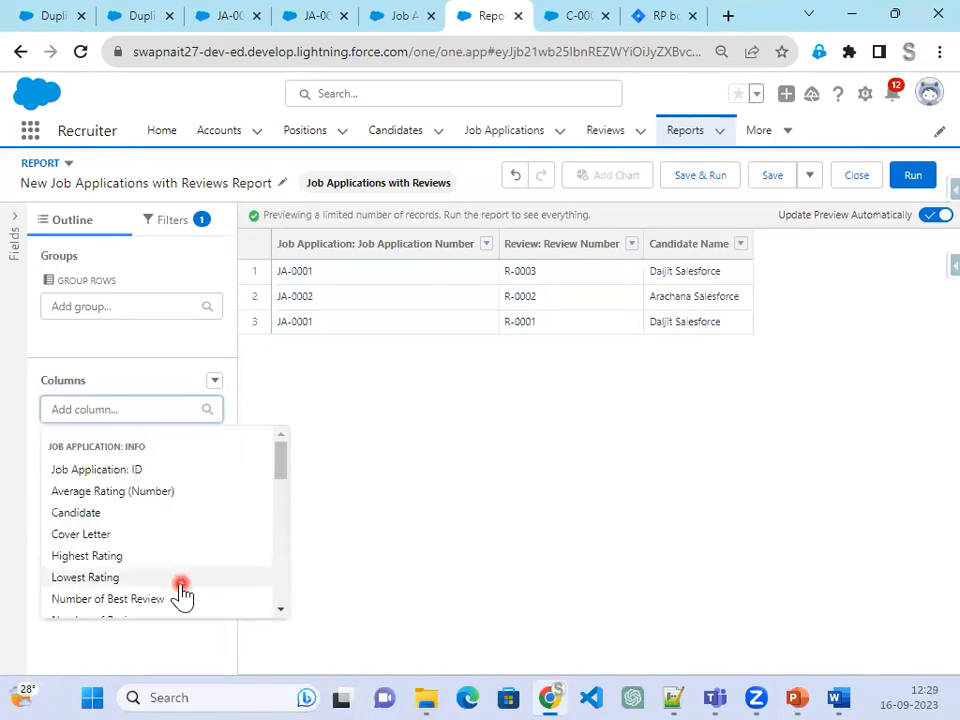
pyautogui.scroll(-2, 182, 590)
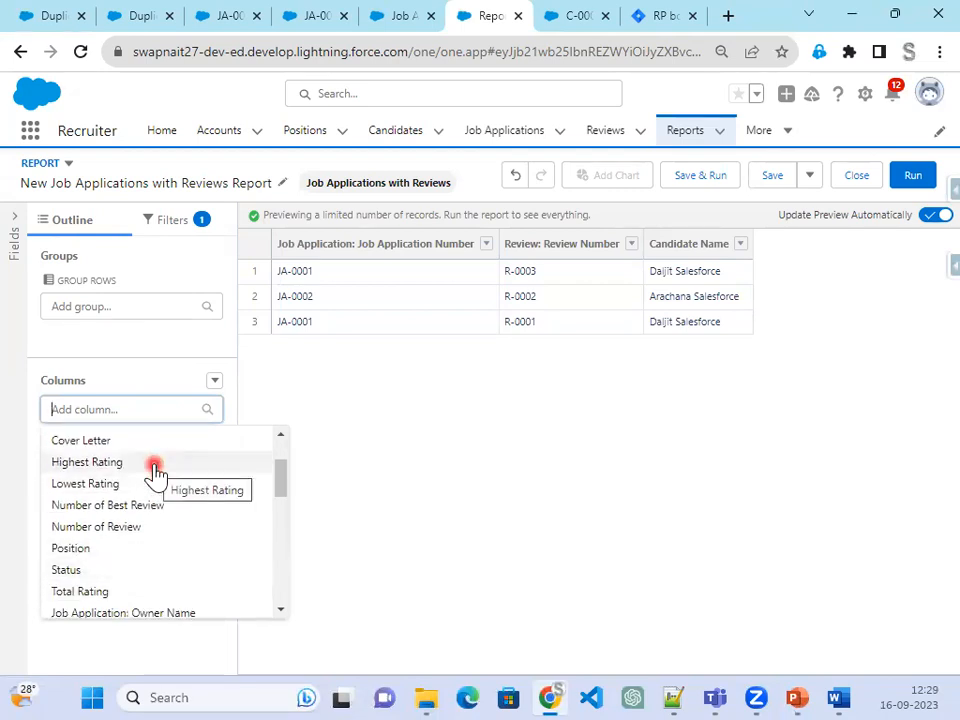
pyautogui.scroll(-2, 150, 540)
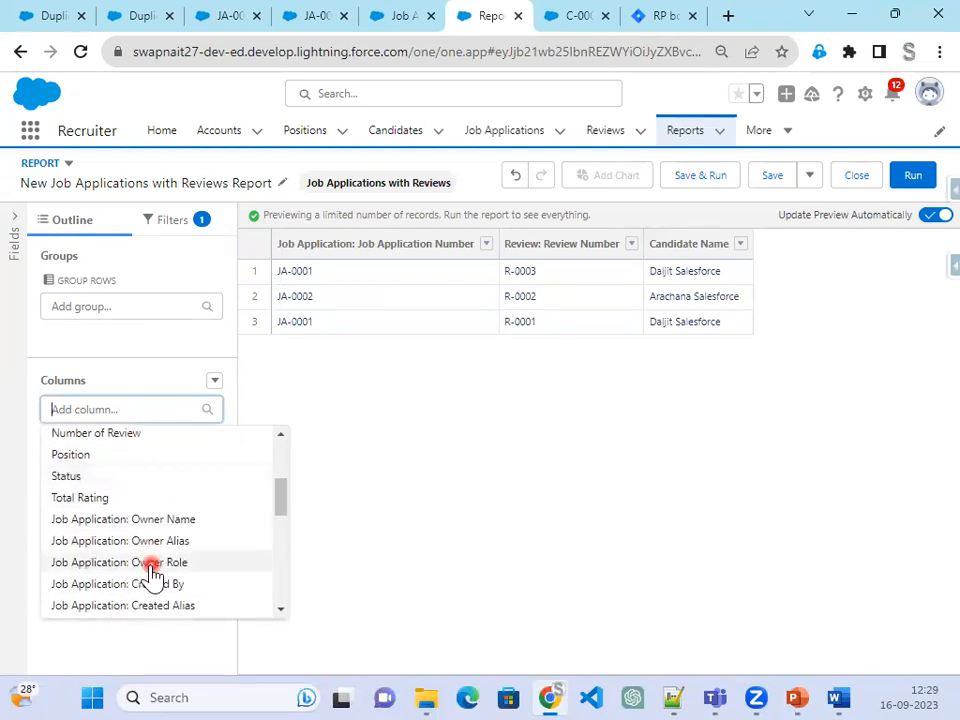
pyautogui.scroll(-5, 150, 570)
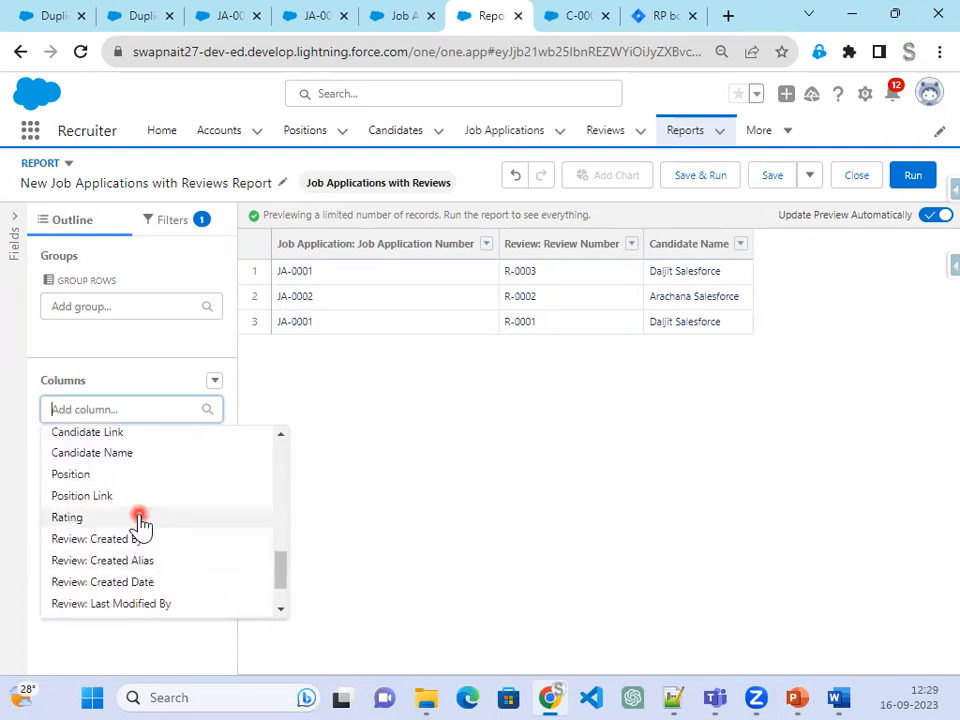
pyautogui.click(140, 518)
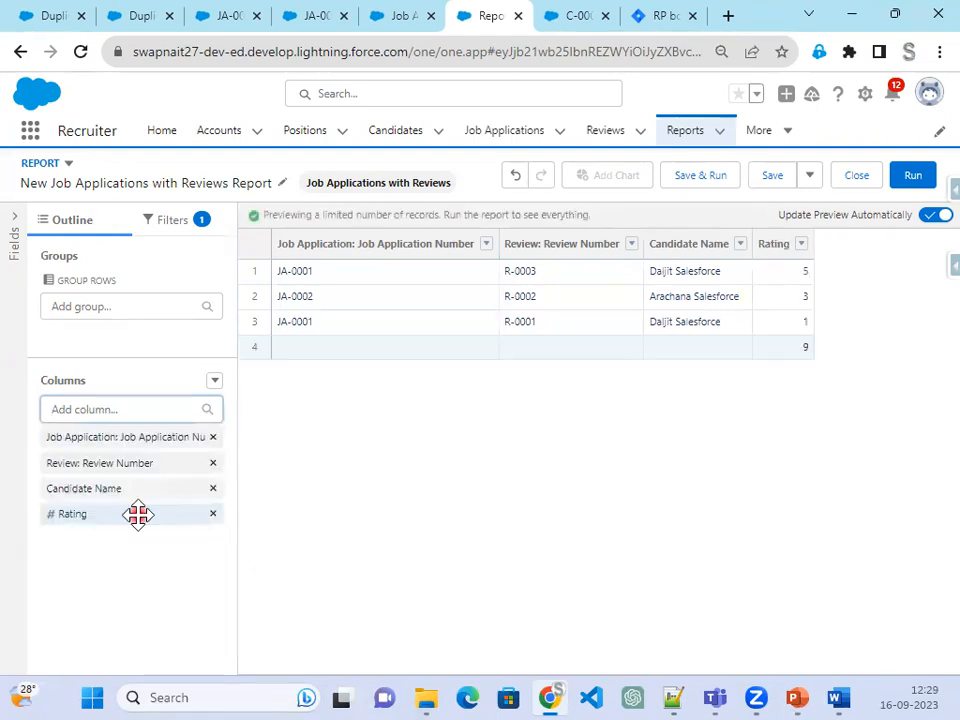
# Look through the available job application and review fields, and add the Candidate column to the report
pyautogui.click(129, 406)
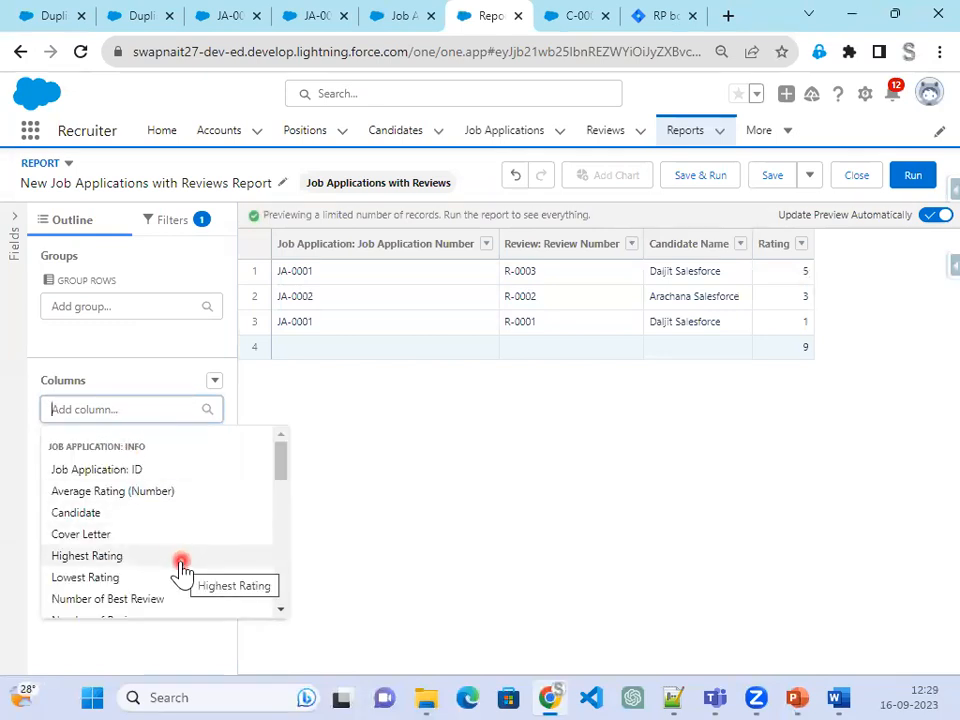
pyautogui.scroll(-1, 182, 568)
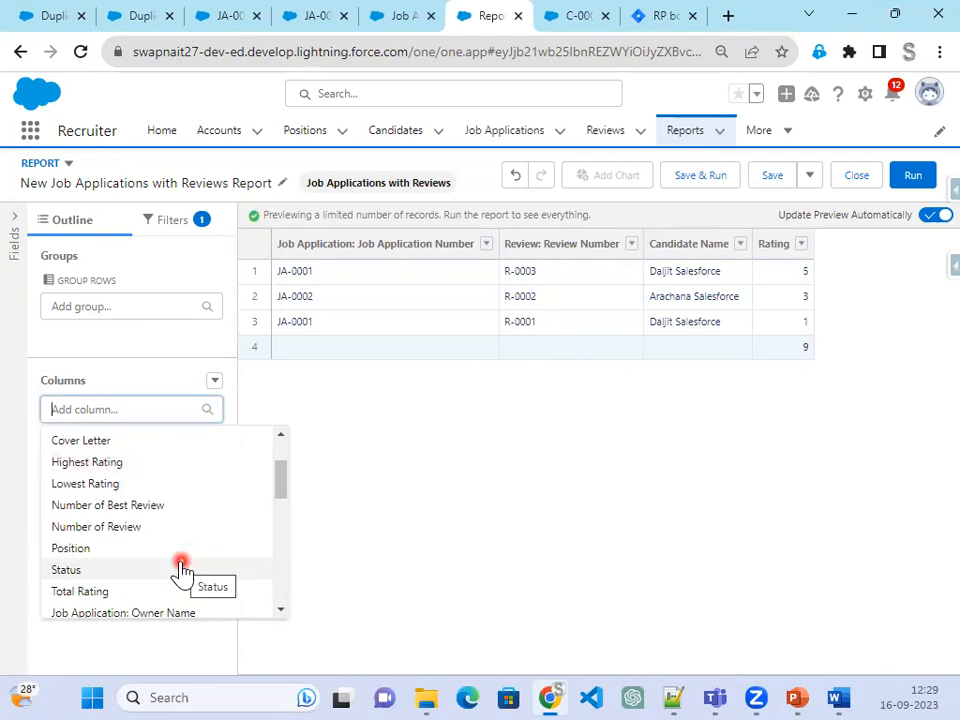
pyautogui.scroll(1, 182, 568)
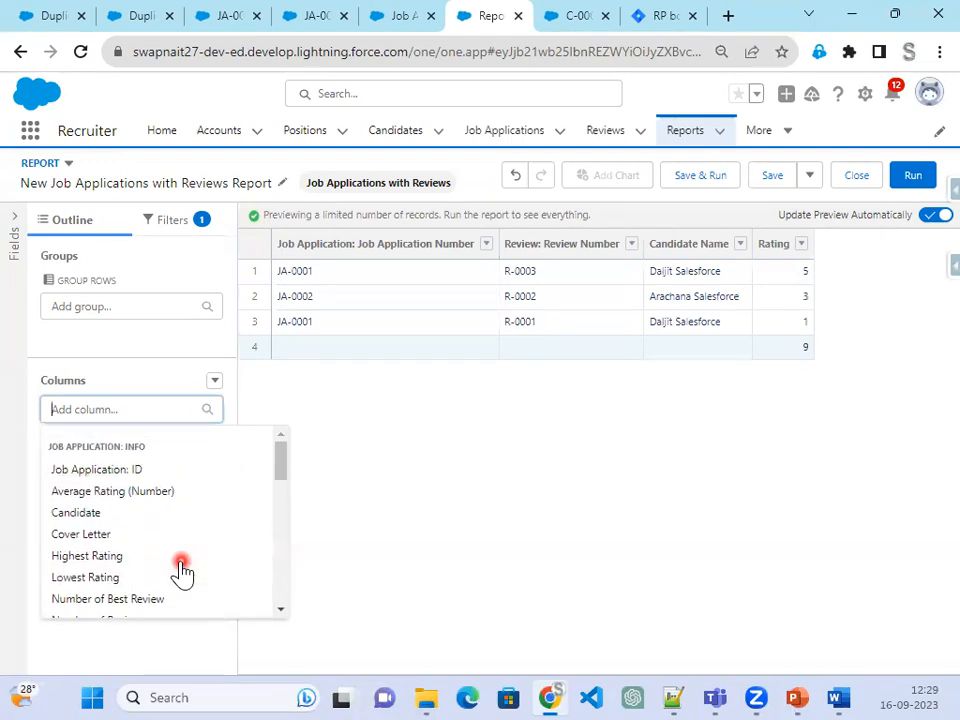
pyautogui.scroll(-10, 147, 535)
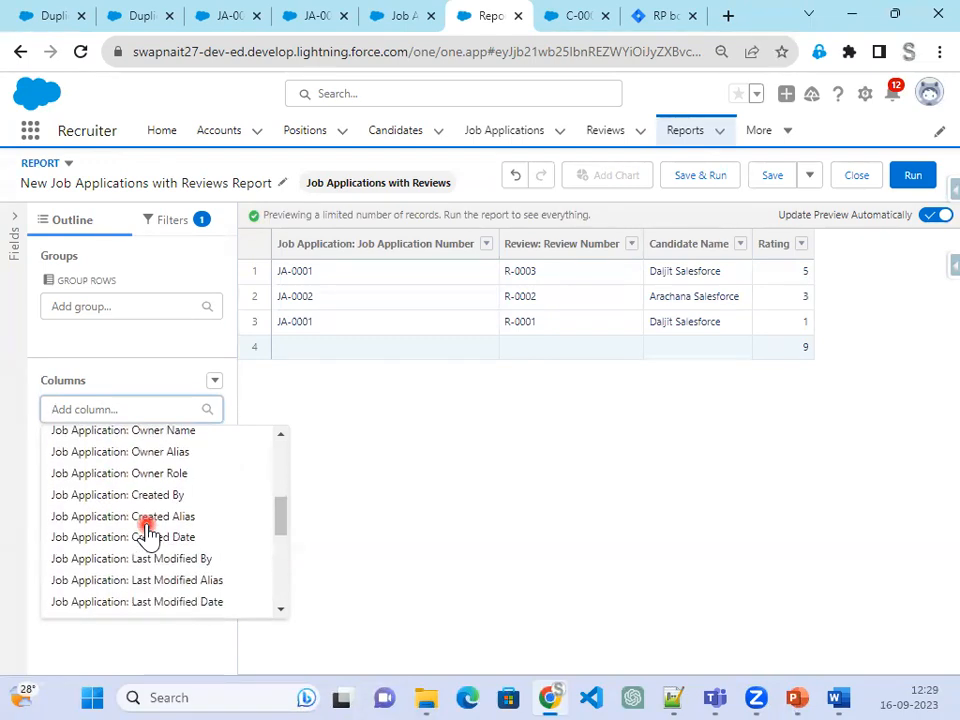
pyautogui.scroll(2, 147, 535)
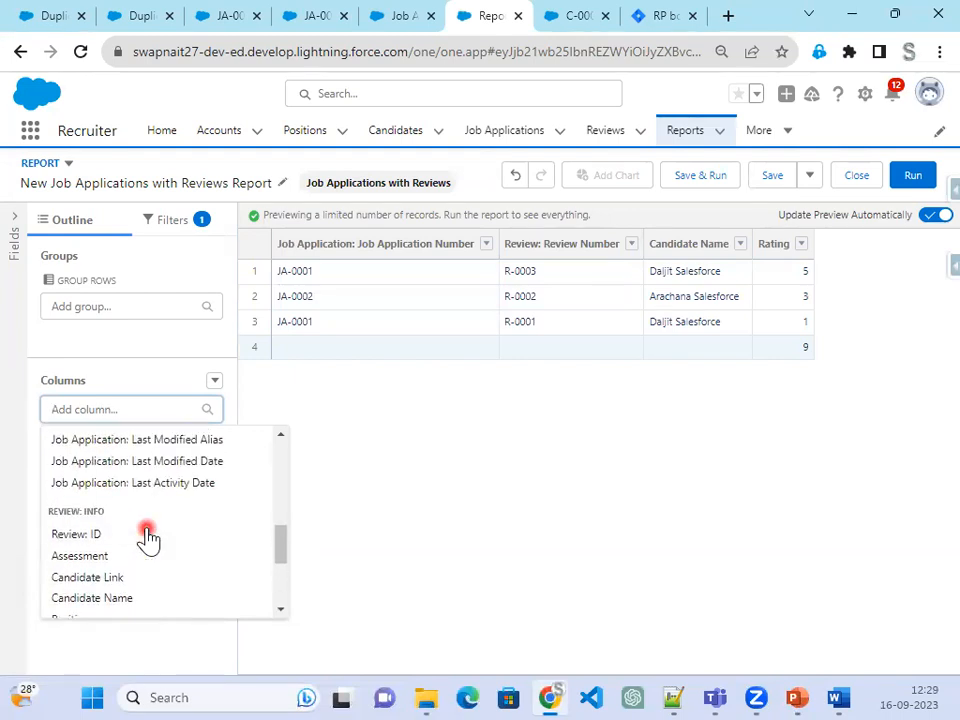
pyautogui.scroll(-2, 147, 535)
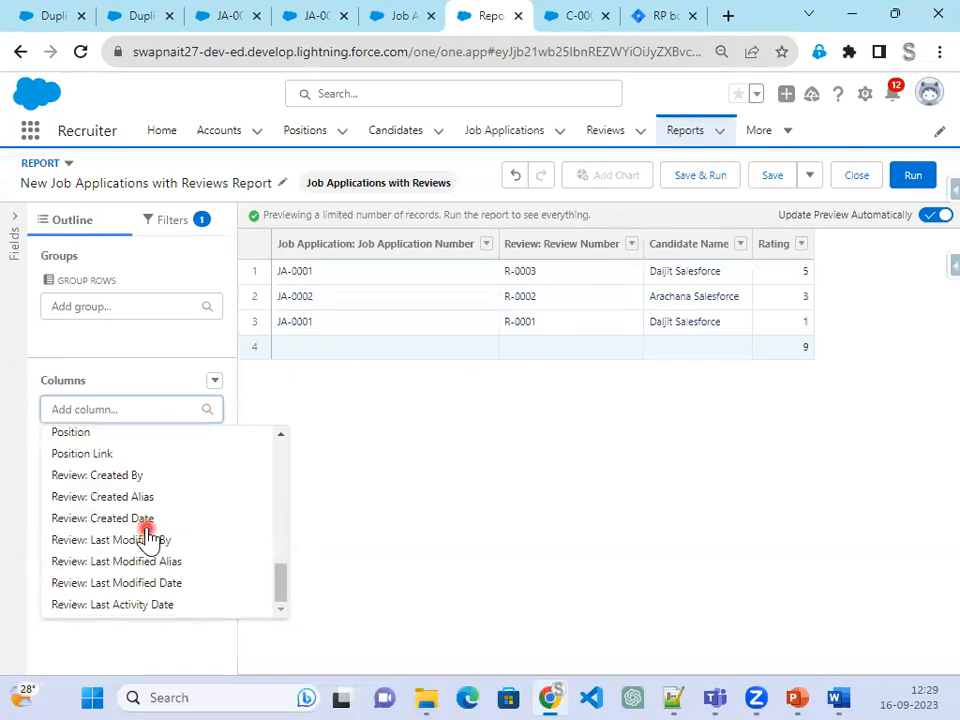
pyautogui.scroll(3, 136, 596)
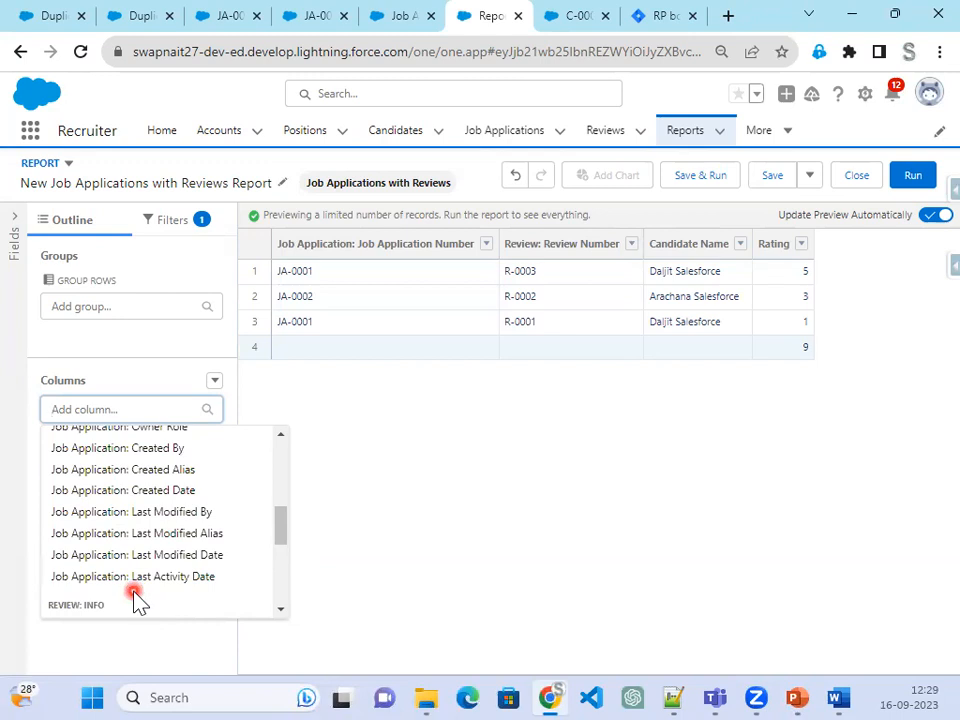
pyautogui.scroll(-2, 136, 597)
pyautogui.scroll(3, 136, 598)
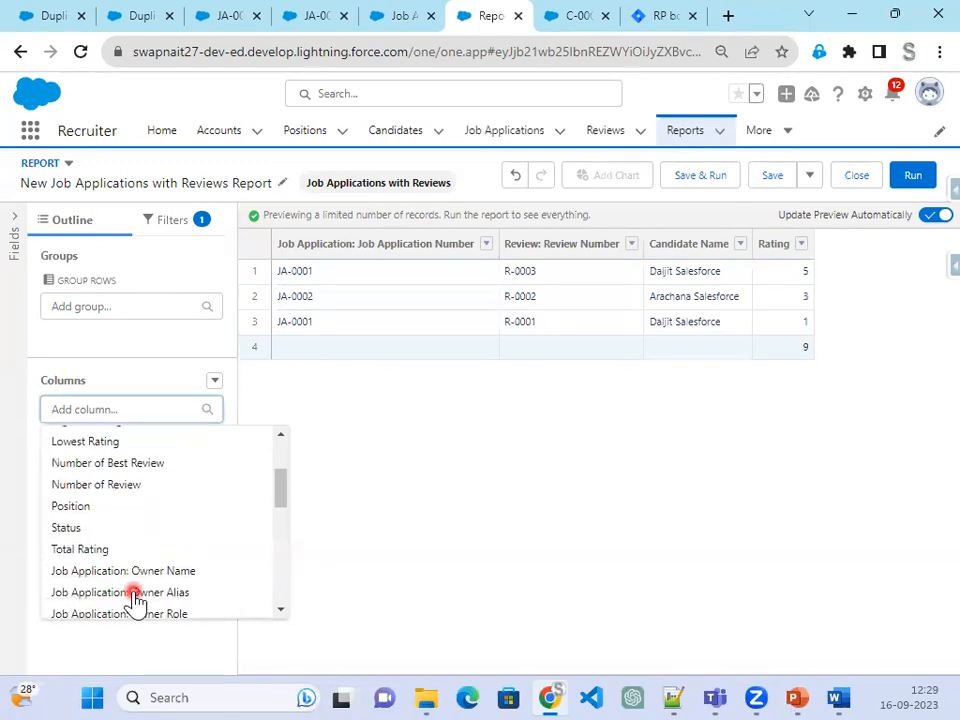
pyautogui.scroll(2, 136, 598)
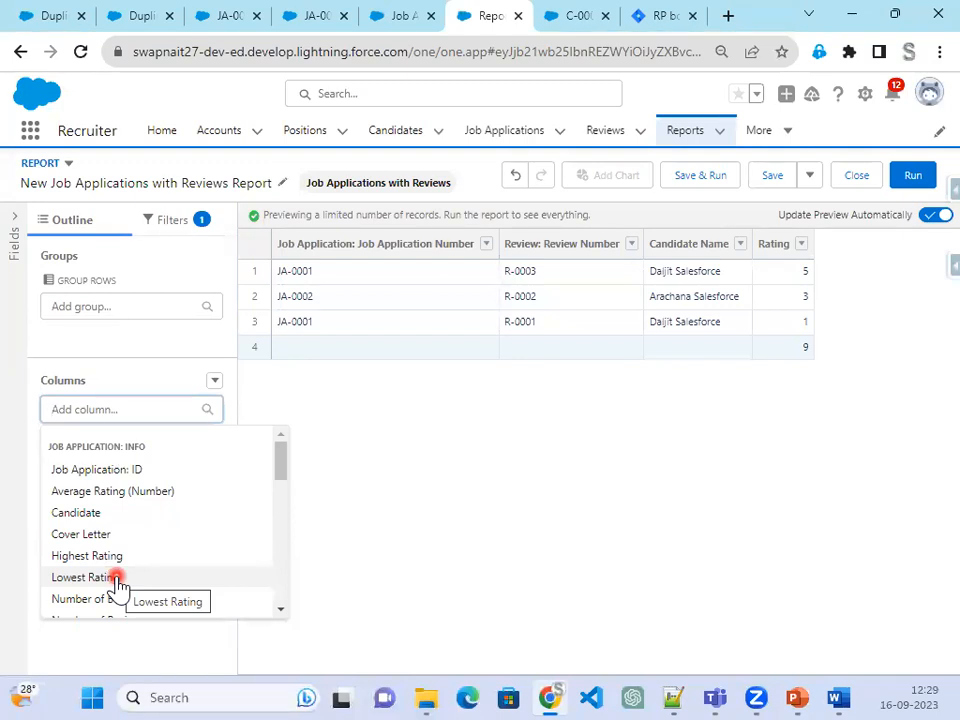
pyautogui.click(140, 513)
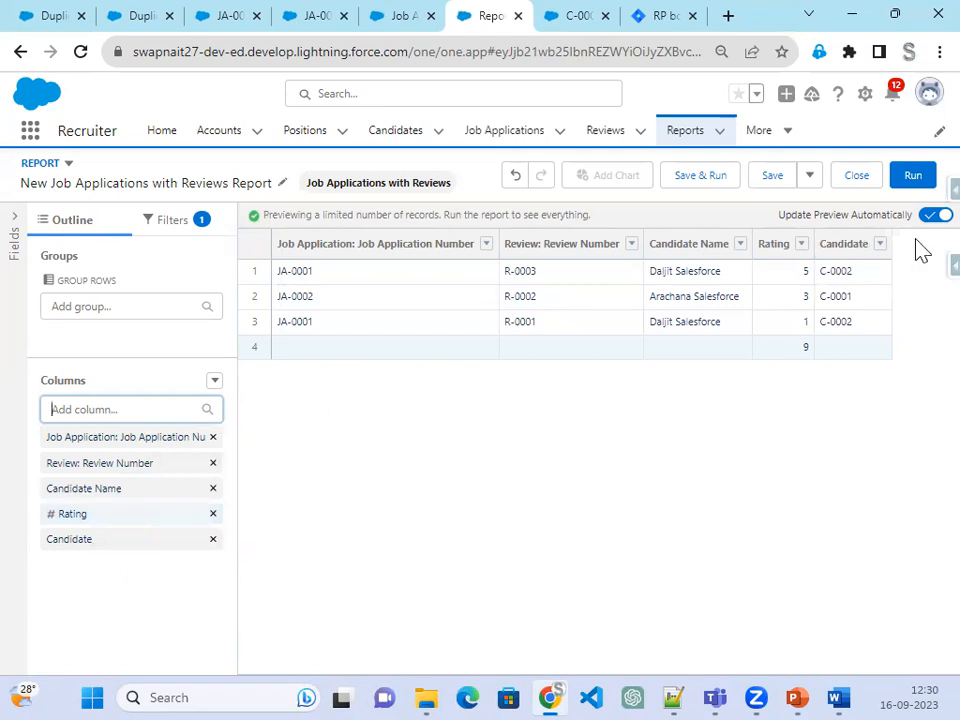
# Add the job application's Position and Status columns to the report
pyautogui.click(116, 408)
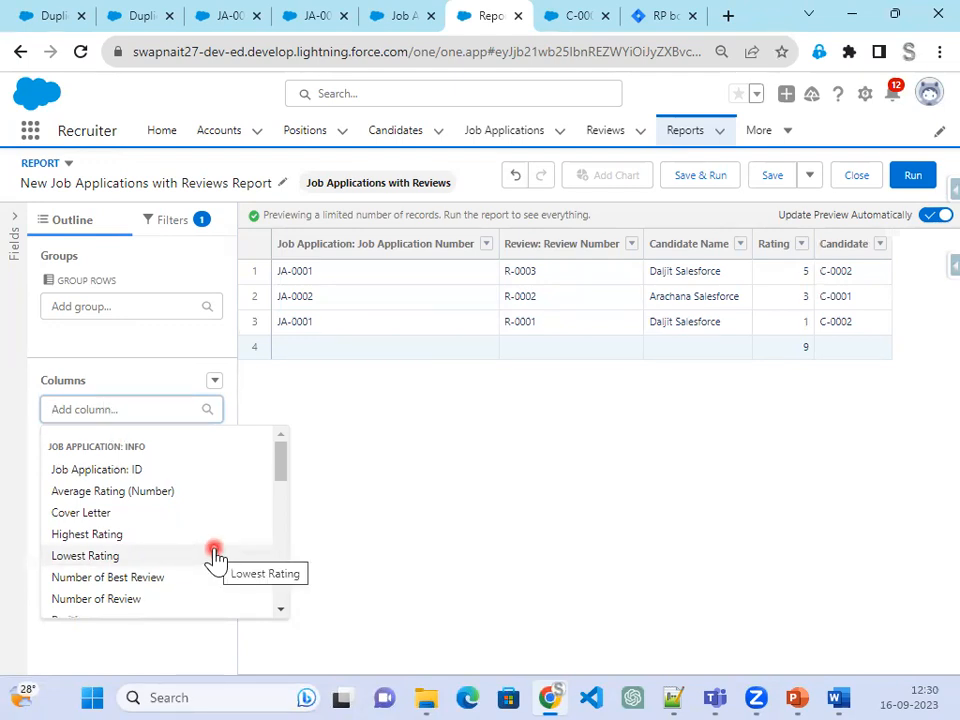
pyautogui.scroll(-2, 215, 556)
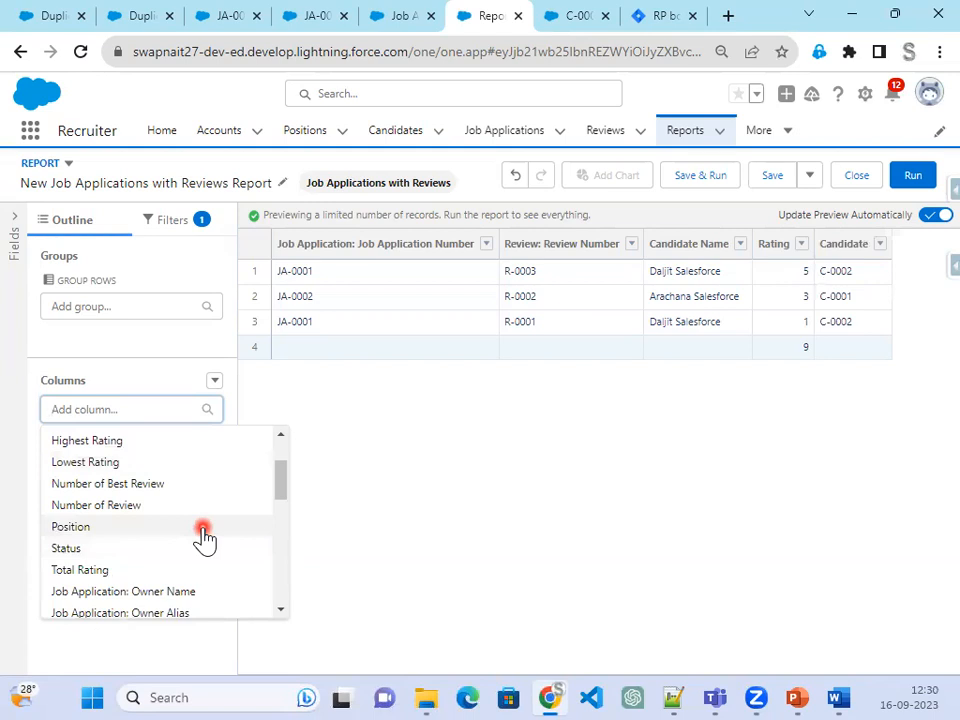
pyautogui.click(205, 528)
pyautogui.click(83, 400)
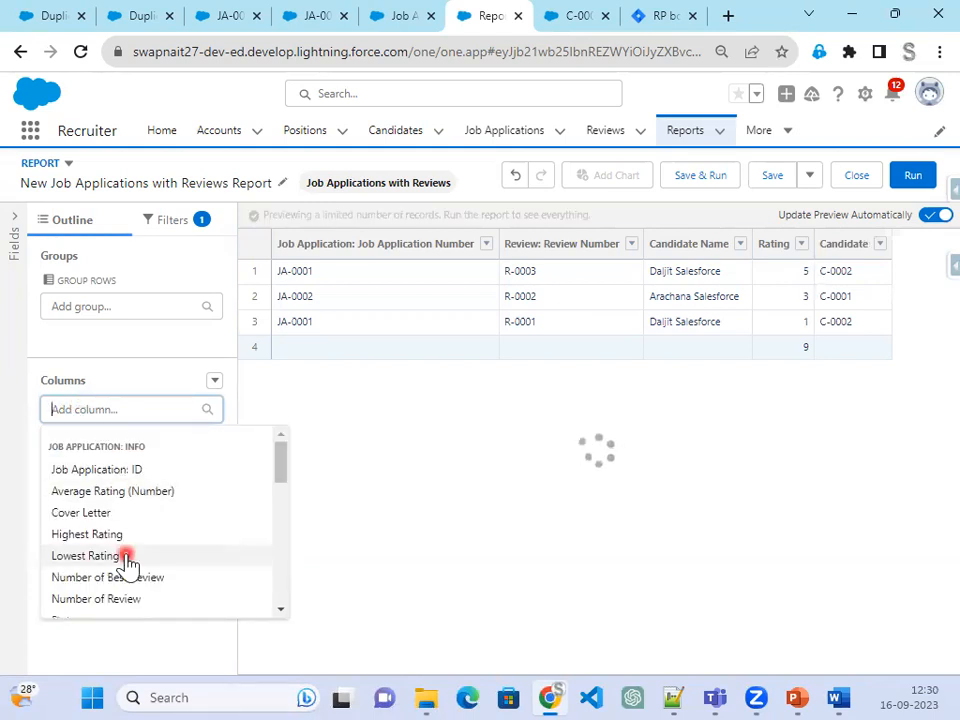
pyautogui.scroll(-2, 110, 540)
pyautogui.click(86, 404)
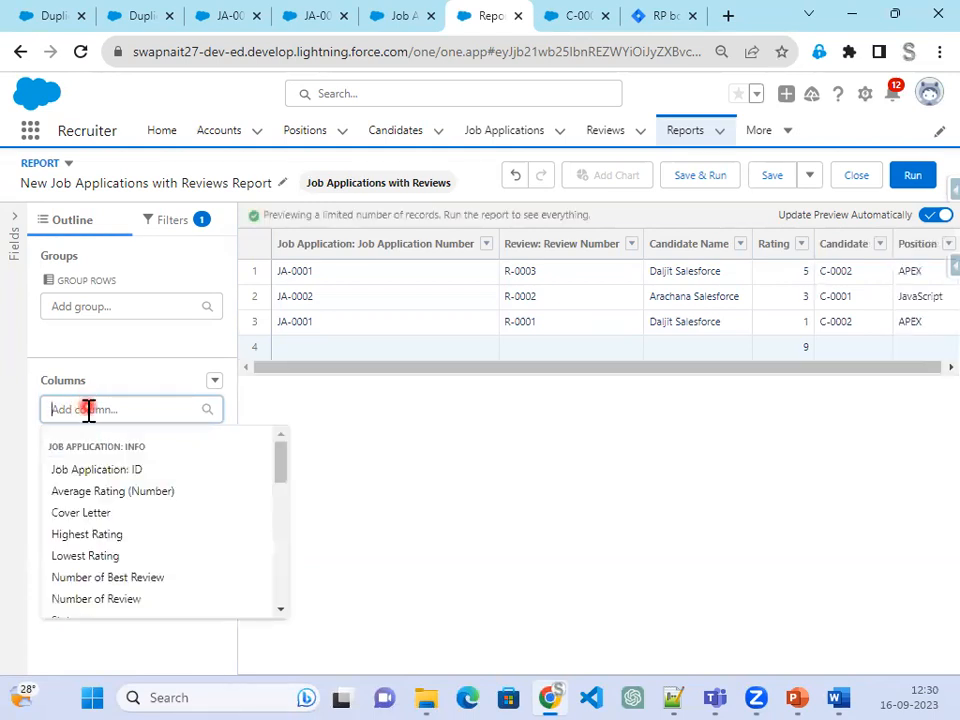
pyautogui.scroll(-2, 103, 595)
pyautogui.click(90, 527)
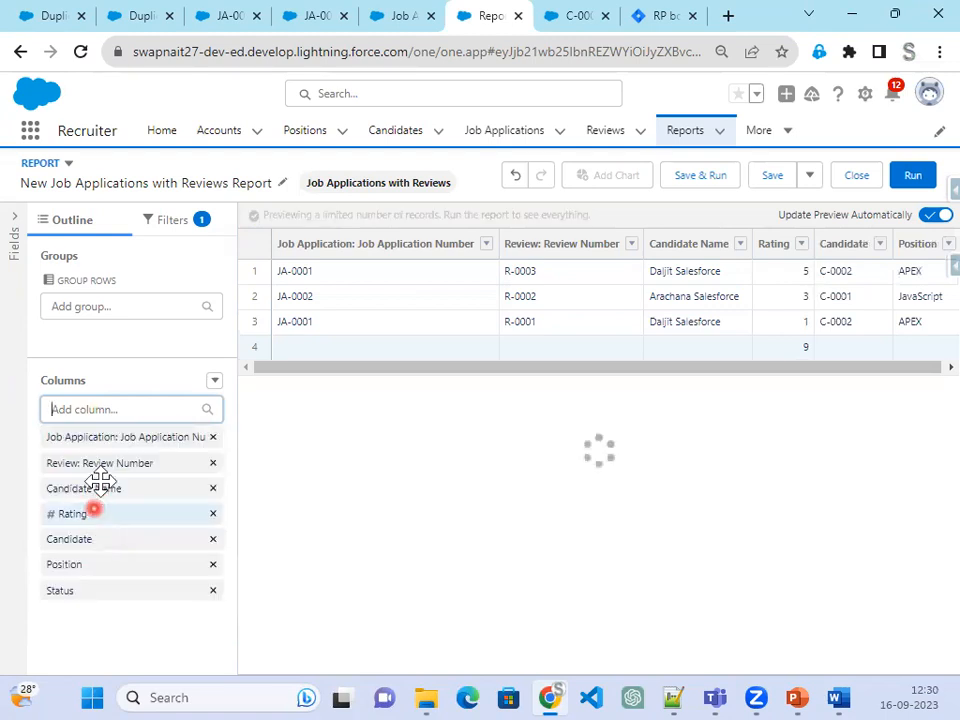
# Set the report's Show Me filter to All job applications and apply it
pyautogui.click(172, 219)
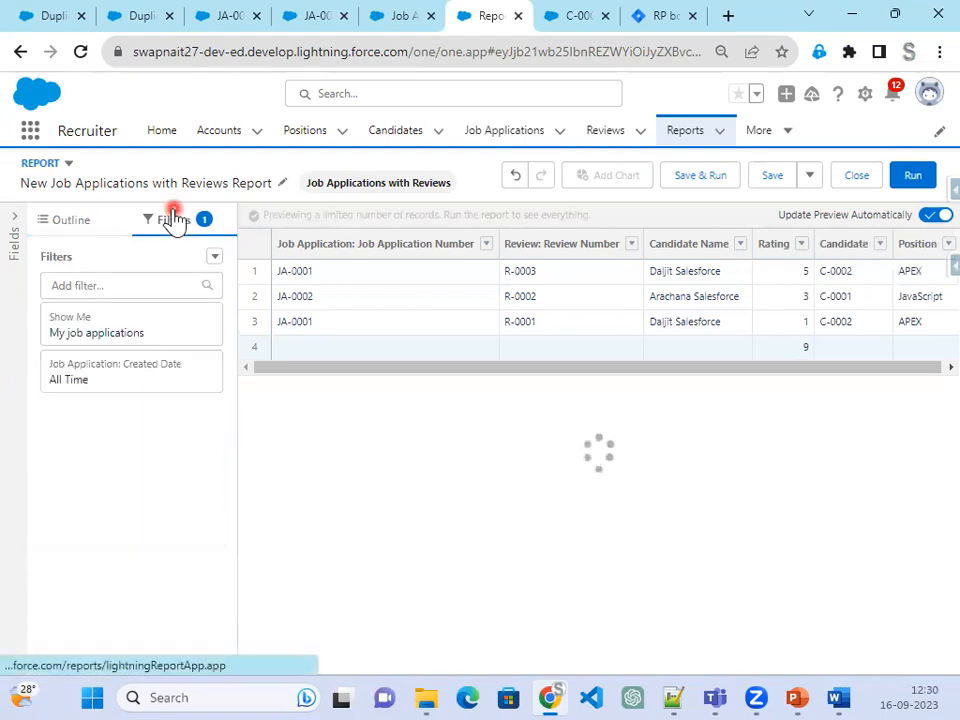
pyautogui.click(178, 338)
pyautogui.click(320, 340)
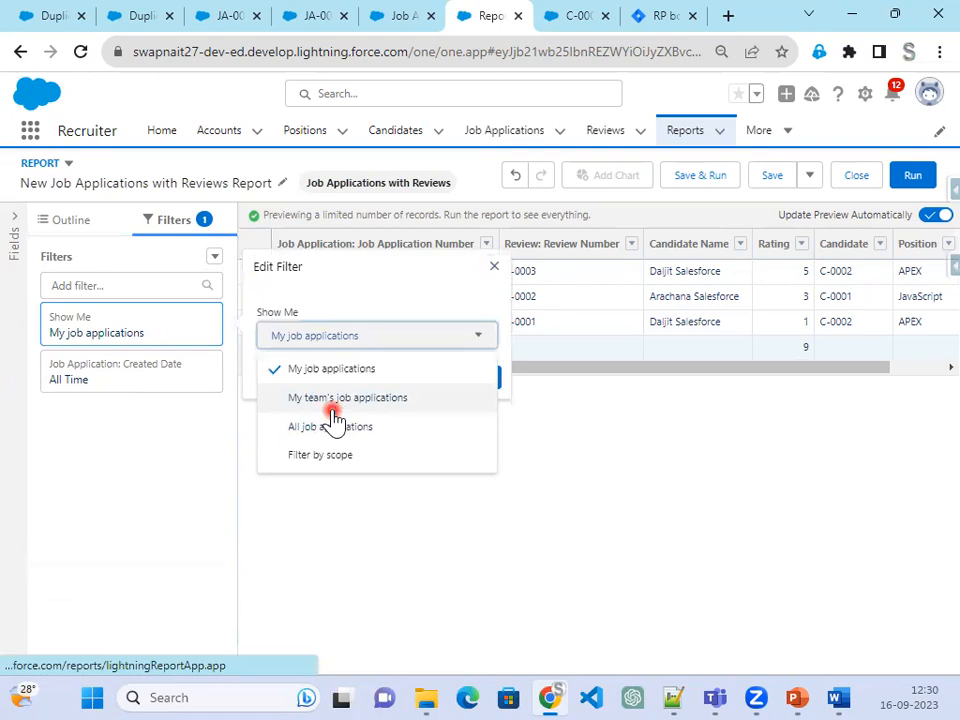
pyautogui.click(333, 424)
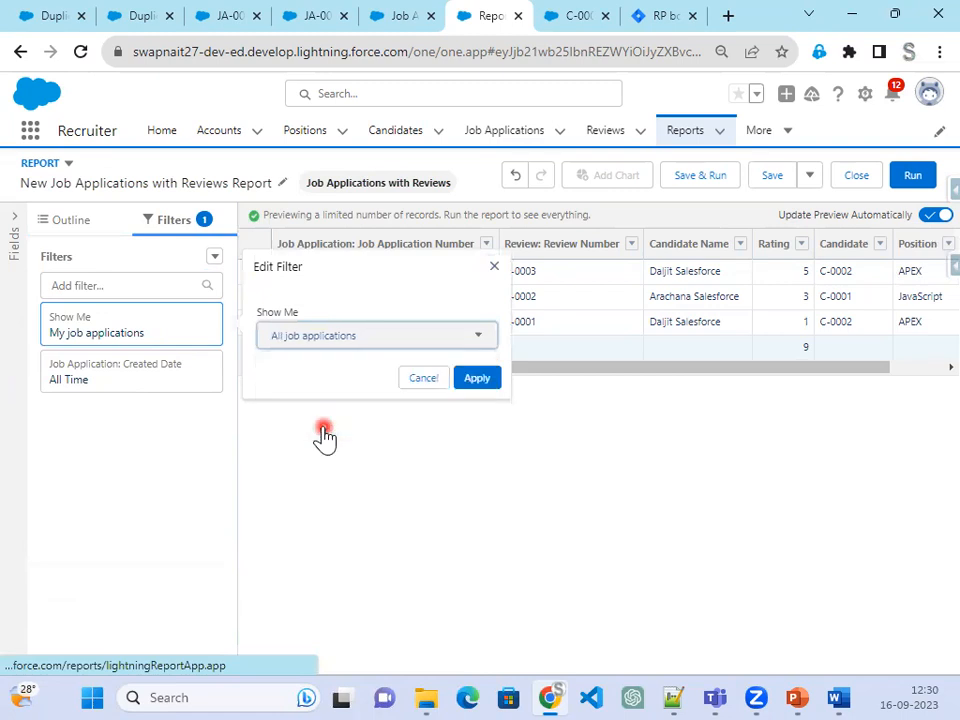
pyautogui.click(488, 381)
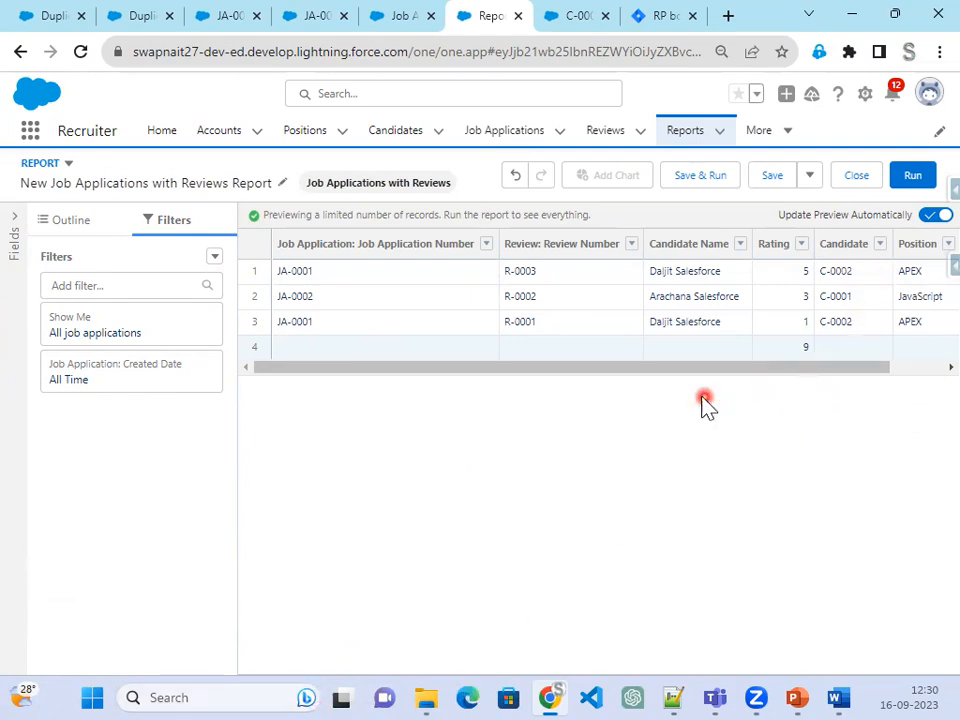
# Group the report rows by Candidate, and switch to PowerPoint to recheck the Step 43 slide
pyautogui.moveTo(621, 368); pyautogui.dragTo(771, 370)
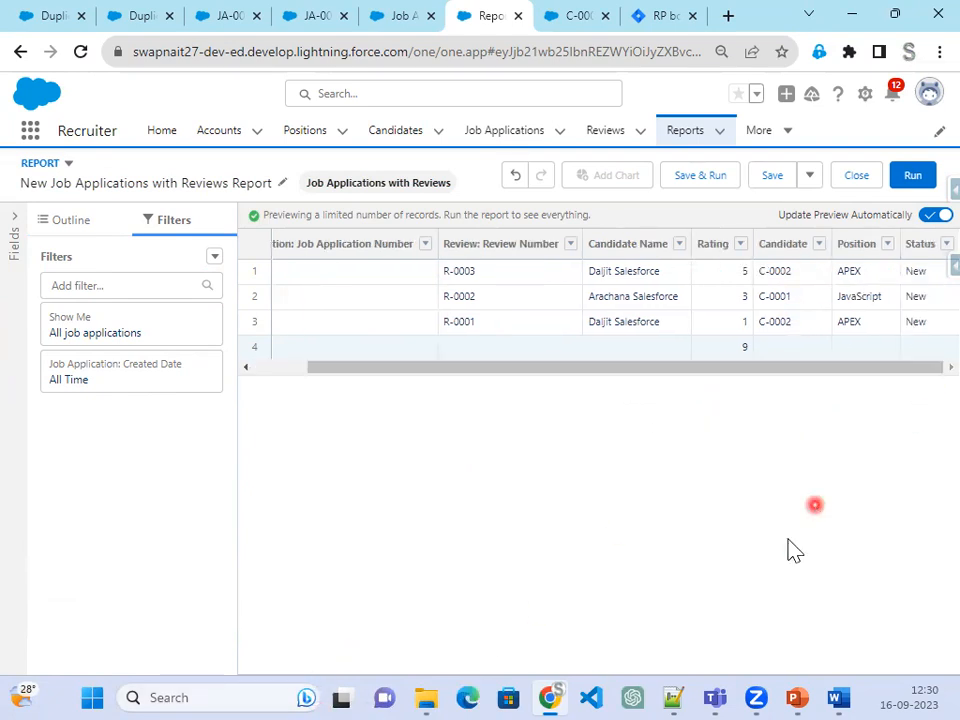
pyautogui.click(819, 245)
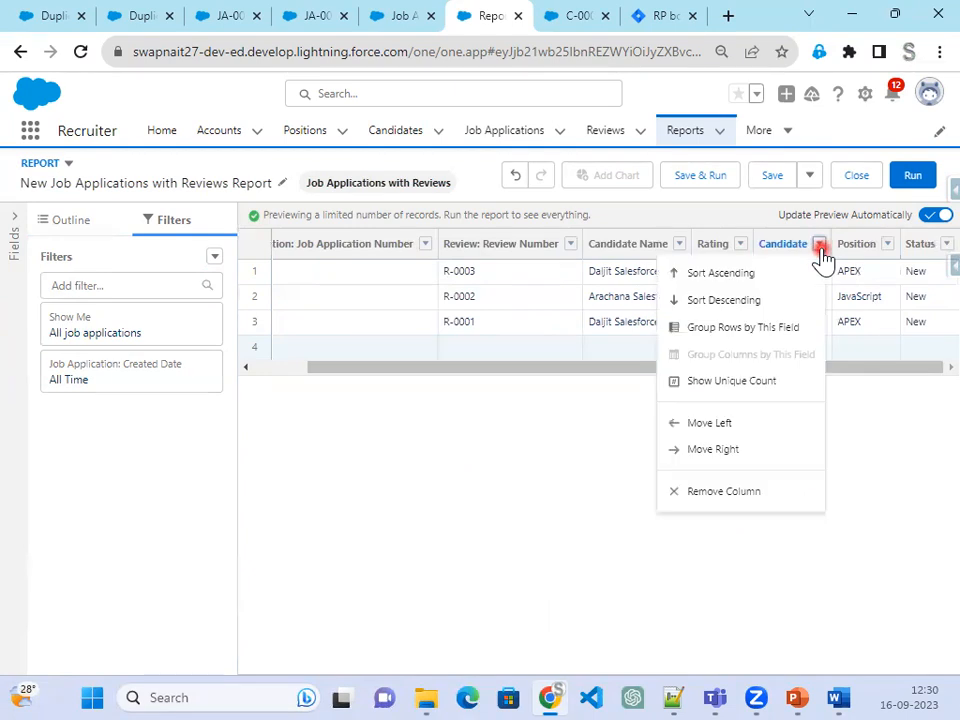
pyautogui.click(798, 334)
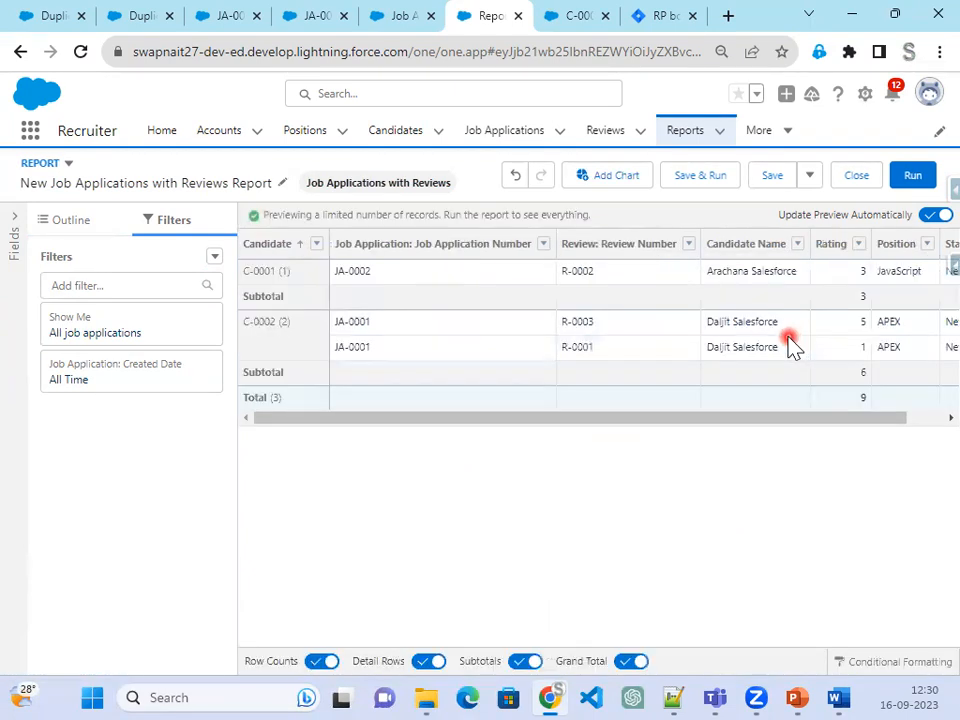
pyautogui.moveTo(716, 419); pyautogui.dragTo(760, 439)
pyautogui.click(794, 694)
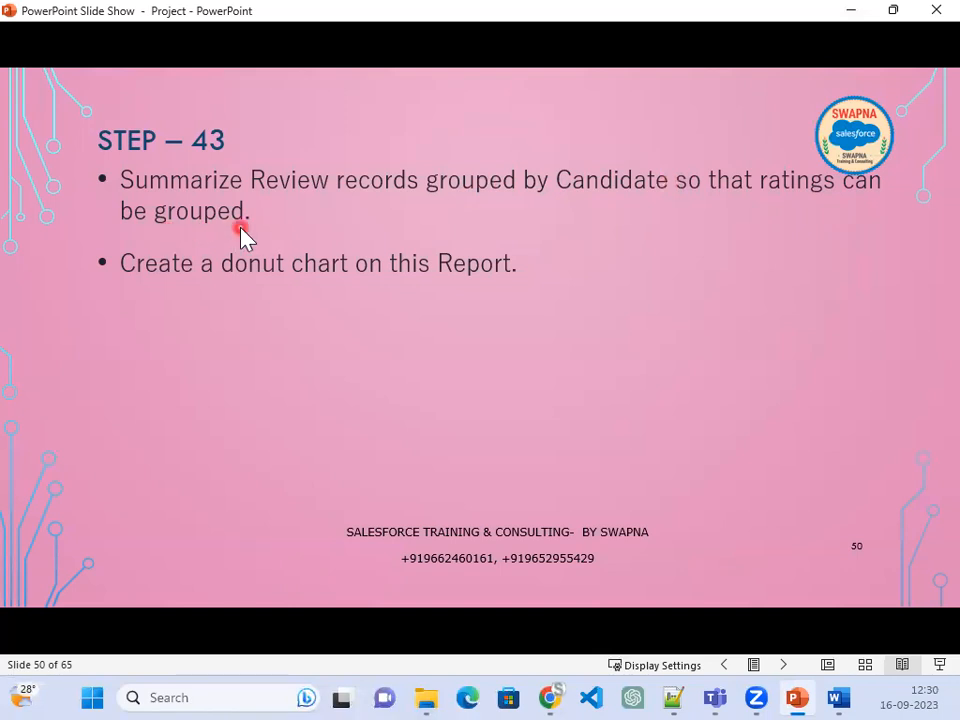
# Return to Salesforce, save and run the report as New Job Applications with Reviews Report, and toggle its subtotals off and on
pyautogui.click(851, 10)
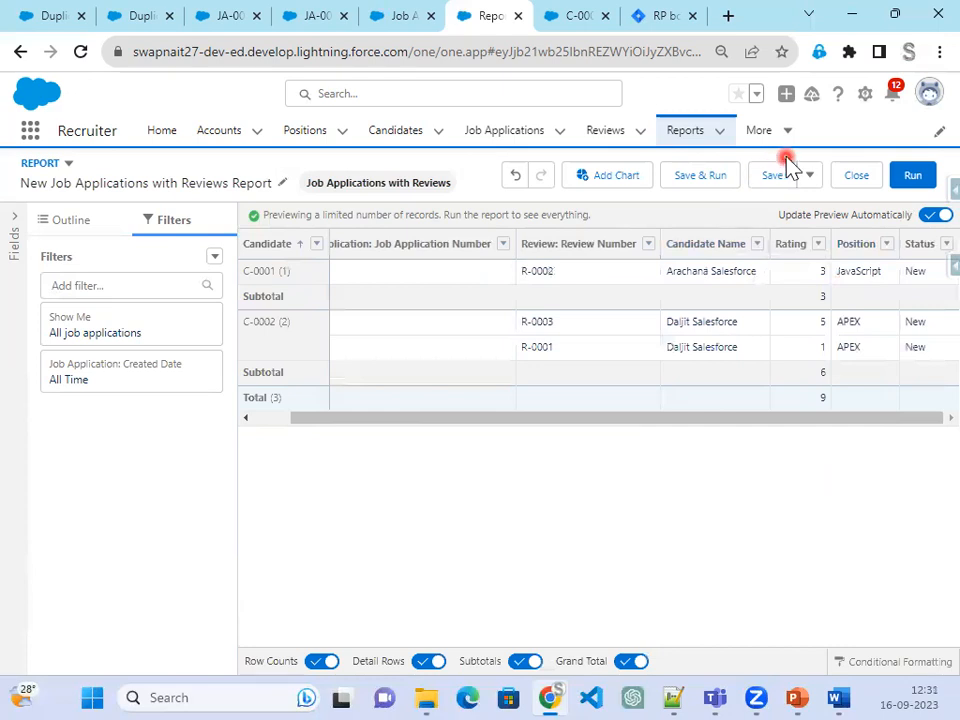
pyautogui.click(716, 178)
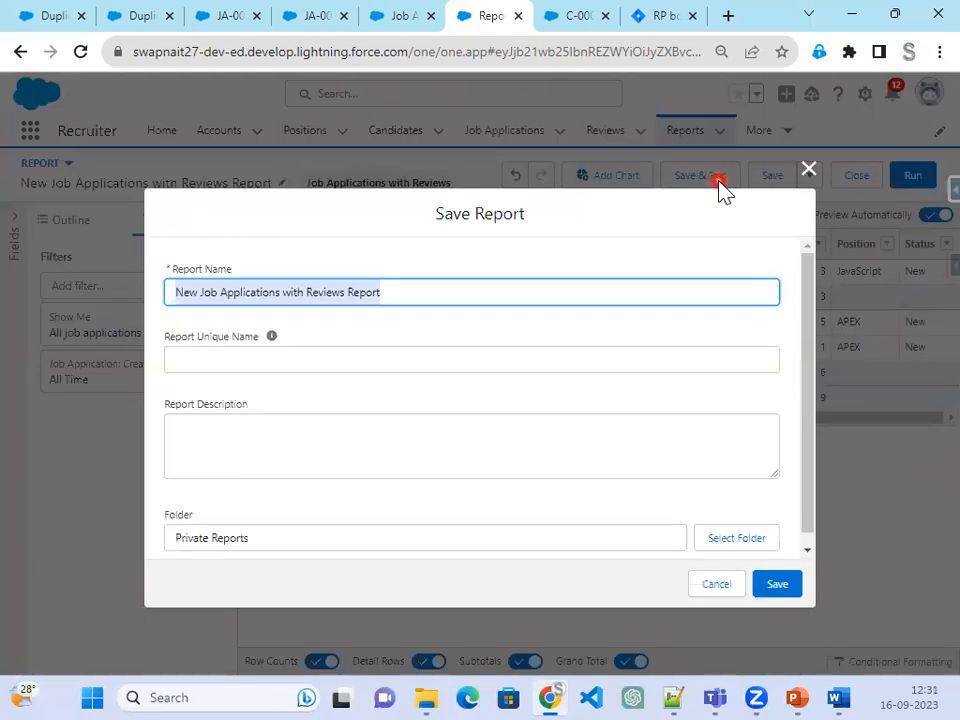
pyautogui.click(392, 290)
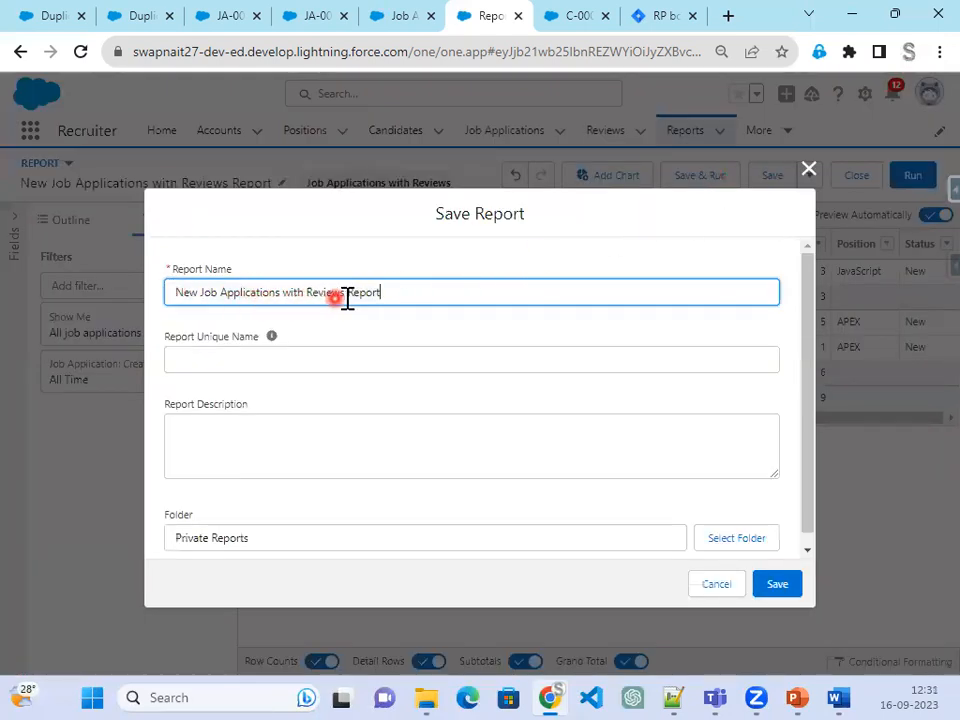
pyautogui.click(770, 588)
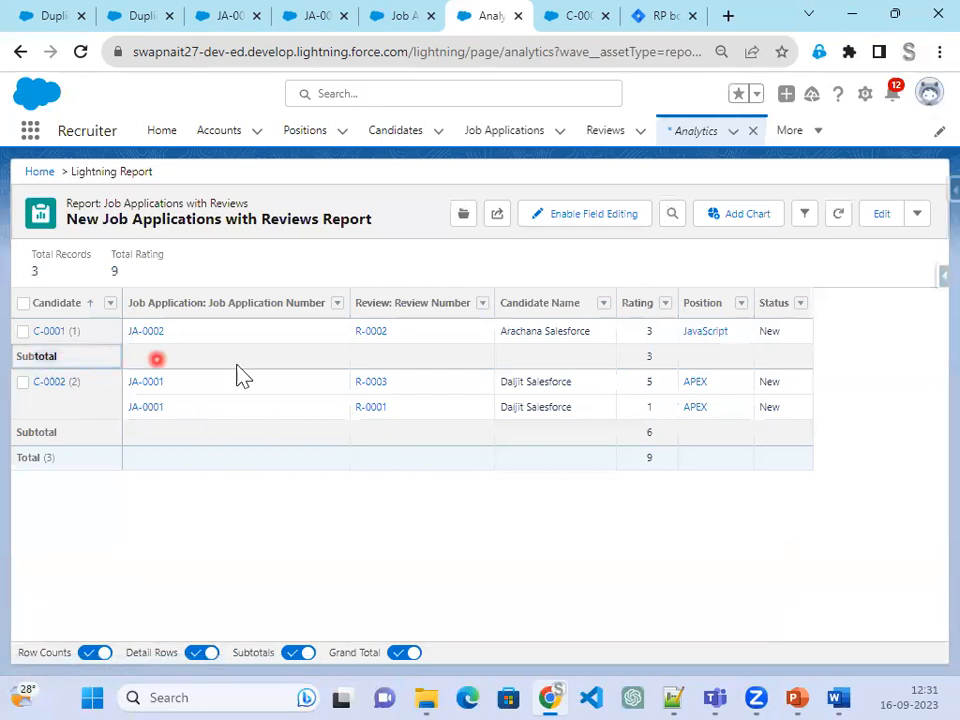
pyautogui.click(296, 660)
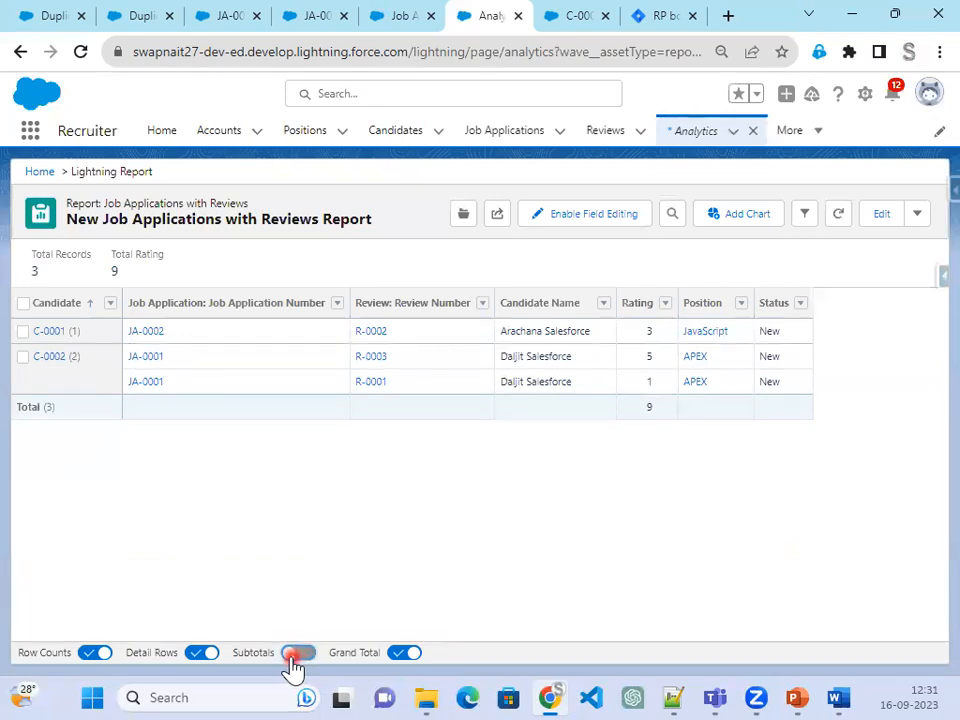
pyautogui.click(296, 655)
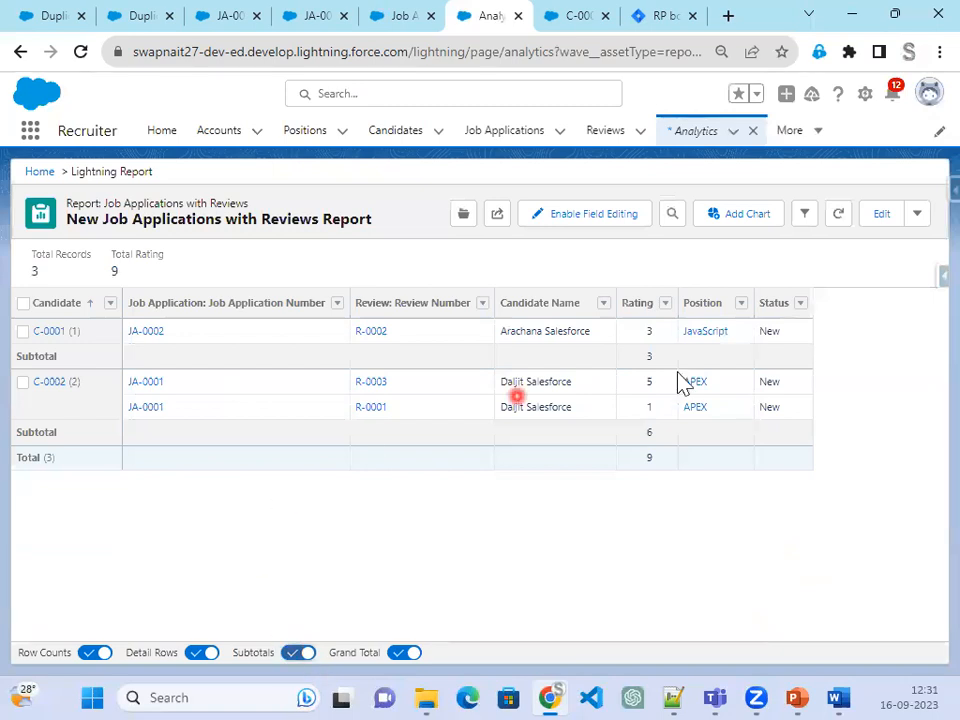
# Add a chart to the job applications with reviews report and display it as a donut
pyautogui.click(746, 222)
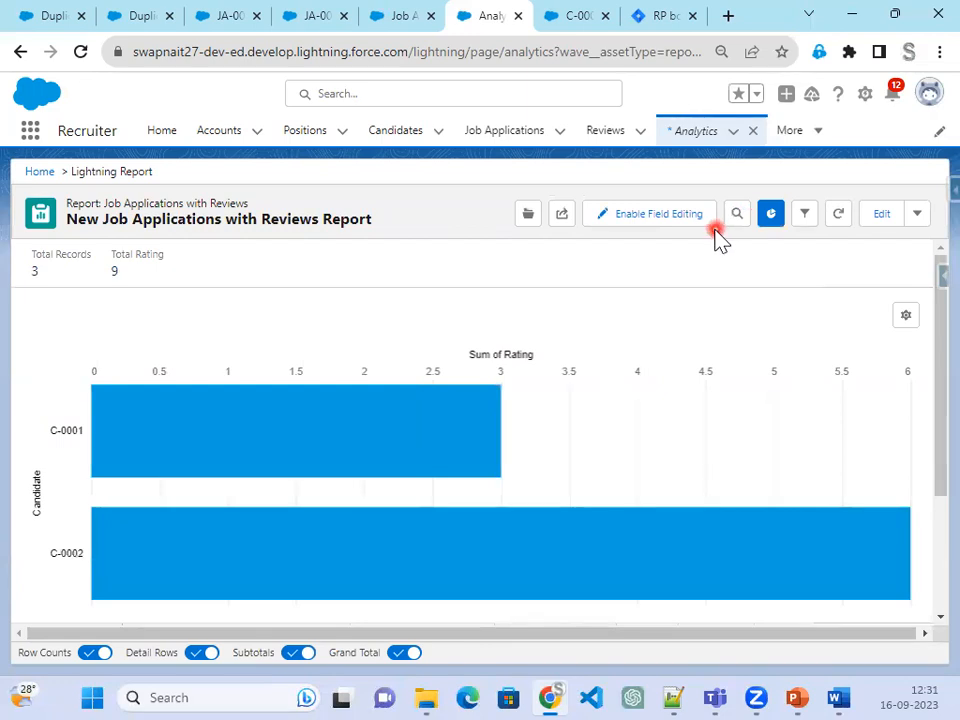
pyautogui.click(908, 316)
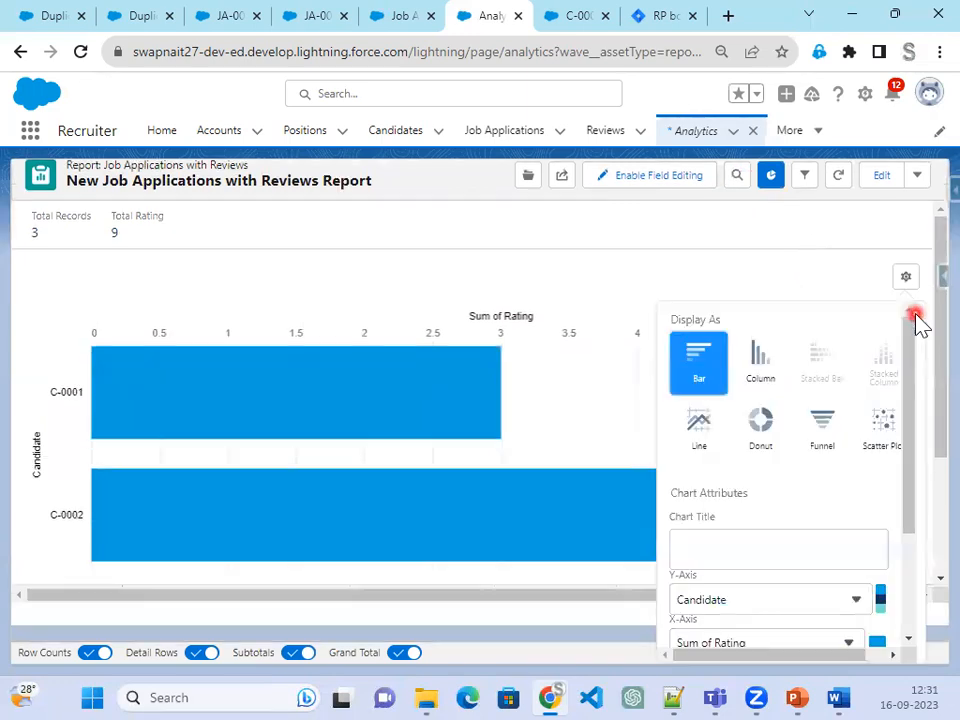
pyautogui.click(758, 440)
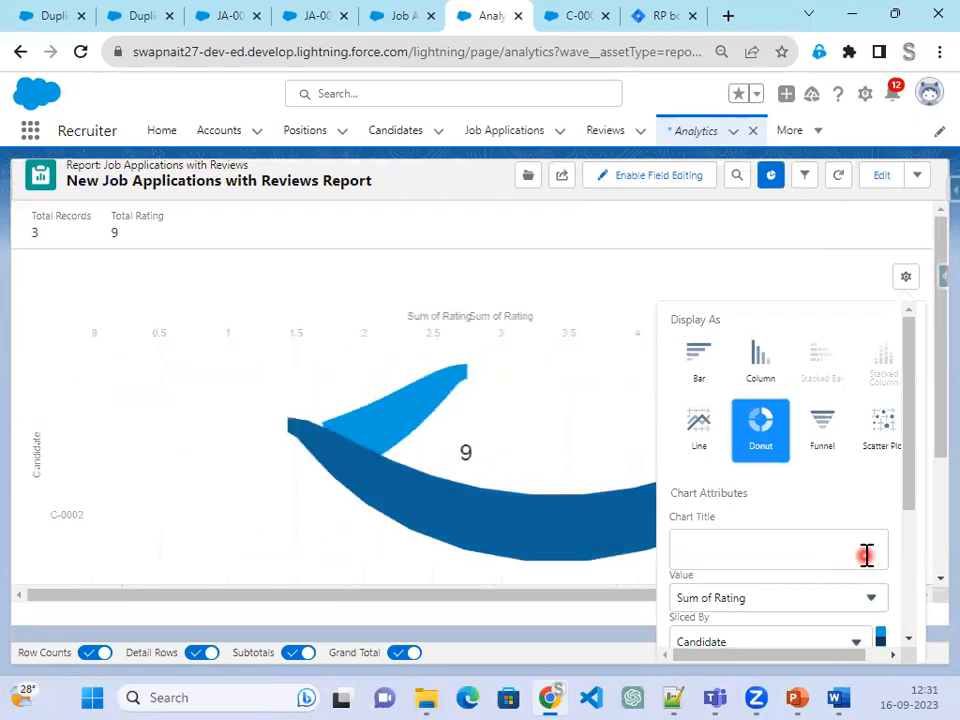
# Show values and percentages on the donut chart, and save the report
pyautogui.scroll(-1, 866, 553)
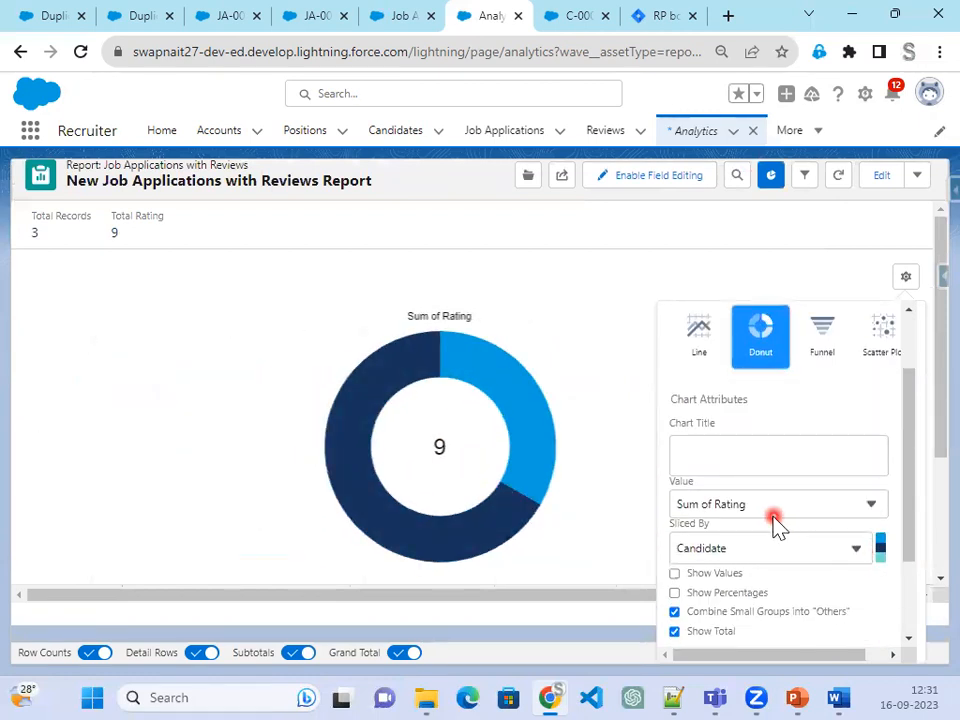
pyautogui.click(731, 578)
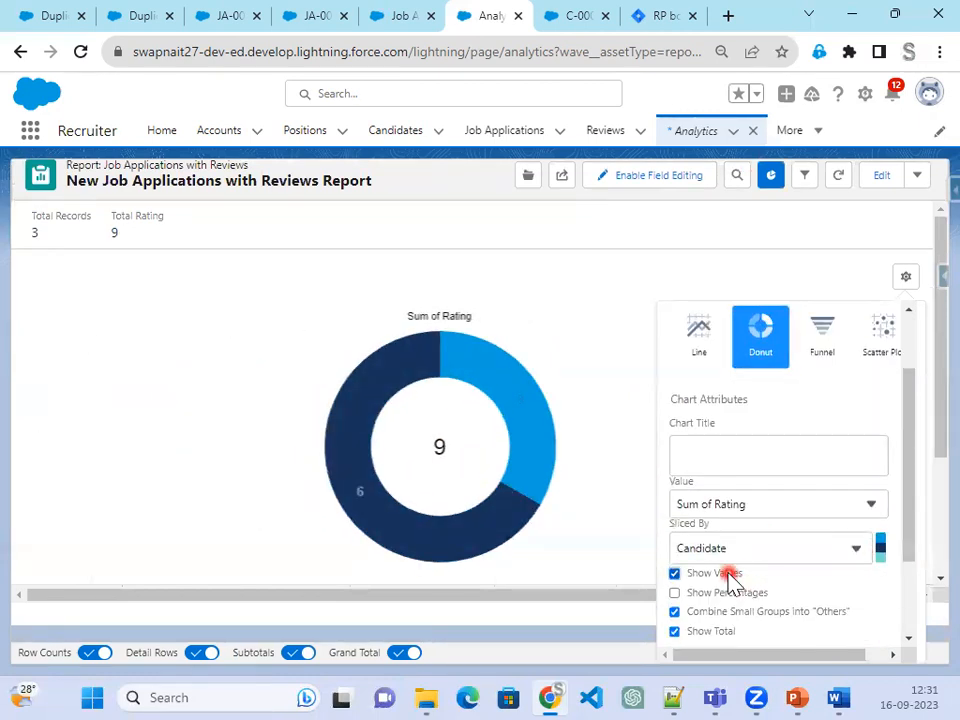
pyautogui.click(755, 595)
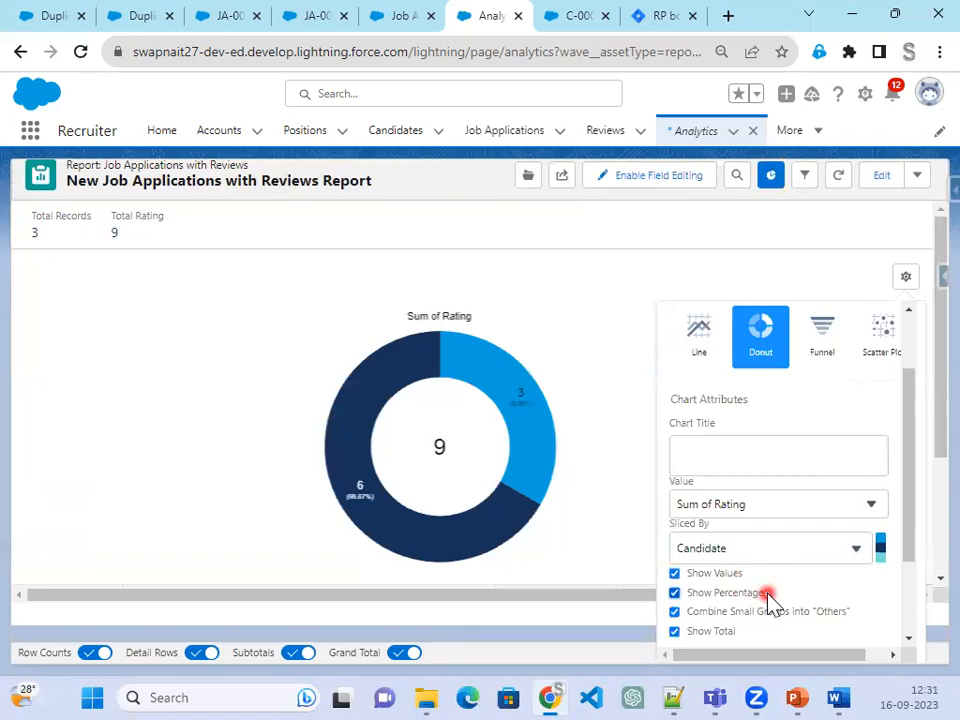
pyautogui.scroll(-1, 800, 572)
pyautogui.scroll(-2, 800, 572)
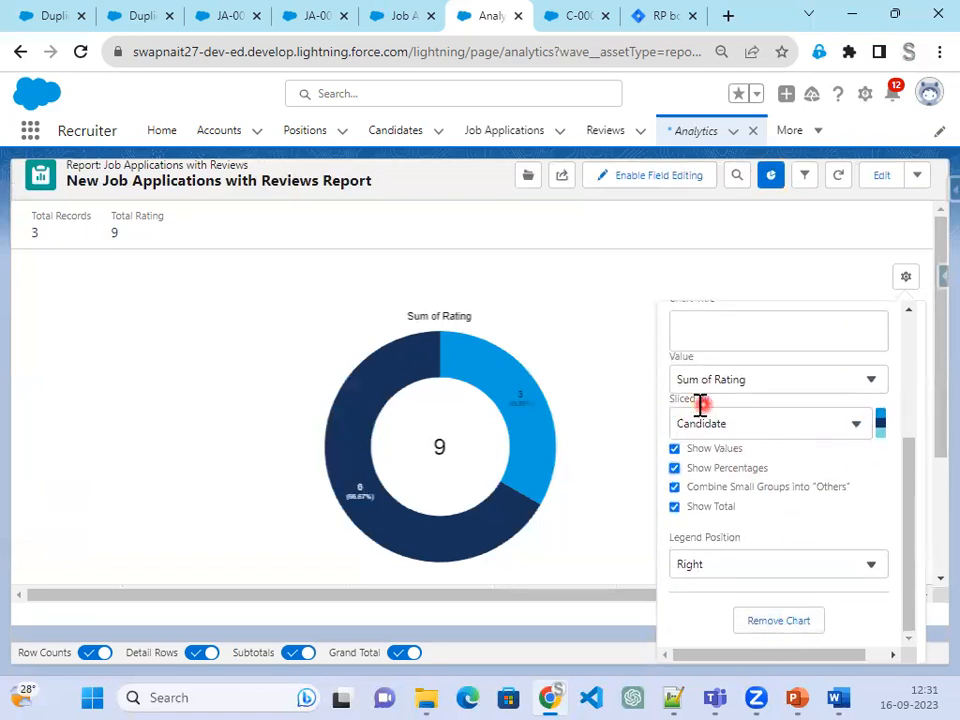
pyautogui.click(632, 410)
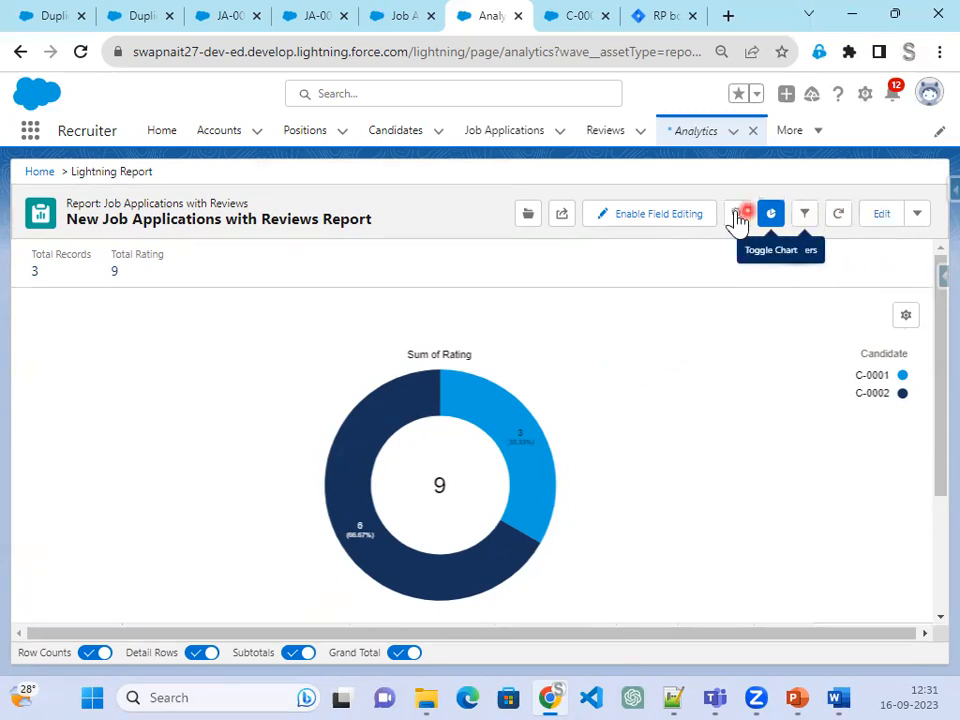
pyautogui.click(917, 218)
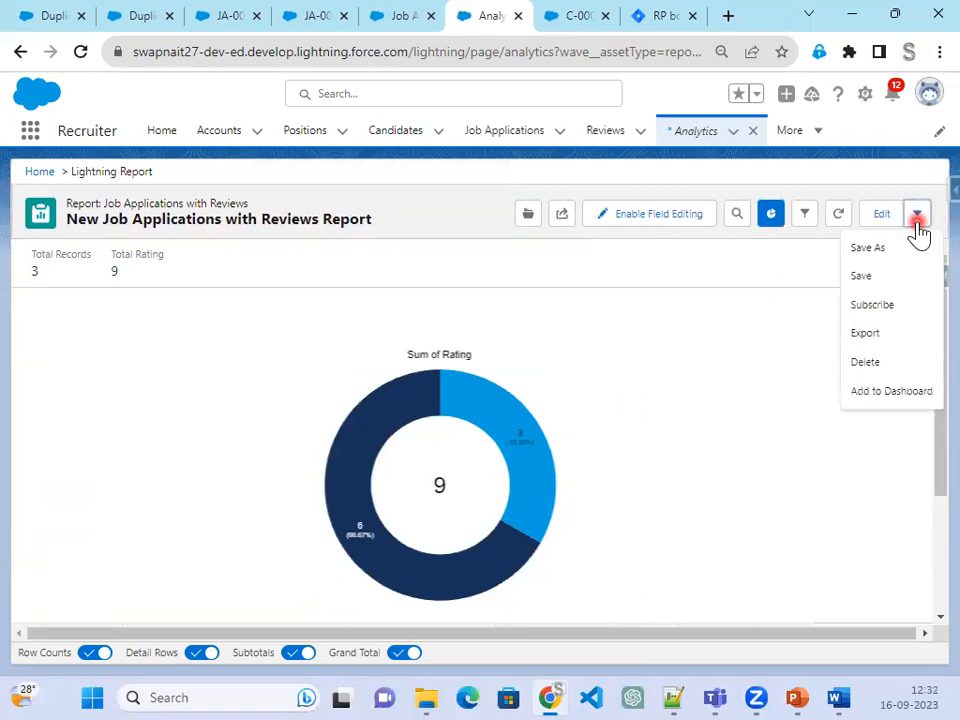
pyautogui.click(895, 275)
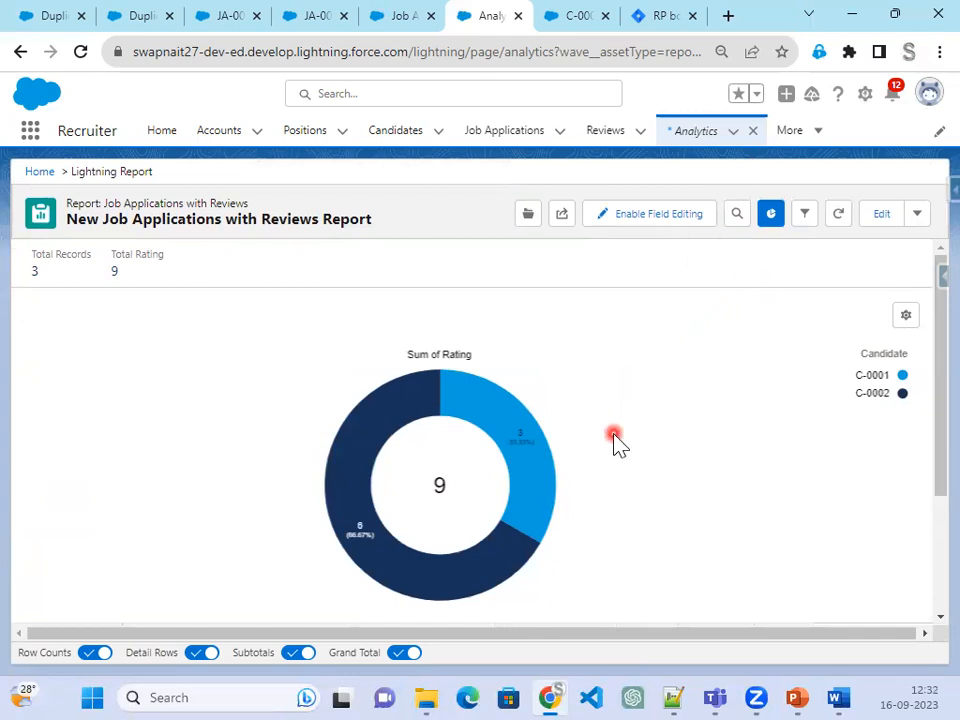
# Move the New Job Applications with Reviews Report into the Admin Project folder from the recent reports list
pyautogui.click(816, 132)
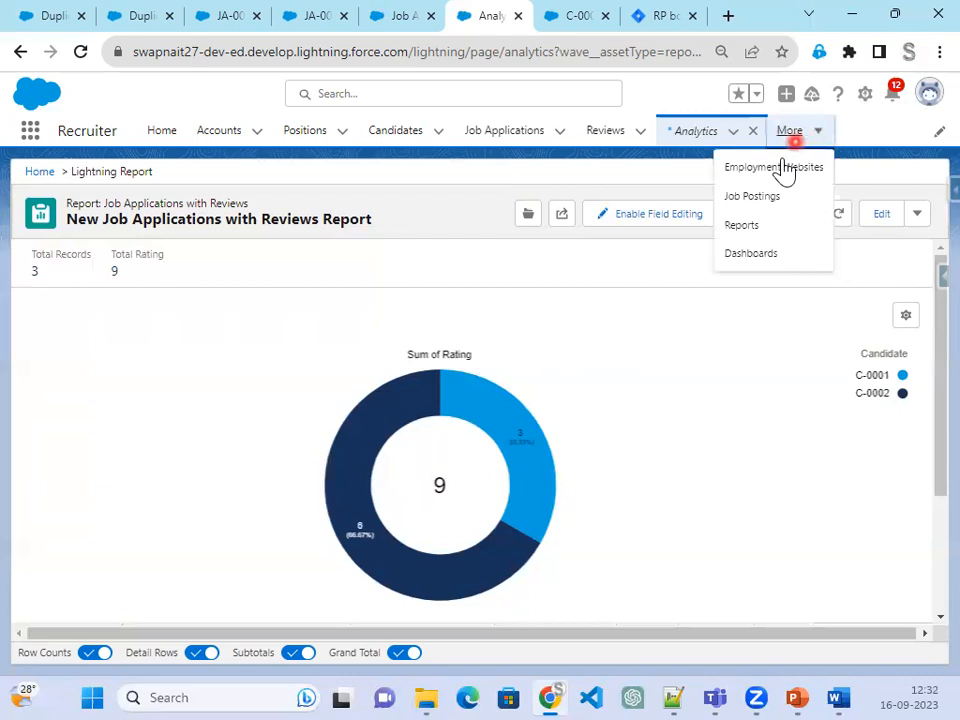
pyautogui.click(741, 229)
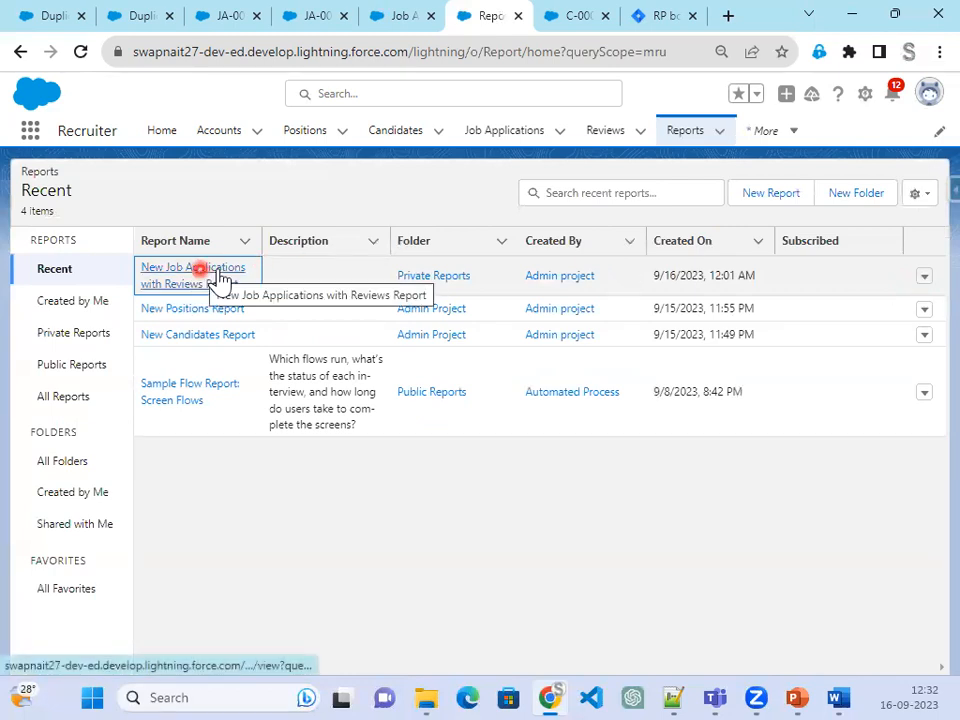
pyautogui.click(924, 276)
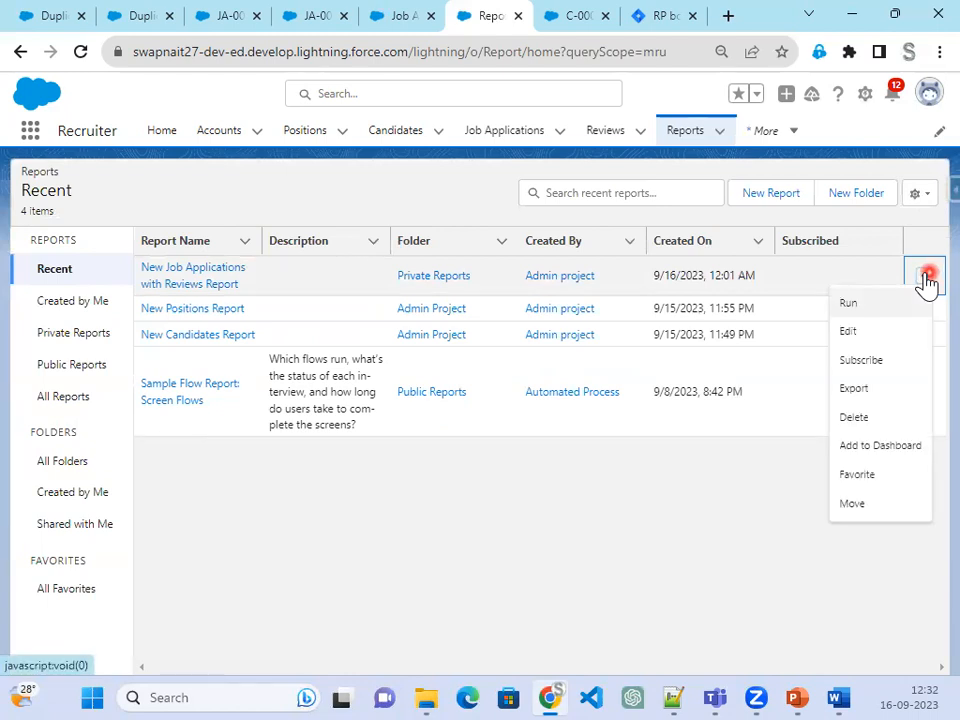
pyautogui.click(856, 504)
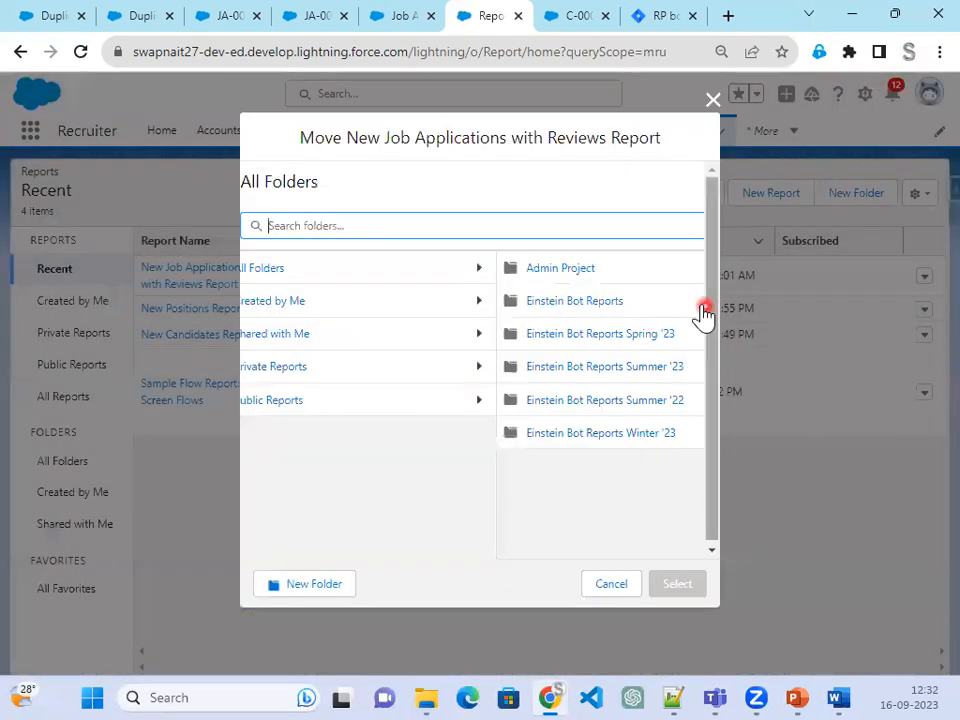
pyautogui.click(562, 268)
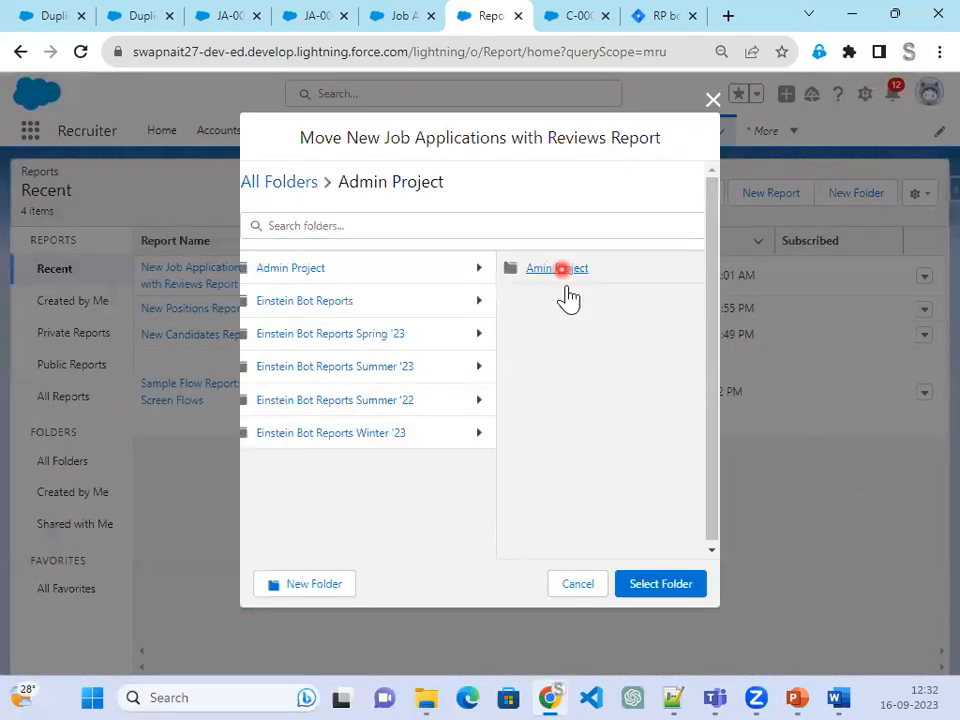
pyautogui.click(671, 585)
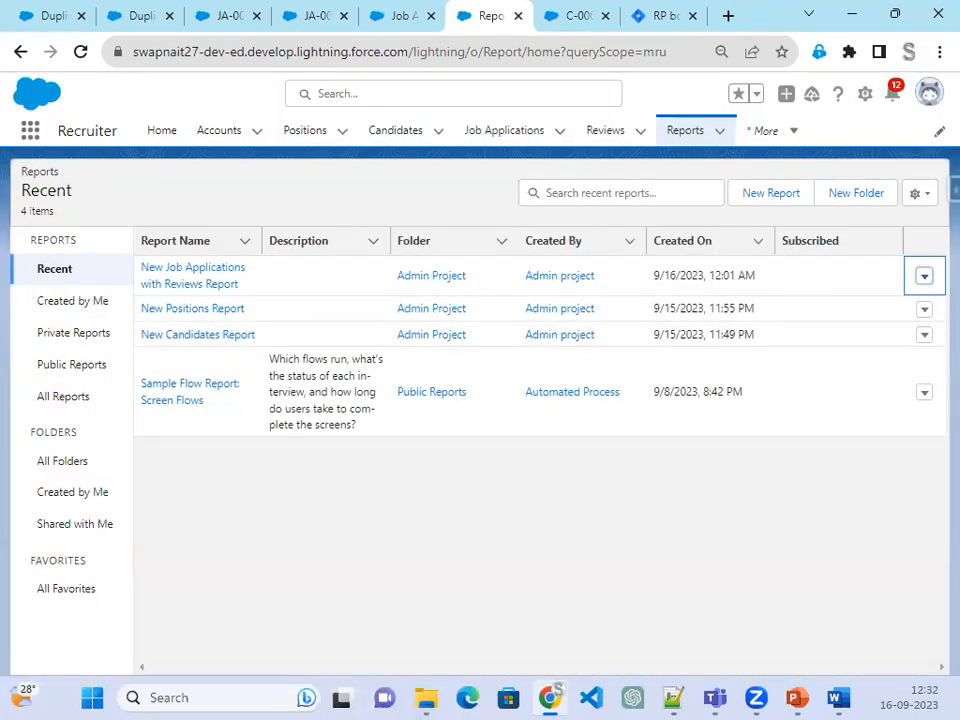
# Switch to PowerPoint, read the Step 44 slide about the Position matrix report, and return to Salesforce
pyautogui.hotkey('alt', 'Tab')
pyautogui.click(676, 537)
pyautogui.click(676, 537)
pyautogui.press('Left')
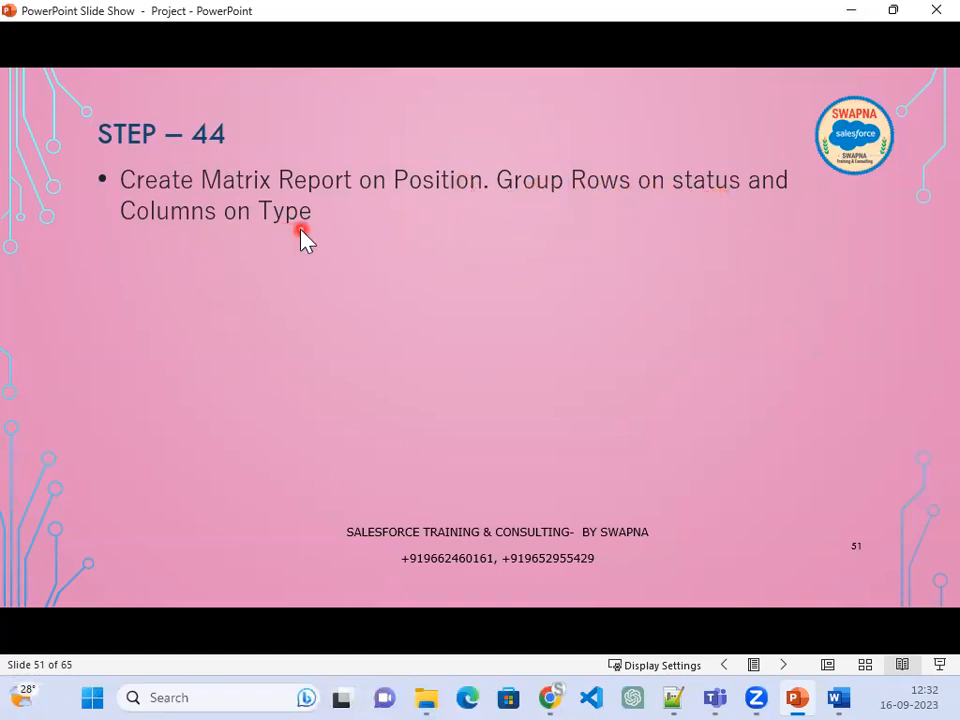
pyautogui.press('Right')
pyautogui.press('Left')
pyautogui.click(862, 13)
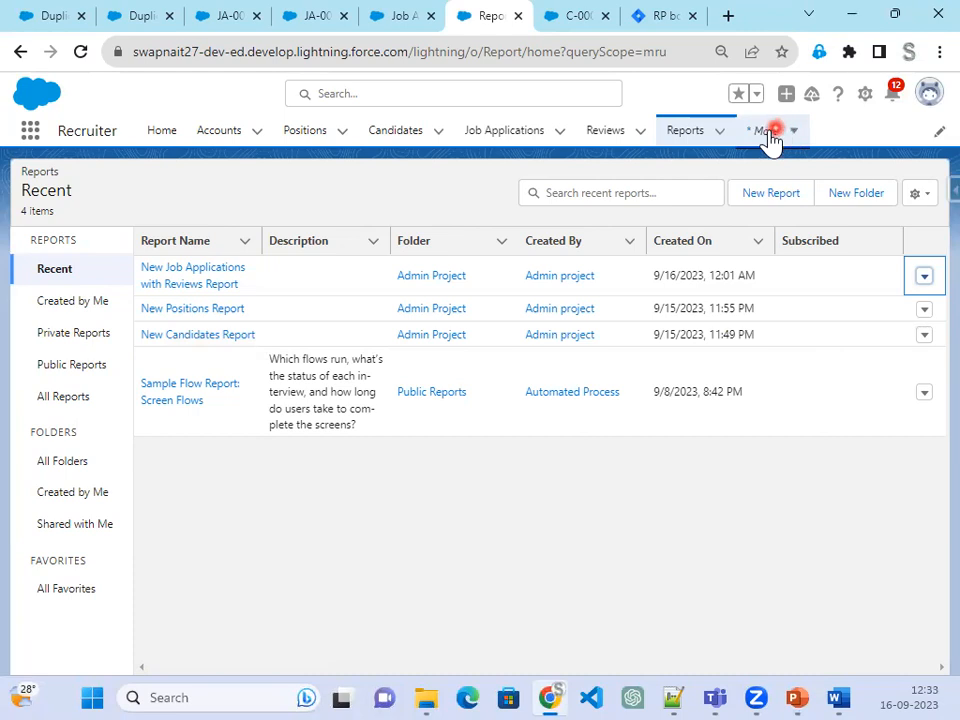
# Start a new report with the Positions report type, and recheck the Step 44 slide in PowerPoint
pyautogui.click(776, 197)
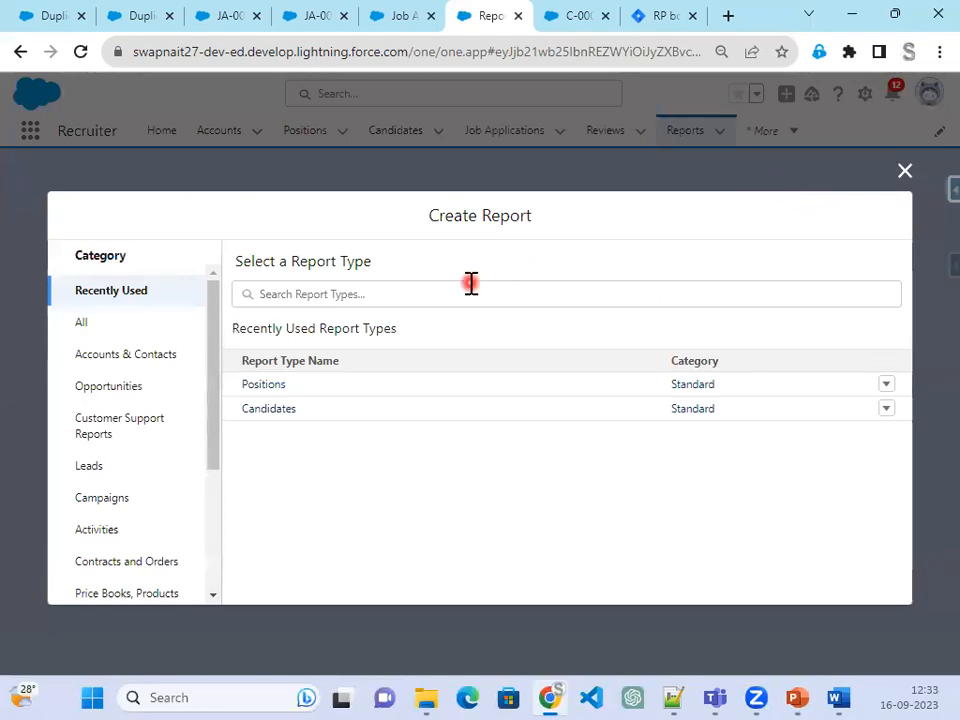
pyautogui.click(258, 388)
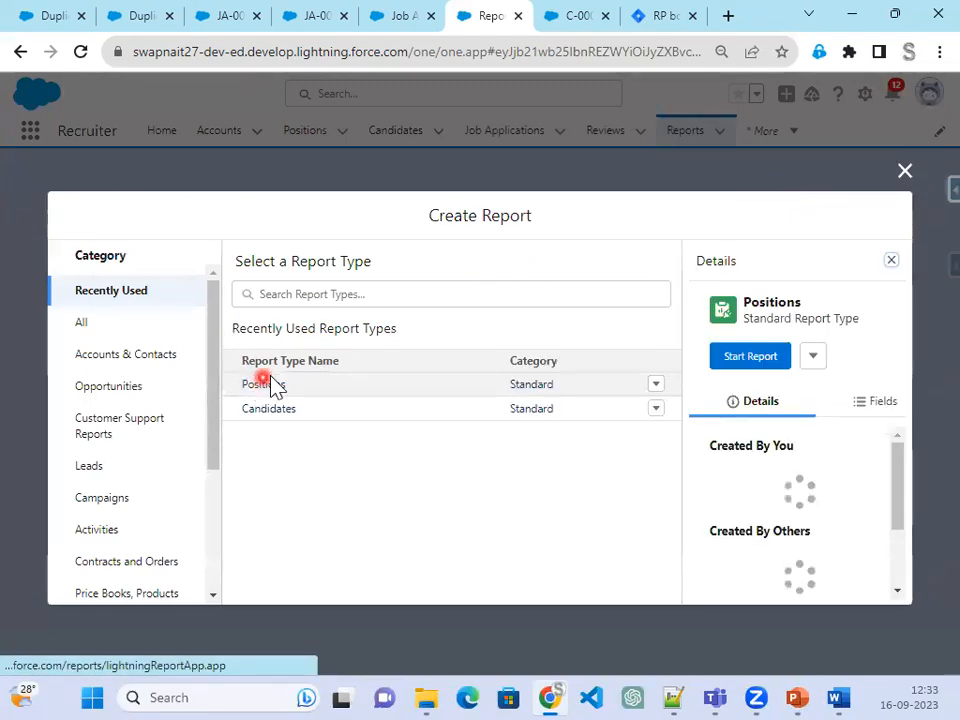
pyautogui.click(775, 360)
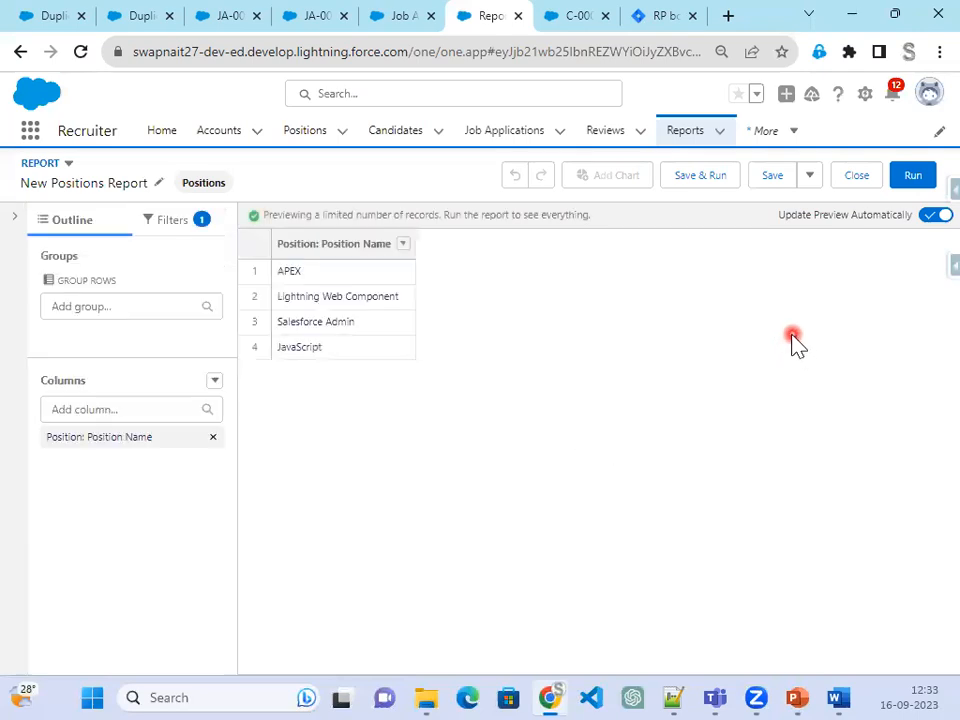
pyautogui.click(806, 678)
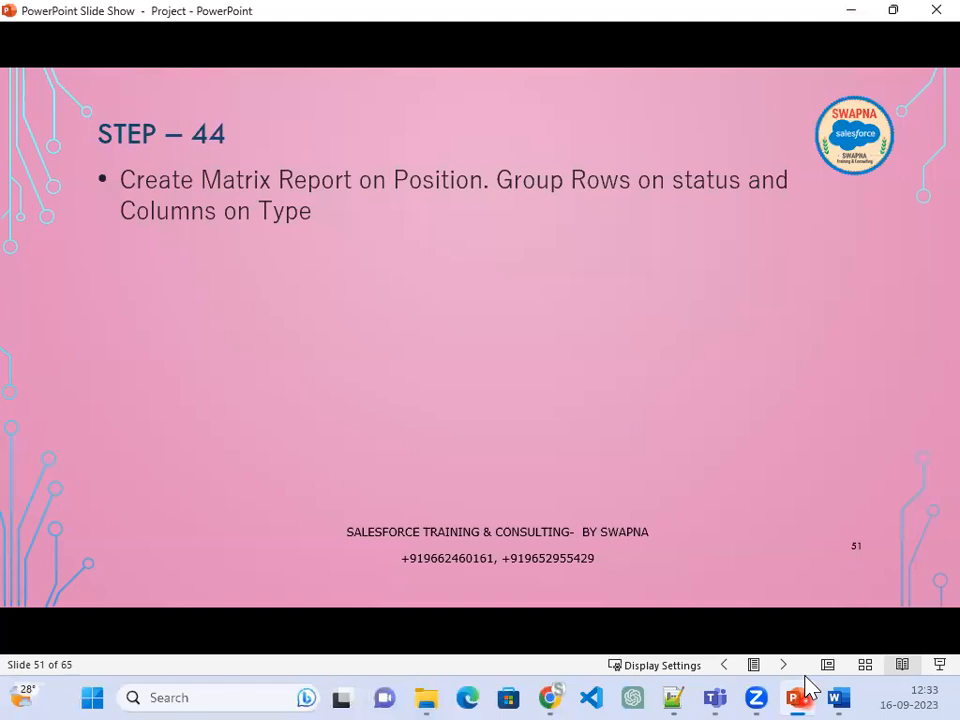
pyautogui.click(808, 688)
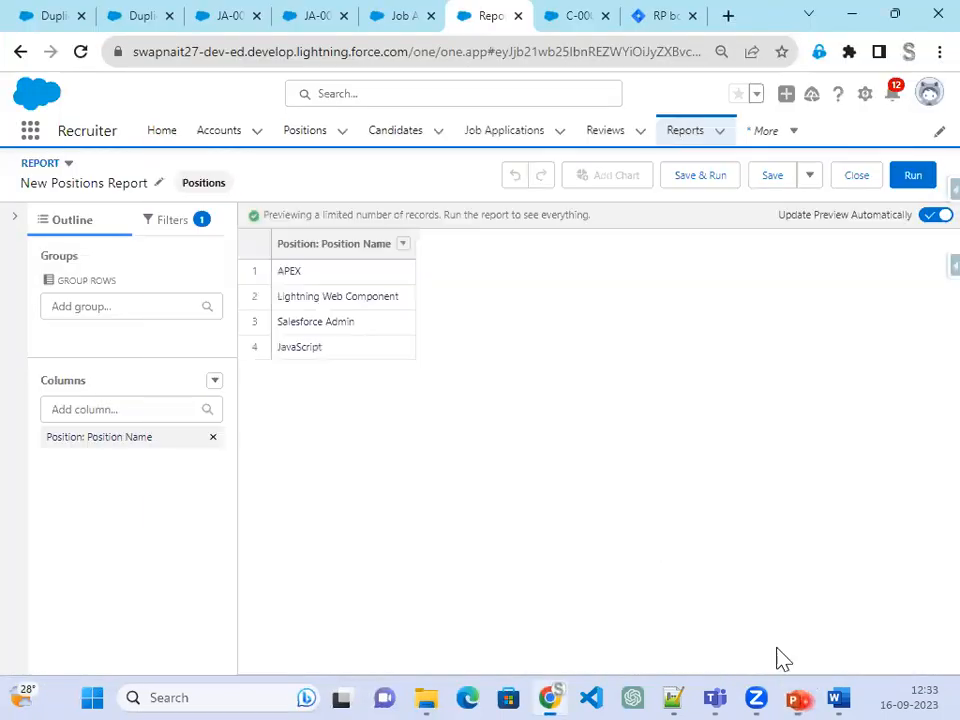
# Add the Certications, Close Date and JavaScript columns to the positions report
pyautogui.click(139, 409)
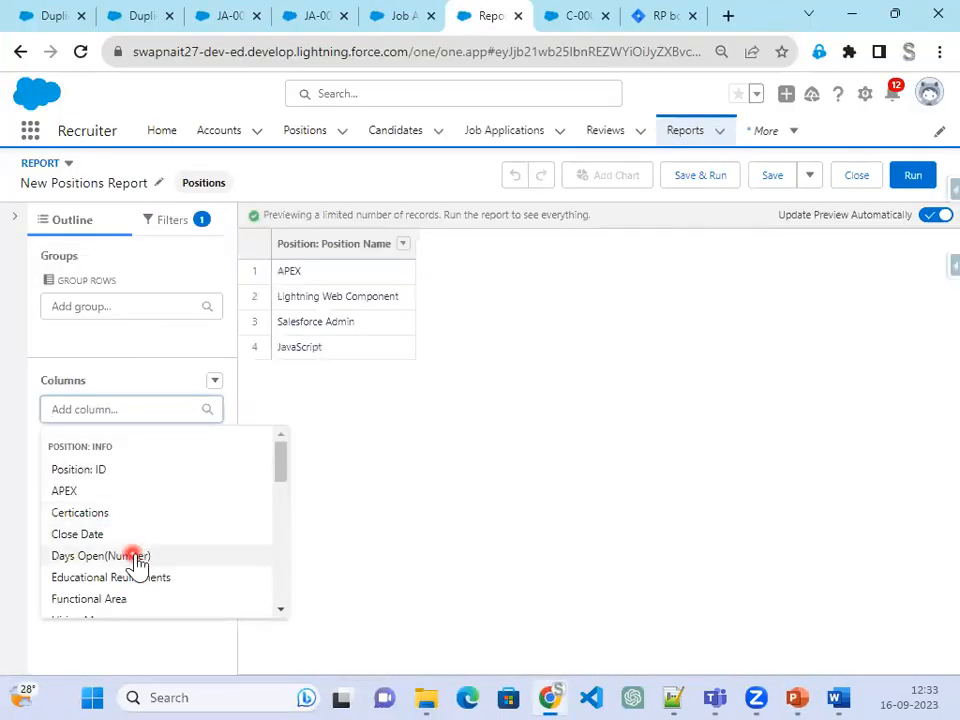
pyautogui.click(78, 514)
pyautogui.click(126, 418)
pyautogui.click(124, 542)
pyautogui.click(88, 418)
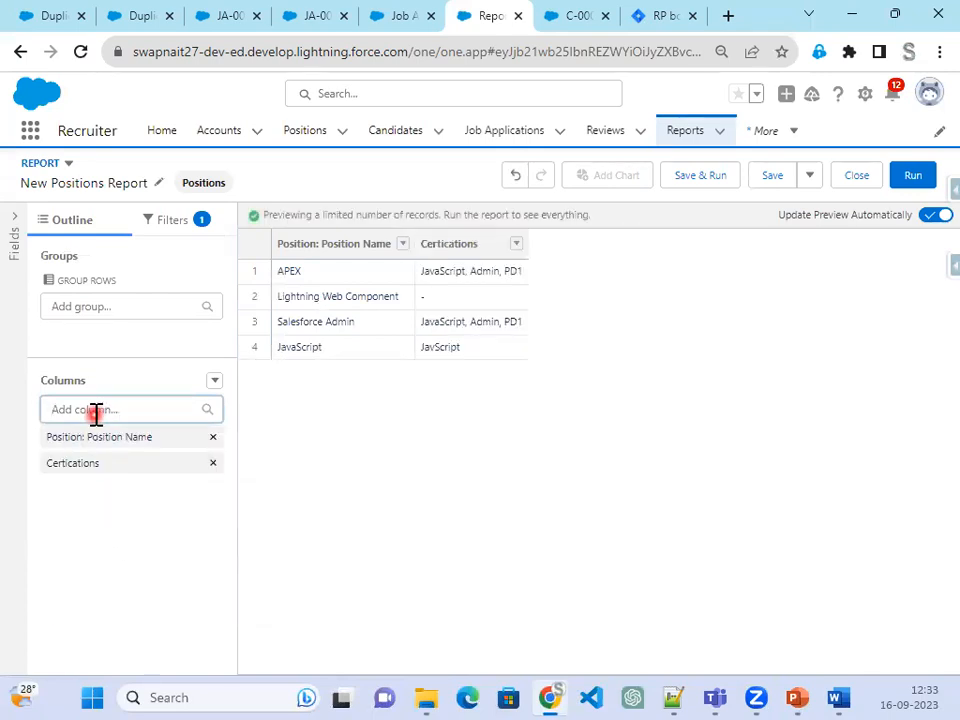
pyautogui.click(90, 516)
pyautogui.click(124, 409)
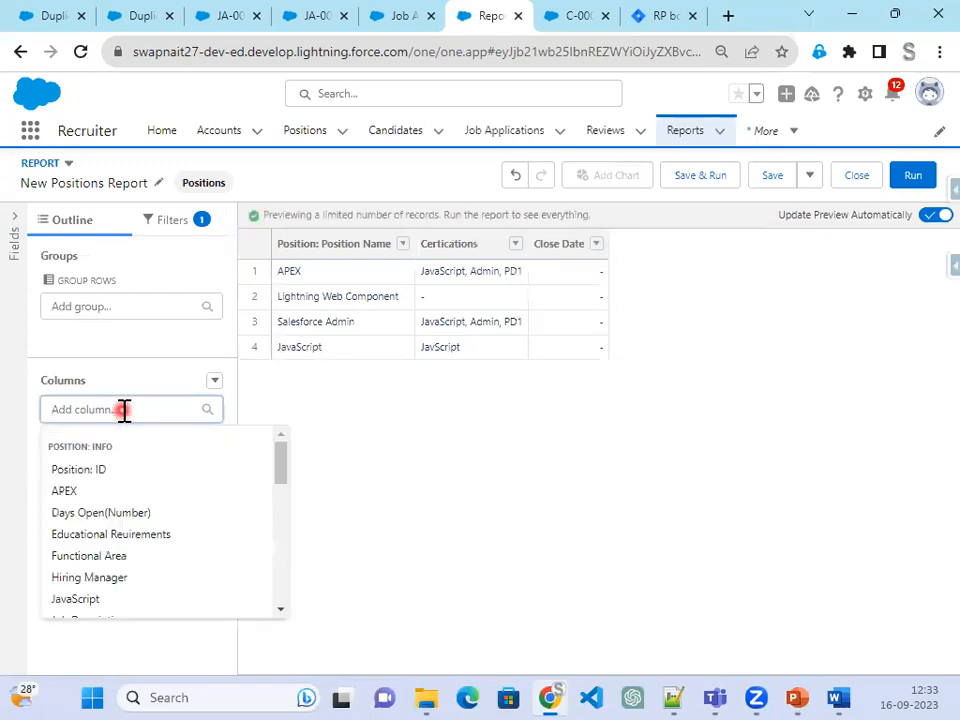
pyautogui.click(134, 605)
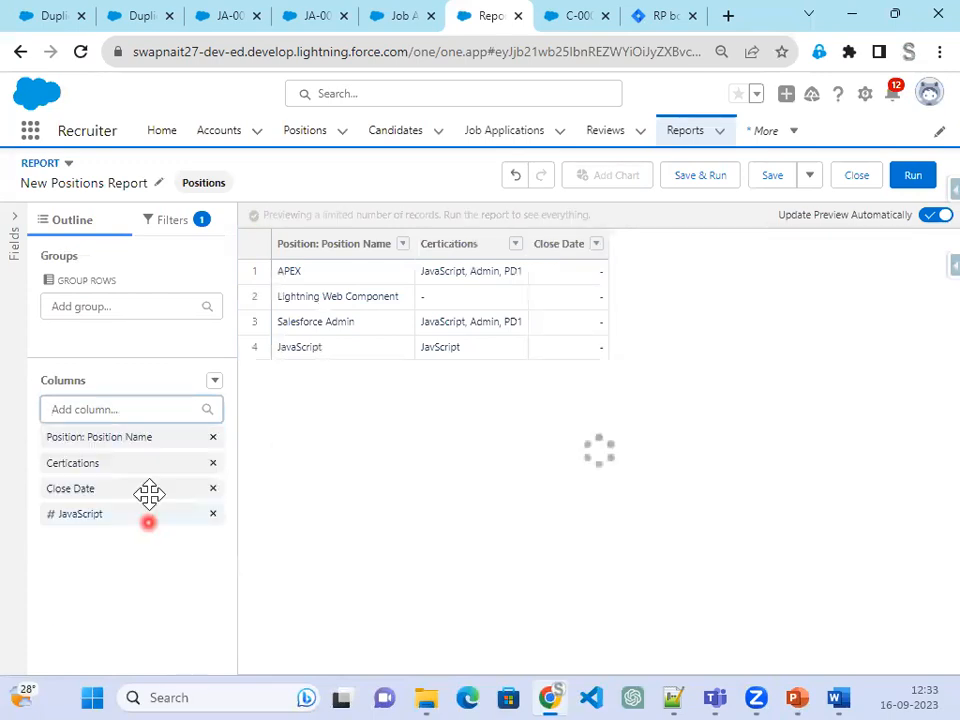
# Add the Lightning and Max Pay columns to the positions report
pyautogui.click(141, 412)
pyautogui.scroll(-2, 141, 536)
pyautogui.click(128, 553)
pyautogui.click(111, 405)
pyautogui.click(135, 412)
pyautogui.scroll(-4, 154, 553)
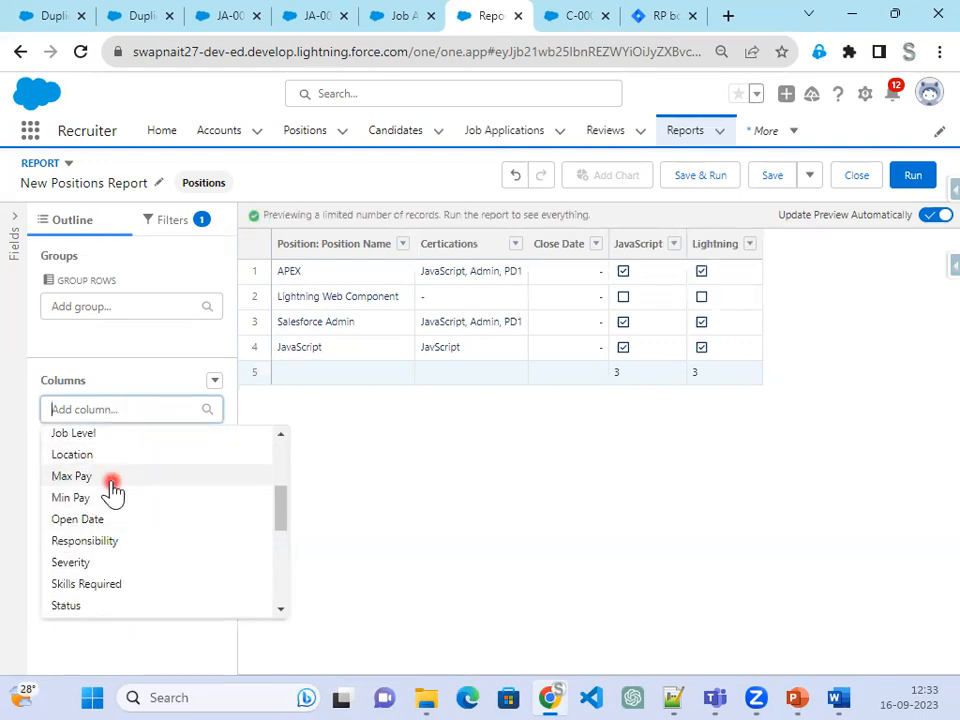
pyautogui.click(111, 478)
# Add the Open Date and Status columns to the positions report
pyautogui.click(118, 410)
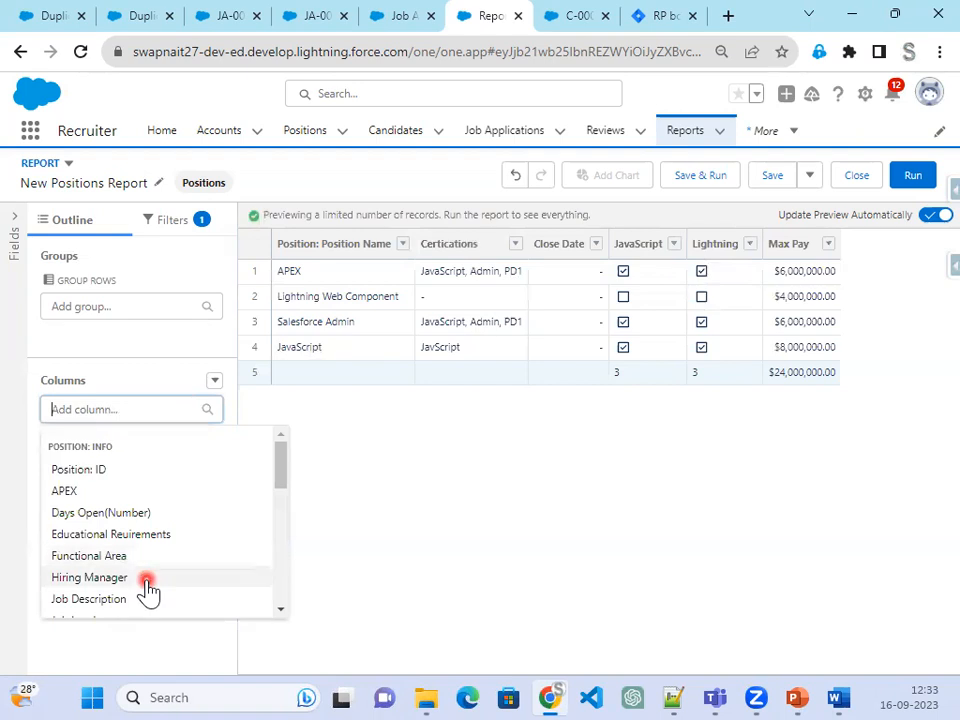
pyautogui.scroll(-4, 146, 585)
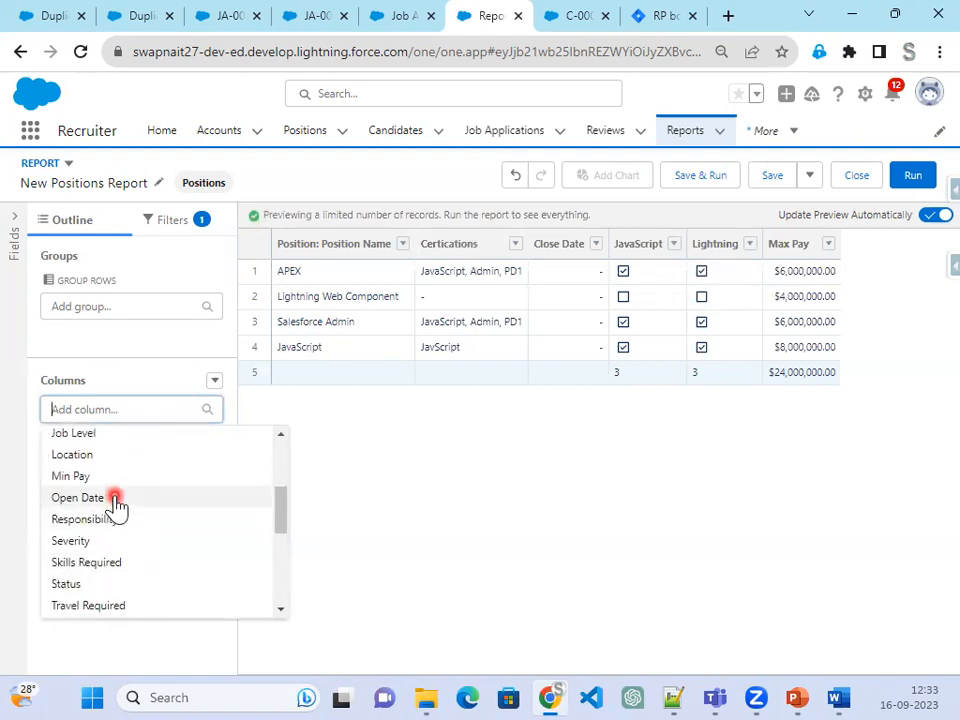
pyautogui.click(115, 500)
pyautogui.click(150, 409)
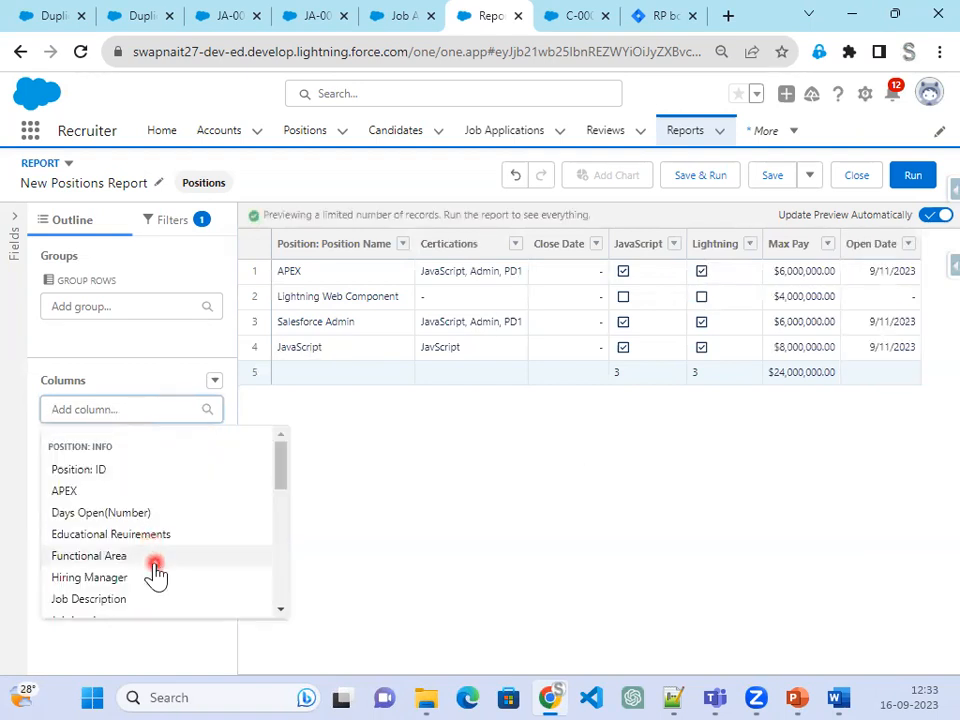
pyautogui.scroll(-4, 156, 572)
pyautogui.click(155, 564)
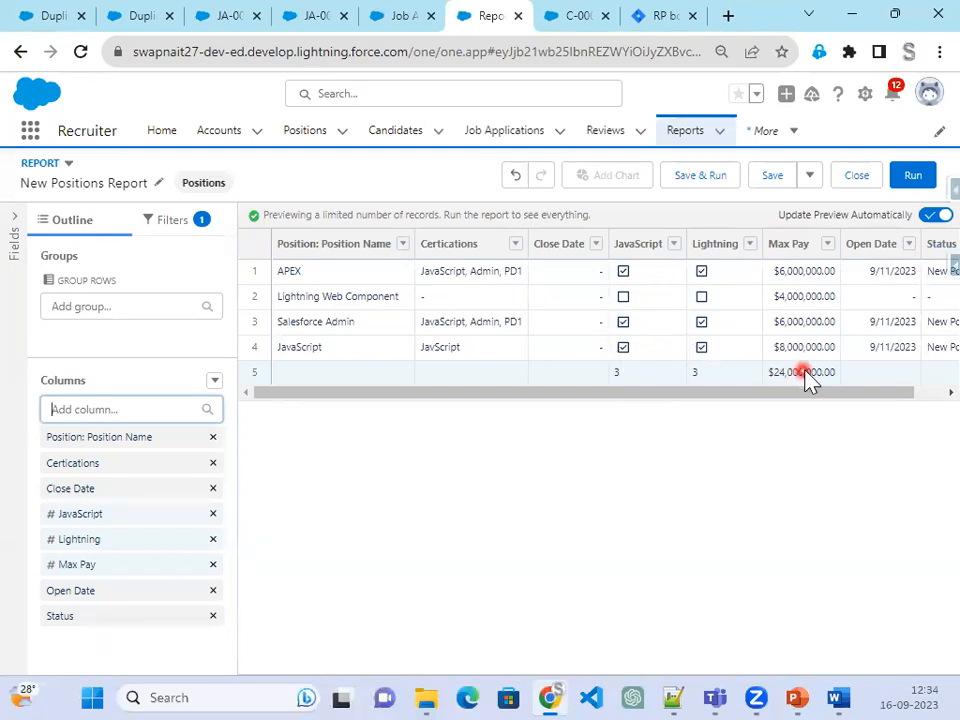
# Group the positions report's rows by the Status field
pyautogui.moveTo(816, 393); pyautogui.dragTo(910, 393)
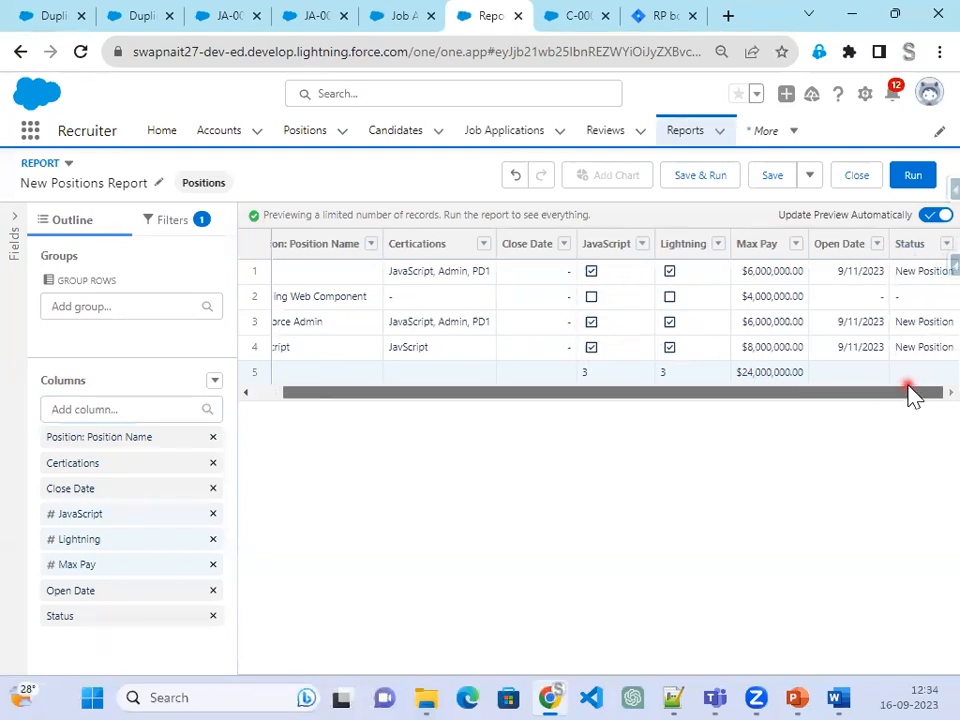
pyautogui.click(945, 243)
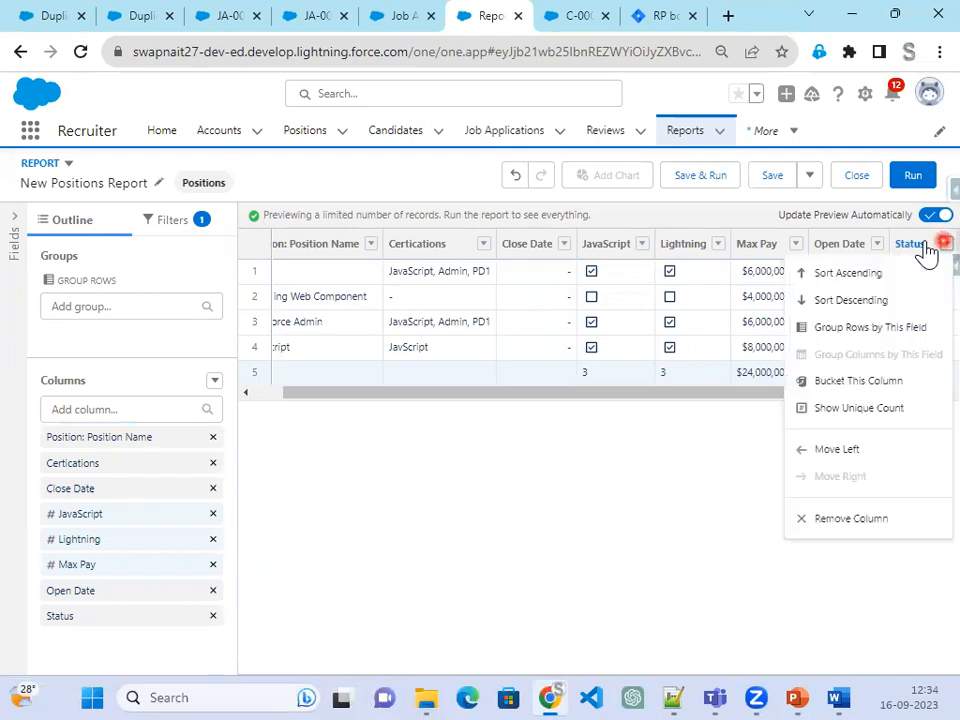
pyautogui.click(903, 333)
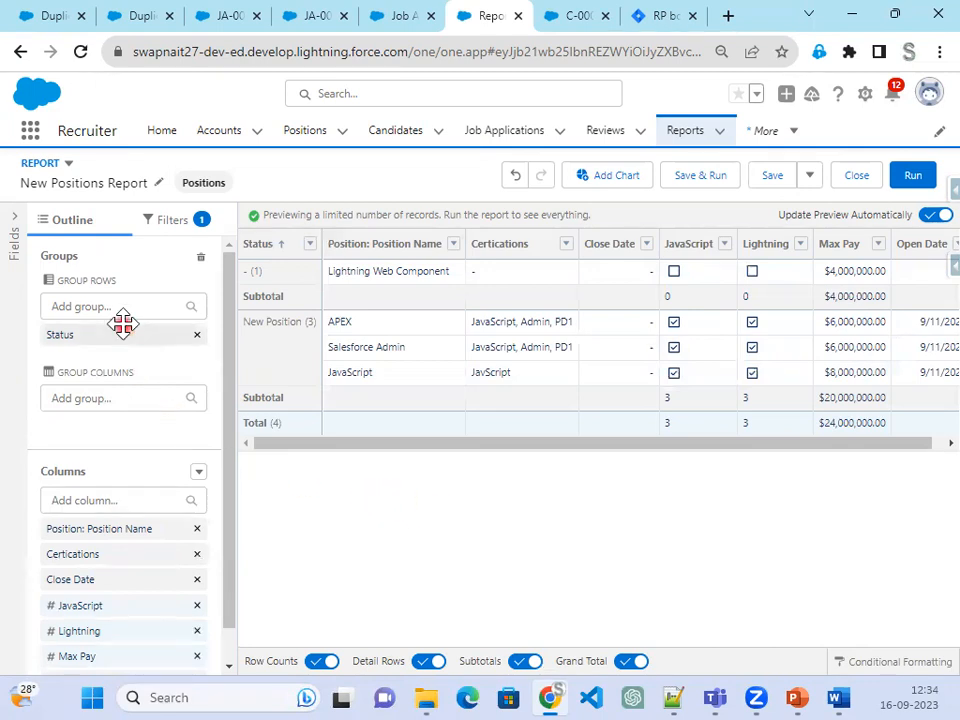
# Recheck the Step 44 slide in PowerPoint, group the report's columns by Type, and filter the details to the blank-status total
pyautogui.click(104, 391)
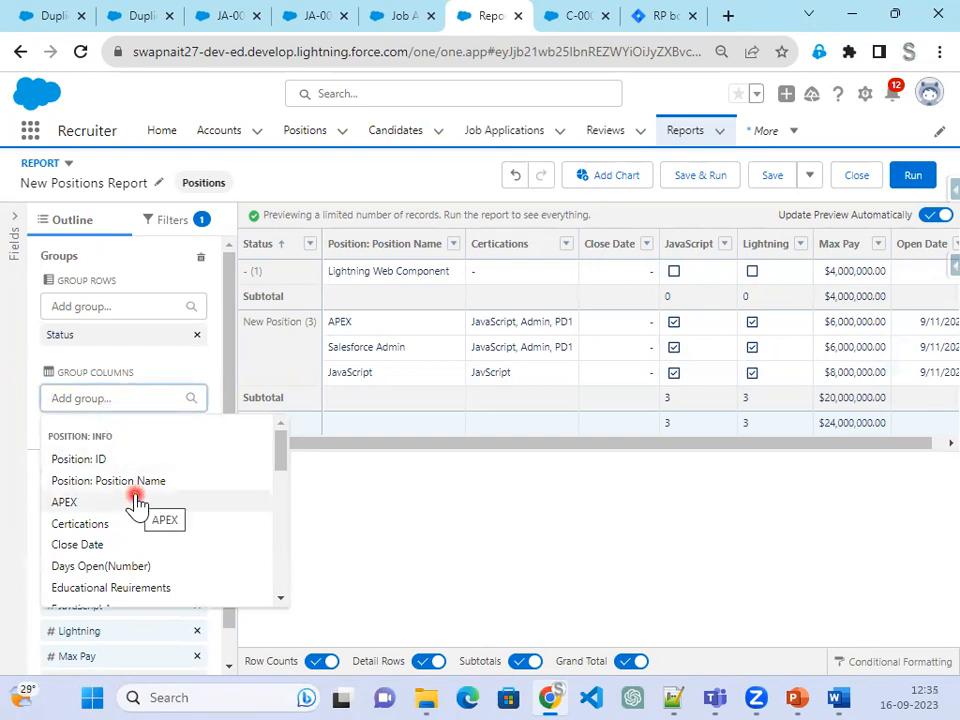
pyautogui.scroll(-2, 137, 503)
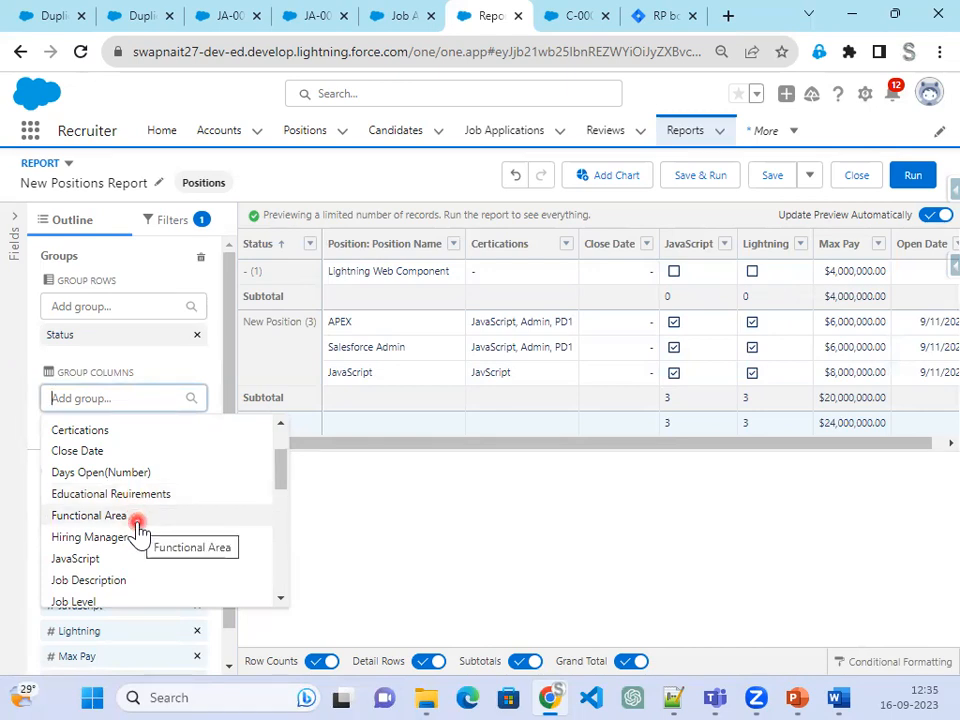
pyautogui.click(795, 692)
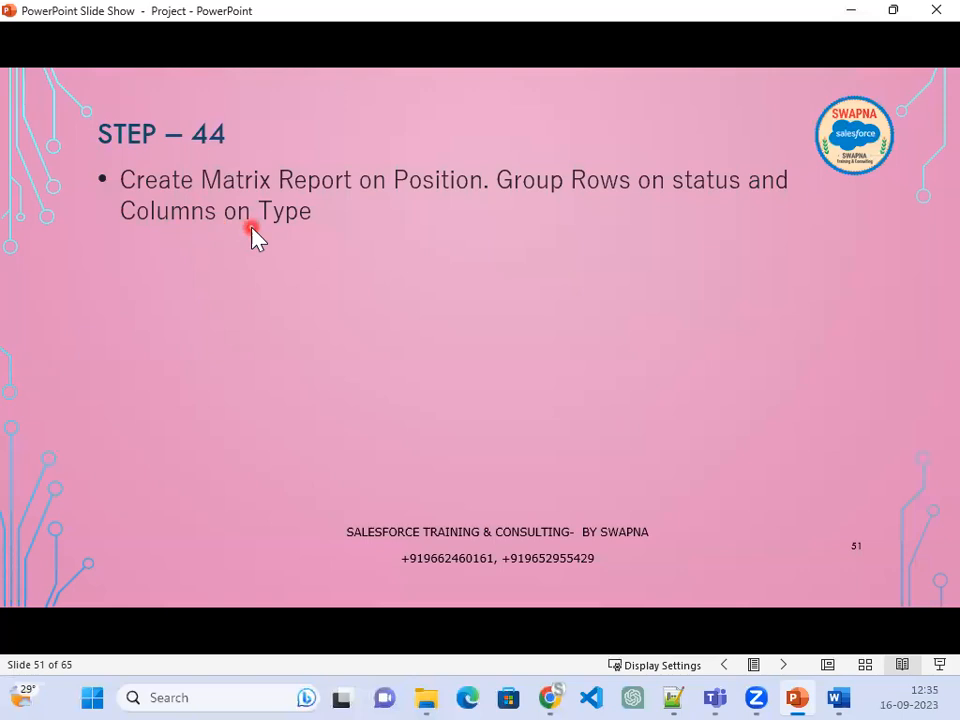
pyautogui.click(850, 12)
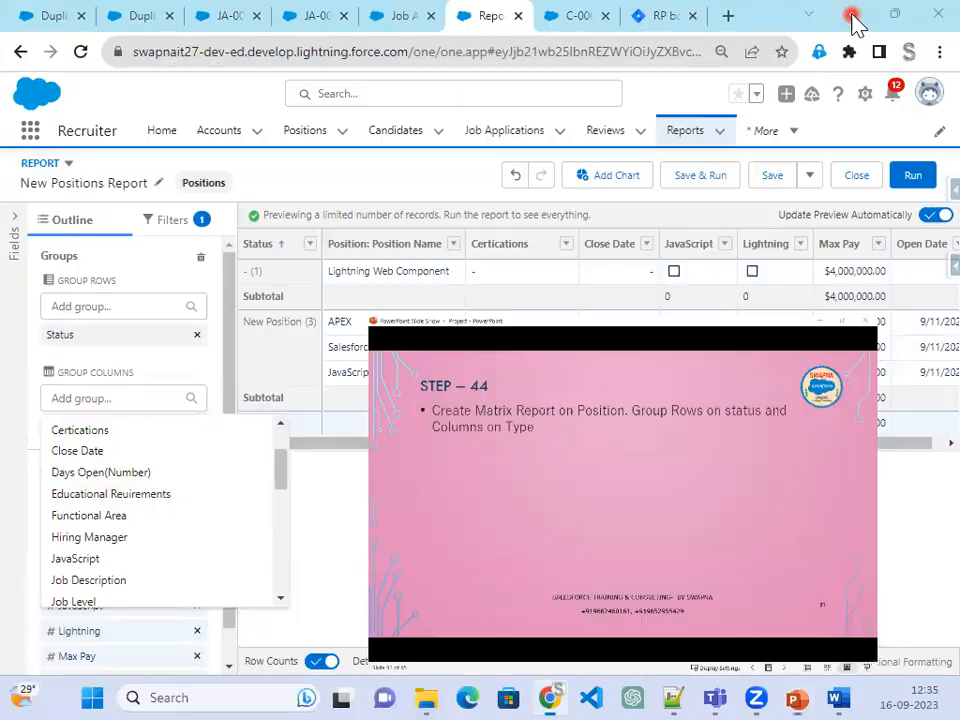
pyautogui.click(131, 397)
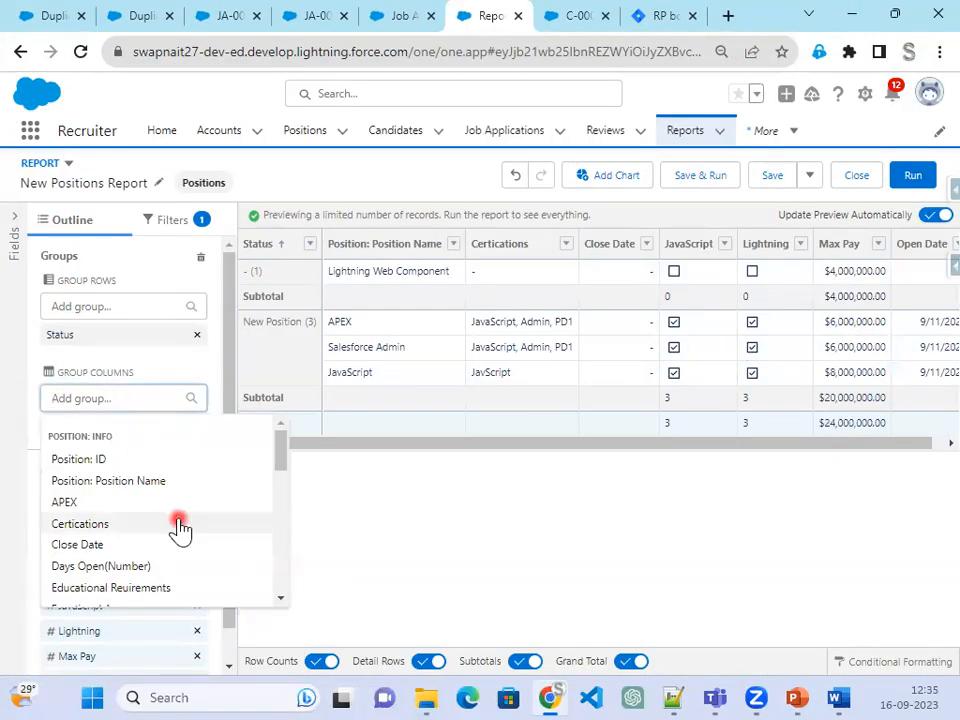
pyautogui.scroll(-5, 180, 528)
pyautogui.scroll(-4, 180, 530)
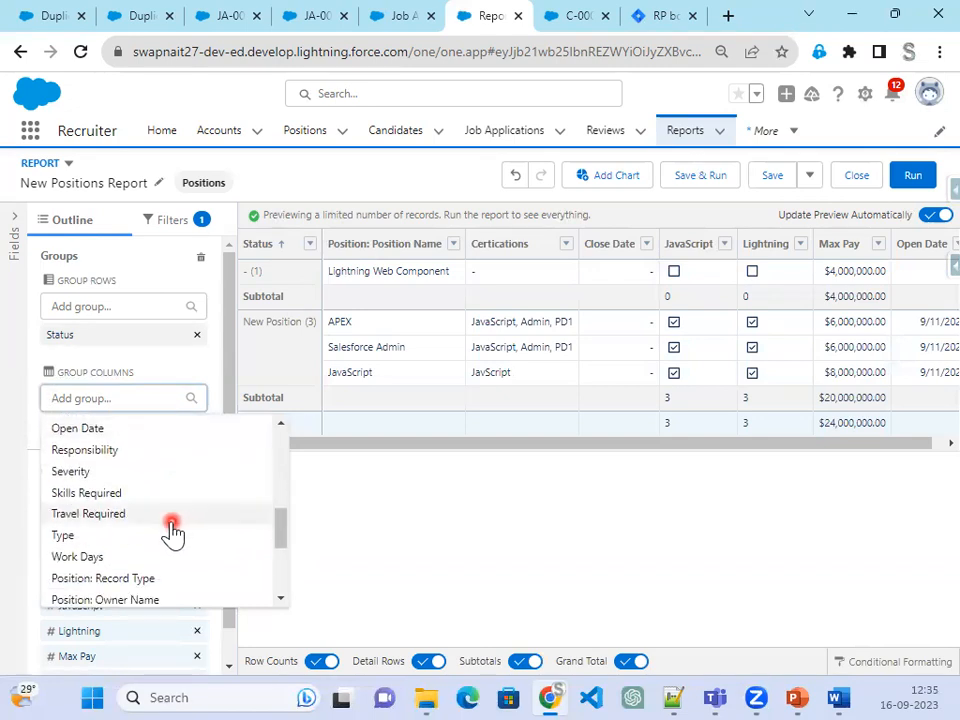
pyautogui.click(172, 535)
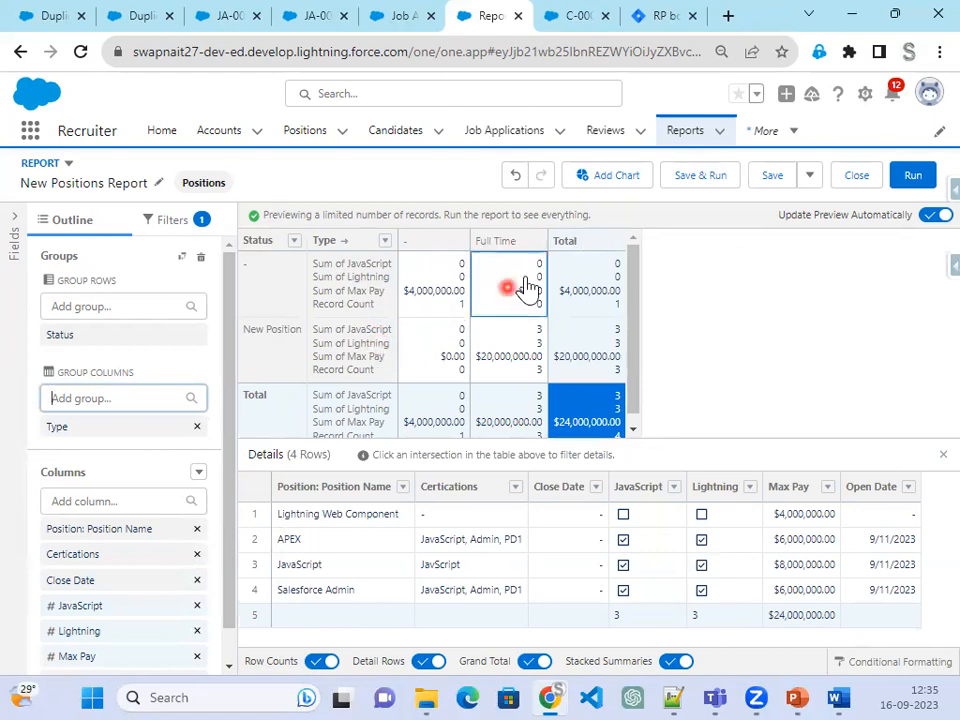
pyautogui.click(575, 310)
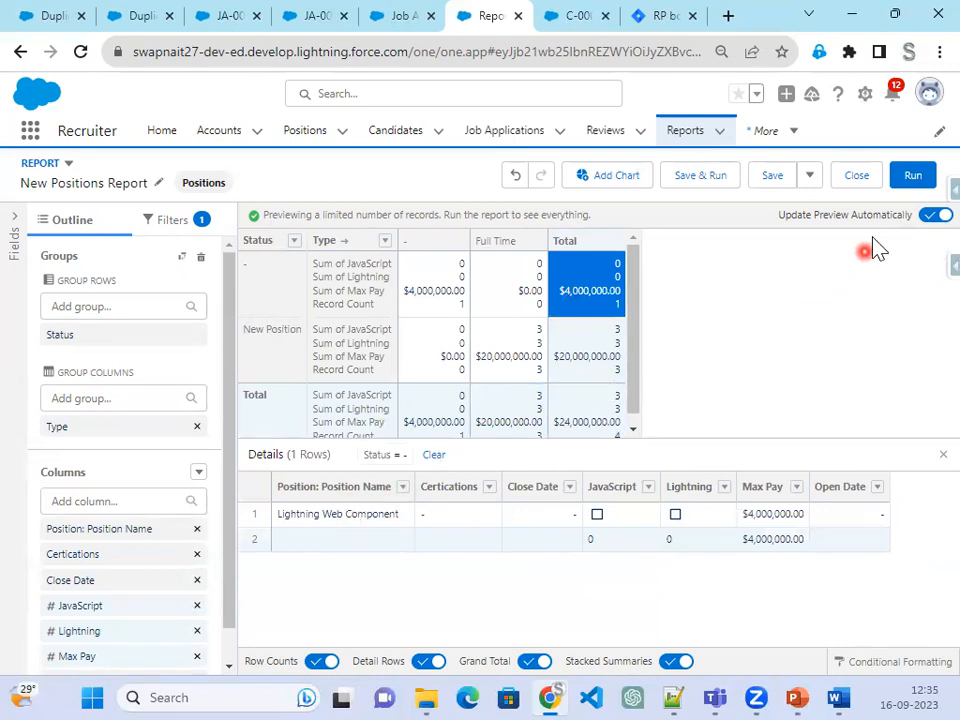
# Save the New Positions Report in the Admin Project folder and run it
pyautogui.click(696, 182)
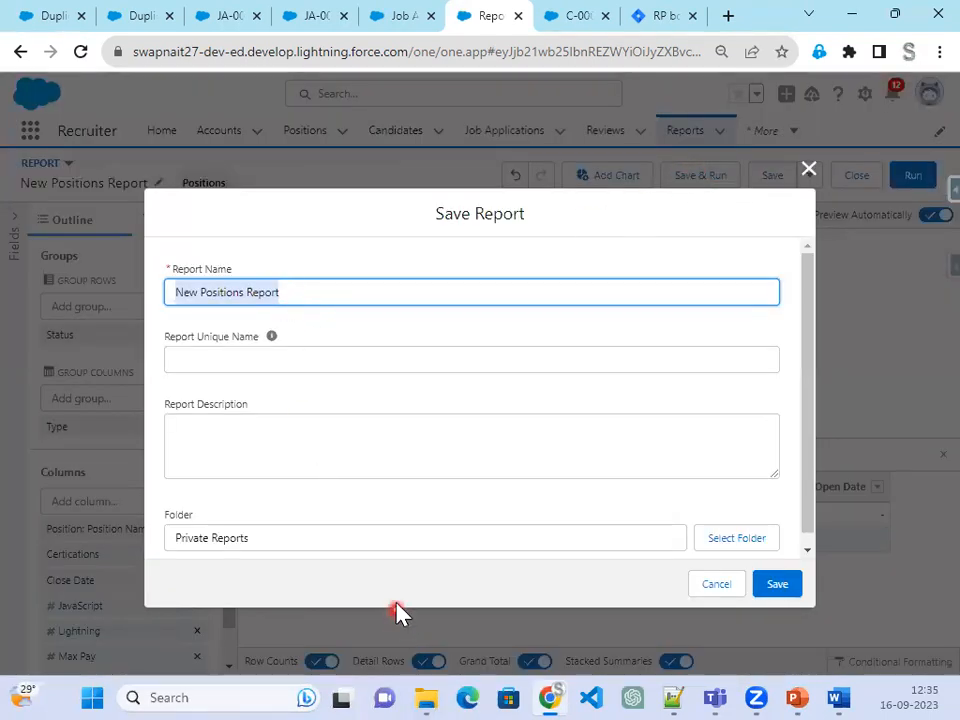
pyautogui.click(743, 548)
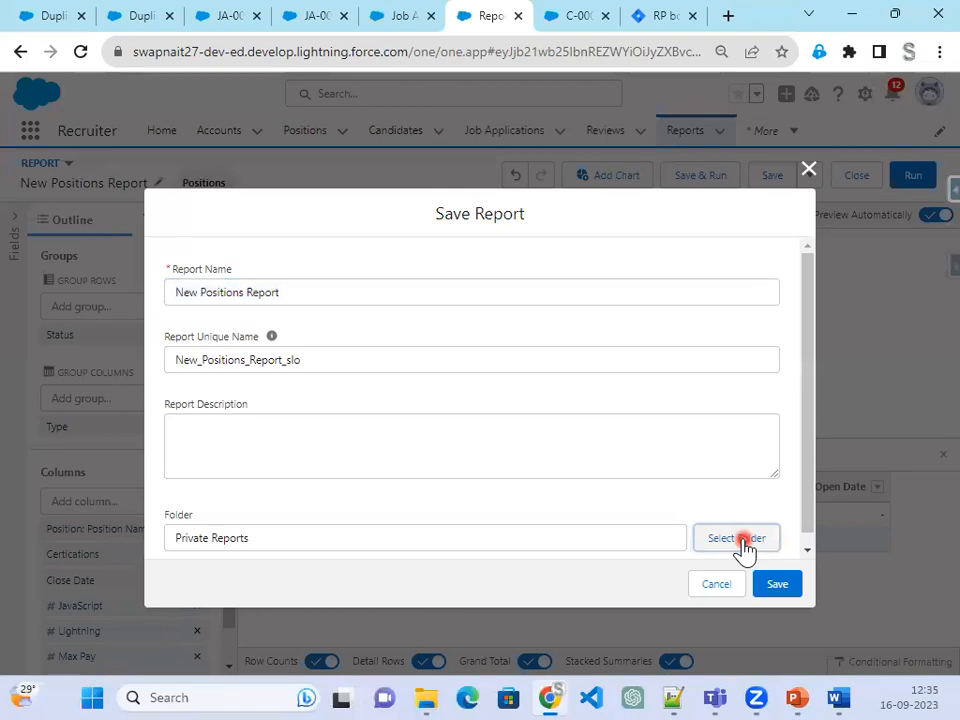
pyautogui.click(578, 272)
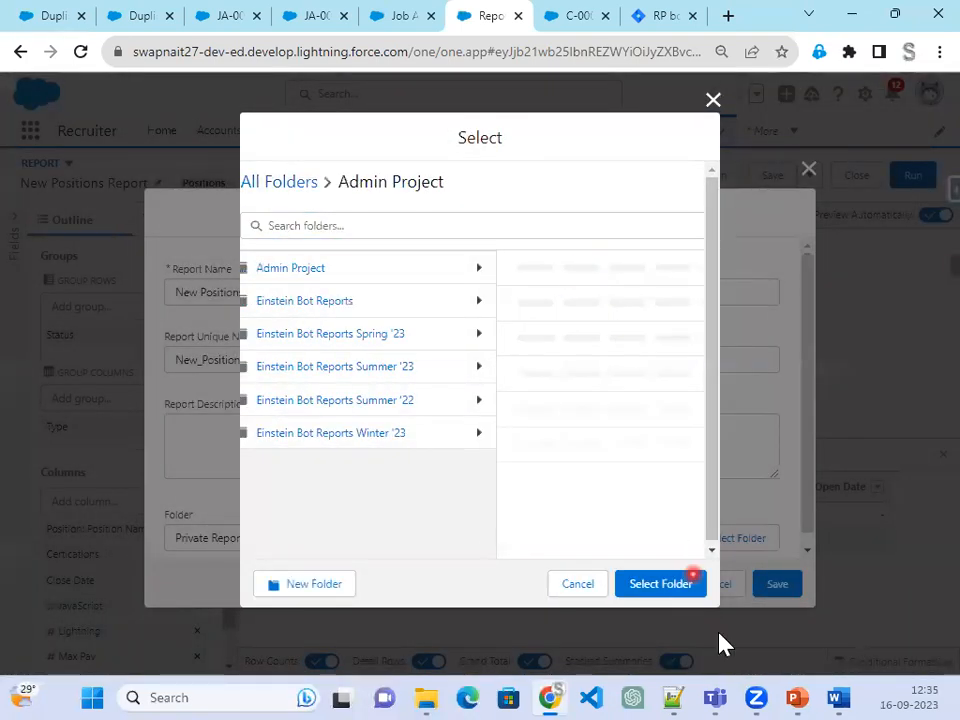
pyautogui.click(680, 587)
pyautogui.click(787, 586)
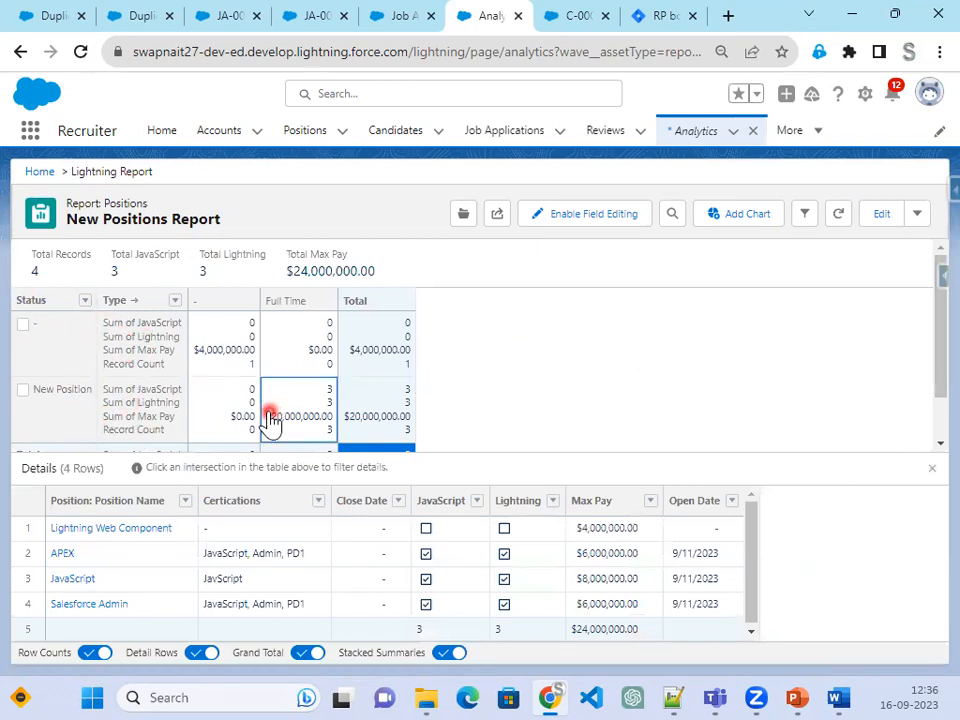
# Add a chart to the New Positions Report, glance at the Step 44 slide in PowerPoint, and review the chart
pyautogui.scroll(-1, 285, 426)
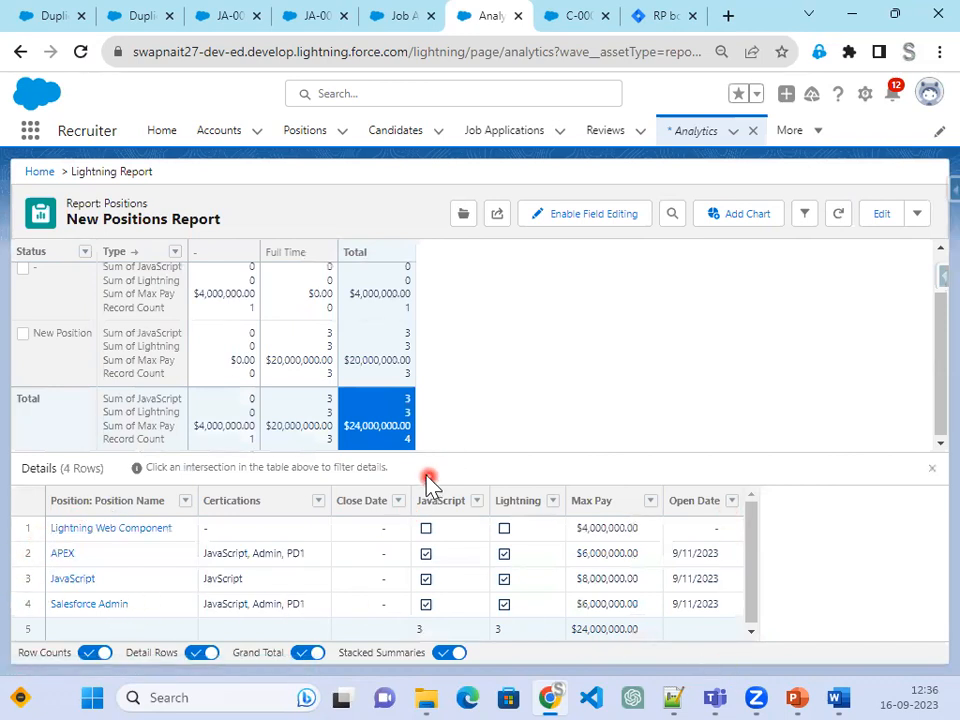
pyautogui.click(755, 218)
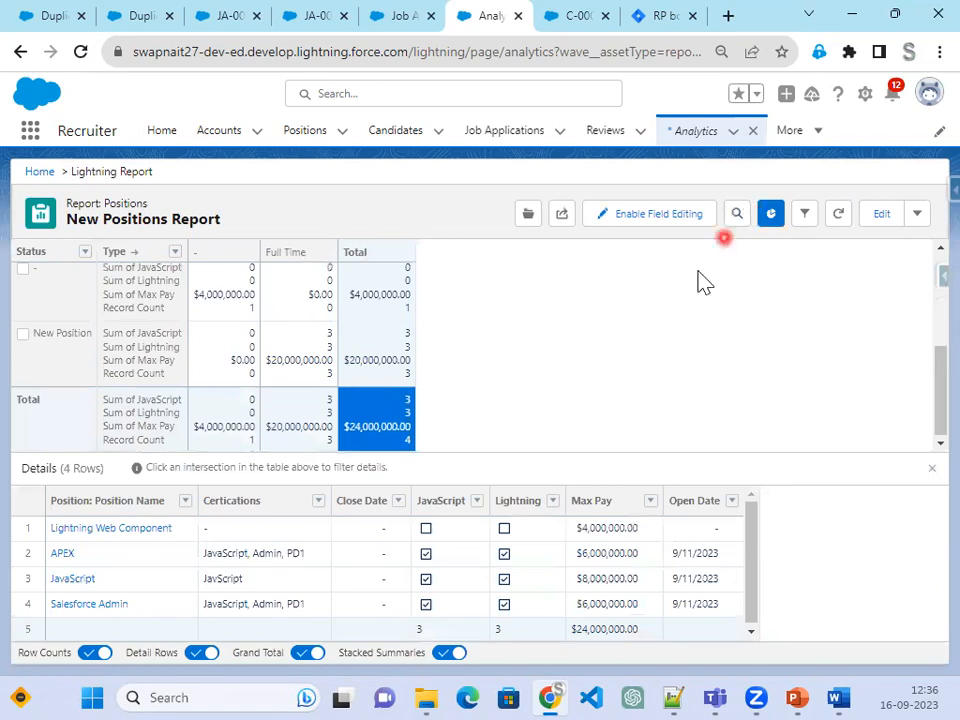
pyautogui.click(795, 682)
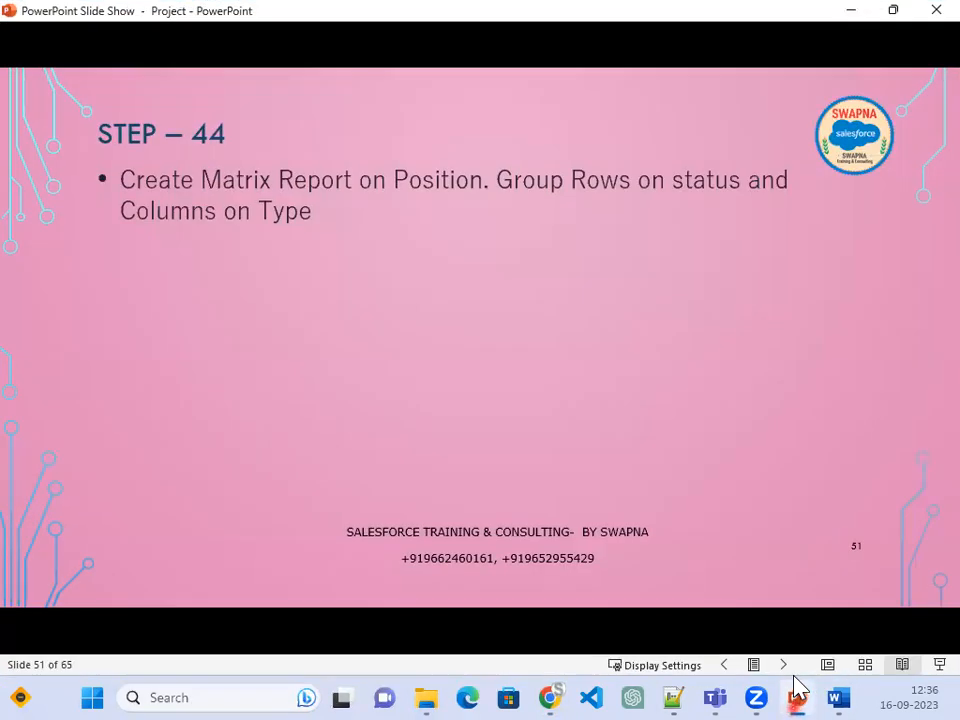
pyautogui.click(795, 682)
pyautogui.scroll(5, 625, 320)
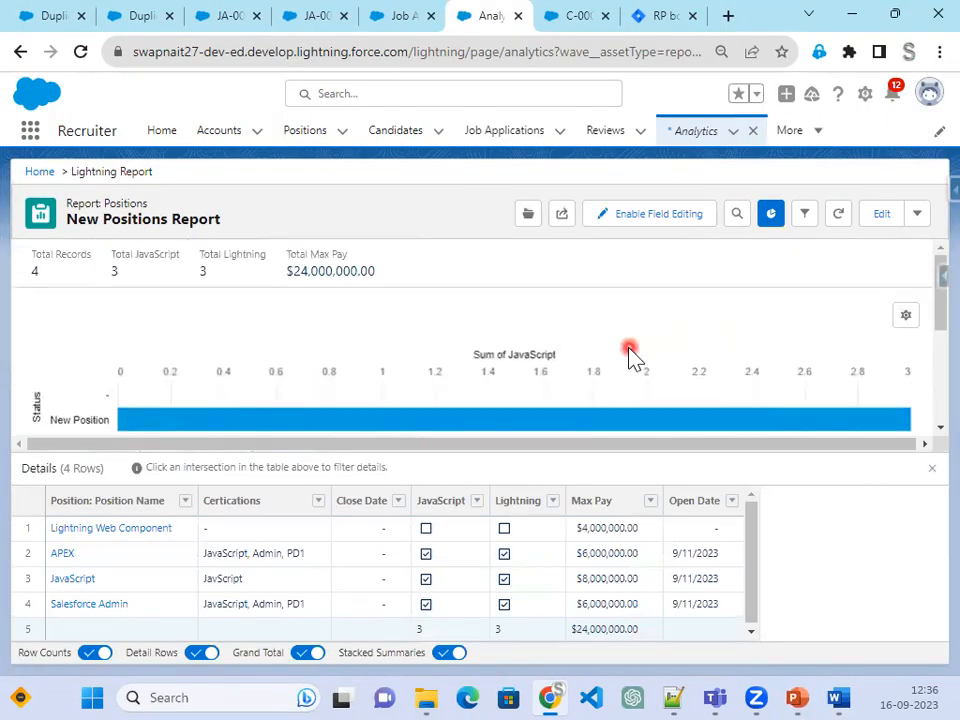
pyautogui.scroll(-2, 628, 375)
pyautogui.scroll(2, 790, 340)
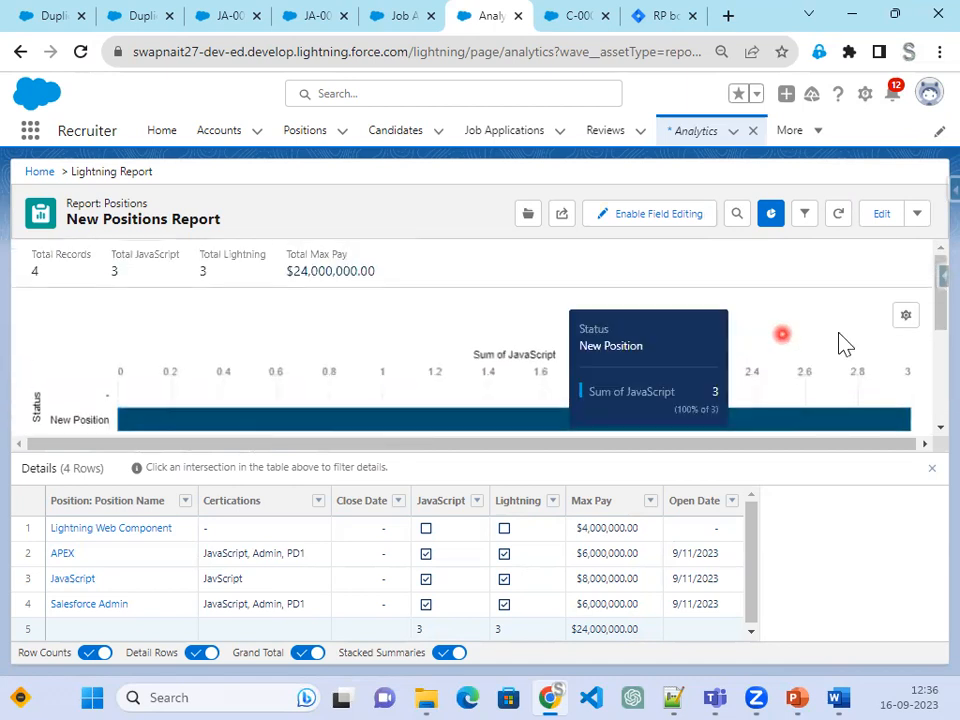
# Display the positions chart as a Funnel and color it by Type
pyautogui.click(905, 316)
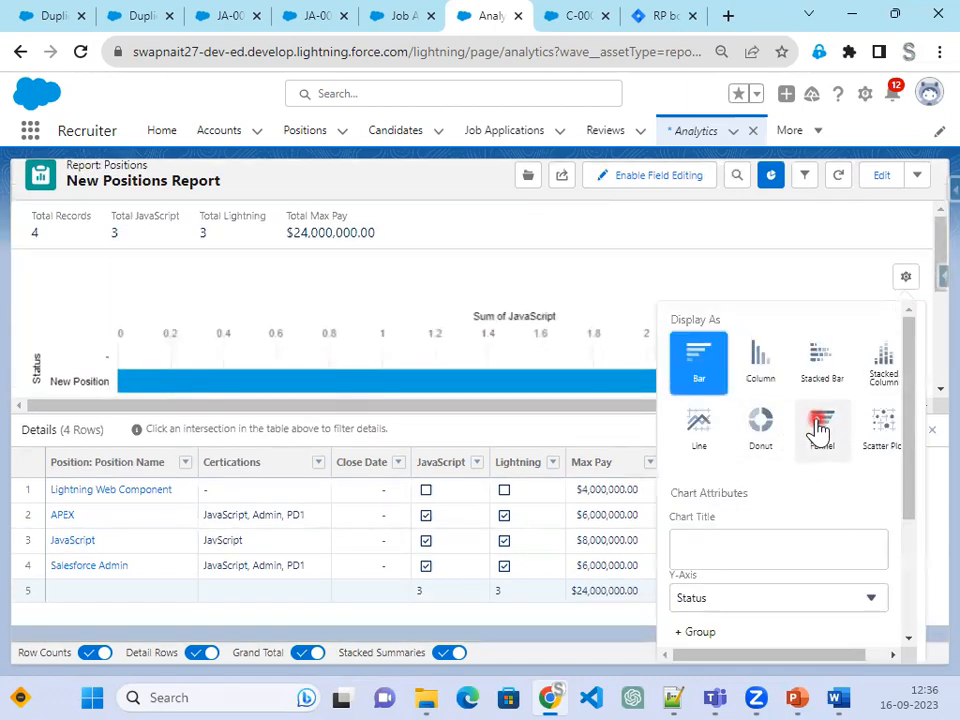
pyautogui.click(705, 440)
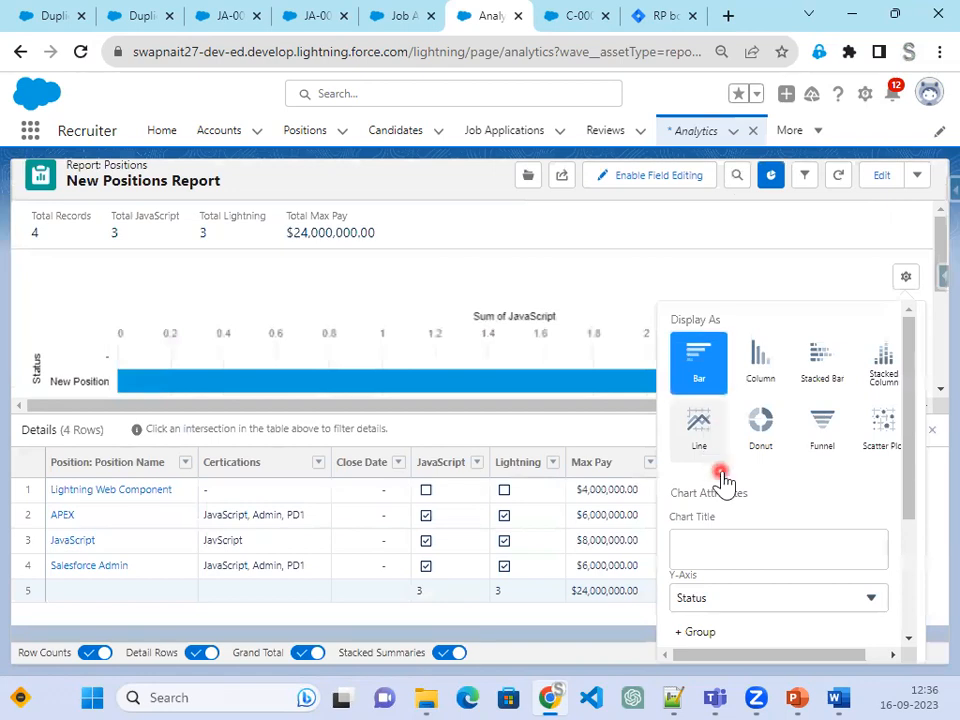
pyautogui.click(817, 452)
pyautogui.click(797, 549)
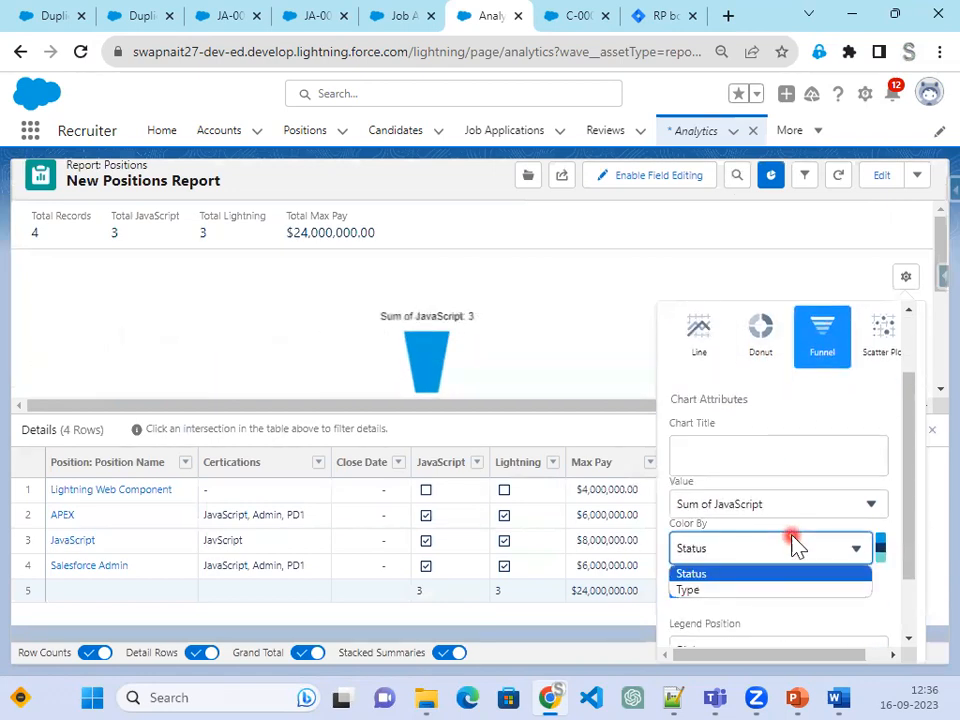
pyautogui.click(731, 590)
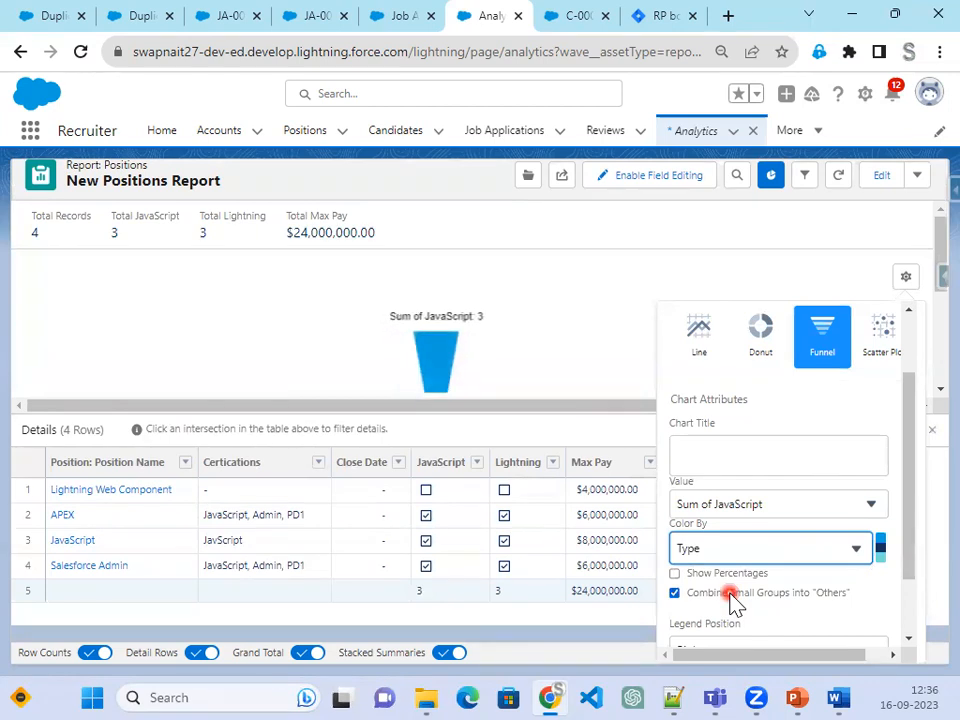
# Set the funnel chart's value to Sum of Max Pay and close the chart settings
pyautogui.scroll(-2, 758, 480)
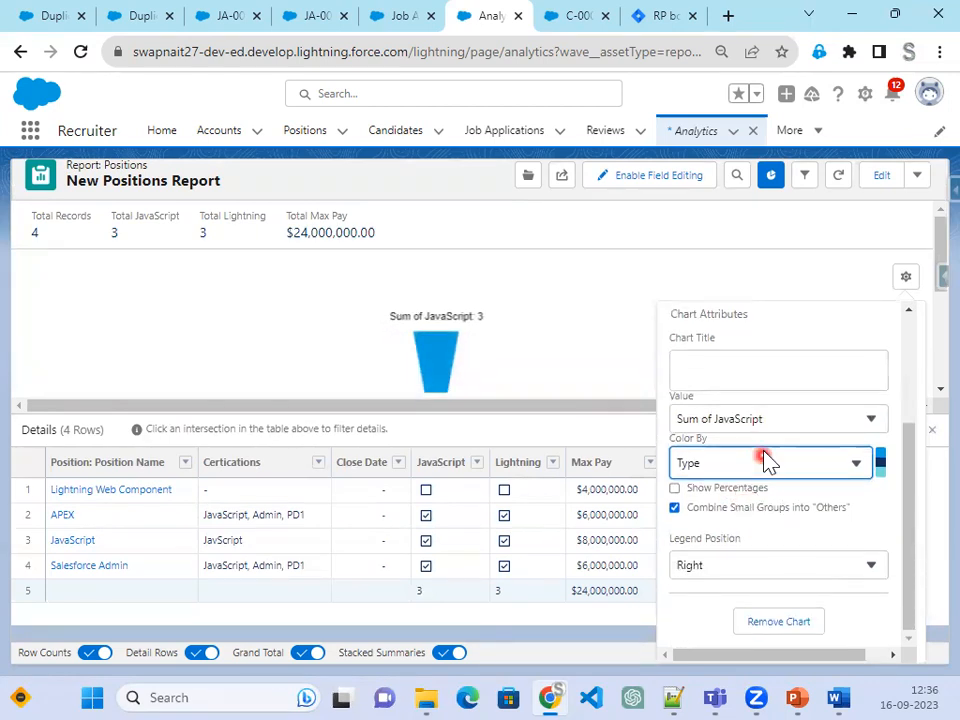
pyautogui.click(767, 421)
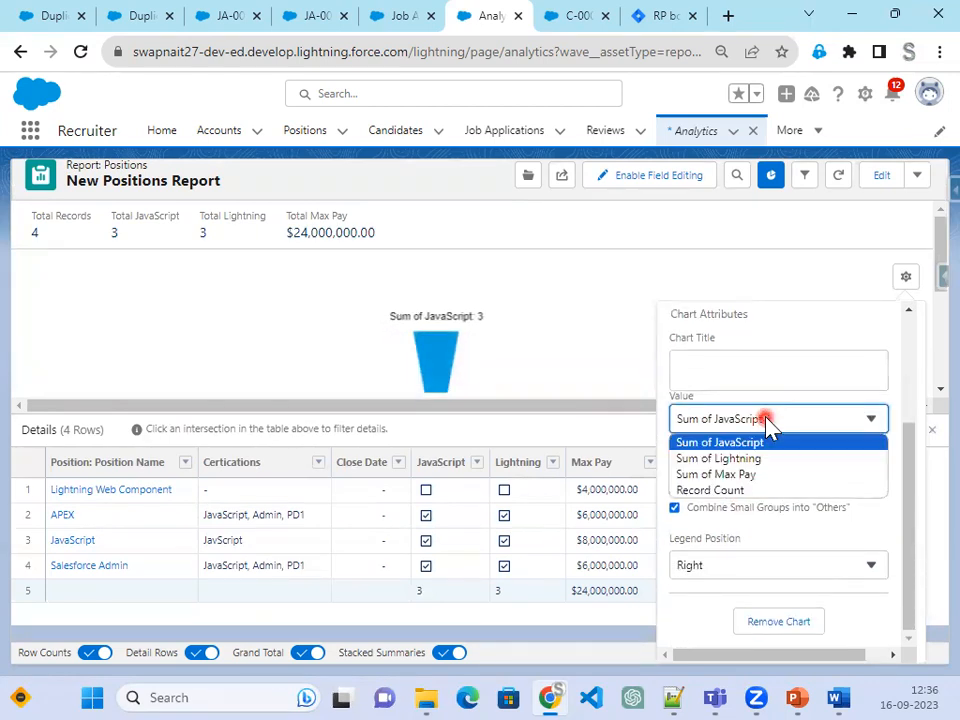
pyautogui.click(763, 474)
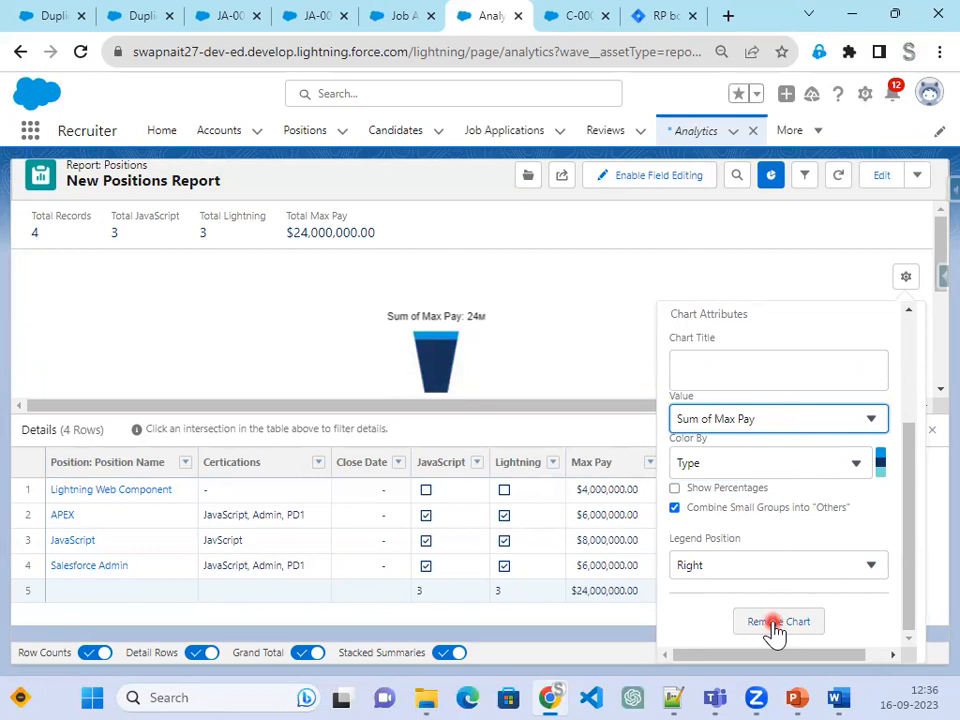
pyautogui.click(567, 341)
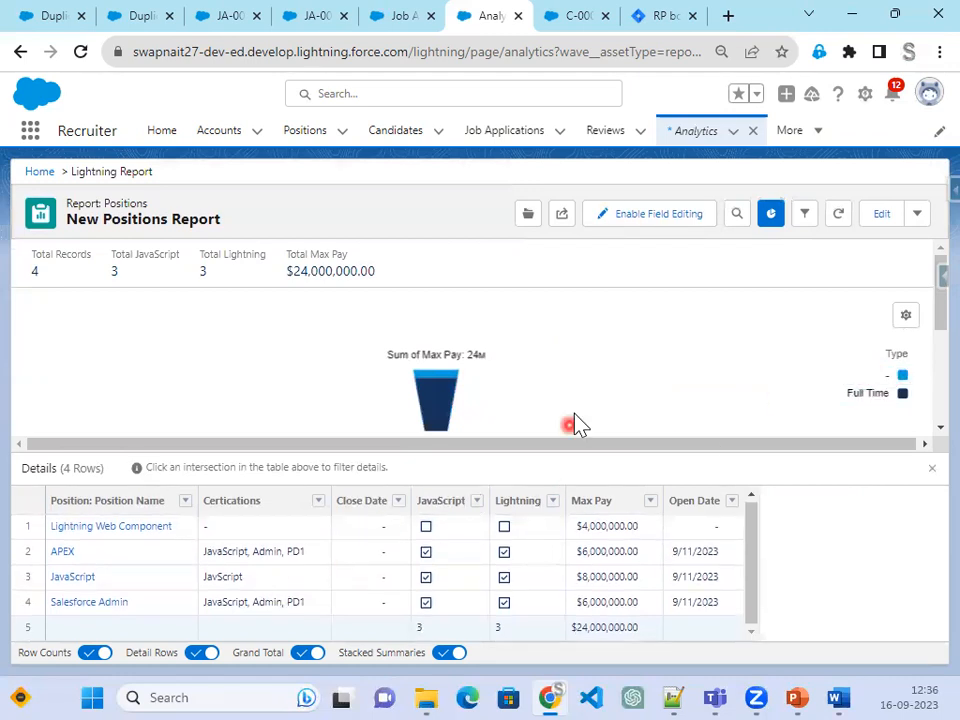
# Save the New Positions Report with its funnel chart and switch to the PowerPoint slide show
pyautogui.click(916, 216)
pyautogui.click(886, 279)
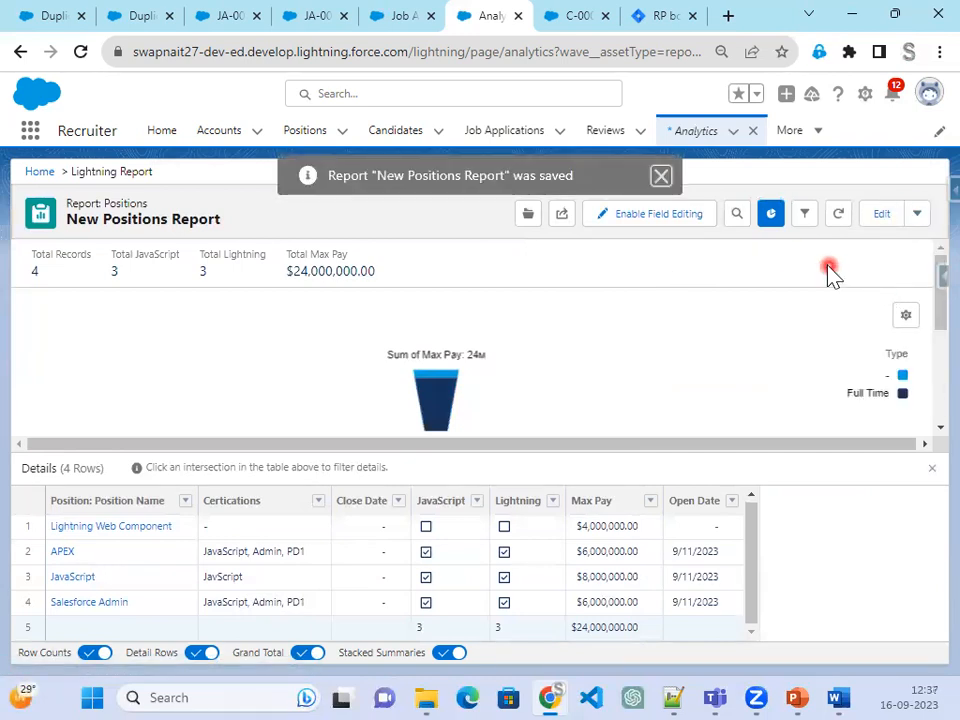
pyautogui.click(798, 694)
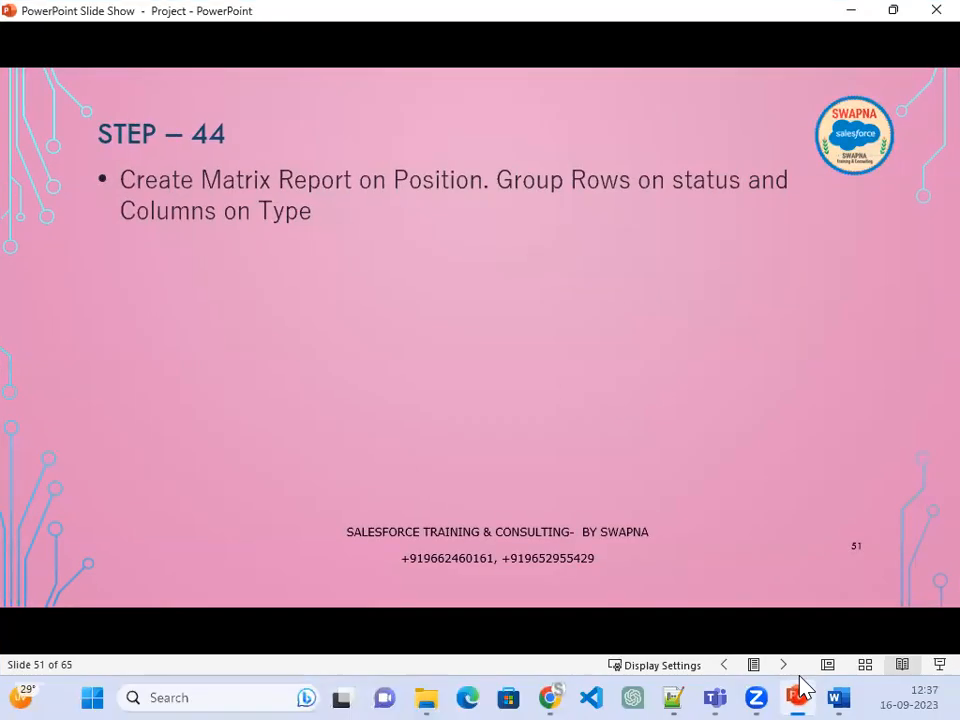
# Advance the slide show to the Step 45 slide, read its report requirement and switch back to Salesforce in Chrome
pyautogui.click(598, 542)
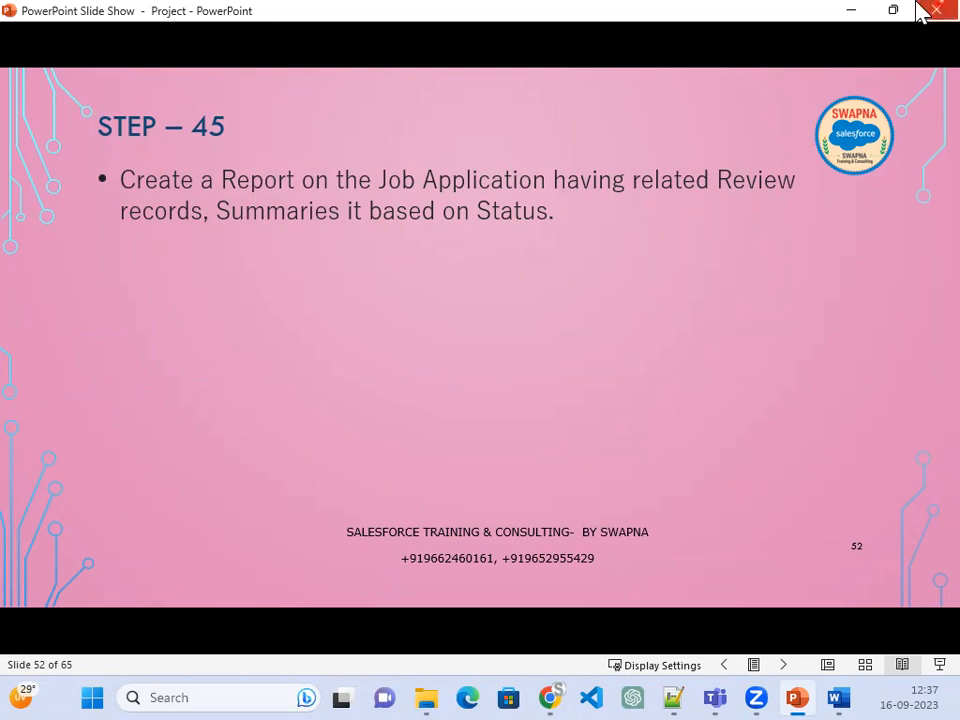
pyautogui.click(853, 12)
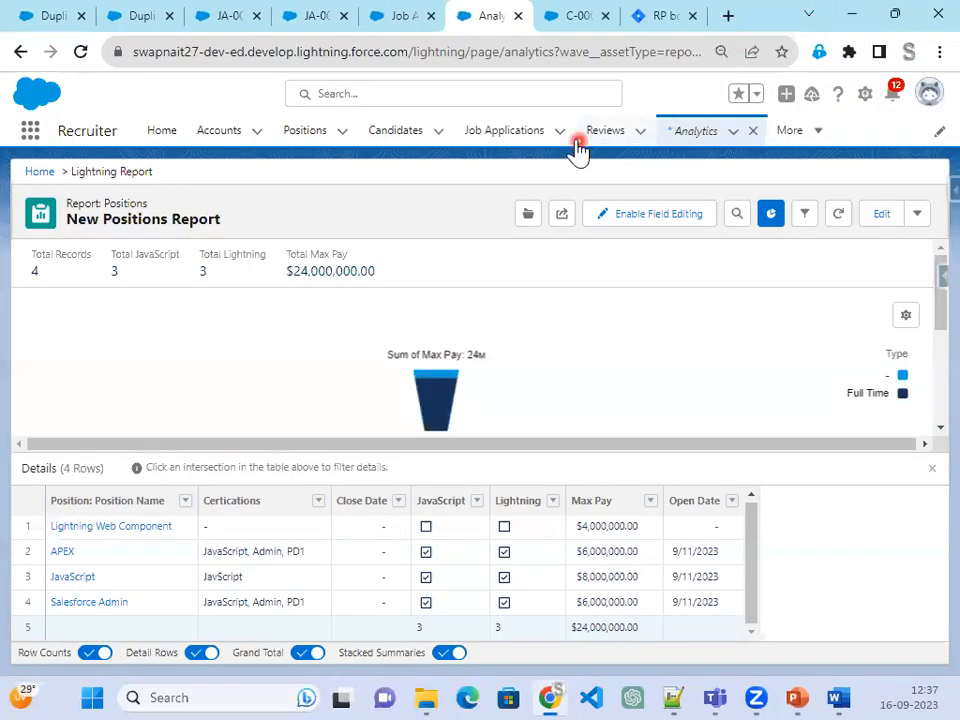
# Start a new report from the Job Applications report type, searching all report types for "Job"
pyautogui.click(785, 138)
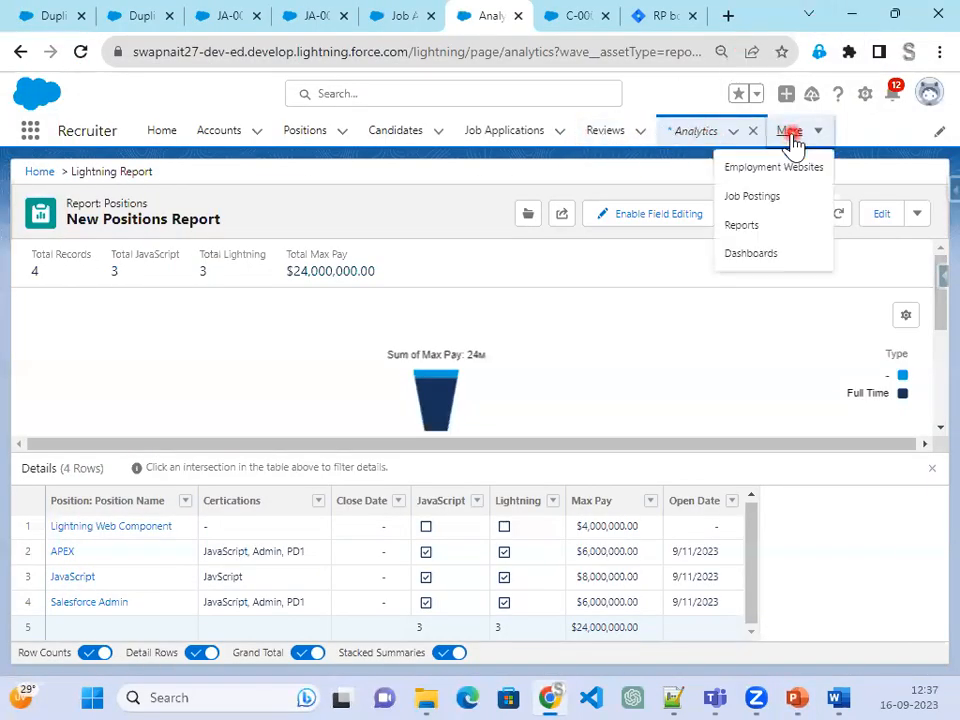
pyautogui.click(758, 226)
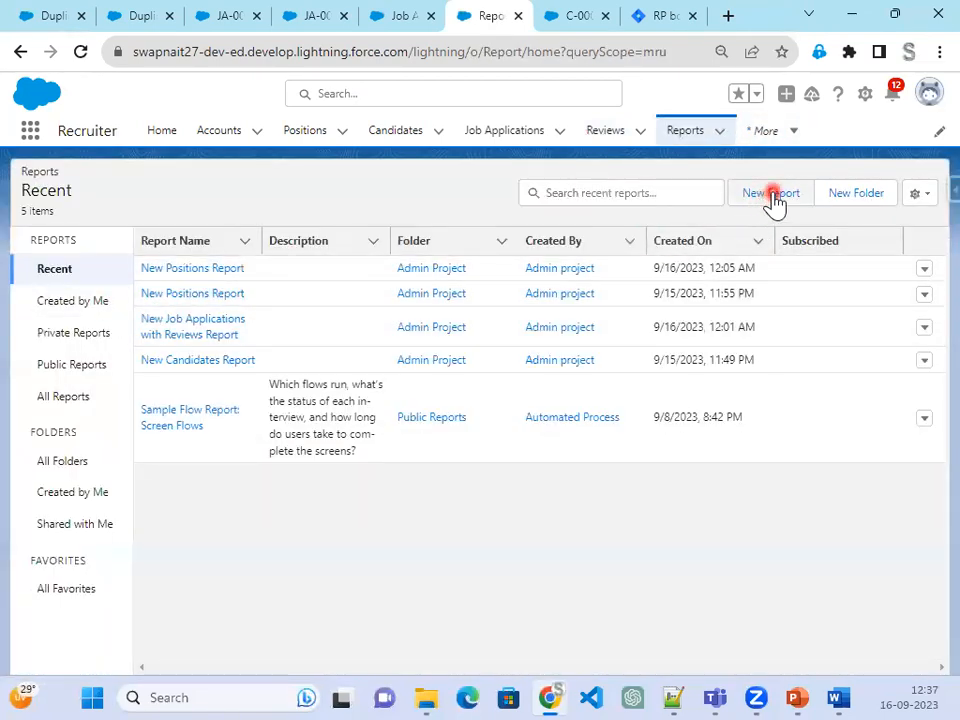
pyautogui.click(770, 195)
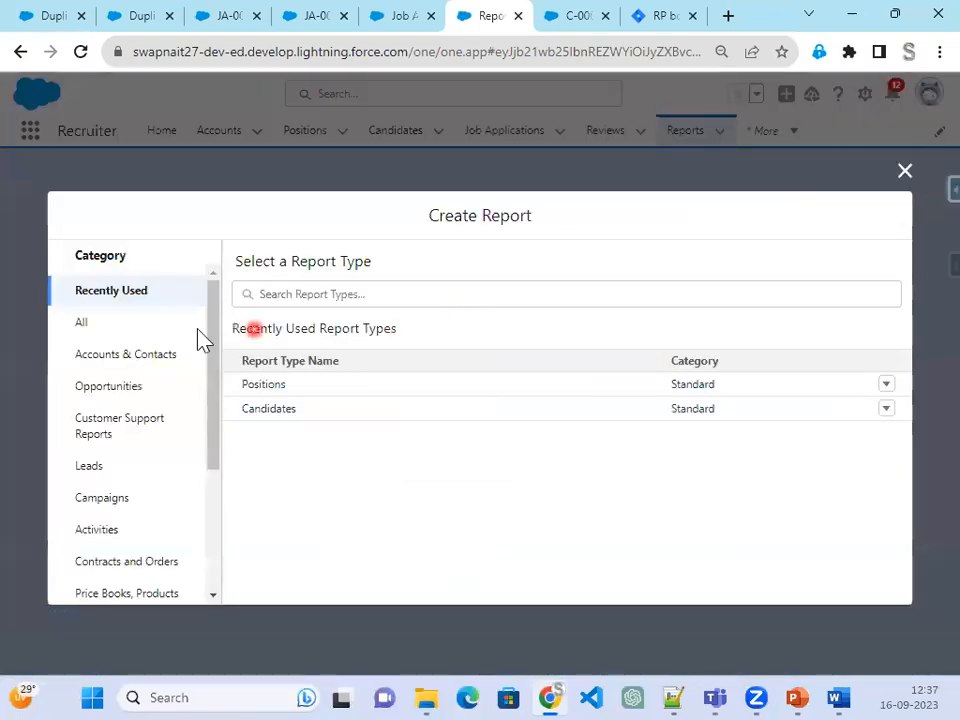
pyautogui.click(99, 327)
pyautogui.click(342, 296)
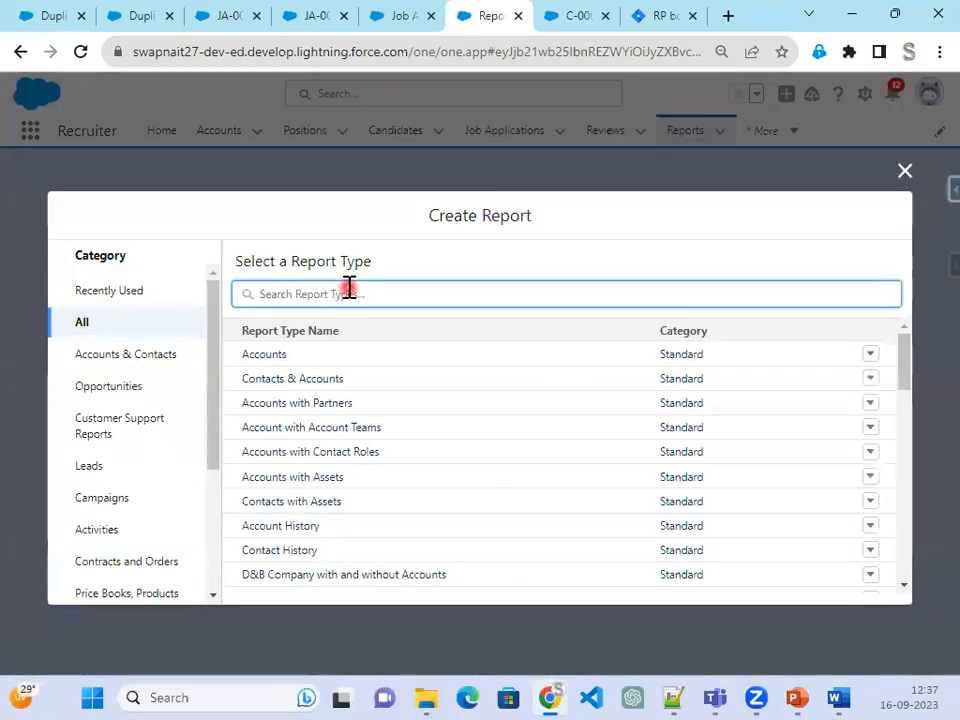
pyautogui.write('Job')
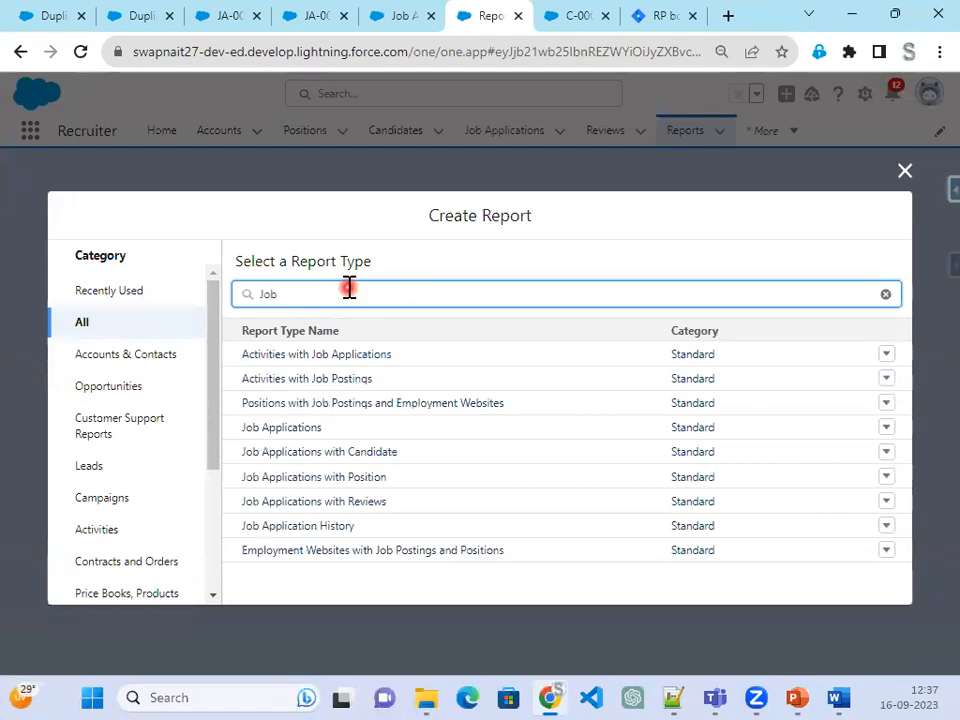
pyautogui.click(314, 428)
pyautogui.click(737, 362)
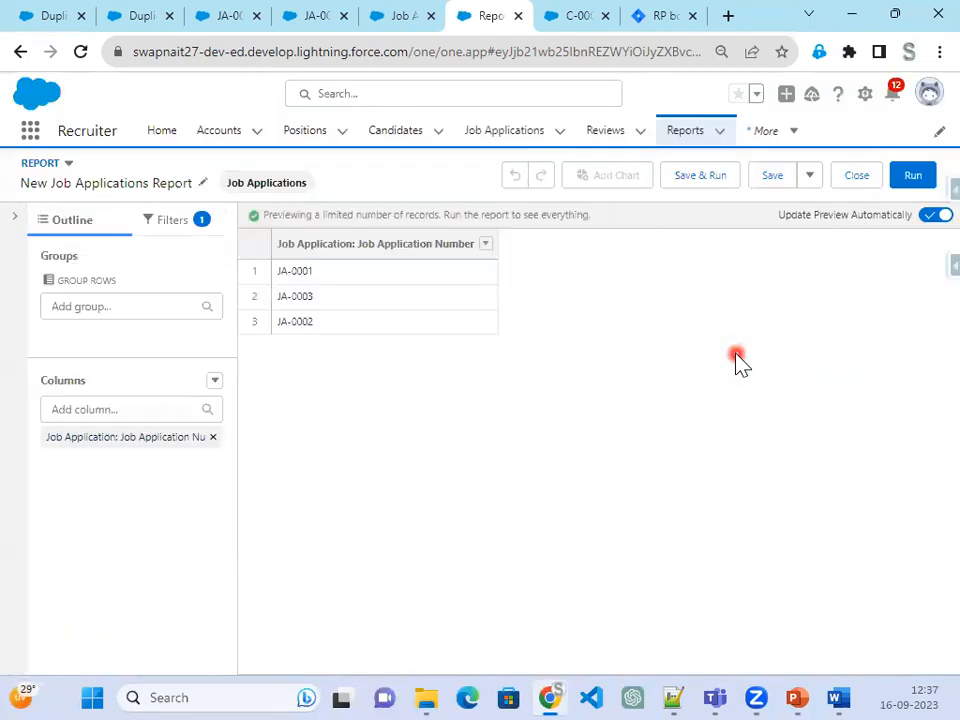
# Reread the Step 45 slide in PowerPoint and examine the Job Applications report's available columns for Status and Review fields
pyautogui.click(798, 695)
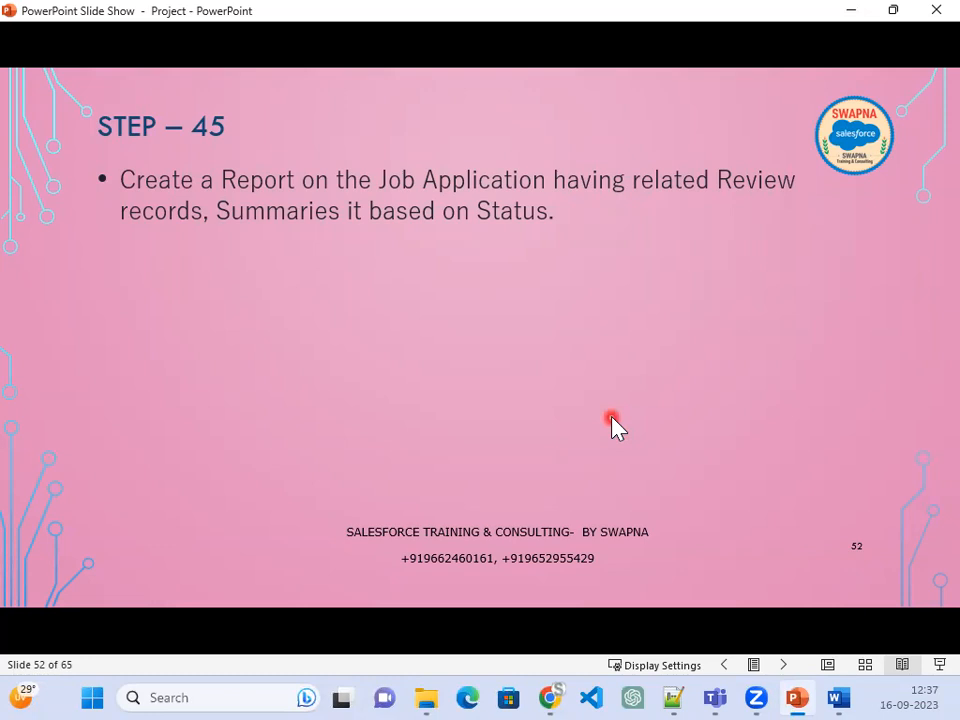
pyautogui.click(855, 12)
pyautogui.click(167, 411)
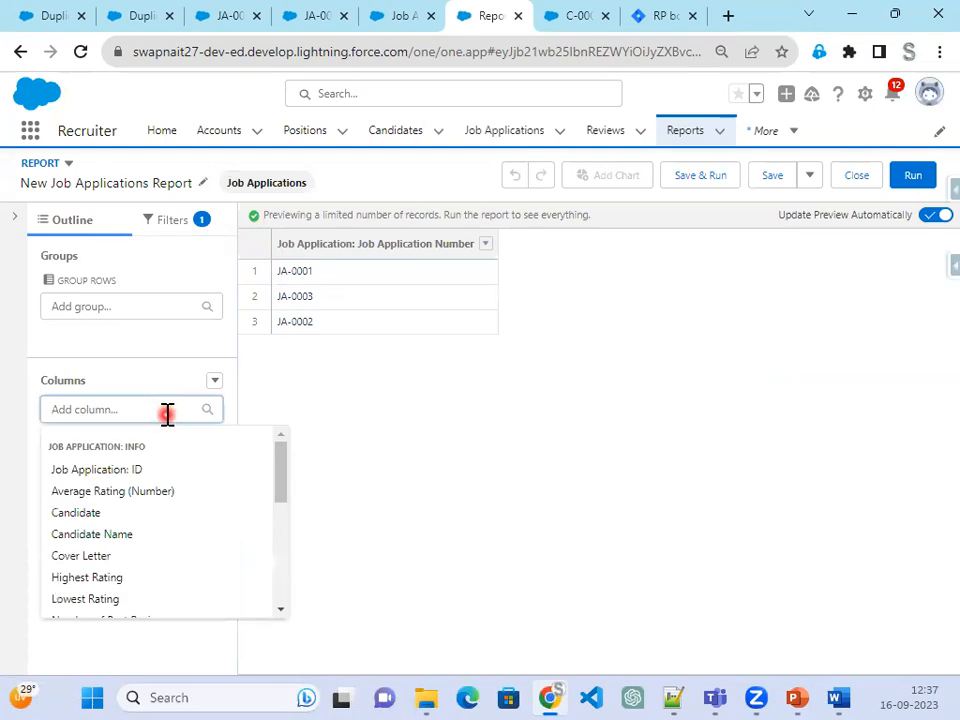
pyautogui.scroll(-2, 178, 561)
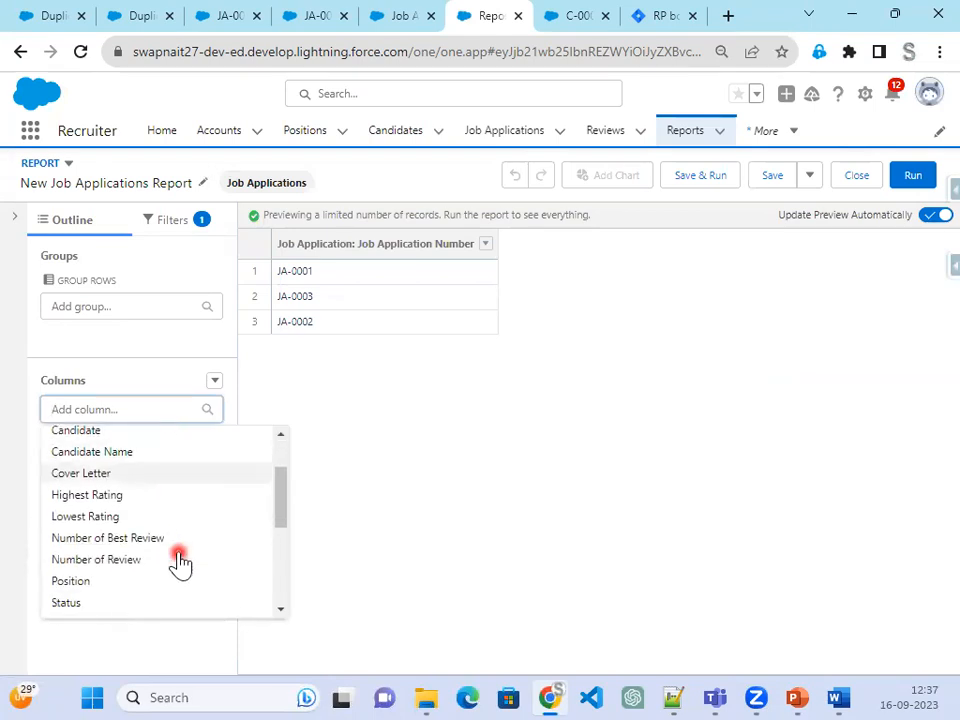
pyautogui.scroll(-5, 178, 561)
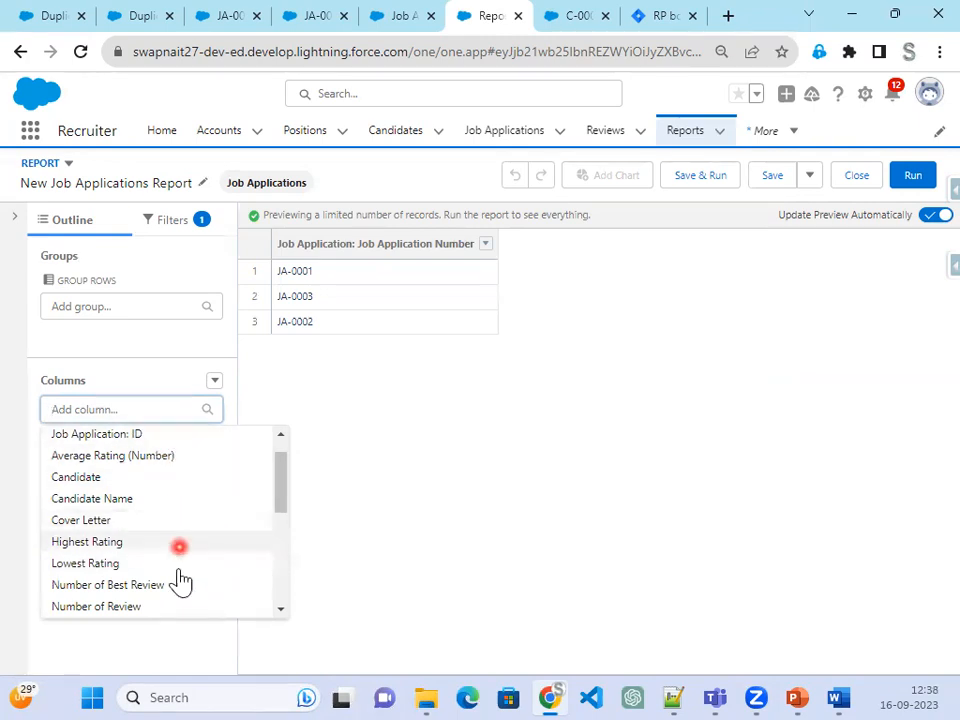
pyautogui.scroll(-2, 180, 575)
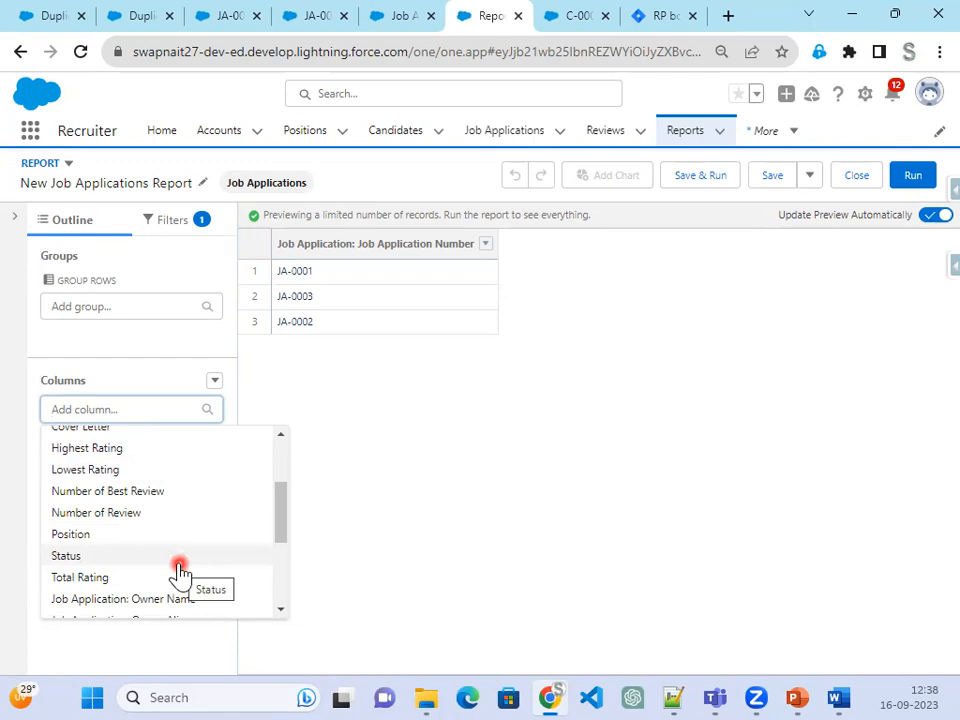
pyautogui.scroll(-2, 180, 575)
pyautogui.scroll(-2, 180, 572)
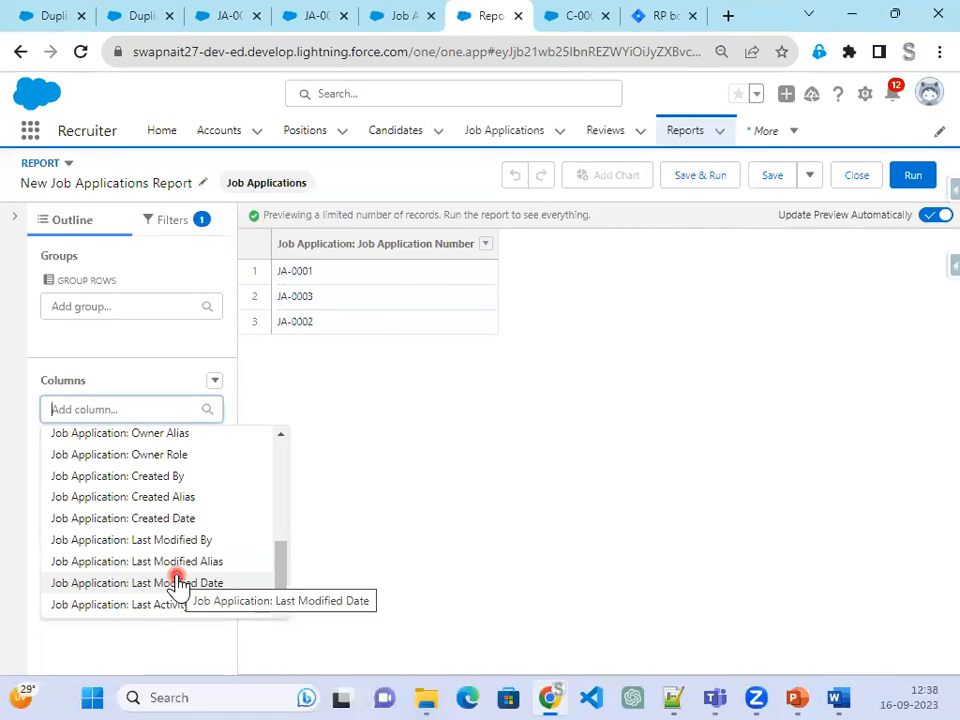
pyautogui.click(797, 692)
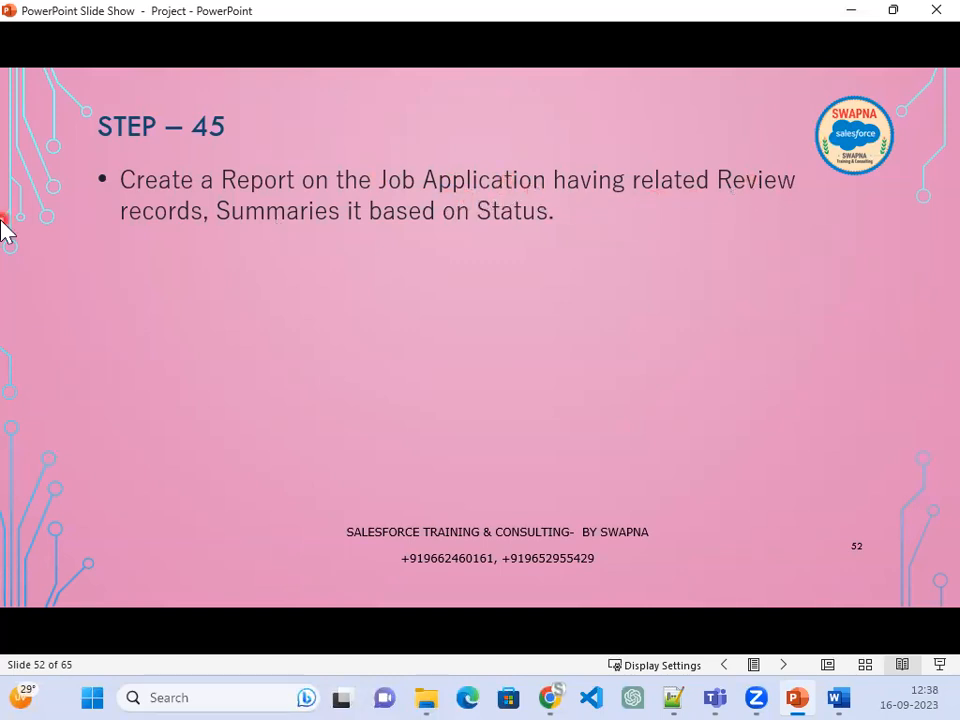
pyautogui.click(855, 12)
pyautogui.click(133, 410)
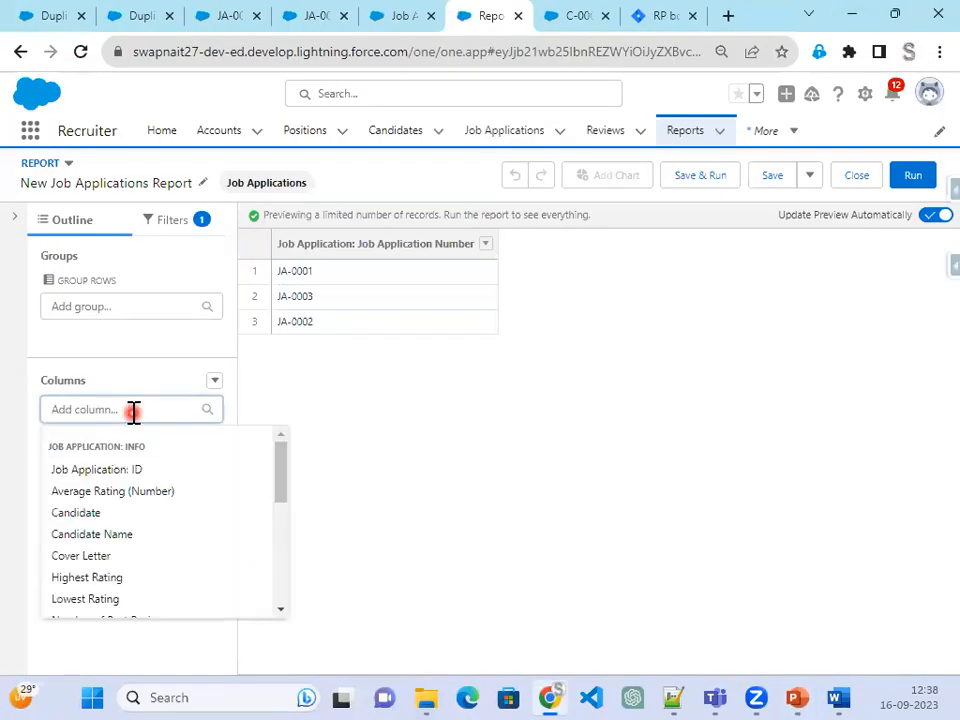
pyautogui.scroll(-3, 97, 558)
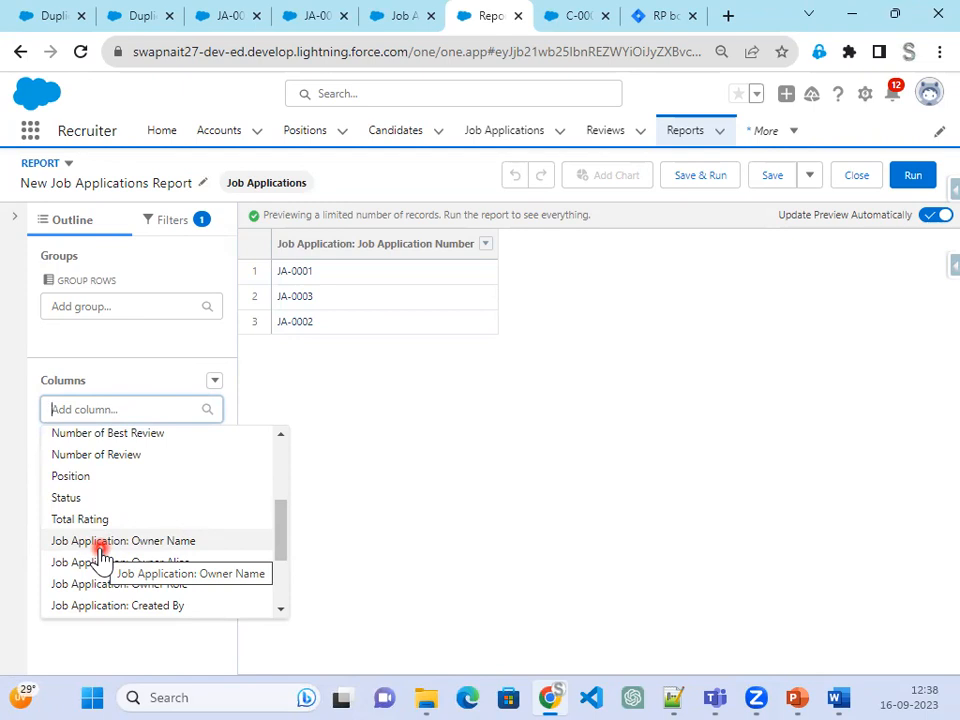
pyautogui.scroll(4, 101, 556)
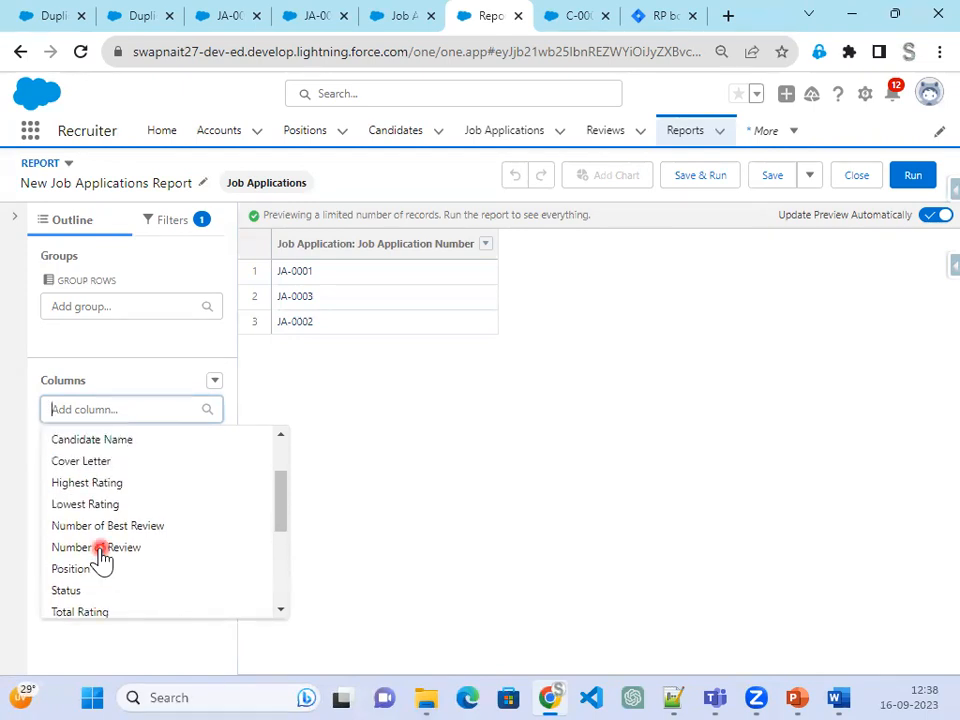
pyautogui.scroll(-2, 99, 561)
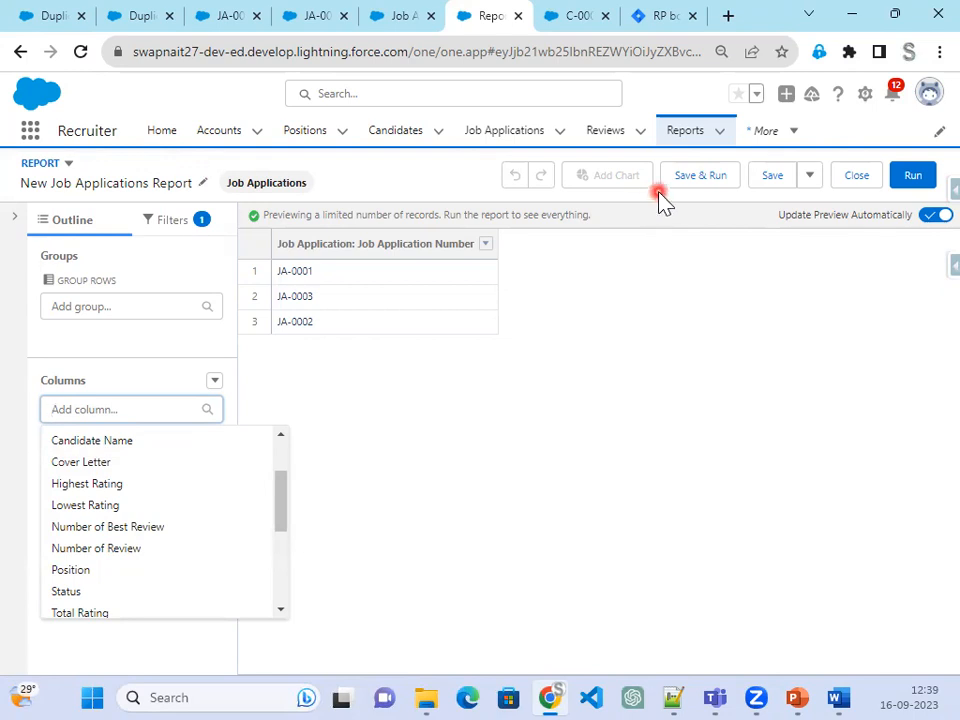
# Examine the report's name, save properties, format choices, filters and field list for a way to include related Review records
pyautogui.click(199, 183)
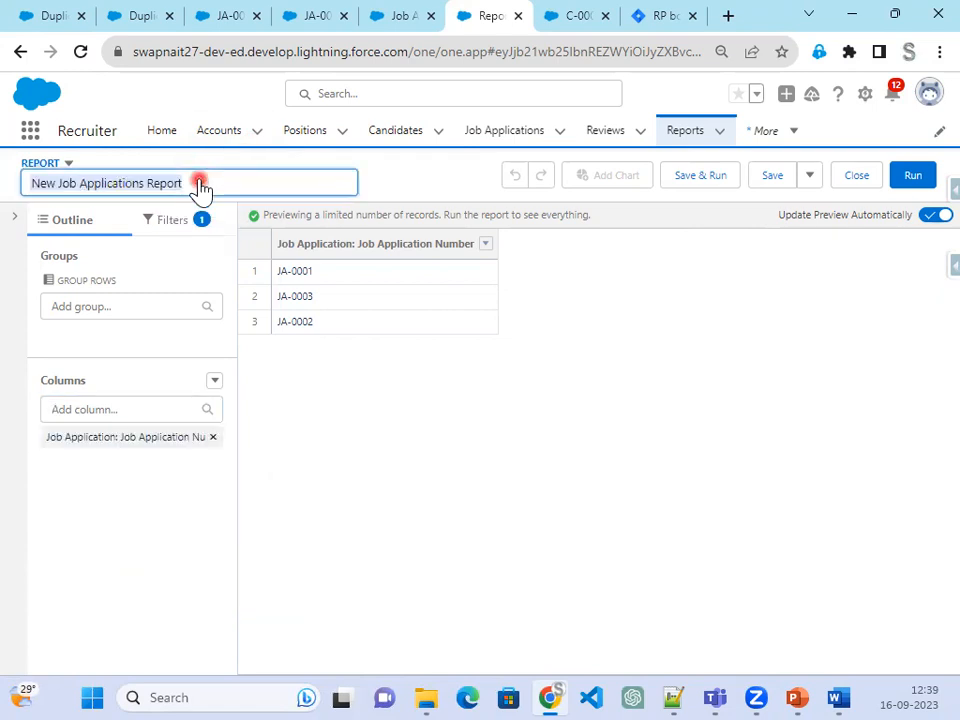
pyautogui.click(390, 178)
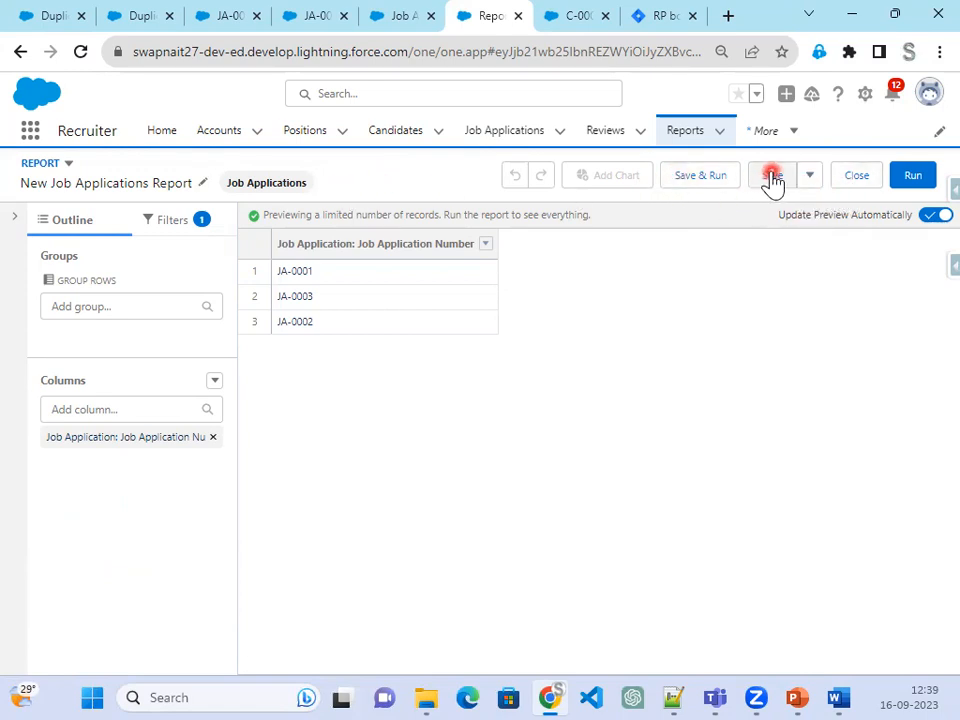
pyautogui.click(806, 178)
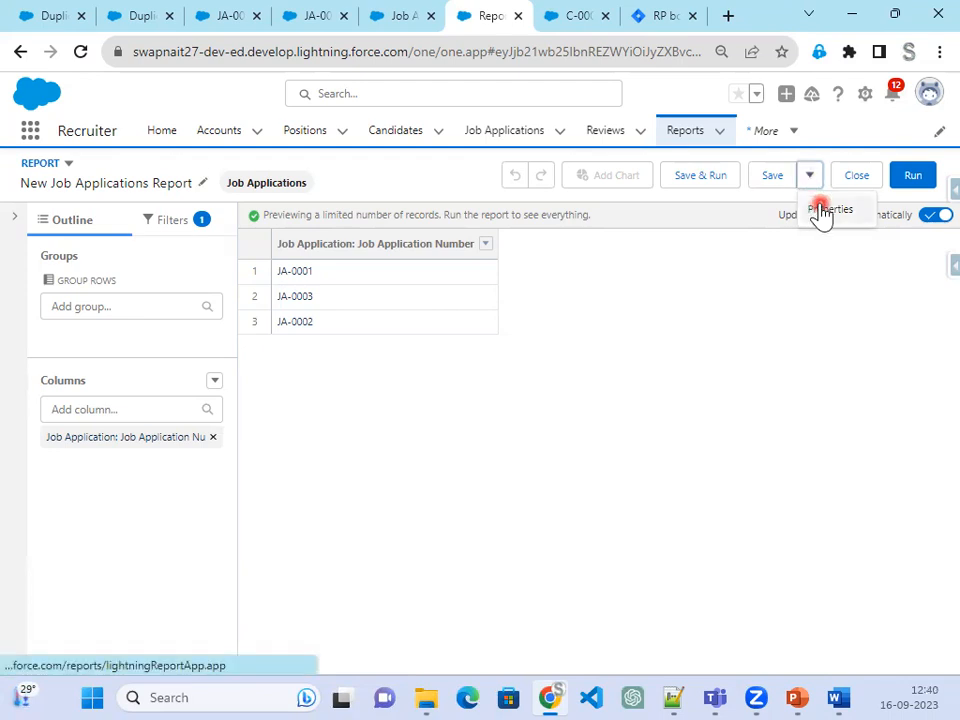
pyautogui.click(818, 211)
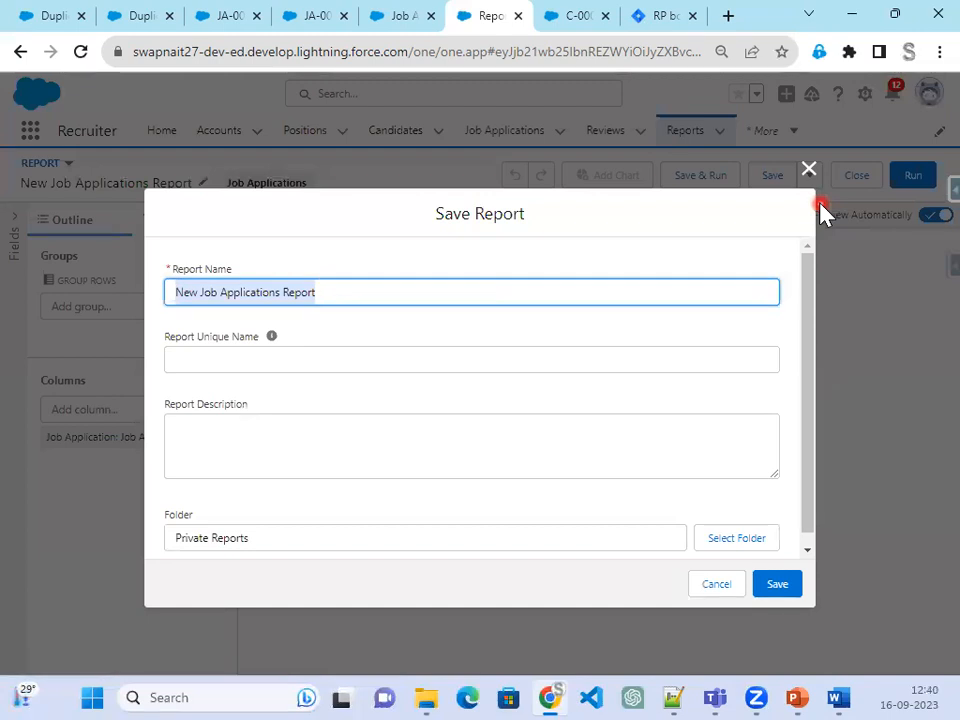
pyautogui.click(806, 174)
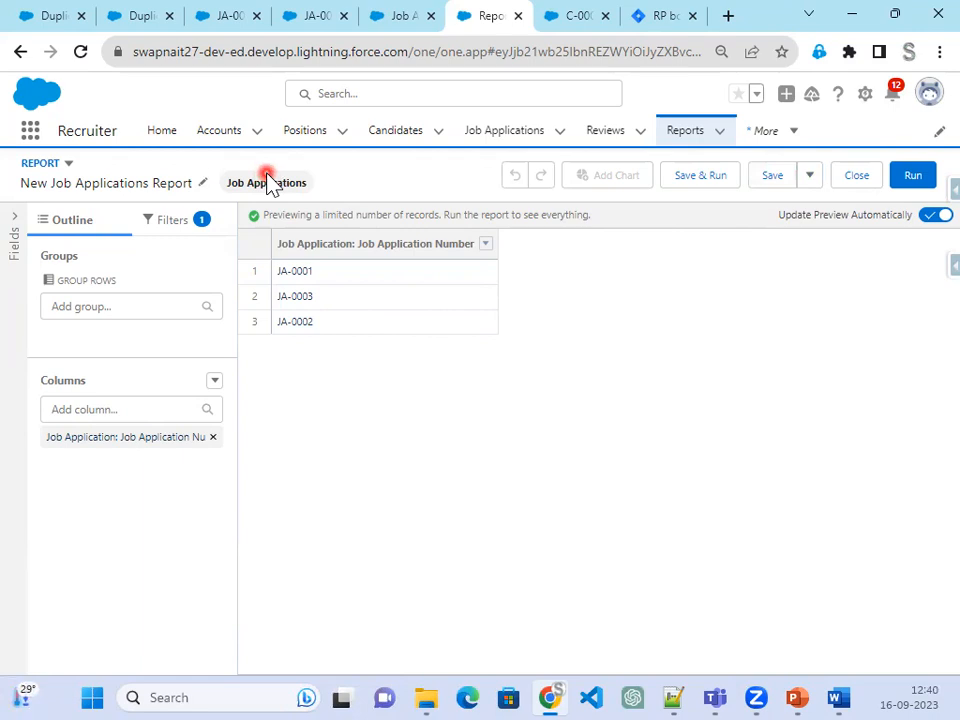
pyautogui.click(67, 163)
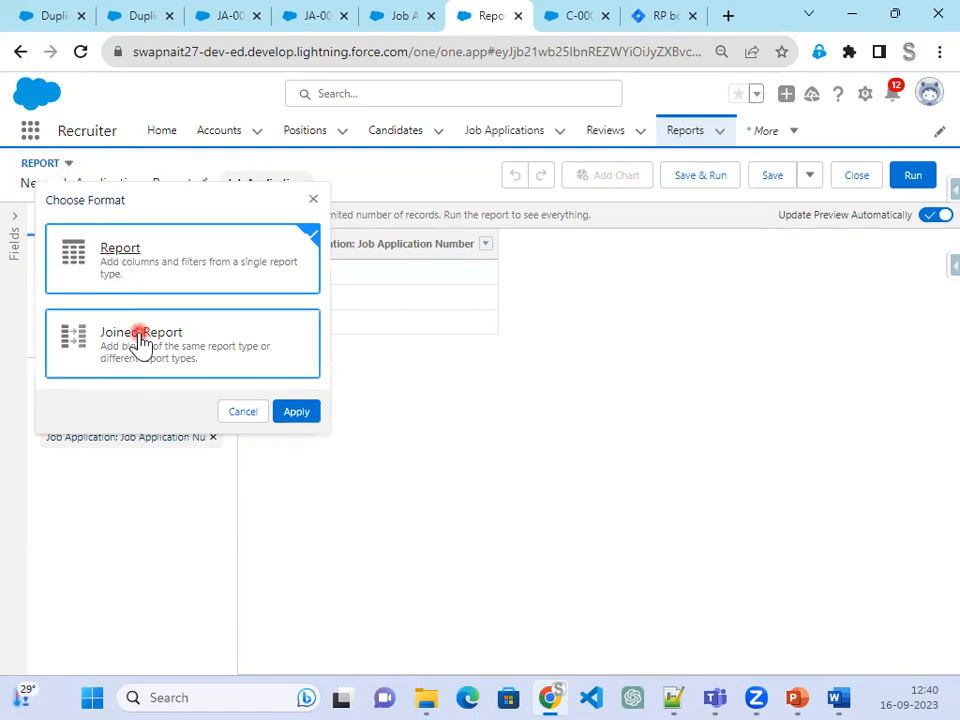
pyautogui.click(557, 379)
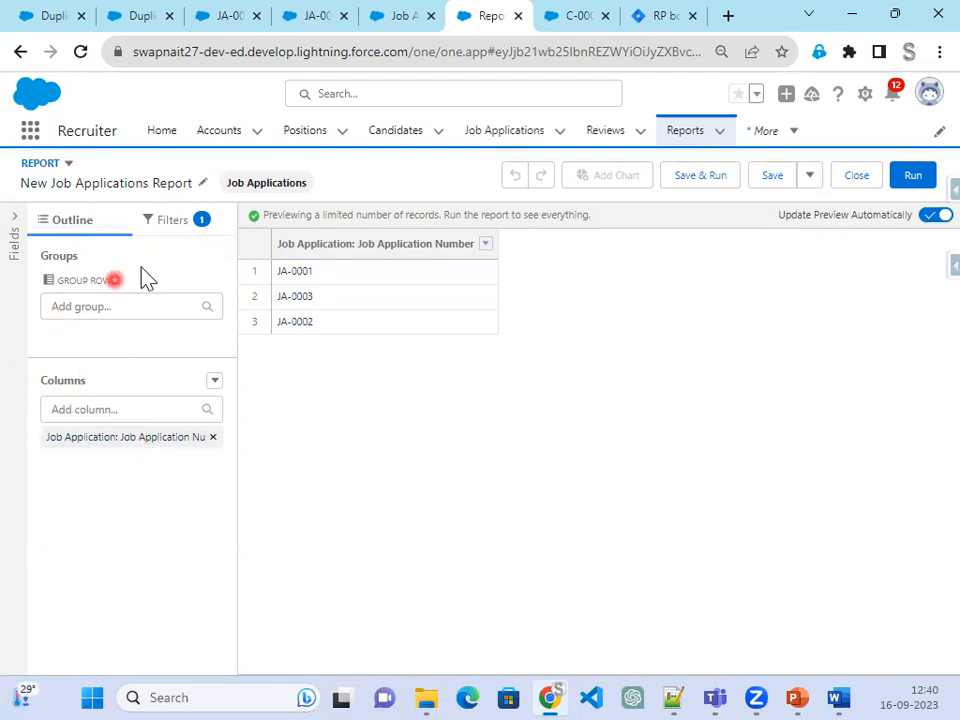
pyautogui.click(163, 229)
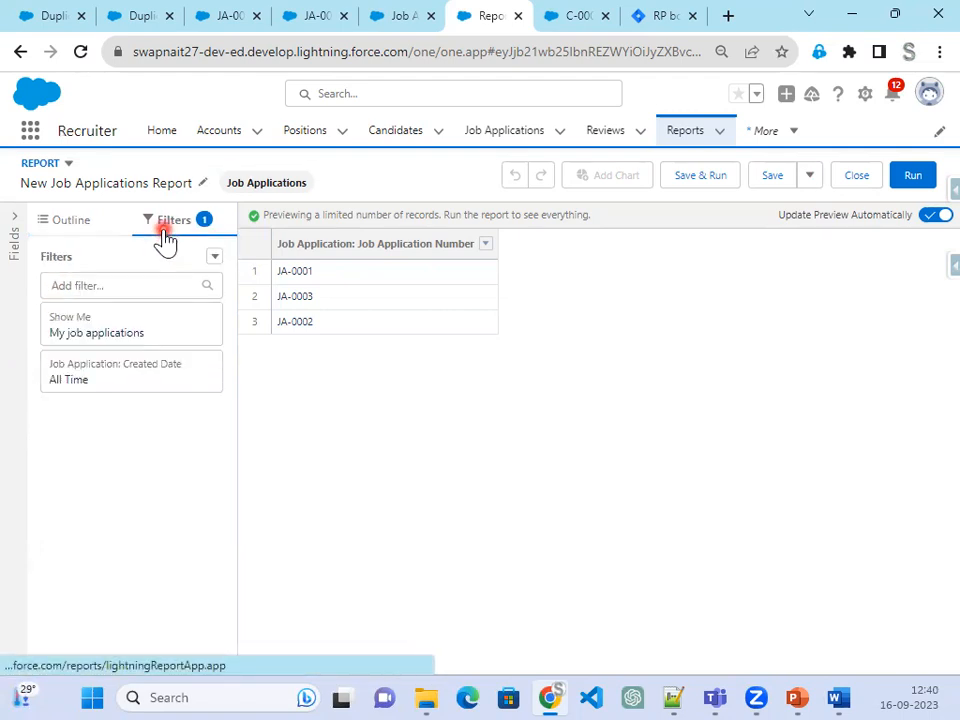
pyautogui.click(8, 221)
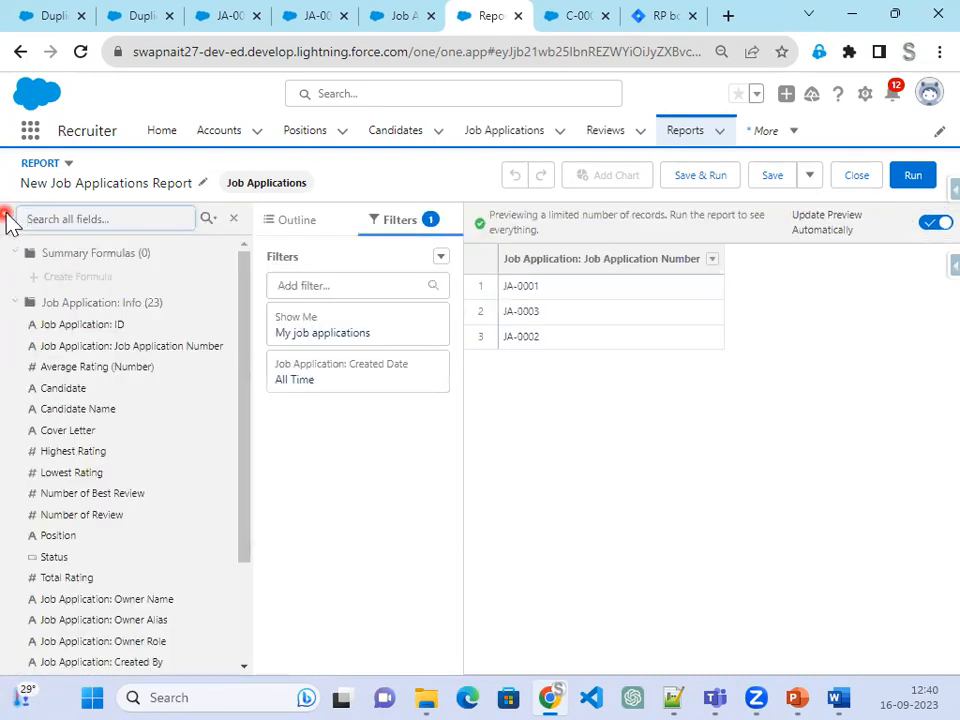
pyautogui.click(16, 302)
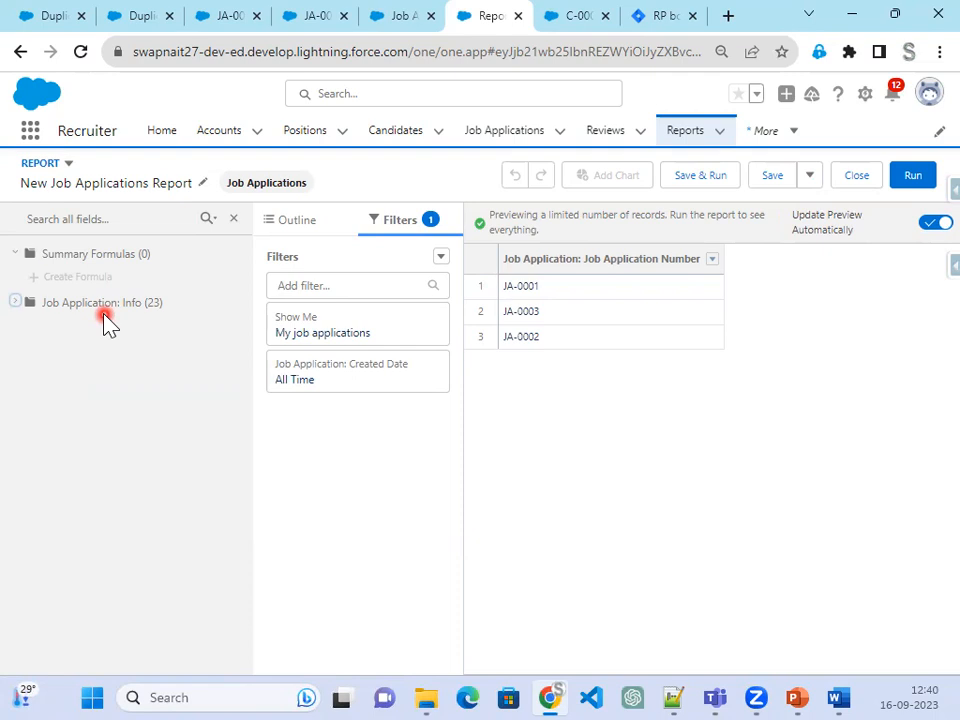
pyautogui.click(316, 225)
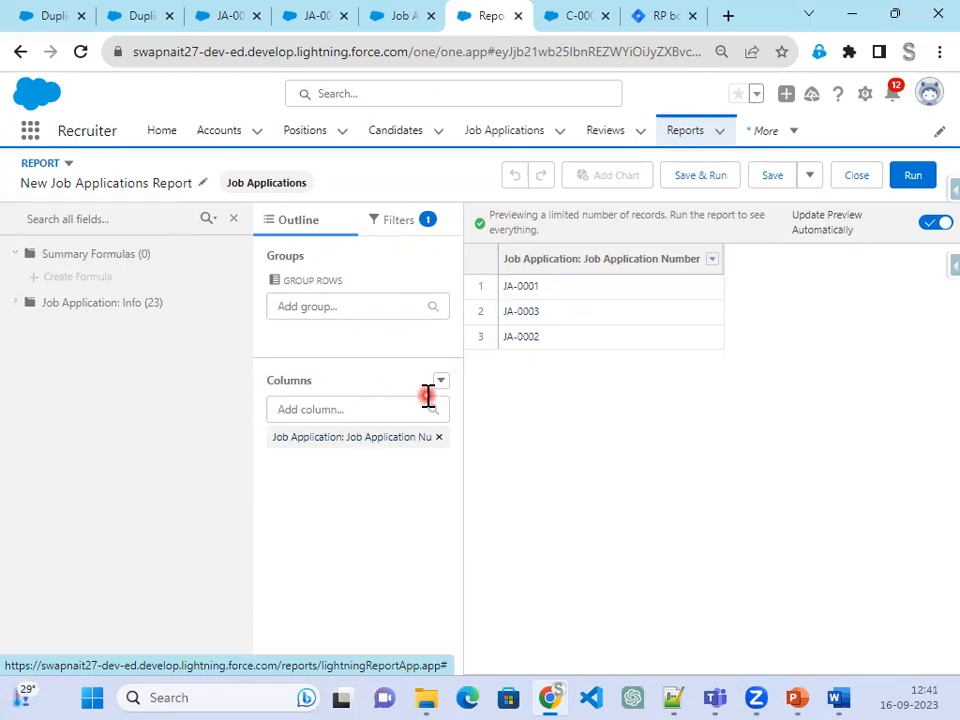
# Add a cross filter to the report that shows Job Applications with Reviews
pyautogui.click(421, 235)
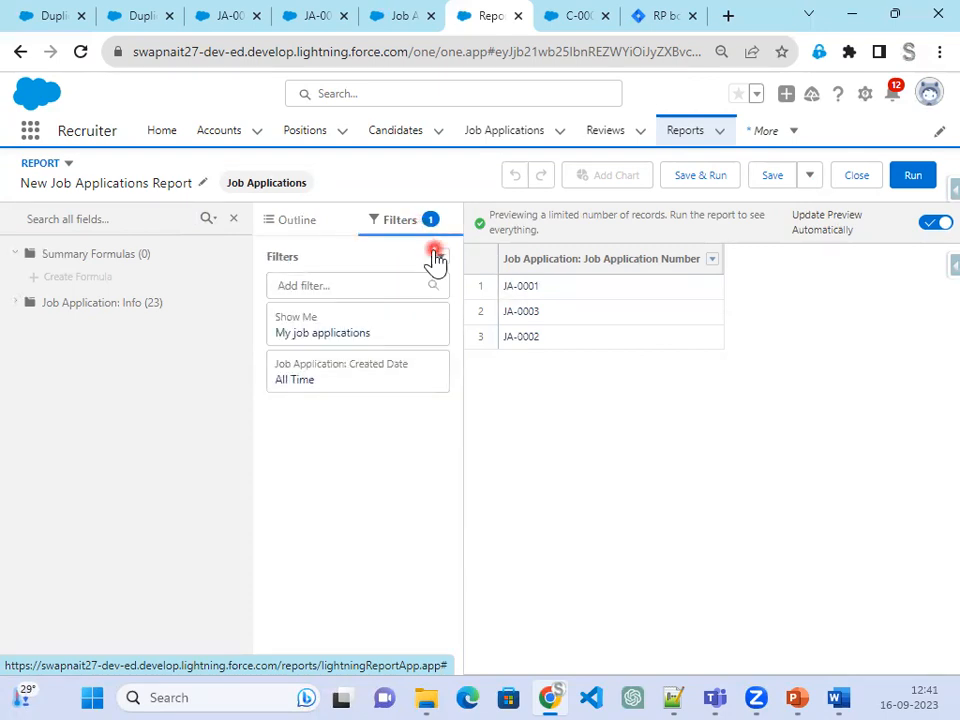
pyautogui.click(439, 260)
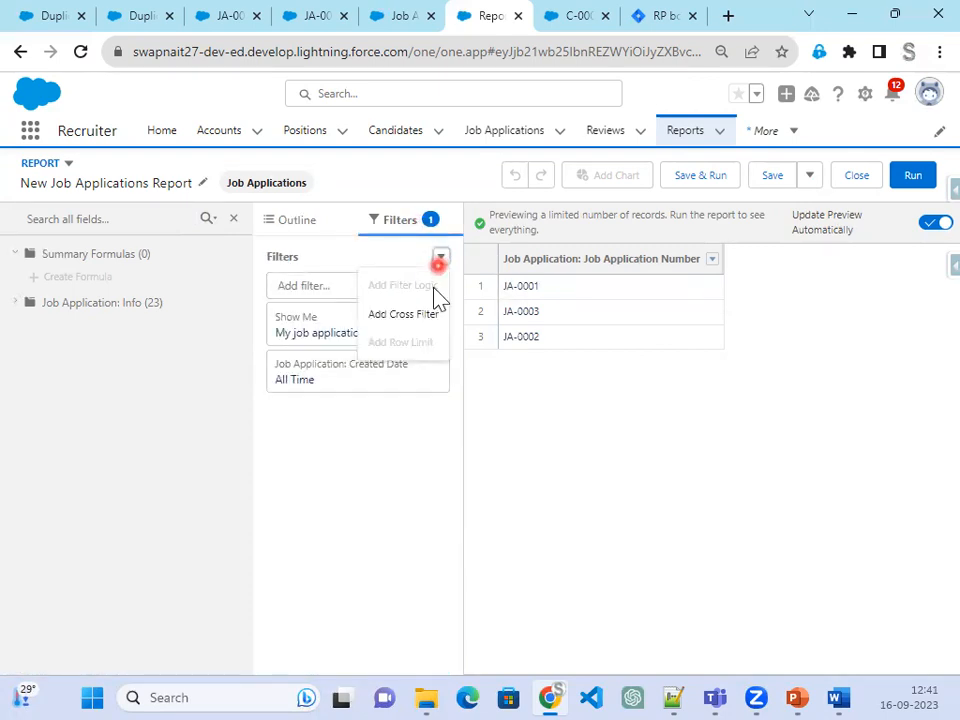
pyautogui.click(428, 315)
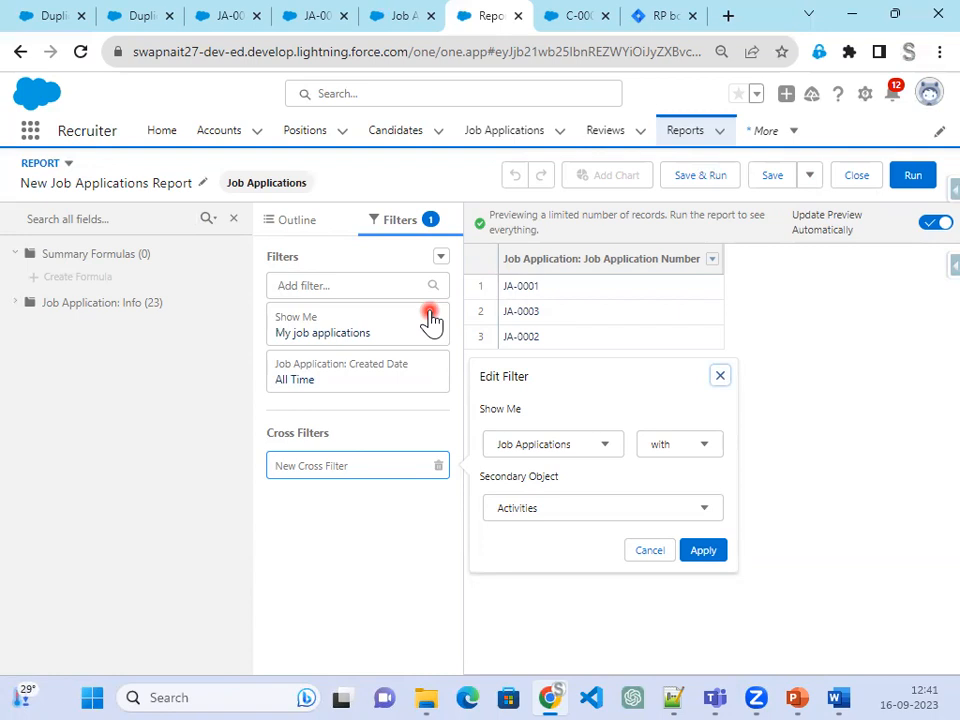
pyautogui.click(603, 455)
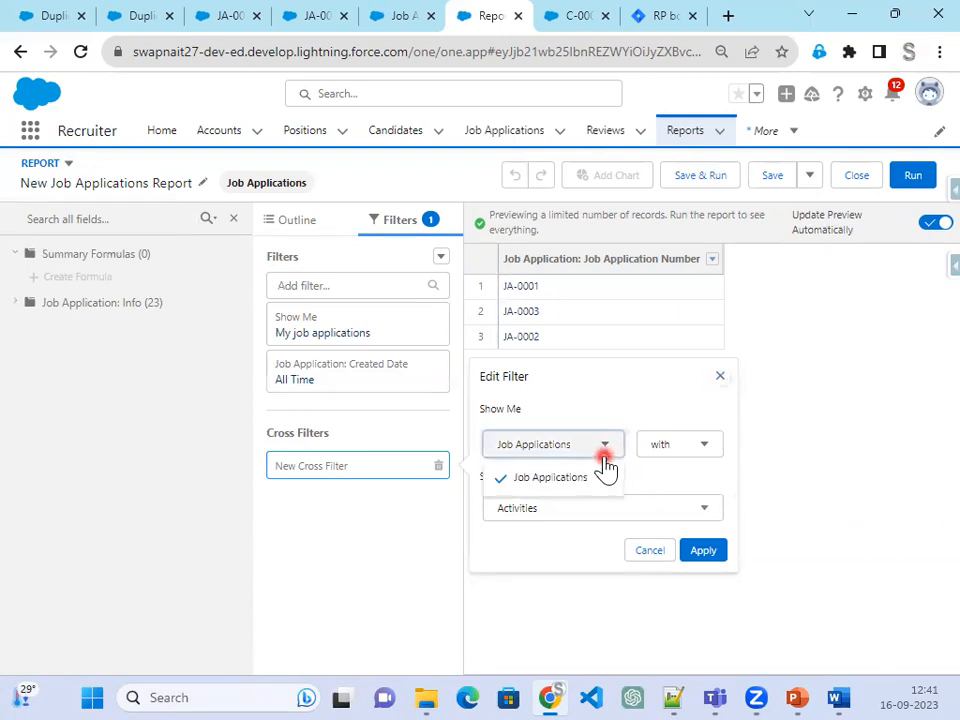
pyautogui.click(684, 450)
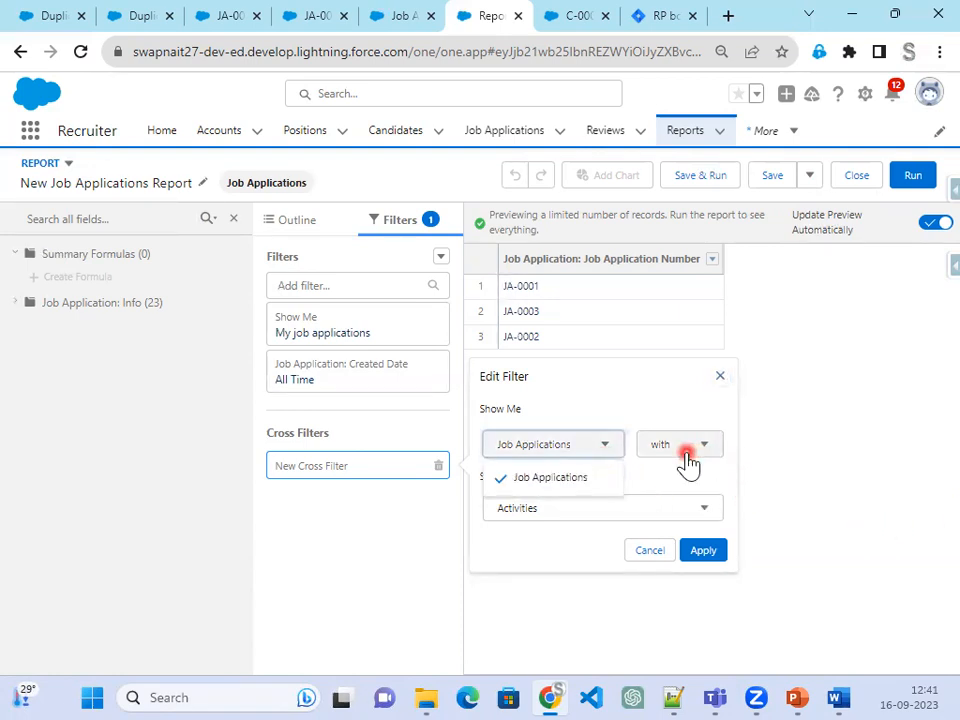
pyautogui.click(588, 524)
pyautogui.click(567, 612)
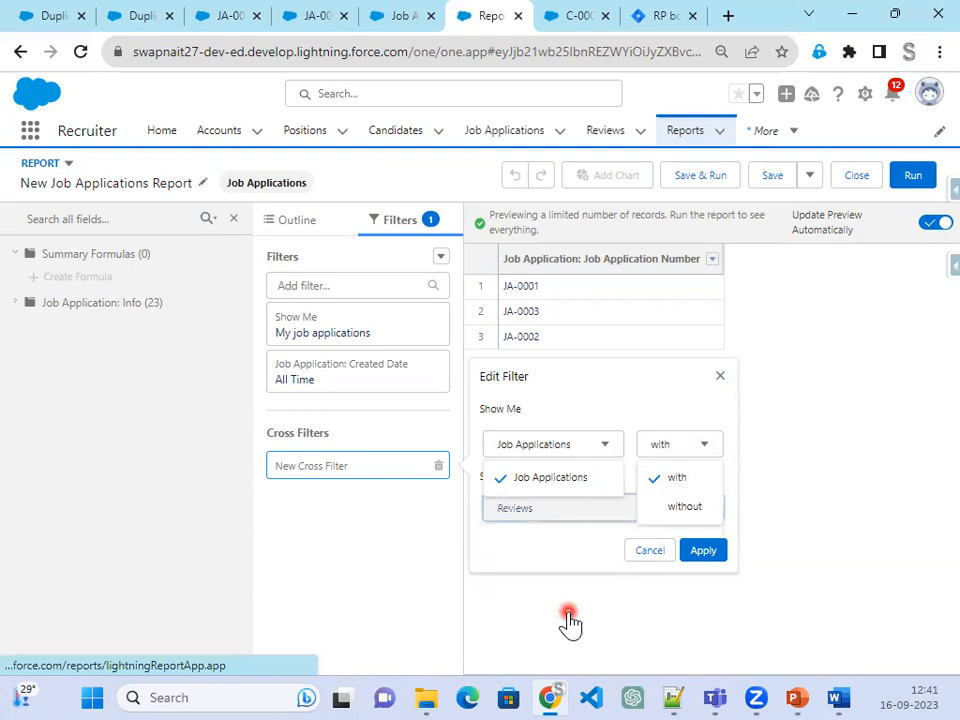
pyautogui.click(706, 556)
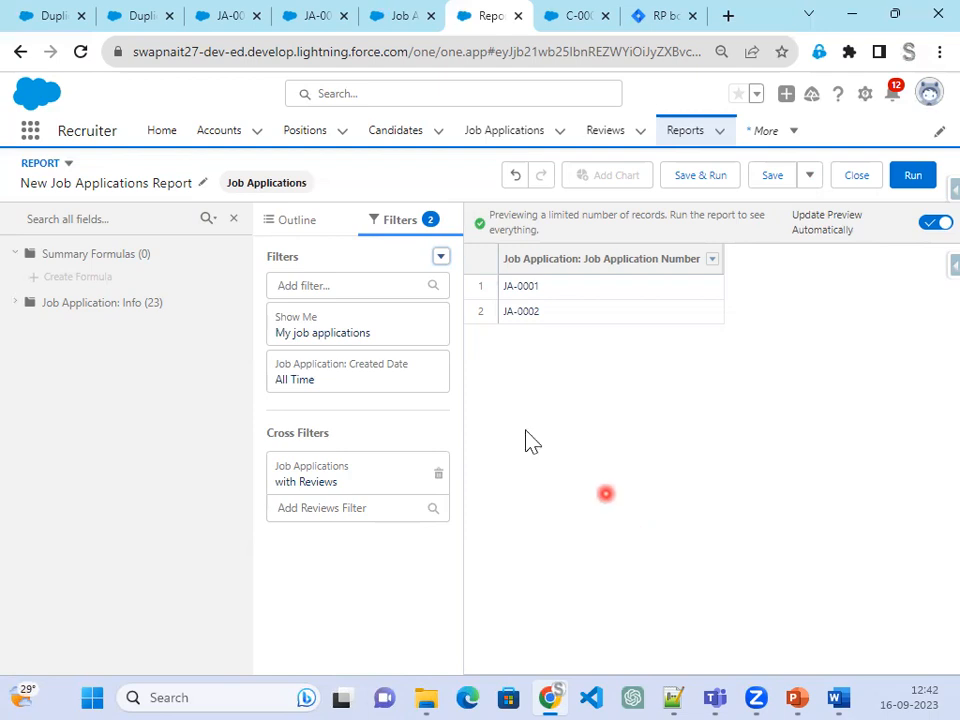
# Collapse the field list, examine the columns available for the report, and reread the Step 45 requirement in PowerPoint before returning to Salesforce
pyautogui.click(231, 219)
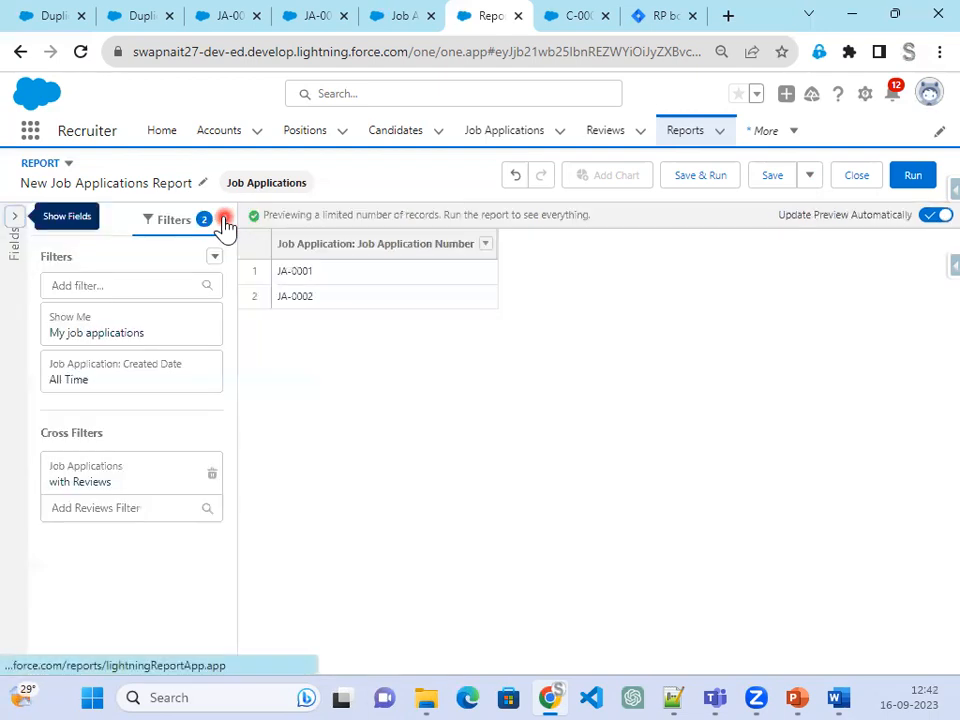
pyautogui.click(111, 229)
pyautogui.click(122, 408)
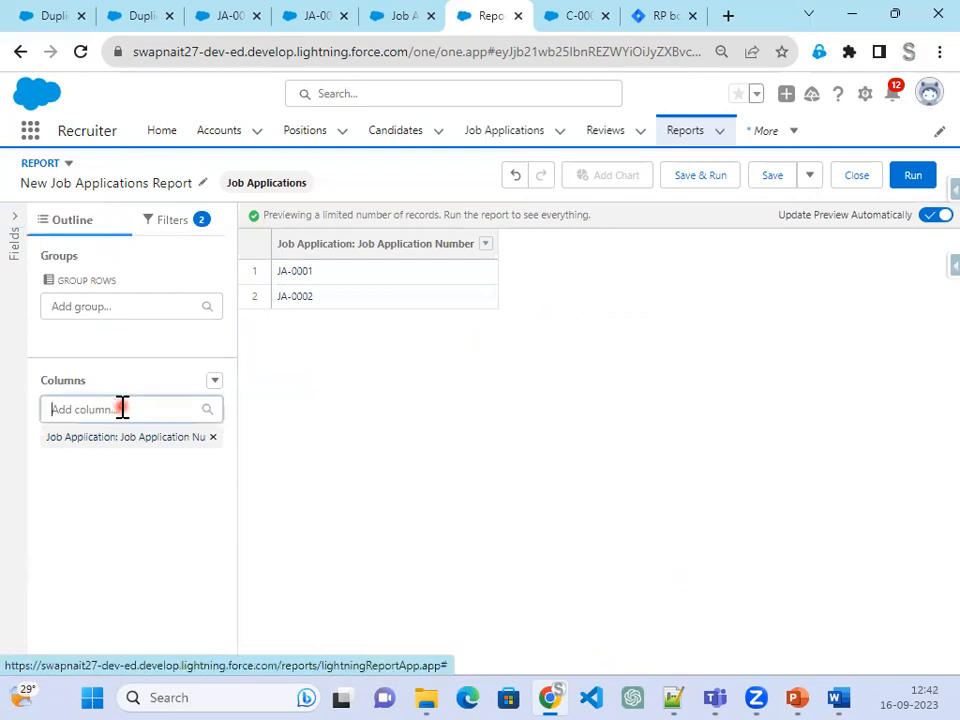
pyautogui.scroll(-6, 152, 520)
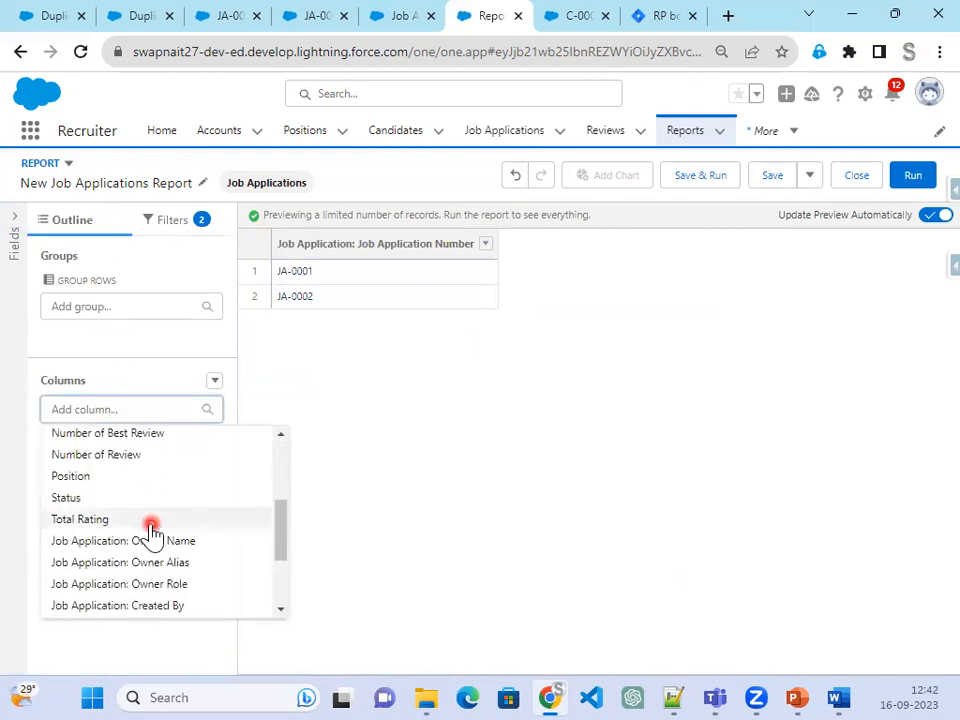
pyautogui.scroll(10, 145, 566)
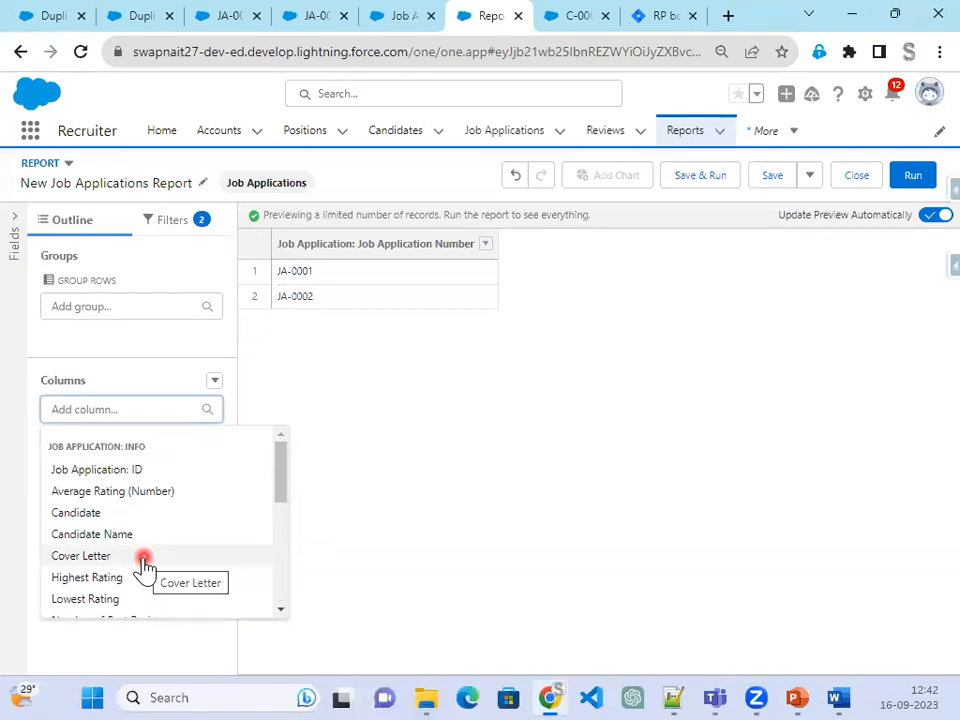
pyautogui.click(446, 494)
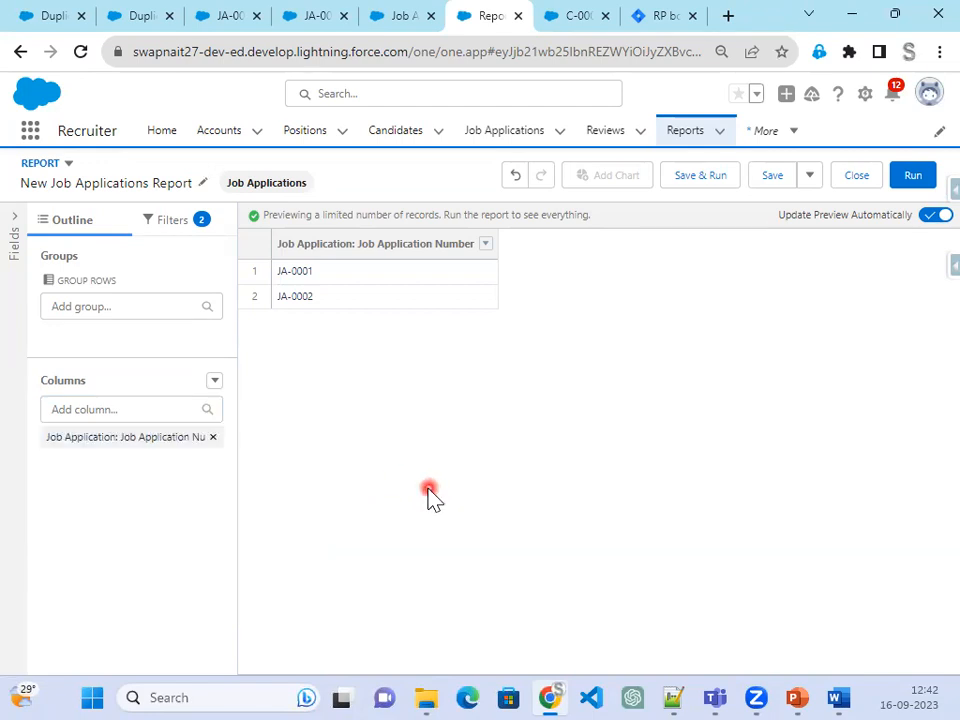
pyautogui.click(797, 694)
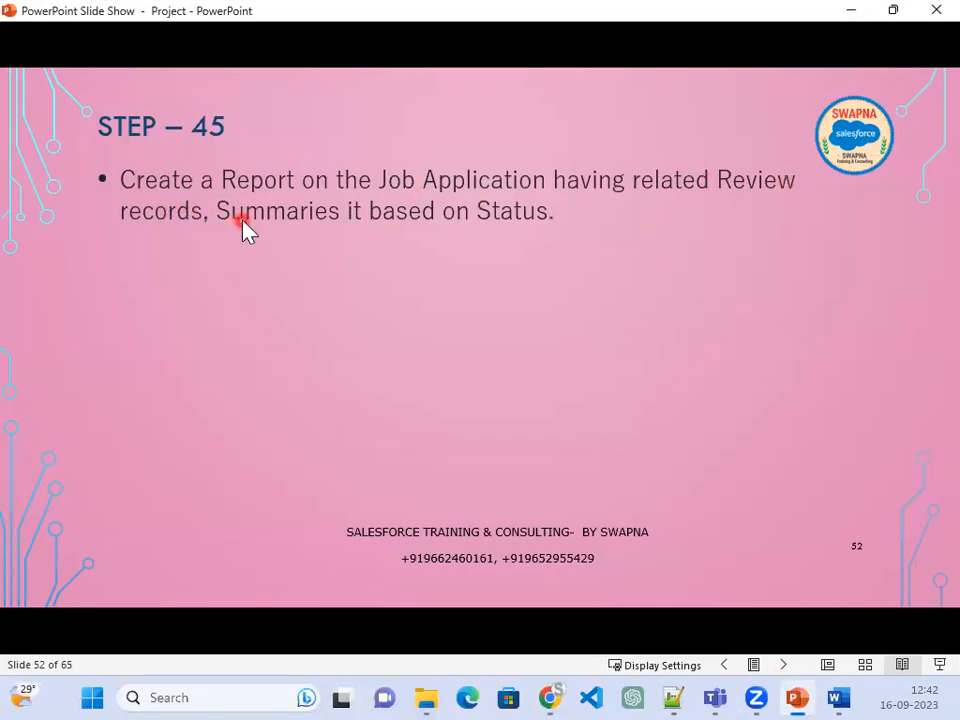
pyautogui.click(848, 11)
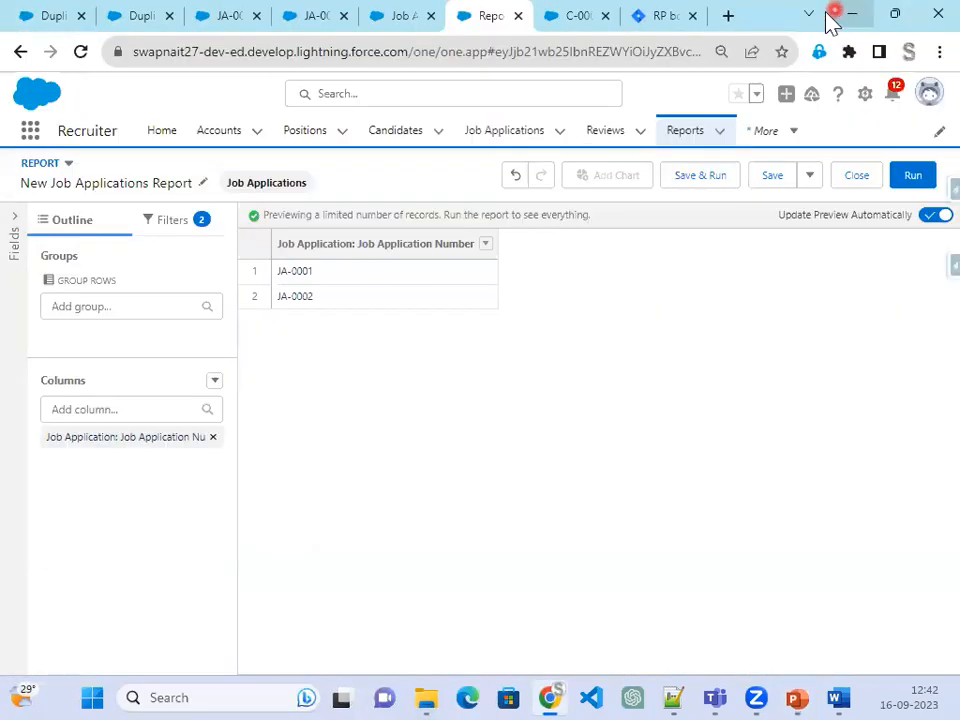
# Add the Status and Job Application: ID columns to the report
pyautogui.click(129, 414)
pyautogui.scroll(-2, 131, 560)
pyautogui.scroll(-2, 129, 570)
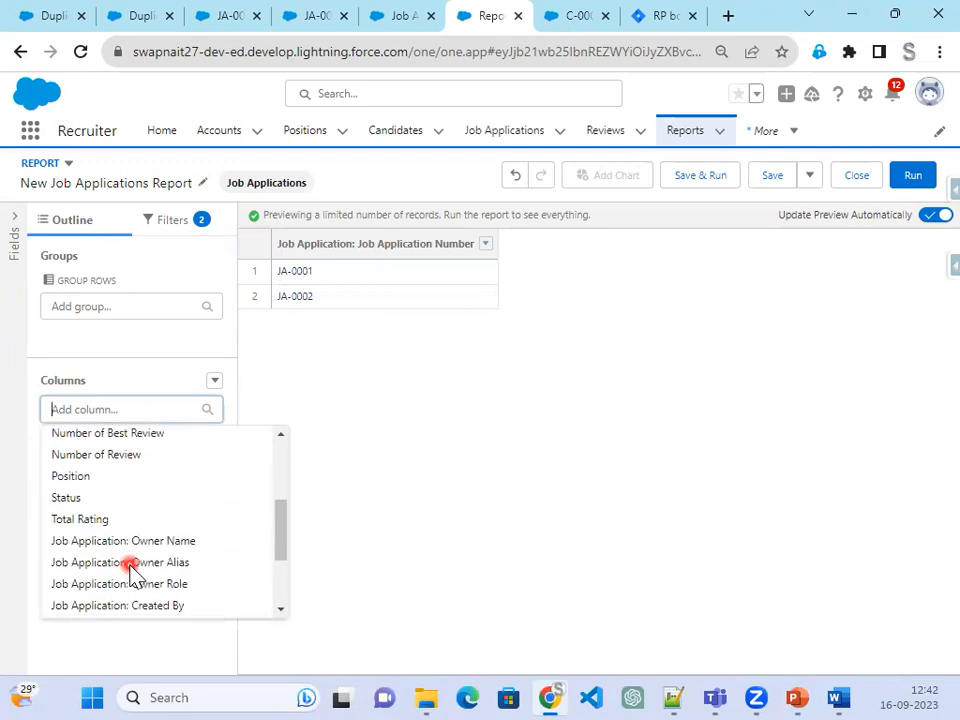
pyautogui.click(113, 500)
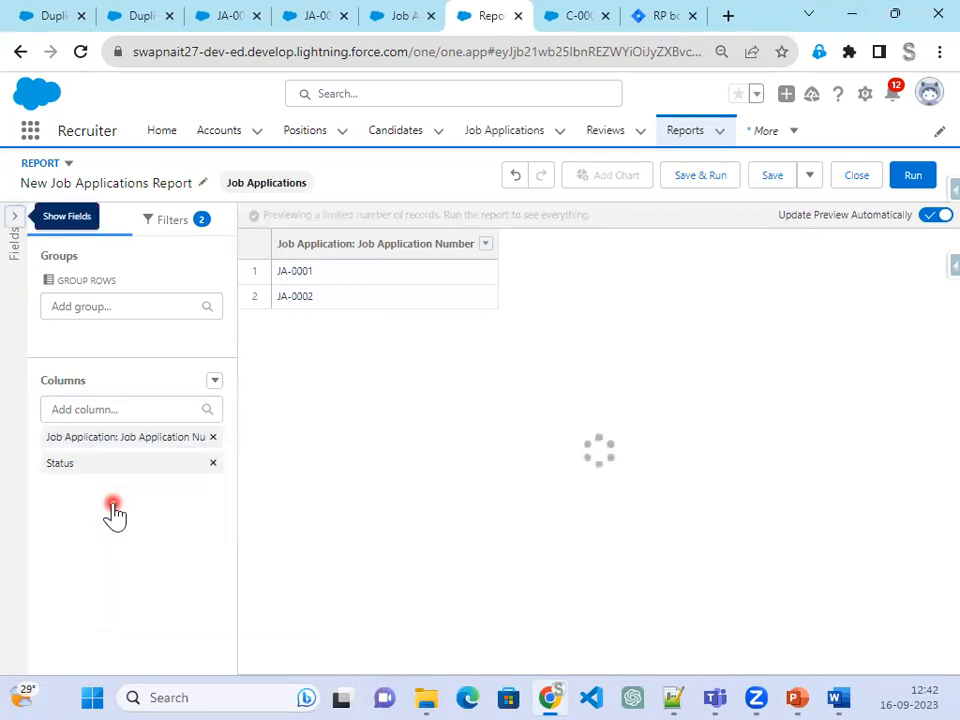
pyautogui.click(114, 414)
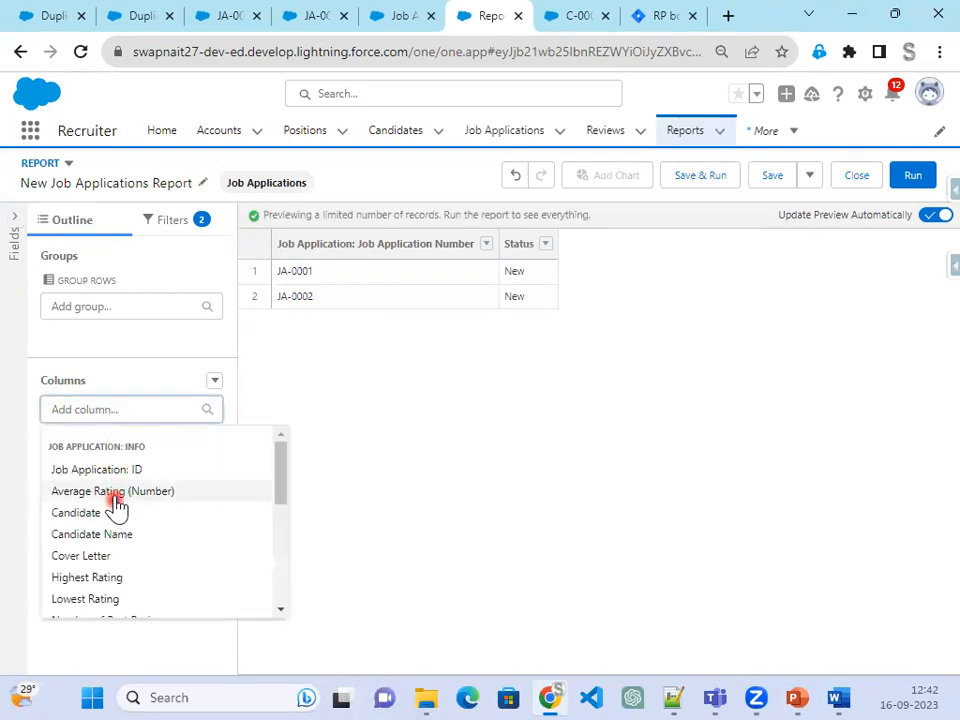
pyautogui.click(120, 469)
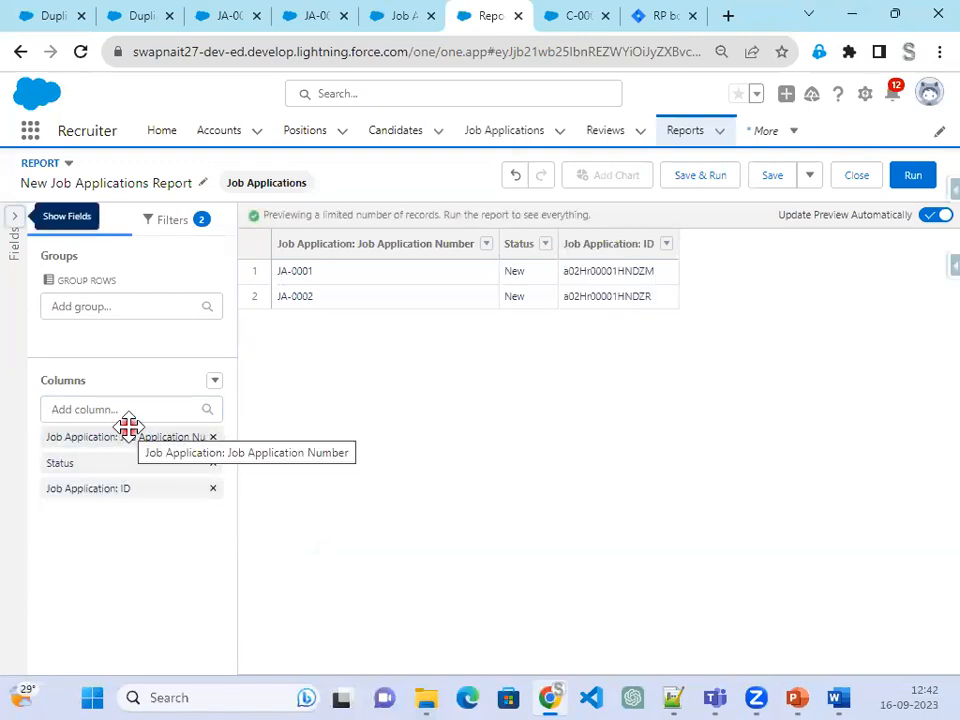
# Add the Candidate Name and Position columns to the report
pyautogui.click(133, 408)
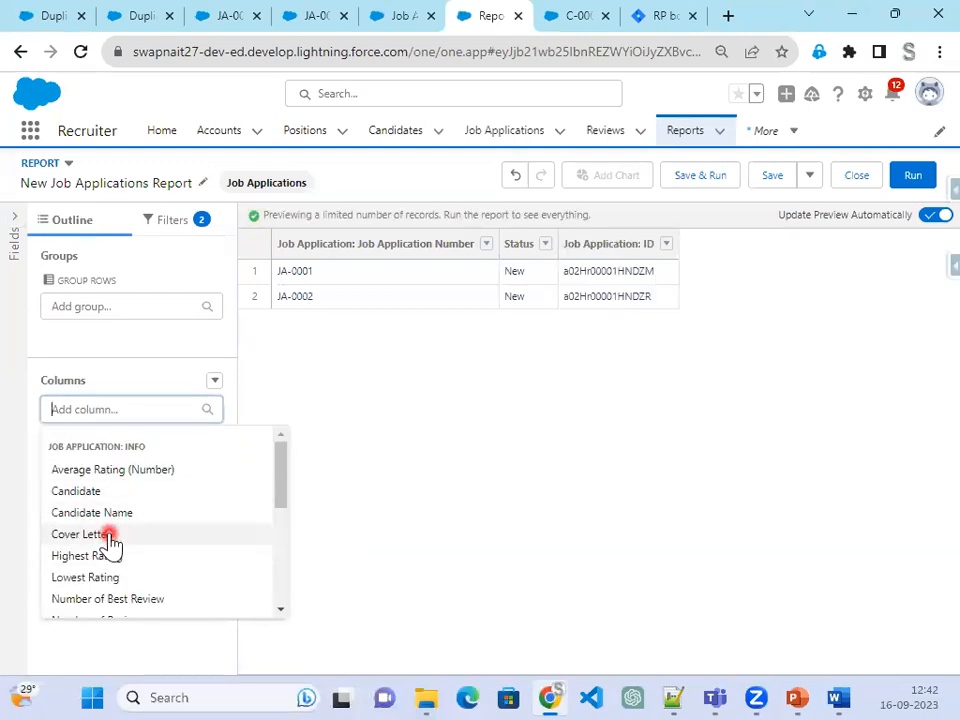
pyautogui.scroll(-1, 133, 572)
pyautogui.scroll(2, 133, 572)
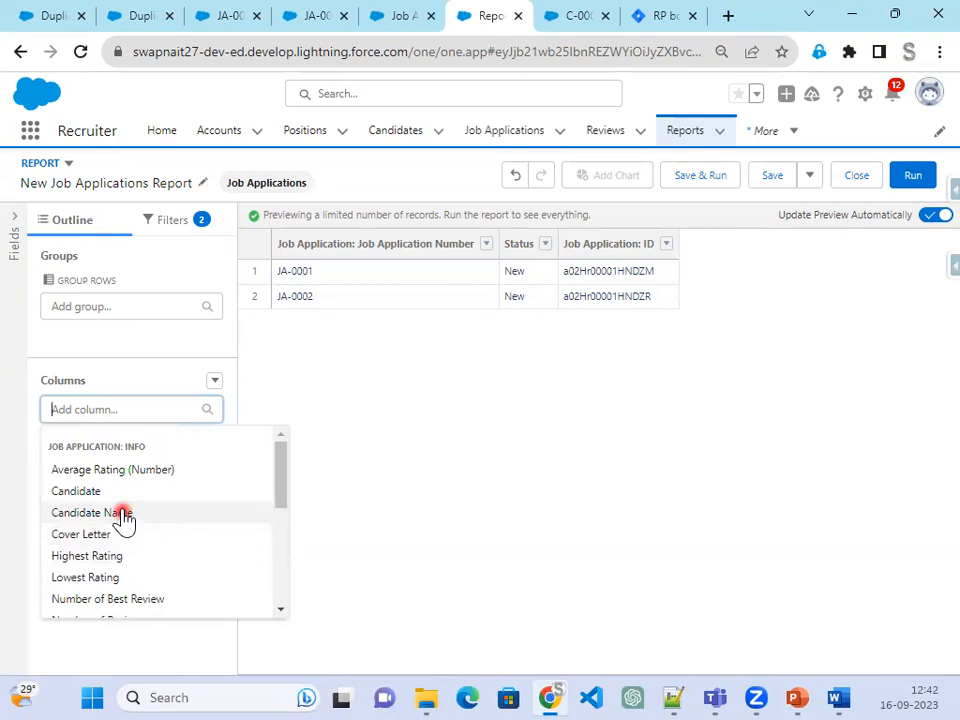
pyautogui.click(124, 514)
pyautogui.click(133, 405)
pyautogui.scroll(-1, 131, 546)
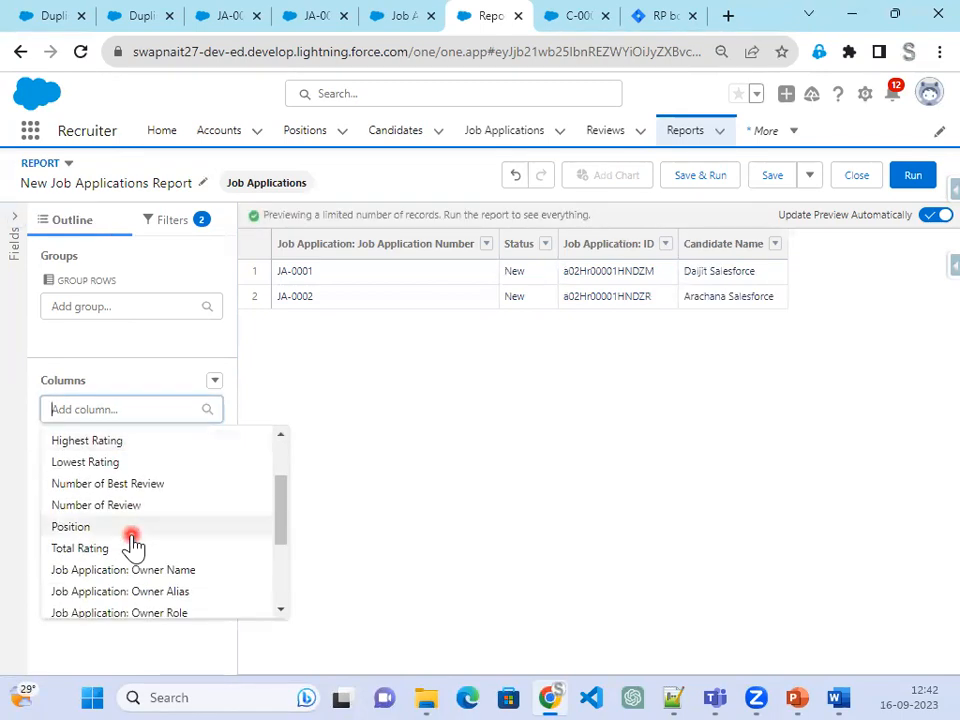
pyautogui.click(129, 530)
# Look through the remaining Job Application fields and add Total Rating as a report column
pyautogui.click(146, 410)
pyautogui.scroll(-3, 81, 574)
pyautogui.scroll(-1, 121, 600)
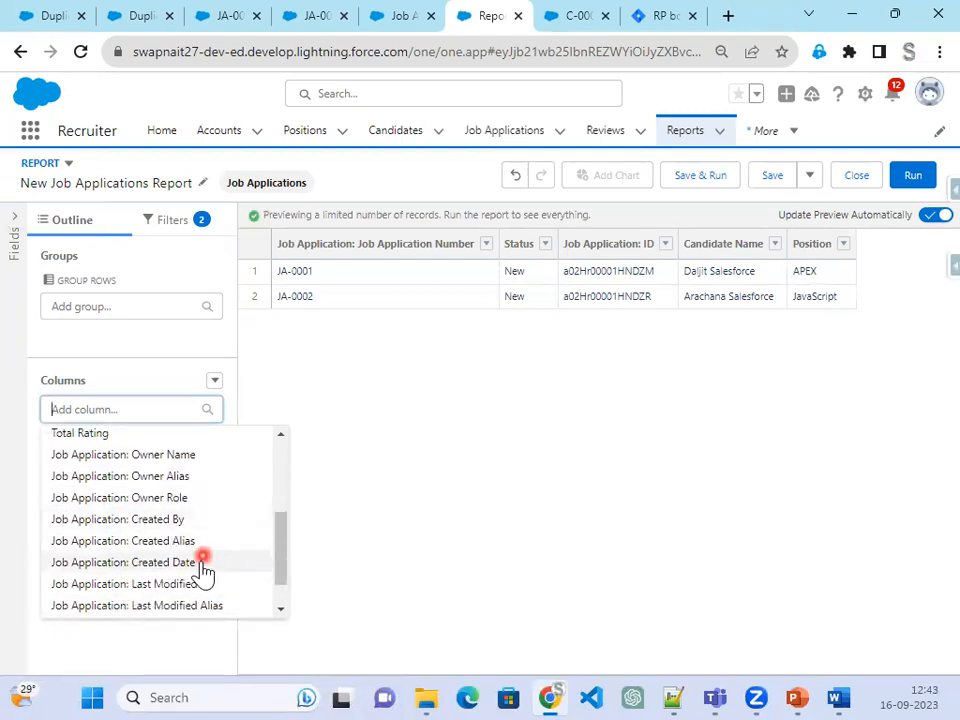
pyautogui.scroll(-2, 203, 570)
pyautogui.scroll(4, 186, 605)
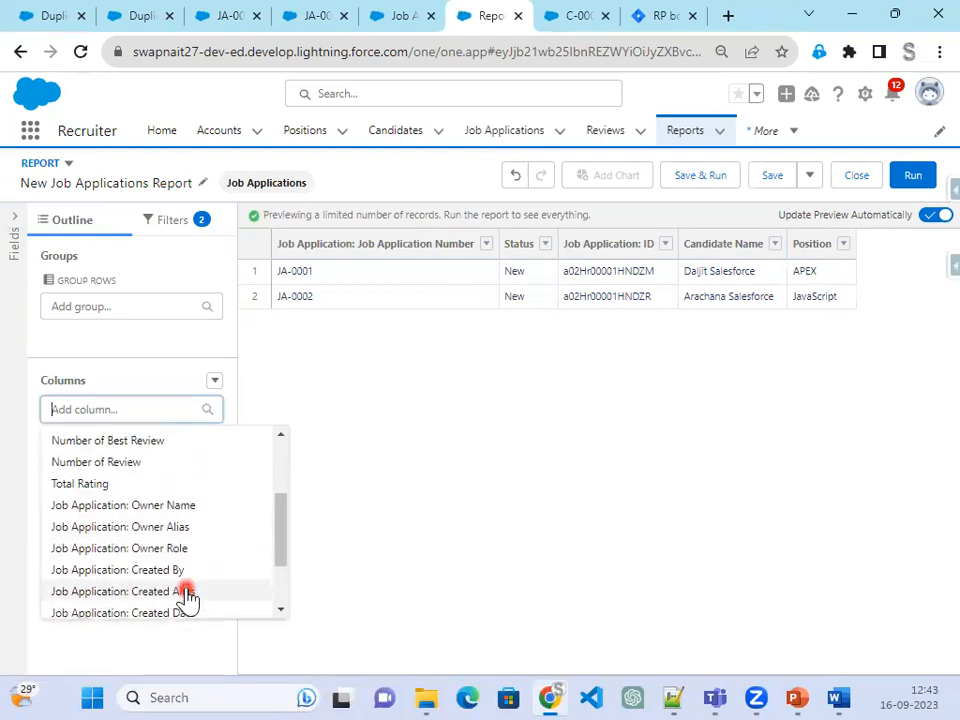
pyautogui.click(152, 580)
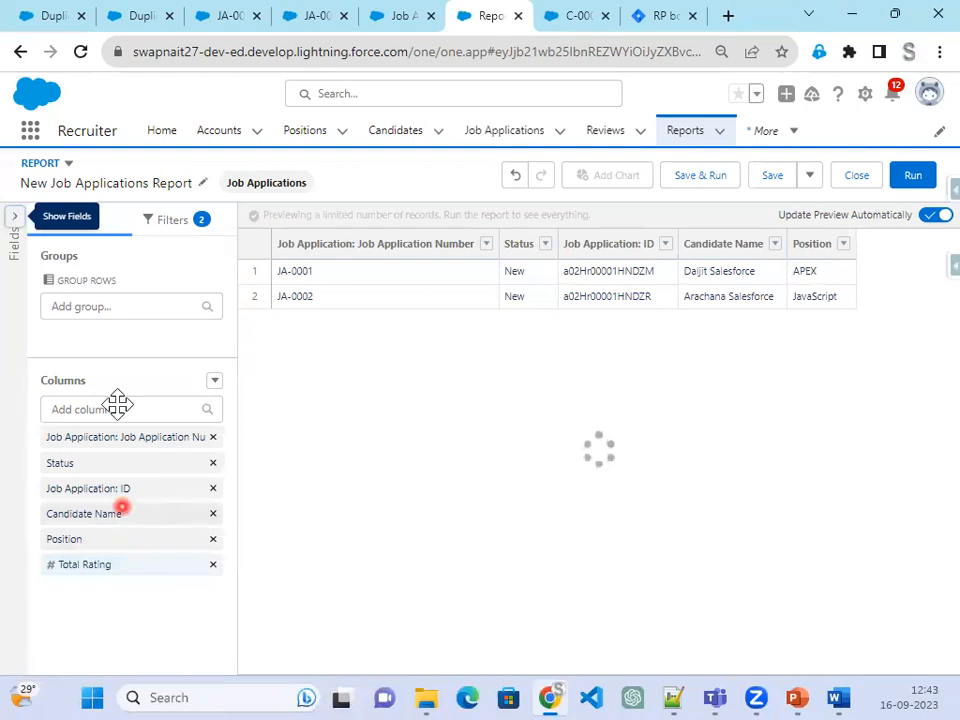
# Save the report under its default name in the Admin Project folder and run it
pyautogui.click(701, 184)
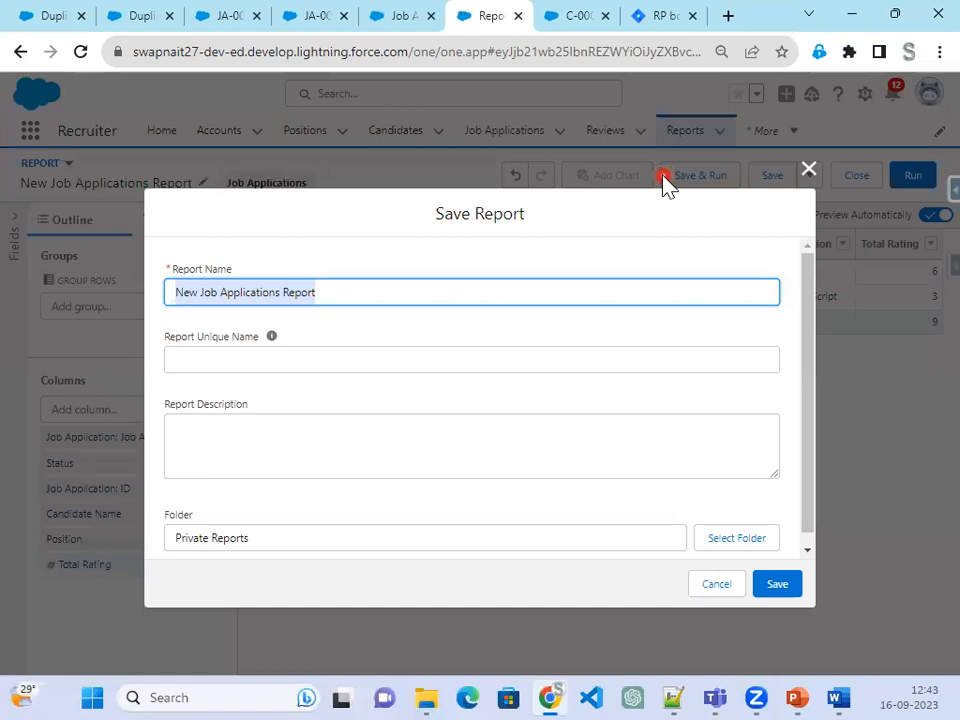
pyautogui.click(741, 552)
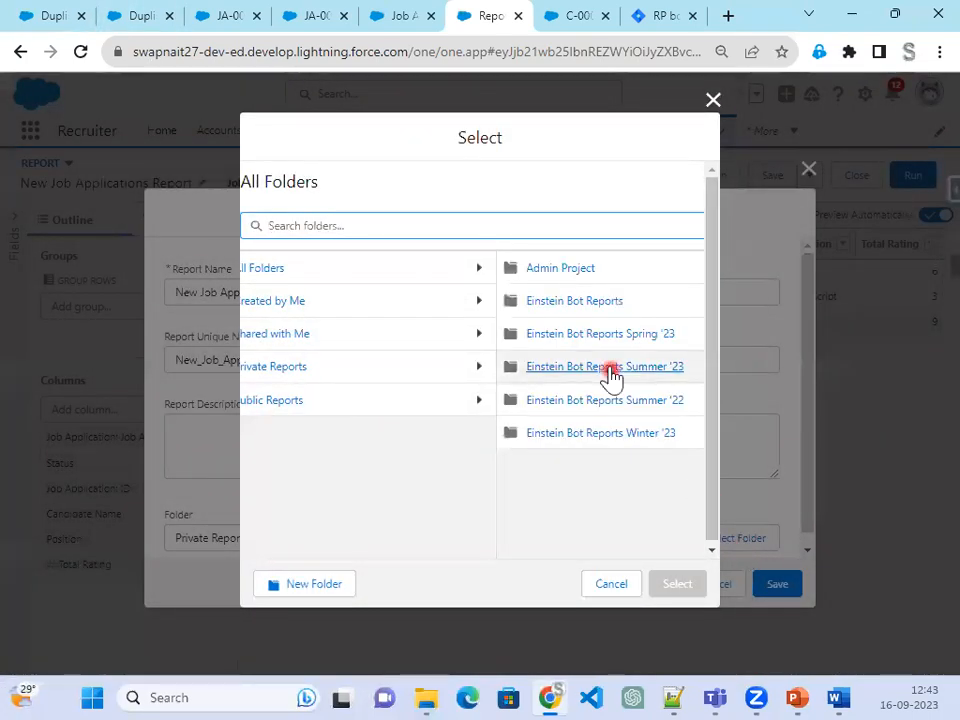
pyautogui.click(585, 270)
pyautogui.click(685, 588)
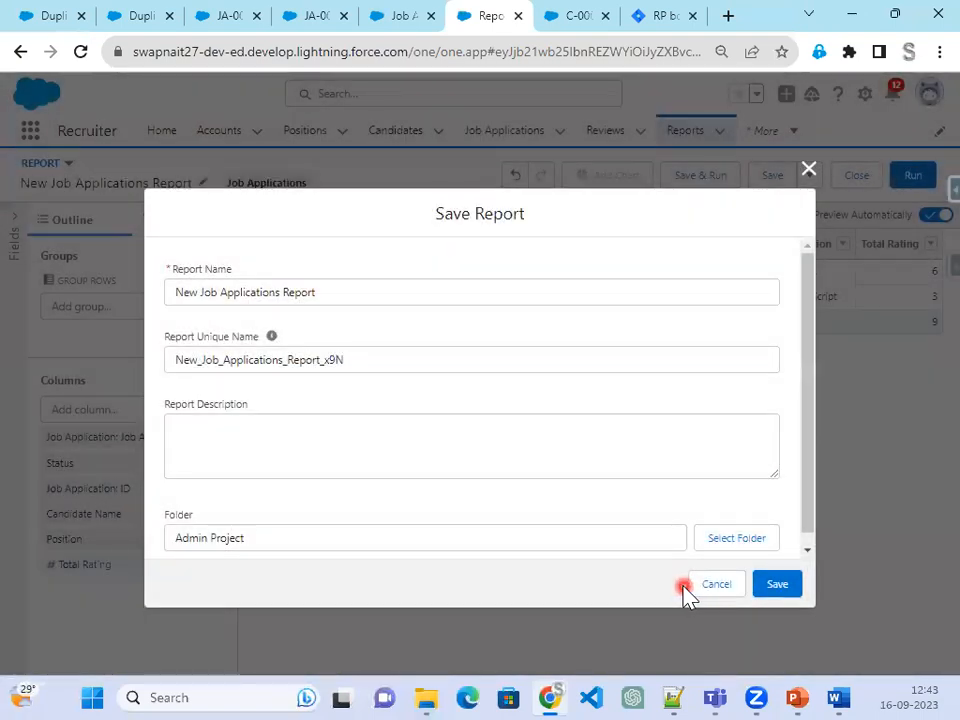
pyautogui.click(786, 588)
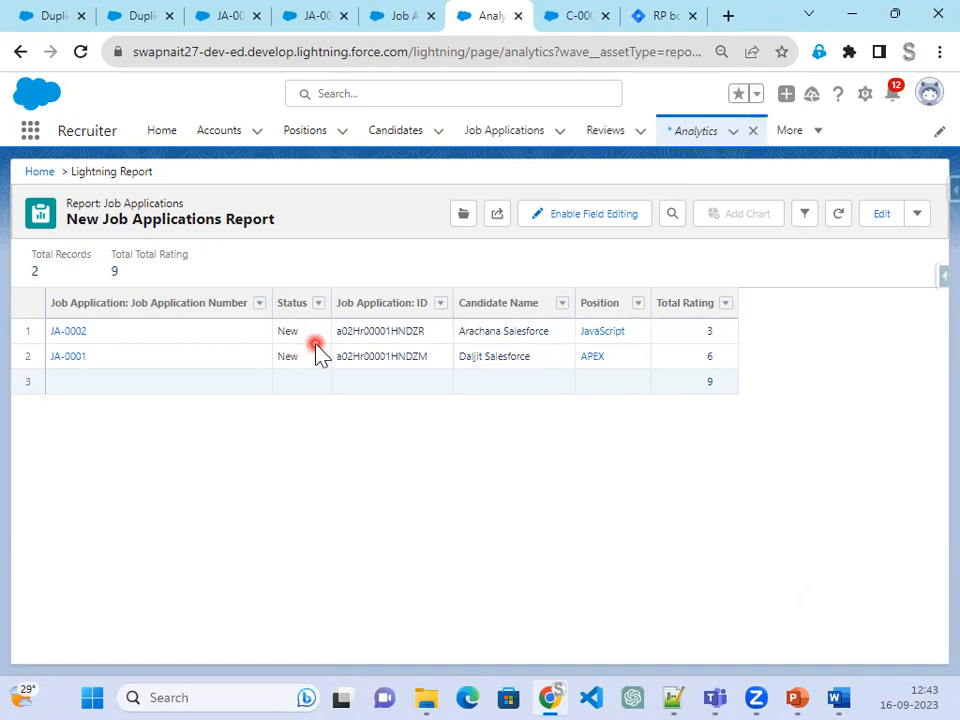
# Open Job Applications in a new browser tab and show the All list view
pyautogui.rightClick(521, 143)
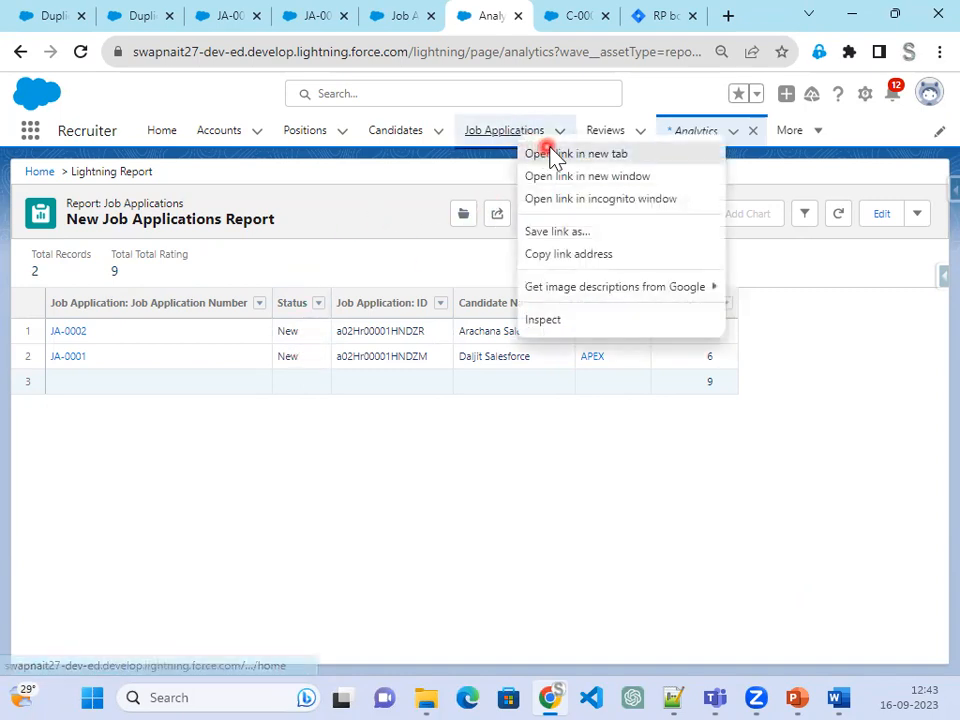
pyautogui.click(553, 156)
pyautogui.click(512, 22)
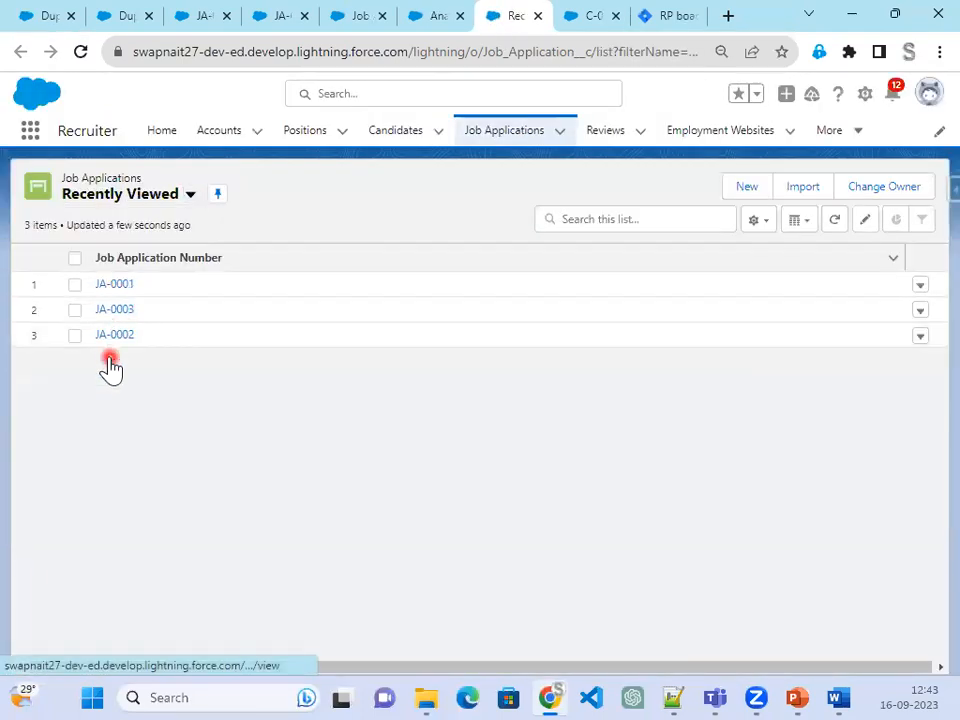
pyautogui.click(188, 195)
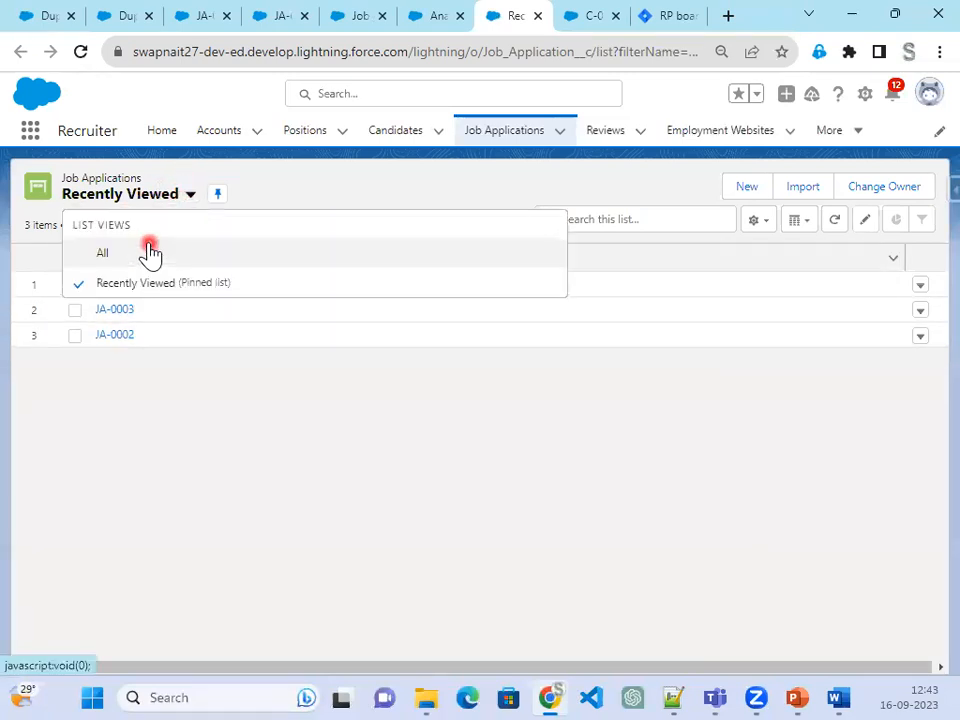
pyautogui.click(150, 252)
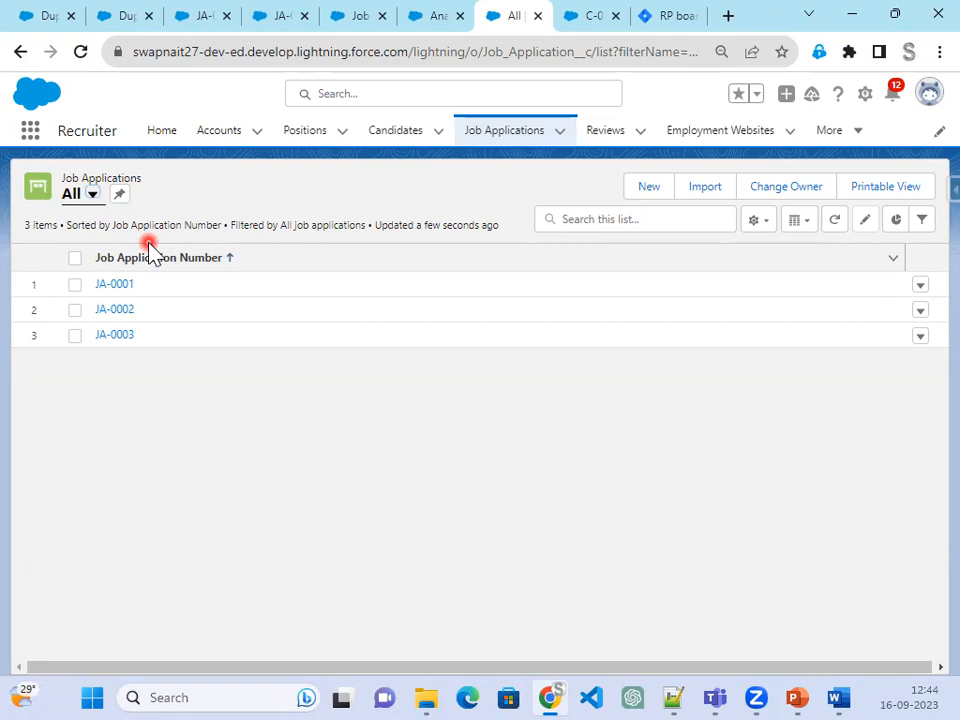
# Check the related Reviews of job application JA-0001 and return to the list of all job applications
pyautogui.click(116, 285)
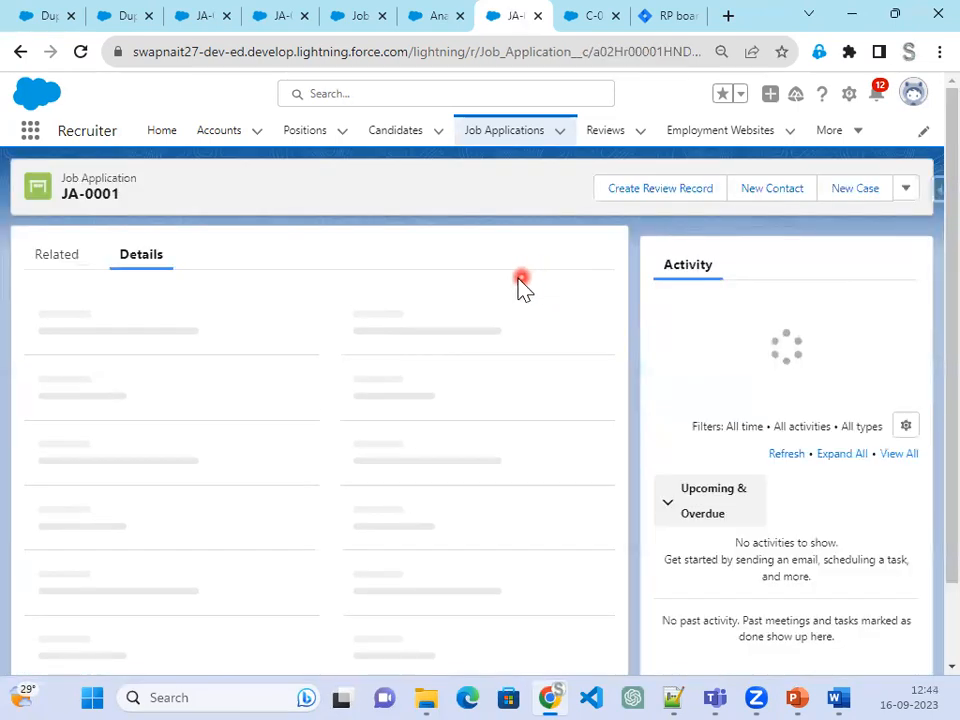
pyautogui.click(58, 256)
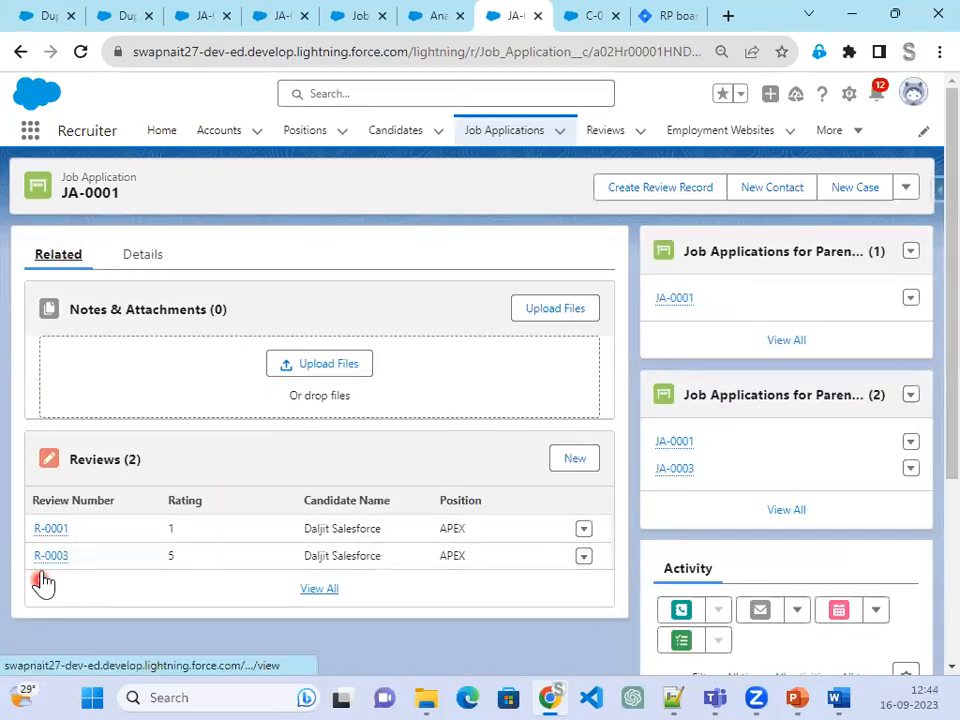
pyautogui.click(20, 51)
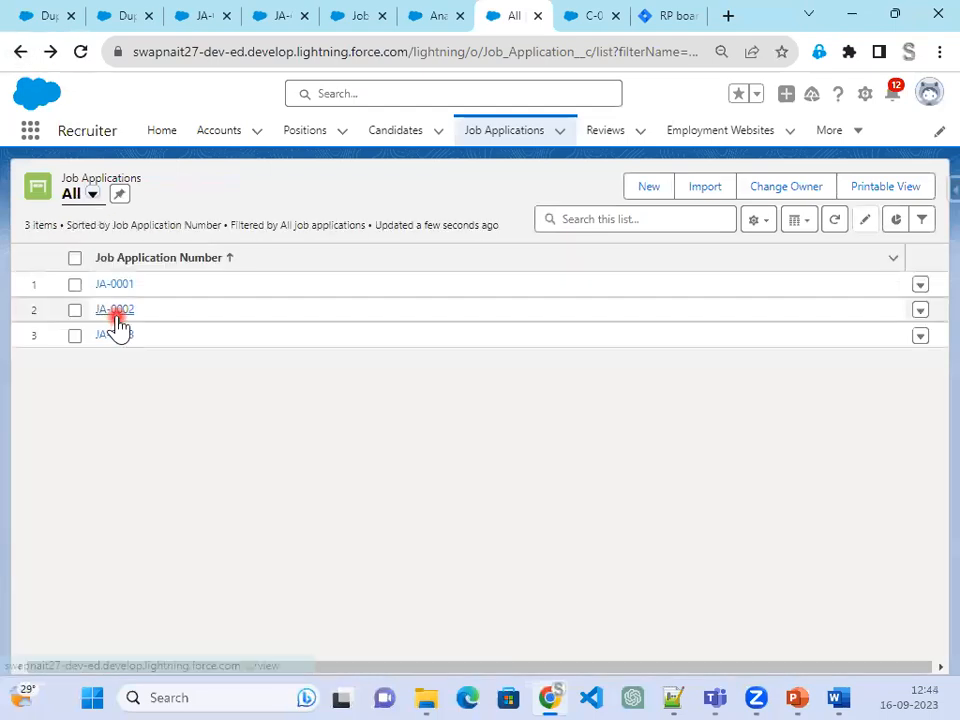
# Check the related Reviews of job application JA-0002, then those of JA-0003
pyautogui.click(116, 318)
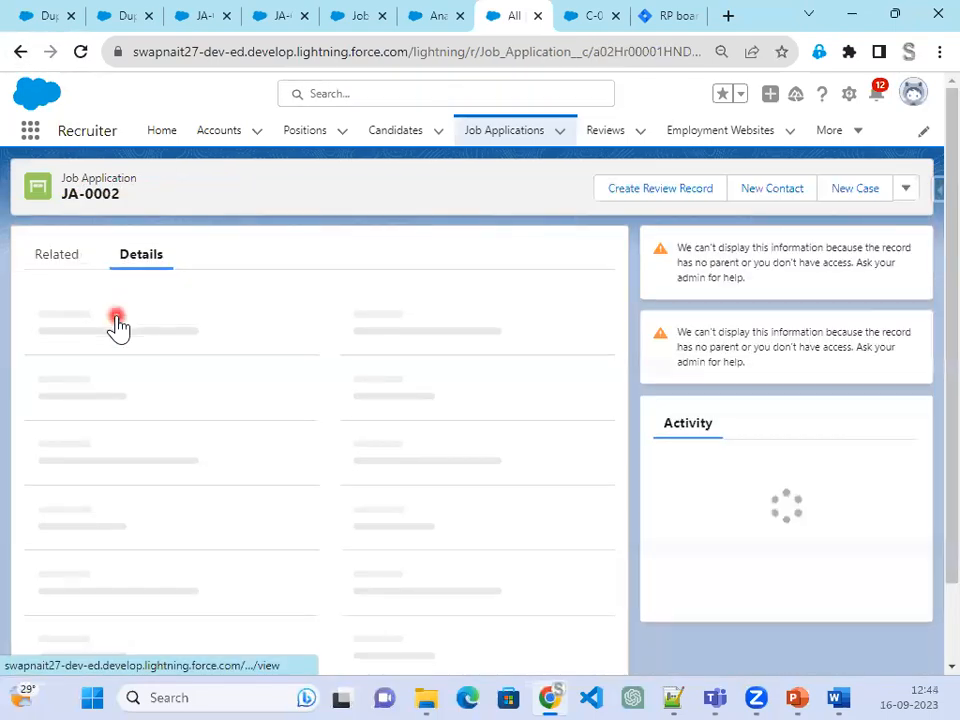
pyautogui.click(58, 257)
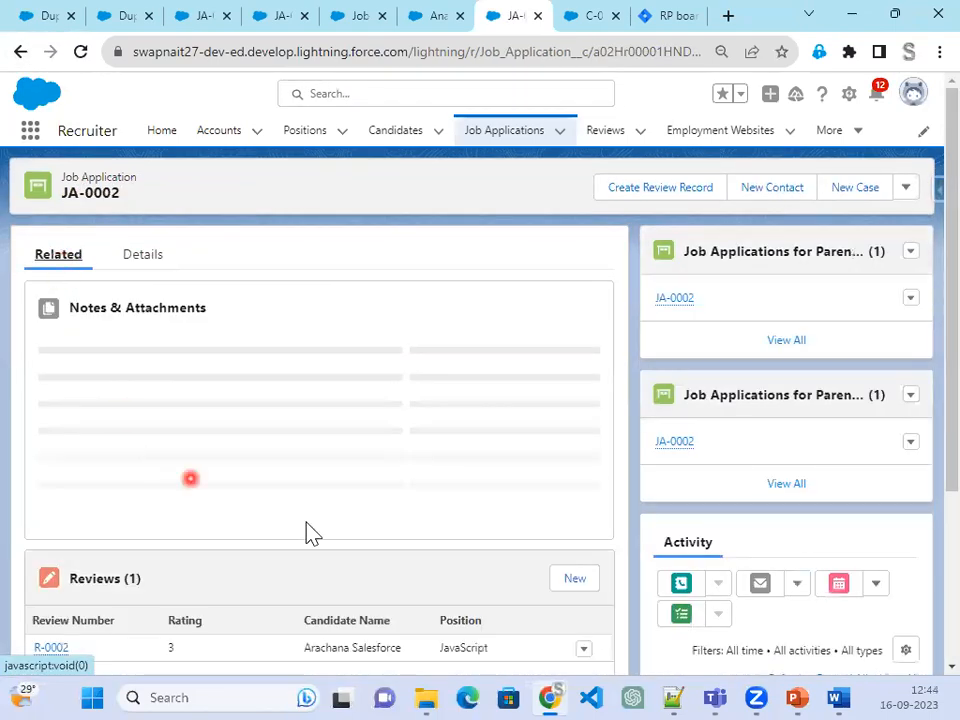
pyautogui.click(22, 51)
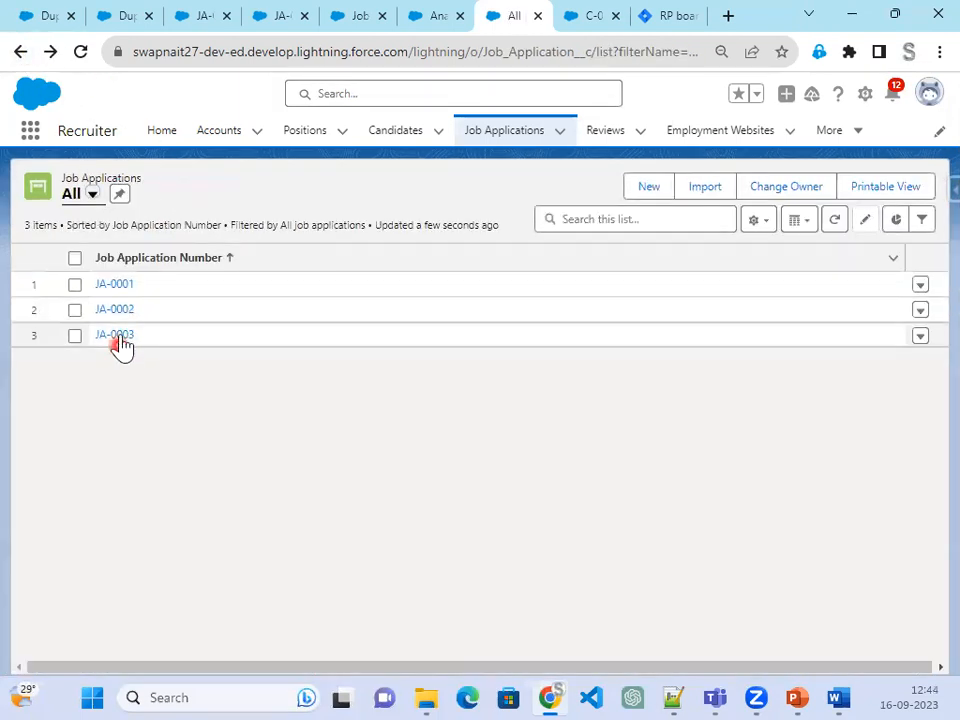
pyautogui.click(120, 335)
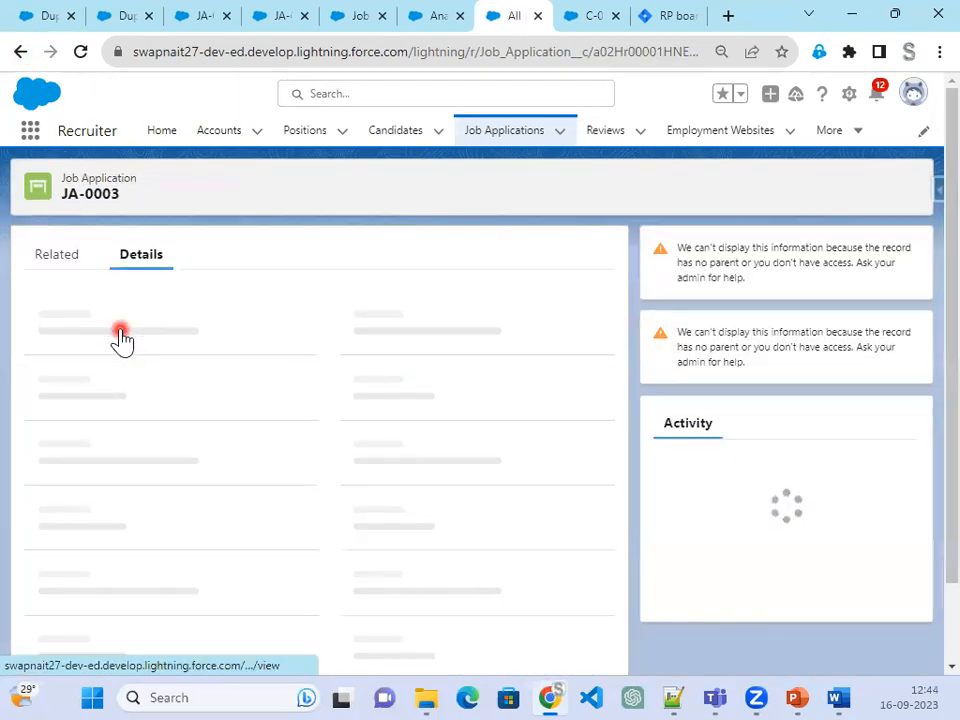
pyautogui.click(44, 260)
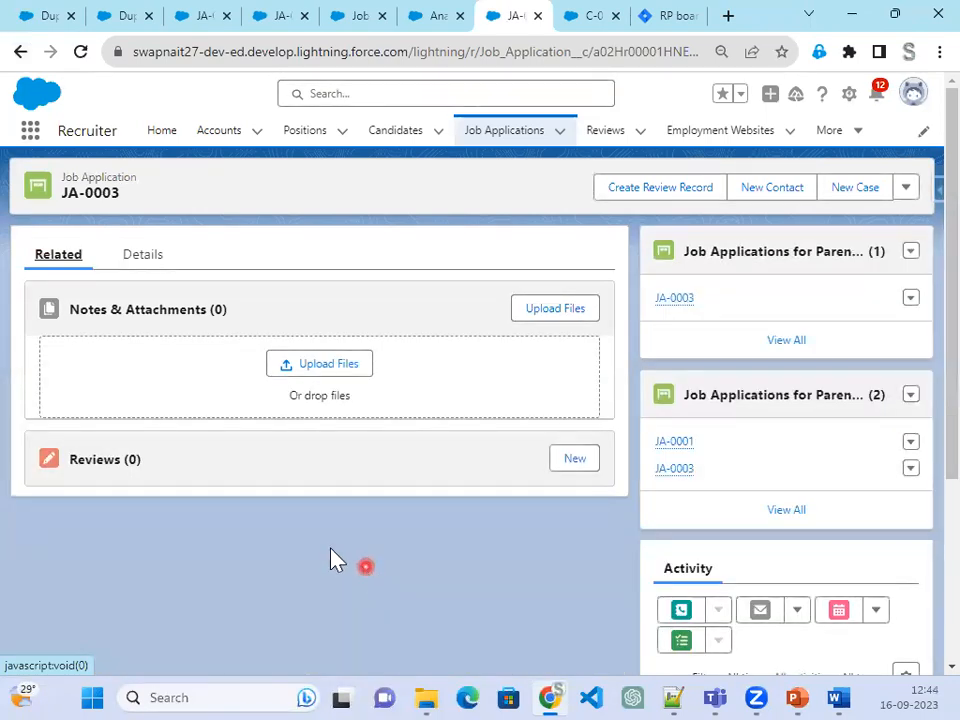
# Compare the New Job Applications Report with the Step 45 slide in PowerPoint and the related Reviews of JA-0003 in Chrome
pyautogui.click(590, 20)
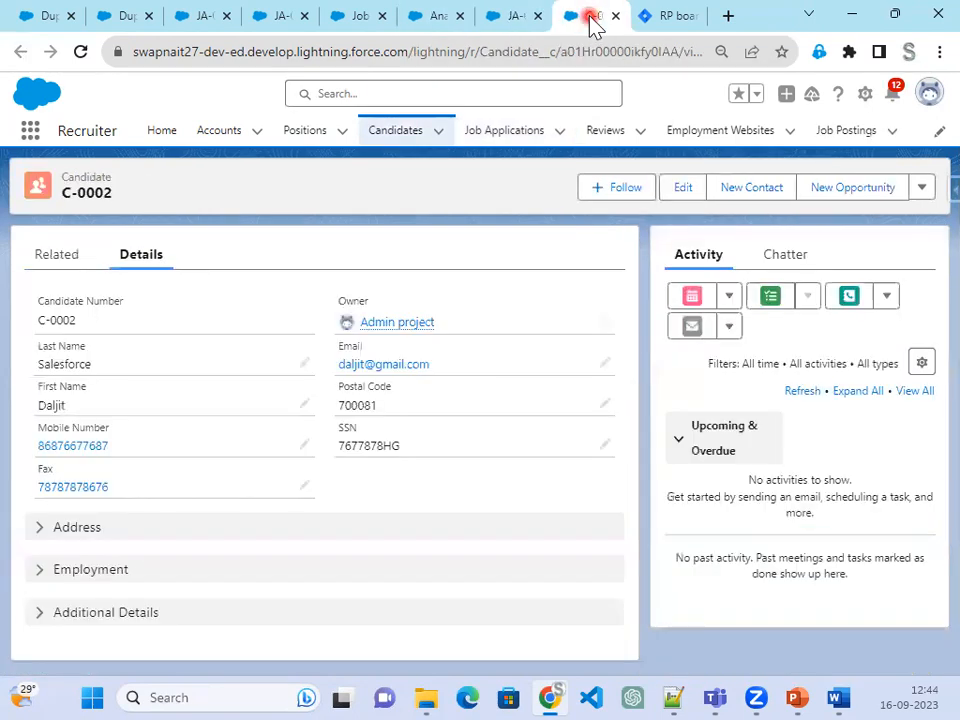
pyautogui.click(510, 18)
pyautogui.click(440, 18)
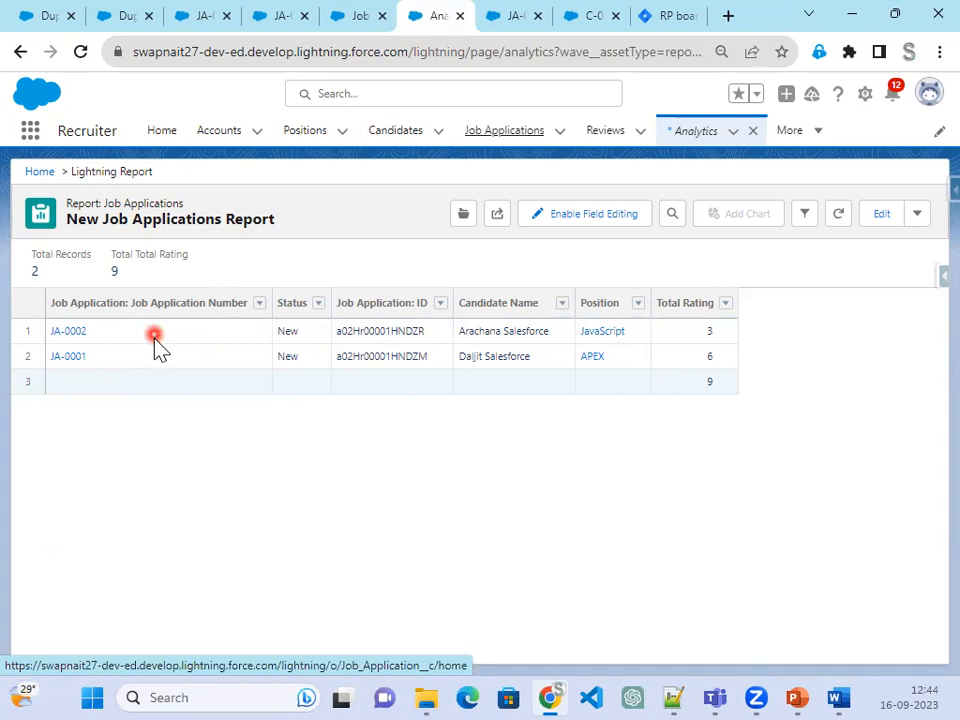
pyautogui.click(798, 697)
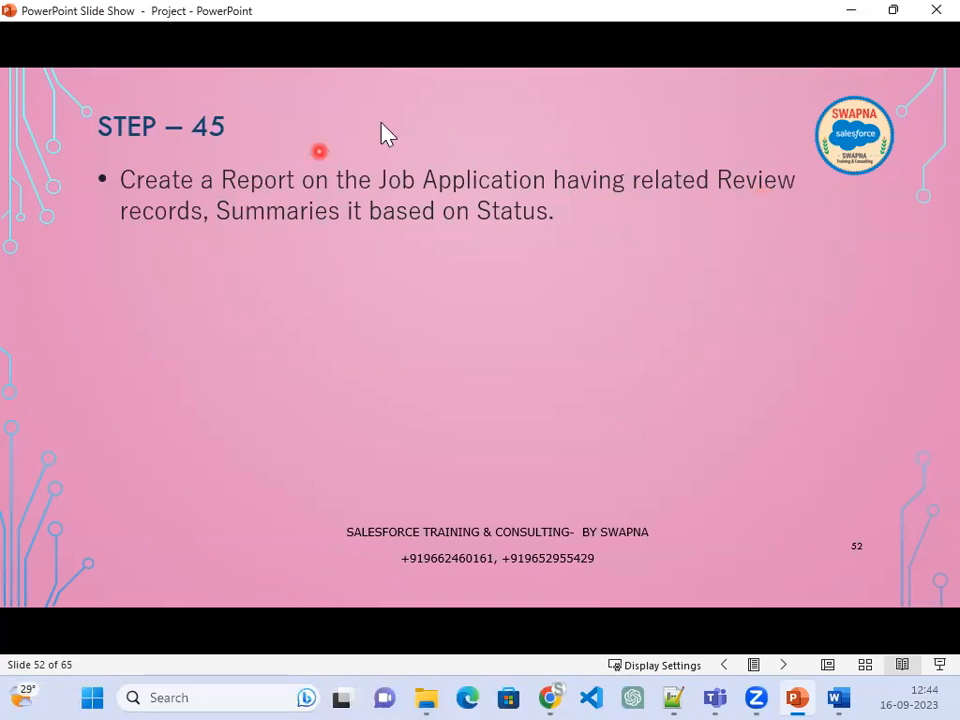
pyautogui.click(851, 11)
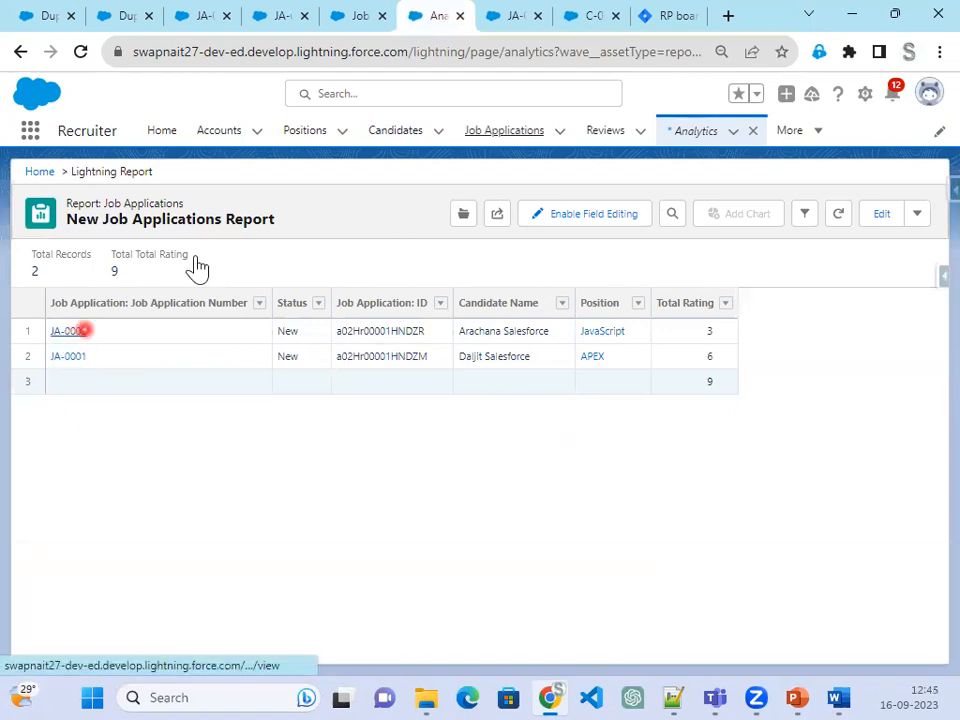
pyautogui.click(512, 16)
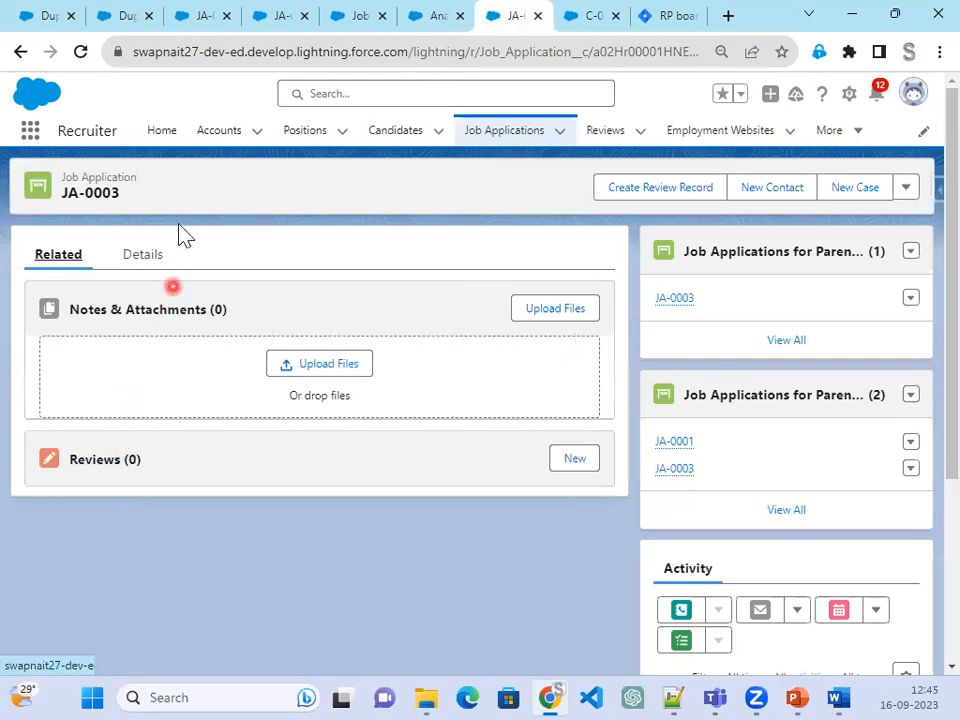
pyautogui.click(445, 17)
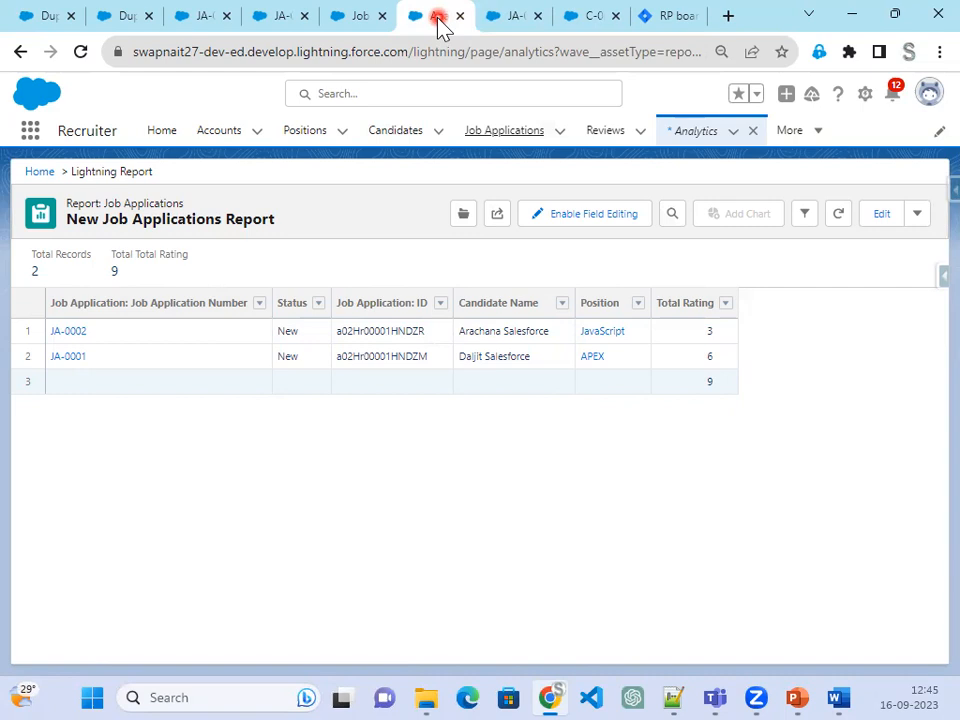
# Save the New Job Applications Report and go to the list of recent reports
pyautogui.click(913, 226)
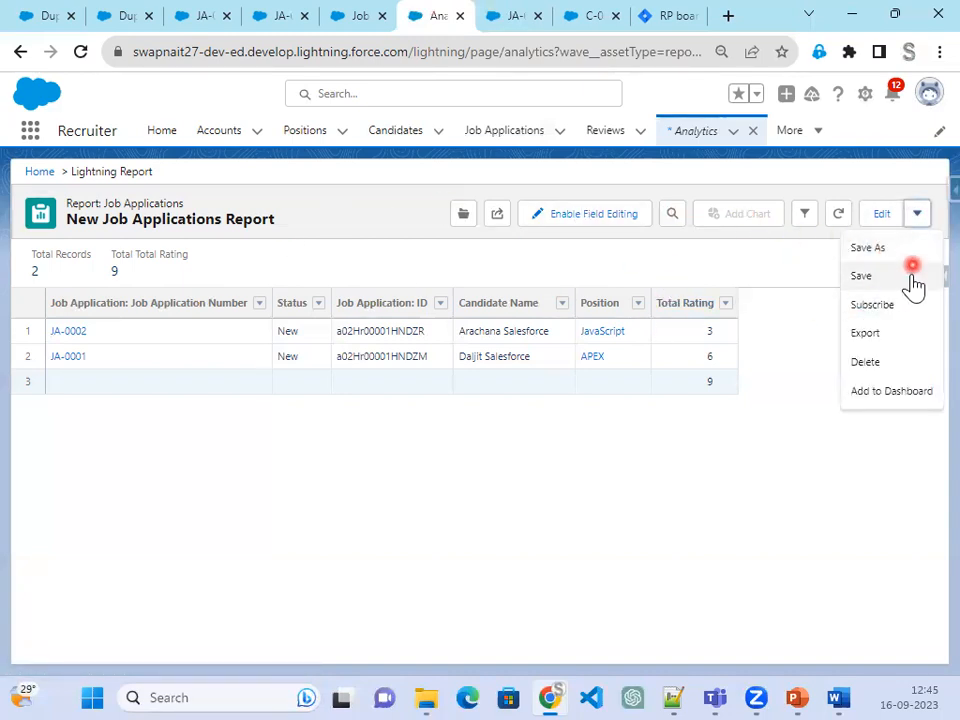
pyautogui.click(909, 277)
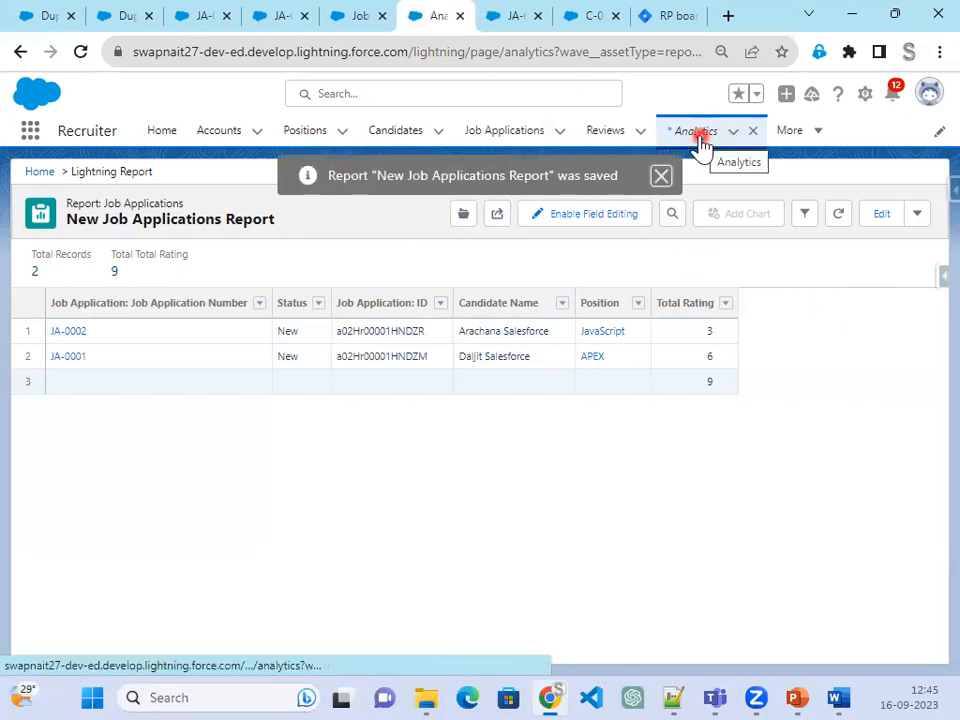
pyautogui.click(810, 136)
pyautogui.click(758, 226)
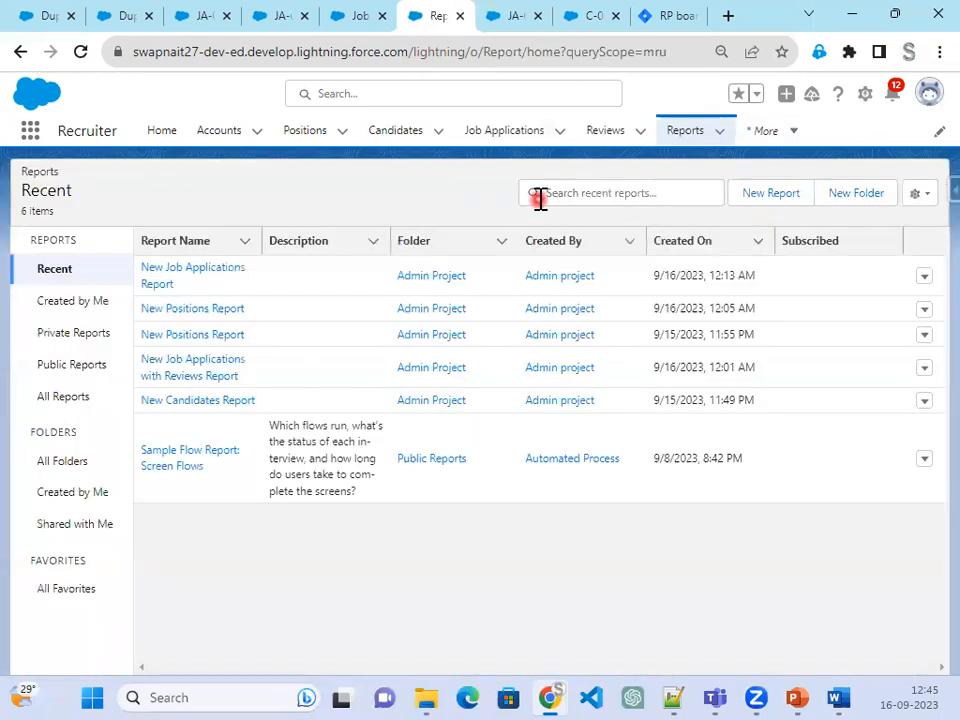
# Start a new report of the type Job Applications with Reviews, rereading the Step 45 slide in PowerPoint before searching for "Review"
pyautogui.click(789, 199)
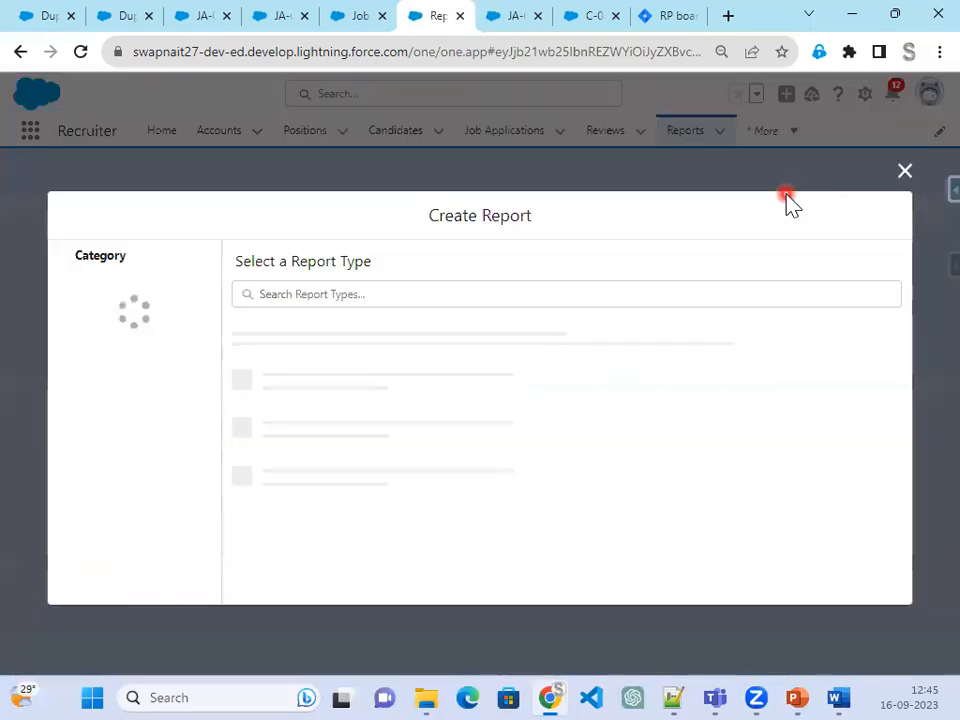
pyautogui.click(100, 323)
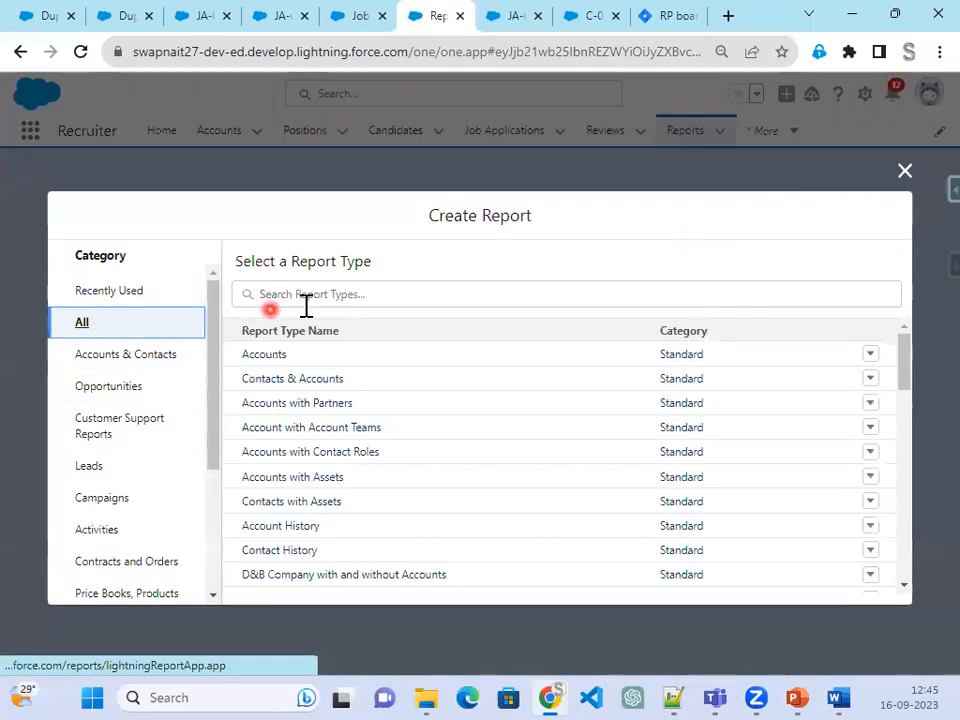
pyautogui.click(322, 294)
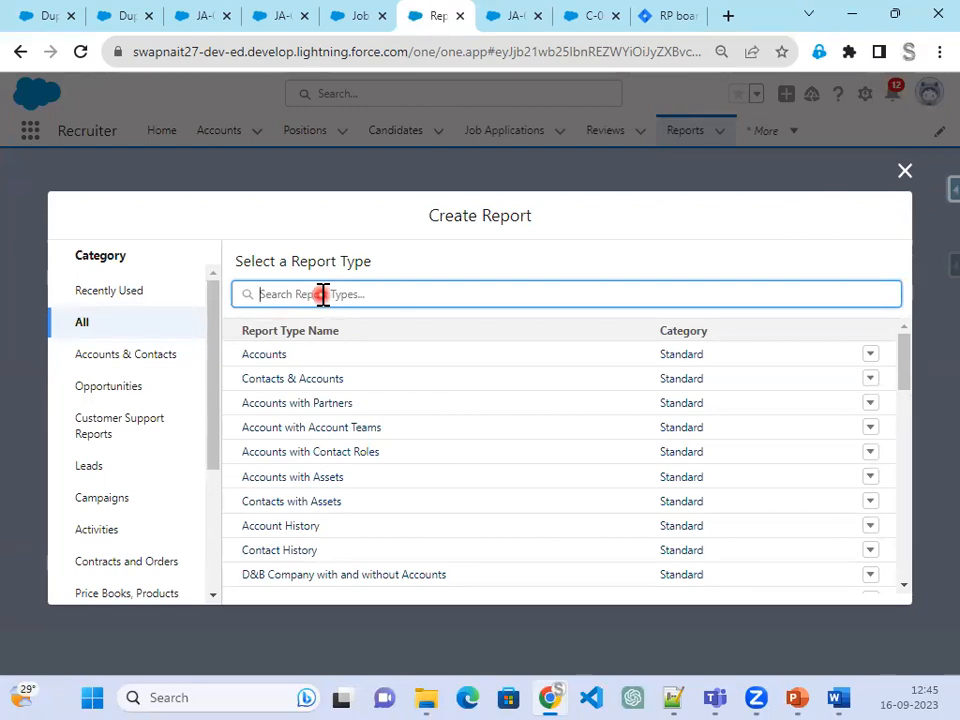
pyautogui.hotkey('alt', 'Tab')
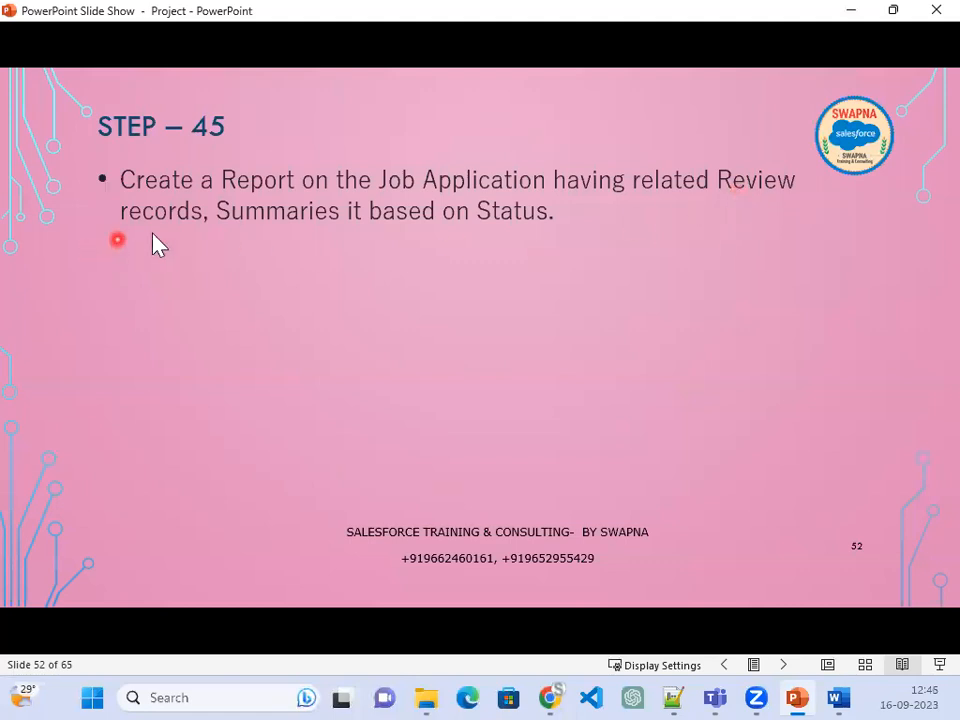
pyautogui.click(845, 14)
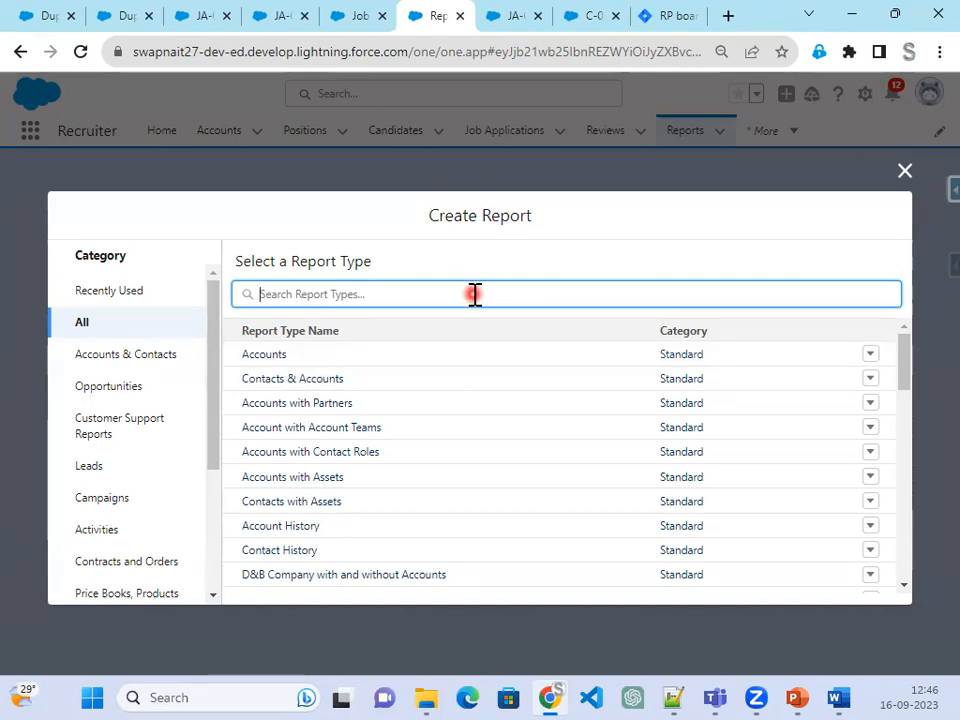
pyautogui.write('Review')
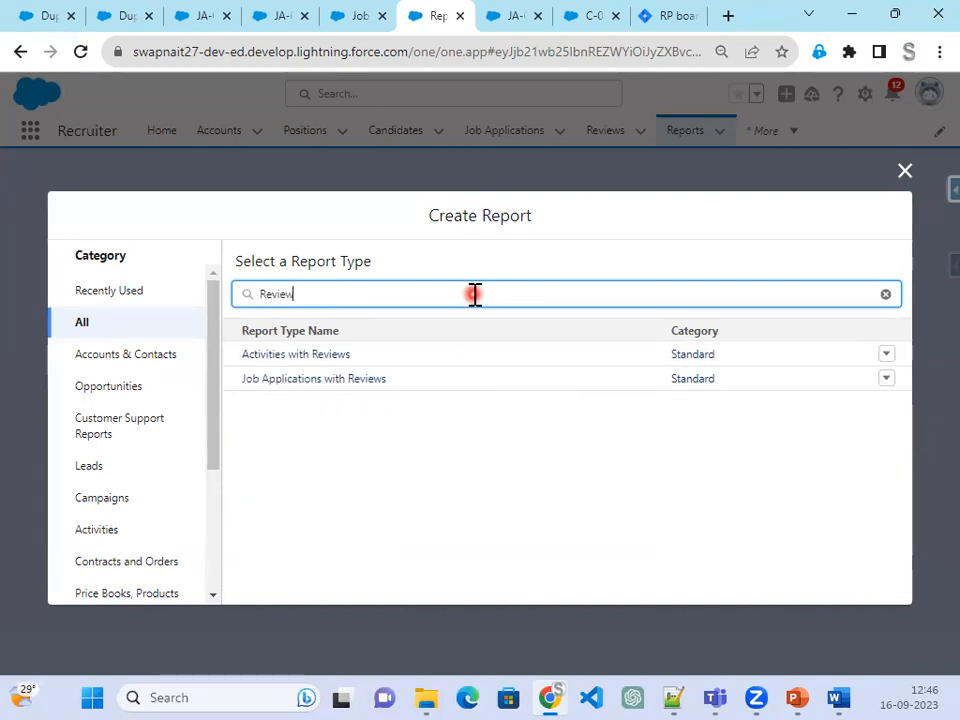
pyautogui.click(452, 380)
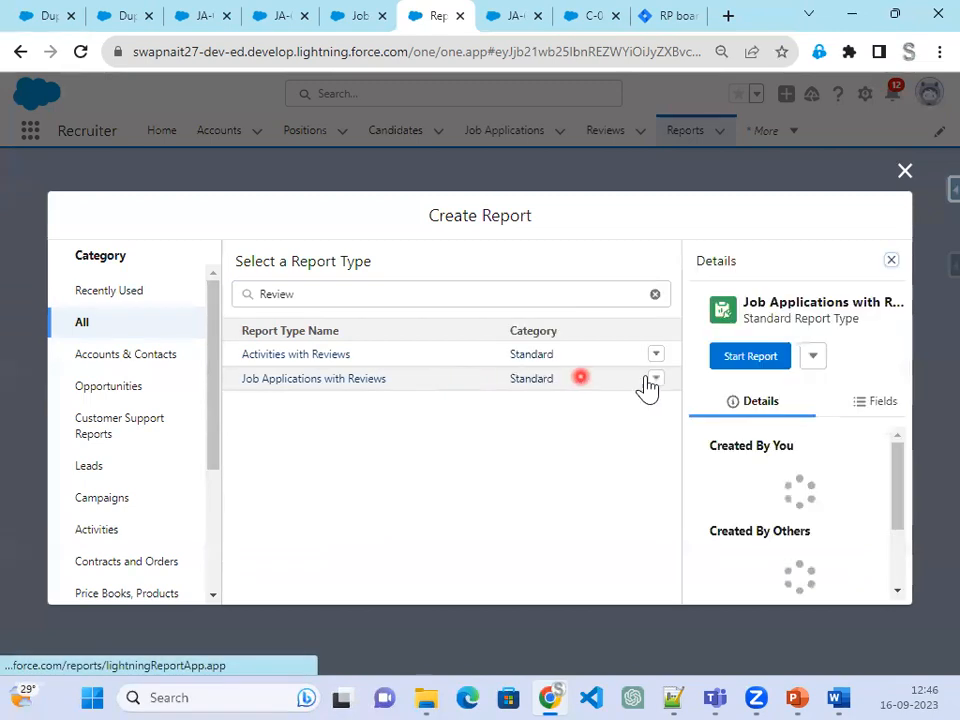
pyautogui.click(772, 370)
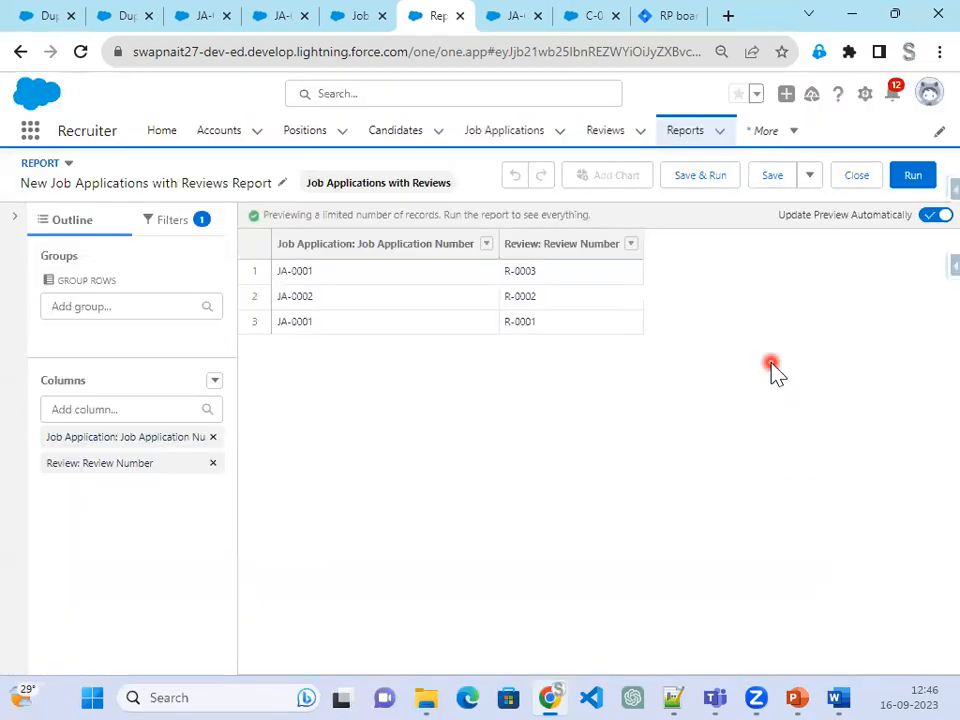
# Show all available fields and add Rating from Review: Info and Highest Rating from Job Application: Info as report columns
pyautogui.click(133, 409)
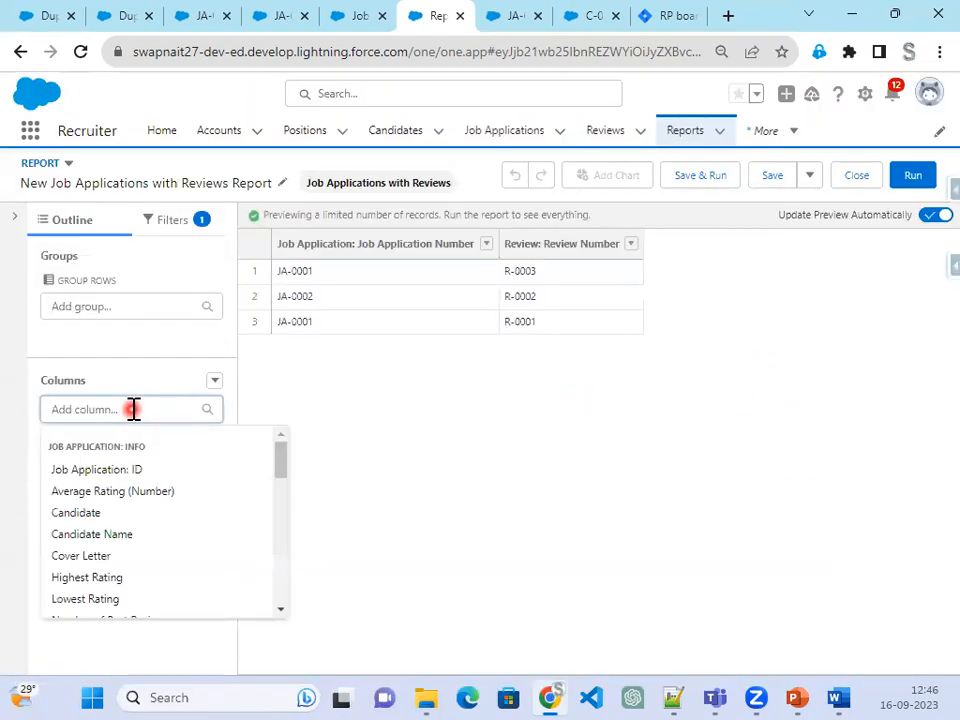
pyautogui.scroll(-2, 236, 557)
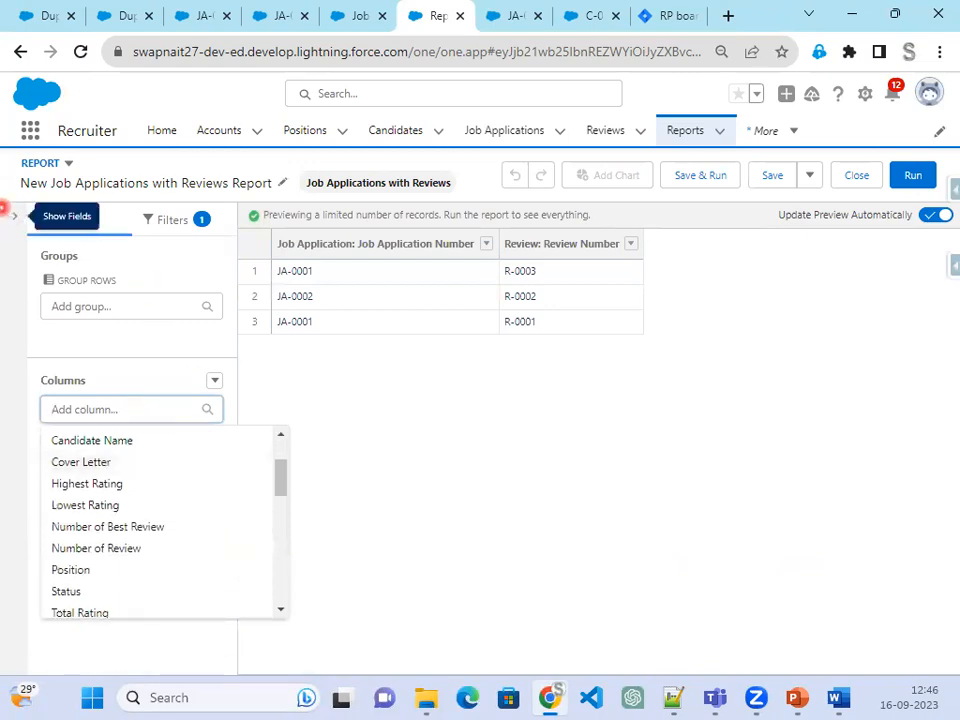
pyautogui.click(13, 218)
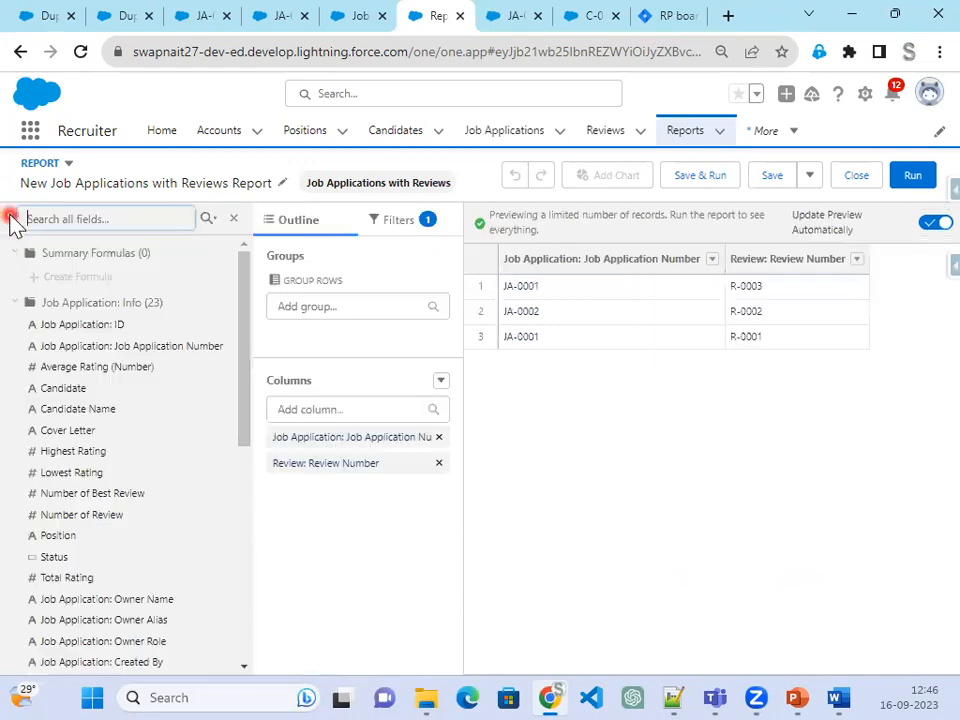
pyautogui.click(17, 304)
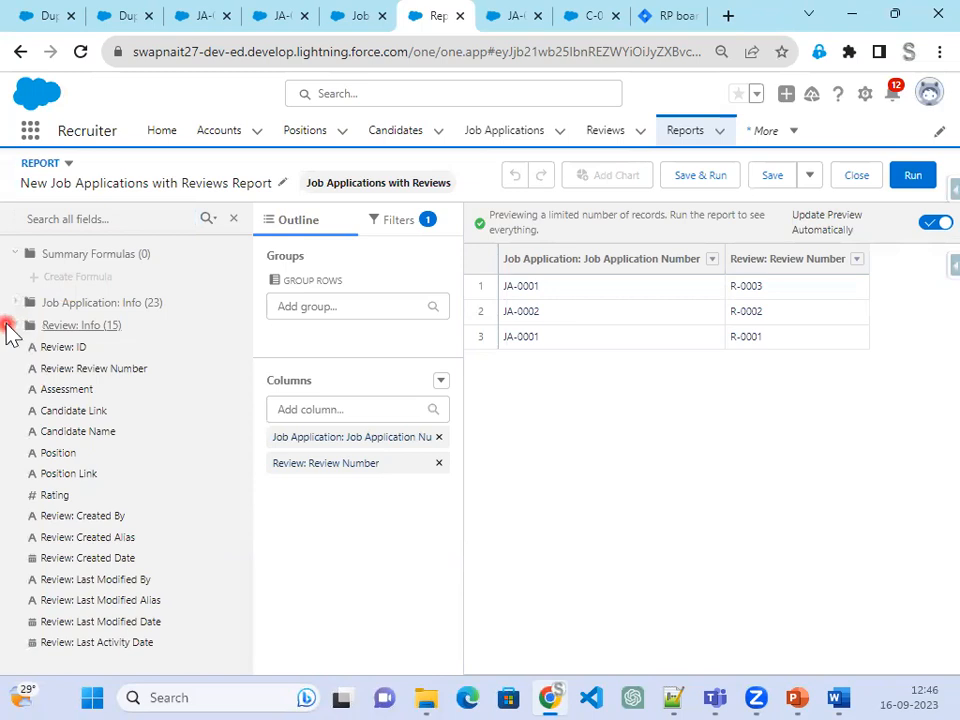
pyautogui.click(16, 325)
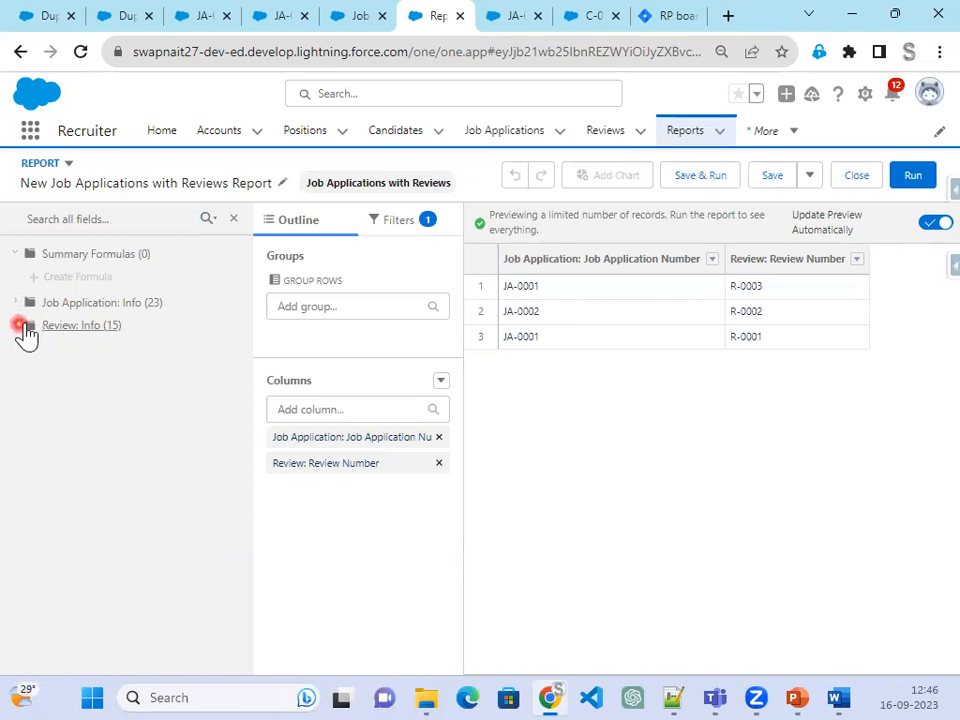
pyautogui.click(14, 327)
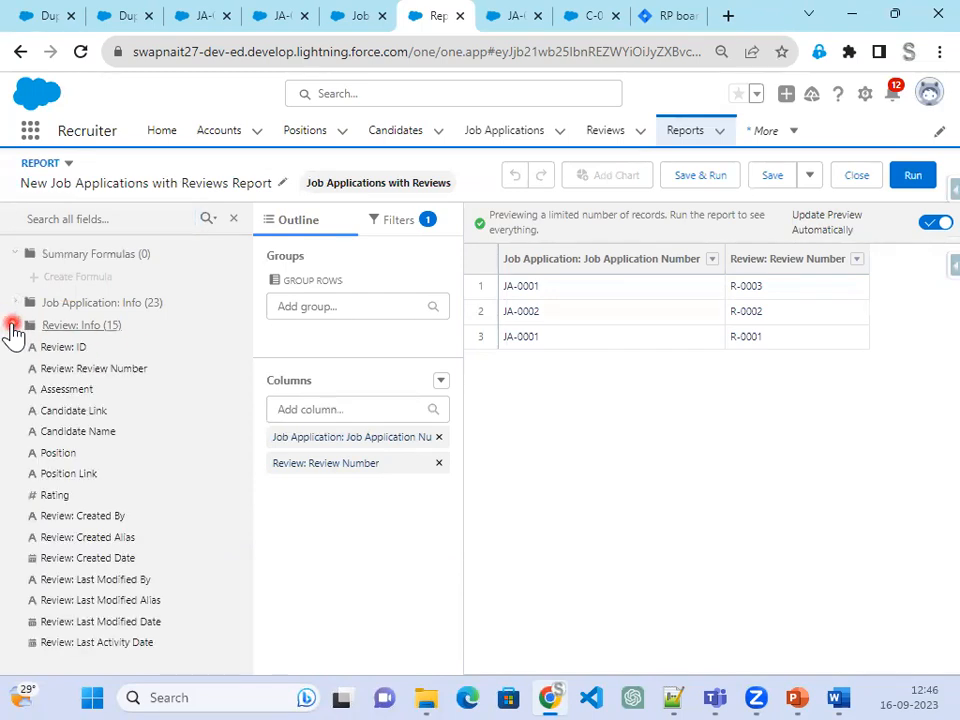
pyautogui.moveTo(53, 505); pyautogui.dragTo(782, 326)
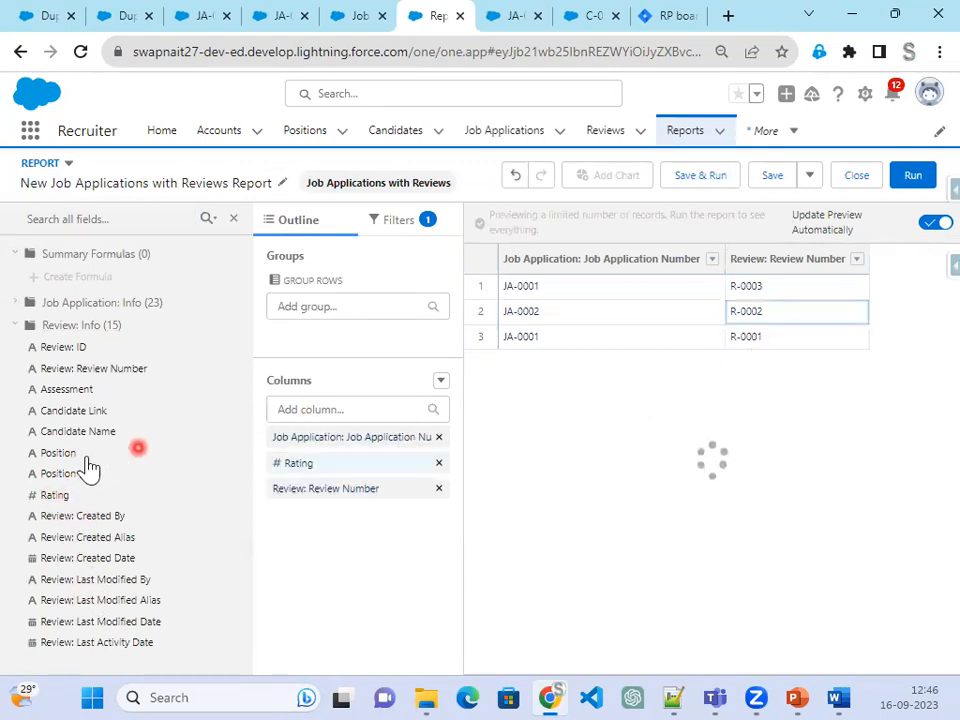
pyautogui.moveTo(60, 452); pyautogui.dragTo(664, 293)
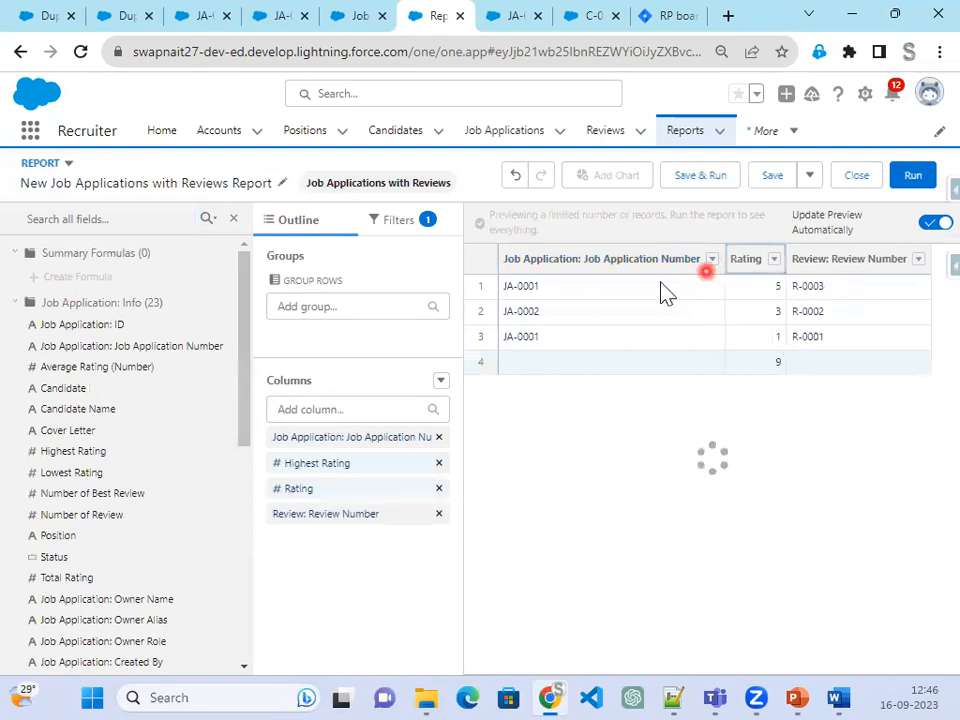
# Add the Candidate Name column before Highest Rating and move Review Number directly after Job Application Number
pyautogui.scroll(-5, 133, 519)
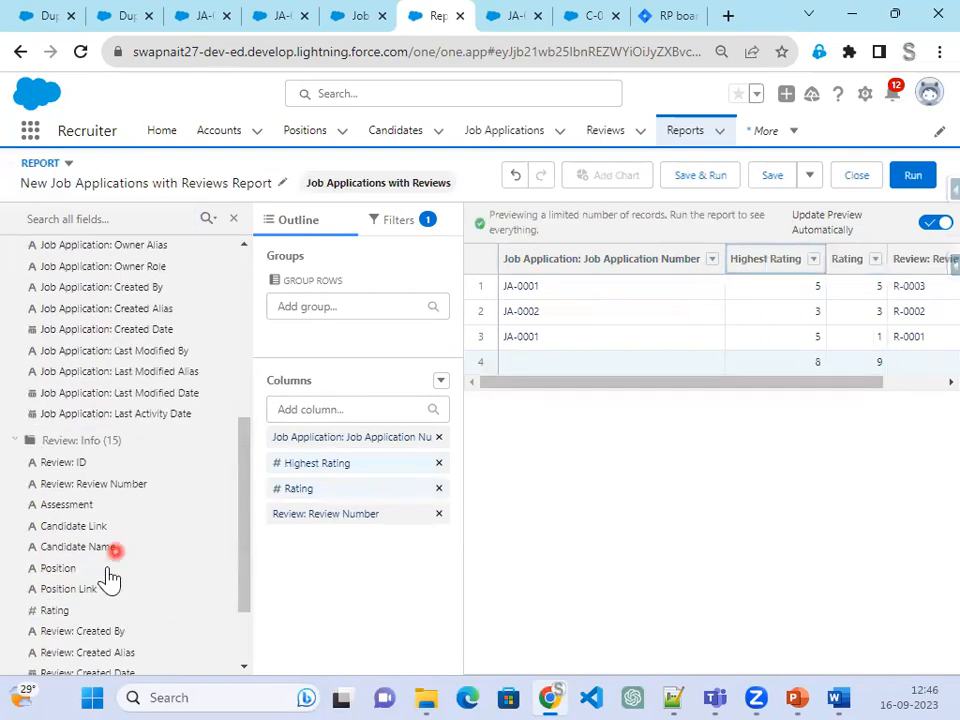
pyautogui.scroll(-2, 101, 596)
pyautogui.scroll(8, 83, 566)
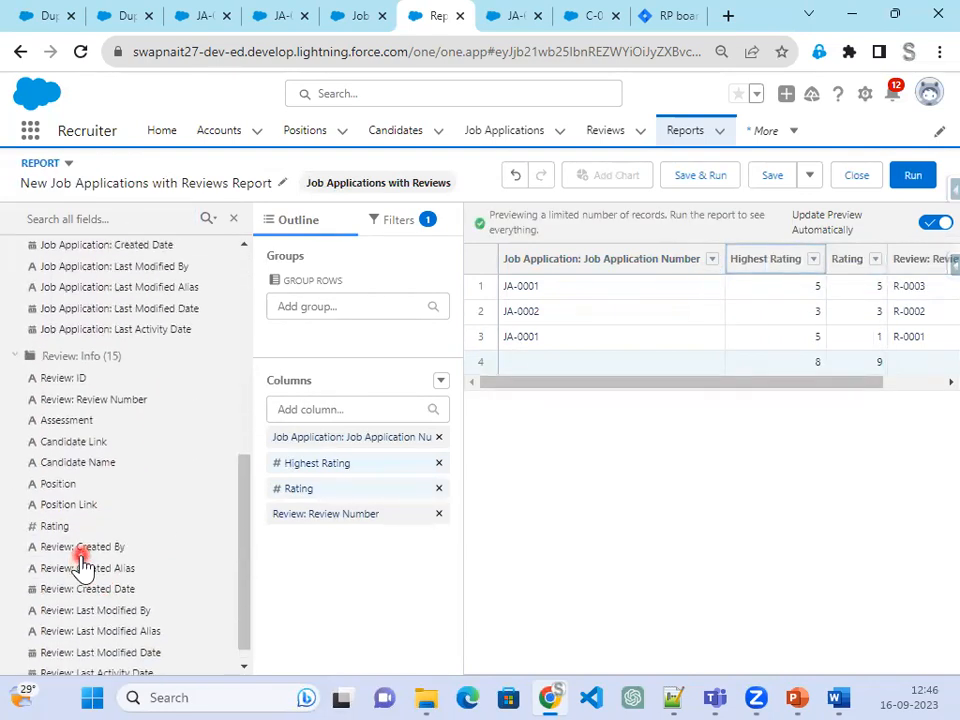
pyautogui.scroll(-8, 82, 566)
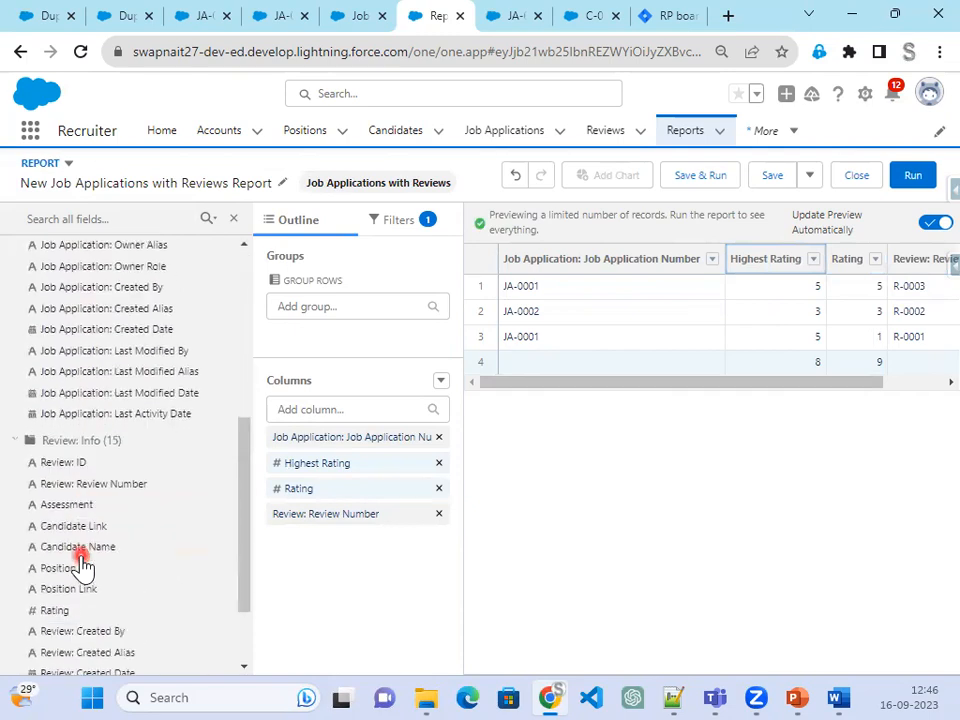
pyautogui.moveTo(73, 455); pyautogui.dragTo(700, 307)
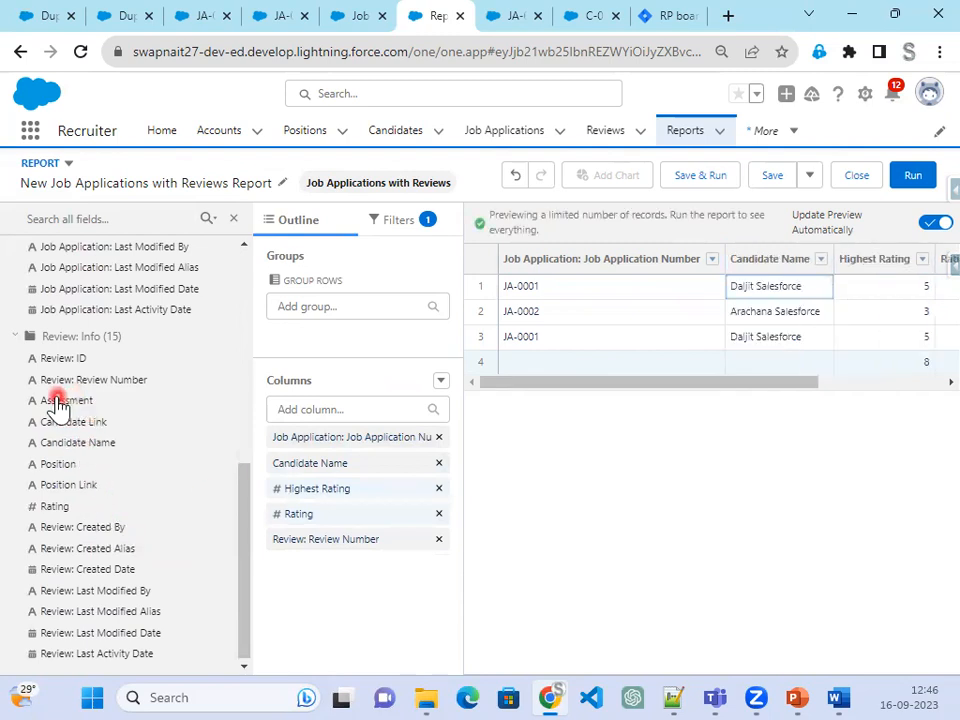
pyautogui.moveTo(72, 382); pyautogui.dragTo(706, 280)
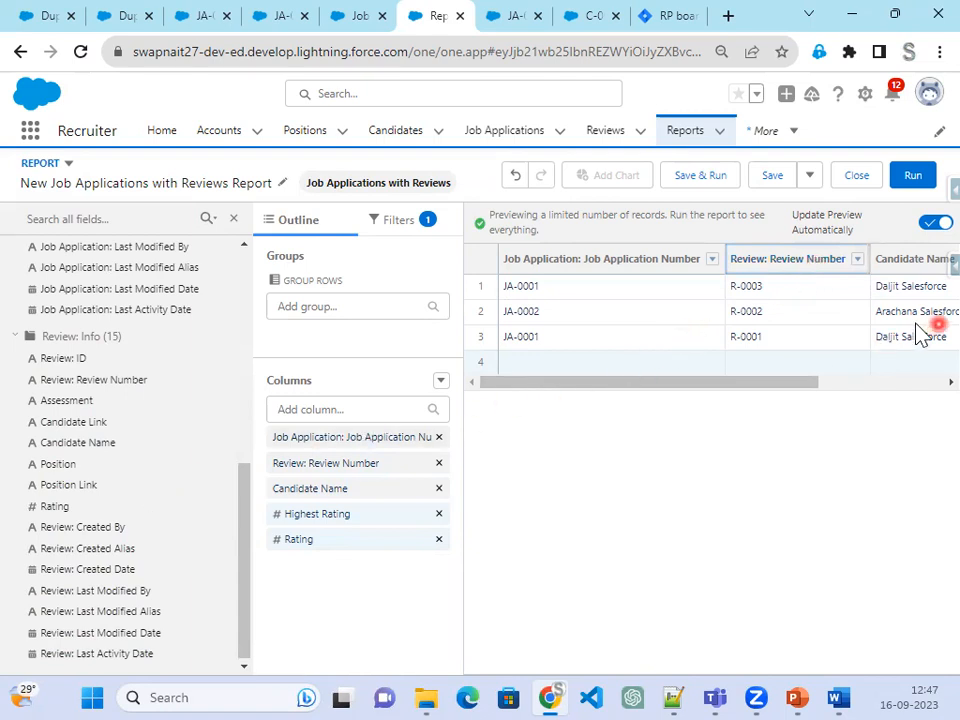
# Collapse the list of available fields, and save and run New Job Applications with Reviews Report in the Admin Project folder
pyautogui.moveTo(778, 388); pyautogui.dragTo(827, 392)
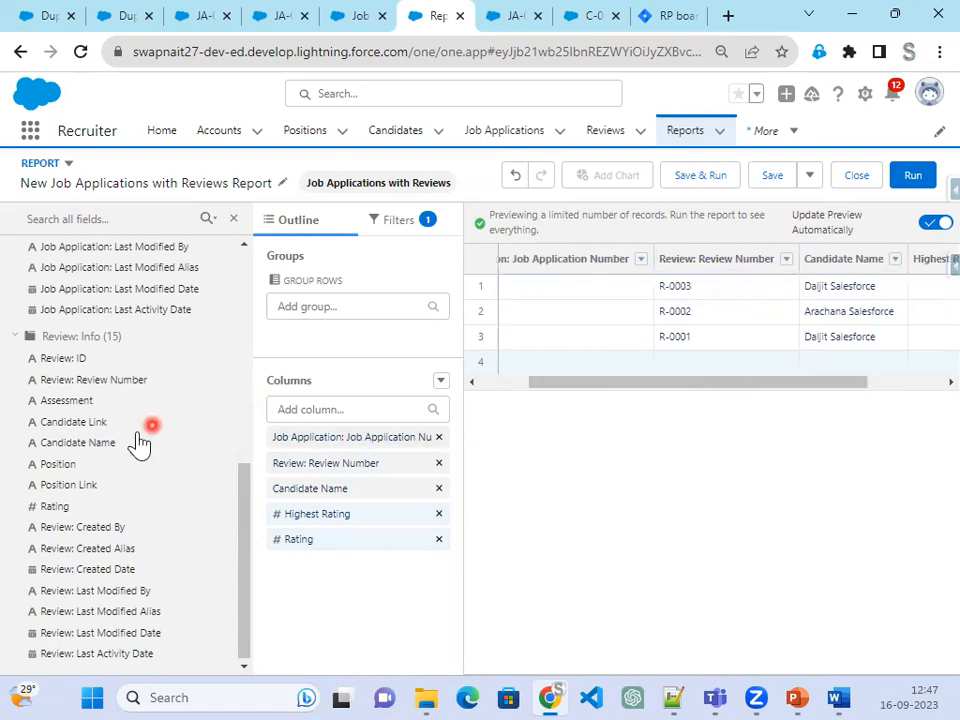
pyautogui.moveTo(75, 447); pyautogui.dragTo(794, 292)
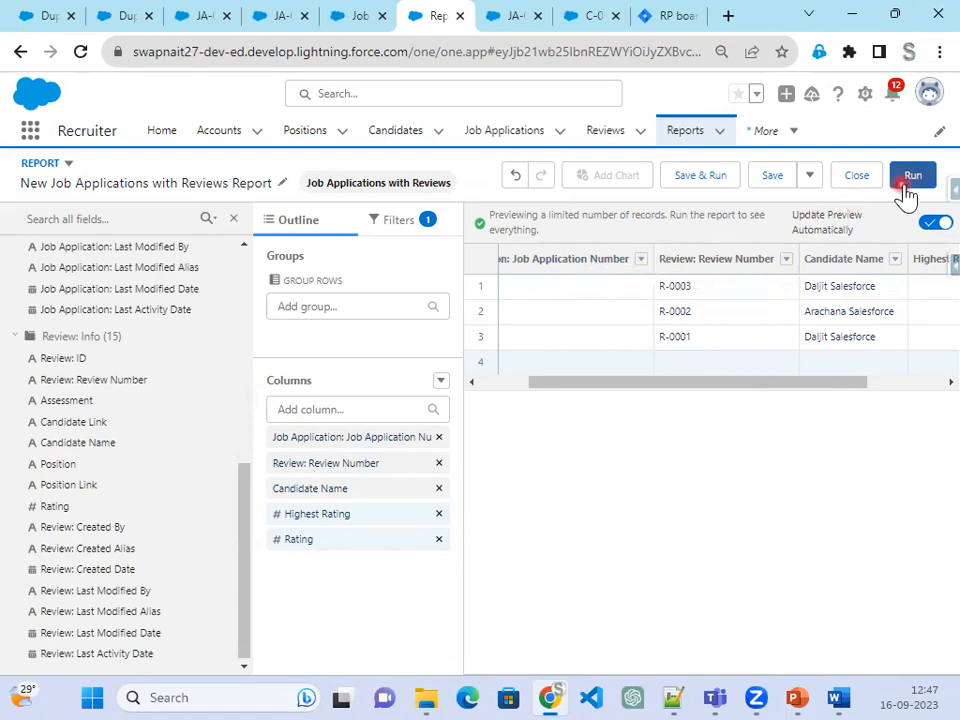
pyautogui.click(233, 218)
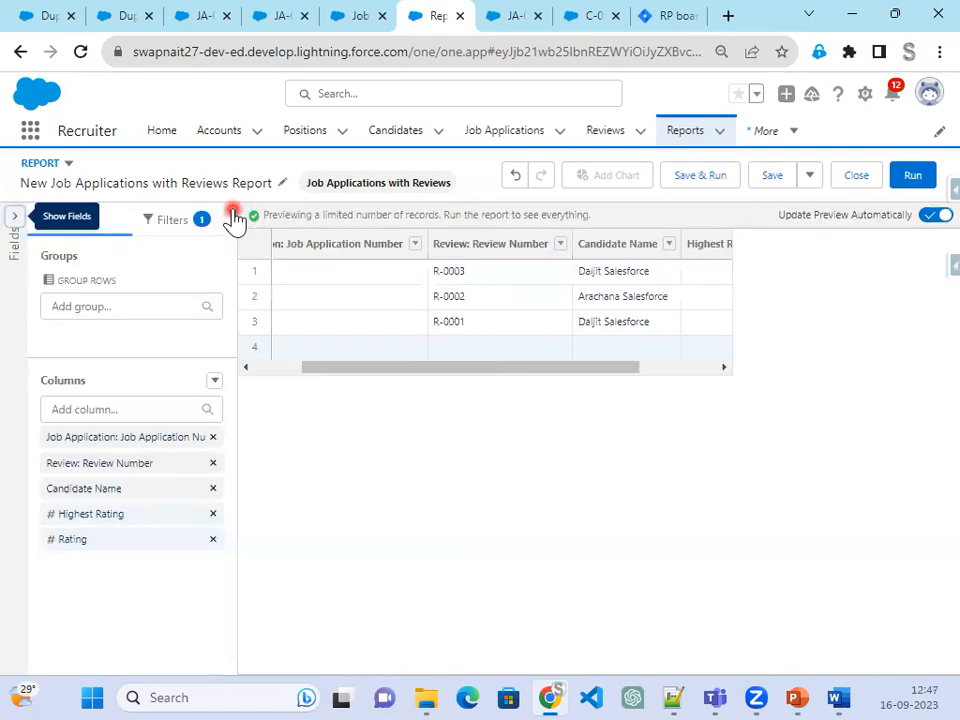
pyautogui.click(704, 179)
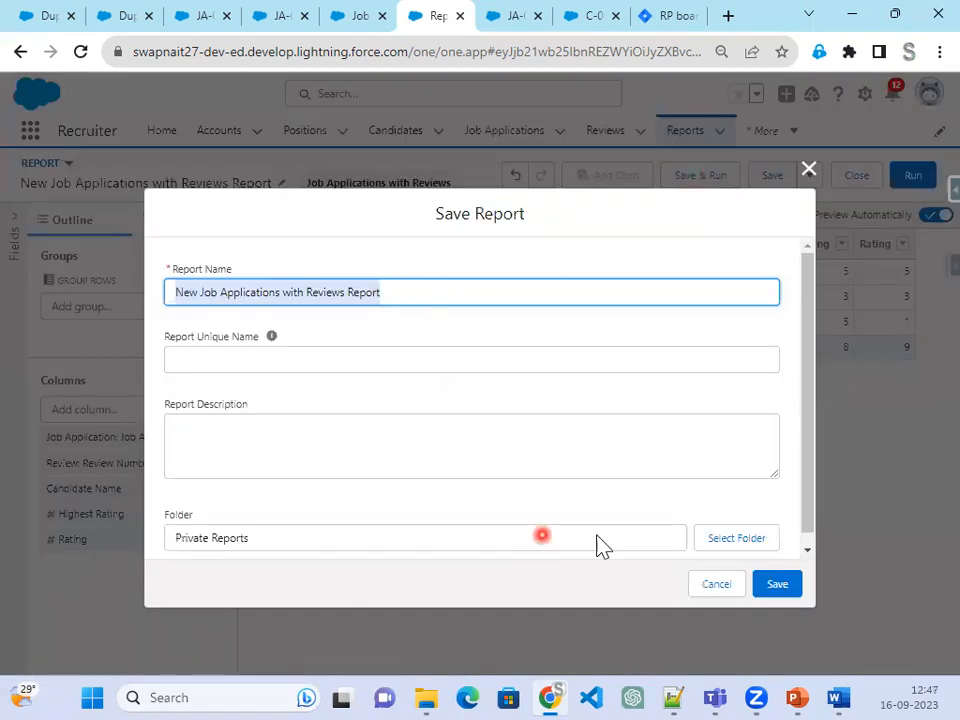
pyautogui.click(738, 541)
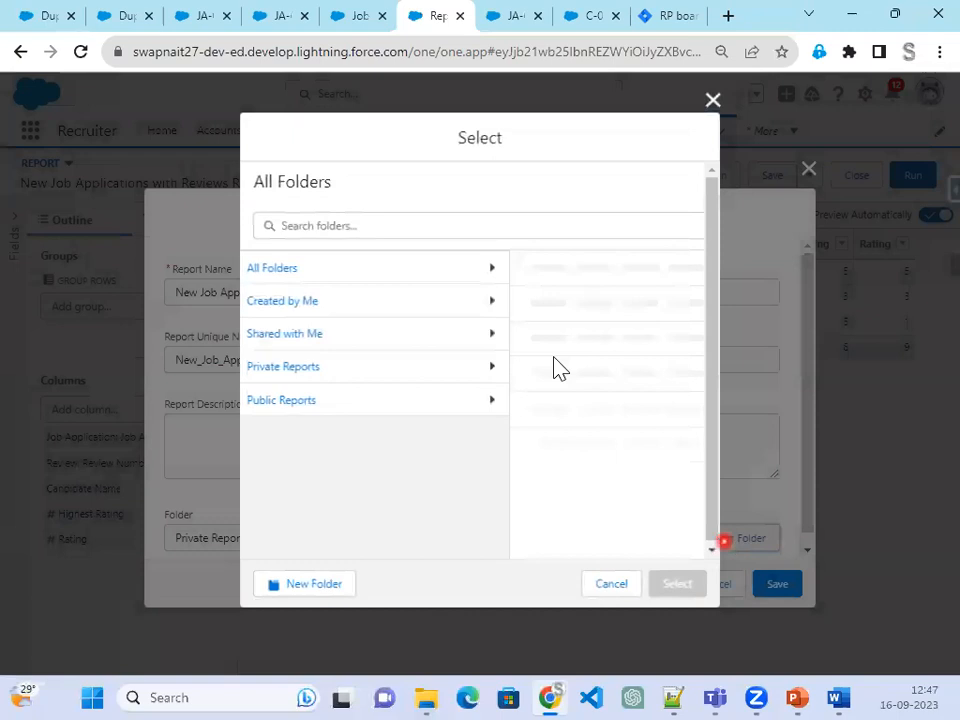
pyautogui.click(360, 314)
pyautogui.click(604, 283)
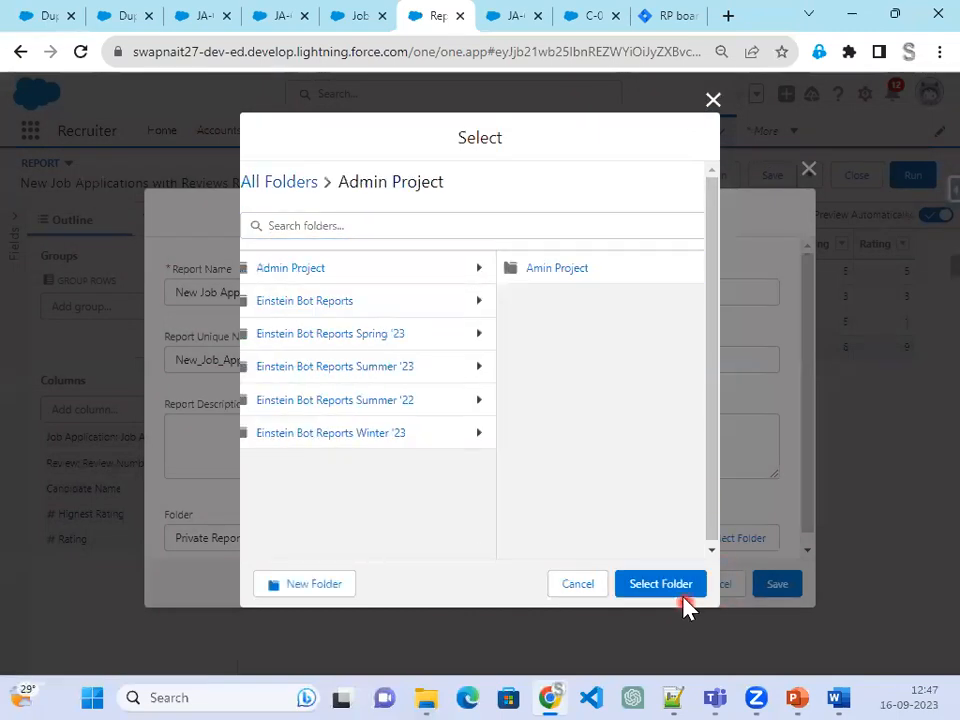
pyautogui.click(682, 594)
pyautogui.click(784, 590)
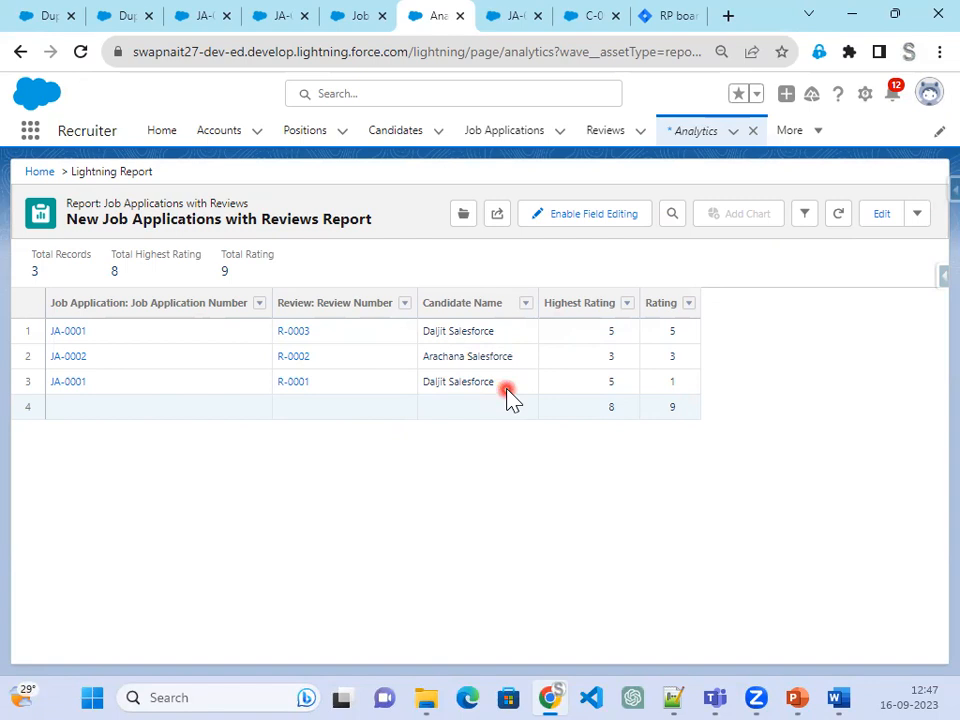
# Recheck the Step 45 slide in PowerPoint, and reopen the report for editing to add the Status column
pyautogui.click(797, 690)
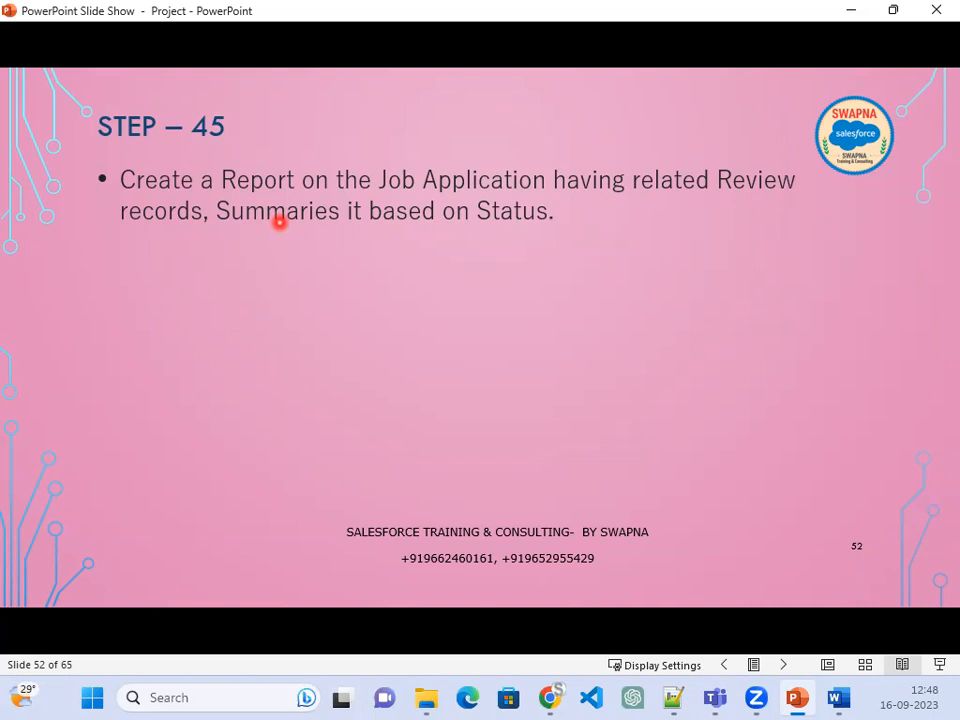
pyautogui.click(851, 12)
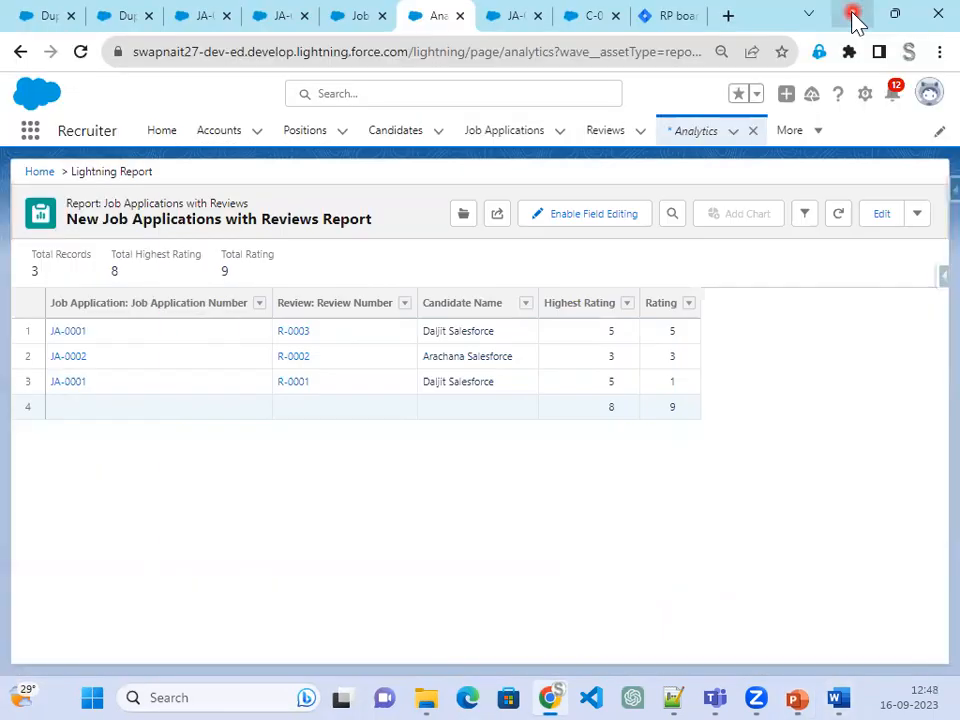
pyautogui.click(878, 216)
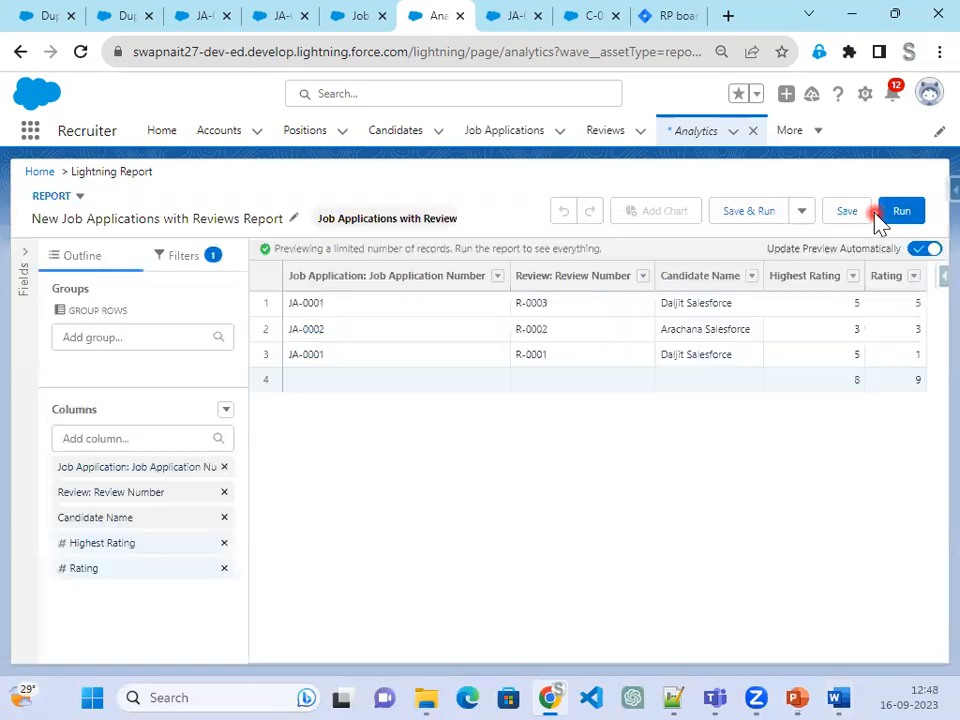
pyautogui.click(86, 436)
pyautogui.write('stat')
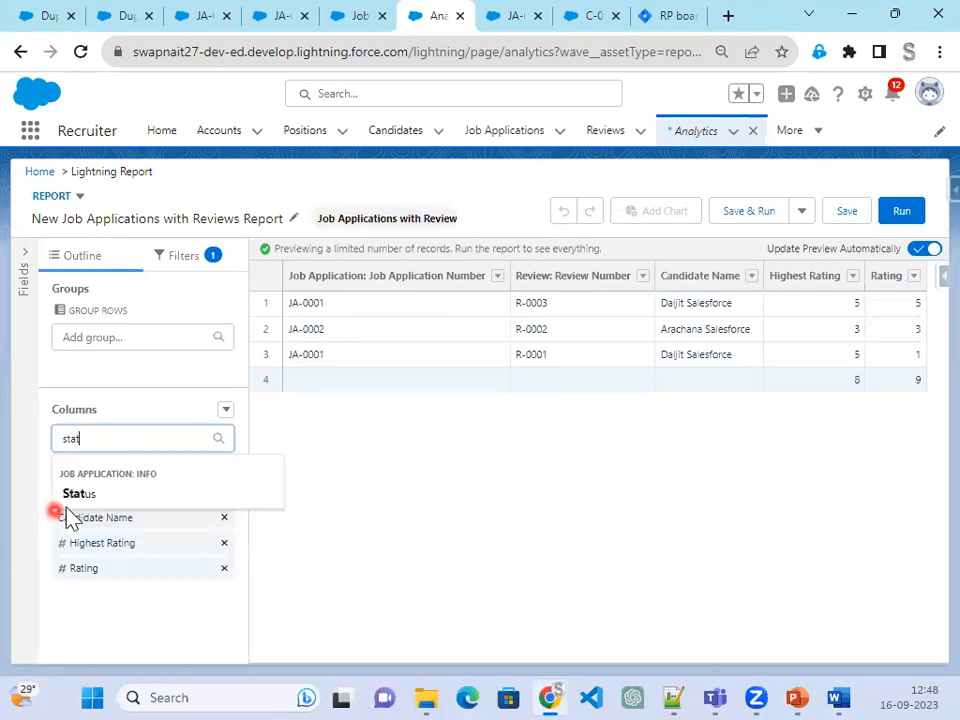
pyautogui.click(166, 503)
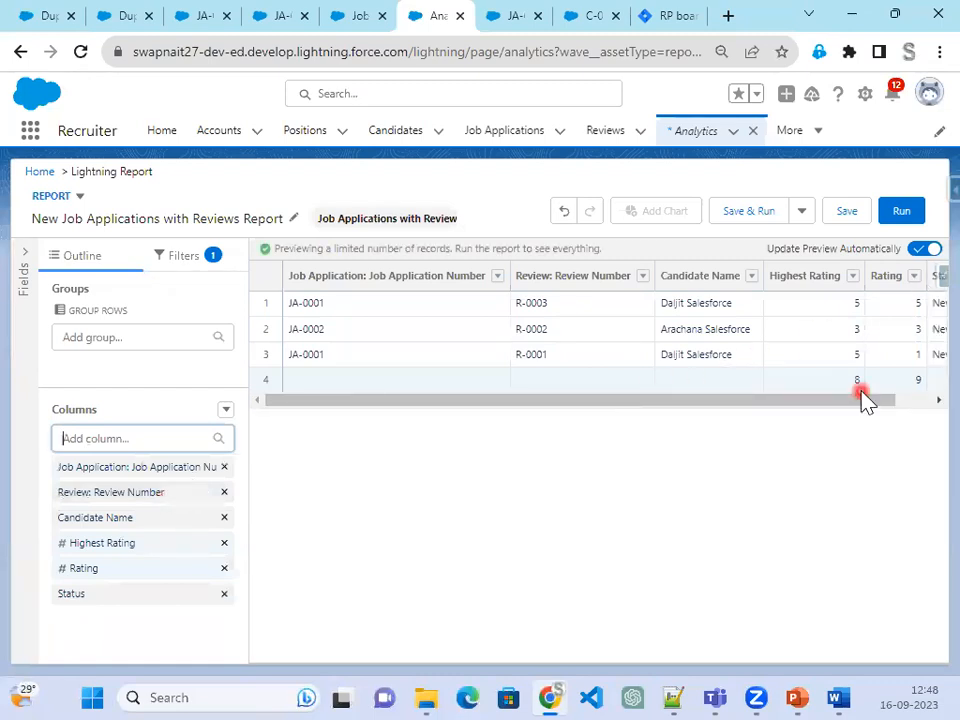
# Group the report rows by the Status column, and save and run the report
pyautogui.moveTo(858, 399); pyautogui.dragTo(916, 400)
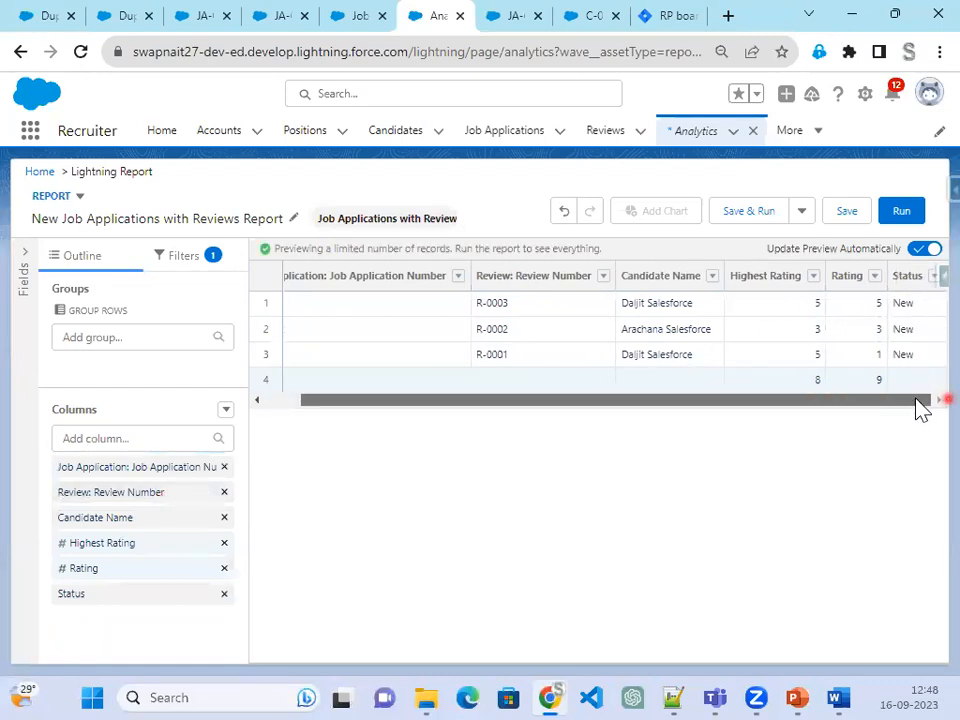
pyautogui.click(932, 277)
pyautogui.click(860, 358)
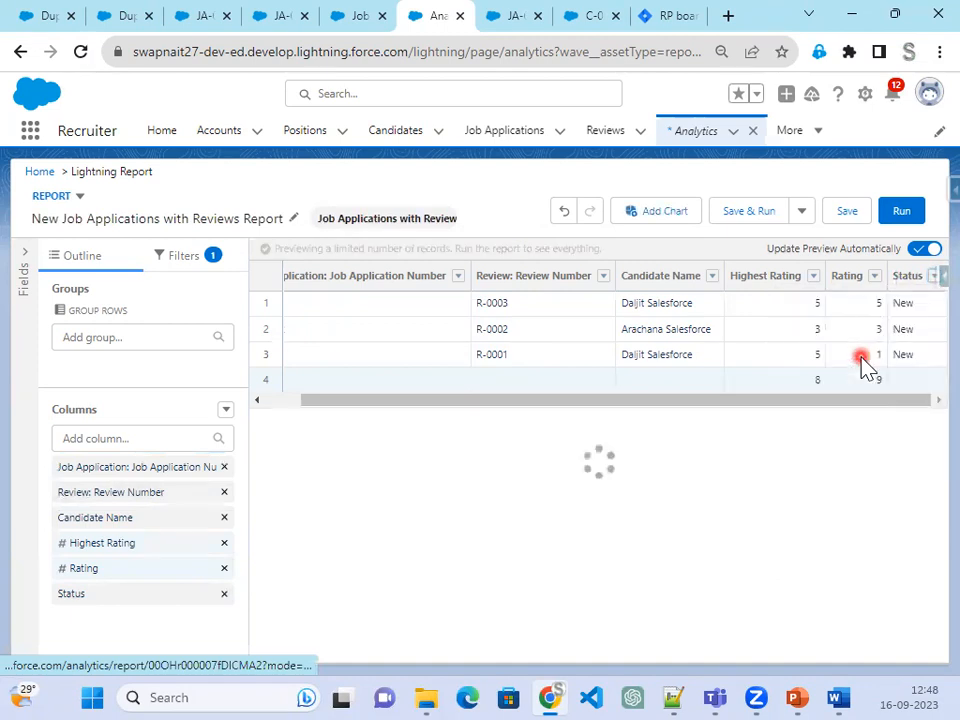
pyautogui.click(856, 216)
pyautogui.click(755, 213)
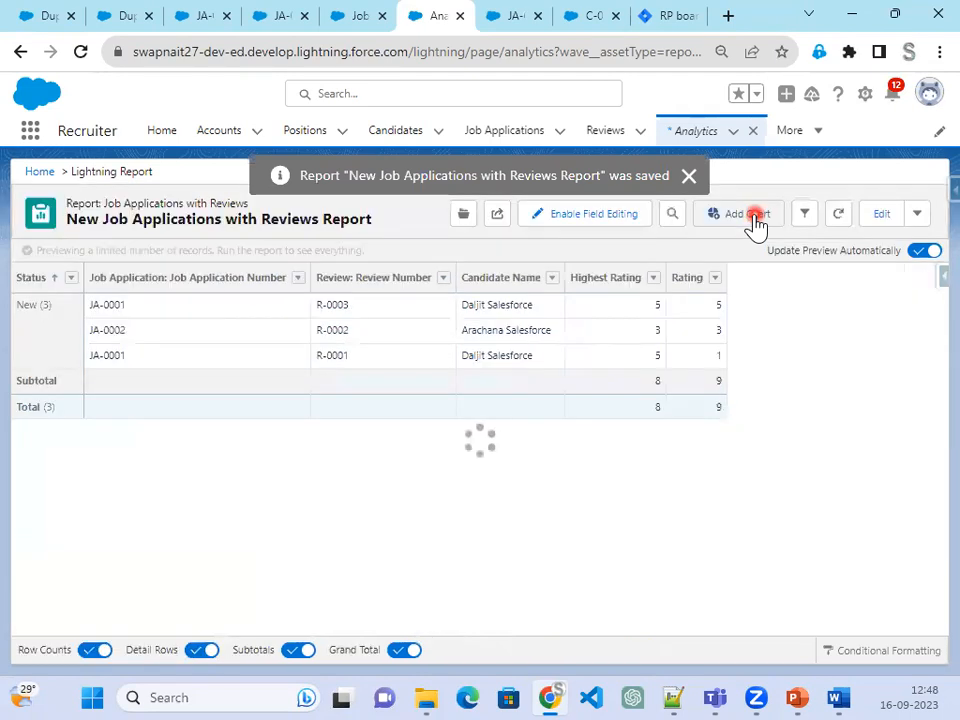
# Add a chart to the report and display it as a column chart, trying the funnel and bar types first
pyautogui.click(752, 214)
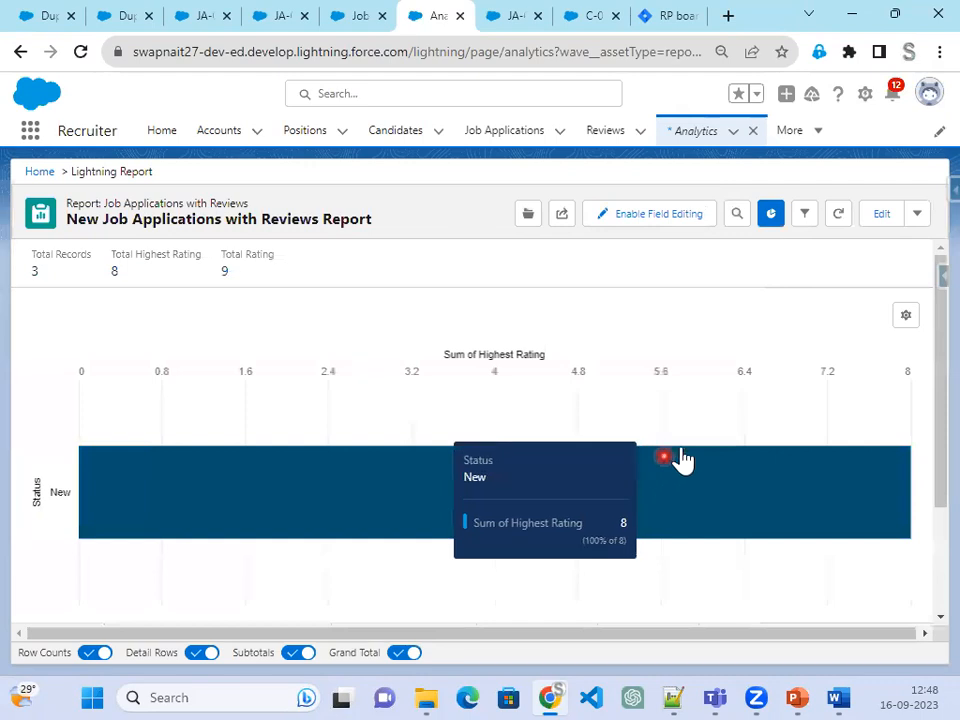
pyautogui.click(906, 317)
pyautogui.click(810, 452)
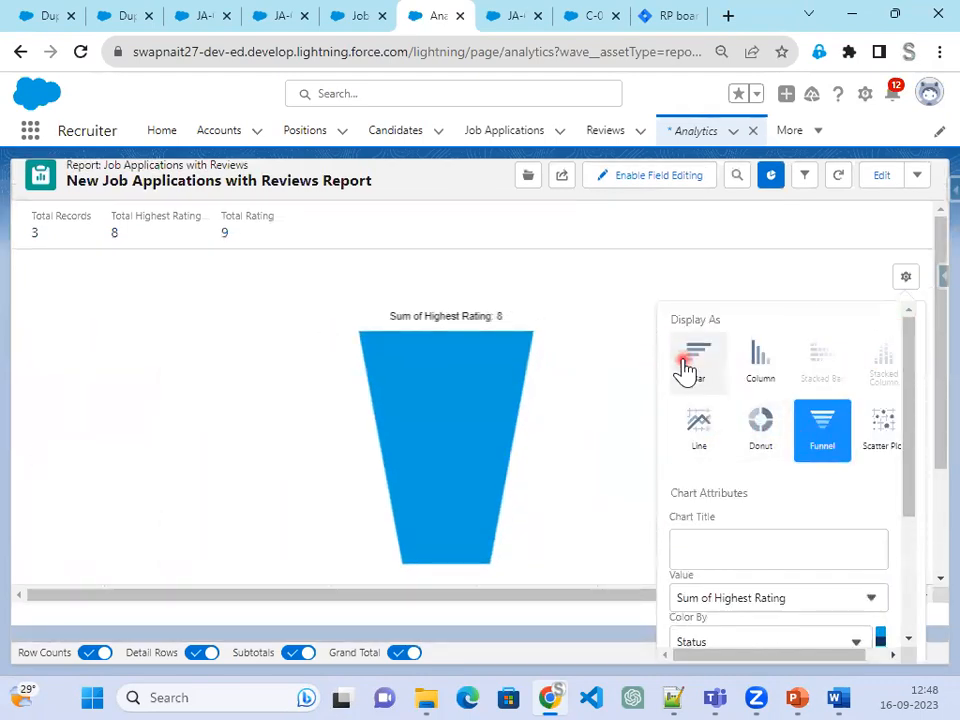
pyautogui.click(693, 363)
pyautogui.click(760, 365)
# Try Sum of Rating and Record Count as the column chart's Y-axis value
pyautogui.scroll(-3, 800, 500)
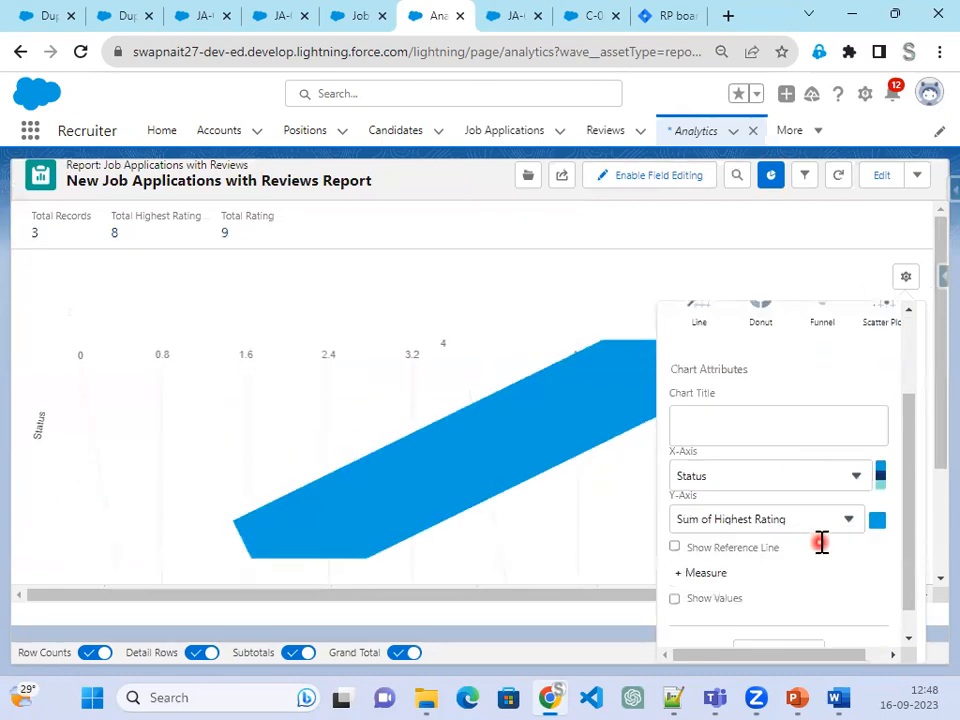
pyautogui.click(800, 488)
pyautogui.click(797, 530)
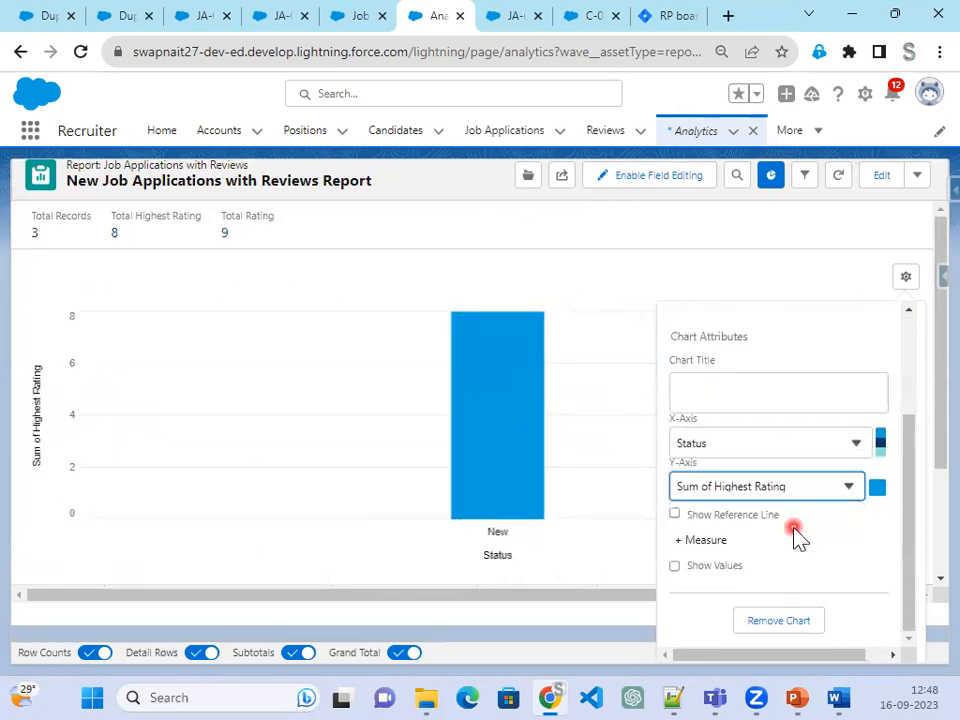
pyautogui.click(804, 490)
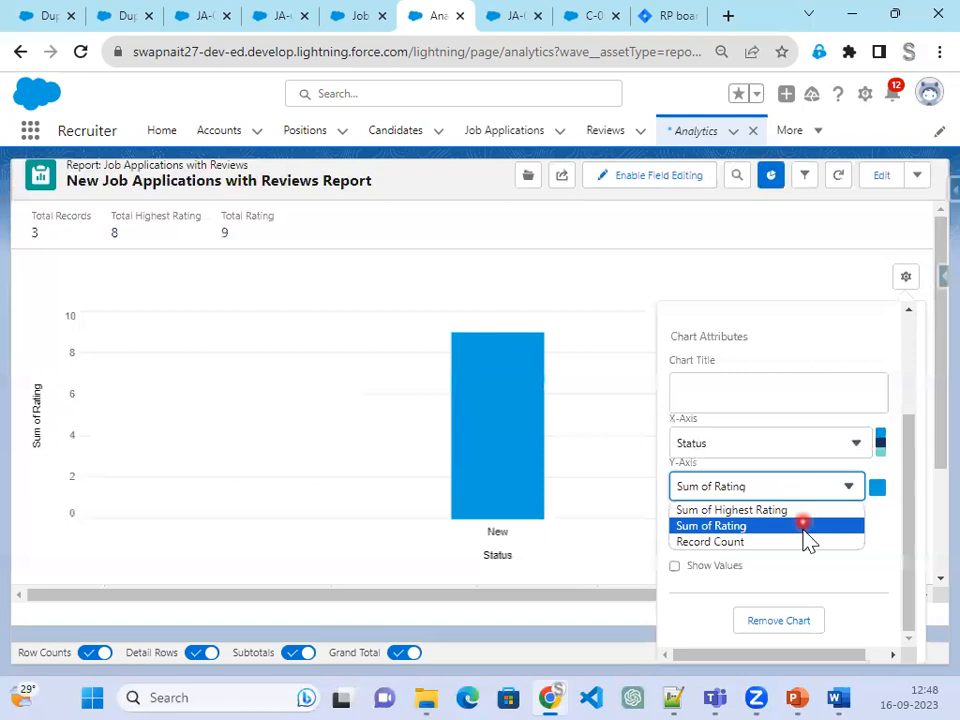
pyautogui.click(805, 543)
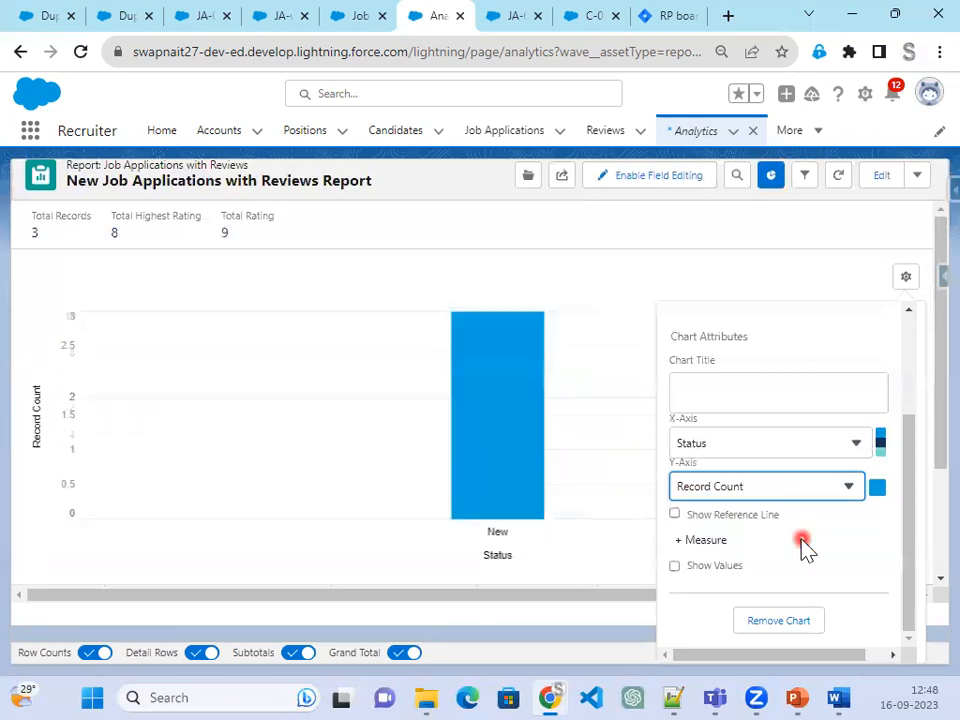
# Keep Status on the chart's X-axis, set the Y-axis to Sum of Rating, and show values on the column
pyautogui.click(724, 450)
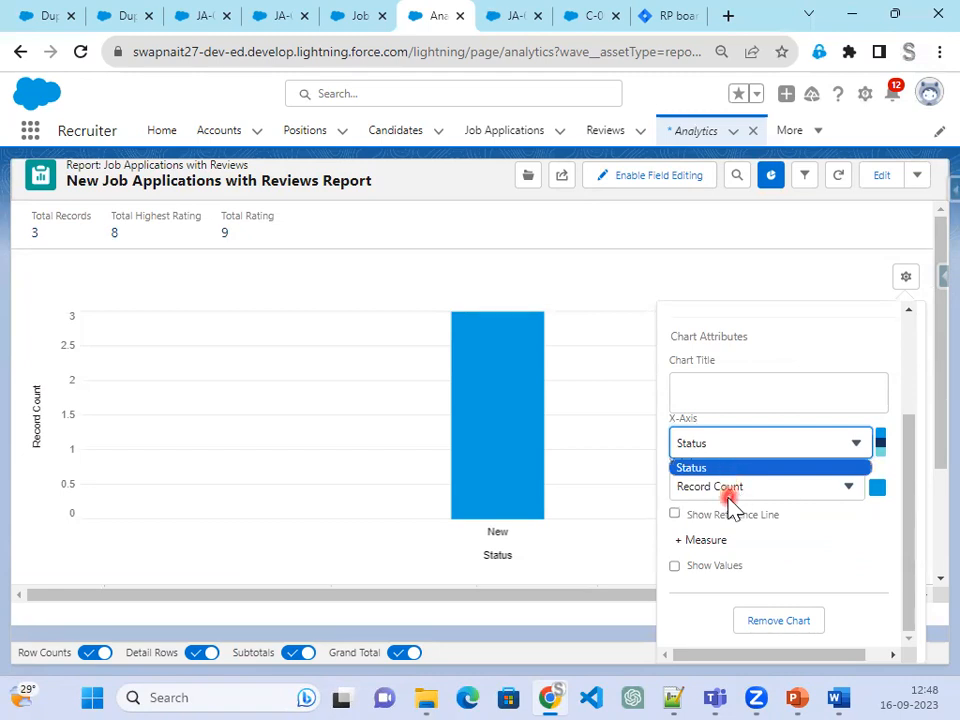
pyautogui.click(806, 540)
pyautogui.click(763, 488)
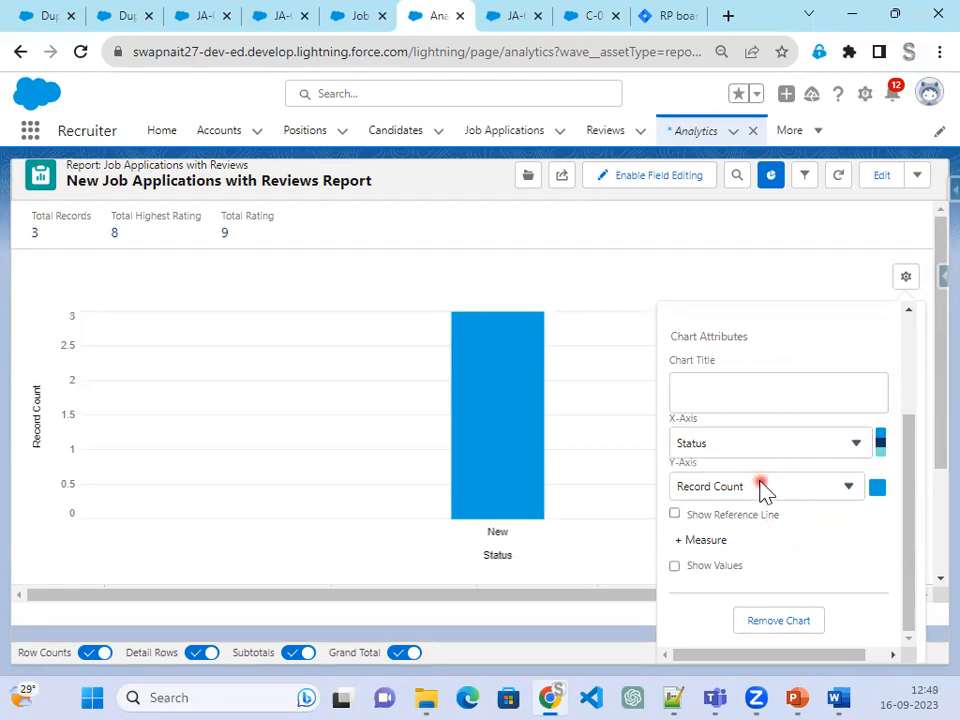
pyautogui.click(774, 527)
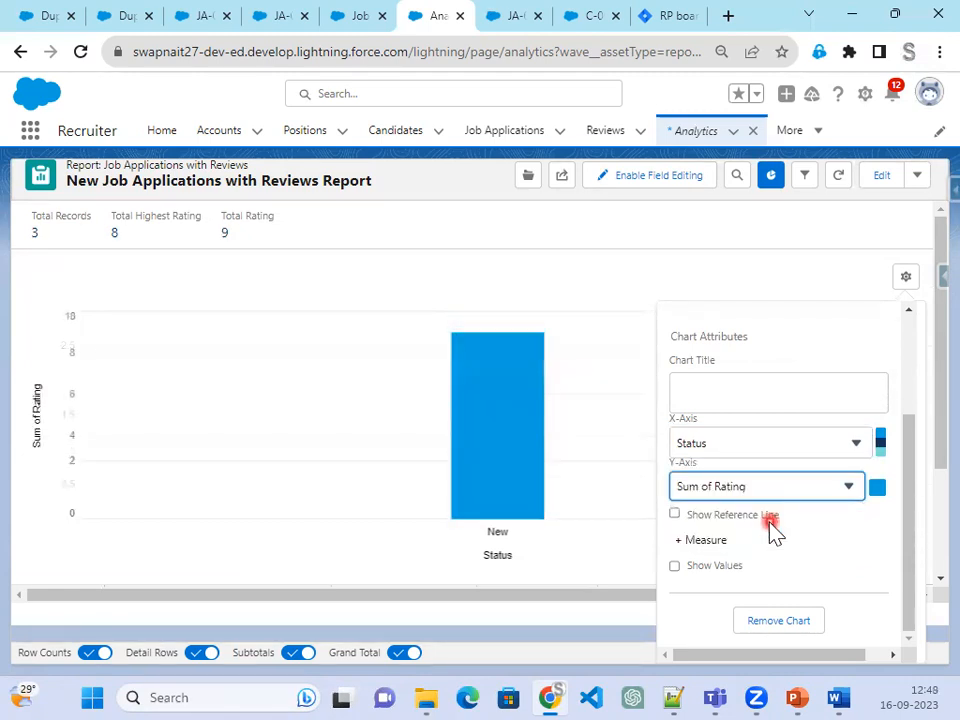
pyautogui.click(718, 568)
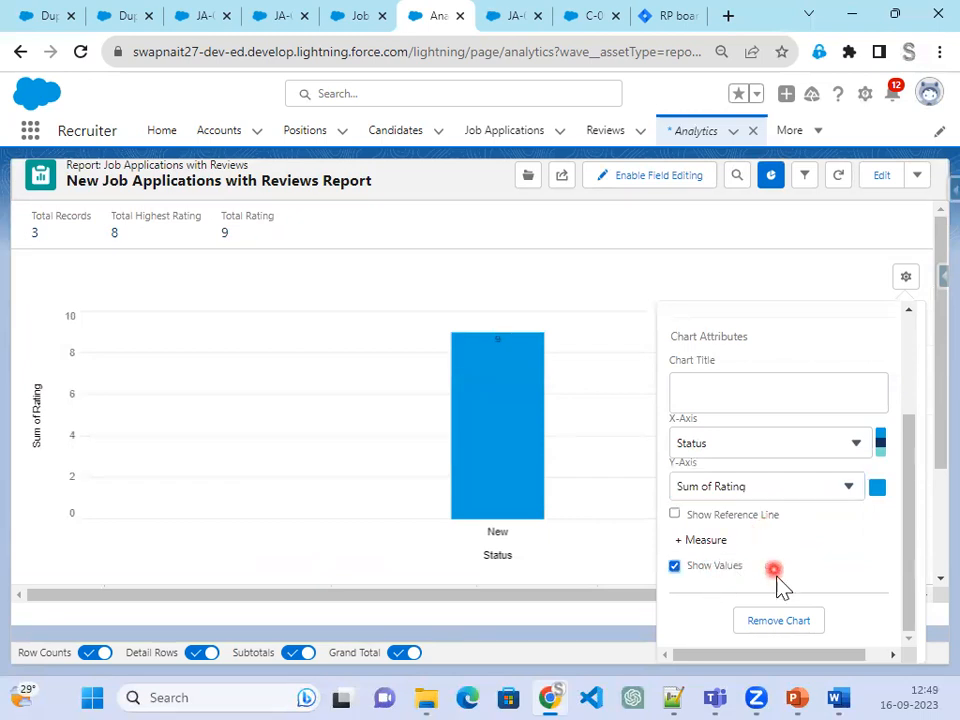
pyautogui.click(621, 300)
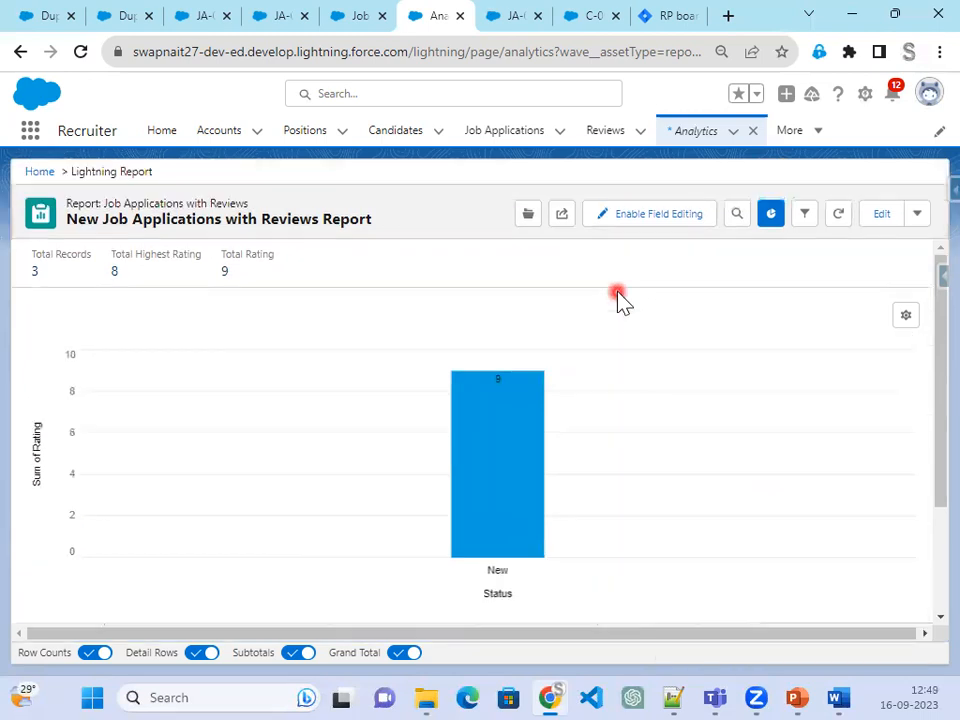
# Save the report with its chart and advance the PowerPoint slide show to the Step 46 slide
pyautogui.click(916, 214)
pyautogui.click(889, 276)
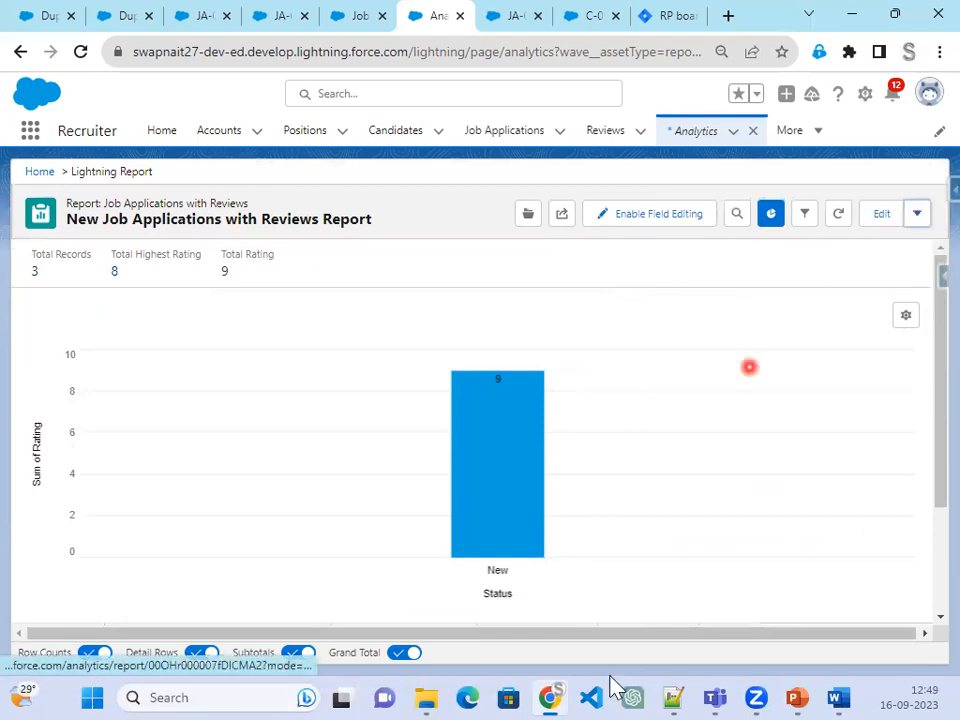
pyautogui.click(798, 695)
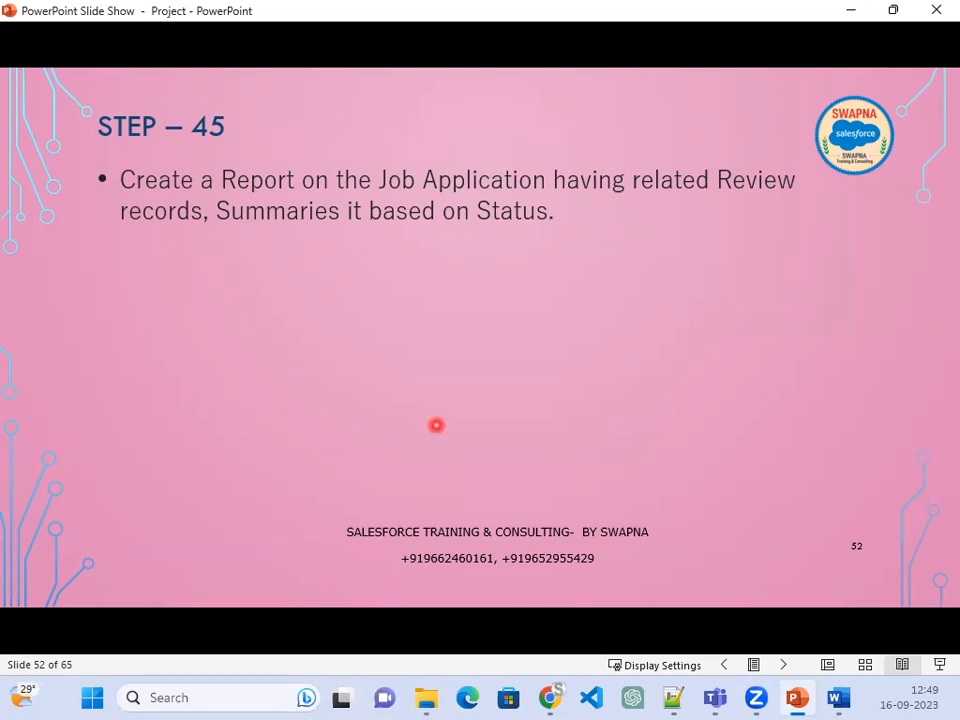
pyautogui.press('Right')
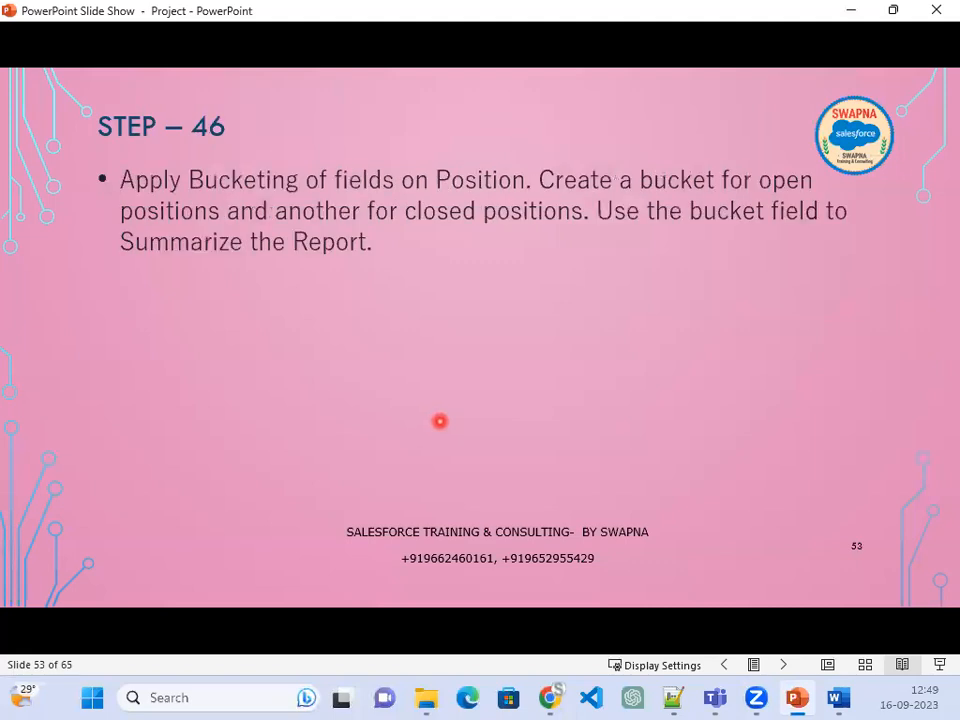